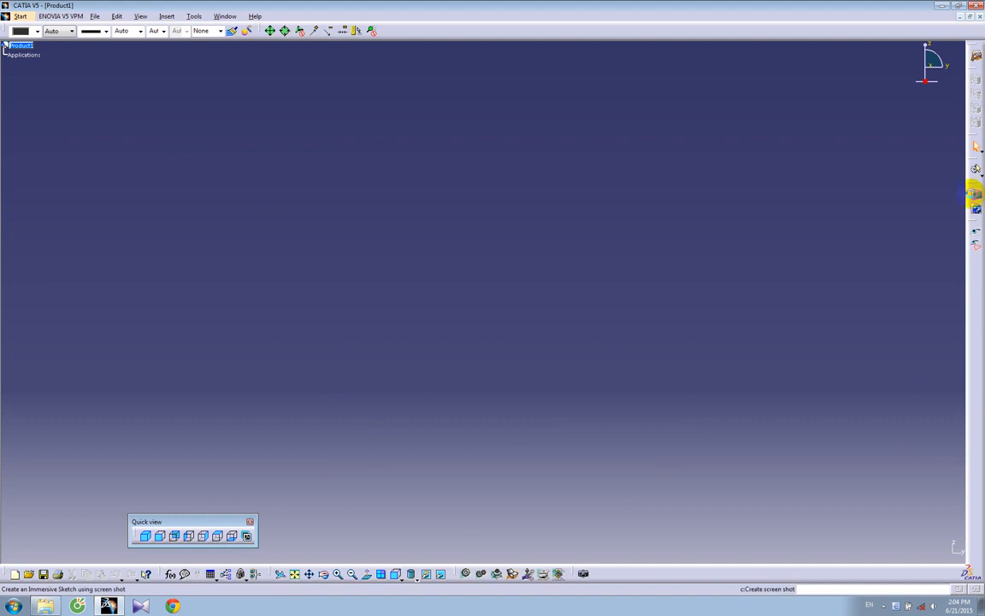
- Create an immersive sketch from the image B787-800v1.0 in the Boeing 787 8 folder, using the cube option
click(976, 193)
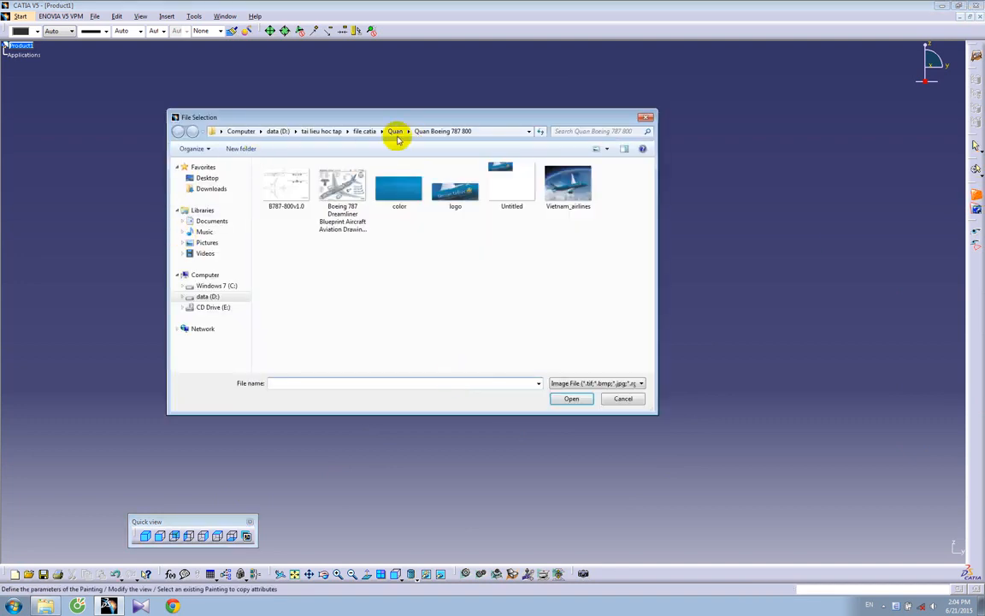
click(398, 132)
double_click(310, 189)
click(295, 195)
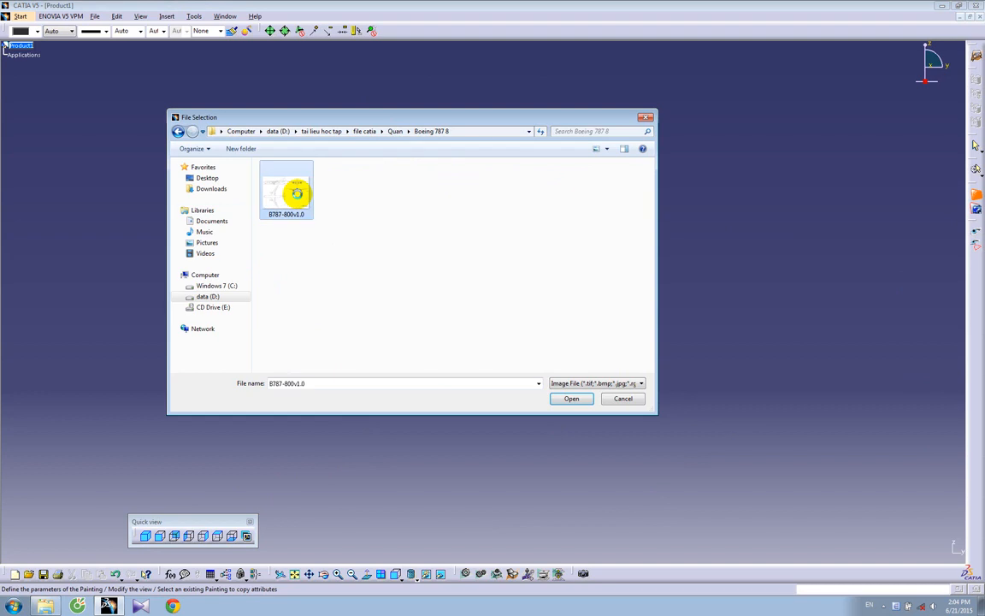
double_click(297, 193)
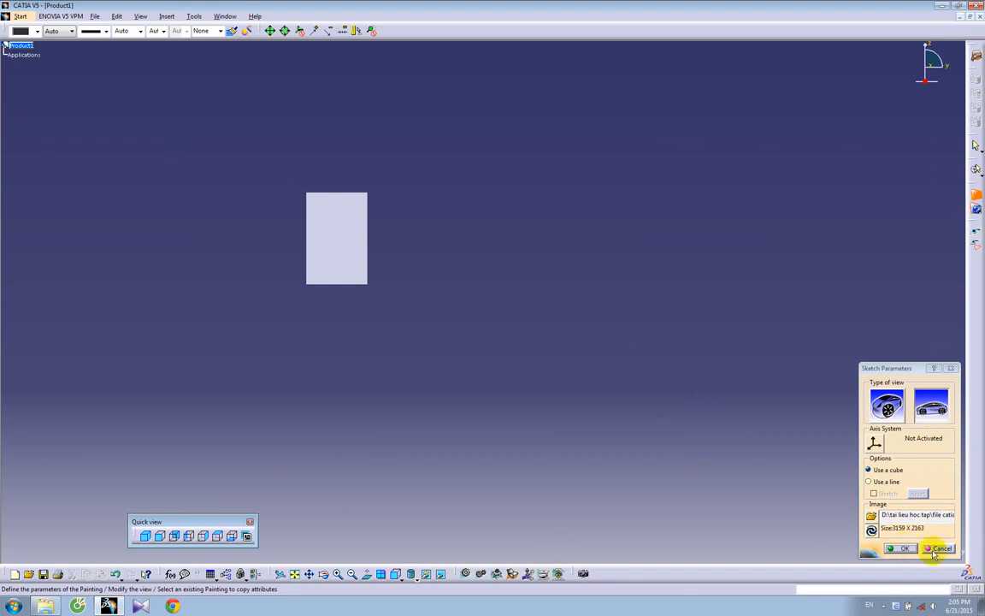
click(906, 549)
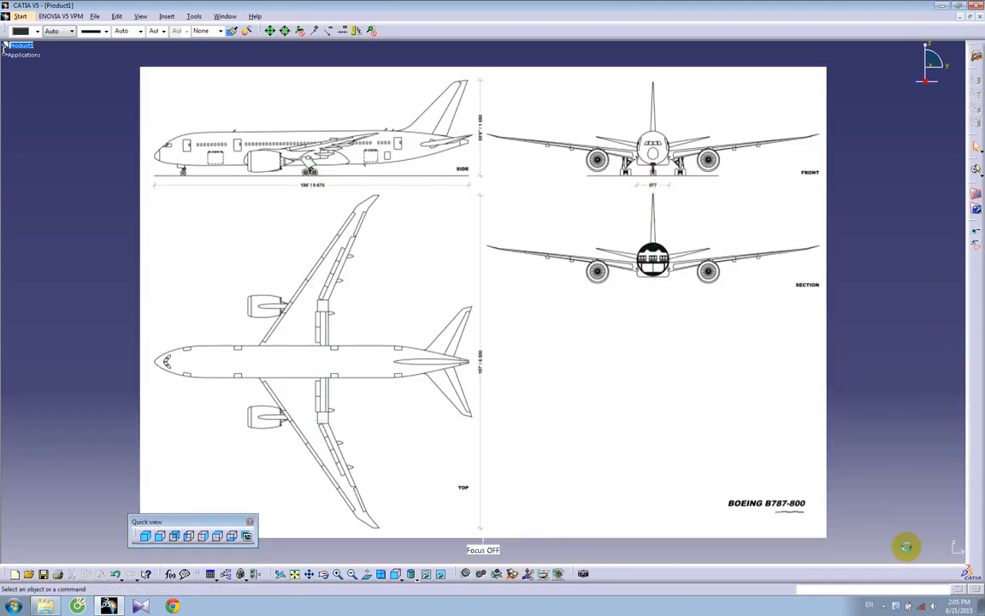
- Reopen the sketch's parameters and place its model axis at the nose wheel's ground contact point in the blueprint's FRONT view
double_click(366, 394)
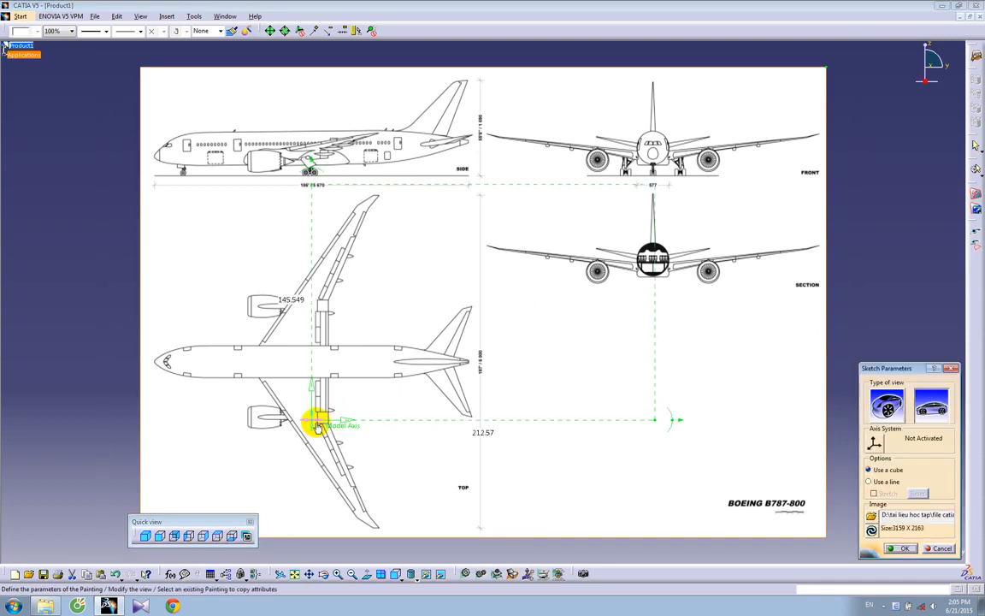
drag(313, 423, 648, 189)
middle_drag(689, 248, 514, 229)
drag(531, 518, 511, 505)
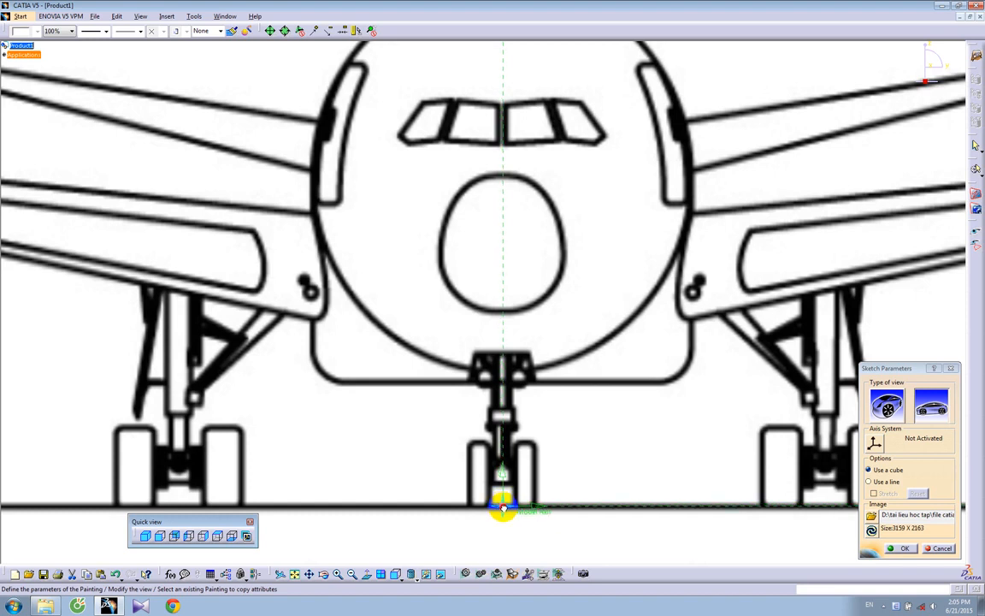
mouse_move(642, 439)
middle_down()
mouse_move(631, 530)
mouse_move(699, 418)
mouse_move(607, 449)
mouse_move(536, 307)
mouse_move(526, 365)
mouse_move(665, 352)
middle_up()
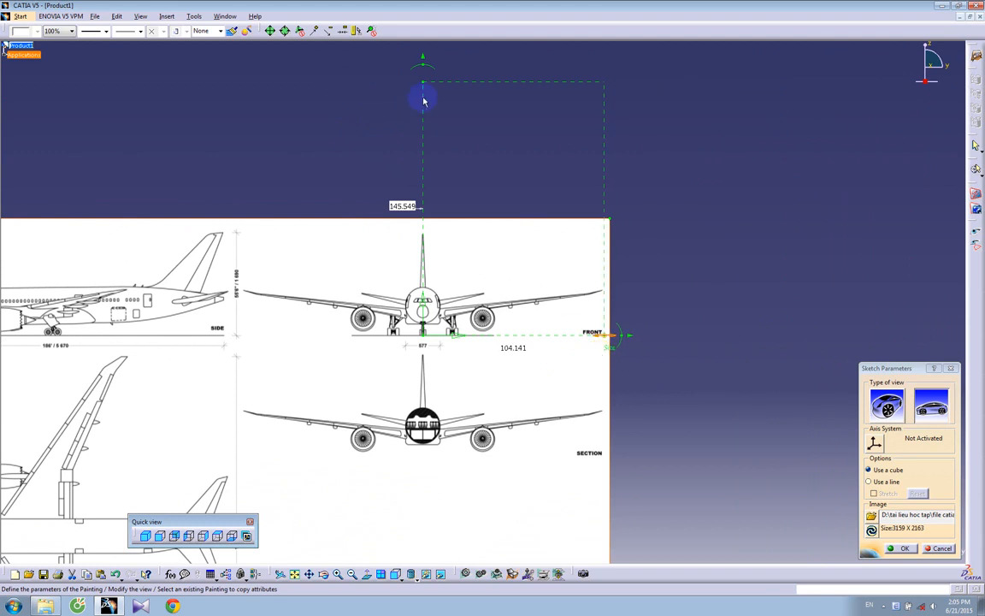
- Fit the sketch frame to the FRONT view, about 63 mm high above the tail fin and about 103 mm wide to the wing tip
drag(423, 90, 424, 238)
middle_drag(539, 336, 528, 286)
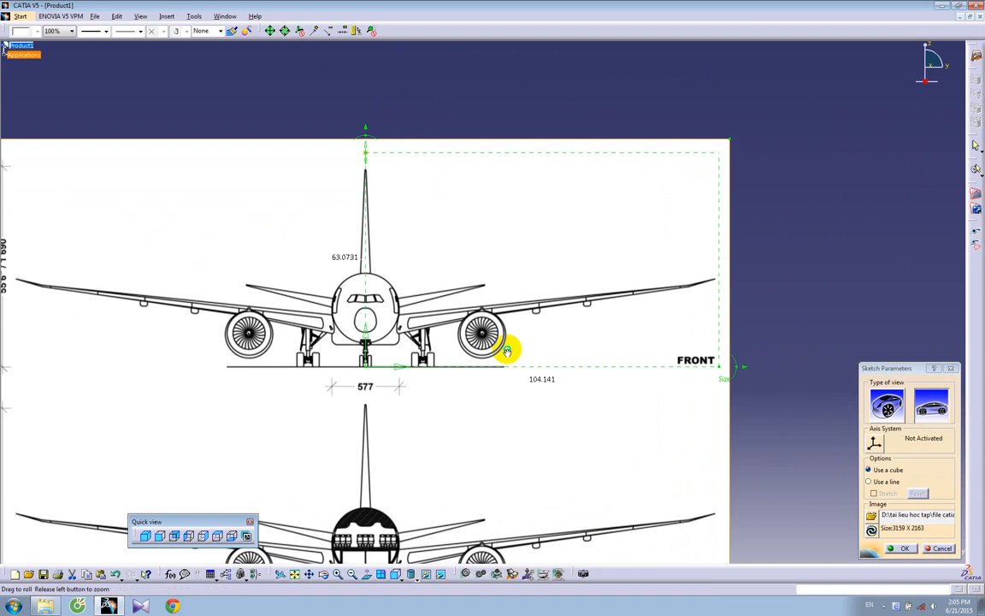
middle_drag(501, 341, 469, 411)
mouse_move(217, 381)
middle_down()
mouse_move(367, 239)
mouse_move(382, 212)
middle_up()
middle_drag(451, 337, 444, 286)
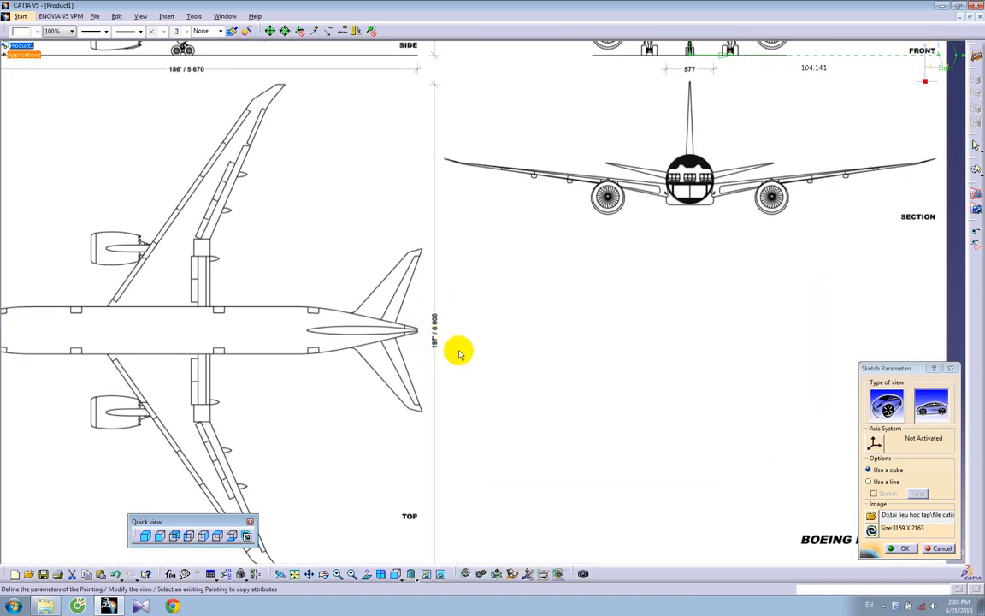
middle_drag(460, 325, 458, 288)
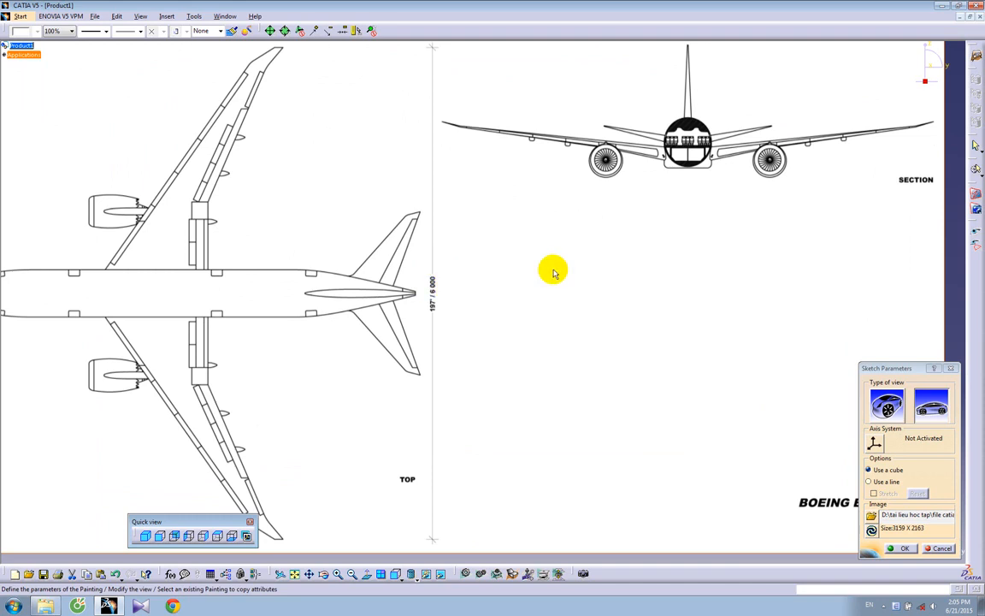
mouse_move(586, 255)
middle_down()
mouse_move(504, 288)
mouse_move(521, 343)
mouse_move(520, 328)
mouse_move(613, 280)
mouse_move(607, 286)
mouse_move(642, 295)
mouse_move(644, 336)
mouse_move(635, 301)
mouse_move(464, 293)
mouse_move(455, 330)
middle_up()
- Set the frame's horizontal dimension to 30000 mm and apply the sketch parameters
double_click(466, 330)
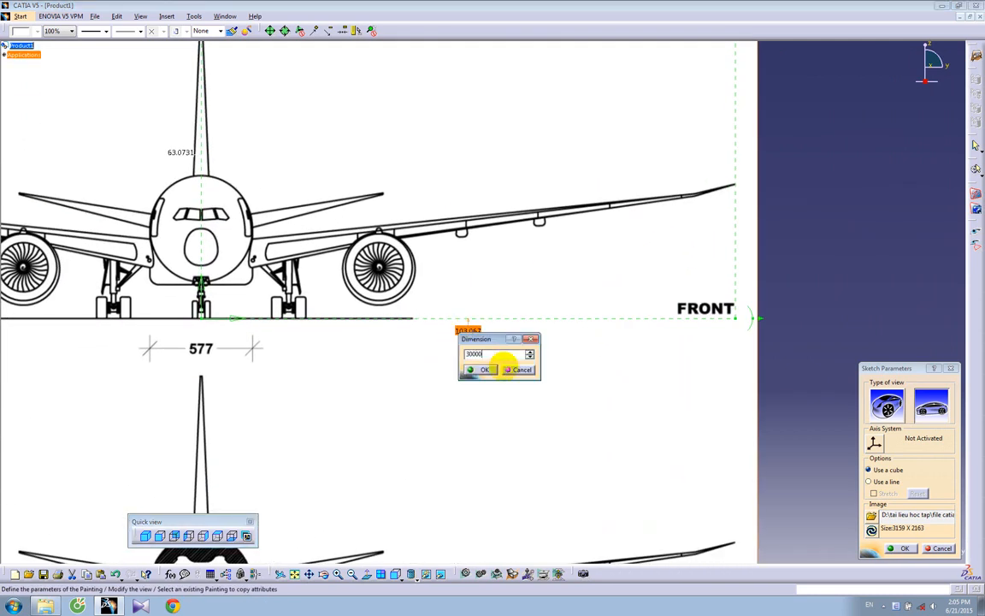
click(486, 370)
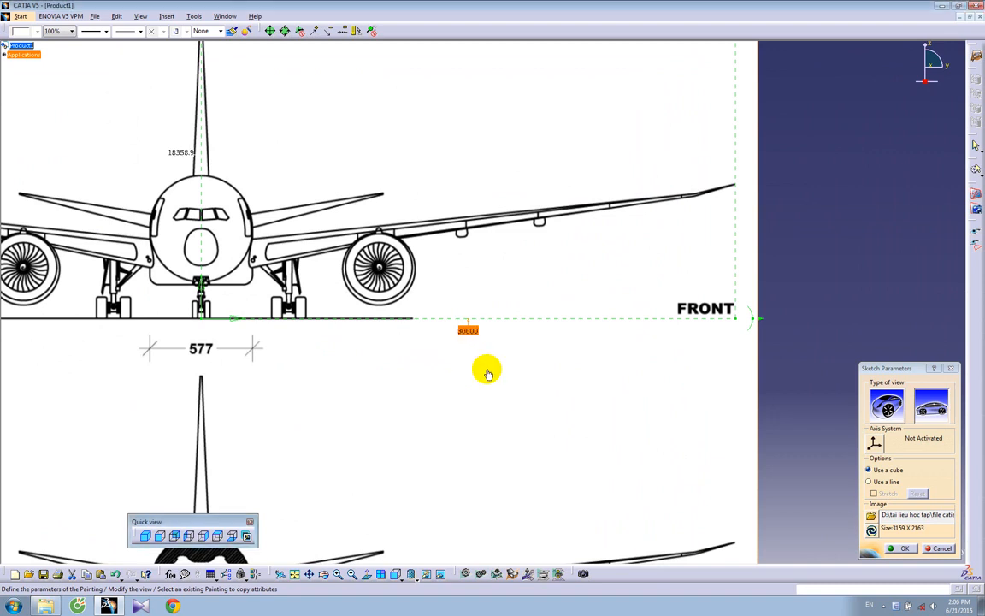
mouse_move(474, 257)
middle_down()
mouse_move(469, 322)
mouse_move(453, 313)
middle_up()
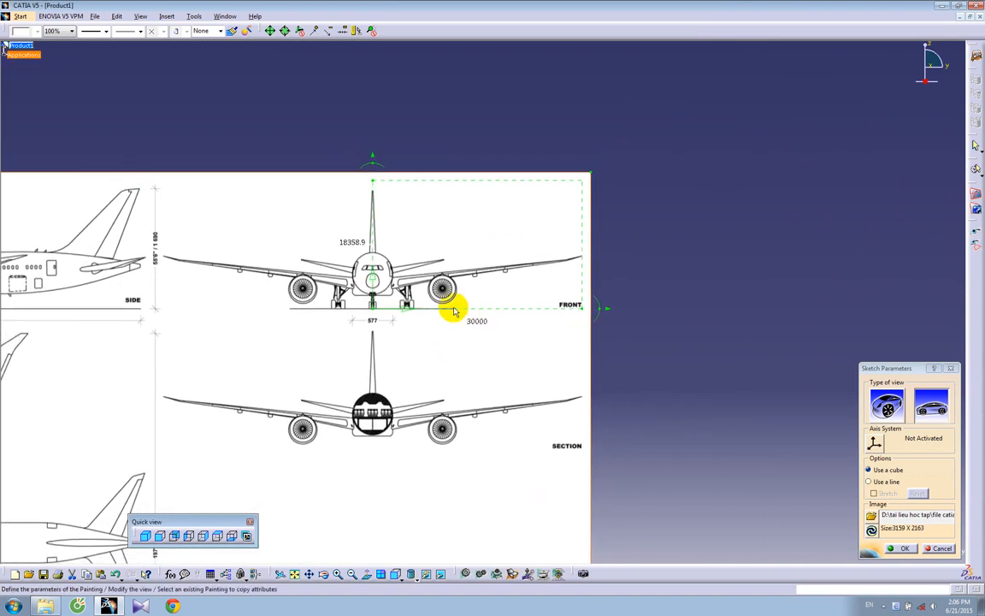
click(905, 549)
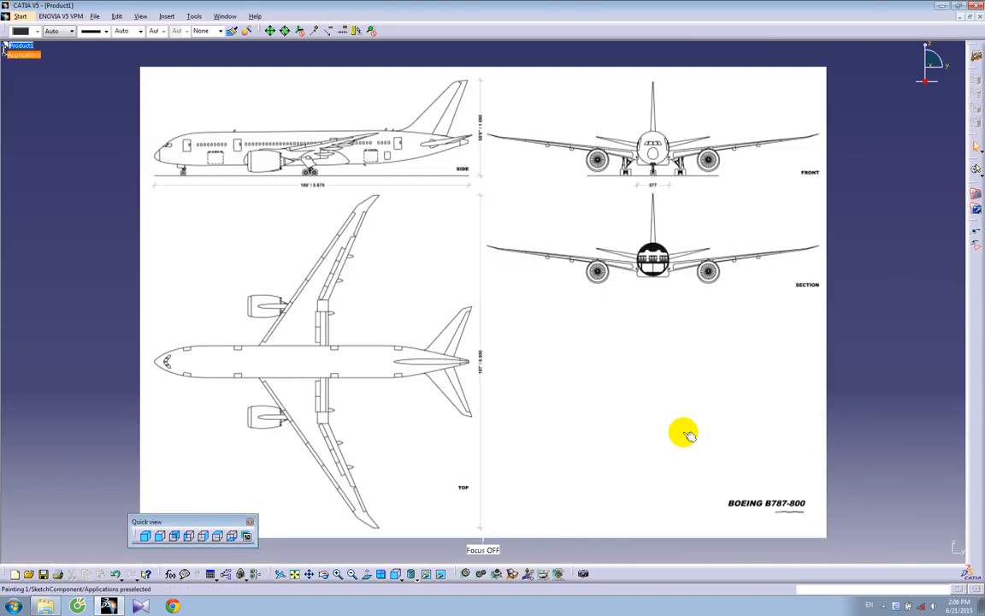
- Switch to the left view and create a second immersive sketch from the image B787-800v1.0
mouse_move(691, 334)
middle_down()
mouse_move(492, 369)
mouse_move(479, 428)
mouse_move(610, 379)
middle_up()
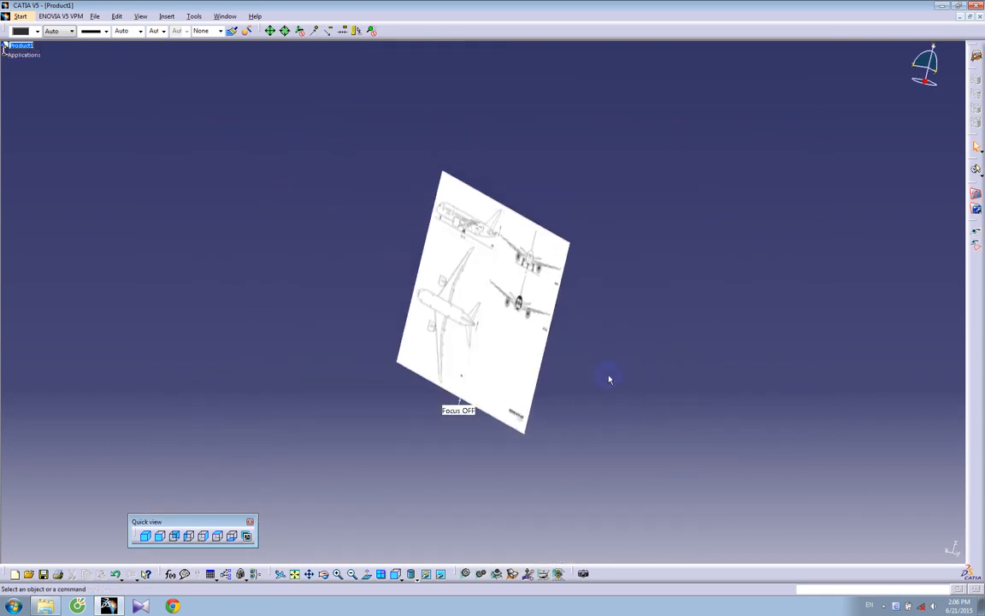
click(189, 536)
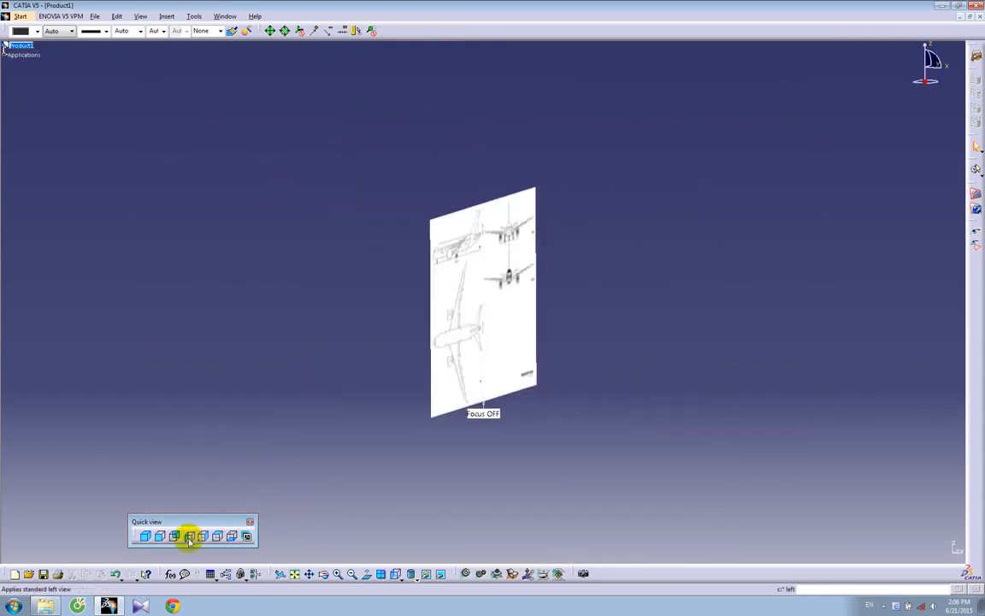
click(976, 195)
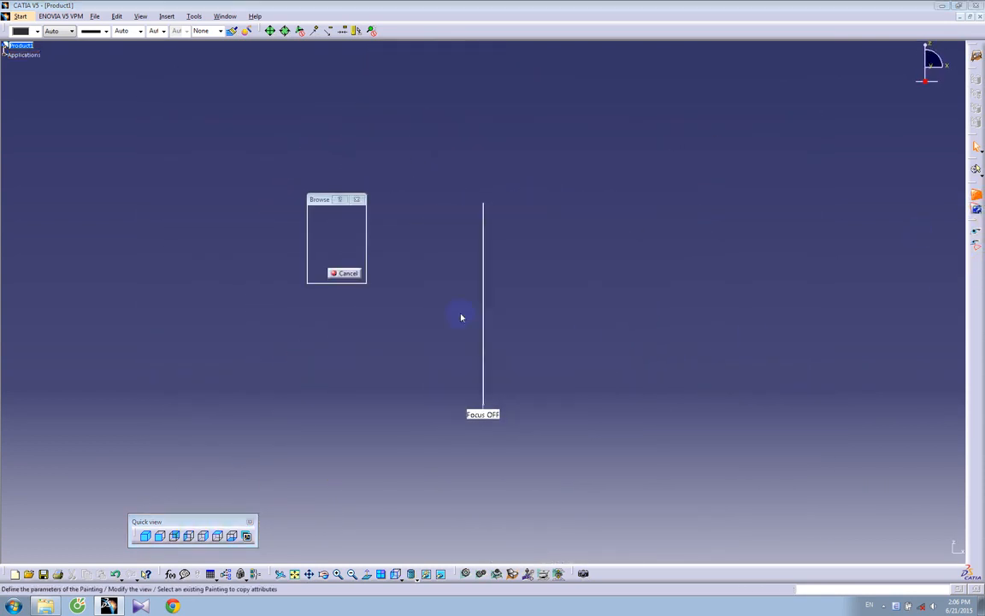
double_click(288, 187)
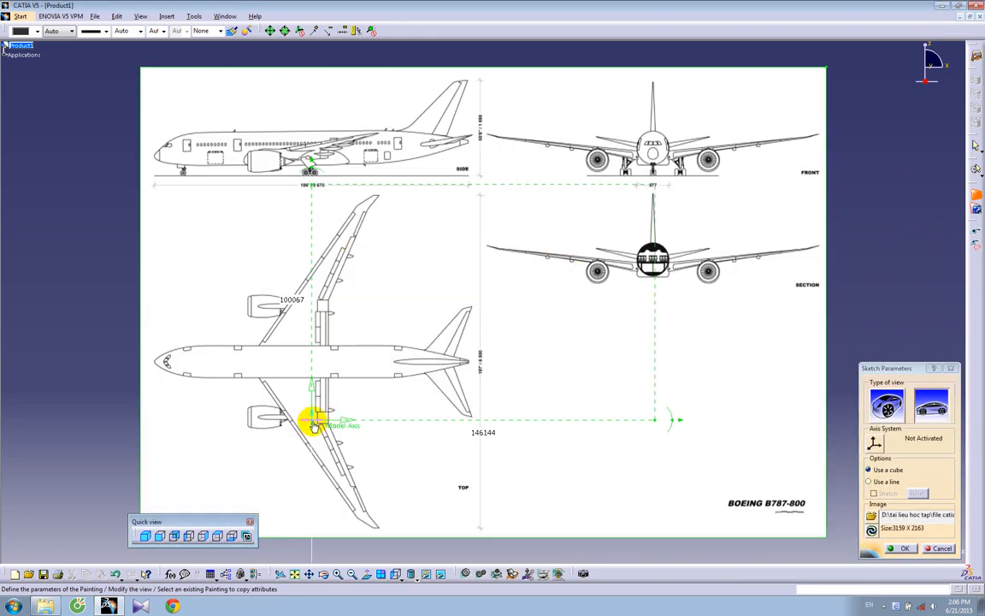
- Place the second sketch's model axis at the nose end of the ground line in the blueprint's SIDE view
mouse_move(313, 422)
mouse_down()
mouse_move(249, 223)
mouse_move(142, 184)
mouse_up()
mouse_move(389, 319)
middle_down()
mouse_move(574, 394)
mouse_move(540, 288)
mouse_move(396, 315)
middle_up()
drag(361, 318, 402, 285)
middle_drag(449, 386, 435, 292)
middle_drag(432, 355, 510, 456)
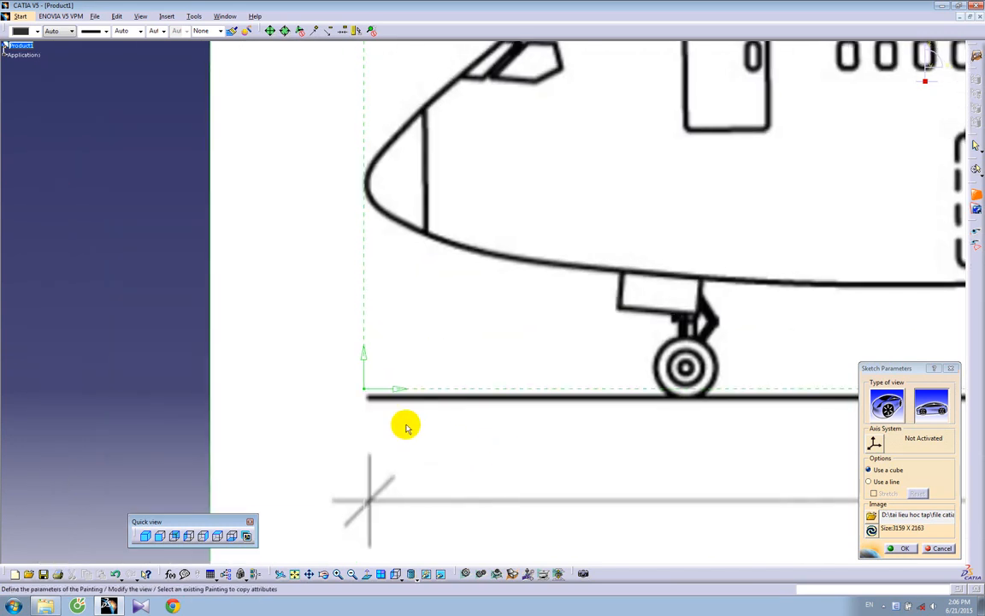
drag(367, 393, 368, 400)
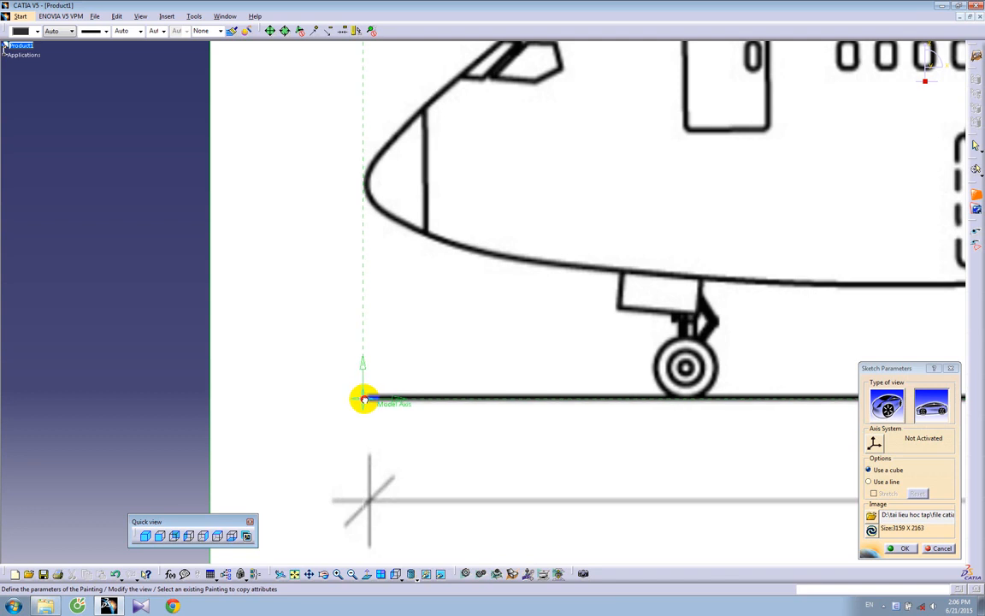
- Resize the frame's length to about 134000 mm so it ends at the tail end of the SIDE view's length dimension
middle_drag(613, 343, 594, 479)
middle_drag(594, 389, 141, 398)
drag(662, 330, 636, 330)
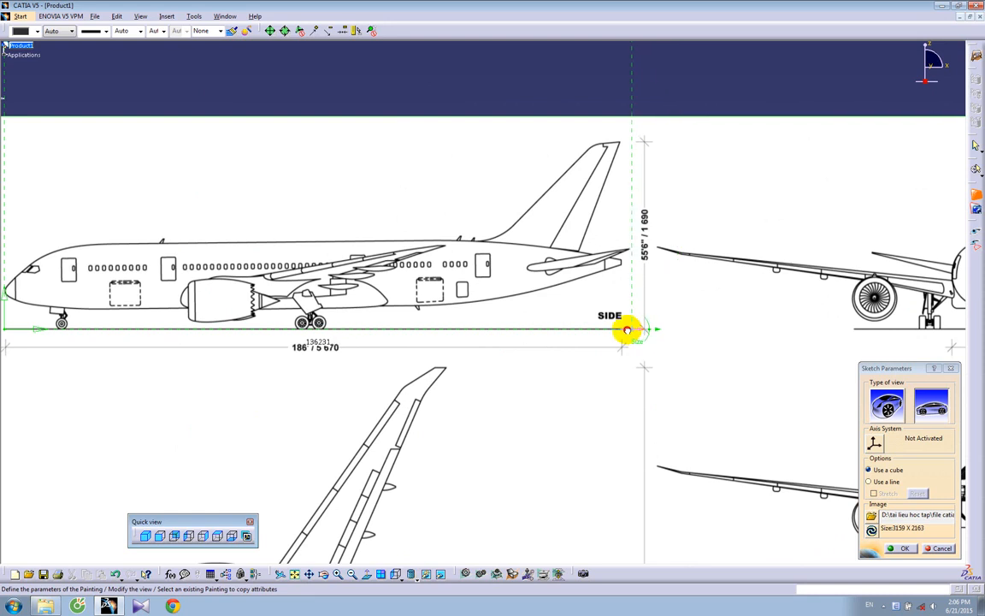
mouse_move(501, 434)
middle_down()
mouse_move(500, 494)
mouse_move(442, 504)
mouse_move(494, 484)
mouse_move(497, 447)
mouse_move(521, 419)
middle_up()
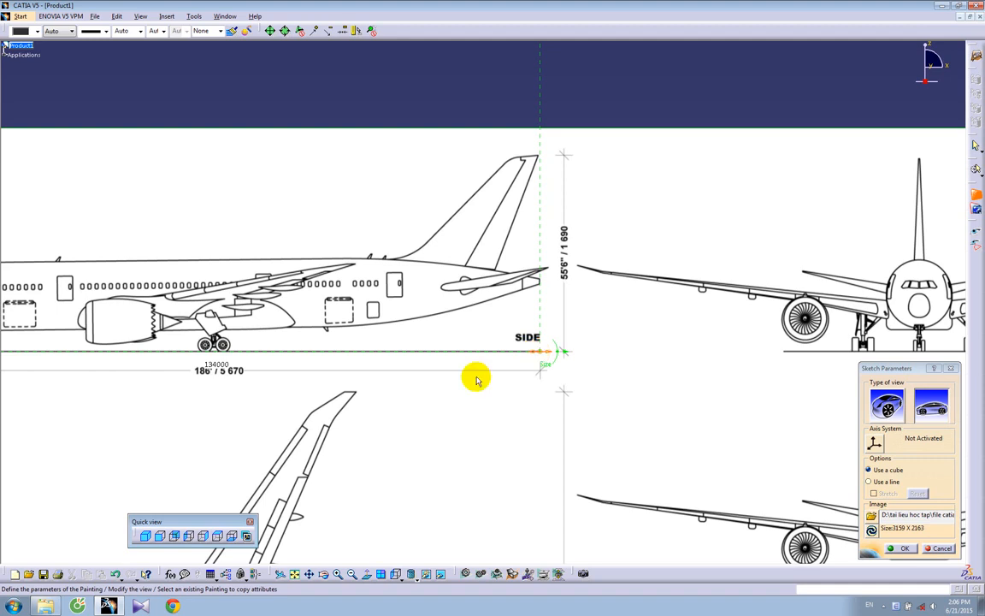
- Set the SIDE view frame's length dimension to 56700 mm and apply the sketch parameters
double_click(214, 366)
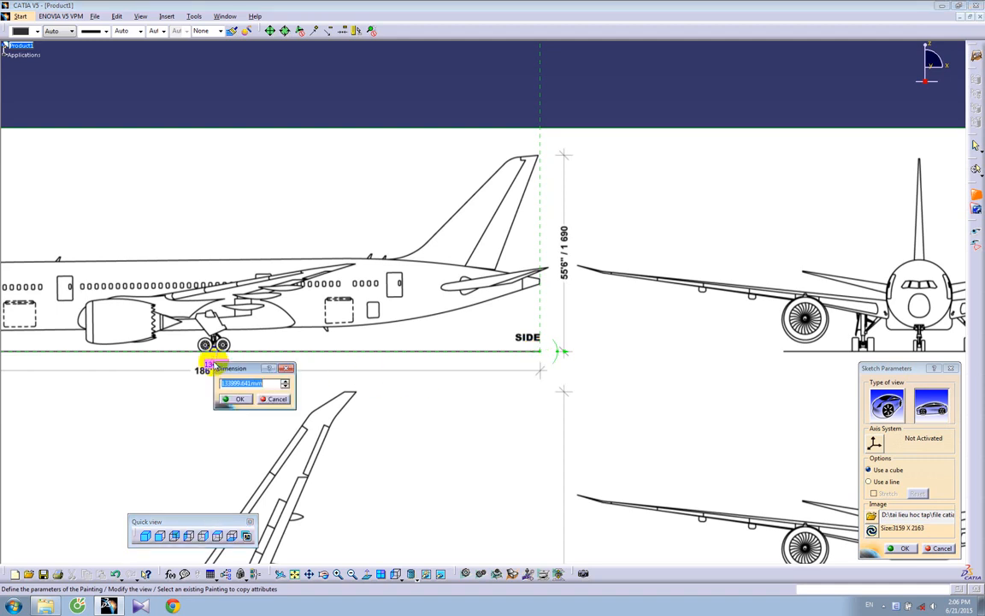
drag(245, 369, 324, 366)
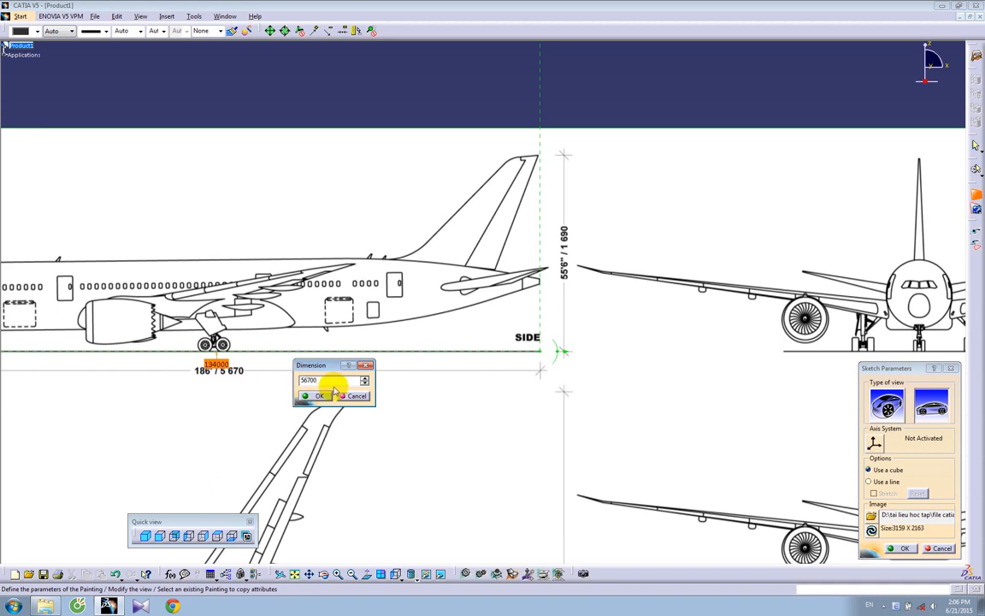
click(330, 392)
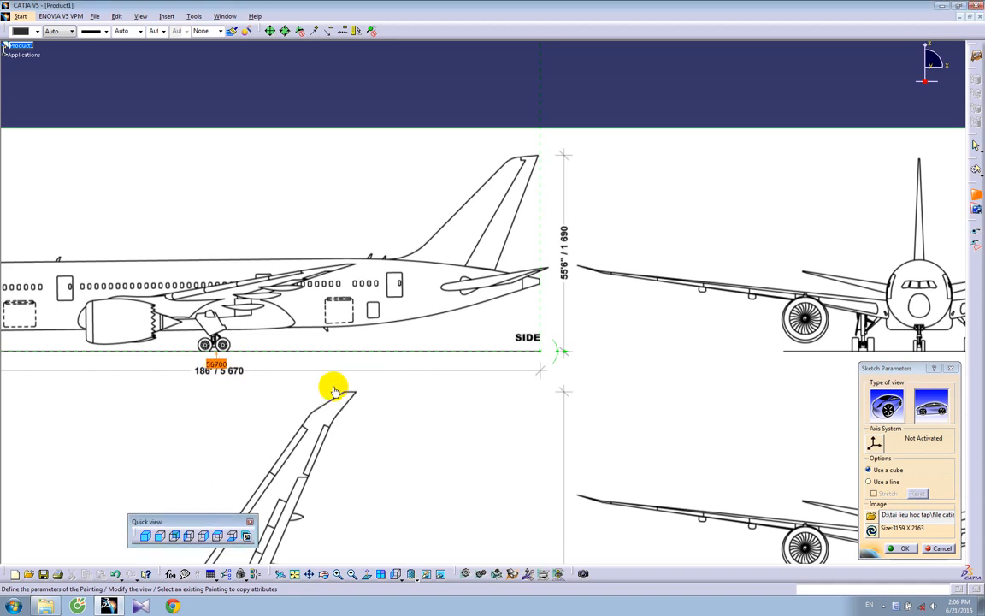
click(903, 552)
- Switch to the top view and create a third immersive sketch from the image B787-800v1.0
middle_drag(457, 293, 460, 342)
mouse_move(411, 288)
middle_down()
mouse_move(587, 317)
mouse_move(609, 346)
mouse_move(424, 258)
mouse_move(341, 264)
mouse_move(519, 283)
mouse_move(492, 315)
mouse_move(761, 432)
middle_up()
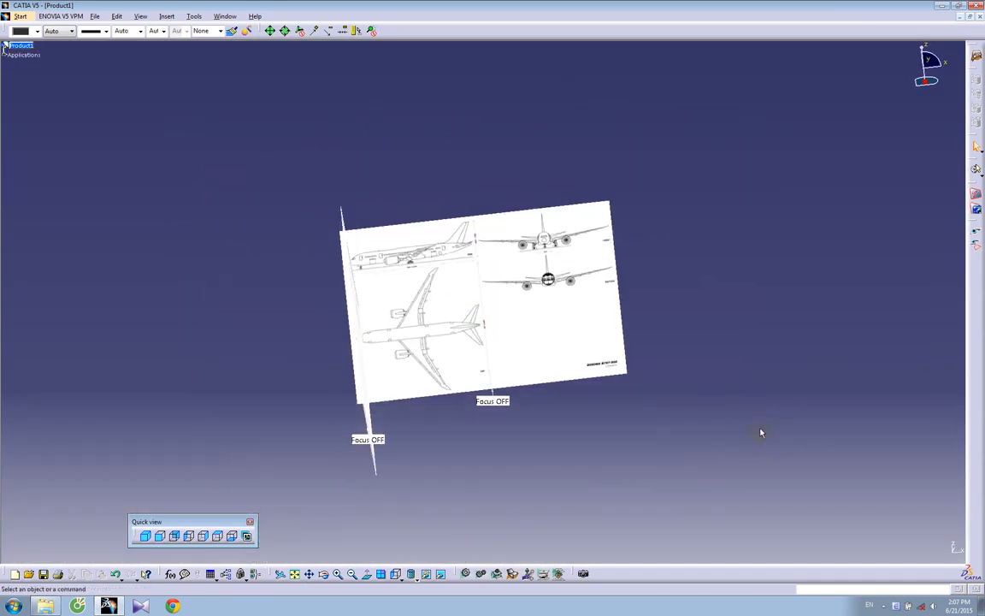
click(219, 535)
click(977, 210)
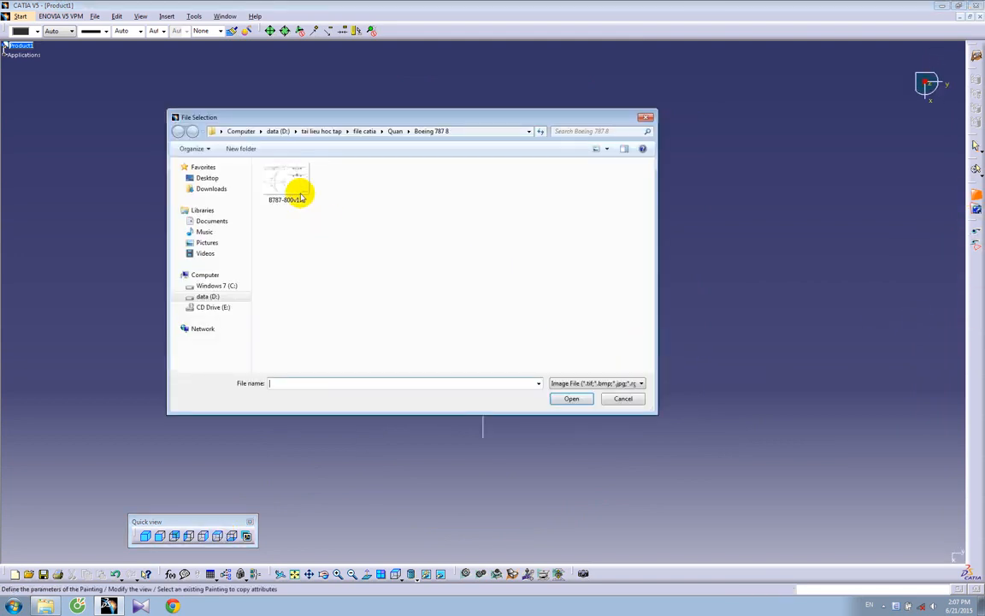
double_click(295, 187)
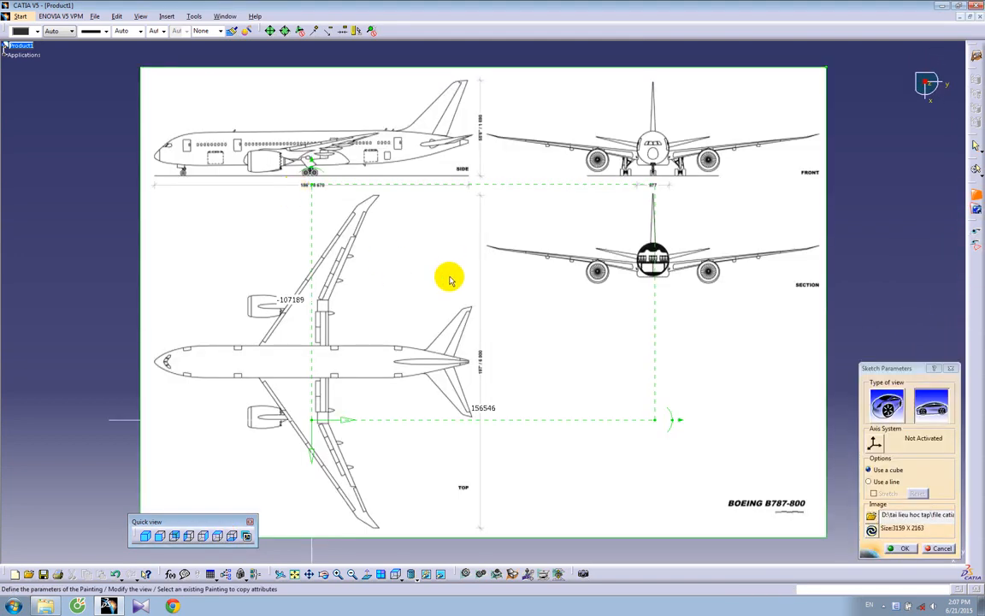
- Place the third sketch's model axis at the tip of the fuselage nose, on the centreline of the blueprint's TOP view
mouse_move(408, 325)
ctrl+middle_down()
mouse_move(399, 383)
mouse_move(447, 356)
mouse_move(420, 385)
mouse_move(468, 341)
mouse_move(467, 295)
ctrl+middle_up()
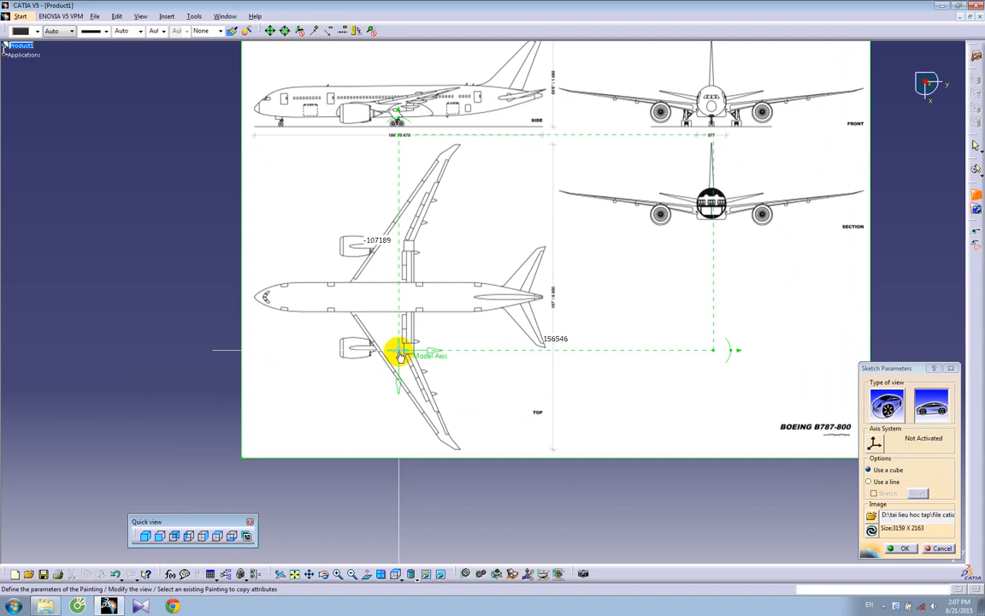
drag(399, 347, 253, 297)
middle_drag(316, 331, 469, 209)
middle_drag(327, 423, 398, 270)
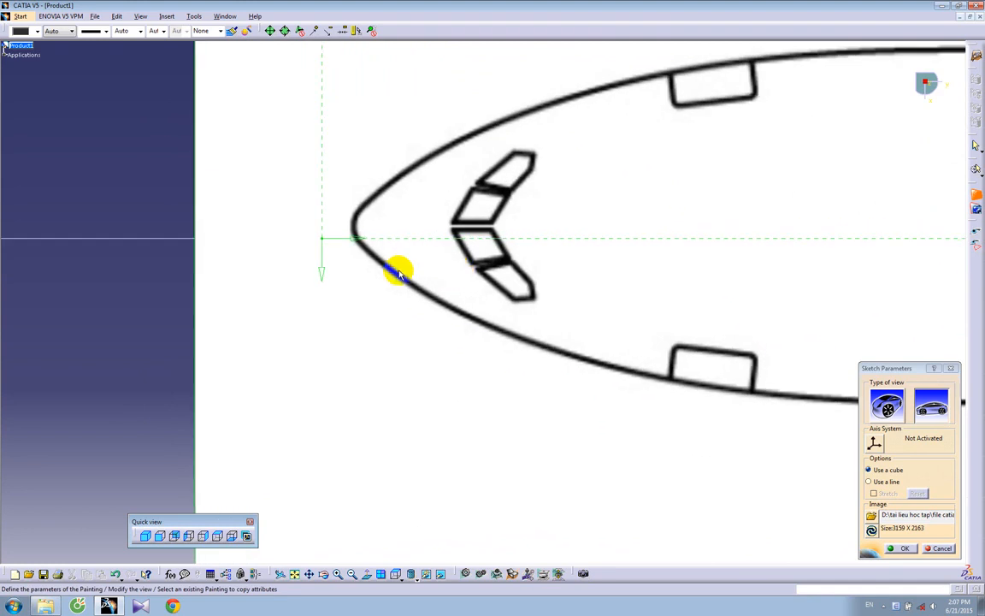
drag(322, 245, 348, 230)
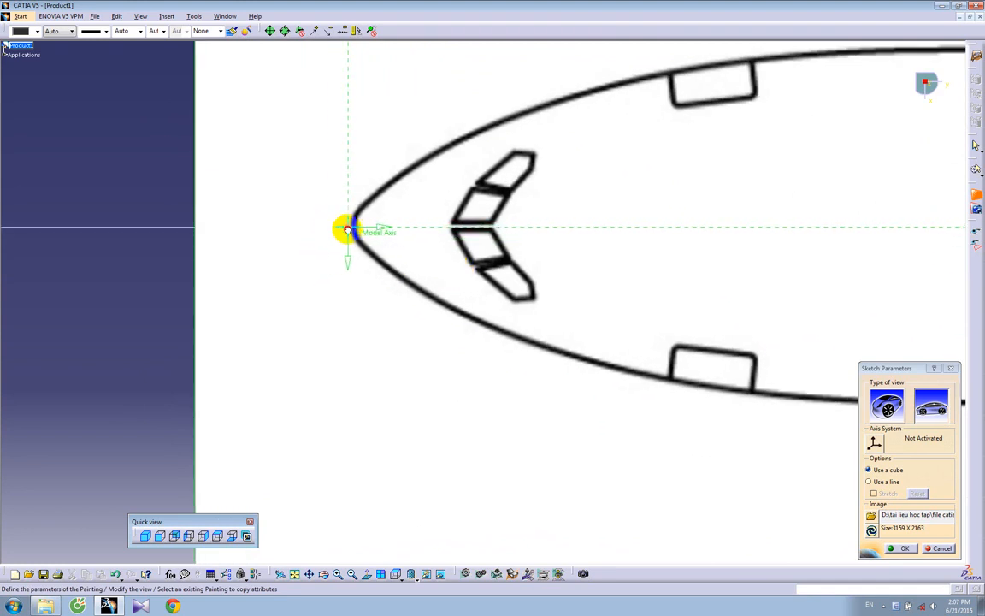
ctrl+middle_drag(388, 299, 388, 274)
middle_drag(445, 227, 464, 242)
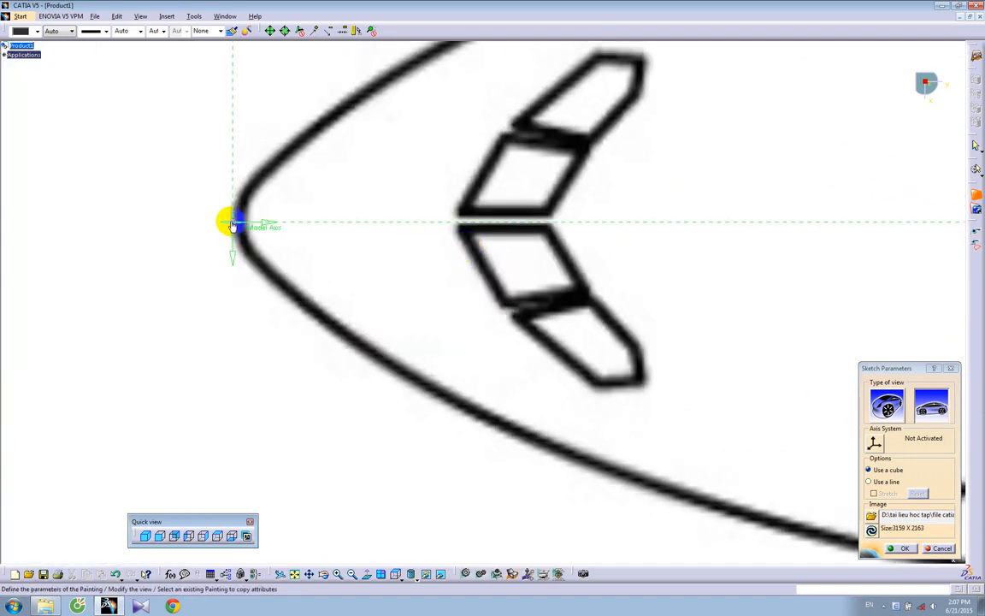
drag(231, 222, 229, 219)
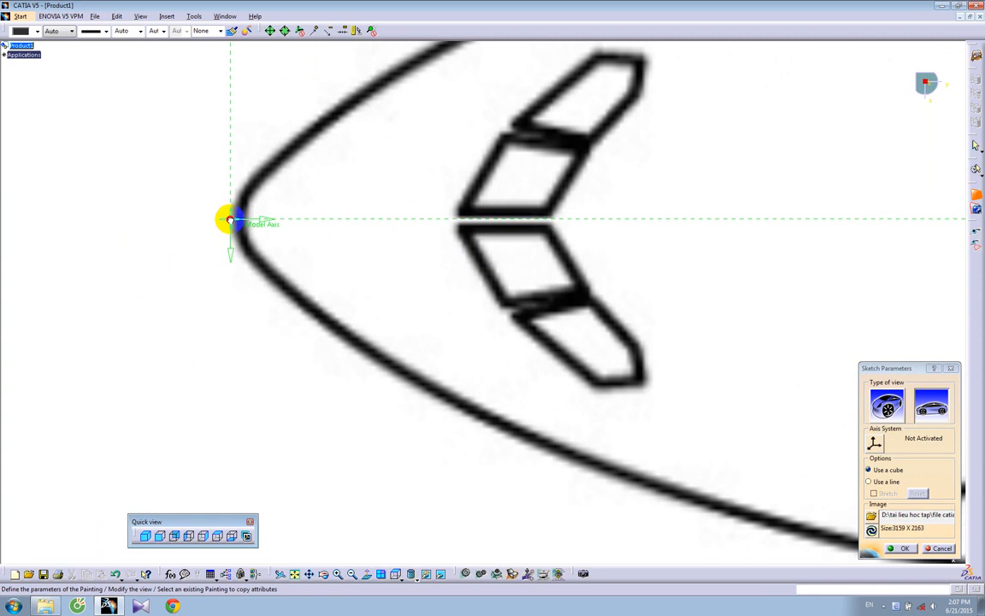
- Resize the frame's length so it ends at the tail end of the fuselage in the TOP view
ctrl+middle_drag(301, 252, 321, 336)
middle_drag(831, 273, 178, 271)
middle_drag(656, 266, 165, 267)
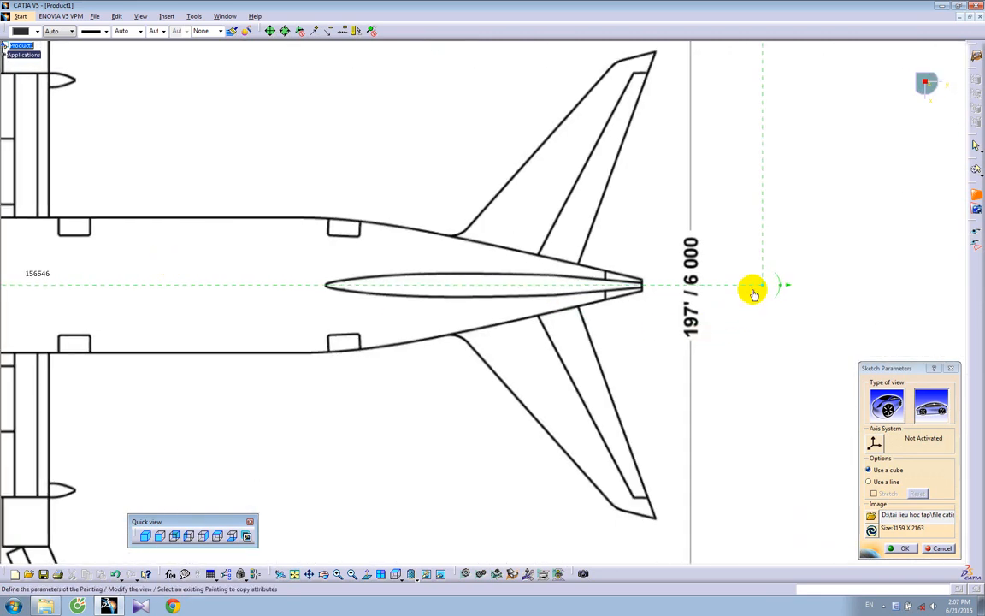
drag(749, 287, 653, 303)
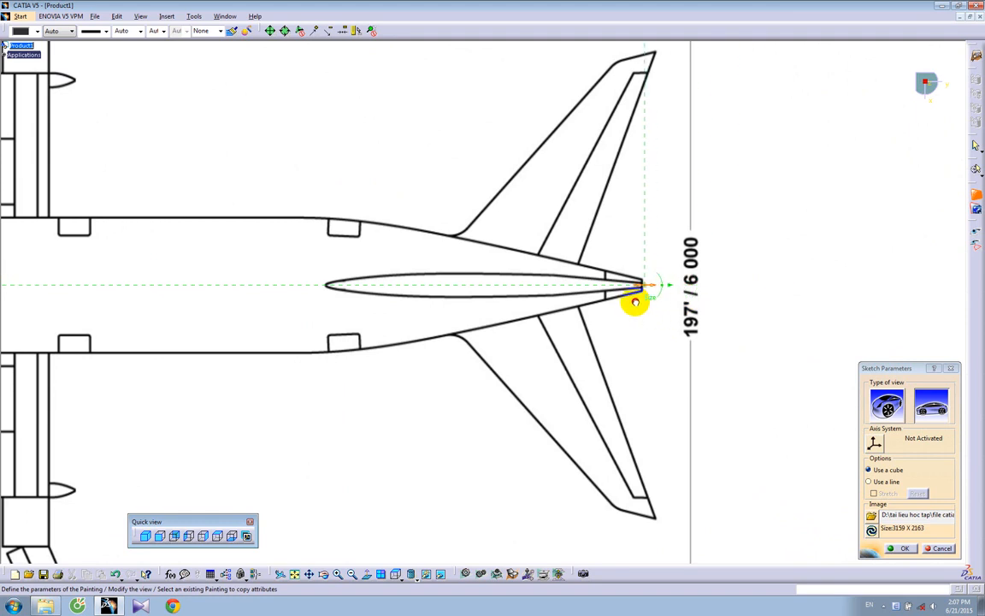
- Set the TOP view frame's length dimension to 56700 mm and apply the sketch parameters
ctrl+middle_drag(691, 336, 686, 286)
ctrl+middle_drag(549, 324, 513, 487)
double_click(349, 286)
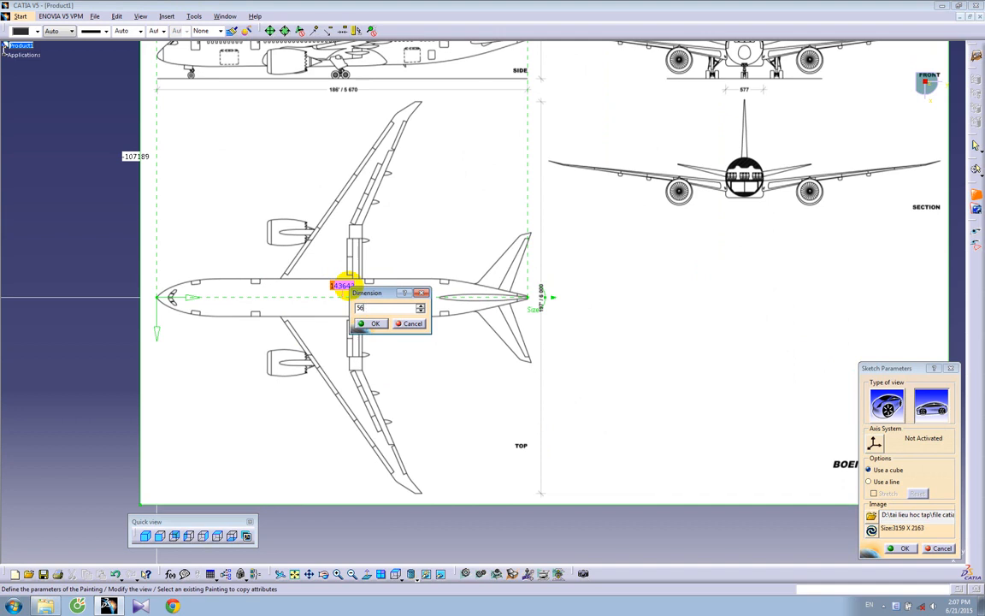
key(Return)
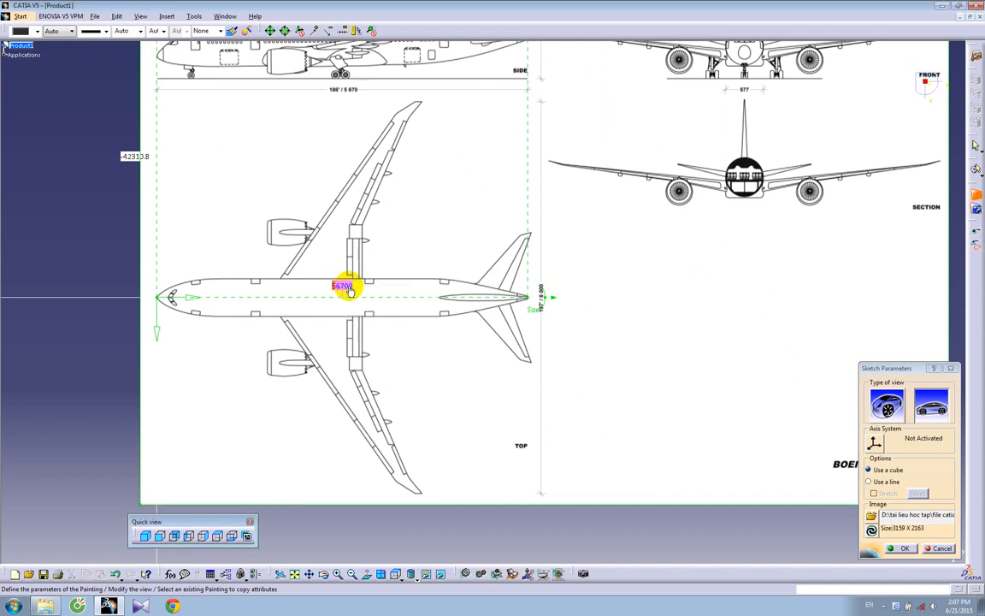
click(904, 549)
- Reopen the TOP view sketch, rotate its frame 90° counterclockwise about the nose axis and apply the sketch parameters
mouse_move(389, 366)
middle_down()
mouse_move(511, 182)
mouse_move(440, 285)
mouse_move(265, 171)
mouse_move(495, 296)
mouse_move(435, 323)
mouse_move(424, 342)
mouse_move(396, 336)
mouse_move(293, 357)
mouse_move(523, 323)
mouse_move(416, 336)
mouse_move(416, 353)
middle_up()
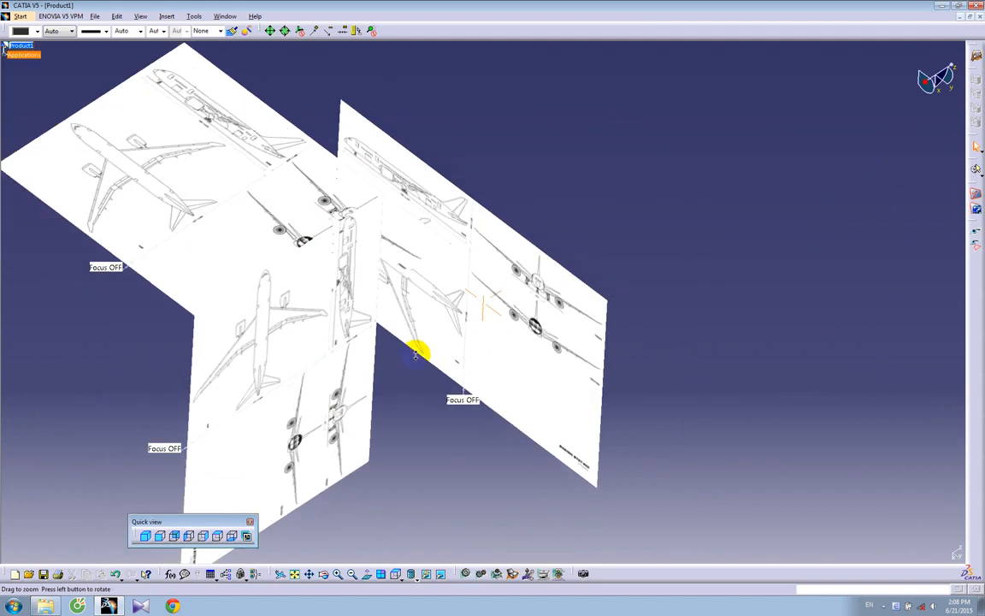
double_click(556, 321)
middle_drag(334, 389, 477, 315)
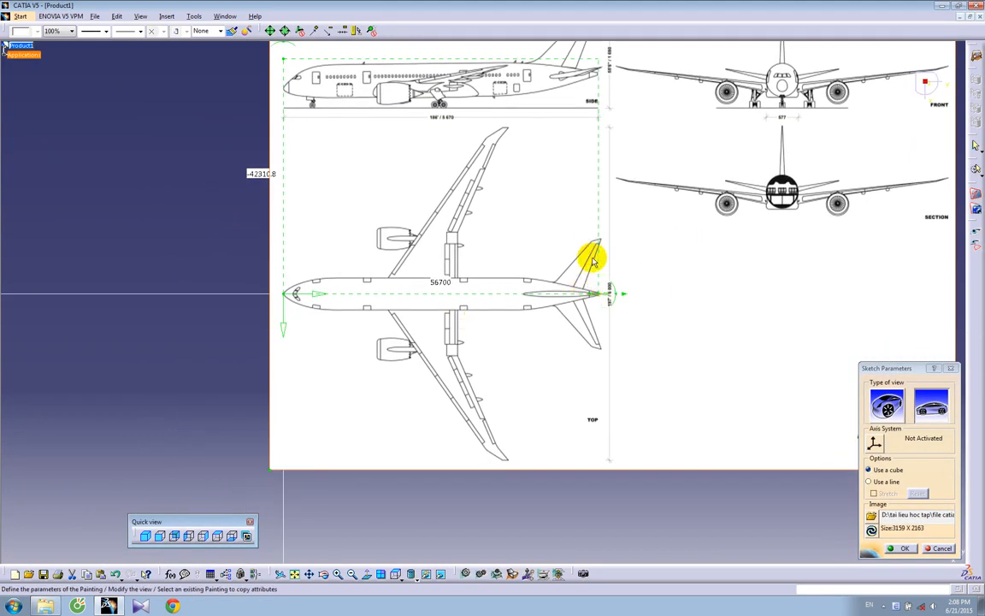
drag(612, 284, 297, 53)
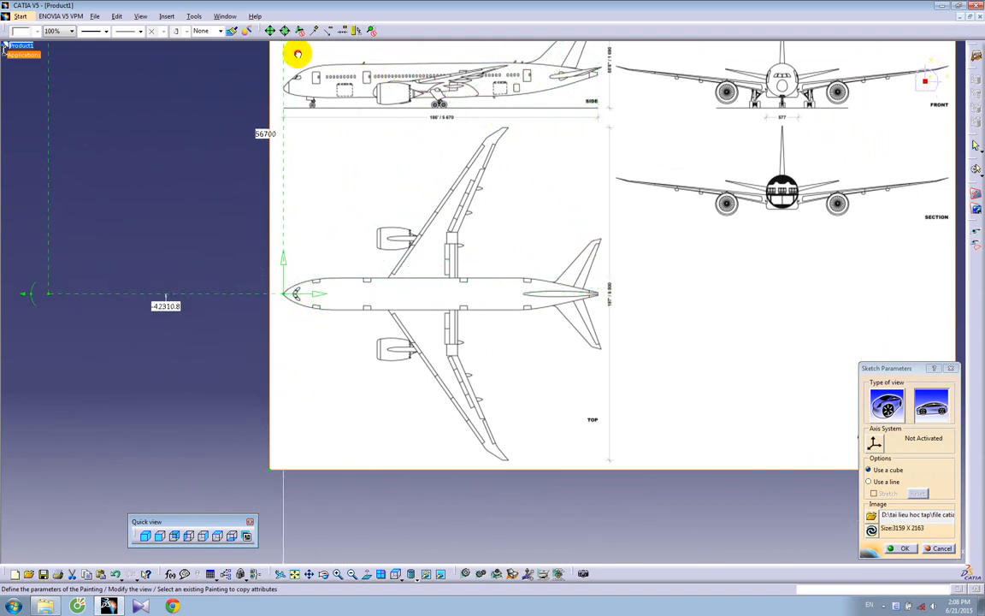
ctrl+middle_drag(648, 367, 619, 137)
middle_drag(794, 324, 301, 320)
ctrl+middle_drag(576, 329, 549, 262)
mouse_move(396, 254)
ctrl+middle_down()
mouse_move(345, 407)
mouse_move(493, 385)
mouse_move(538, 408)
mouse_move(529, 356)
ctrl+middle_up()
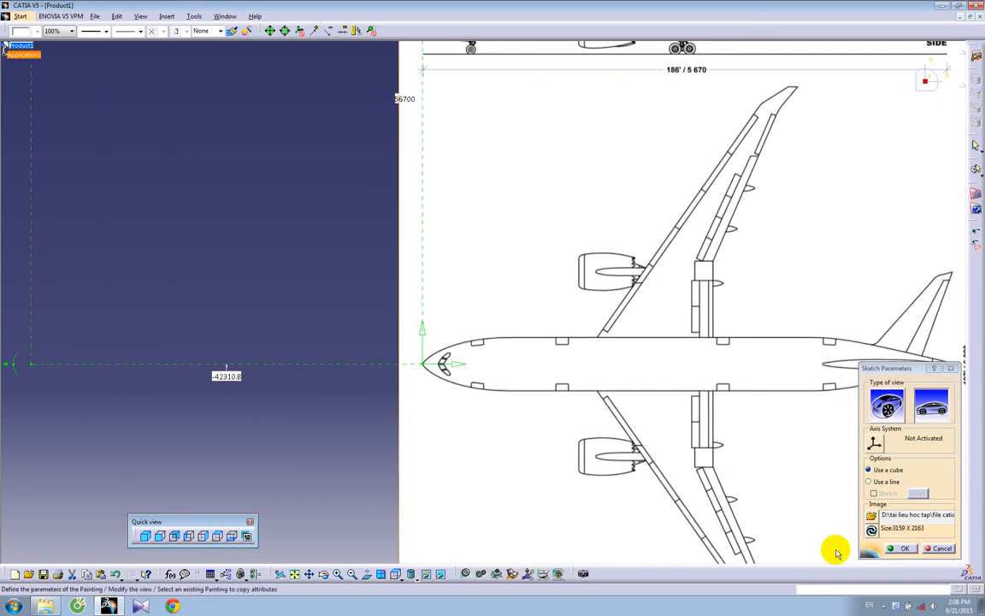
click(908, 550)
- Examine how the front, side and top blueprints line up at the fuselage nose and tail from several angles
mouse_move(609, 448)
middle_down()
mouse_move(501, 244)
mouse_move(564, 143)
mouse_move(504, 390)
mouse_move(438, 397)
mouse_move(417, 450)
mouse_move(416, 260)
middle_up()
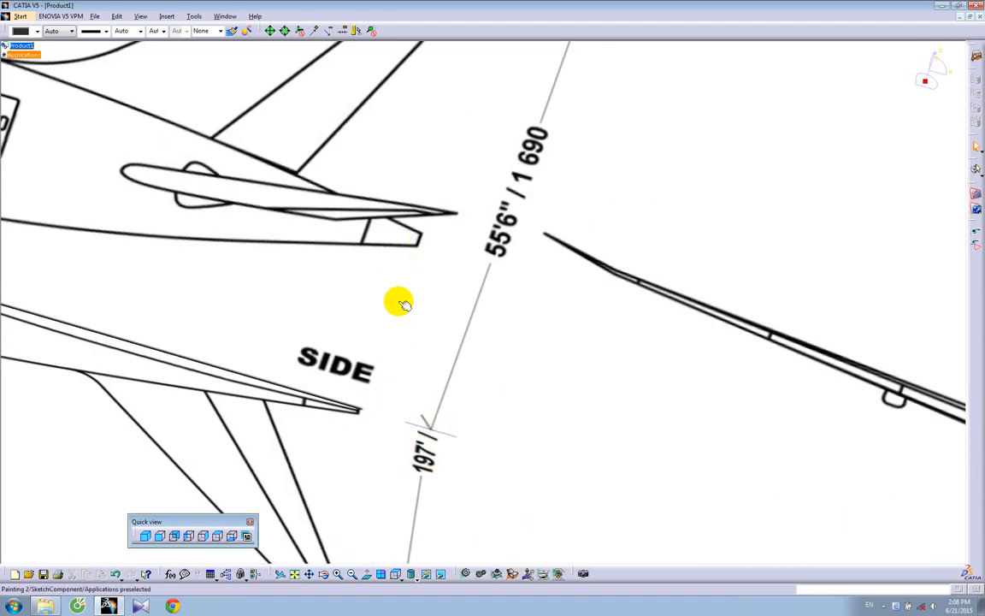
middle_drag(608, 423, 954, 435)
mouse_move(380, 323)
middle_down()
mouse_move(684, 401)
mouse_move(746, 428)
mouse_move(708, 319)
mouse_move(366, 358)
mouse_move(561, 352)
mouse_move(532, 358)
mouse_move(526, 345)
mouse_move(532, 351)
mouse_move(496, 397)
mouse_move(343, 308)
mouse_move(342, 261)
middle_up()
click(685, 401)
middle_drag(453, 363, 482, 272)
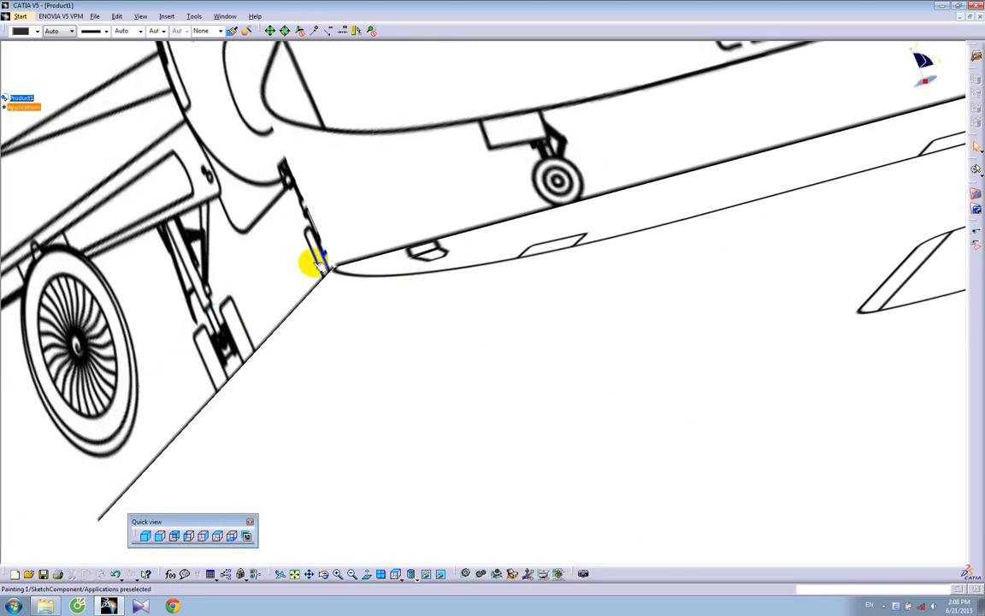
middle_drag(432, 239, 436, 342)
middle_drag(717, 287, 319, 380)
mouse_move(699, 291)
middle_down()
mouse_move(598, 464)
mouse_move(535, 224)
mouse_move(532, 161)
mouse_move(277, 345)
mouse_move(400, 281)
mouse_move(332, 375)
mouse_move(146, 440)
mouse_move(295, 363)
middle_up()
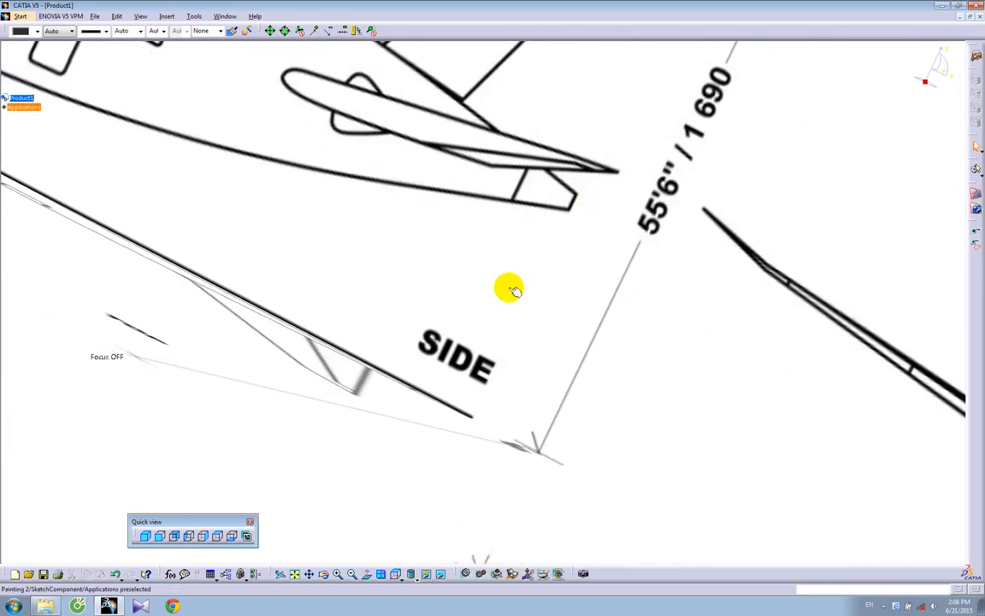
middle_drag(481, 366, 461, 344)
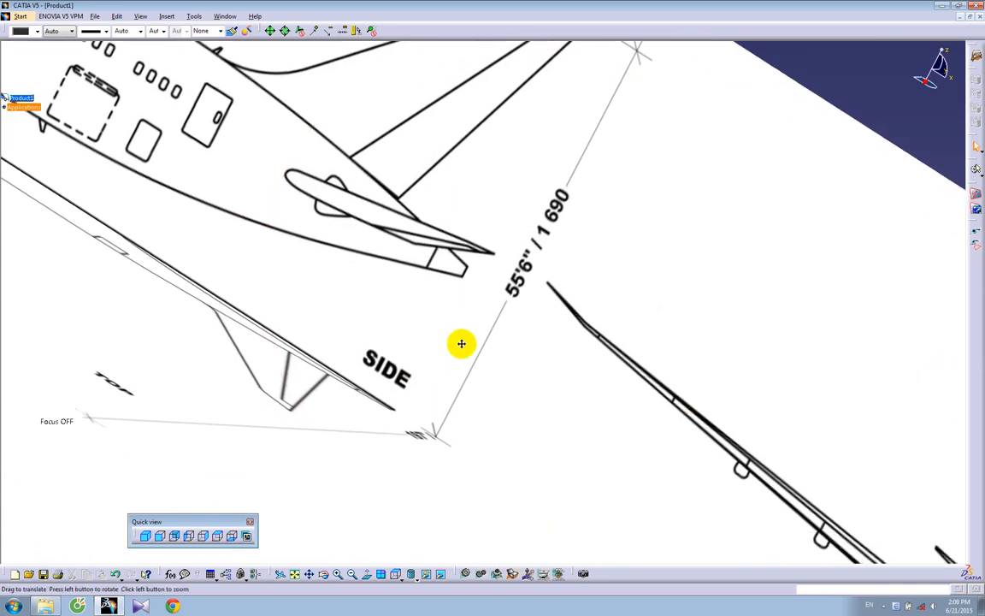
middle_drag(500, 249, 477, 373)
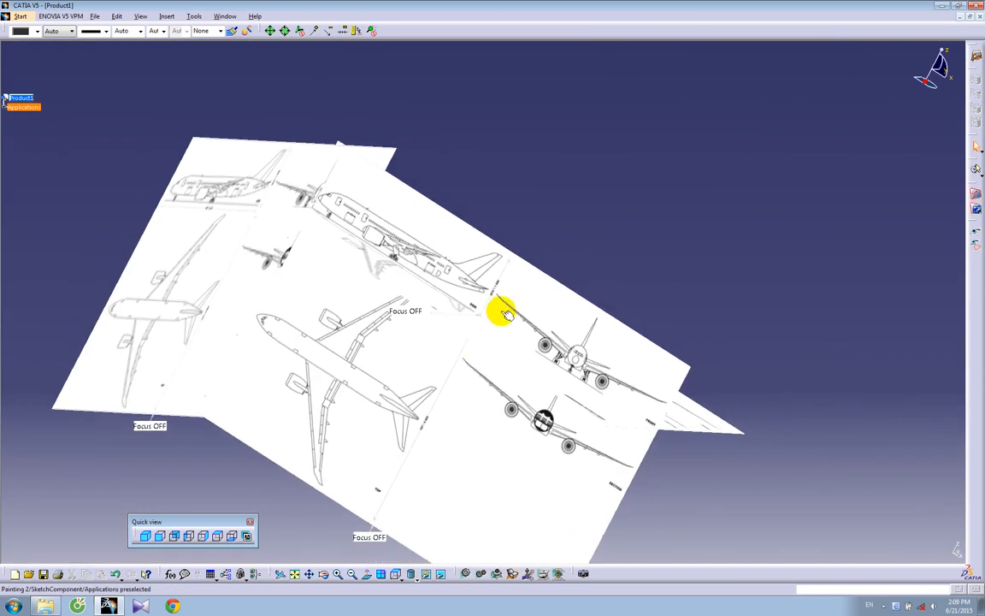
middle_drag(286, 409, 385, 372)
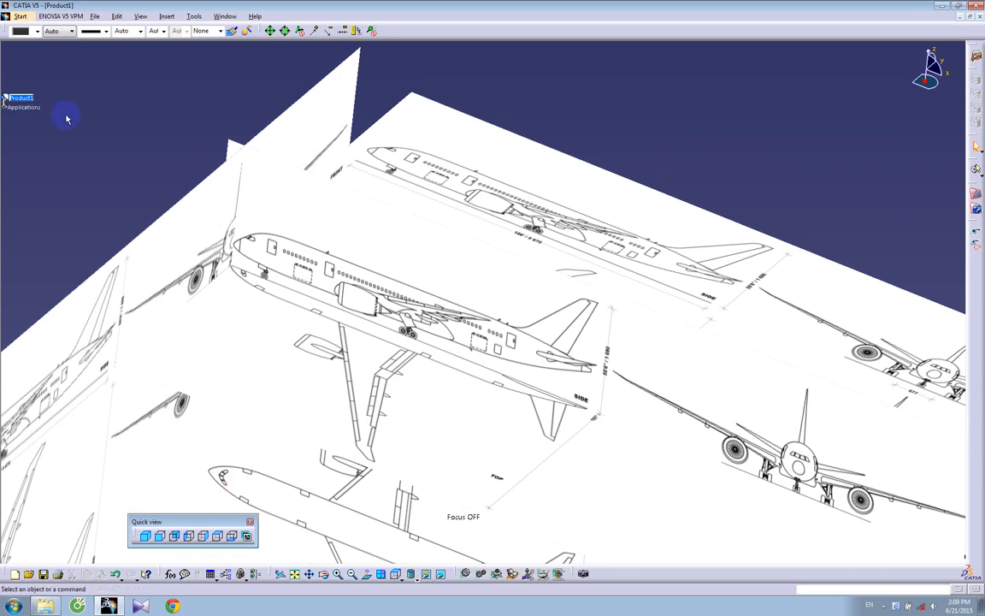
middle_drag(370, 198, 368, 219)
middle_drag(434, 343, 438, 270)
scroll(83, 90, down, 3)
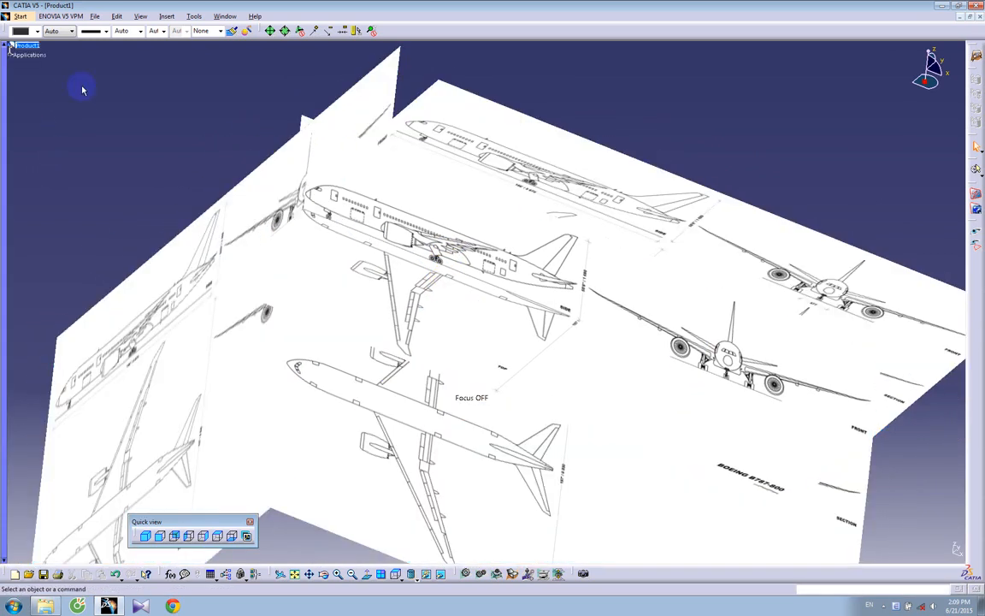
middle_drag(545, 272, 494, 255)
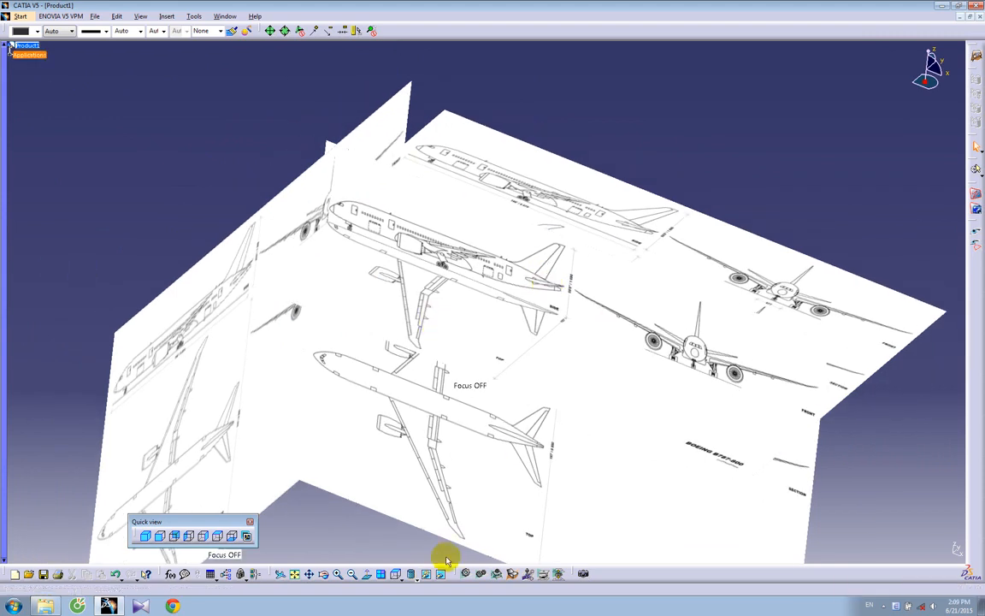
- Insert two new parts into Product1, defining the product's origin as the second part's origin point
click(28, 50)
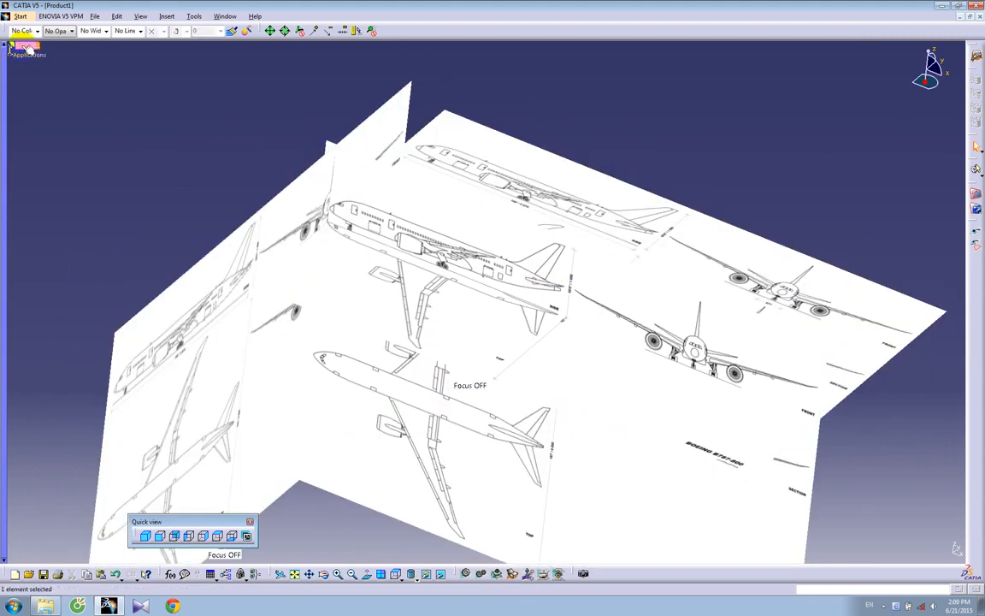
click(166, 17)
click(180, 65)
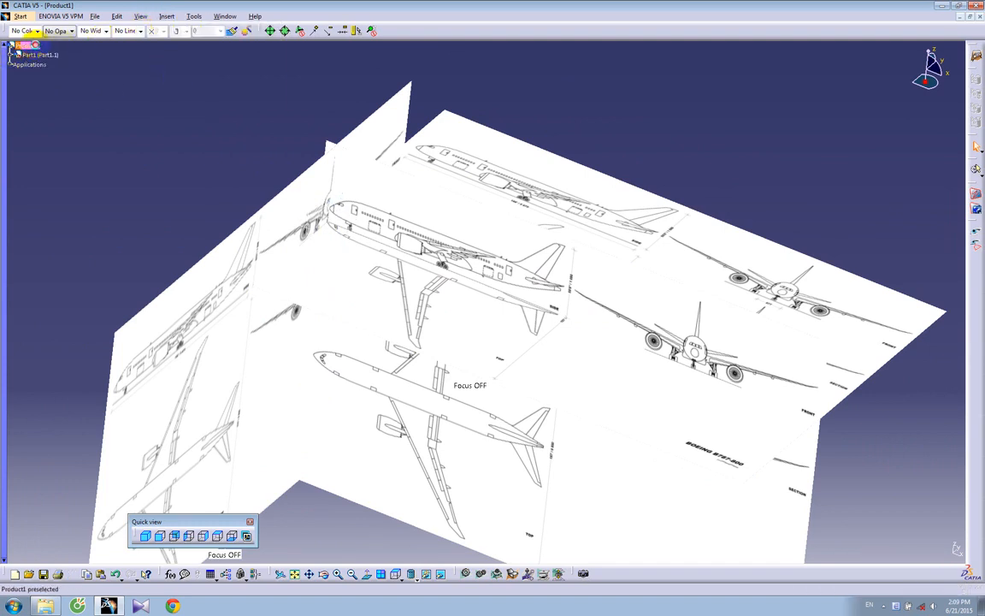
click(167, 17)
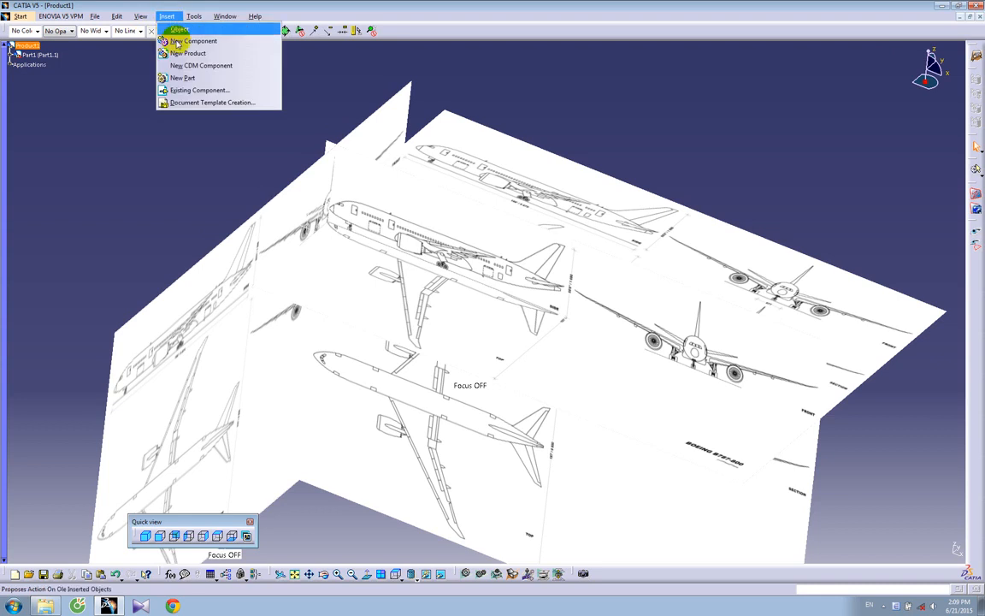
click(165, 70)
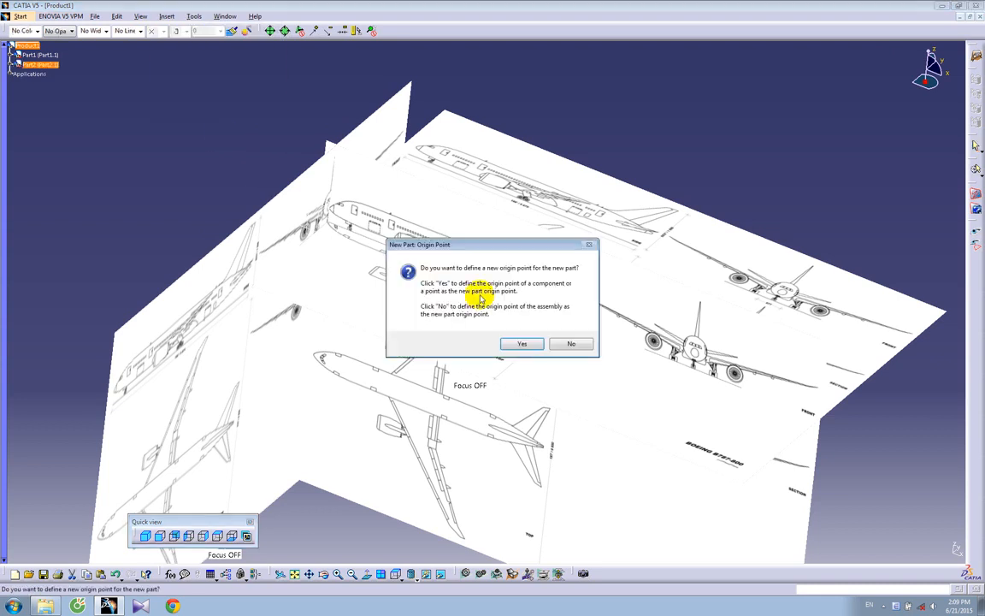
click(522, 343)
click(28, 45)
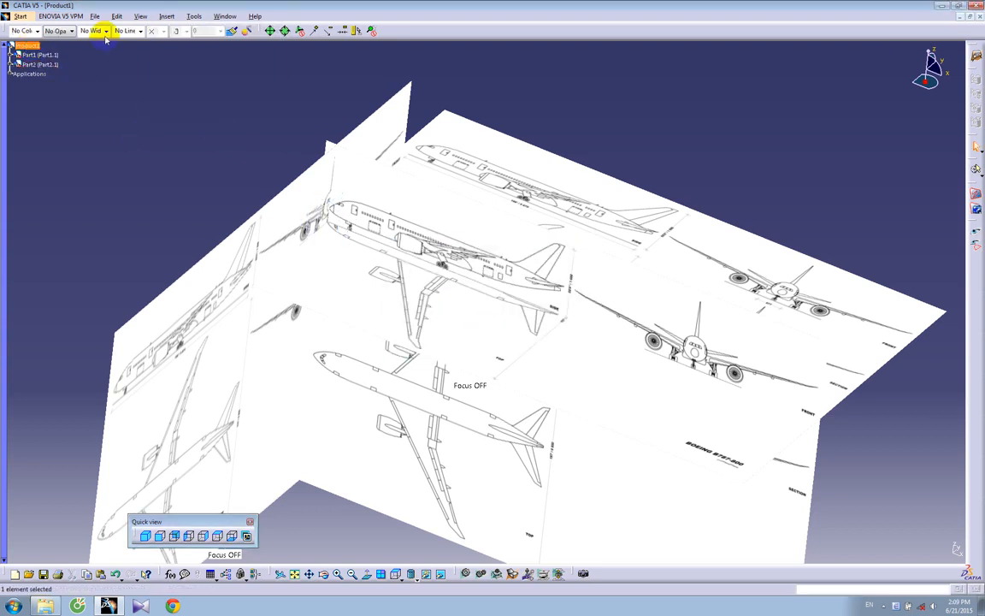
- Insert three more new parts into Product1, defining the product's origin as each part's origin point
click(167, 17)
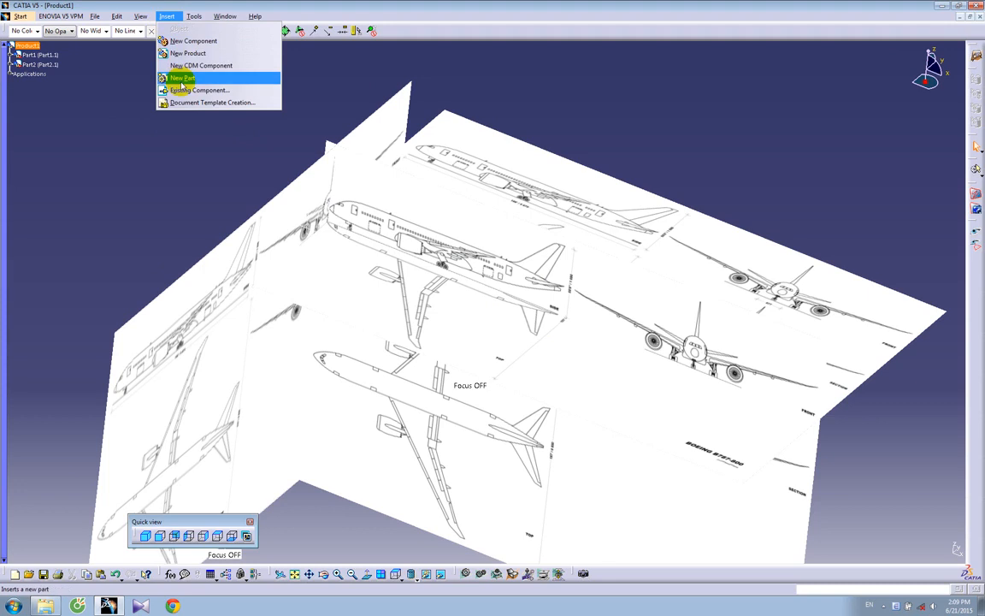
click(182, 77)
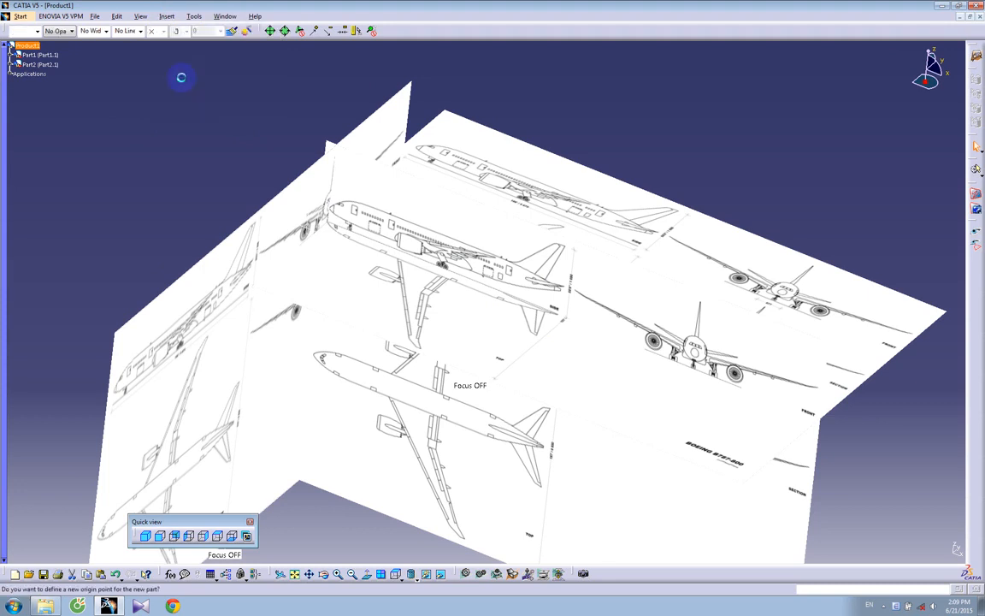
click(514, 344)
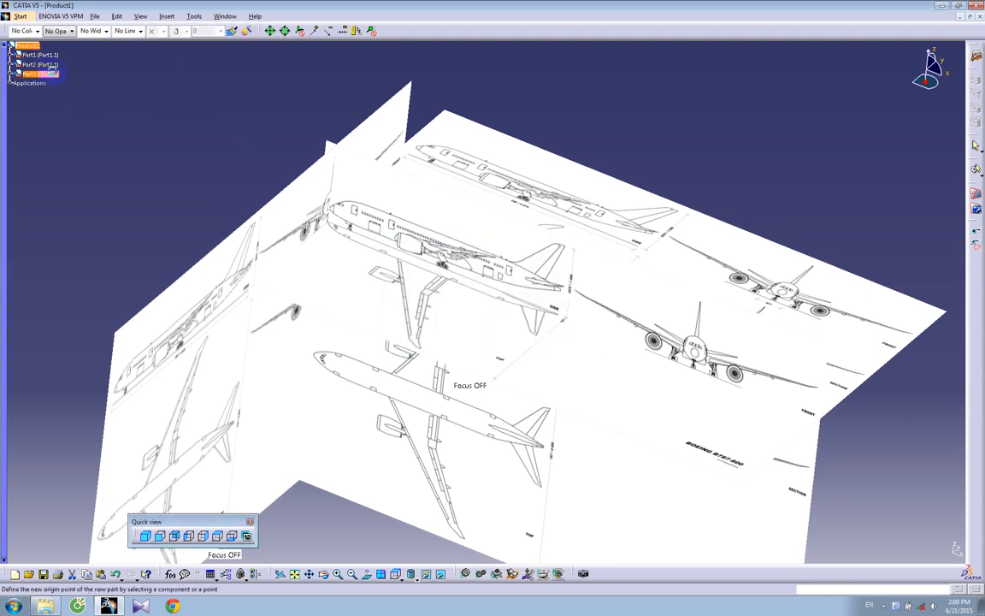
click(167, 16)
click(175, 77)
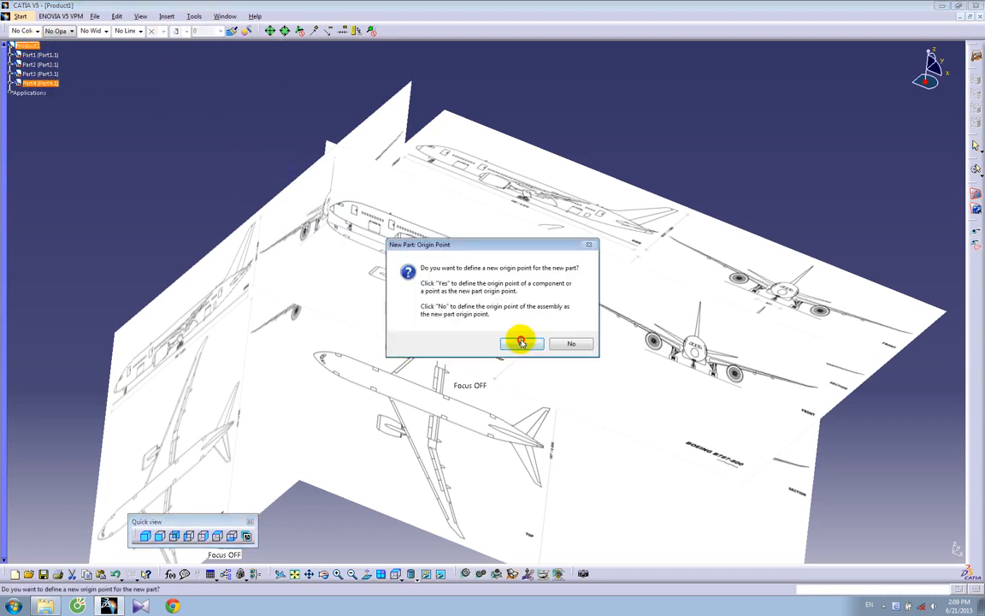
click(520, 342)
click(25, 45)
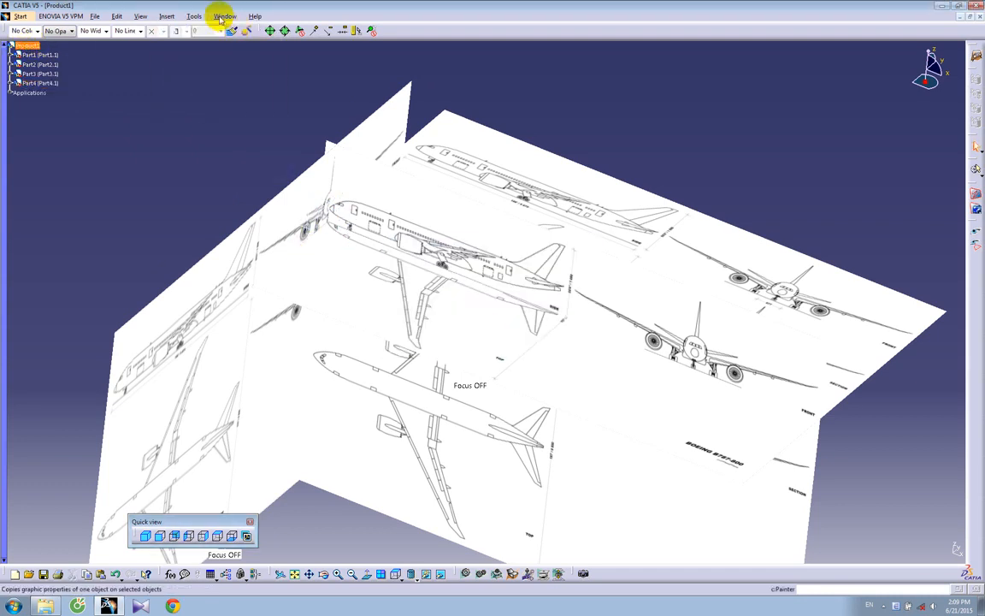
click(166, 16)
click(177, 76)
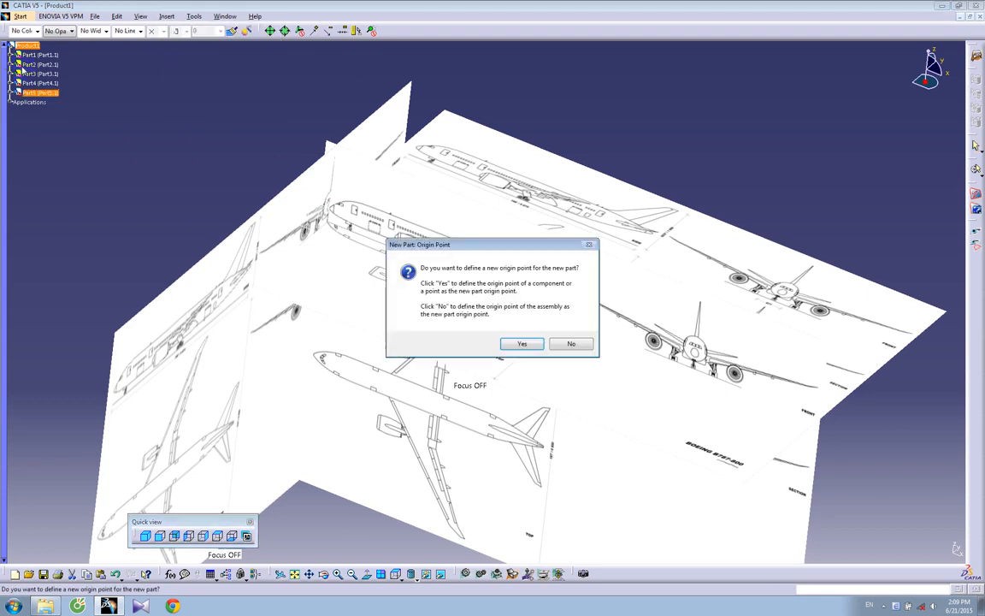
click(520, 342)
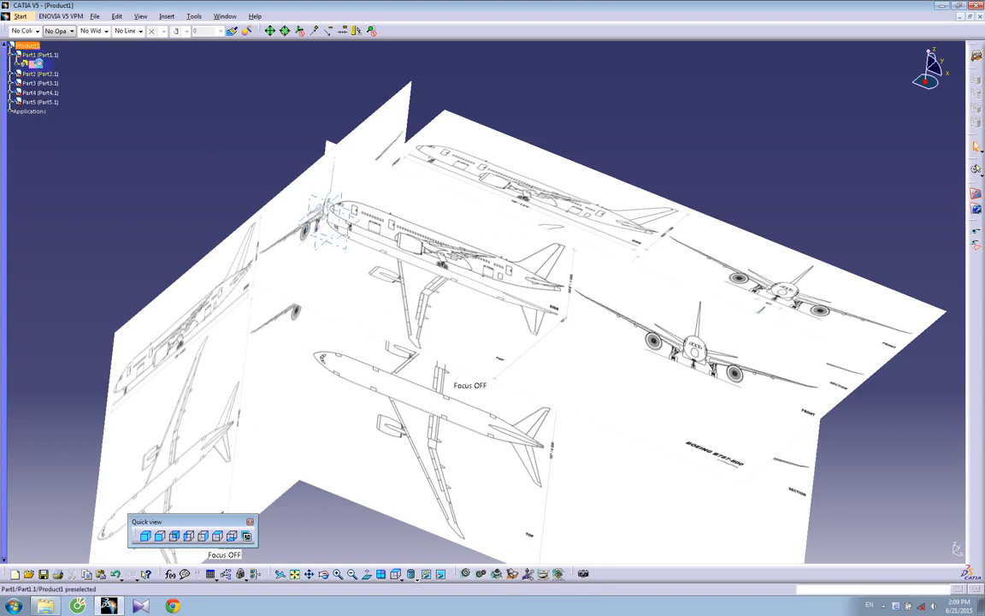
- Change the part number of Part1 to "fuselage" in its product properties
right_click(38, 64)
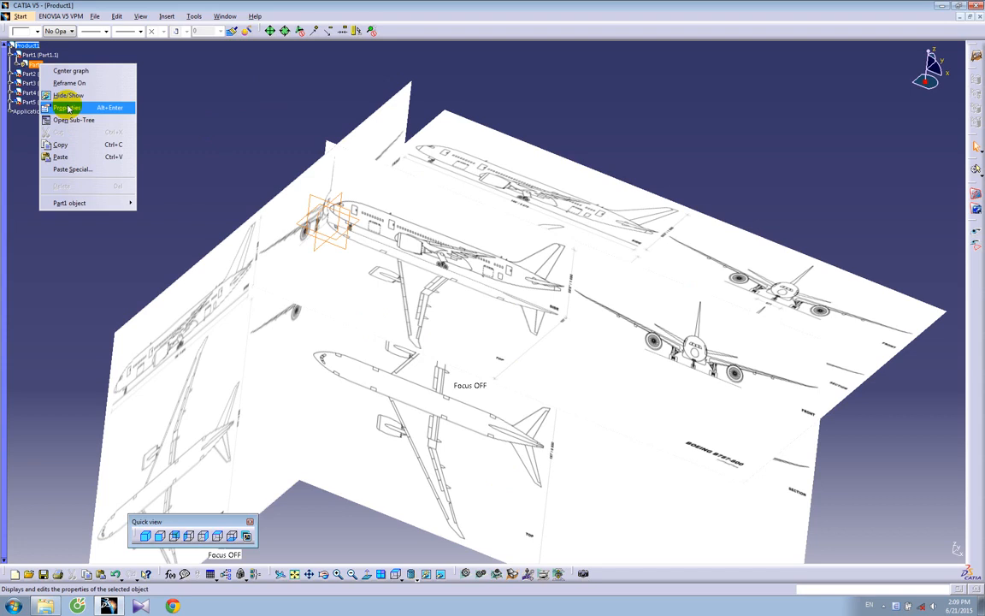
click(68, 108)
click(810, 312)
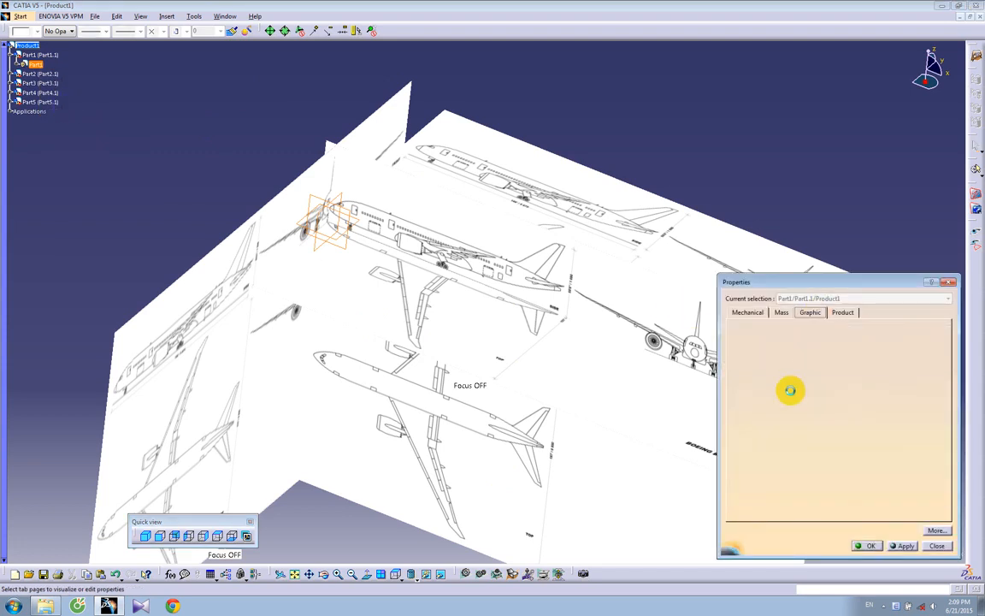
click(841, 313)
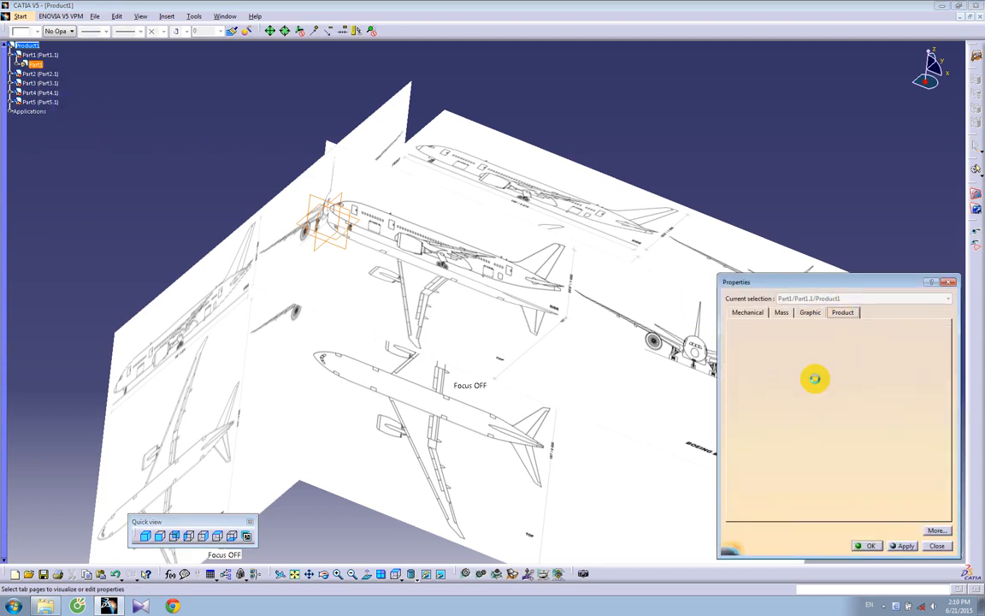
double_click(773, 441)
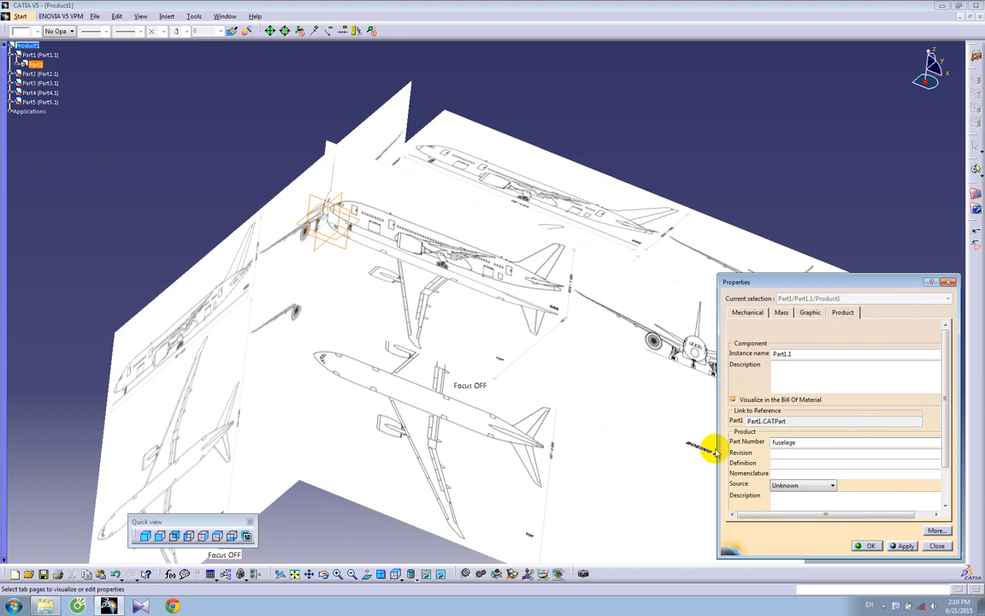
text(fuselage)
key(Return)
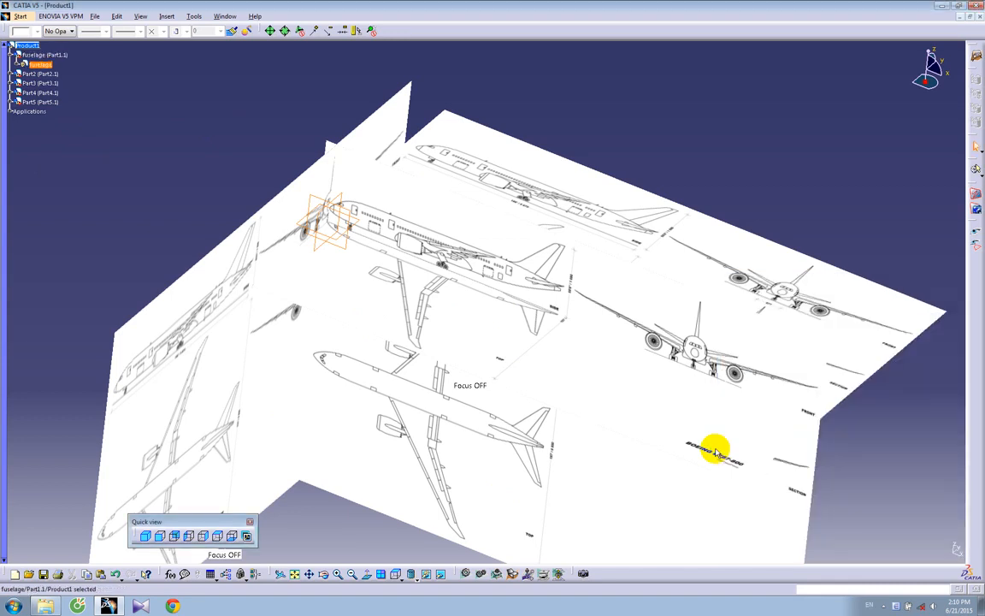
- Change the part number of Part2 to "wing" in its product properties
click(13, 73)
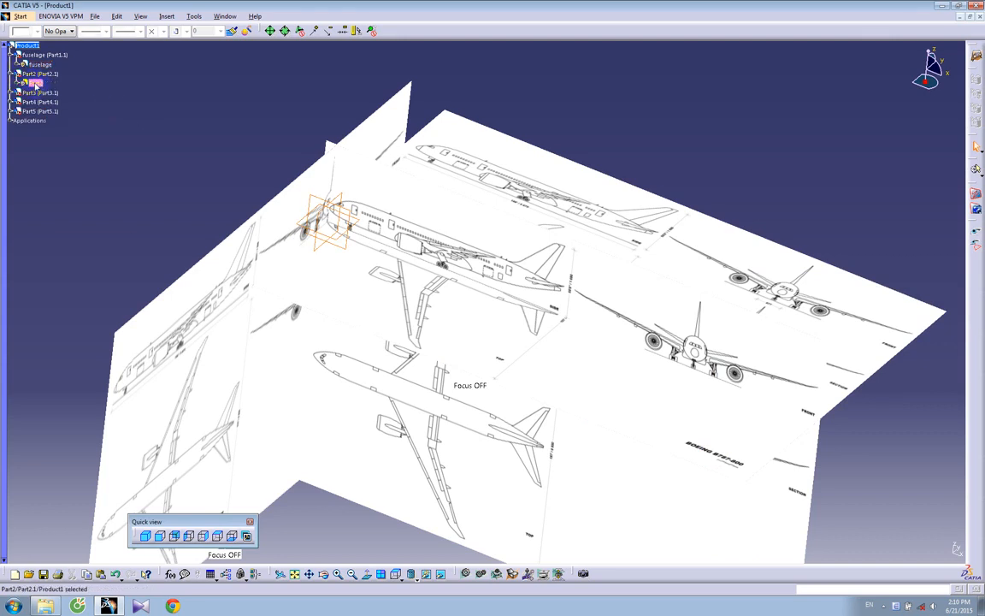
right_click(35, 83)
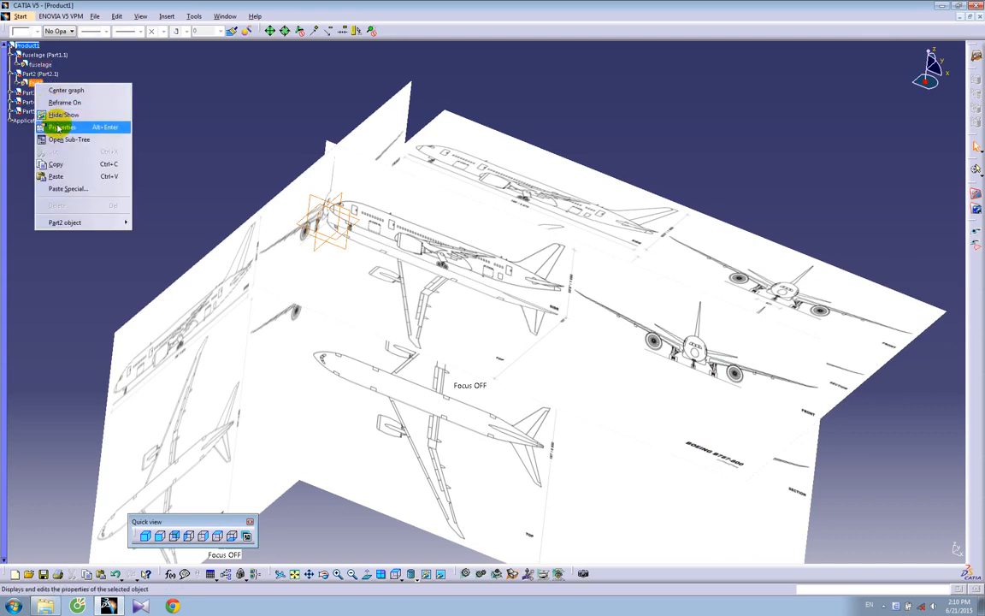
click(58, 127)
drag(811, 439, 724, 456)
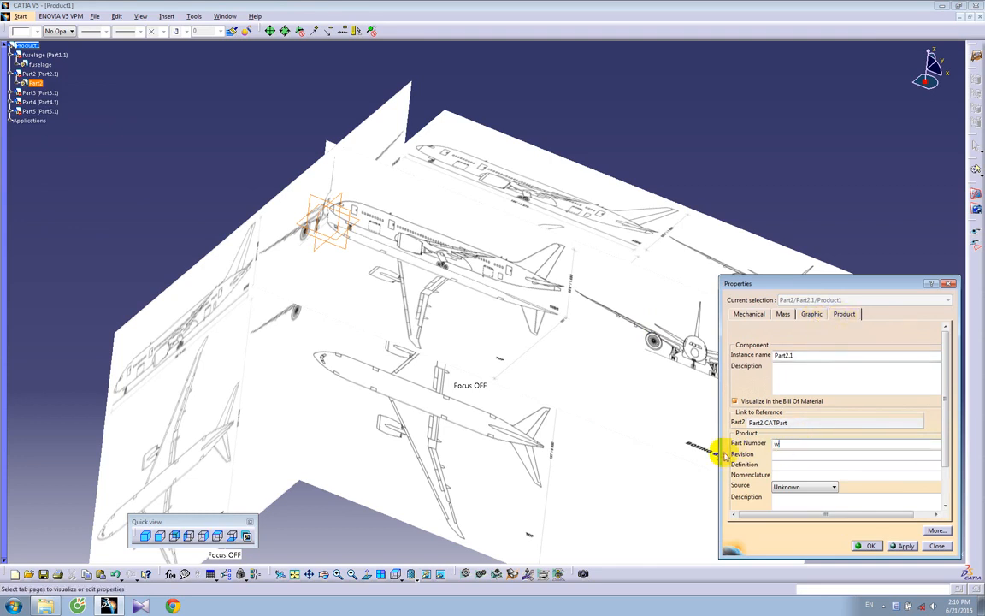
text(wing)
key(Return)
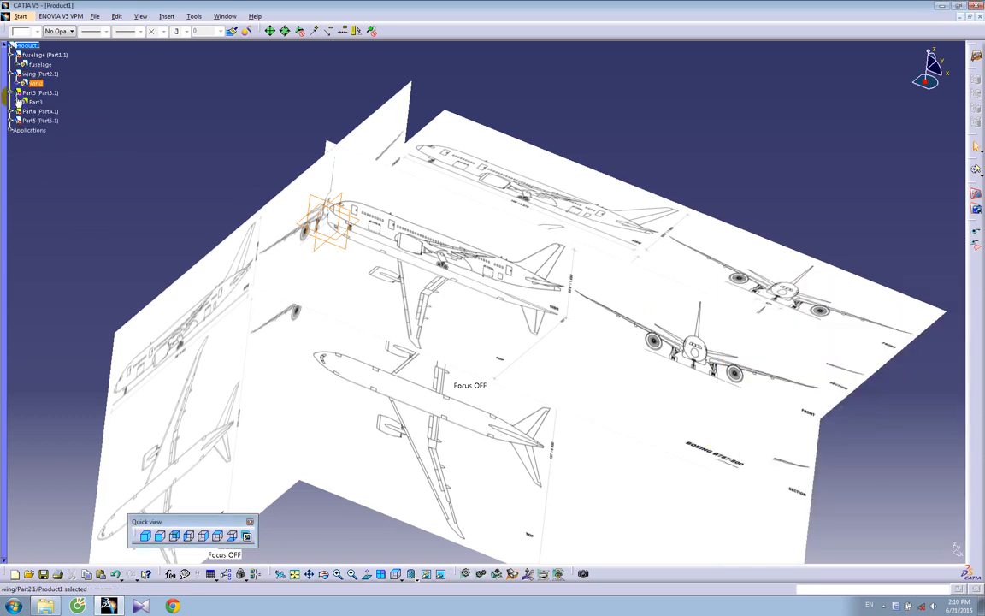
- Change the part number of Part3 to "vetical tail" in its product properties
right_click(35, 102)
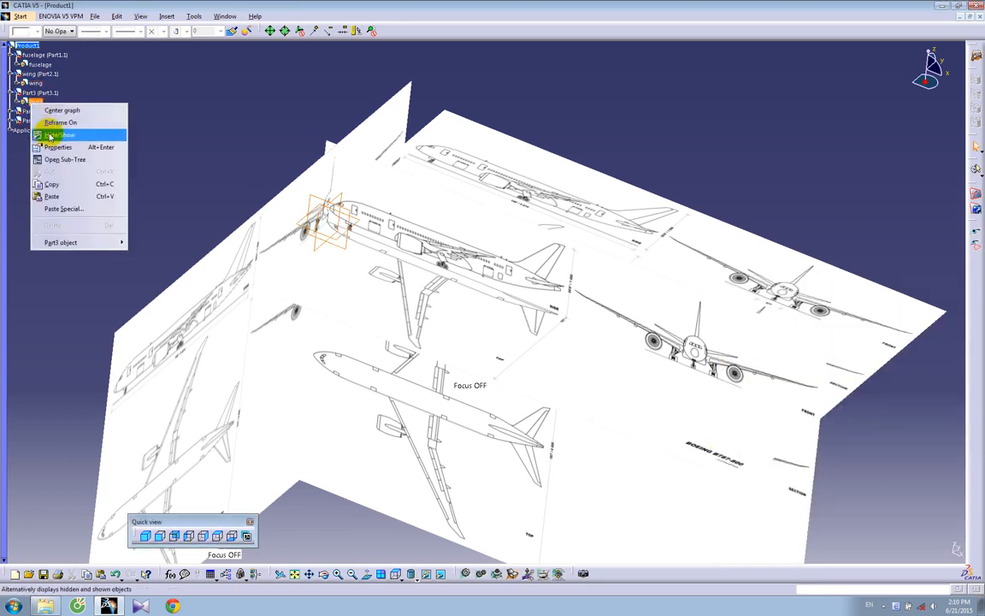
click(55, 147)
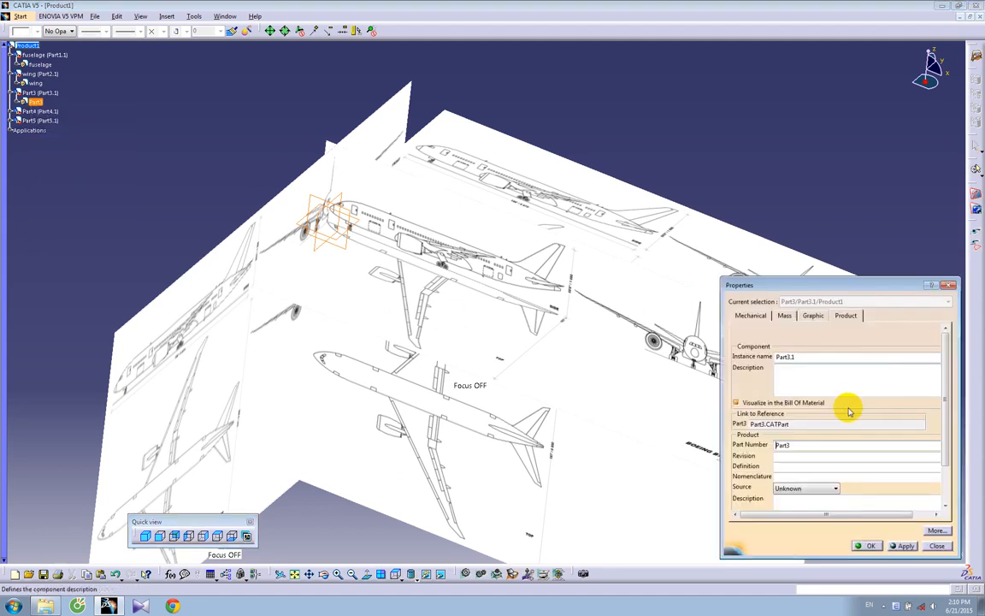
drag(801, 445, 721, 446)
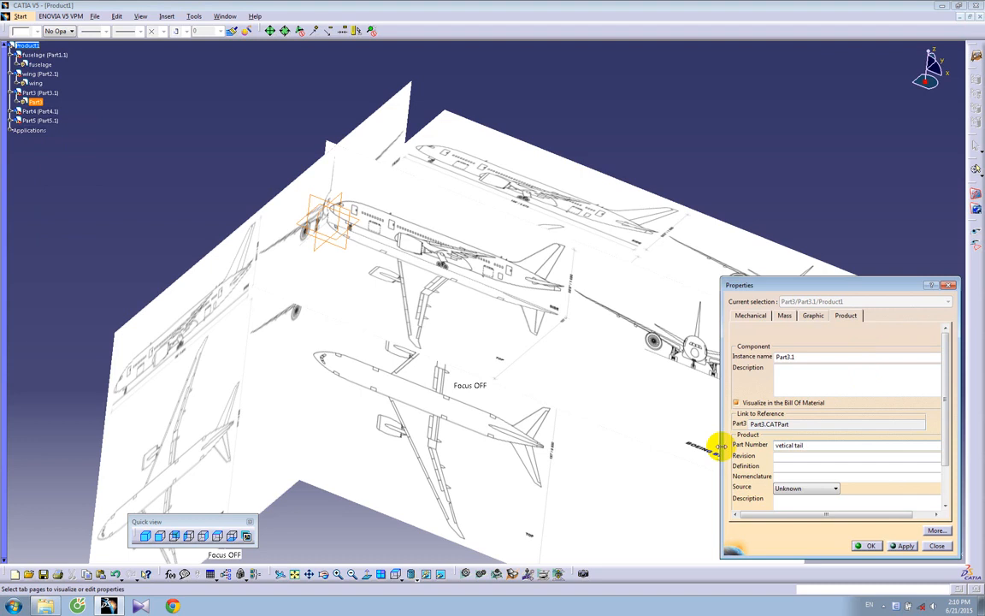
key(Return)
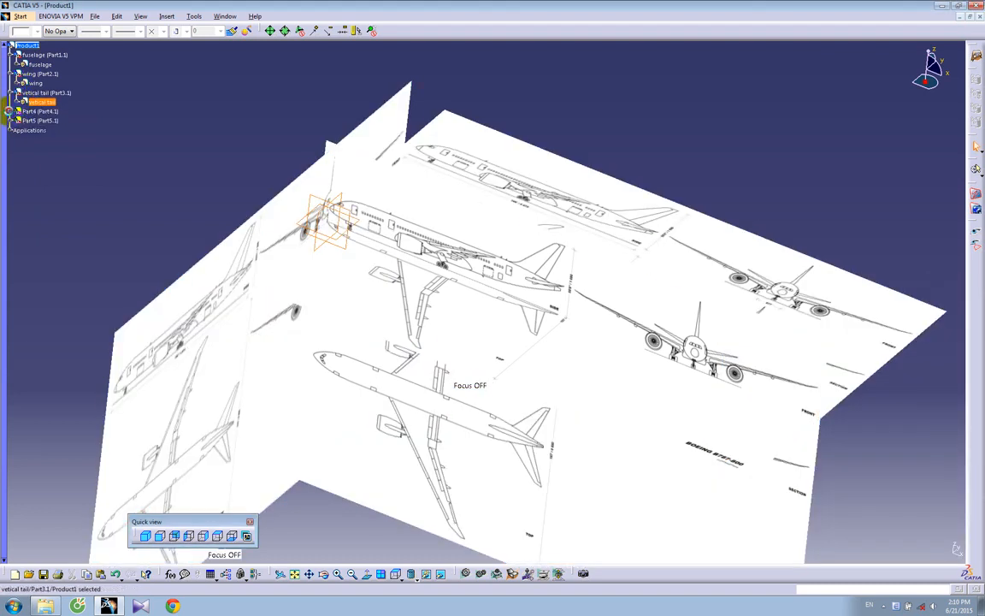
- Change the part number of Part4 to "horizontal tail" in its product properties
right_click(31, 121)
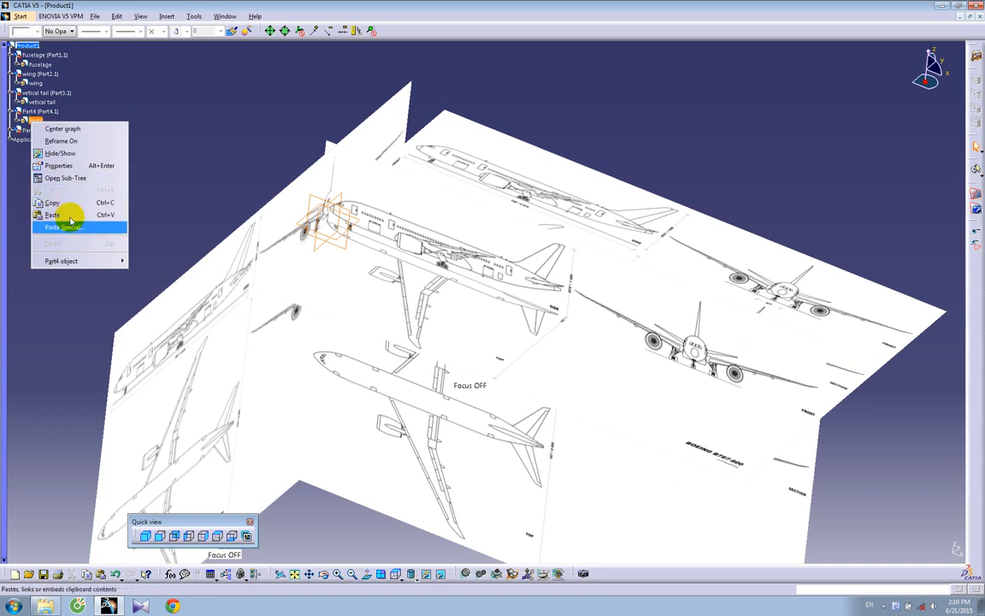
click(55, 165)
drag(797, 449, 737, 449)
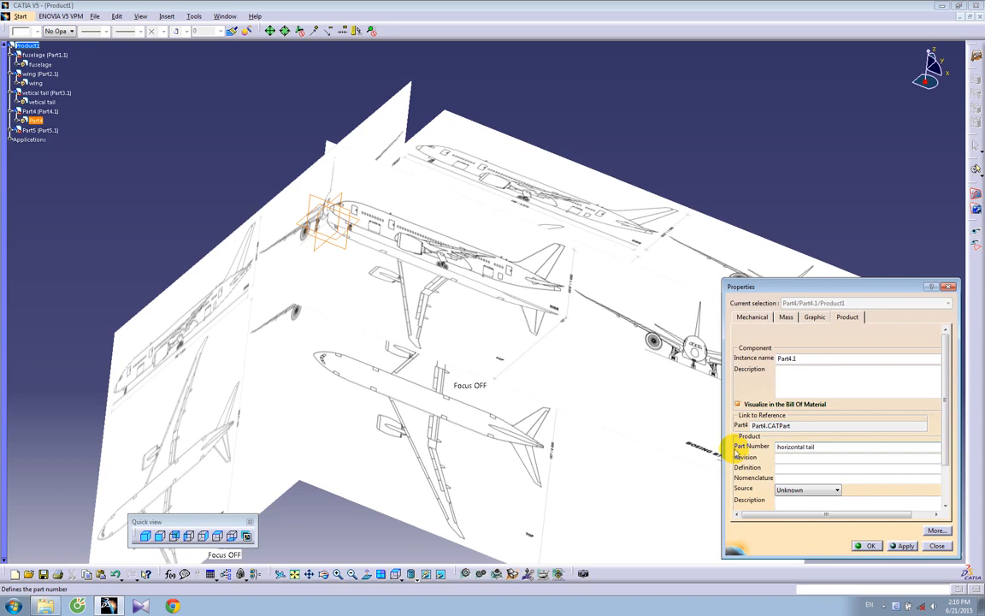
key(Return)
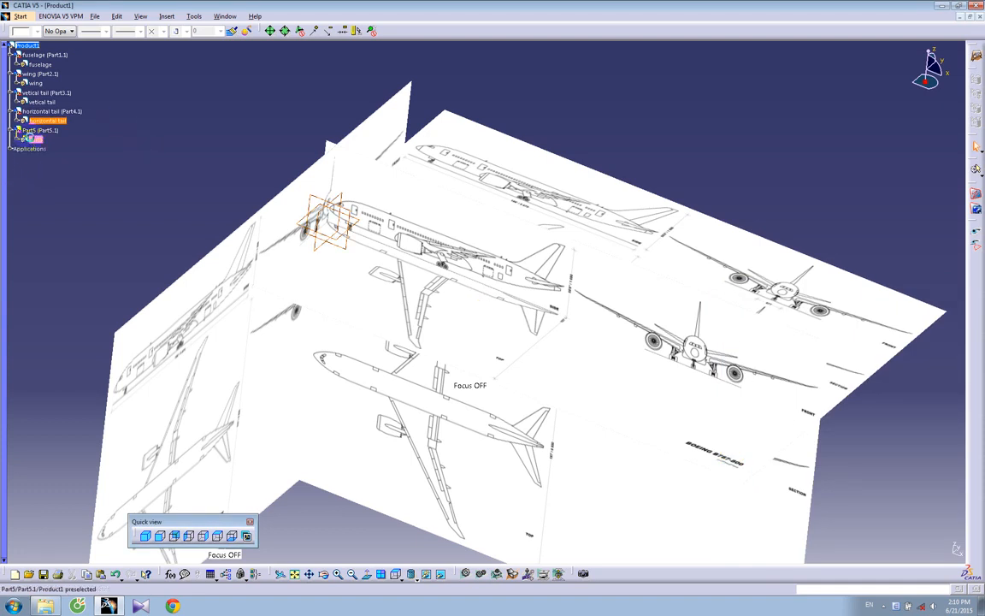
- Change the part number of Part5 to "engine" in its product properties
right_click(36, 139)
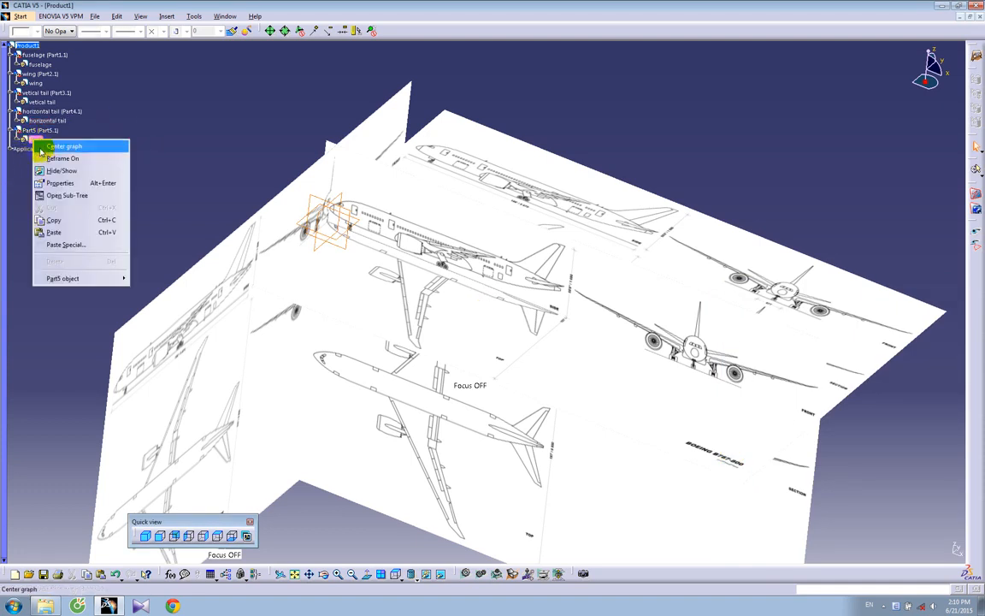
click(60, 182)
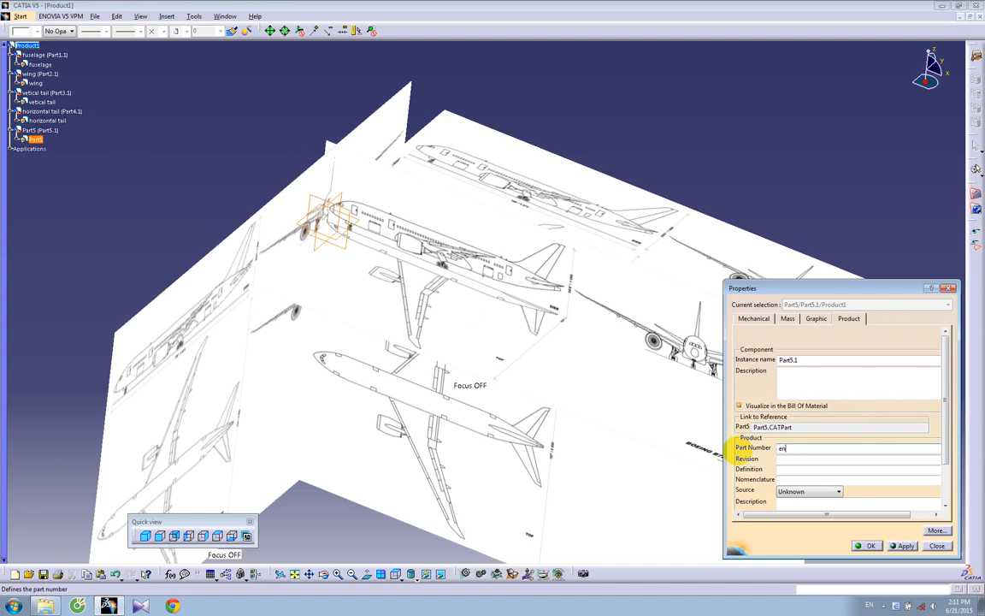
text(engine)
key(Return)
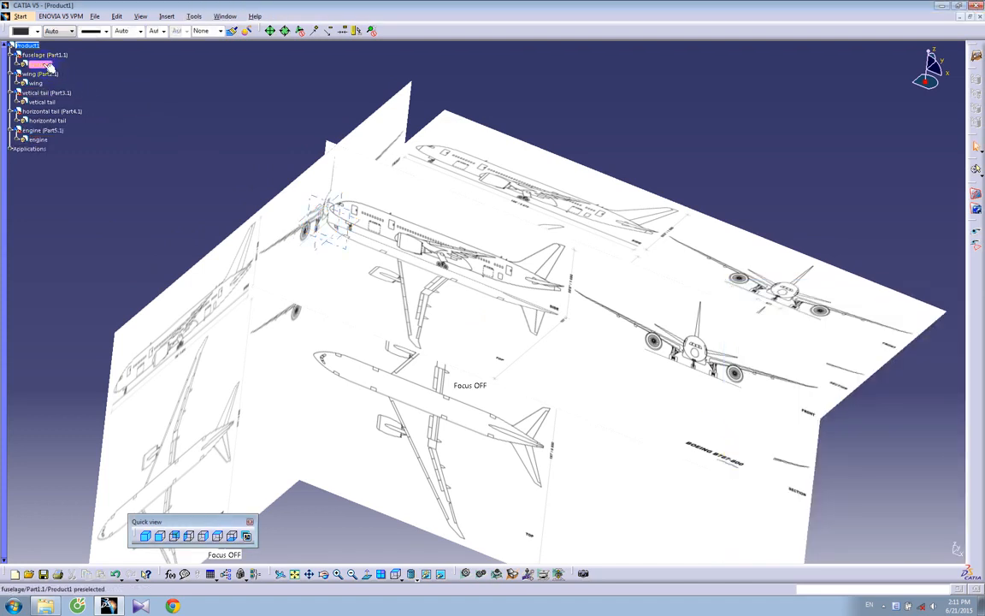
- Activate the fuselage part for in-context editing and expand it to show its reference planes
click(18, 65)
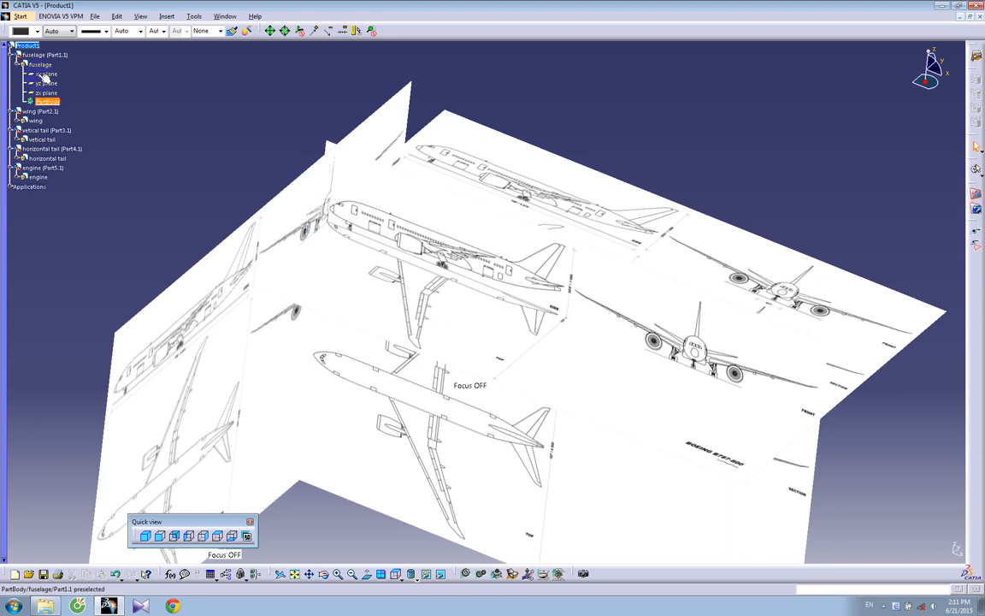
click(41, 65)
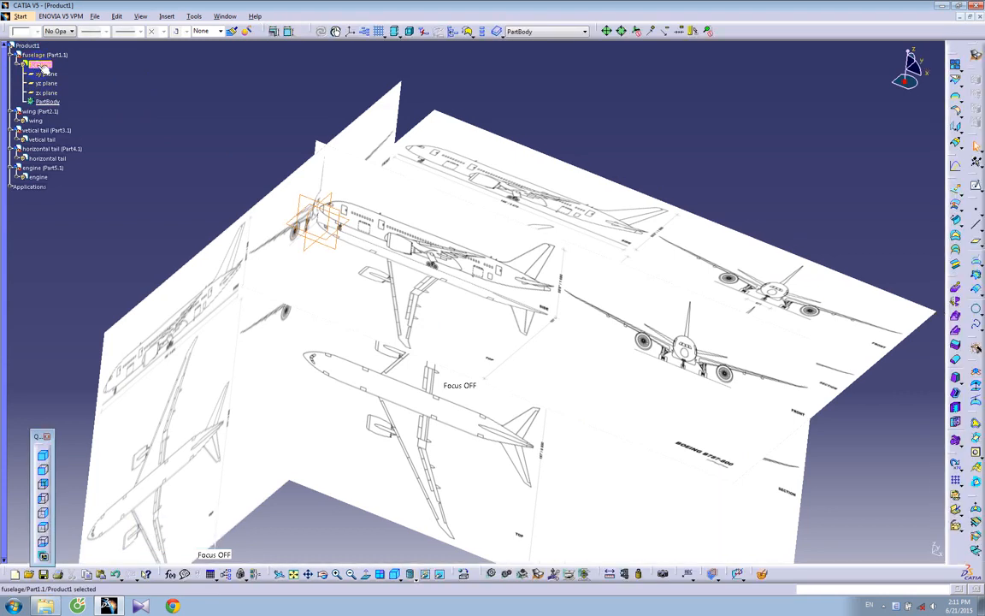
double_click(45, 66)
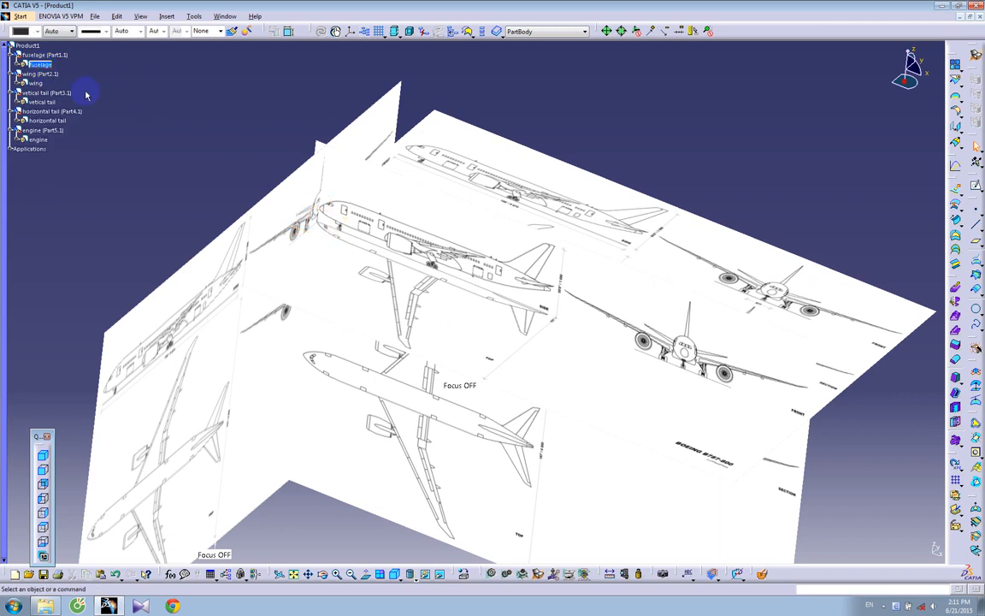
click(15, 64)
- Open a sketch on the fuselage's zx plane and flip the view so the side blueprint reads unmirrored
middle_drag(492, 296, 374, 318)
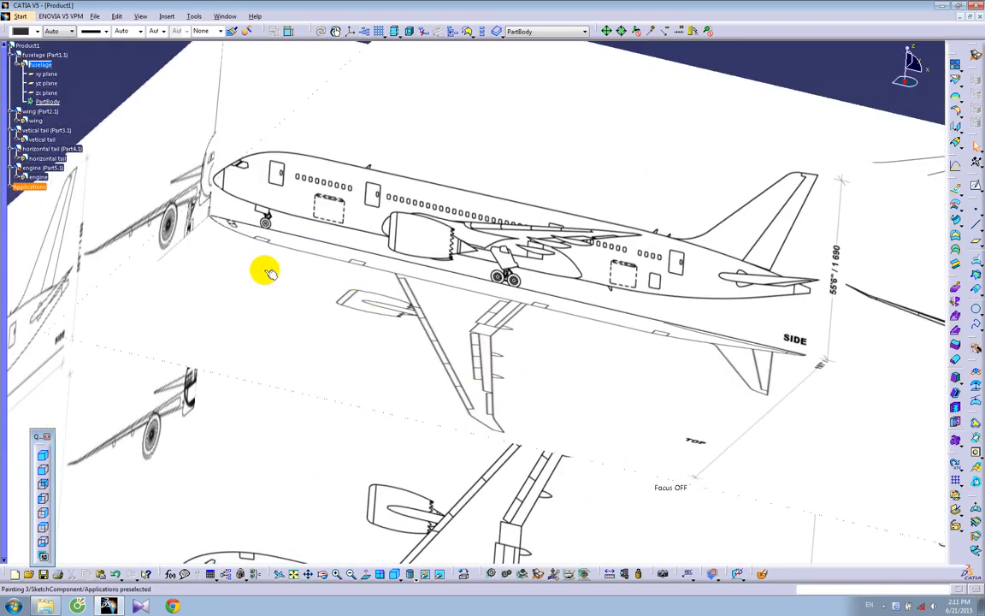
middle_drag(254, 177, 270, 203)
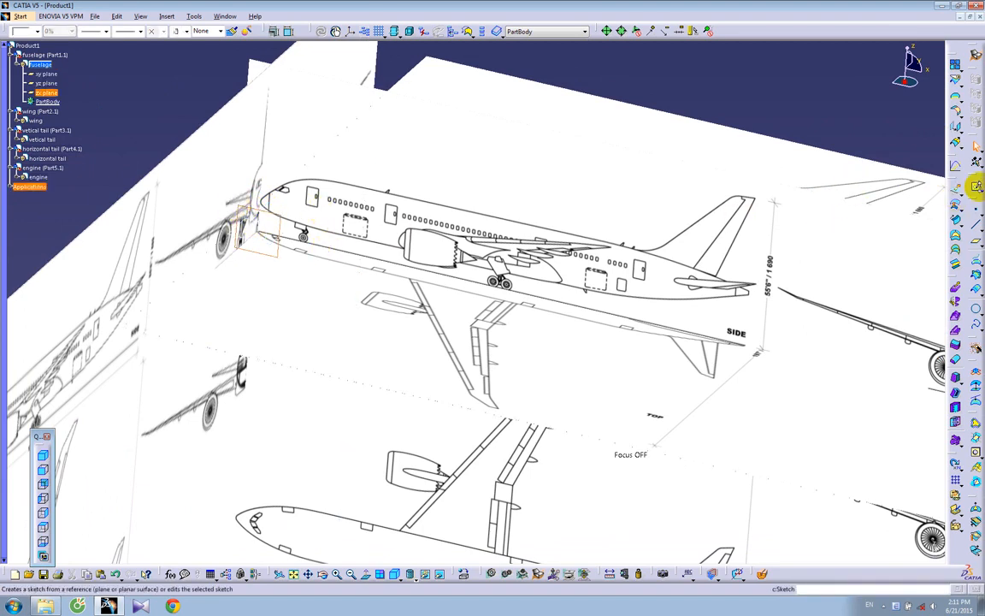
click(976, 186)
click(781, 205)
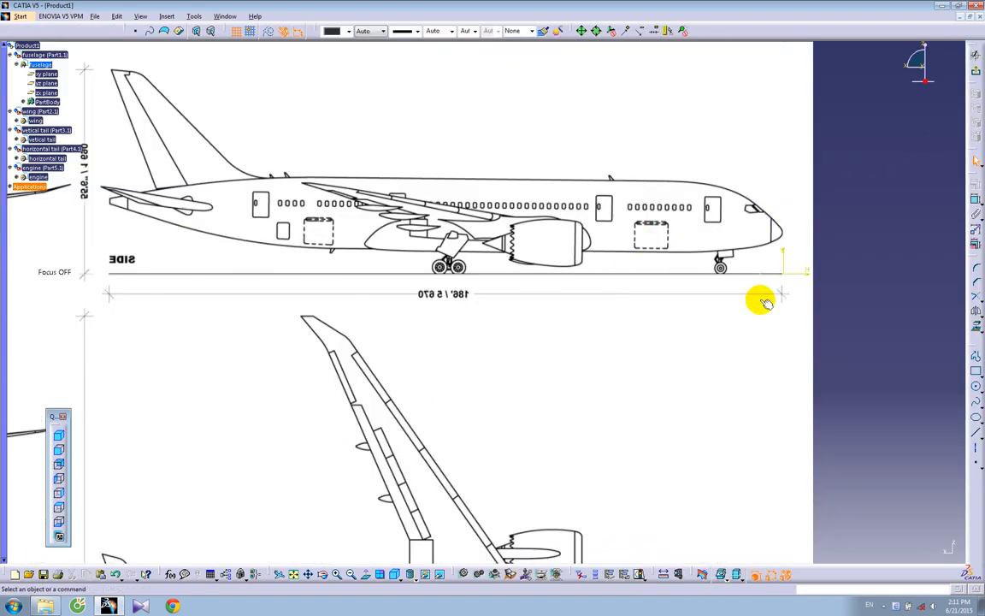
click(59, 480)
- Trace the upper nose outline with a four-point spline from the radome line to the start of the straight fuselage top
mouse_move(351, 330)
middle_down()
mouse_move(397, 356)
mouse_move(394, 302)
middle_up()
middle_drag(161, 330, 310, 310)
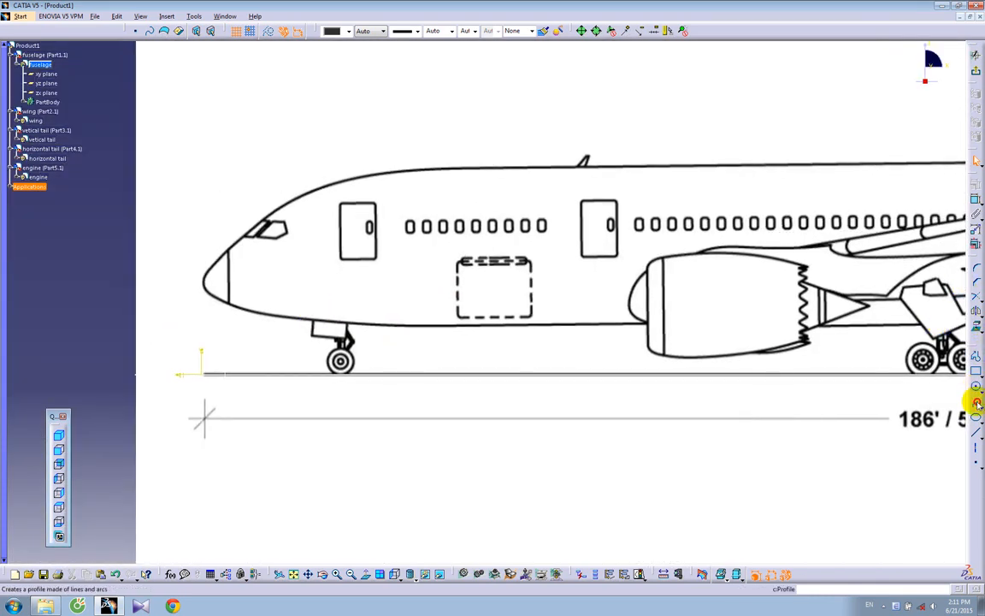
click(976, 402)
mouse_move(265, 268)
middle_down()
mouse_move(332, 284)
mouse_move(332, 263)
middle_up()
mouse_move(279, 286)
middle_down()
mouse_move(335, 290)
mouse_move(335, 259)
mouse_move(256, 237)
middle_up()
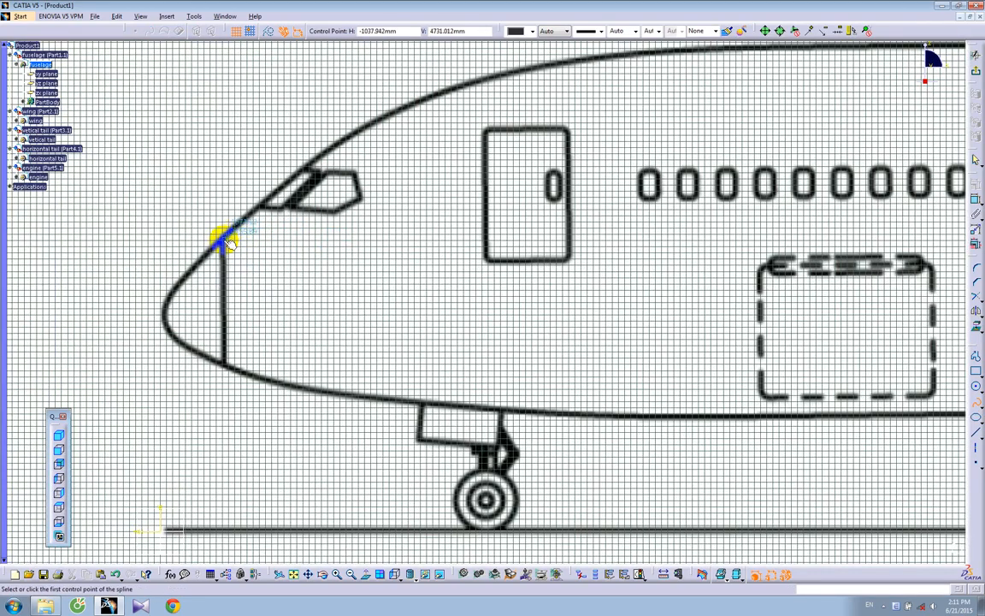
click(361, 133)
mouse_move(477, 97)
middle_down()
mouse_move(378, 174)
mouse_move(347, 185)
middle_up()
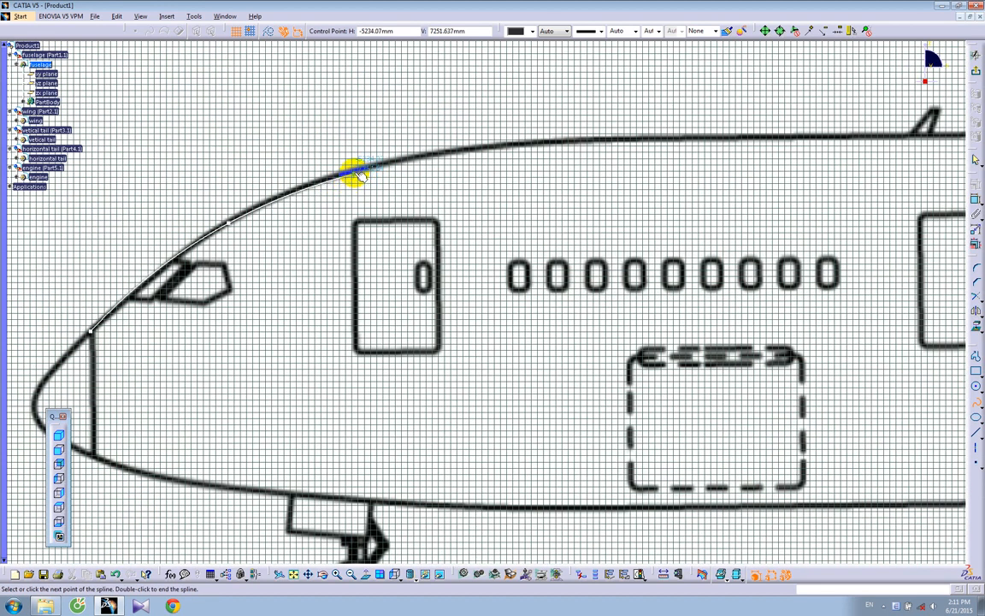
click(359, 172)
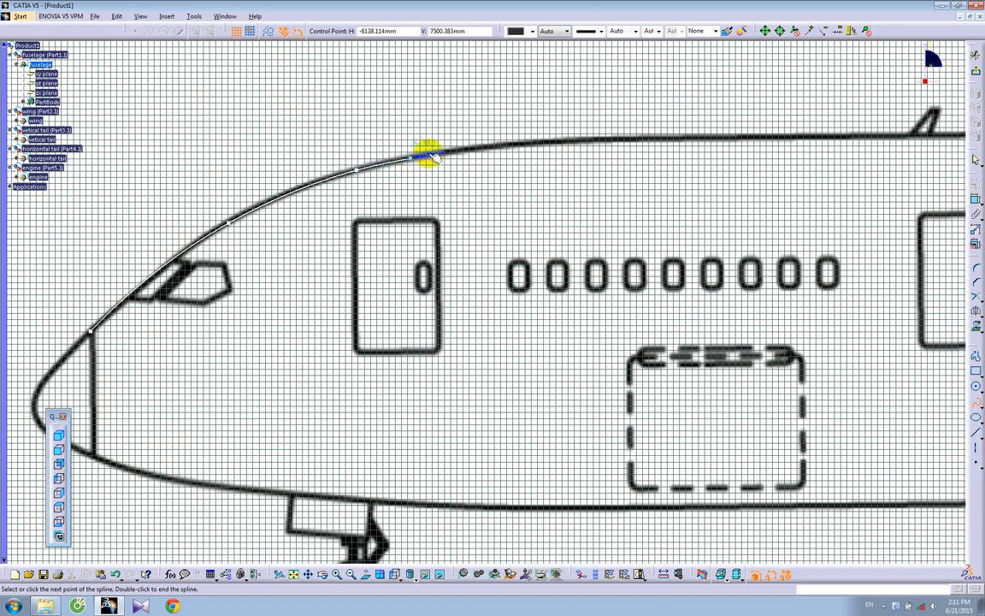
click(597, 140)
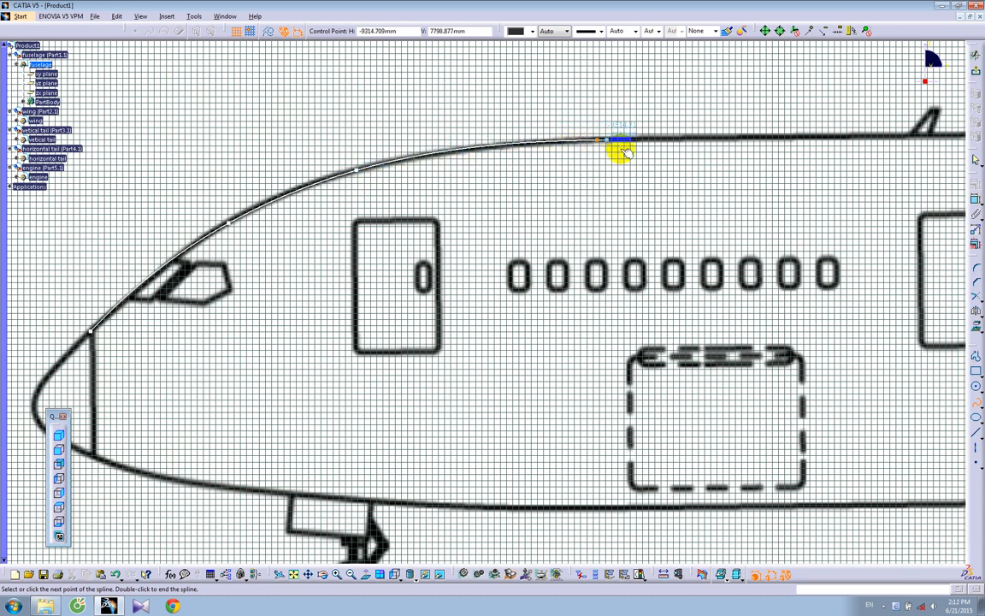
key(Escape)
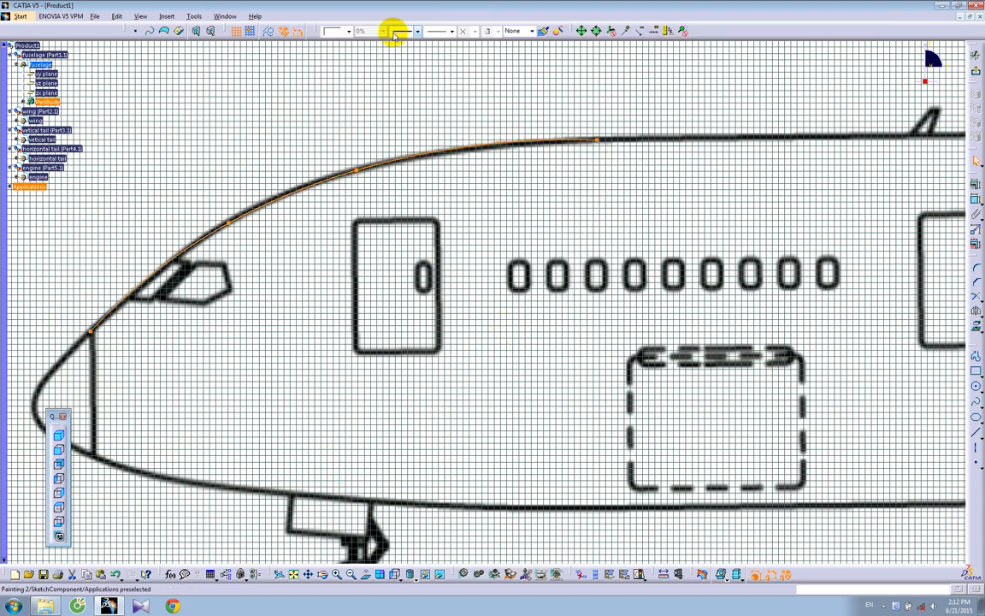
- Set the nose spline's colour to red and change its line thickness
click(349, 31)
click(339, 159)
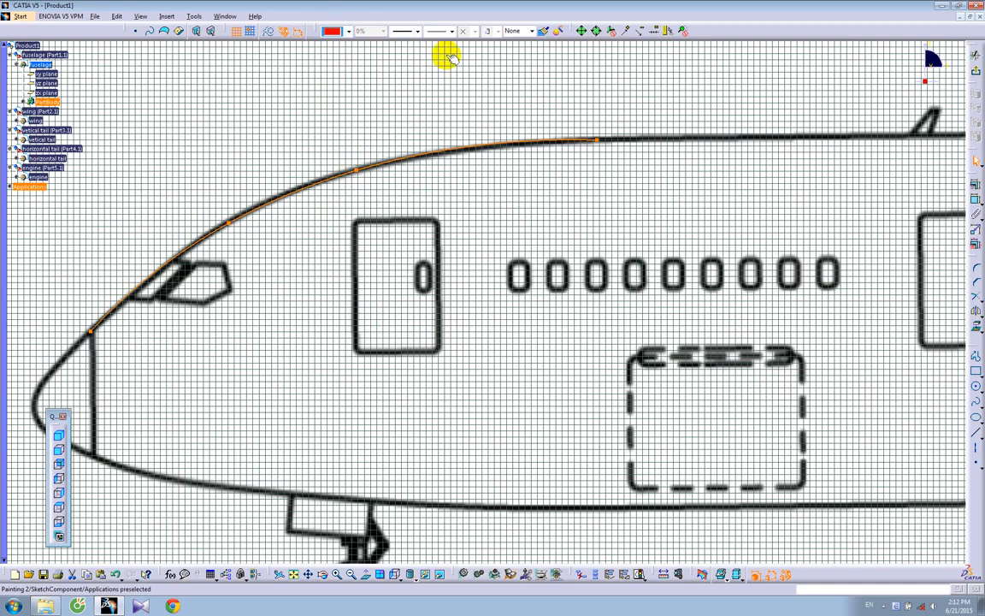
click(415, 32)
click(419, 62)
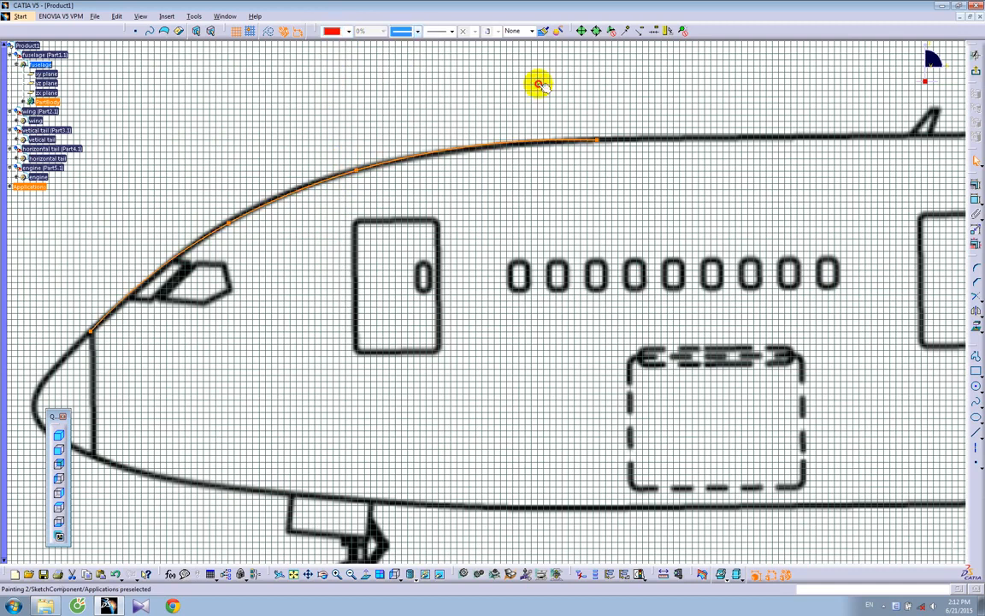
click(539, 85)
- Draw a line from the spline's rear end along the fuselage top to just ahead of the aft antennas
middle_drag(701, 171, 672, 223)
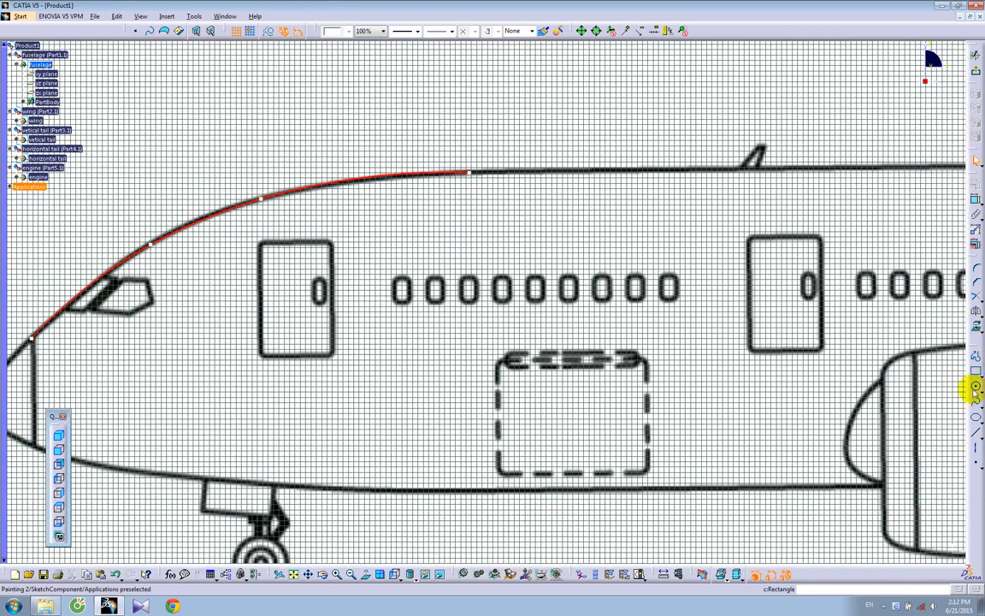
click(976, 430)
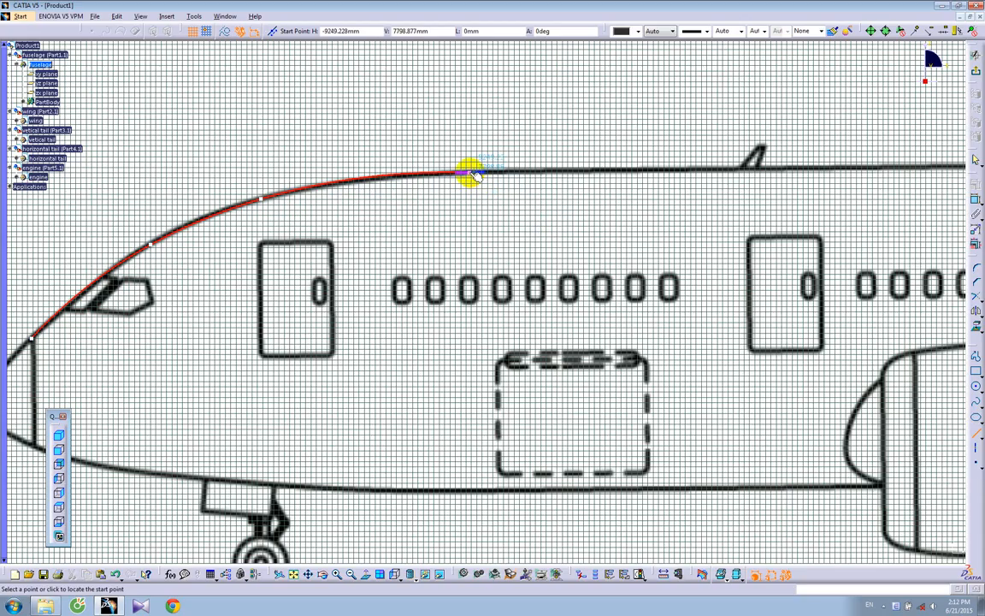
middle_drag(782, 177, 332, 238)
middle_drag(819, 231, 259, 237)
mouse_move(519, 224)
middle_down()
mouse_move(297, 220)
mouse_move(284, 233)
middle_up()
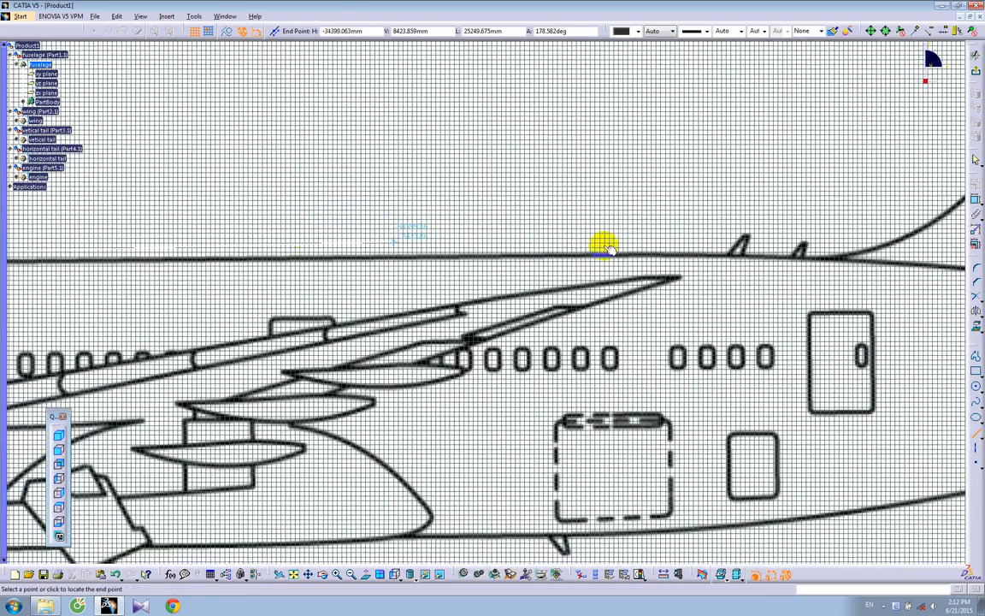
click(681, 257)
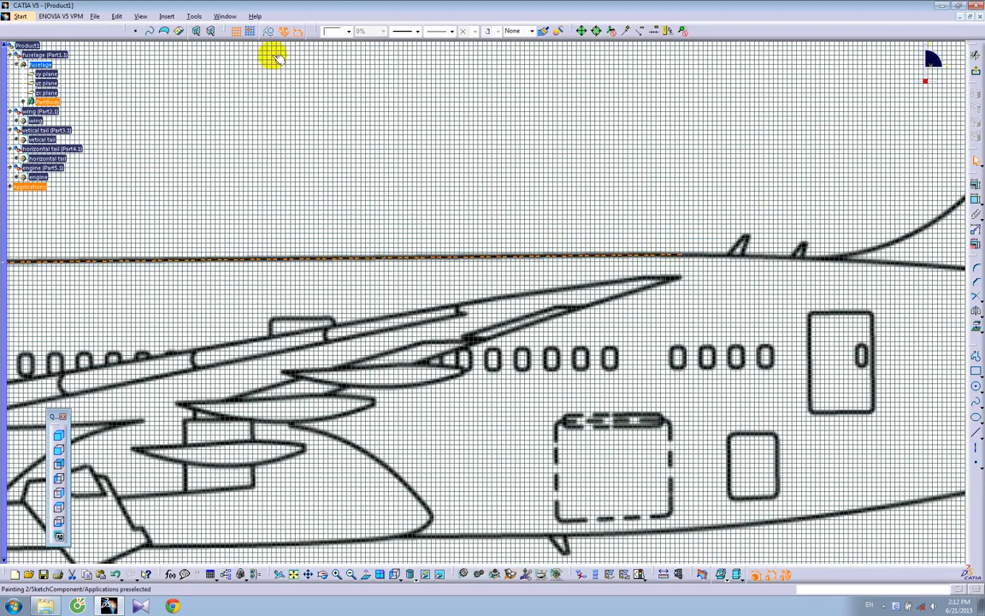
- Colour the fuselage-top line red and lock it in place with a Fix constraint
mouse_move(540, 217)
middle_down()
mouse_move(710, 198)
mouse_move(193, 220)
mouse_move(593, 224)
middle_up()
click(101, 234)
click(489, 229)
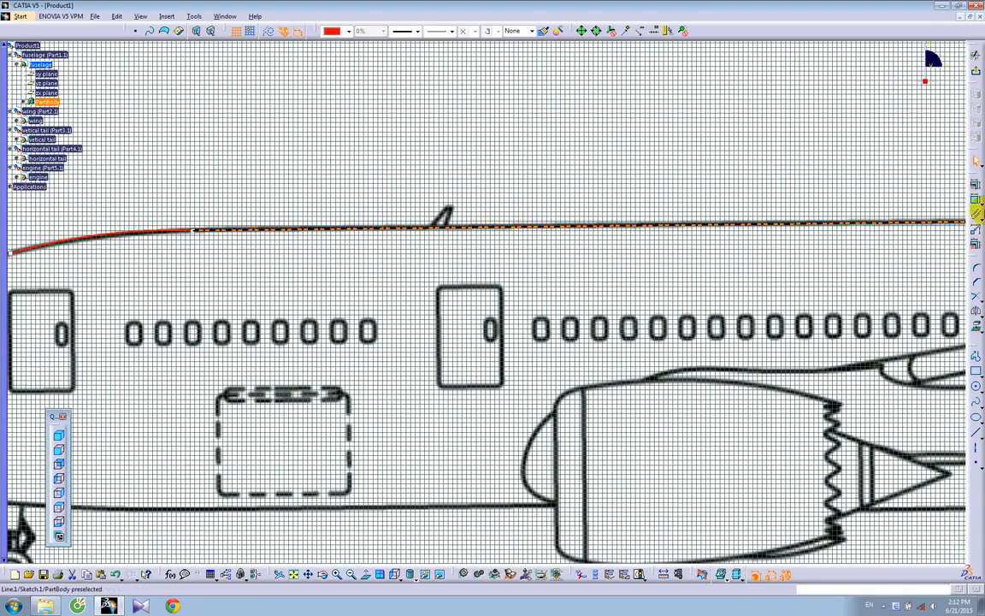
click(975, 195)
click(910, 437)
click(904, 548)
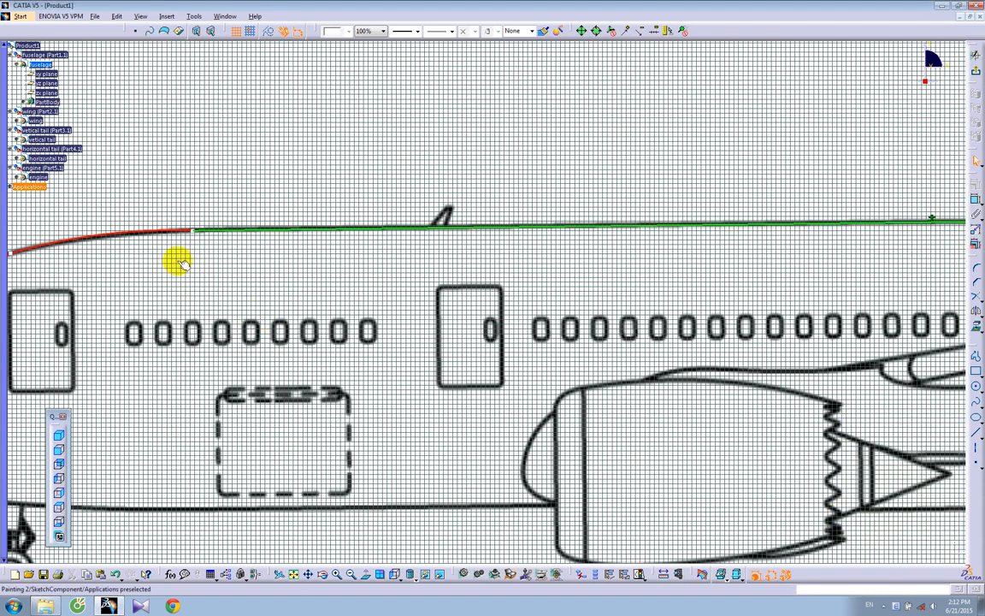
- Turn on tangency at the nose spline's CtrlPoint.4, where it meets the fuselage-top line
double_click(171, 231)
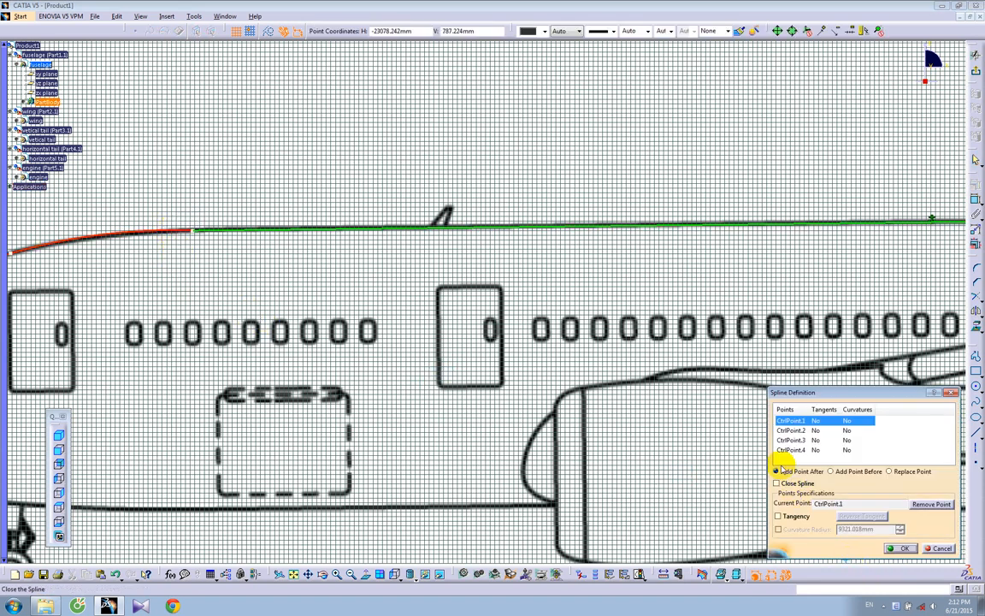
click(784, 449)
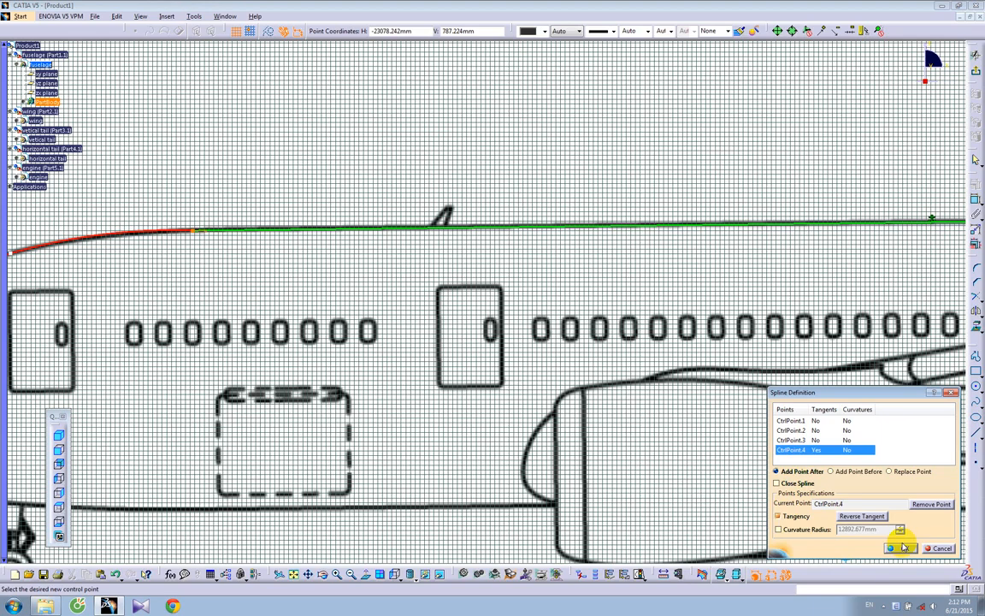
click(902, 547)
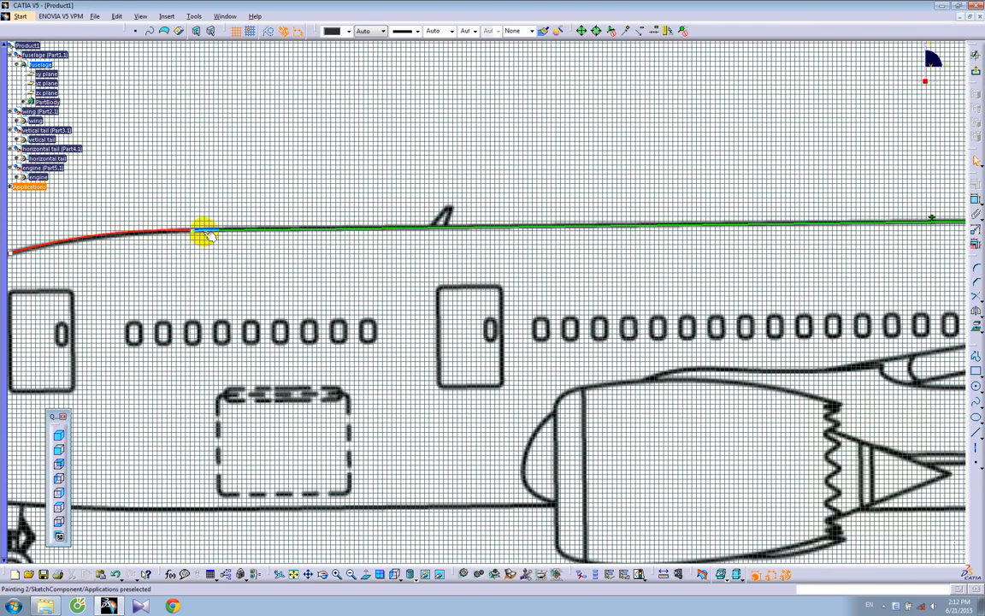
mouse_move(205, 232)
middle_down()
mouse_move(392, 270)
mouse_move(422, 265)
mouse_move(303, 152)
middle_up()
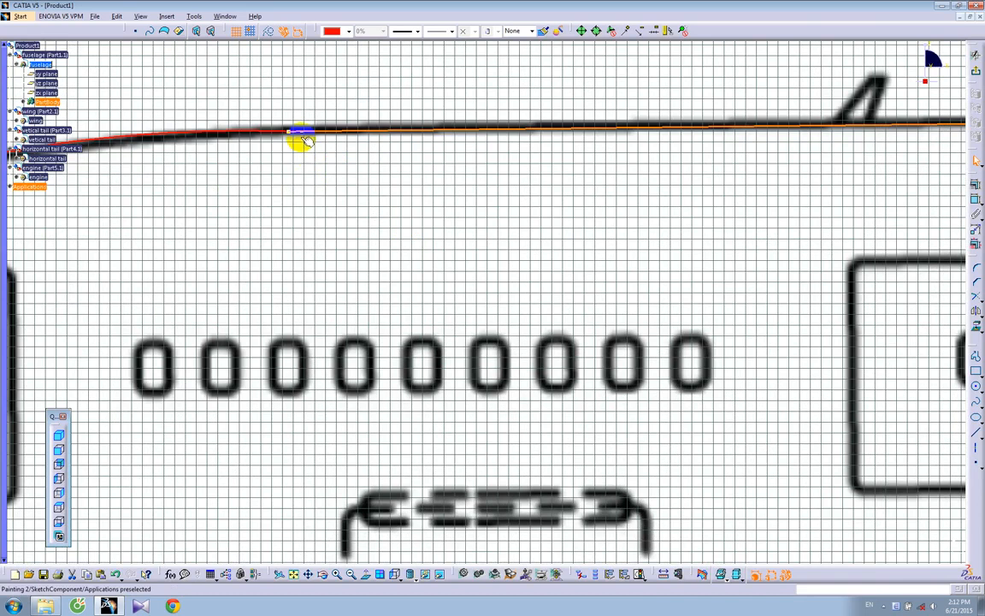
click(391, 188)
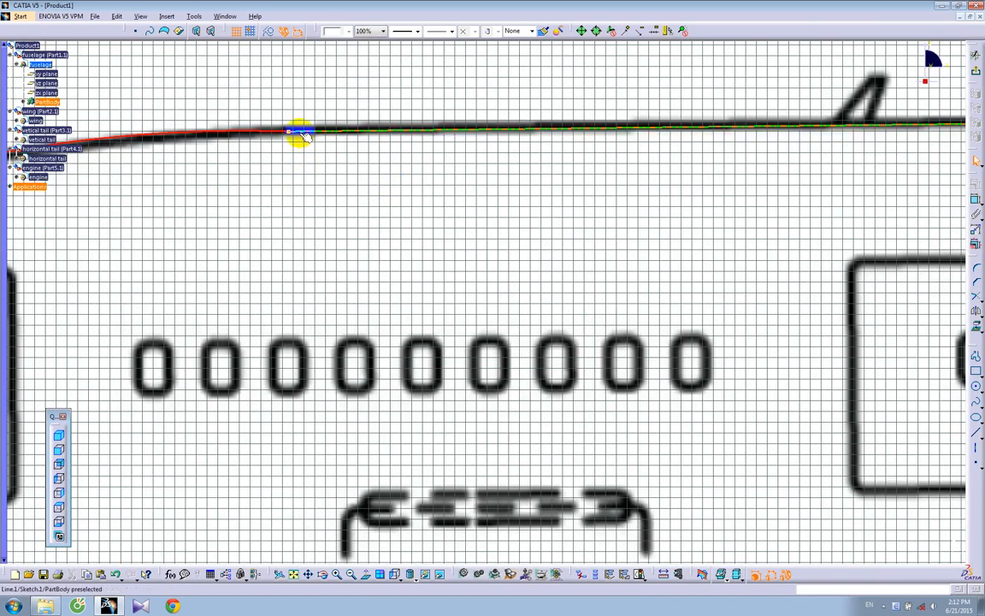
- Apply a Coincidence constraint between the nose spline's end tangent direction and the fuselage-top line
click(304, 132)
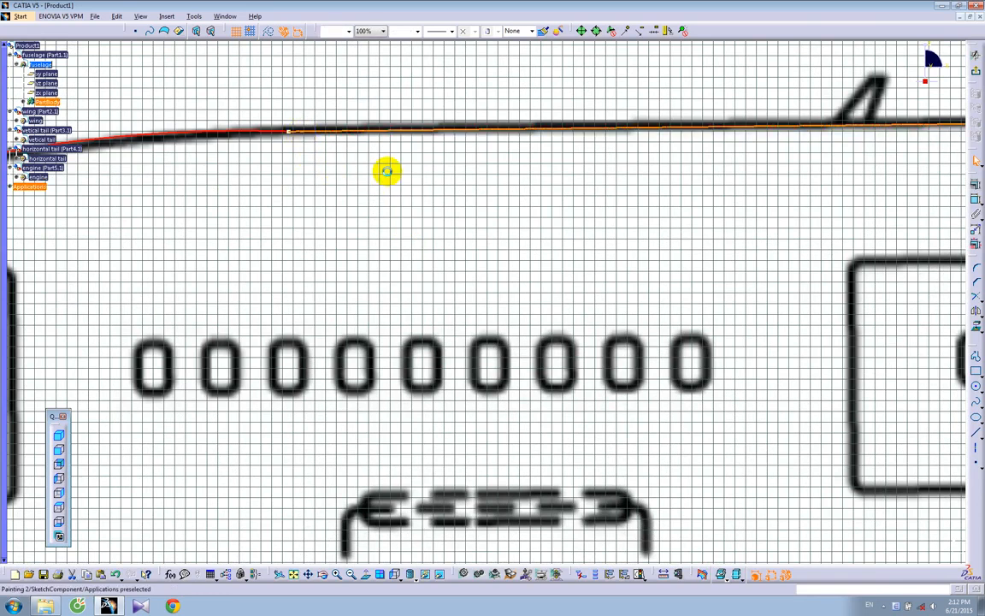
click(975, 183)
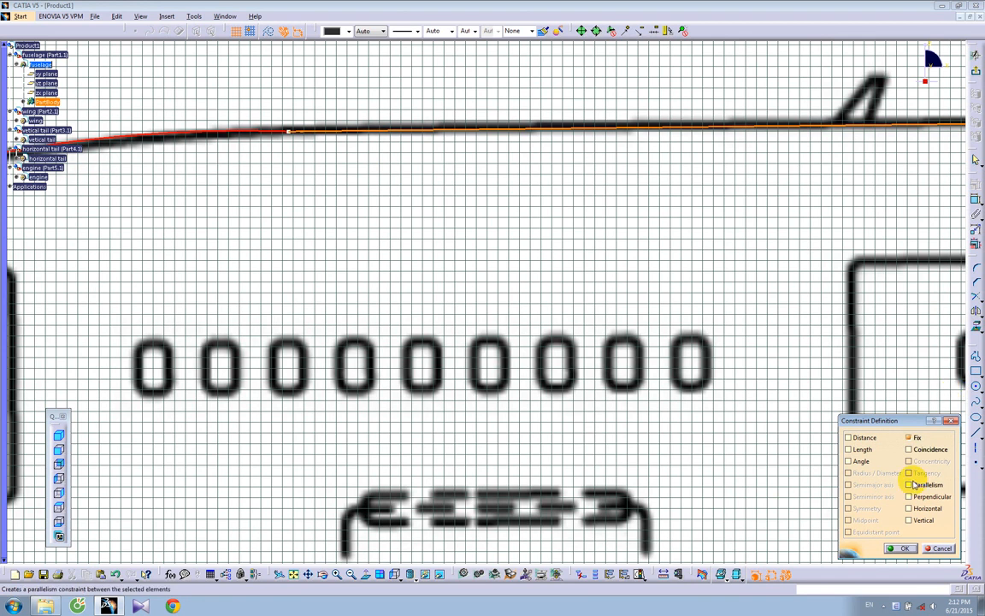
click(909, 450)
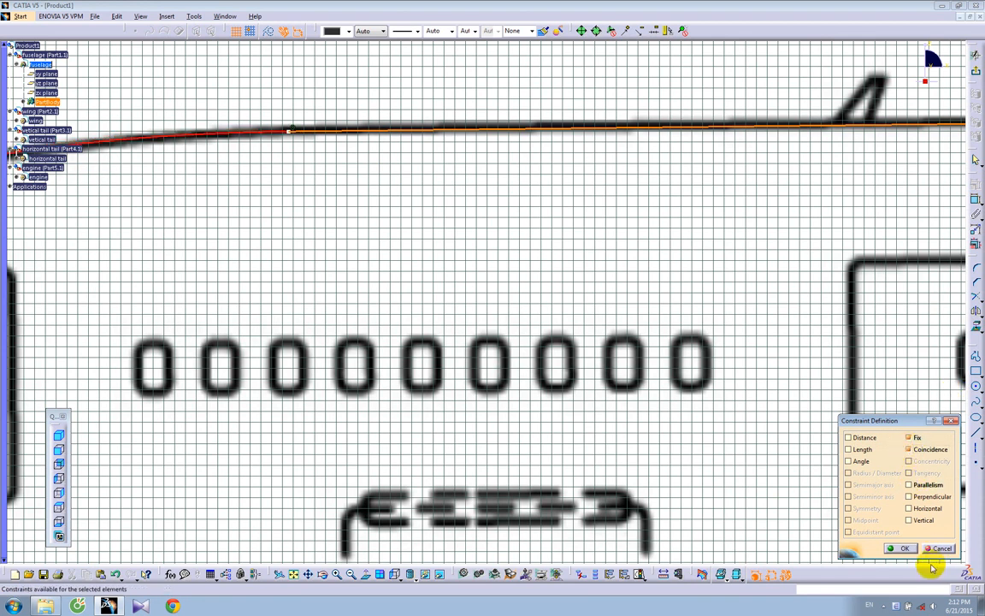
click(909, 548)
- Draw a five-point spline from the upper nose spline's front end around the nose tip to the belly just behind the radome line
mouse_move(563, 247)
middle_down()
mouse_move(563, 275)
mouse_move(324, 281)
mouse_move(902, 188)
middle_up()
middle_drag(455, 278, 572, 227)
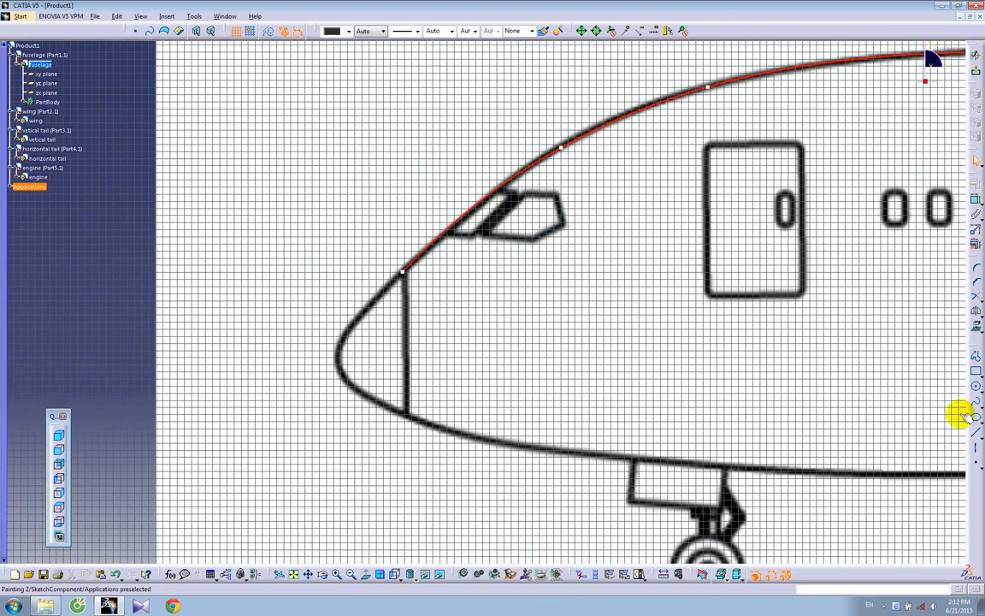
click(975, 402)
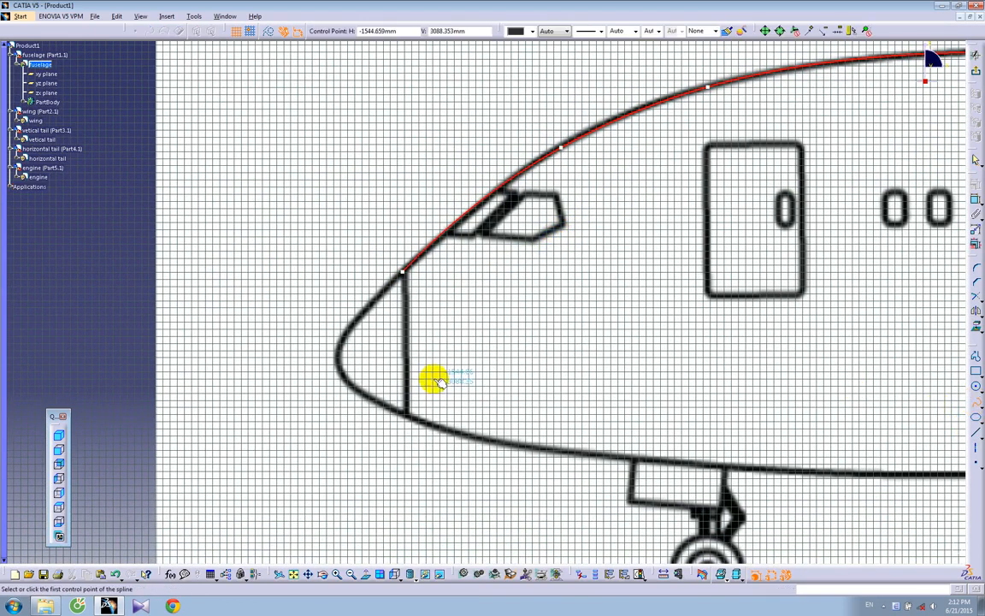
click(404, 270)
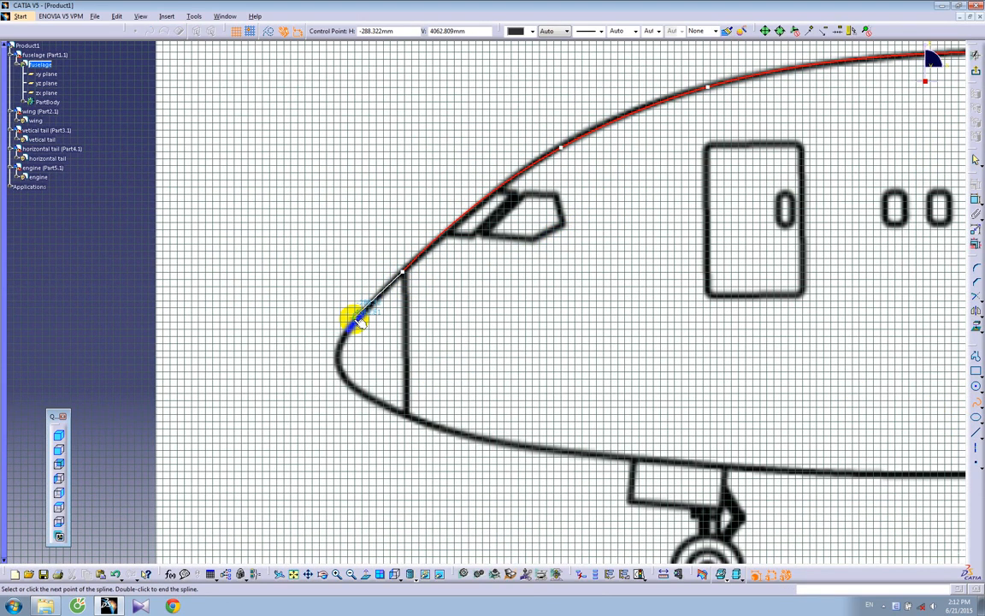
click(343, 374)
click(372, 400)
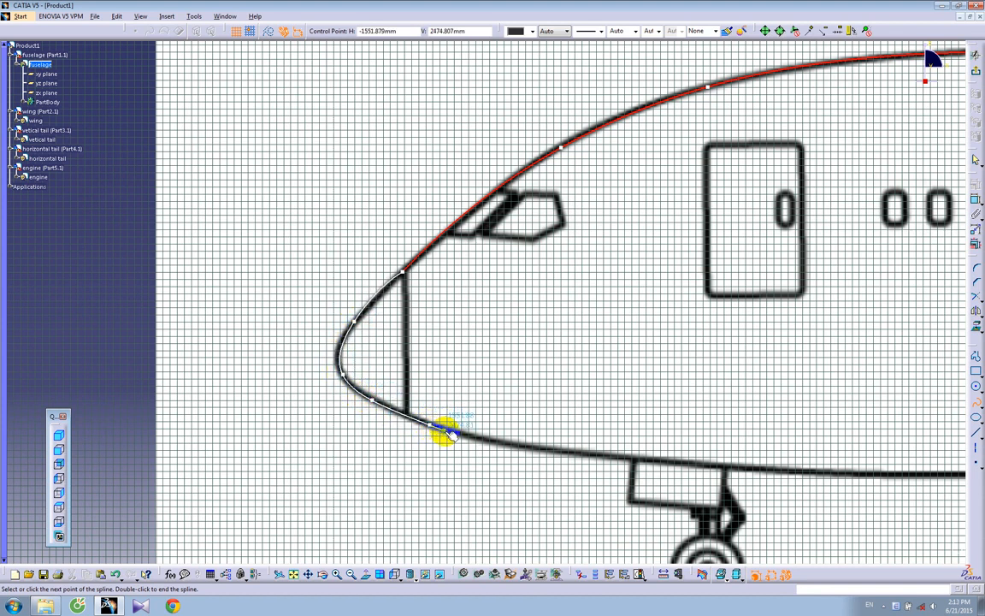
double_click(432, 426)
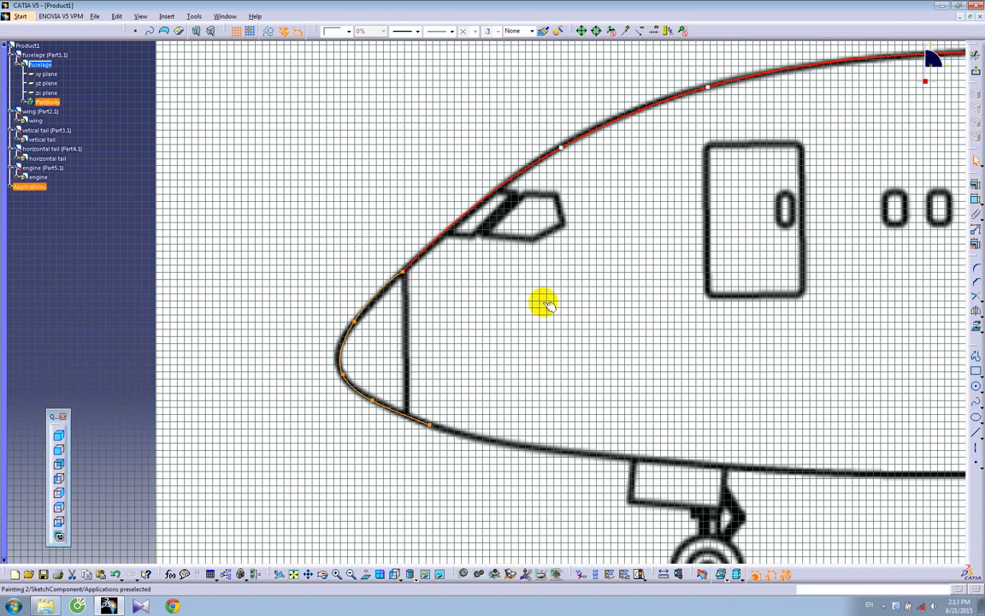
- Move the radome spline's second and third control points onto the blueprint outline around the nose tip
click(357, 320)
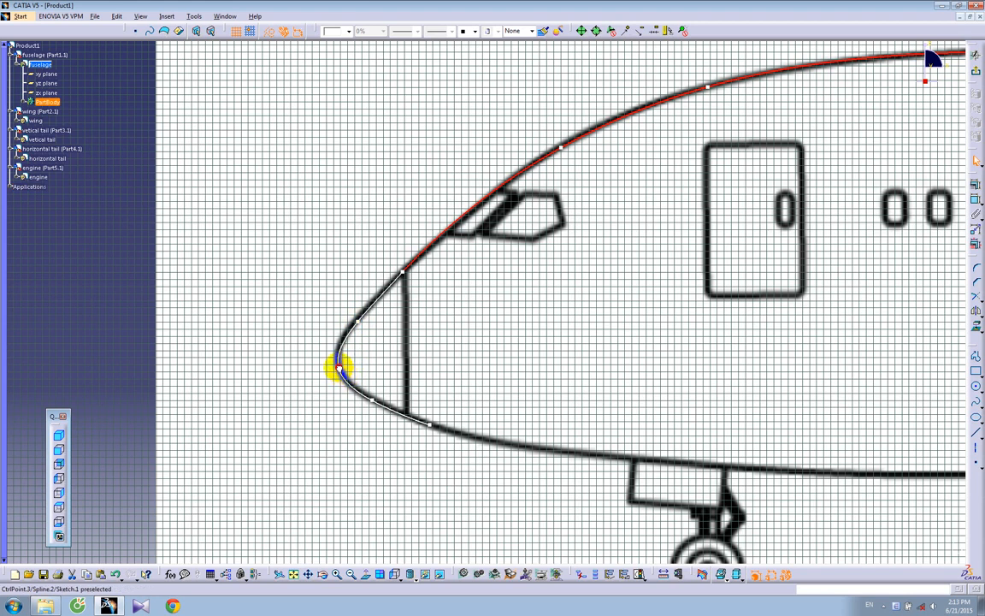
click(417, 326)
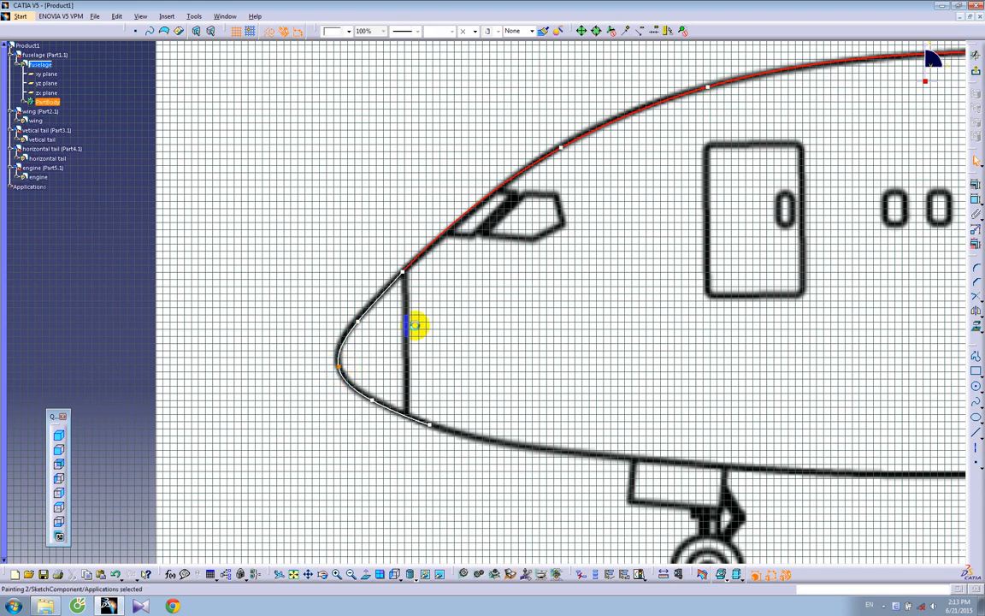
click(357, 321)
click(415, 296)
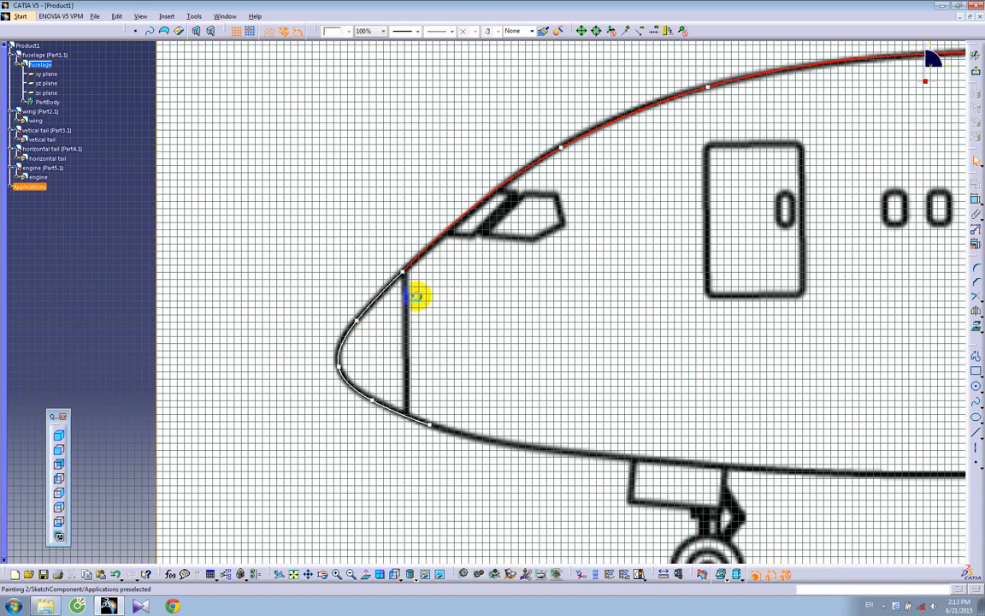
- Turn on tangency at the radome spline's CtrlPoint.1 and constrain it tangent to the upper nose spline
double_click(391, 280)
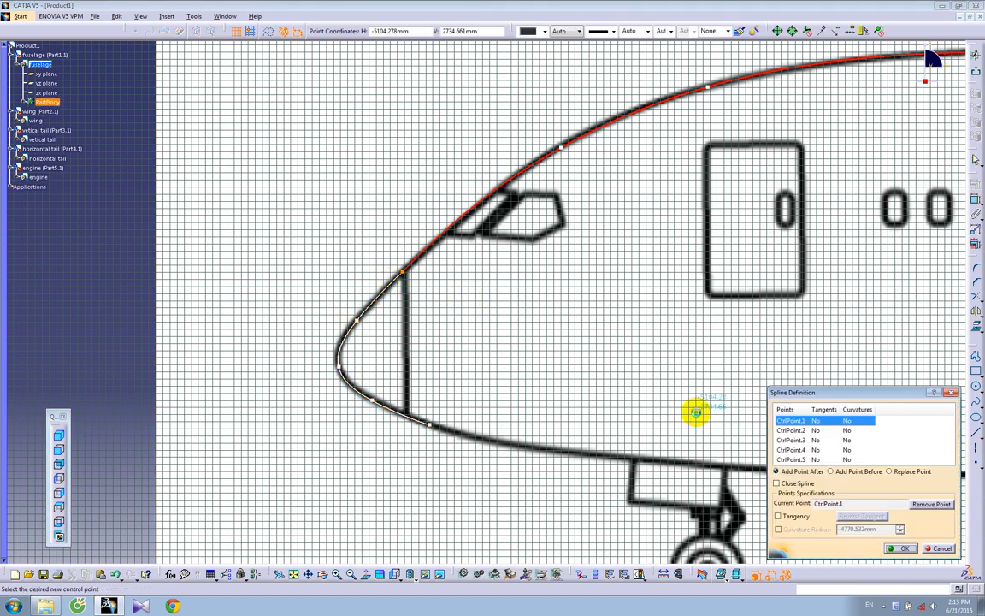
click(778, 517)
click(904, 548)
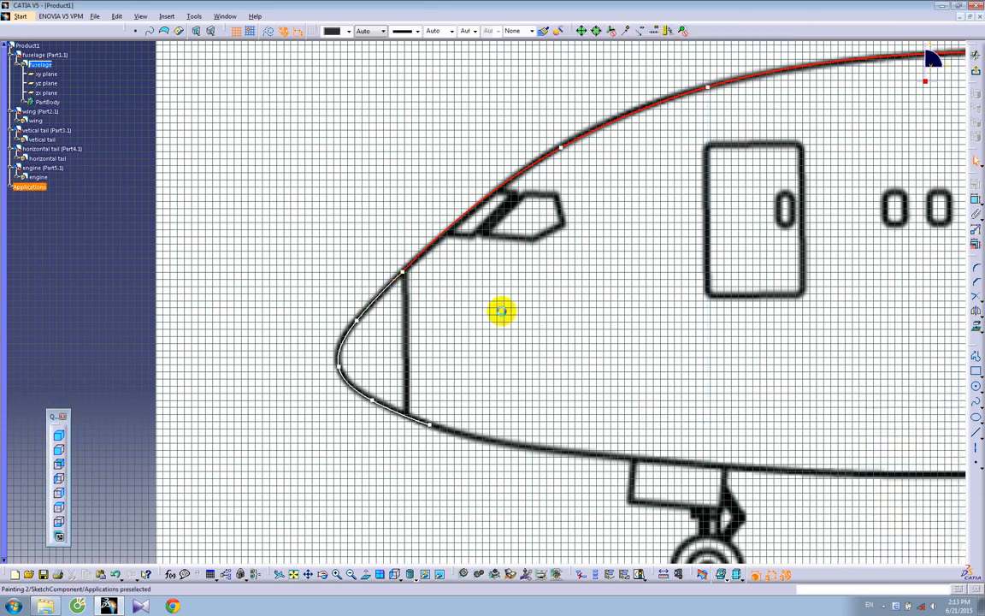
click(413, 262)
click(974, 181)
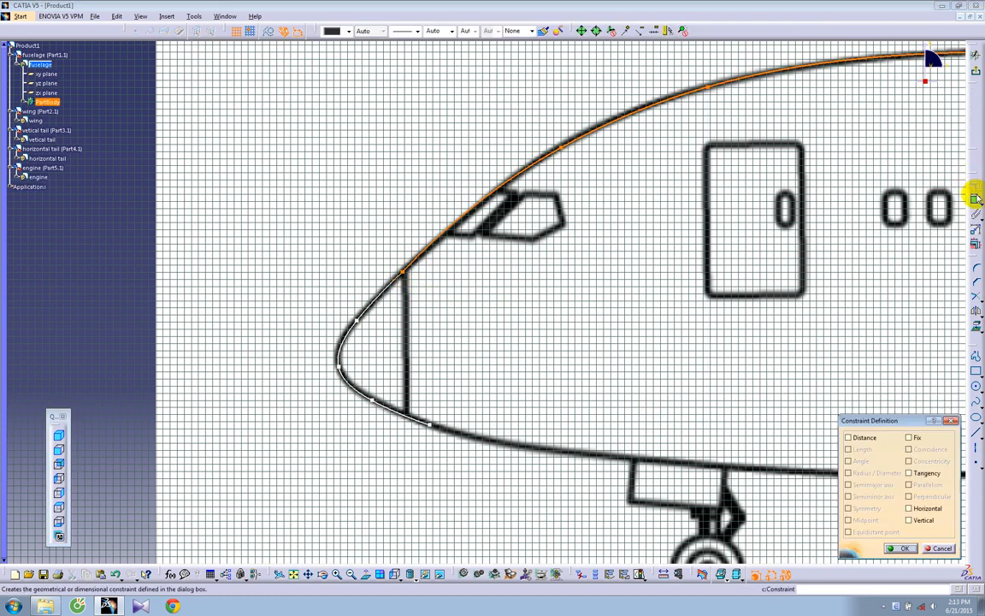
click(909, 473)
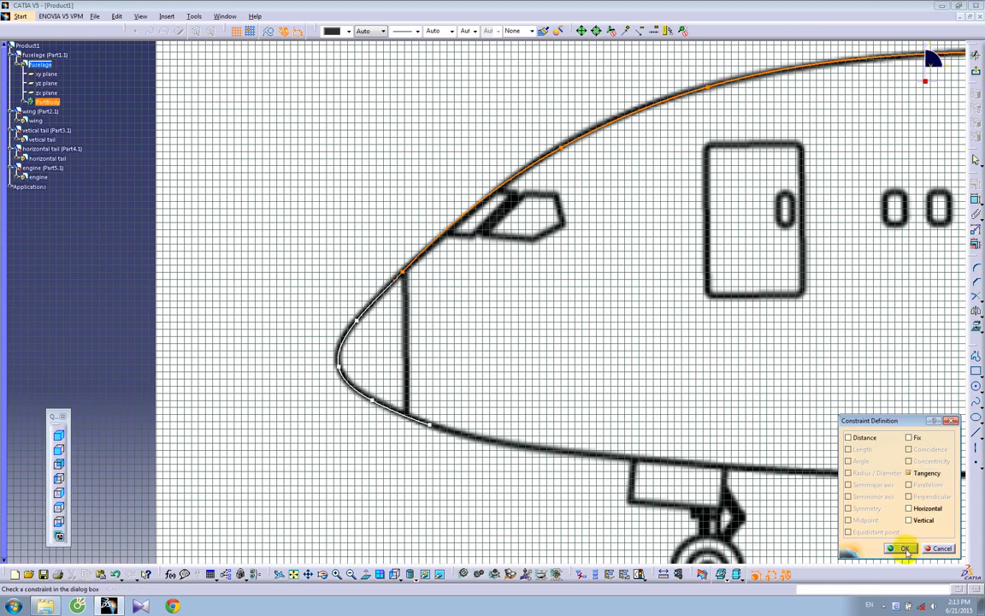
click(902, 549)
- Nudge the radome spline's upper end point at its joint with the upper nose spline
mouse_move(489, 352)
middle_down()
mouse_move(556, 315)
mouse_move(554, 298)
middle_up()
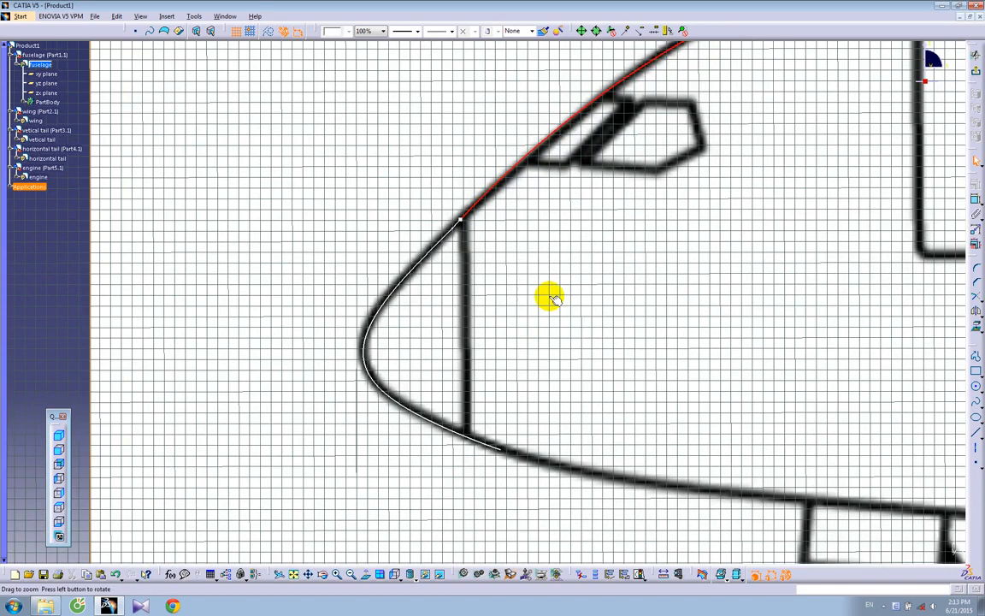
click(460, 217)
drag(460, 217, 462, 221)
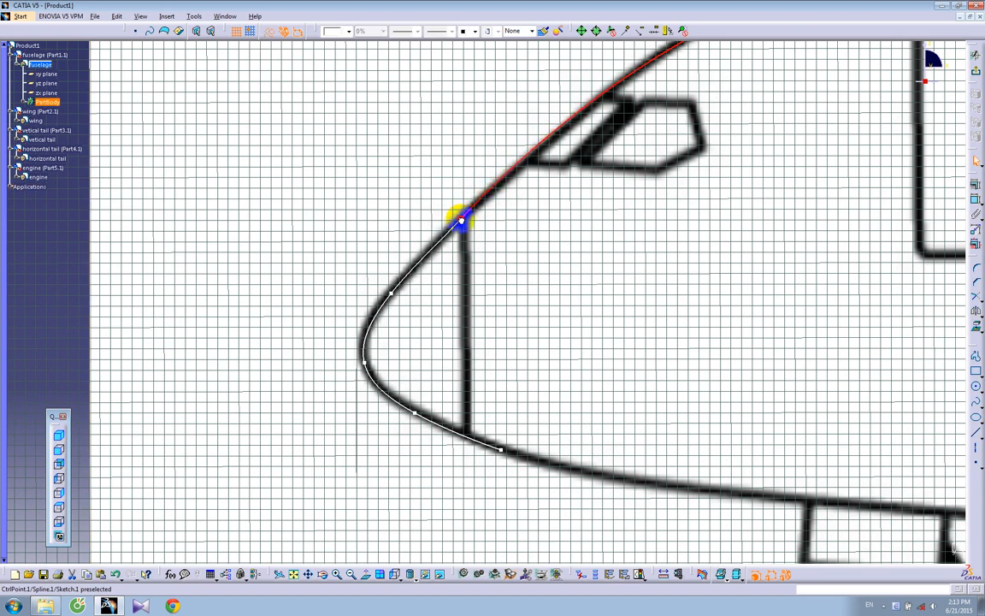
click(583, 224)
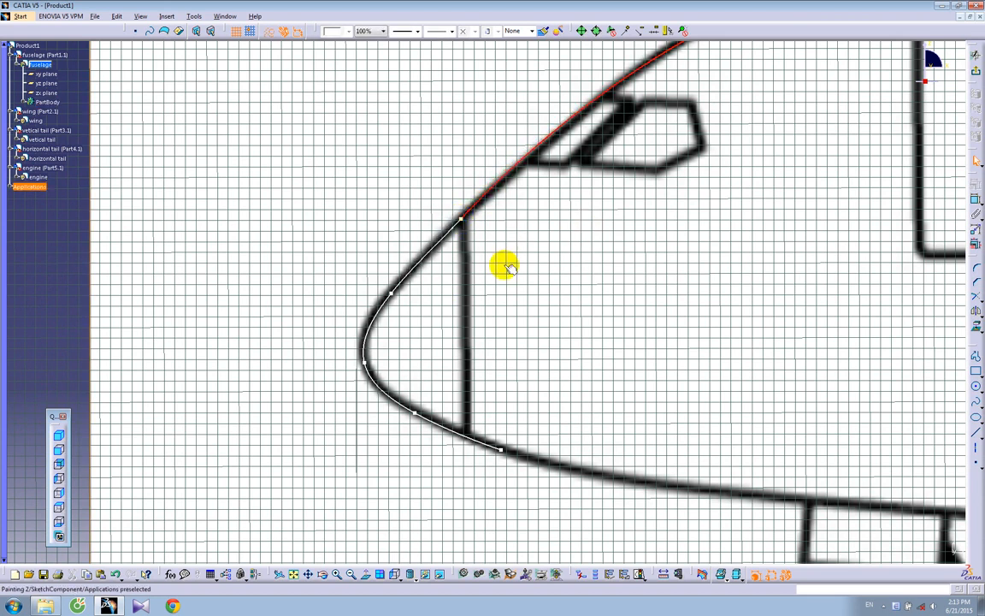
- Copy the upper nose spline's red line formatting onto the radome spline
middle_drag(507, 293, 508, 296)
mouse_move(555, 335)
middle_down()
mouse_move(512, 341)
mouse_move(514, 372)
middle_up()
click(347, 228)
click(544, 34)
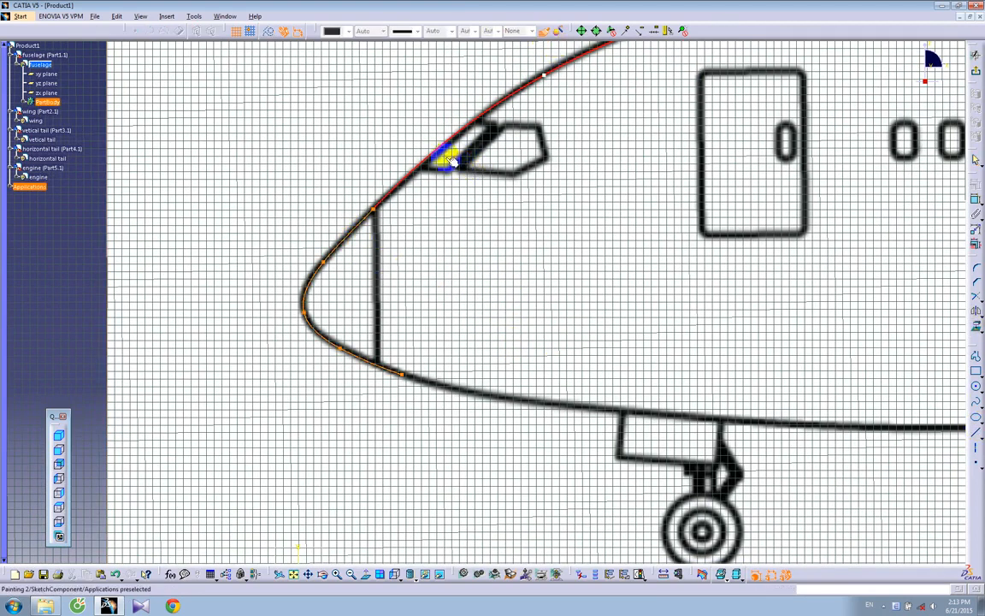
click(441, 152)
- Draw a four-point spline from the radome spline's lower end along the belly past the nose gear, ending just ahead of the forward cargo door
middle_drag(591, 245, 552, 267)
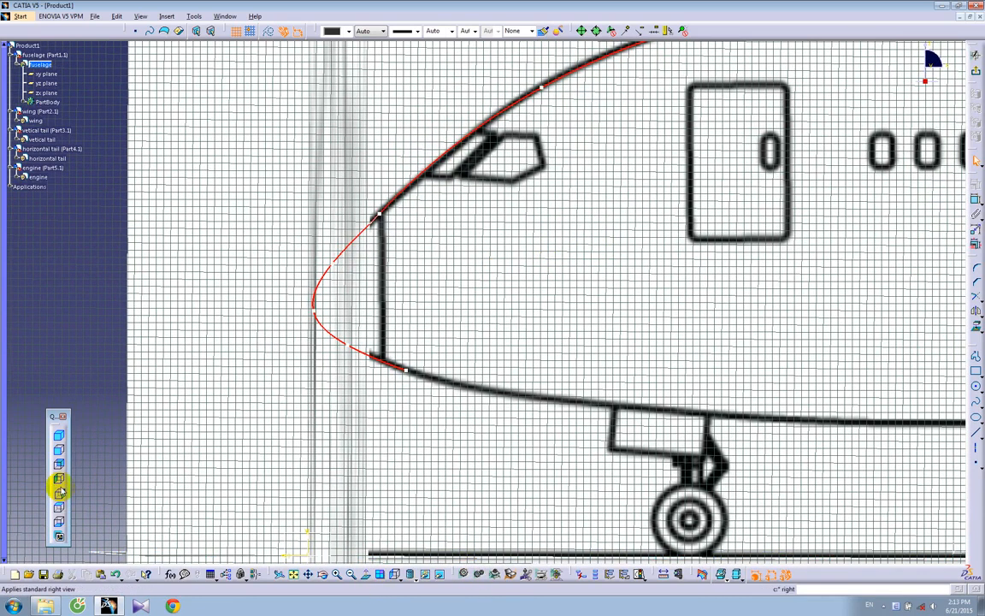
click(60, 483)
middle_drag(482, 328, 472, 300)
middle_drag(432, 370, 326, 296)
click(975, 401)
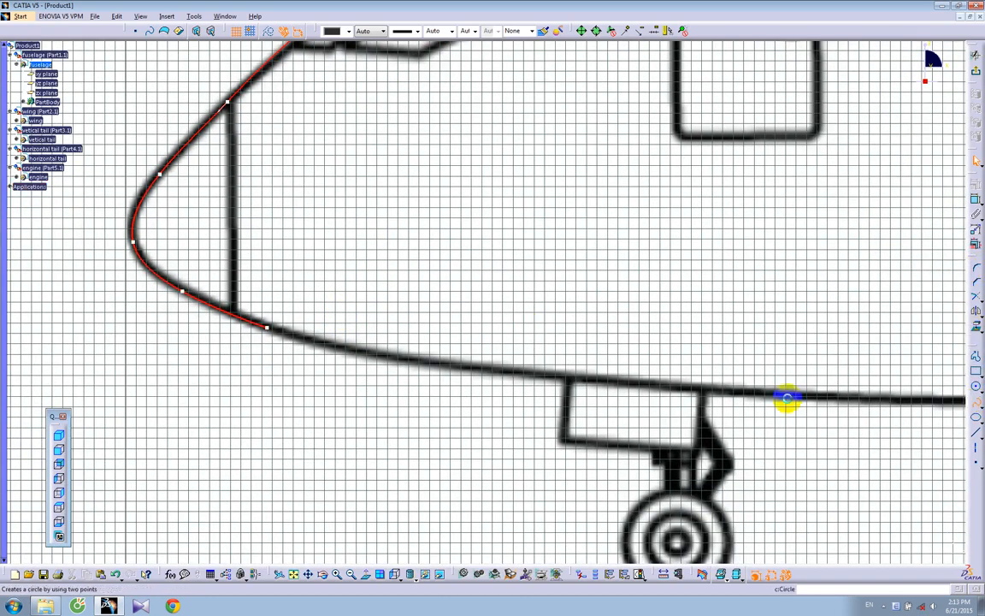
click(267, 328)
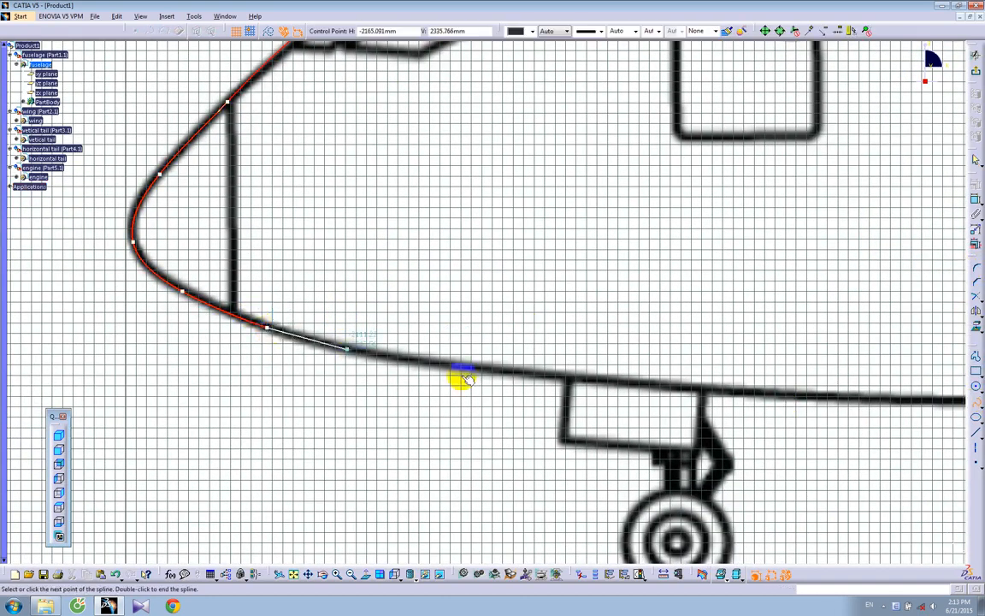
click(565, 376)
middle_drag(801, 378, 455, 346)
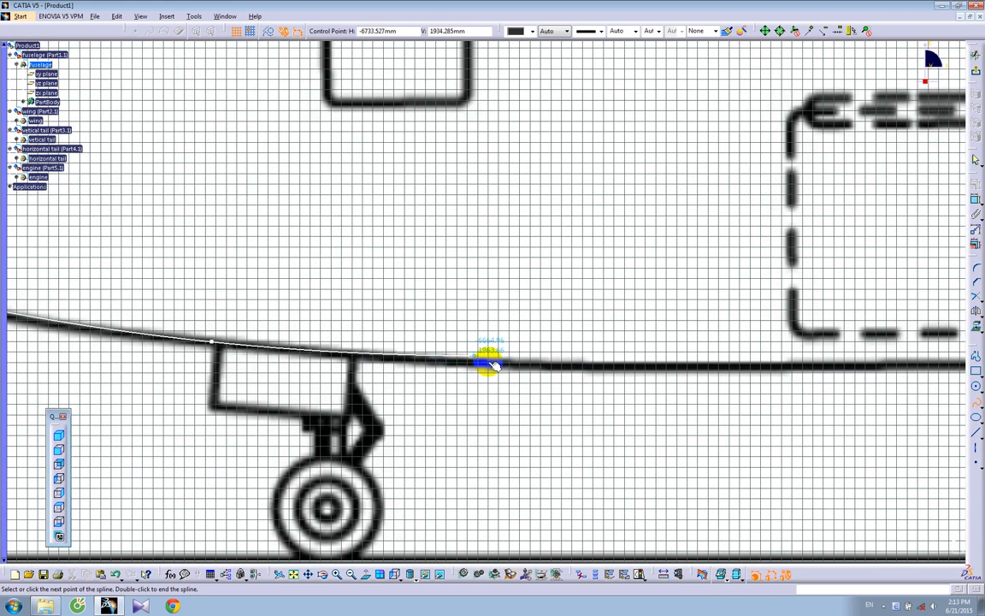
click(488, 362)
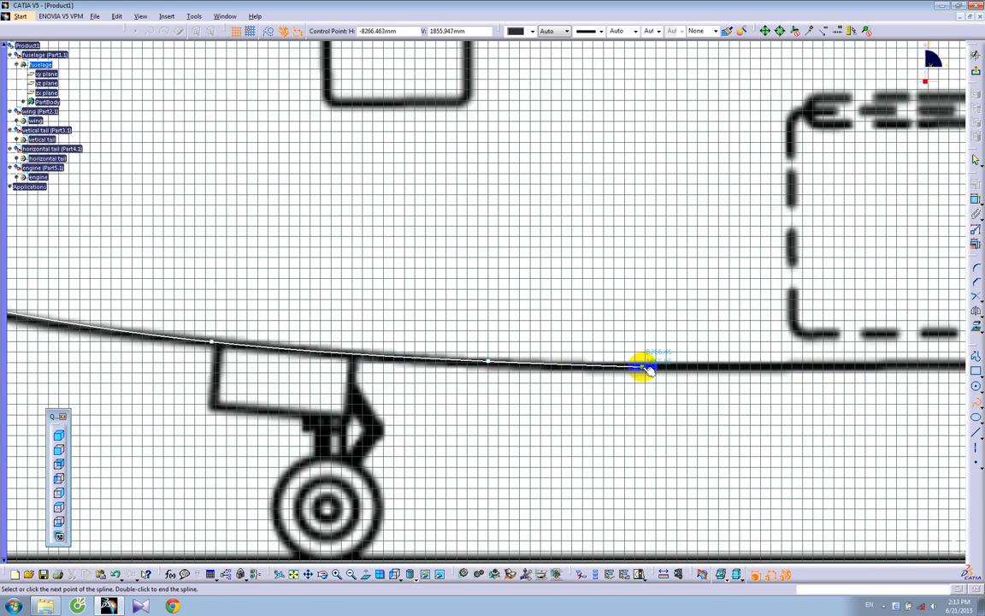
click(643, 367)
double_click(728, 370)
- Turn on tangency at the belly spline's CtrlPoint.1 and constrain it tangent to the radome spline
mouse_move(264, 289)
middle_down()
mouse_move(651, 332)
mouse_move(690, 321)
middle_up()
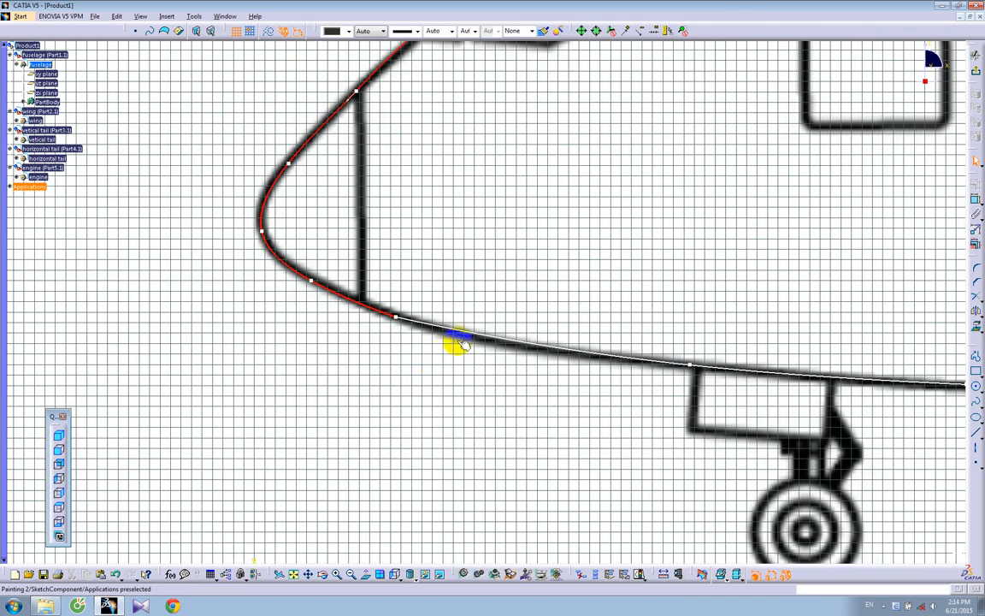
double_click(435, 332)
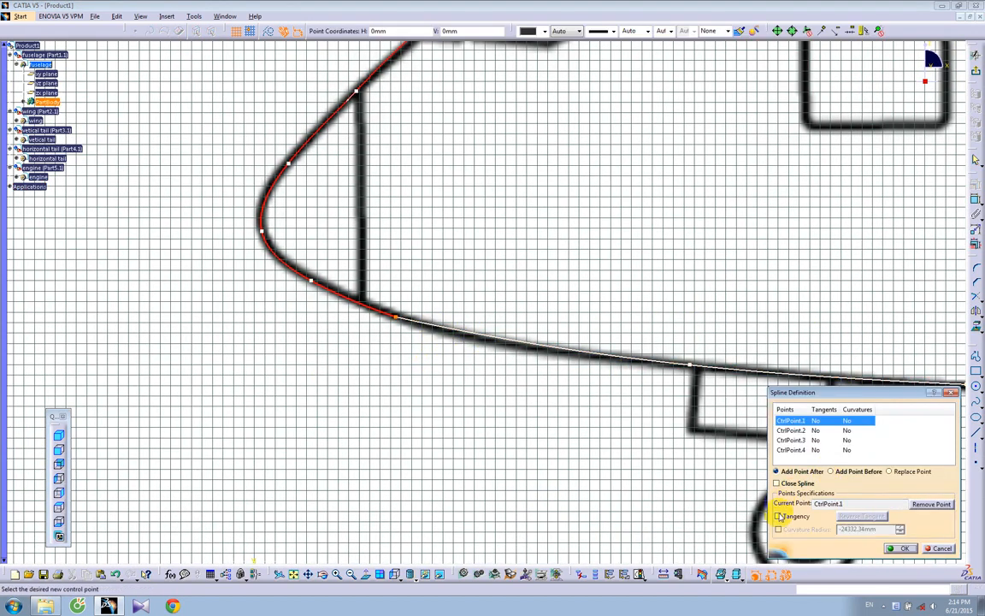
click(902, 548)
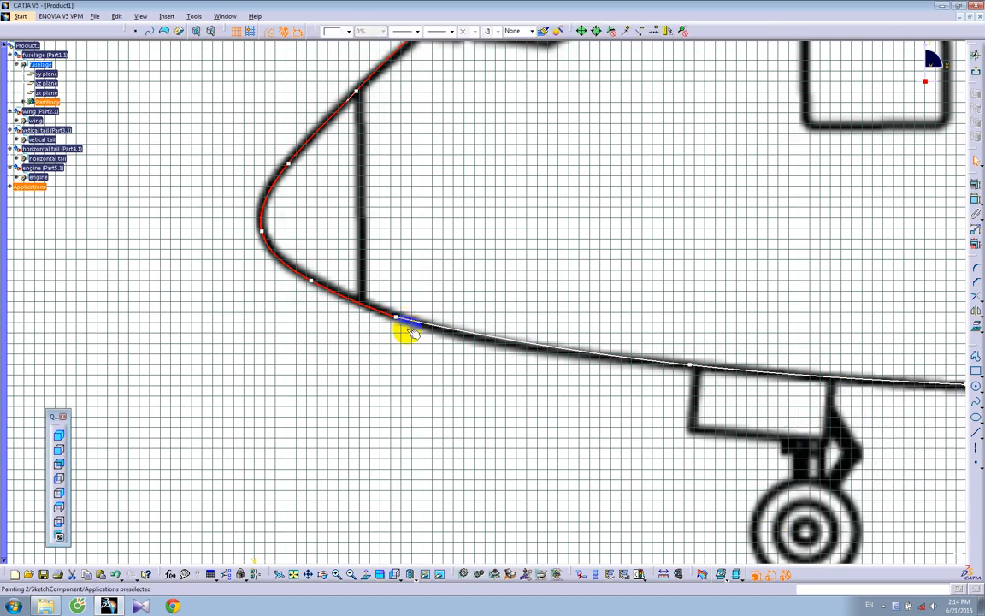
click(408, 330)
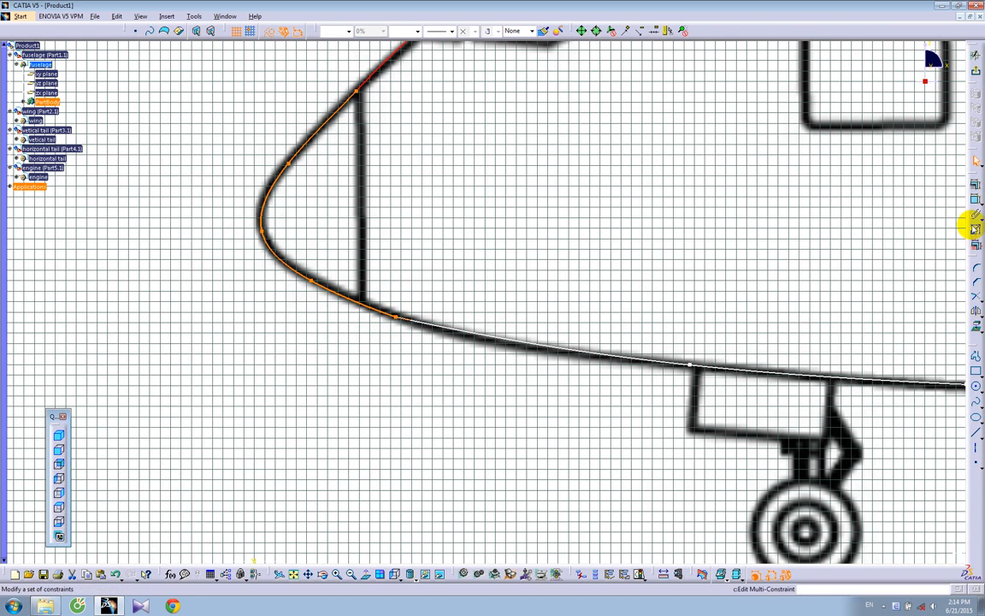
click(974, 187)
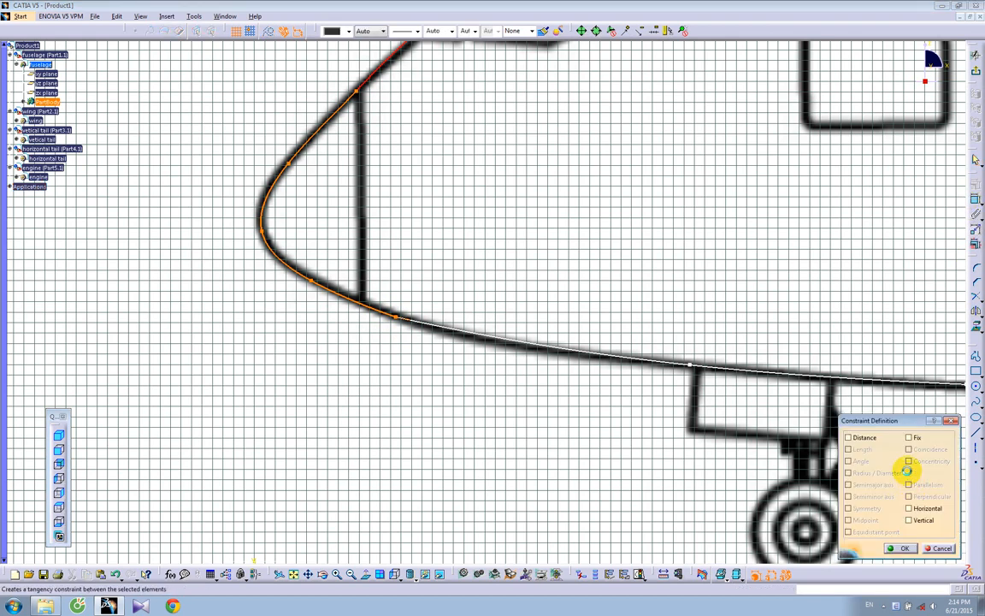
click(905, 548)
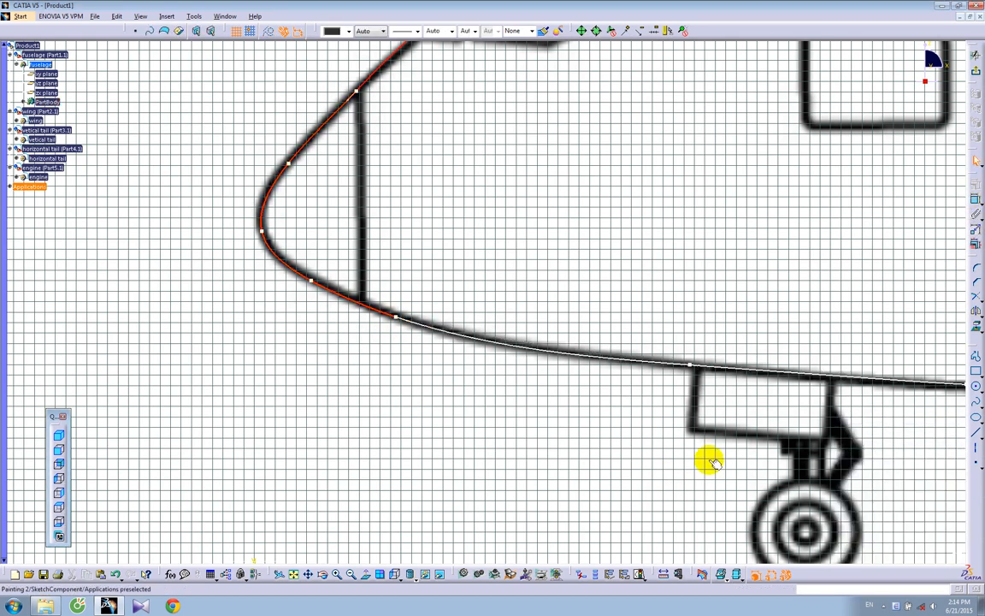
- Draw a line from the belly spline's rear end along the fuselage underside to just behind the aft cargo door
mouse_move(684, 451)
middle_down()
mouse_move(648, 410)
mouse_move(524, 413)
middle_up()
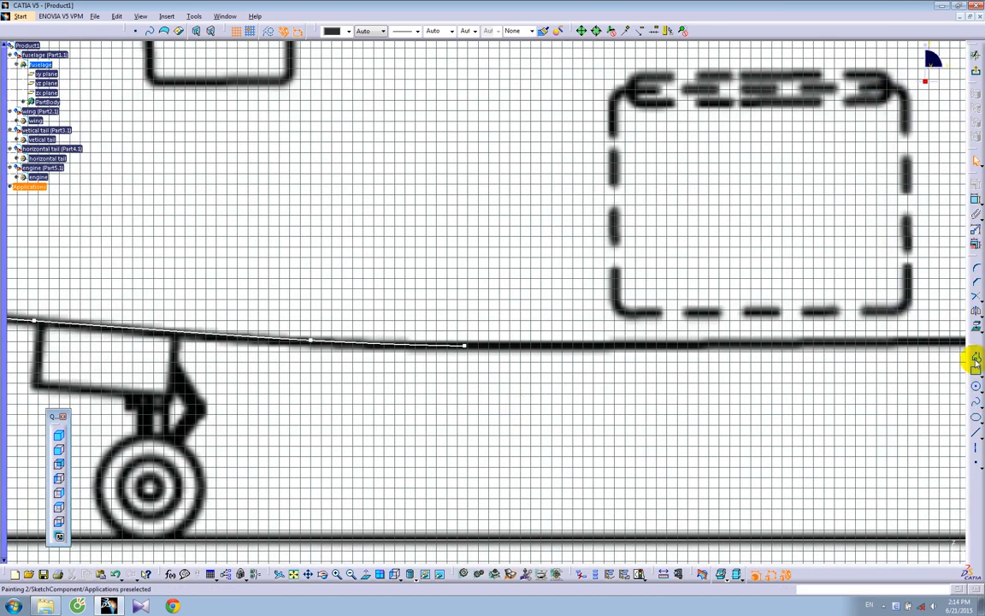
click(976, 412)
click(976, 433)
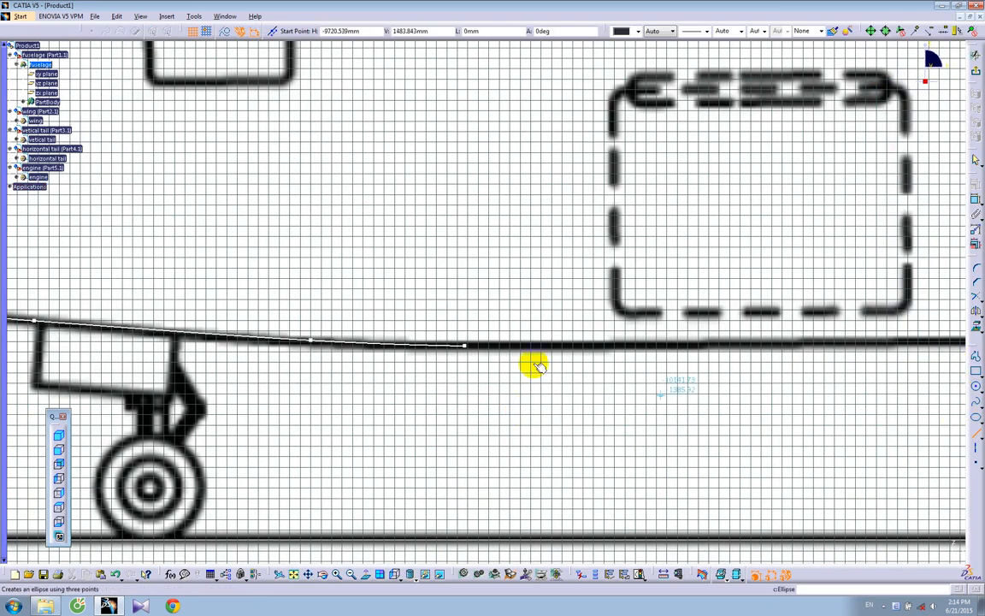
click(464, 345)
mouse_move(677, 343)
middle_down()
mouse_move(659, 416)
mouse_move(663, 505)
middle_up()
middle_drag(774, 345, 416, 339)
middle_drag(732, 301, 402, 325)
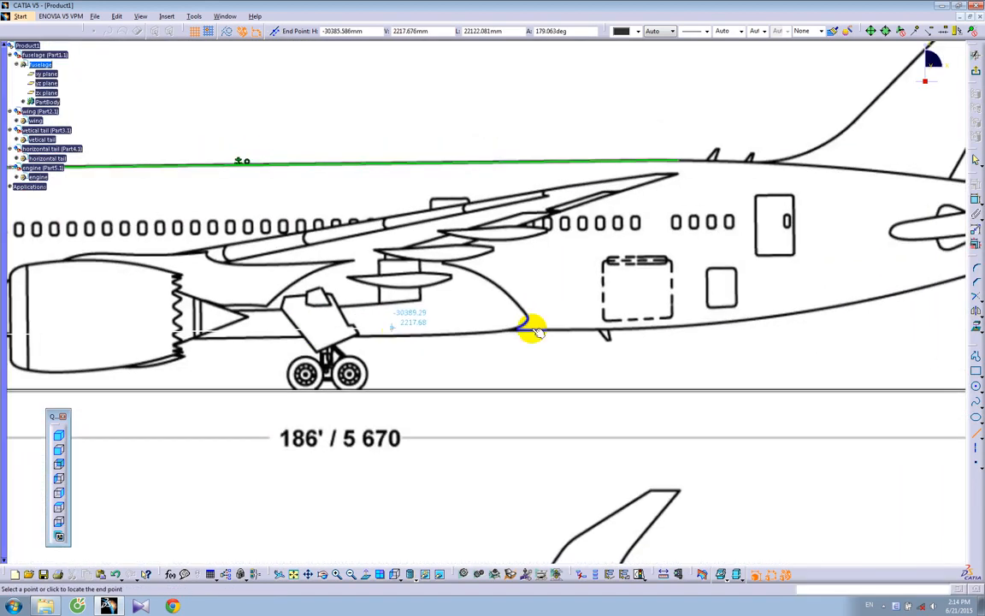
click(684, 332)
middle_drag(512, 398, 873, 360)
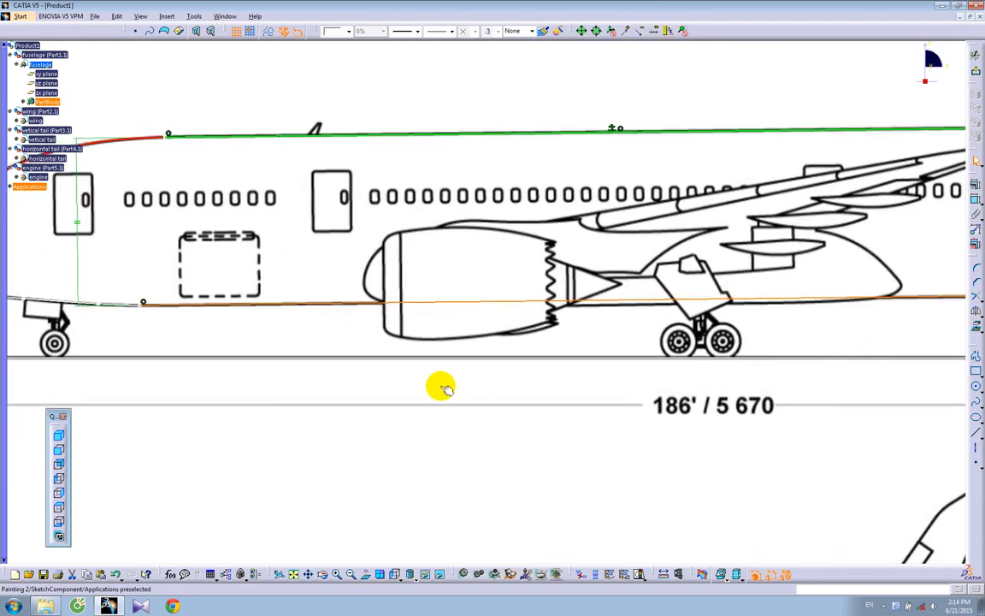
middle_drag(336, 343, 644, 315)
mouse_move(572, 299)
middle_down()
mouse_move(577, 358)
mouse_move(562, 277)
mouse_move(447, 431)
mouse_move(539, 277)
mouse_move(539, 241)
middle_up()
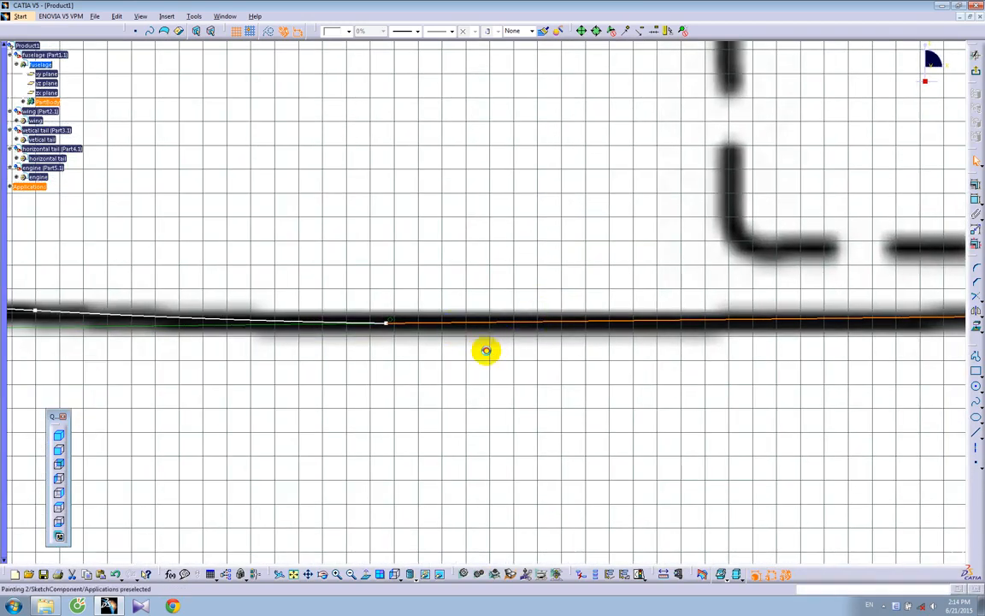
- Apply a Fix constraint to the line running along the fuselage underside
click(487, 352)
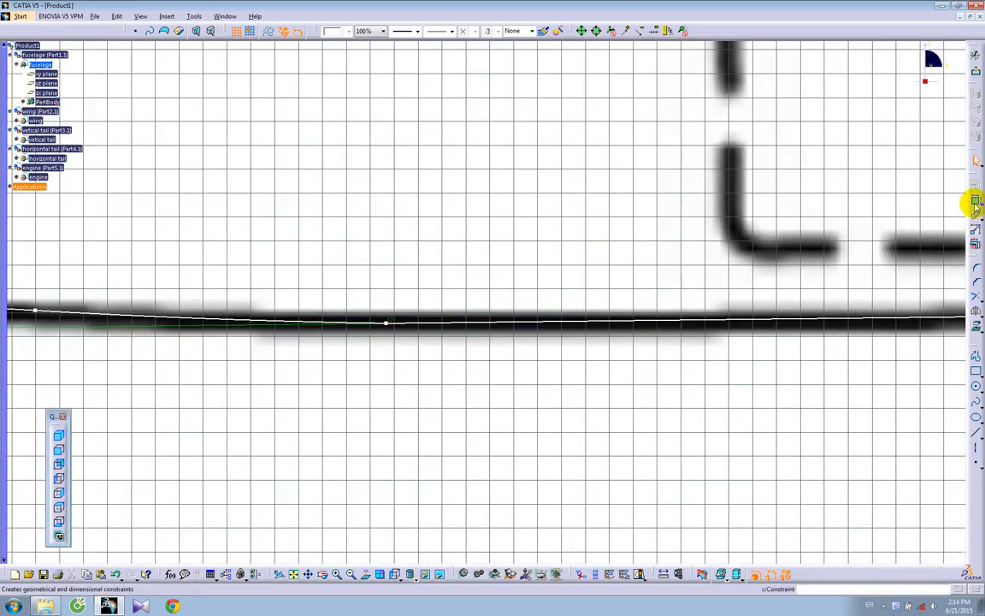
click(484, 322)
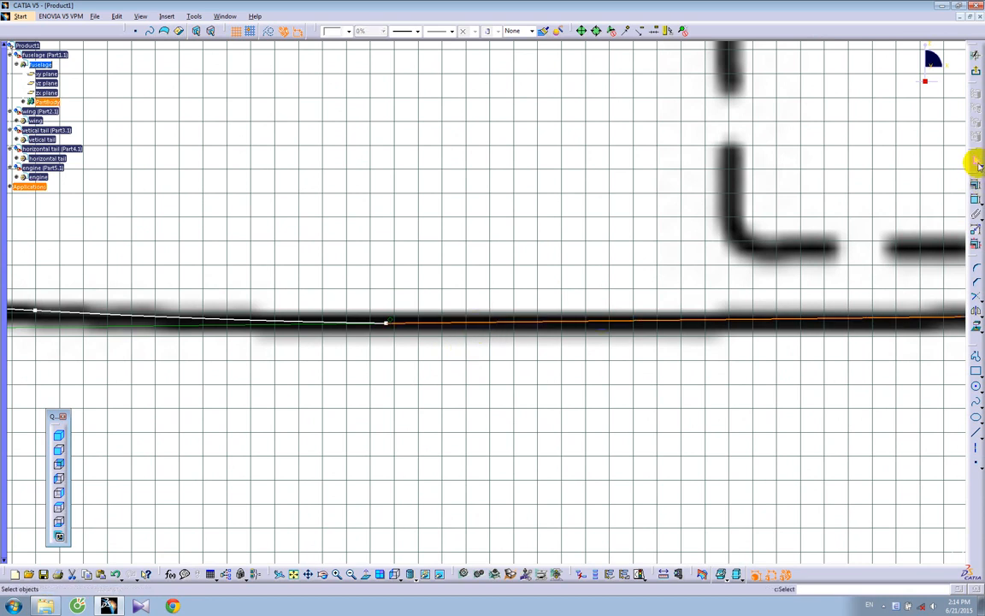
click(976, 162)
click(915, 439)
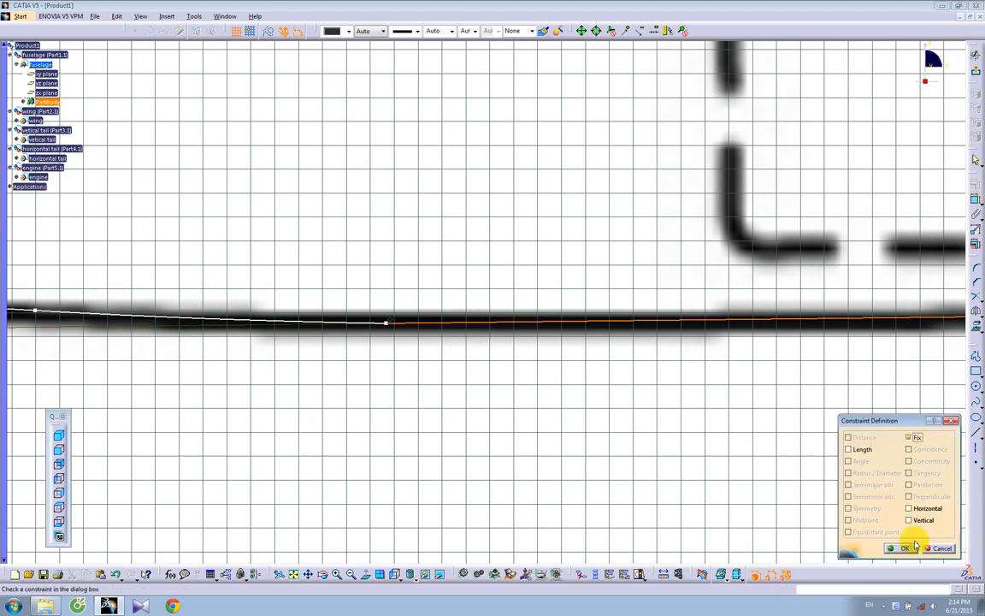
click(906, 548)
- Turn on tangency at the belly spline's CtrlPoint.4 and constrain that tangent coincident with the fuselage underside line
double_click(380, 323)
click(794, 470)
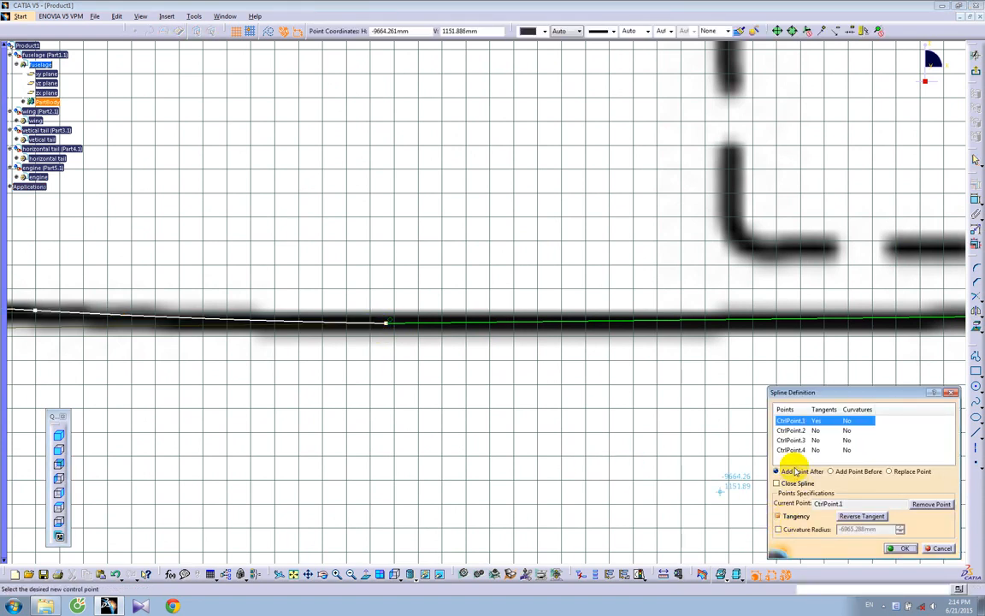
click(794, 450)
click(778, 516)
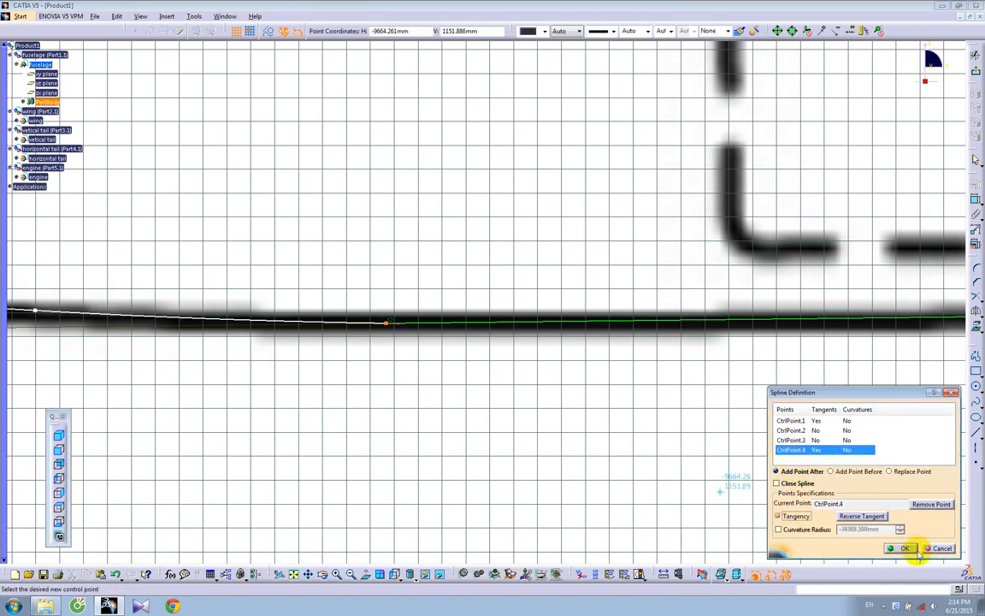
click(906, 548)
click(398, 326)
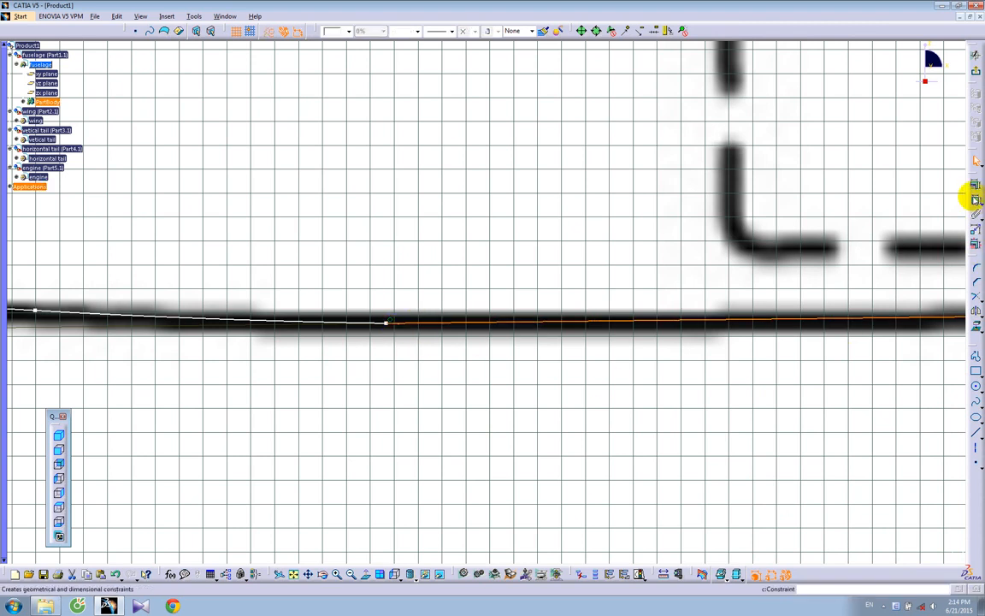
click(975, 198)
click(910, 449)
click(904, 548)
- Draw a four-point spline from the underside line's rear end along the aft belly to the lower corner of the tail cone's end
mouse_move(509, 398)
middle_down()
mouse_move(508, 507)
mouse_move(570, 449)
middle_up()
mouse_move(660, 376)
middle_down()
mouse_move(418, 352)
mouse_move(499, 341)
mouse_move(126, 363)
middle_up()
middle_drag(684, 351, 251, 351)
middle_drag(410, 357, 17, 373)
mouse_move(756, 356)
middle_down()
mouse_move(543, 398)
mouse_move(542, 382)
middle_up()
mouse_move(705, 384)
middle_down()
mouse_move(692, 420)
mouse_move(723, 387)
mouse_move(638, 363)
mouse_move(704, 378)
middle_up()
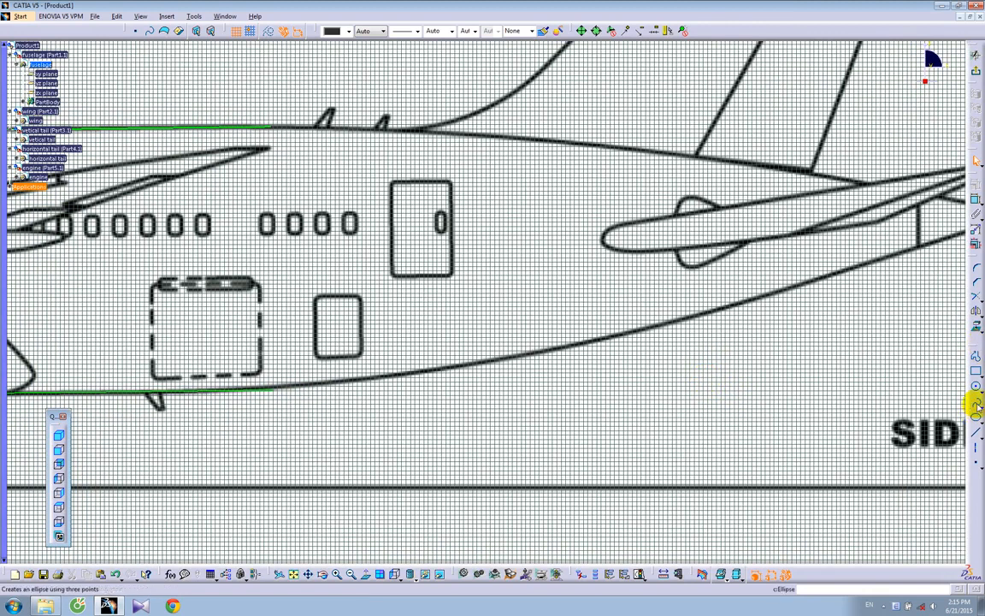
click(976, 403)
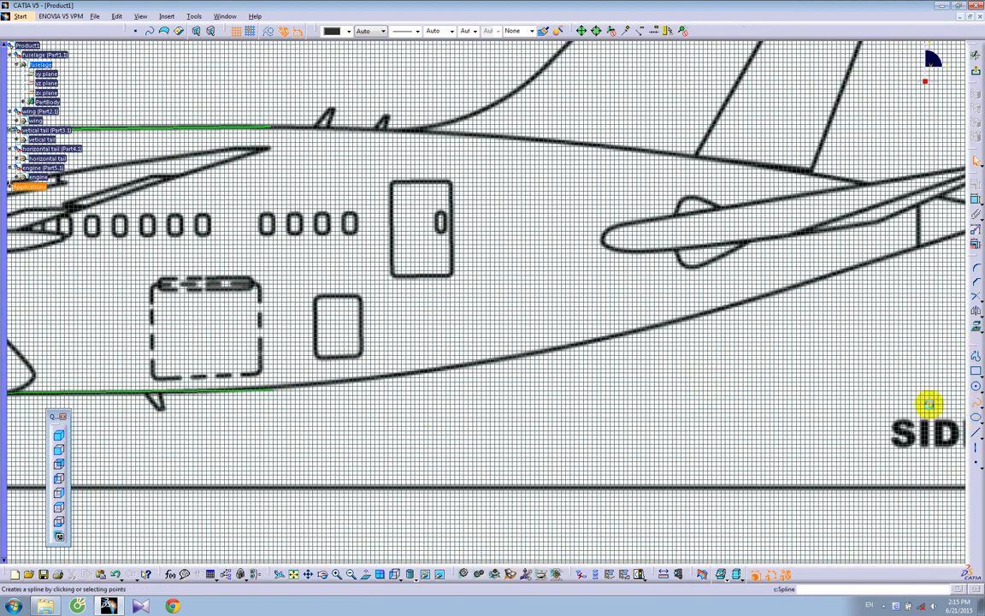
click(276, 390)
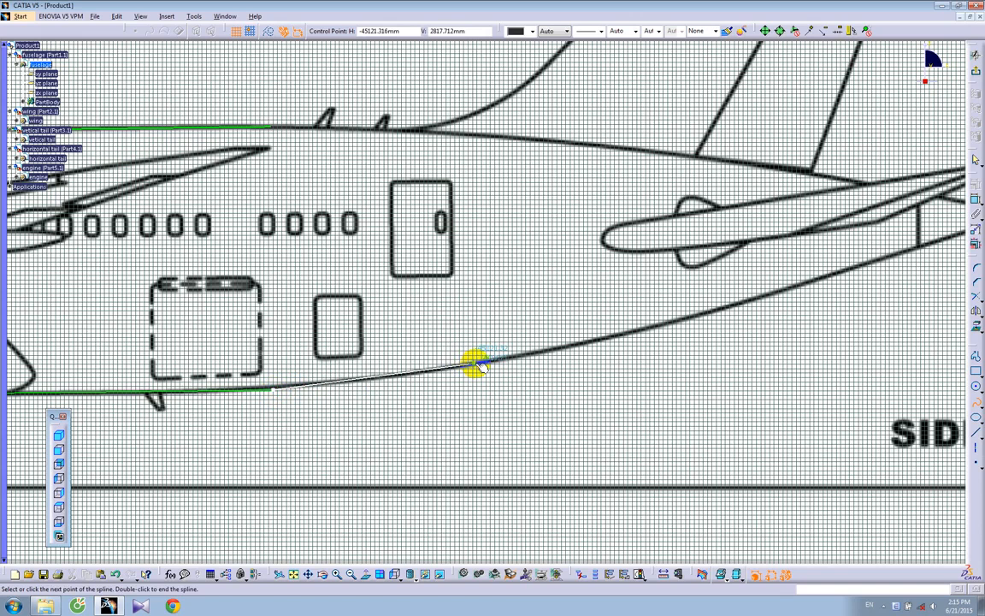
click(476, 364)
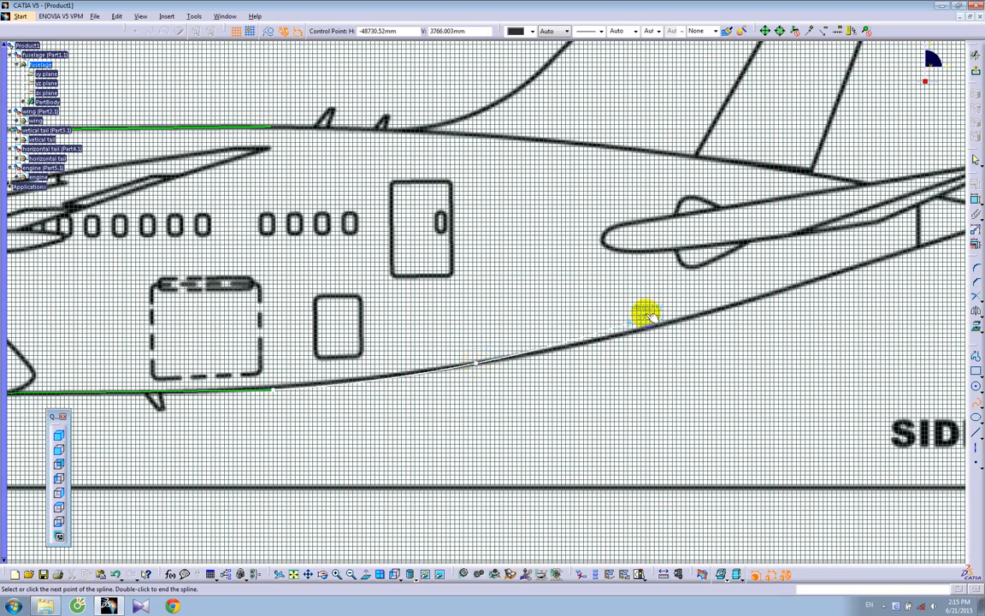
click(698, 317)
middle_drag(792, 281, 555, 358)
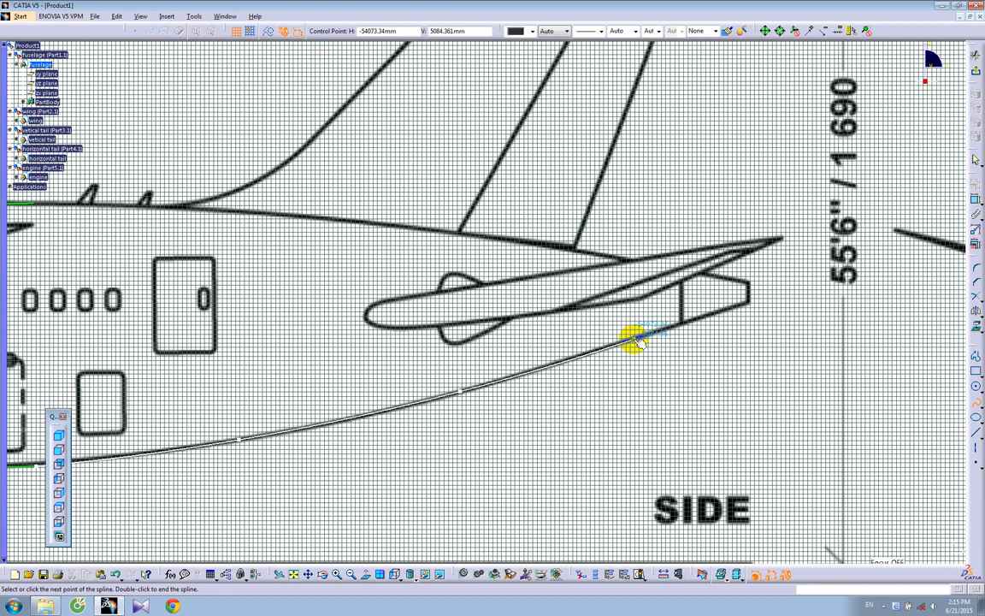
double_click(749, 301)
- Draw a four-point spline from the roof line's rear end along the upper aft fuselage to the upper corner of the tail cone's end
click(975, 404)
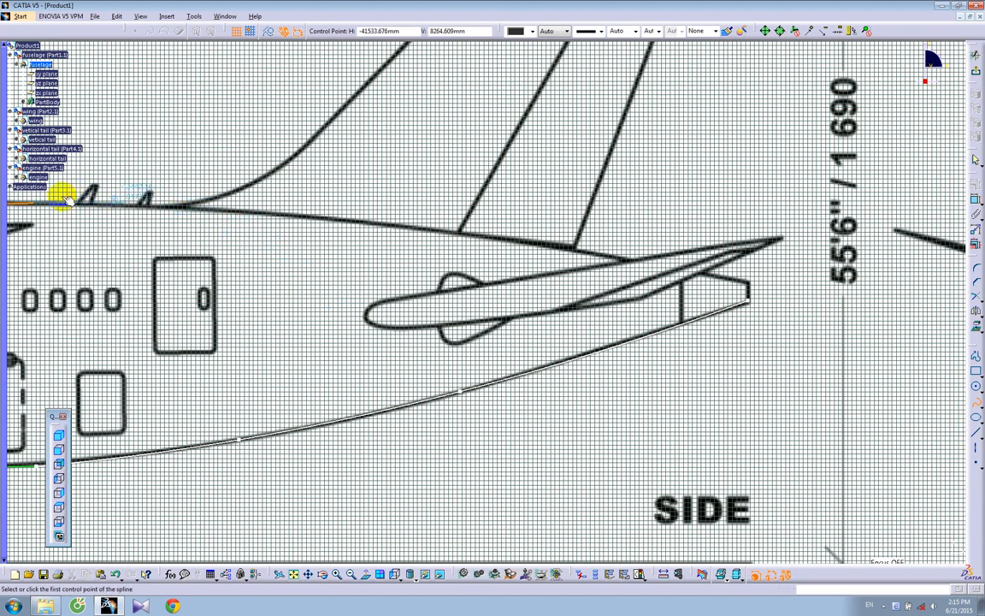
click(39, 203)
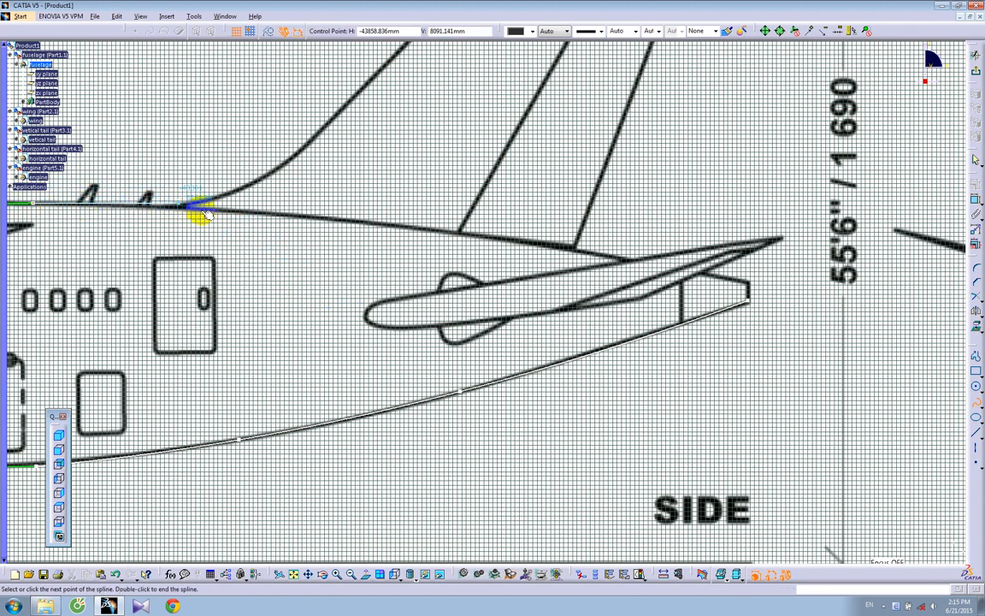
click(209, 208)
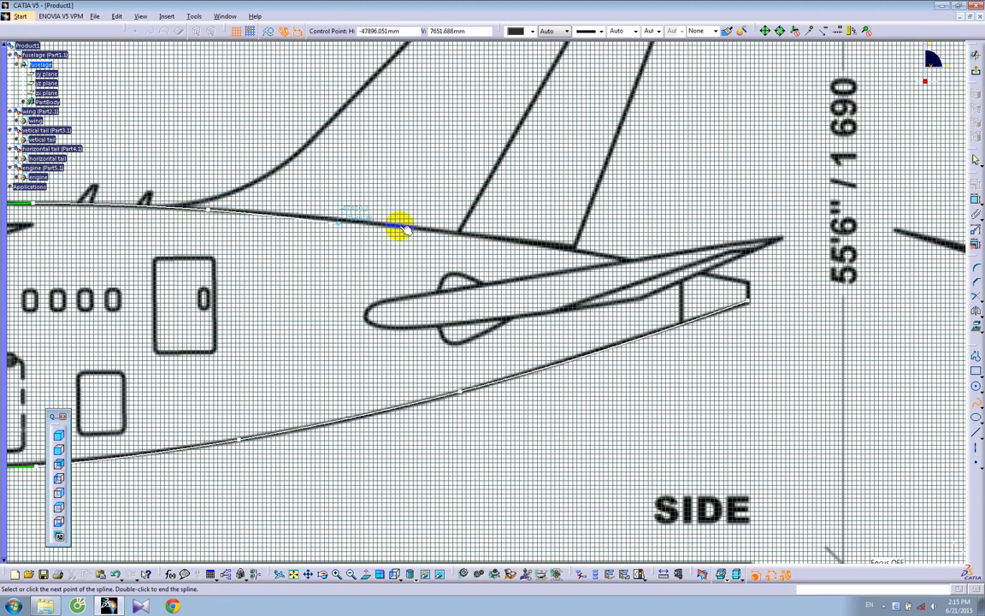
click(473, 234)
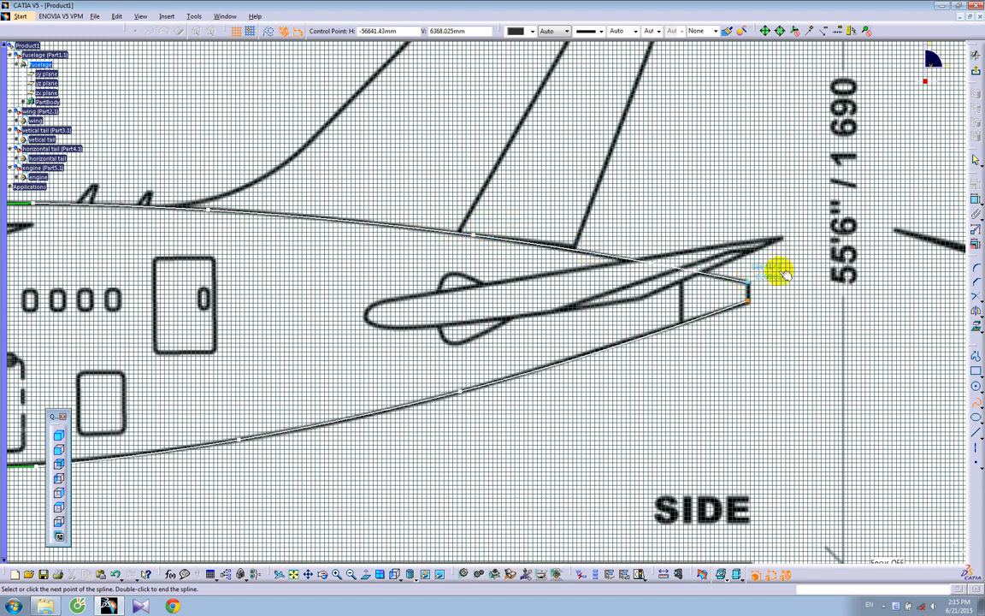
double_click(749, 284)
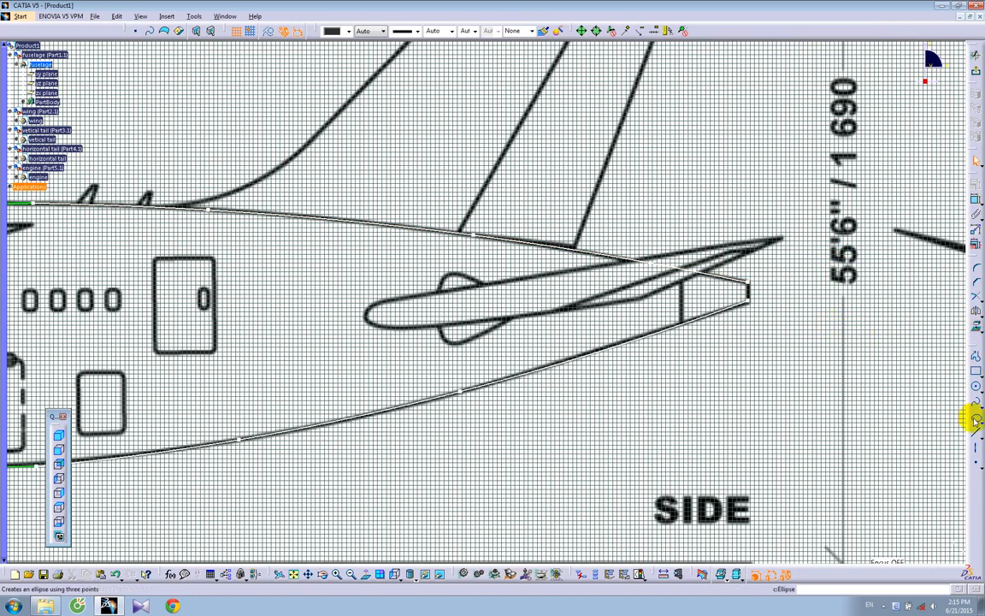
- Turn on tangency at CtrlPoint.1 of both the upper and lower aft fuselage splines
middle_drag(207, 284, 511, 283)
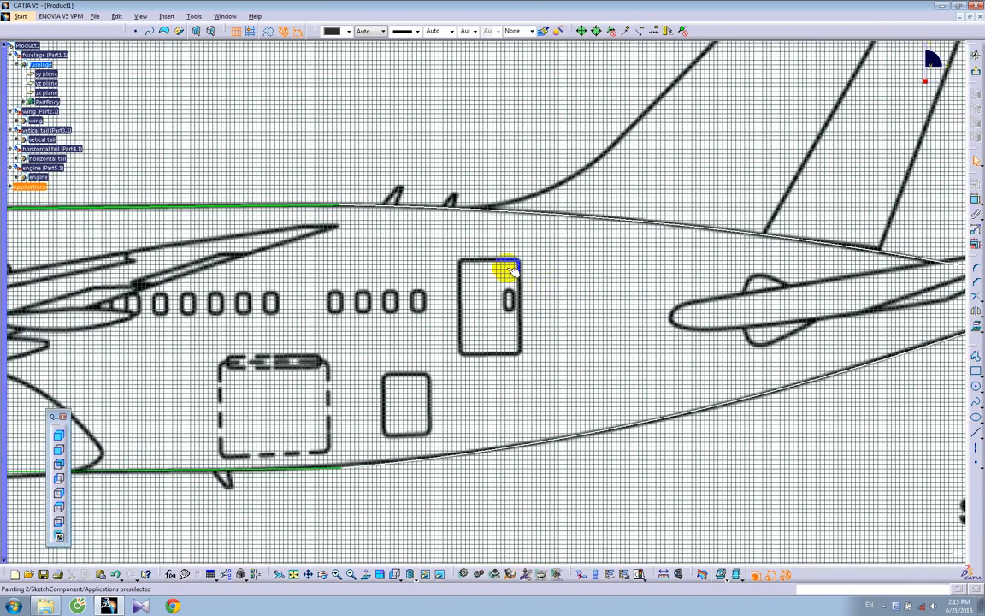
double_click(396, 208)
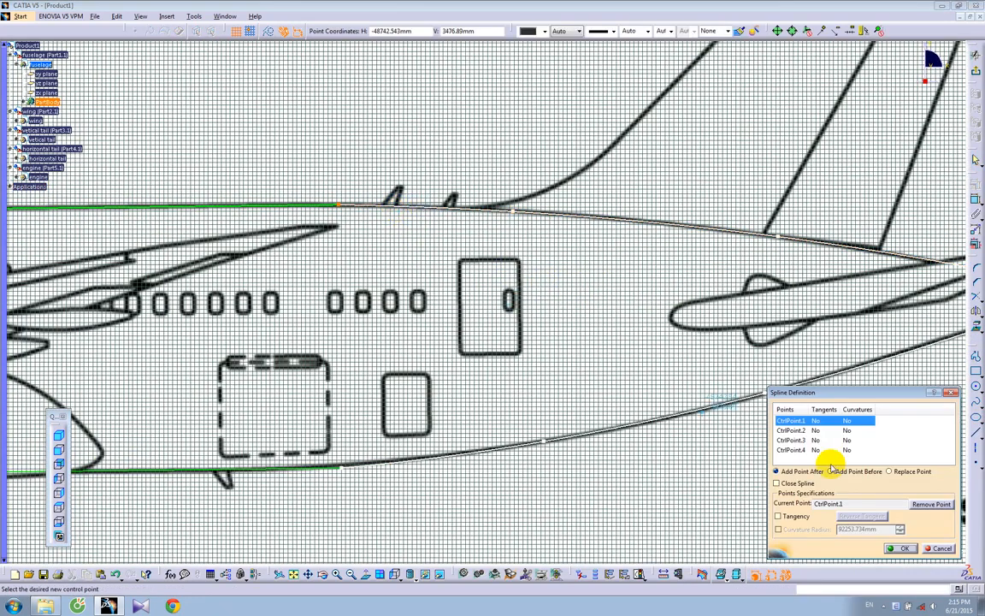
click(902, 548)
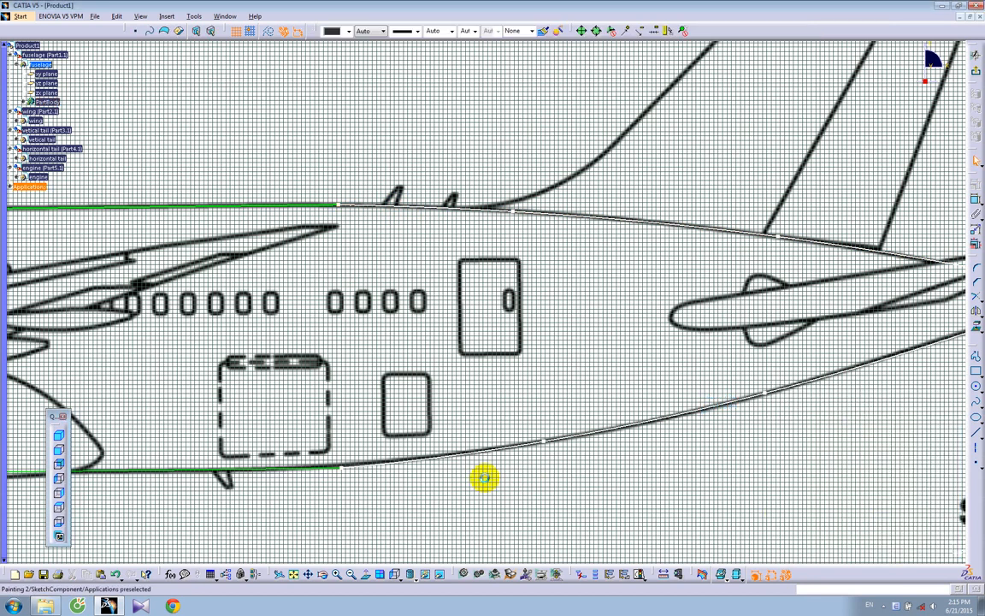
double_click(399, 462)
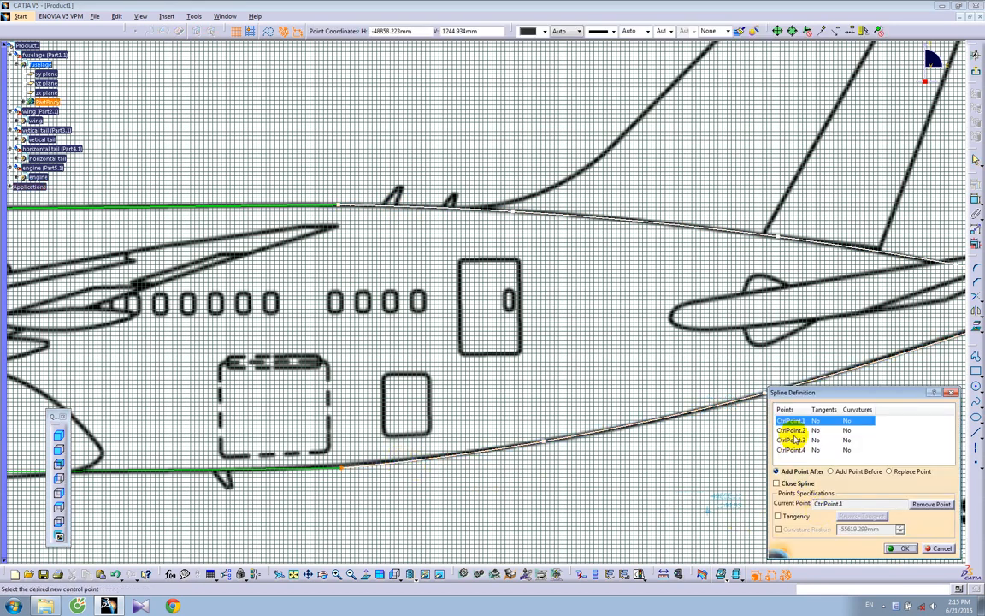
click(902, 548)
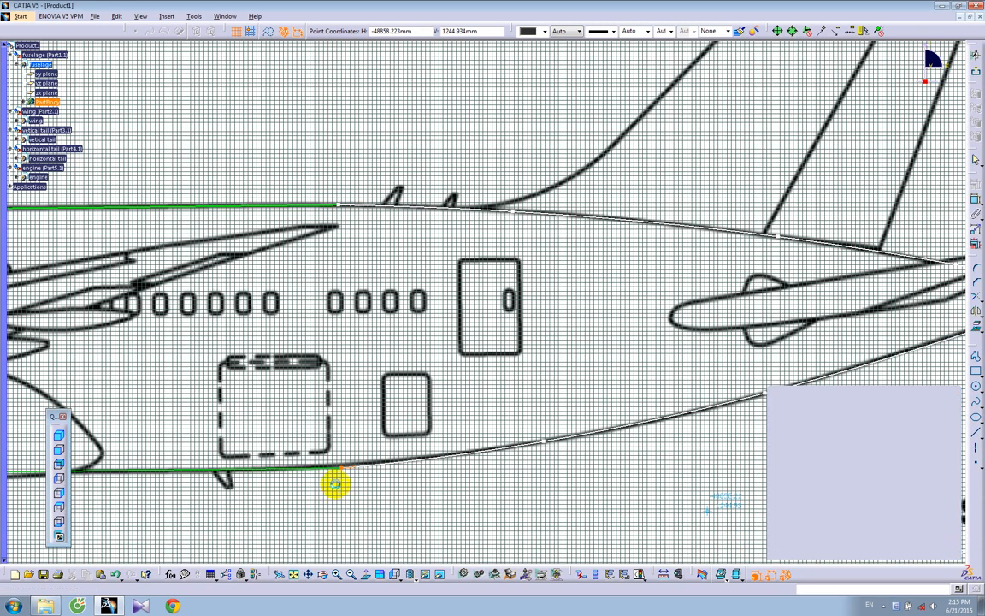
- Constrain the lower aft spline's start tangent coincident with the underside line, and nudge its second control point slightly rearward
click(332, 468)
click(974, 185)
click(908, 449)
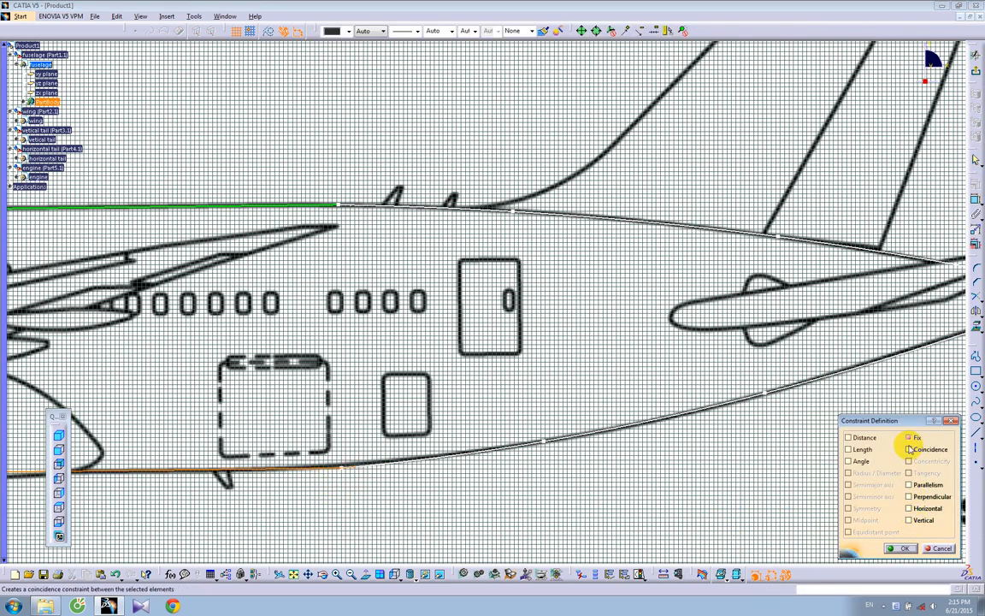
click(901, 548)
click(544, 443)
drag(544, 440, 548, 442)
- Constrain the upper aft spline's start tangent coincident with the fuselage roof line
mouse_move(781, 424)
middle_down()
mouse_move(719, 422)
mouse_move(782, 425)
middle_up()
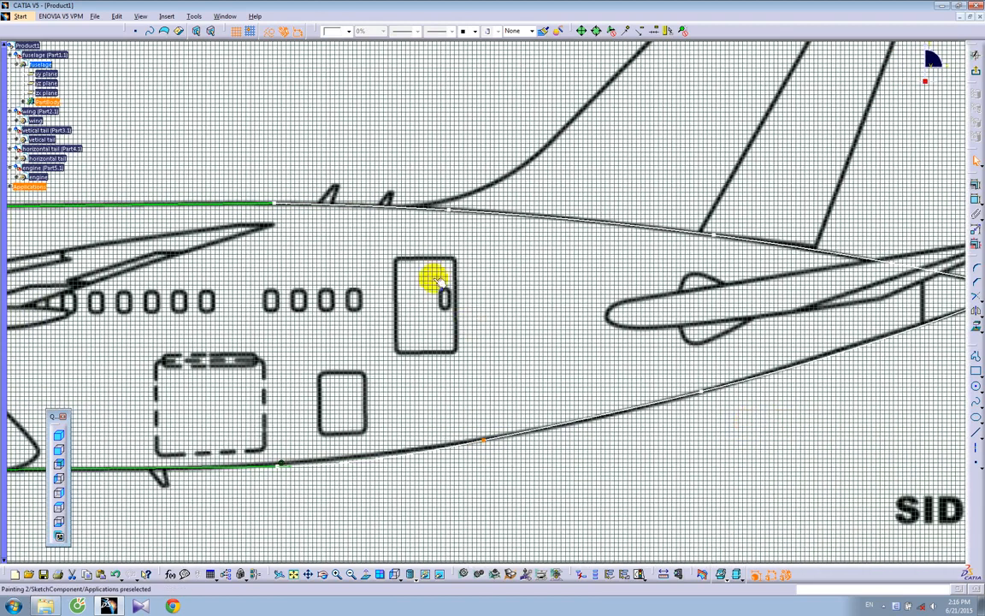
click(267, 205)
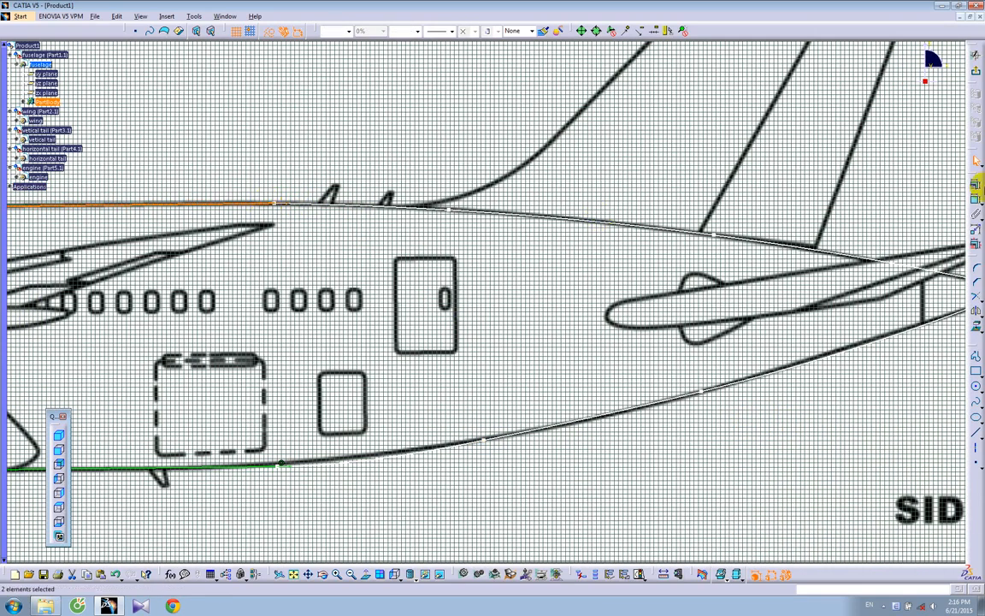
click(975, 180)
click(909, 449)
click(907, 548)
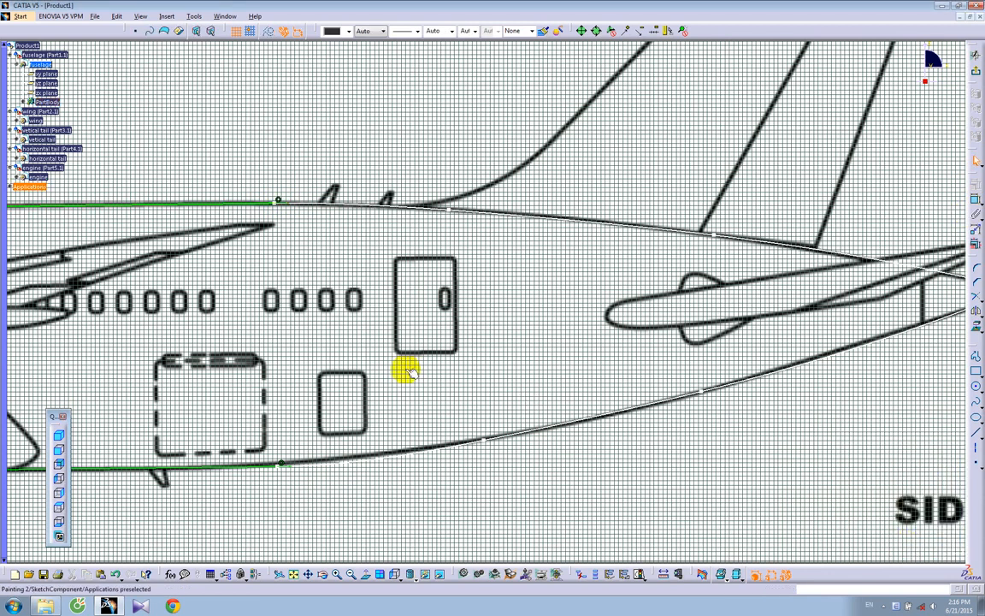
- Colour the upper and lower aft fuselage splines red
middle_drag(392, 382, 425, 331)
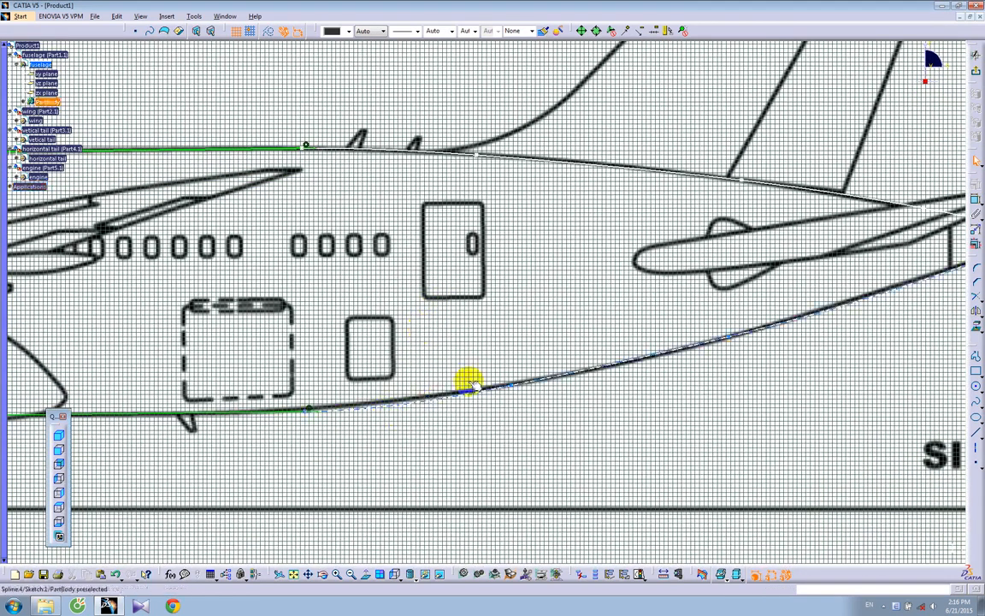
click(419, 399)
ctrl+click(410, 147)
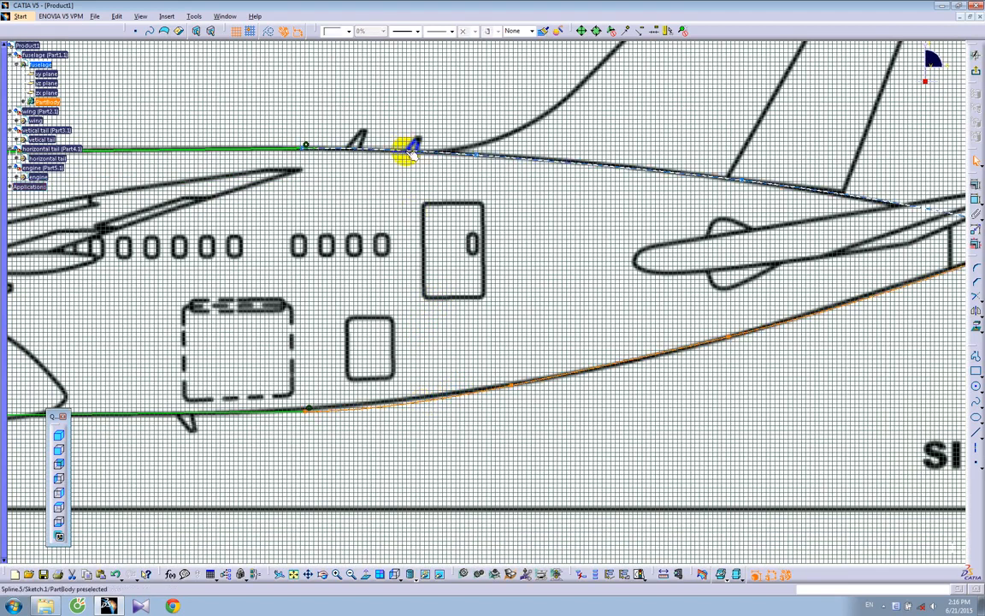
click(346, 32)
click(335, 163)
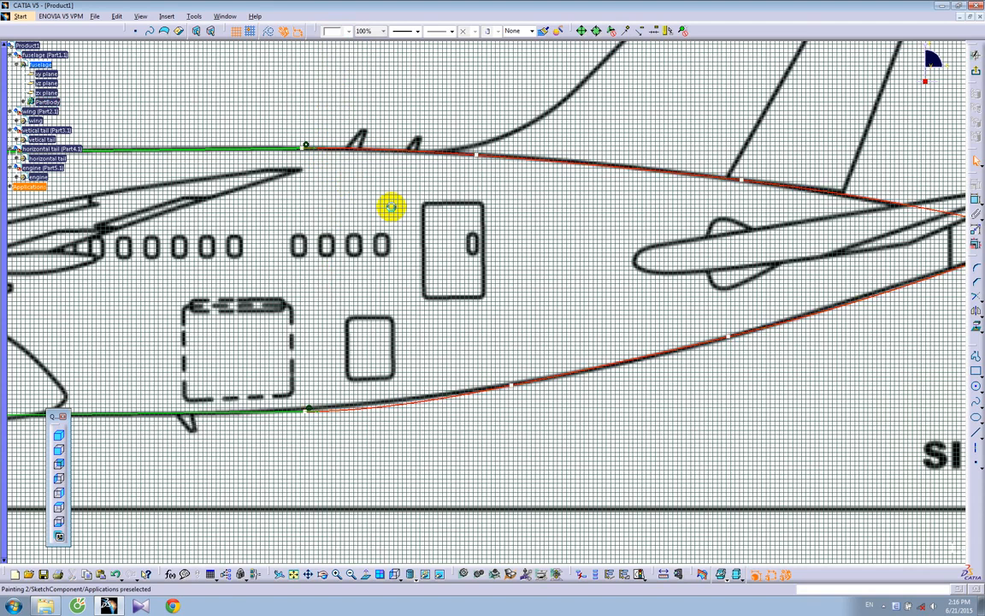
- Exit the fuselage side profile sketch and colour the whole sketch red
mouse_move(391, 205)
ctrl+middle_down()
mouse_move(384, 296)
mouse_move(290, 289)
mouse_move(301, 277)
mouse_move(538, 274)
ctrl+middle_up()
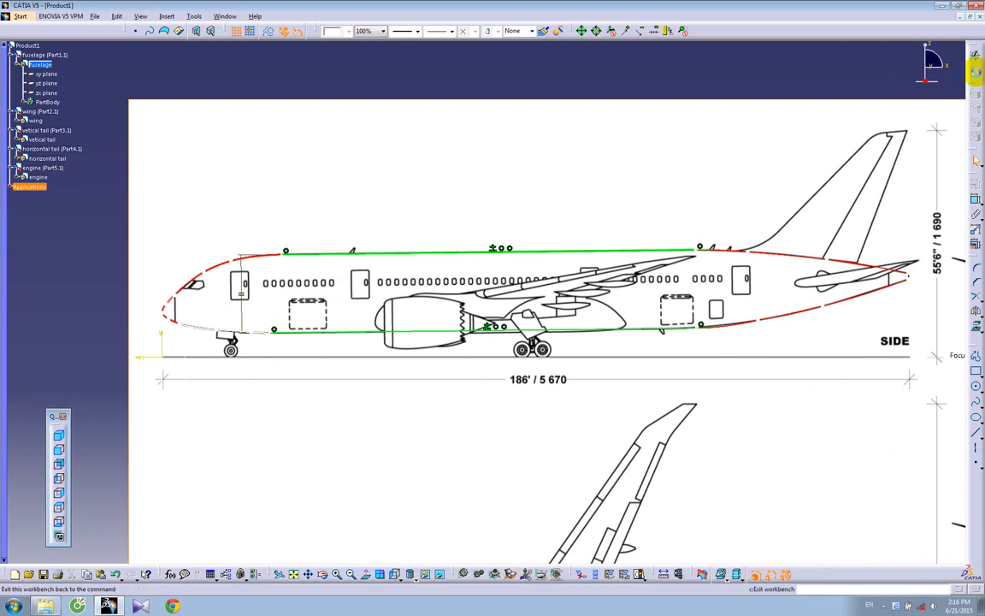
click(976, 72)
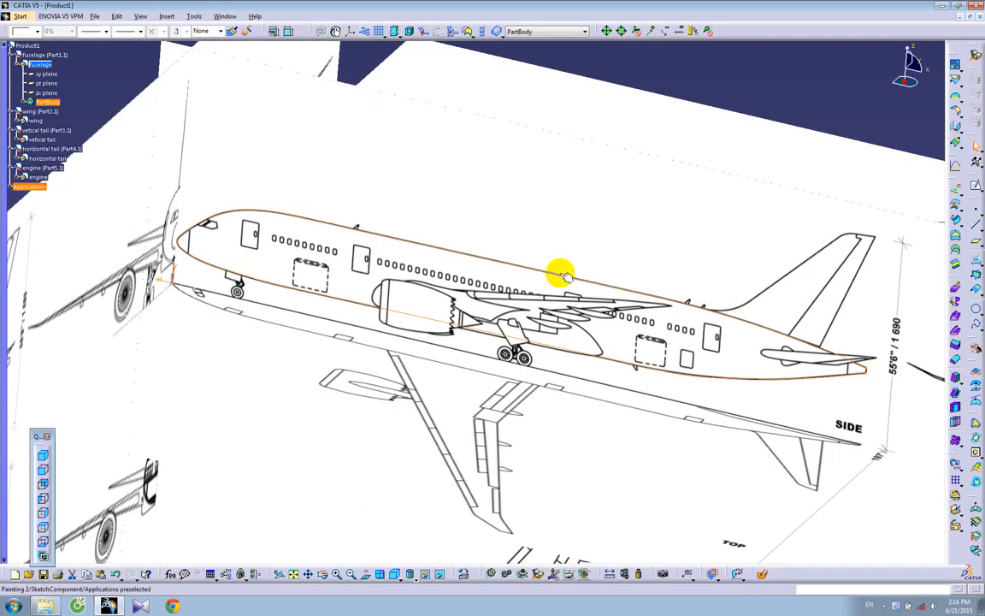
click(37, 32)
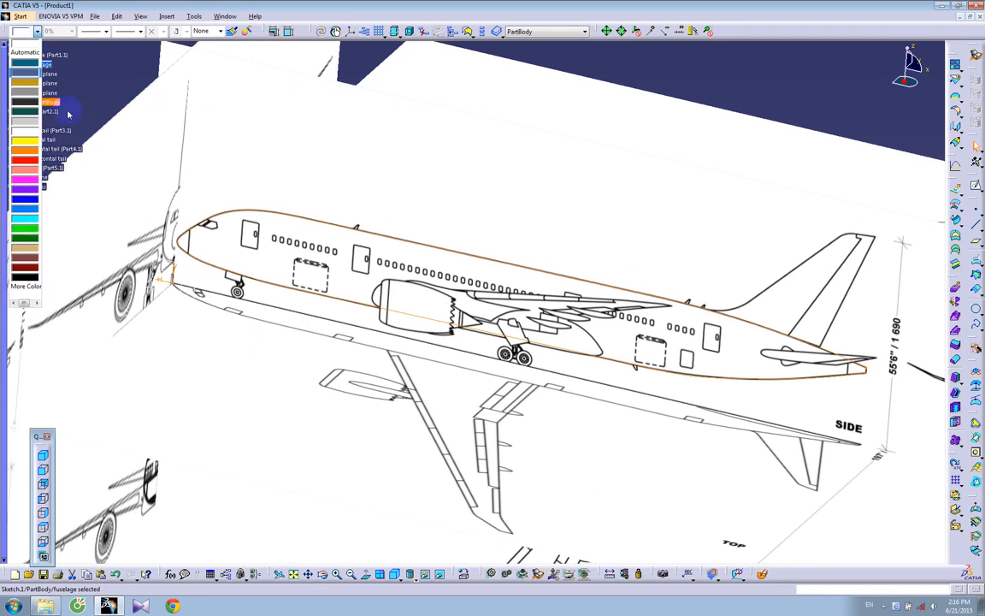
click(32, 160)
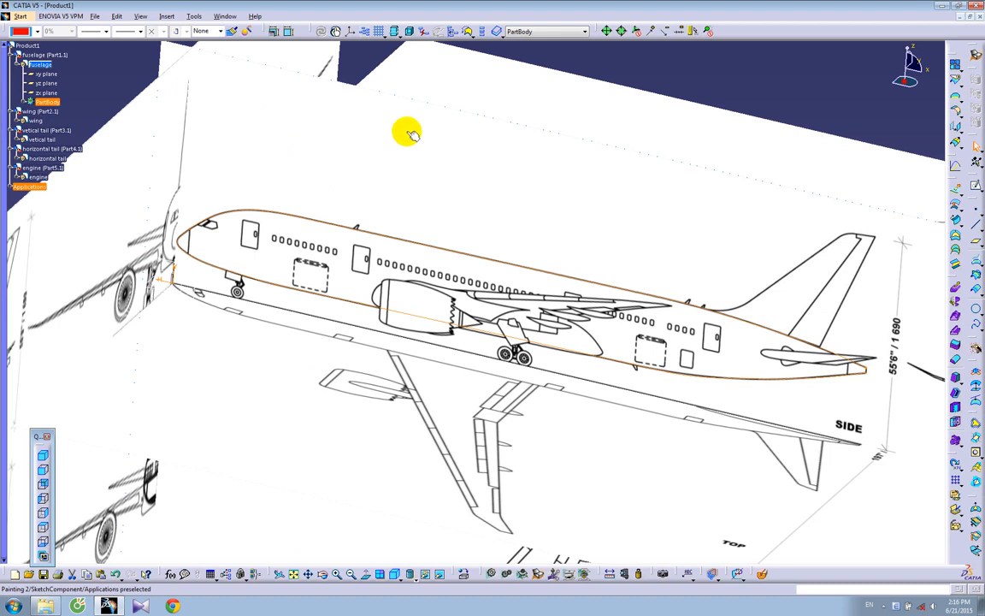
click(679, 67)
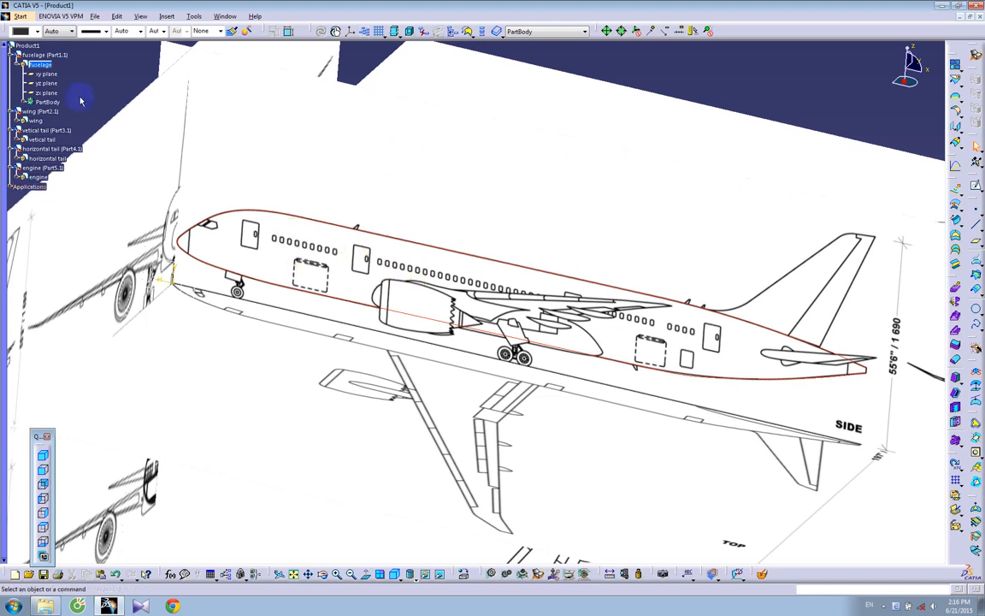
- Expand the fuselage part's PartBody in the specification tree to show its sketch
click(25, 102)
mouse_move(430, 219)
ctrl+middle_down()
mouse_move(746, 484)
mouse_move(528, 351)
mouse_move(582, 341)
mouse_move(558, 392)
mouse_move(538, 308)
ctrl+middle_up()
middle_drag(341, 387, 513, 403)
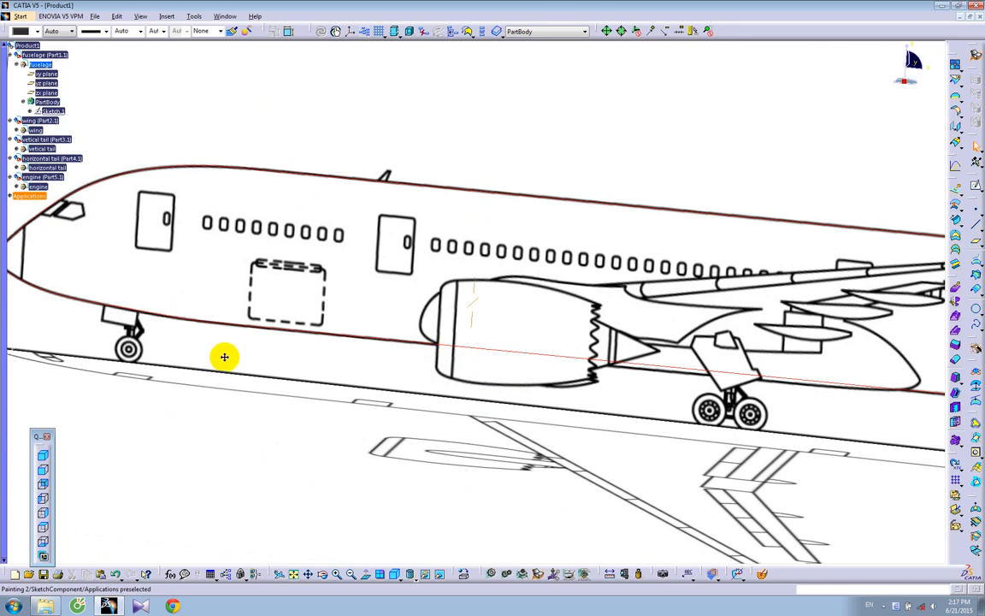
middle_drag(224, 356, 265, 356)
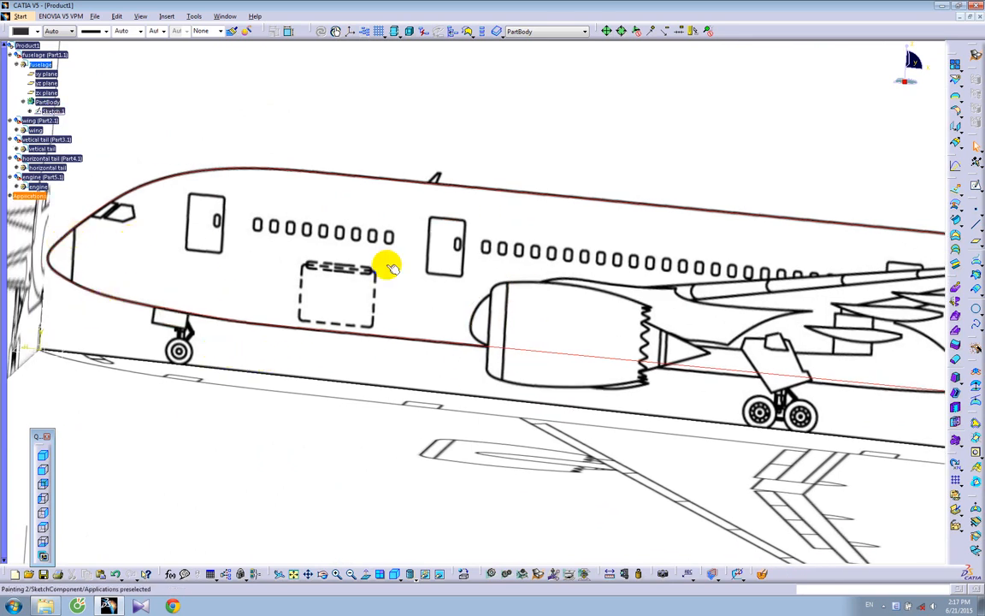
- Create a sketch on the fuselage's zx plane and try projecting the lower nose and belly curves of the side profile into it
ctrl+middle_drag(244, 197, 212, 259)
click(155, 310)
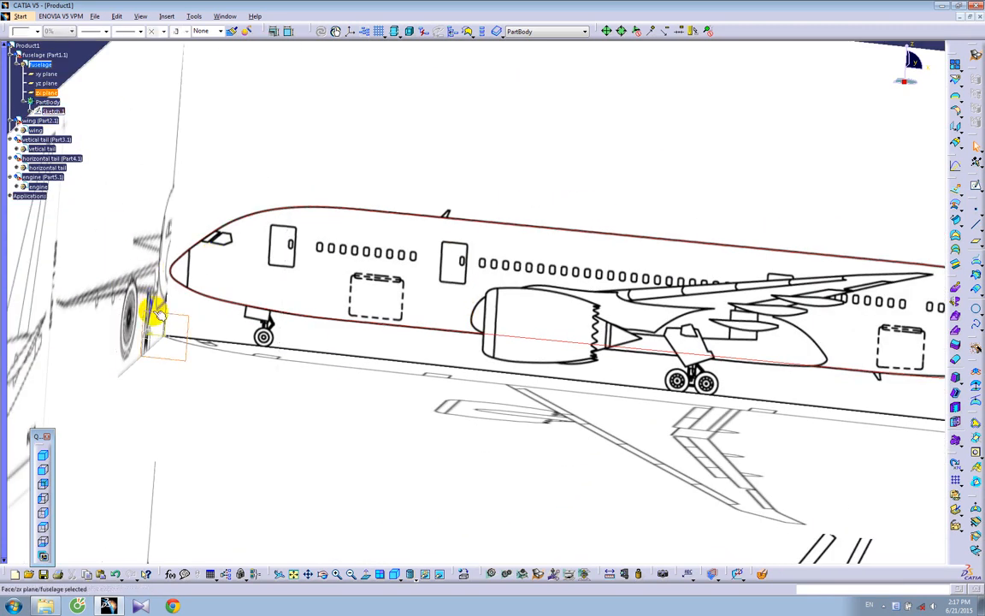
click(976, 187)
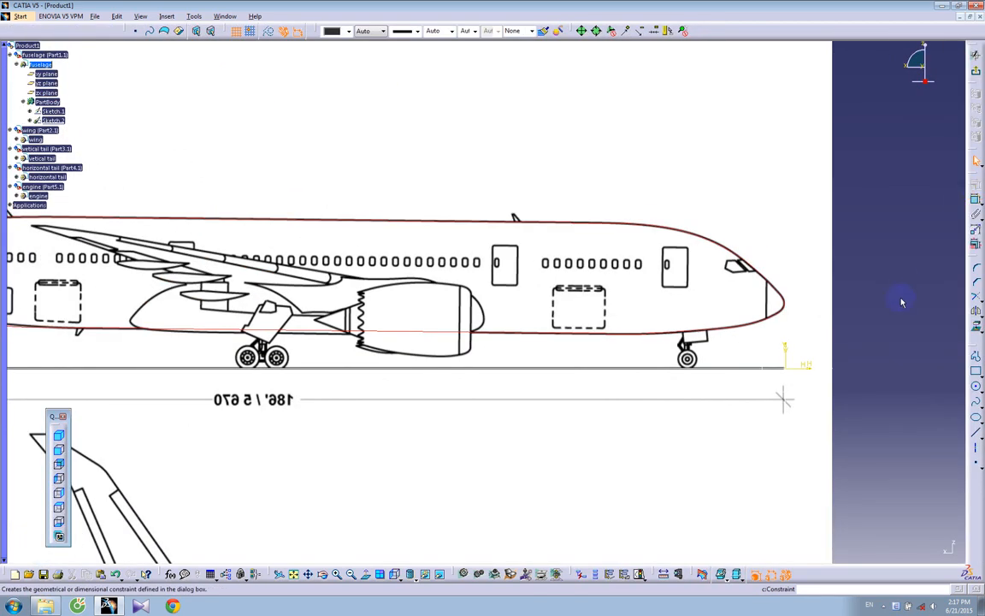
click(976, 329)
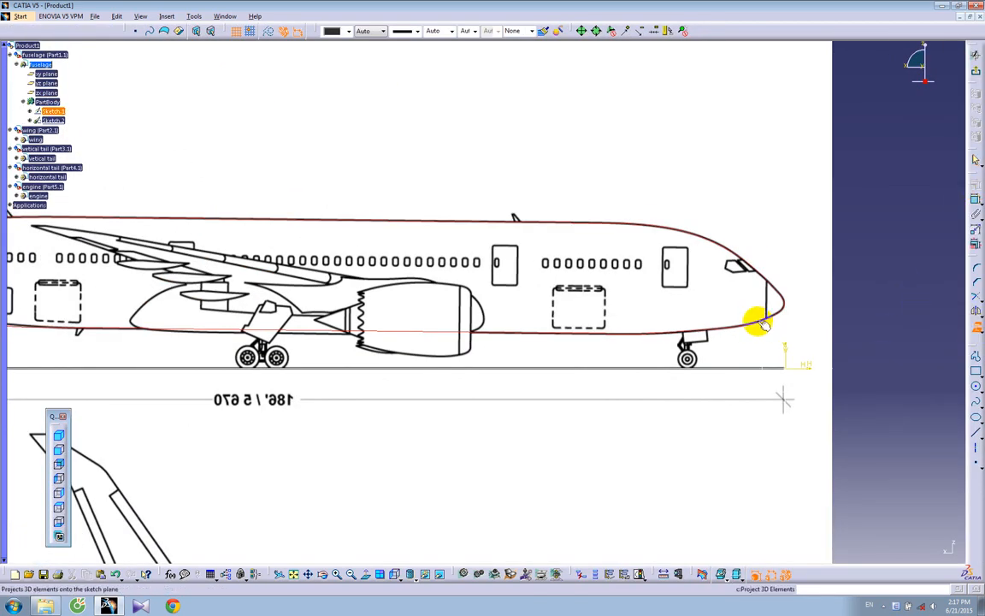
click(972, 313)
click(609, 336)
middle_drag(299, 330, 460, 334)
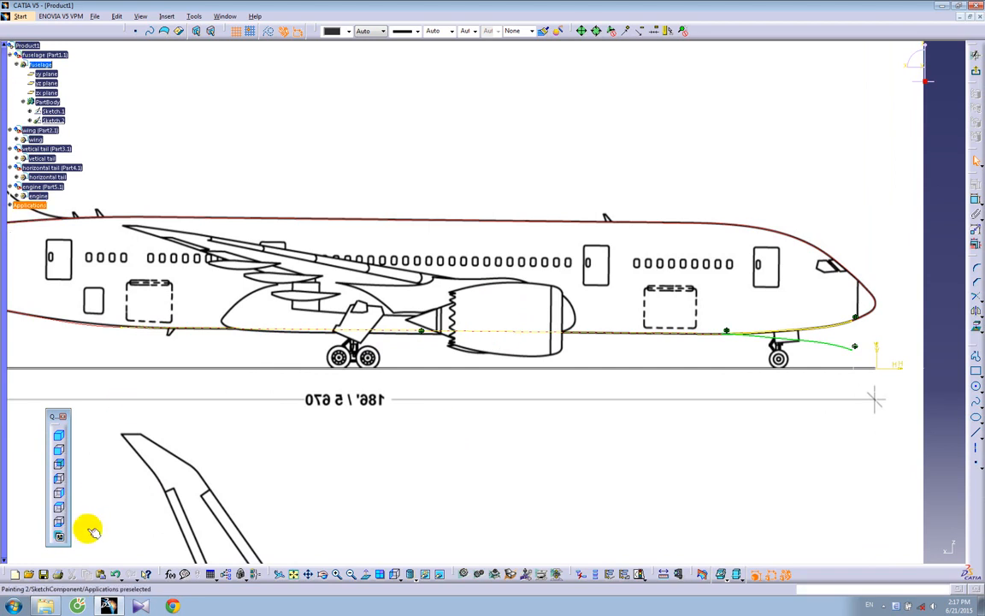
click(117, 576)
- Project the belly line and lower aft curve of the side profile into the zx-plane sketch, and exit it
click(975, 430)
click(976, 326)
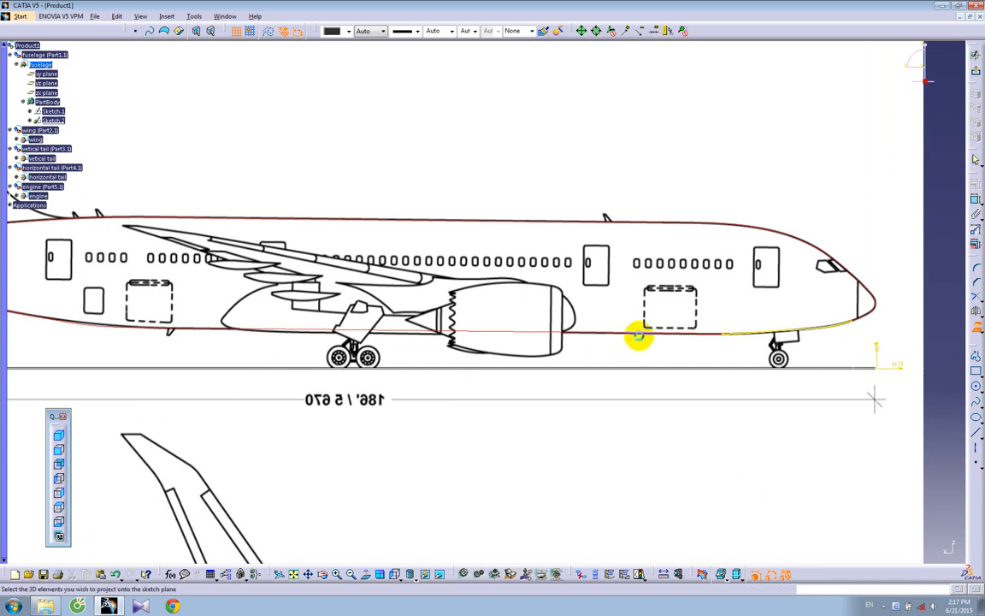
click(646, 333)
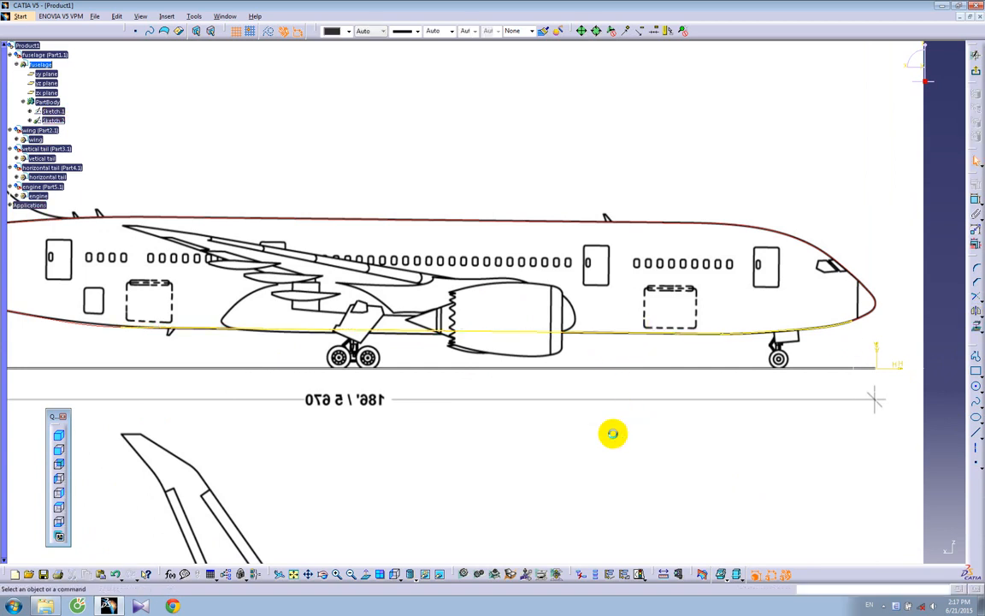
click(975, 328)
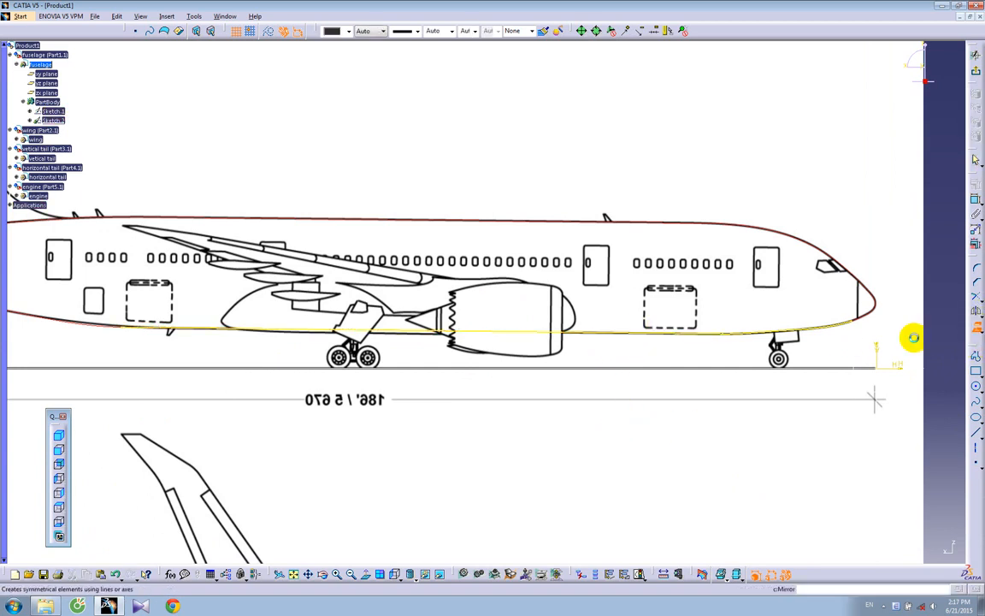
middle_drag(186, 398, 349, 408)
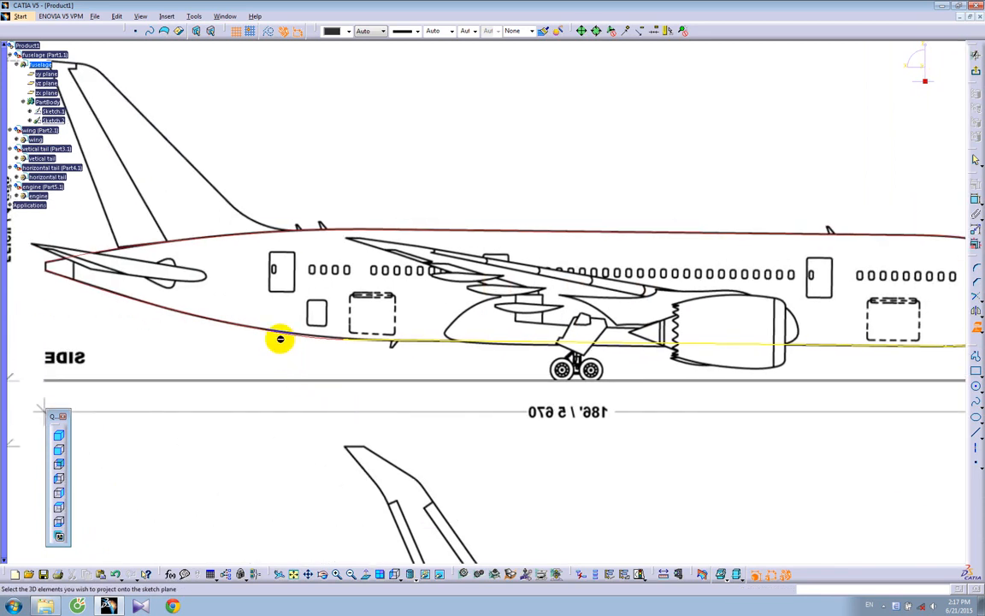
click(414, 401)
middle_drag(719, 329, 567, 347)
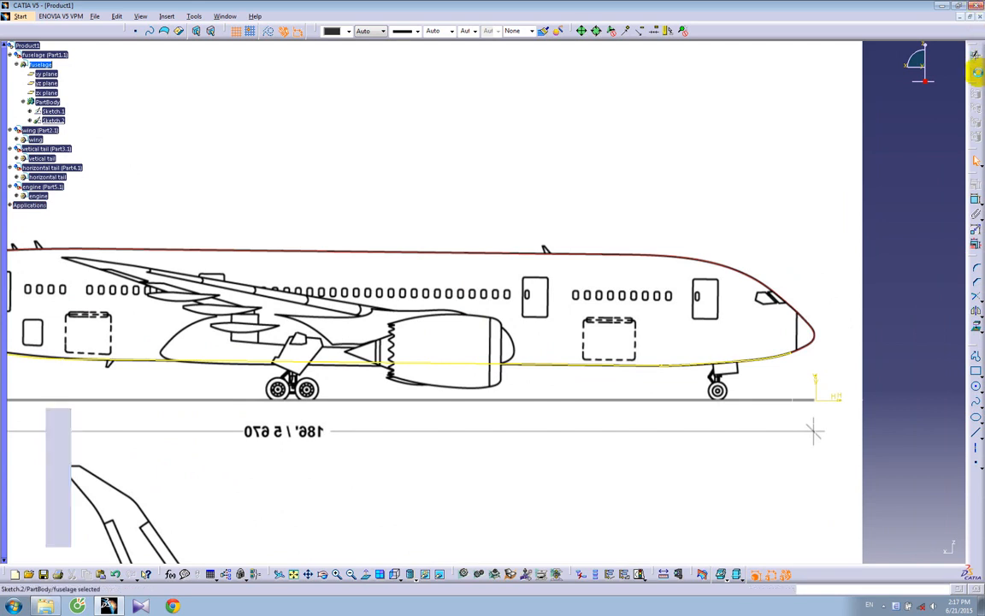
click(976, 73)
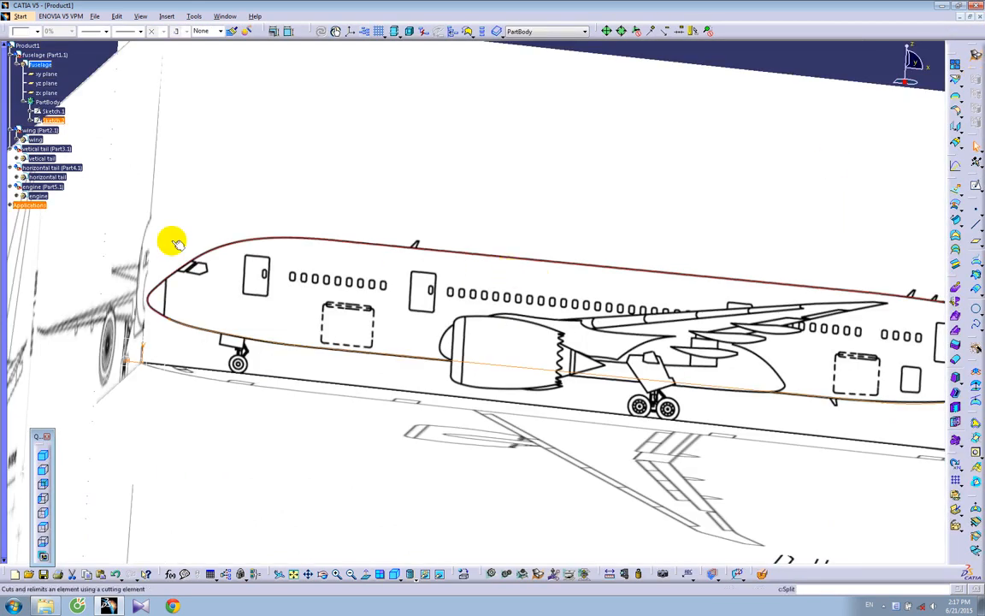
- Remove the lower fuselage curves from Sketch.1, keeping the upper profile, and delete the dependent Sketch.2
double_click(56, 110)
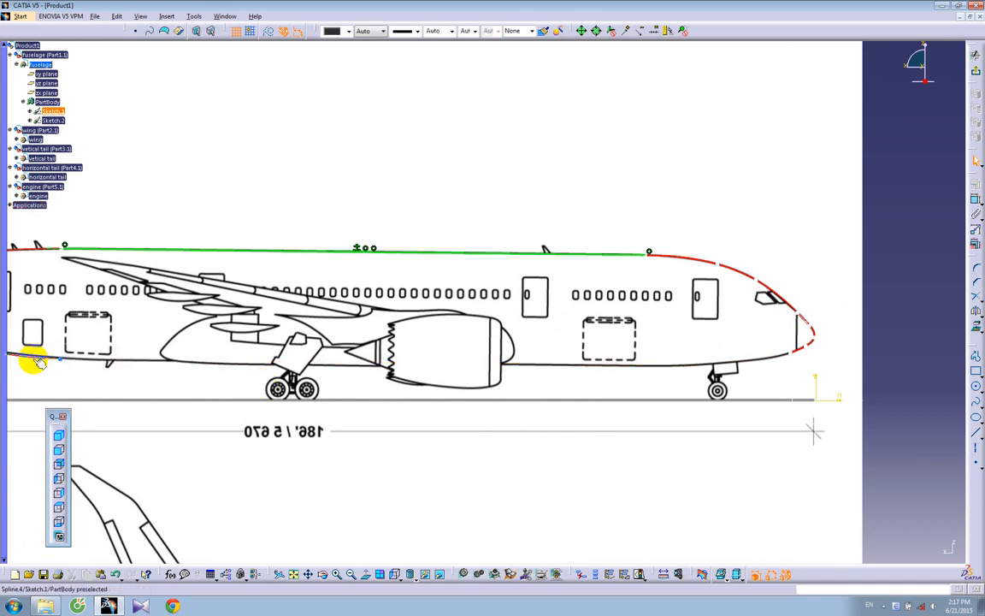
click(976, 72)
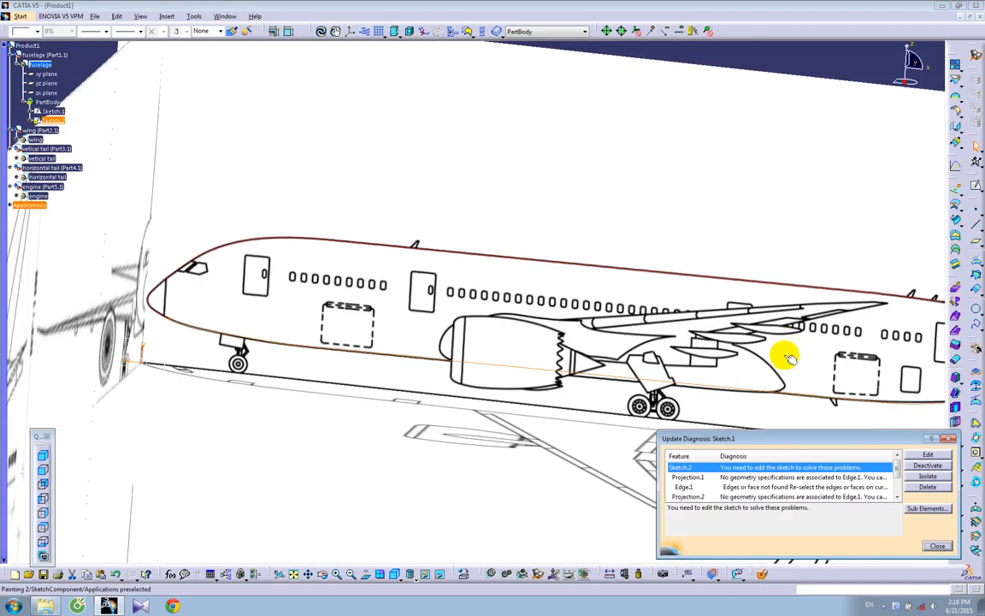
click(929, 486)
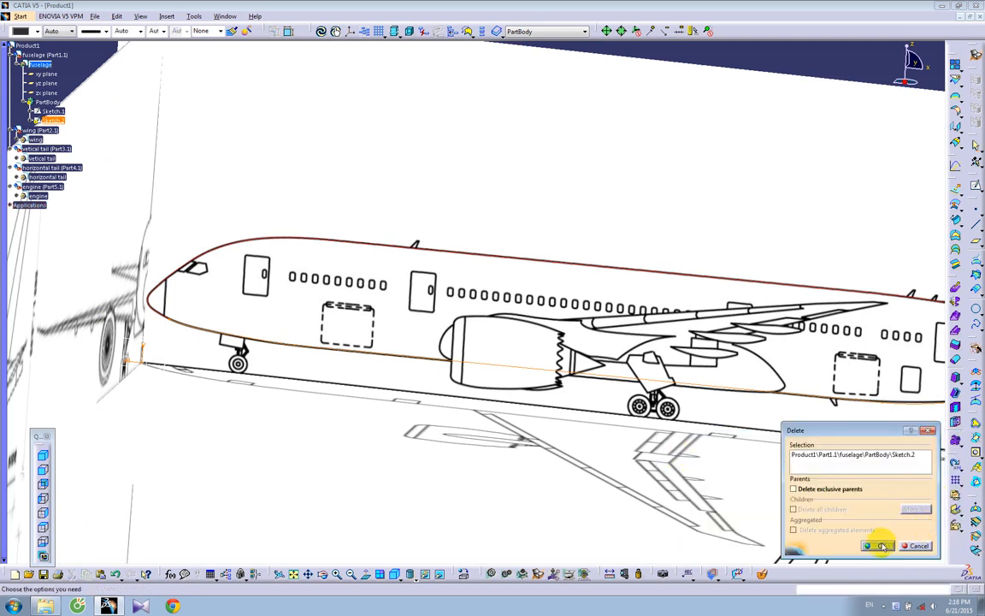
click(881, 546)
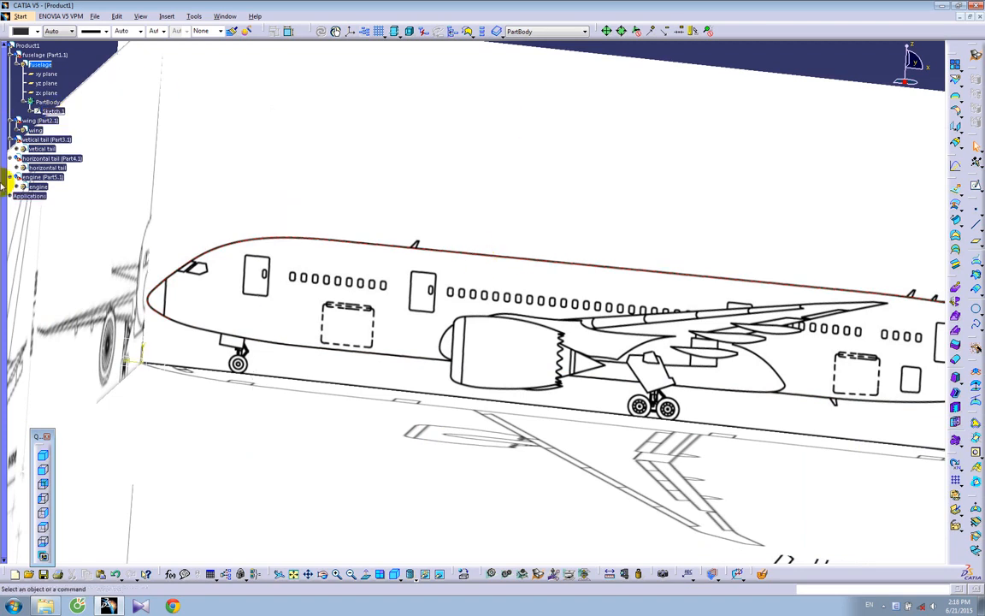
- Create a new sketch on the fuselage's zx plane and trace the forward belly with a four-point spline from the lower nose
click(134, 344)
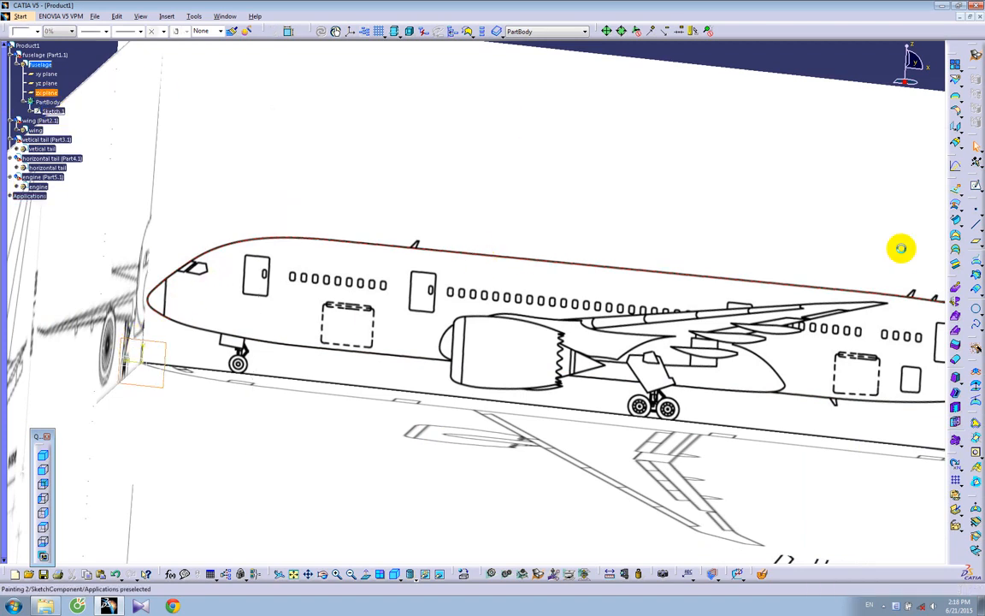
click(973, 188)
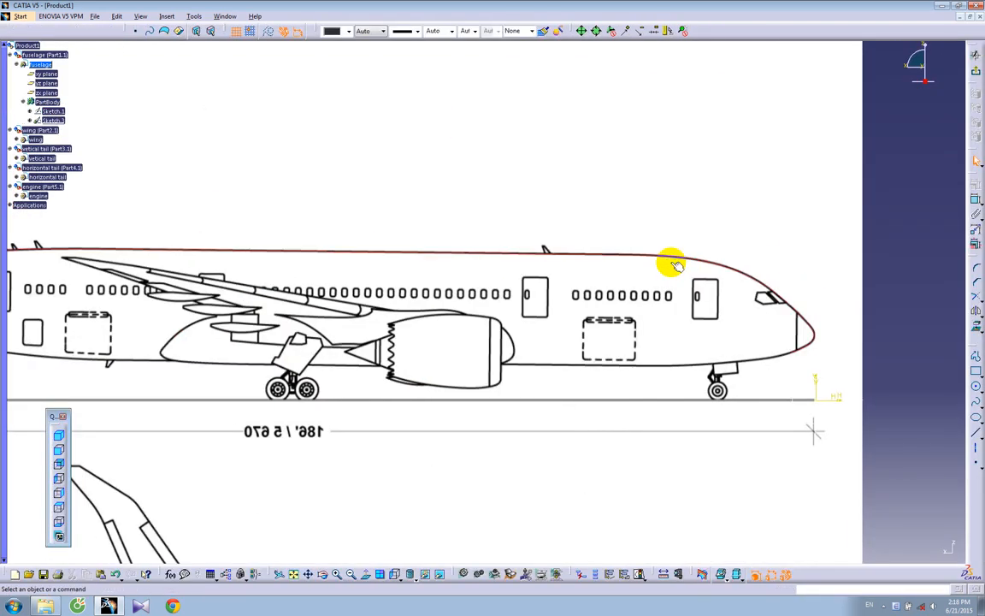
mouse_move(828, 380)
middle_down()
mouse_move(747, 317)
mouse_move(717, 311)
mouse_move(708, 274)
middle_up()
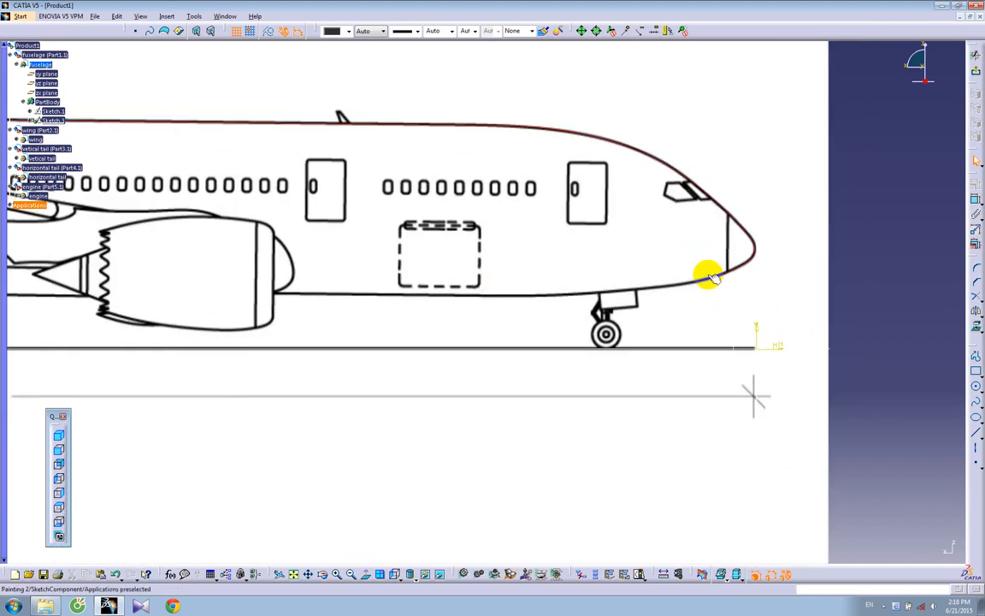
click(976, 389)
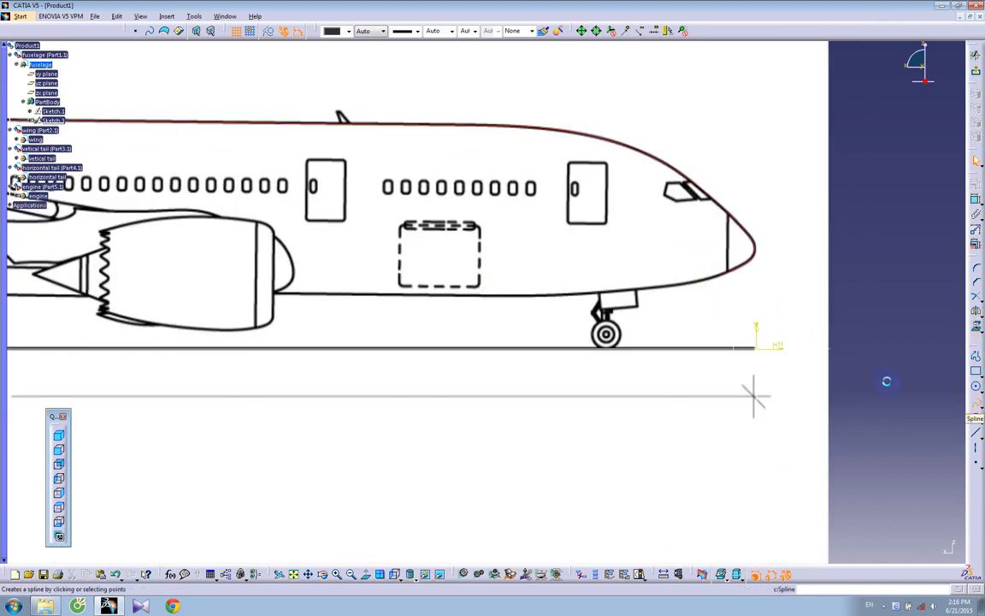
click(715, 279)
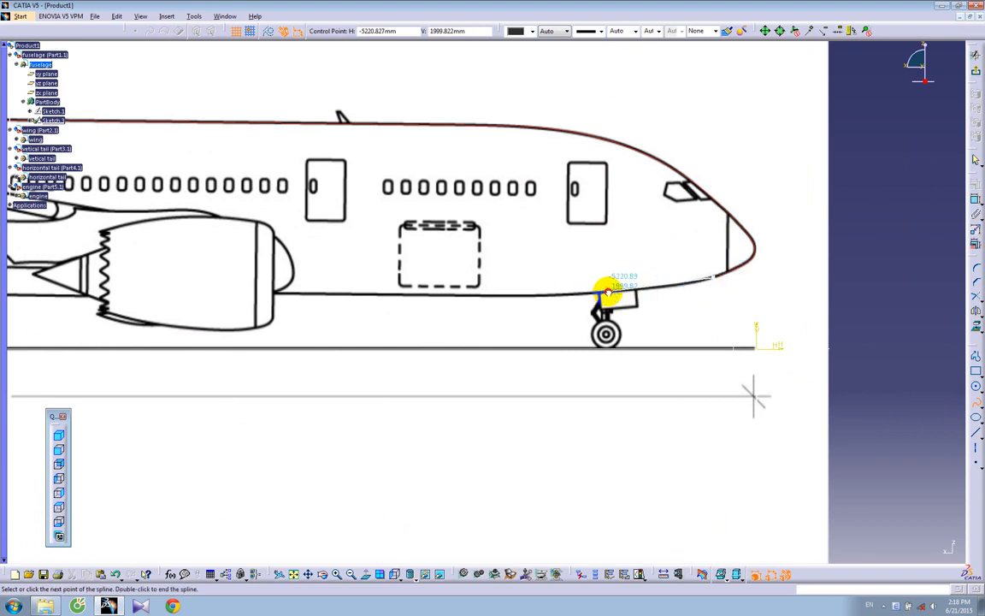
click(607, 292)
click(523, 296)
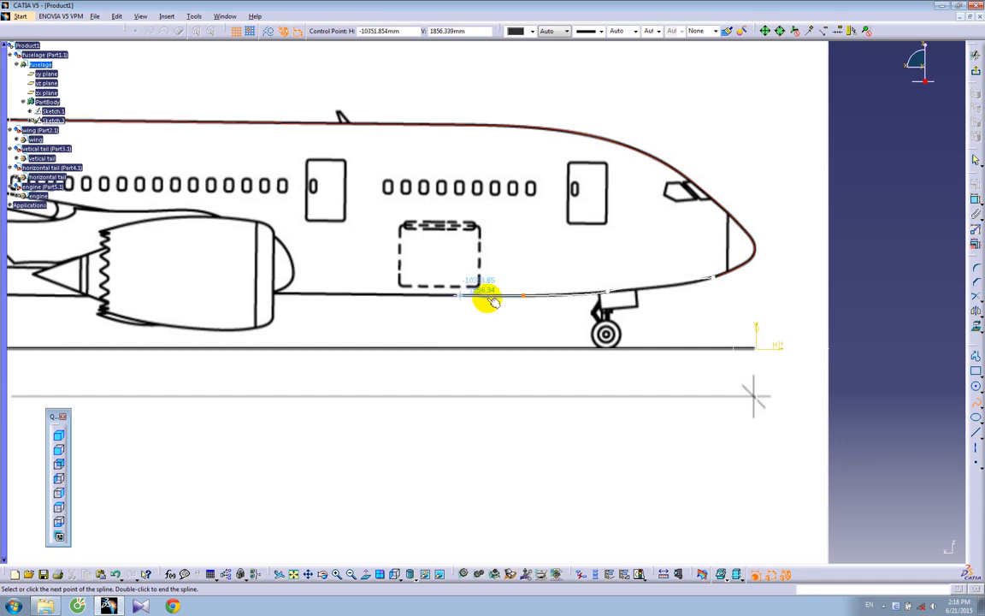
double_click(490, 301)
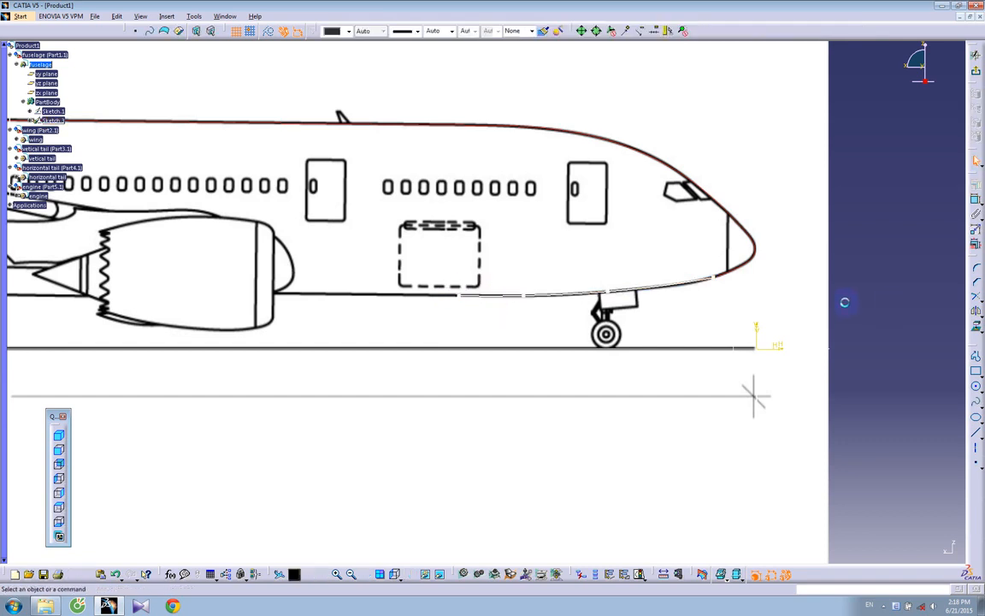
- Constrain the forward belly spline's start point coincident with the lower end of the nose profile
click(975, 205)
click(710, 282)
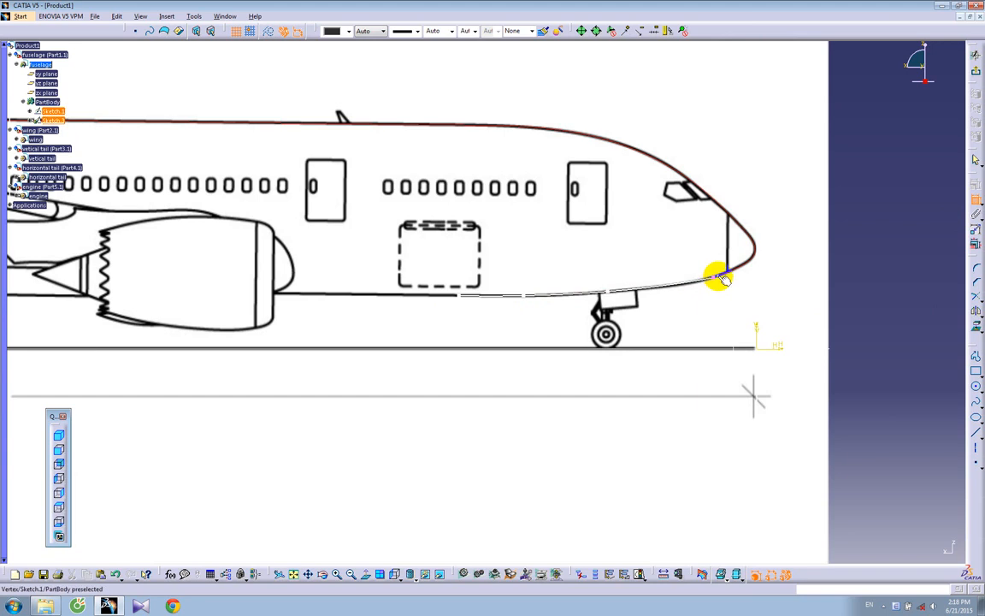
click(721, 278)
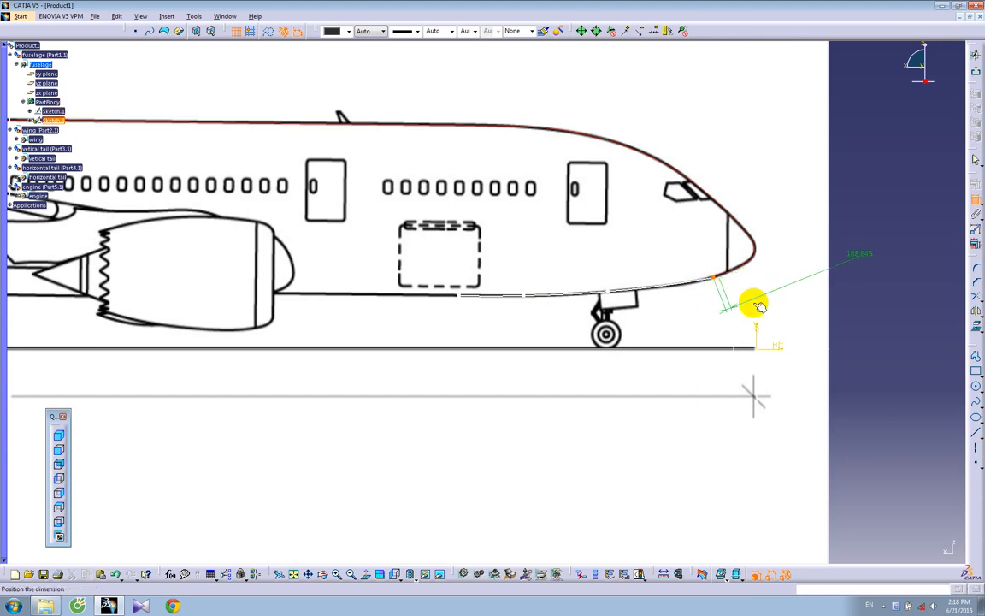
right_click(754, 308)
click(776, 424)
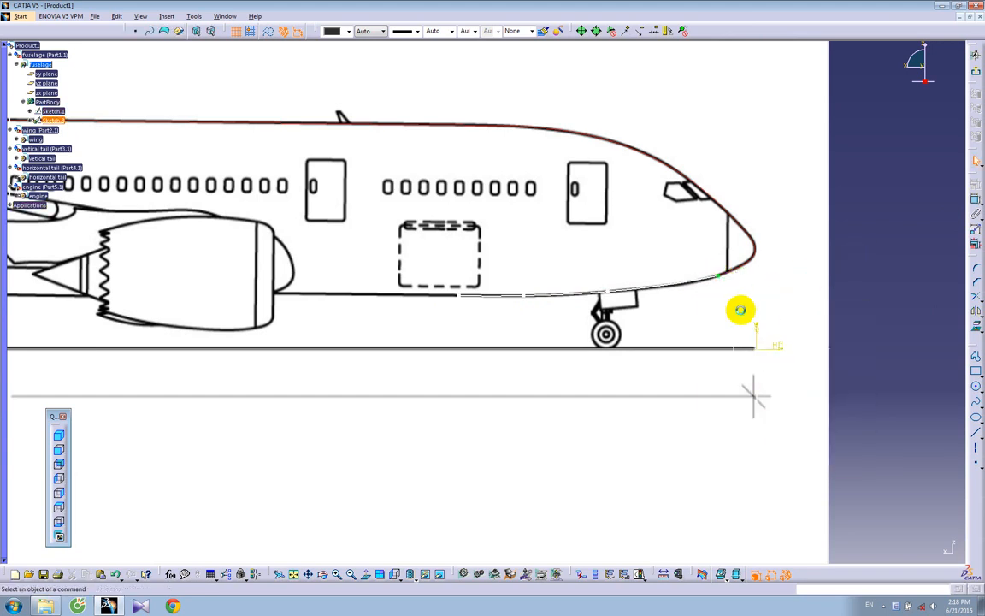
- Impose tangency at the forward belly spline's first control point and constrain it tangent to the nose profile curve
mouse_move(756, 315)
middle_down()
mouse_move(651, 321)
mouse_move(638, 287)
mouse_move(681, 286)
middle_up()
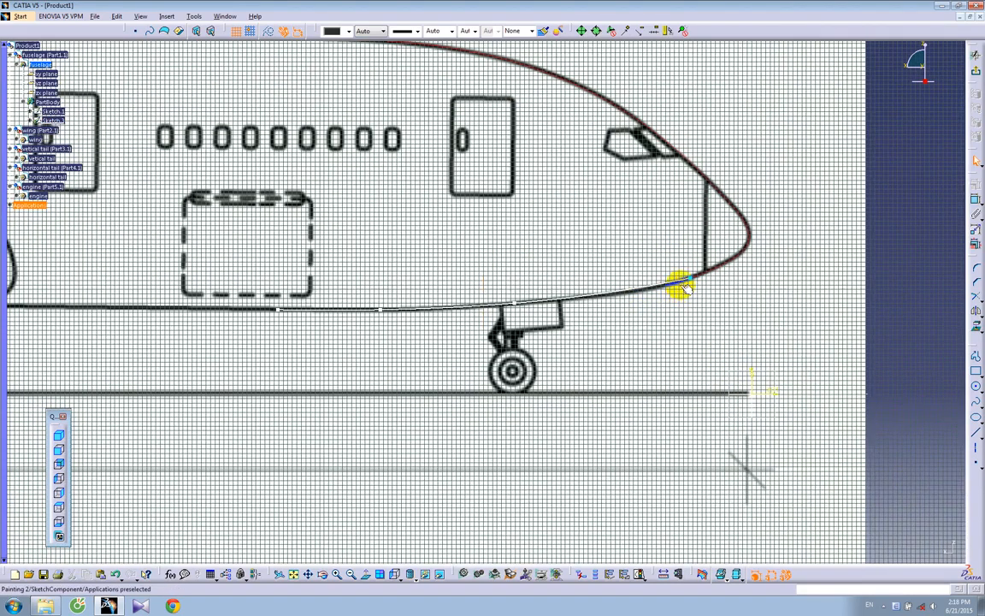
double_click(682, 288)
click(778, 516)
click(902, 548)
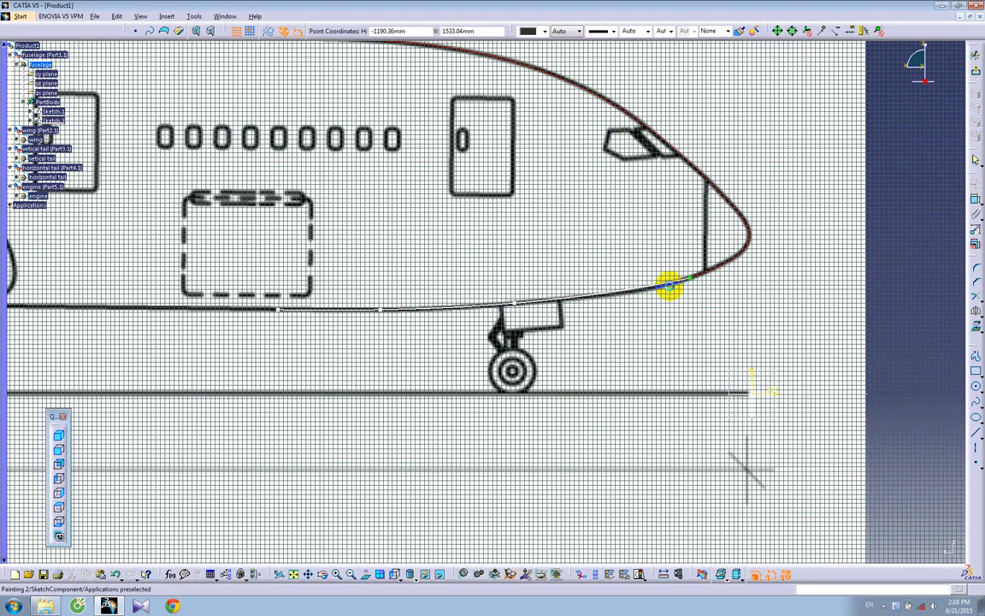
click(976, 182)
click(910, 473)
click(901, 548)
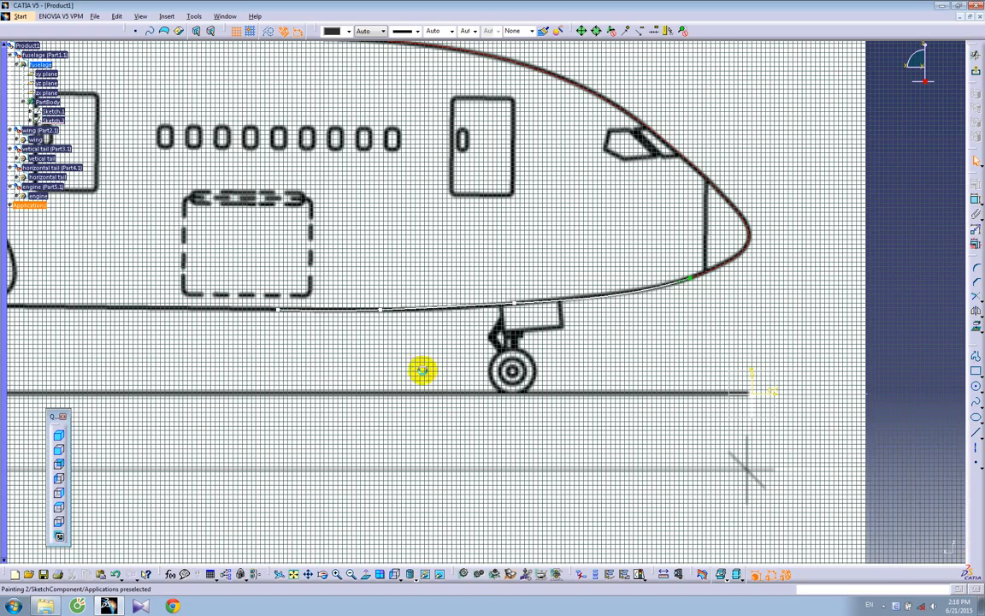
- Draw a belly line about 28,538 mm long from the forward spline's end to where the aft fuselage starts curving upward
middle_drag(444, 368, 638, 366)
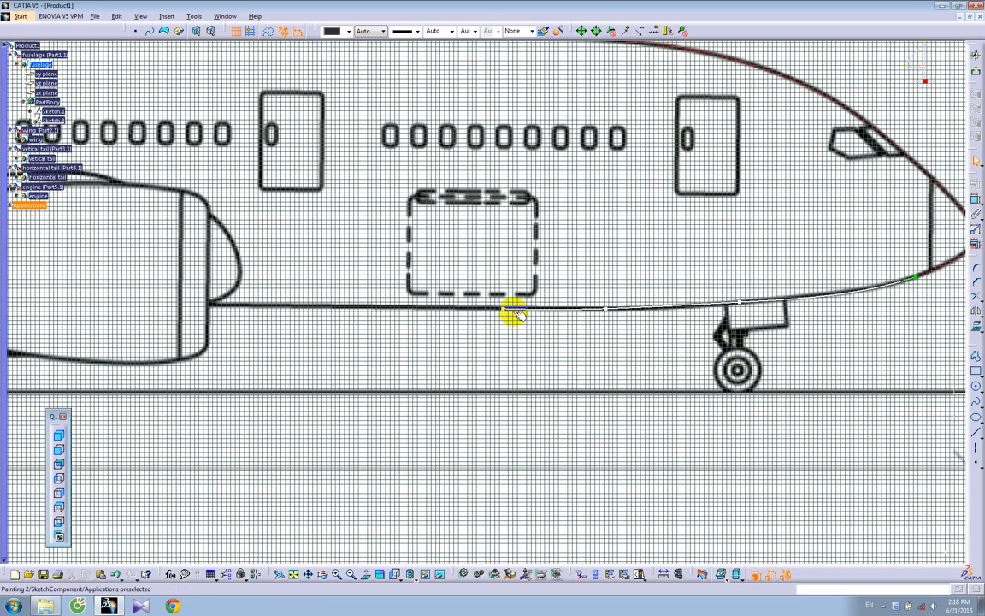
click(976, 432)
click(503, 309)
middle_drag(301, 312, 622, 356)
mouse_move(428, 321)
middle_down()
mouse_move(732, 293)
mouse_move(676, 288)
middle_up()
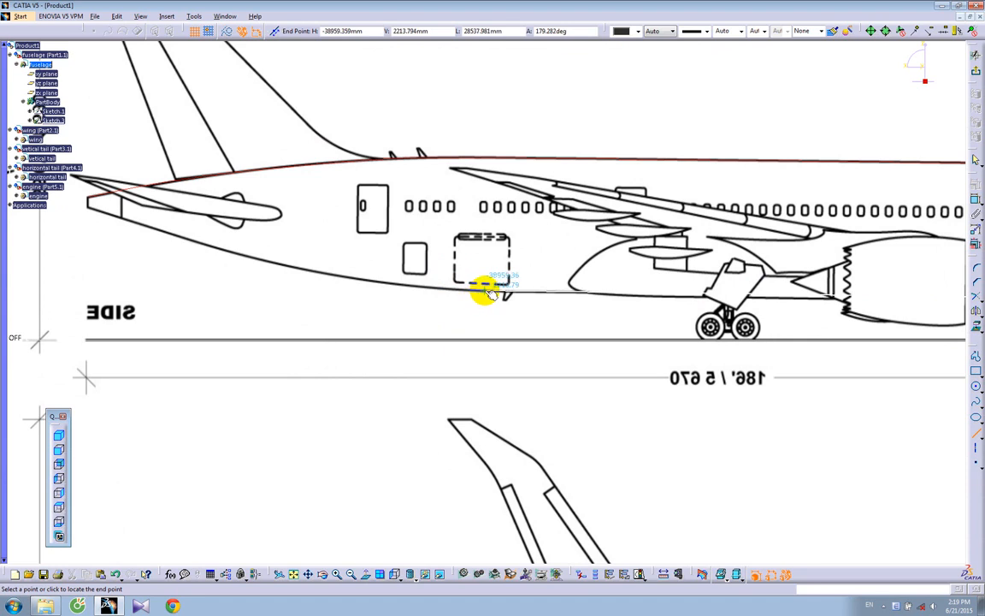
click(485, 293)
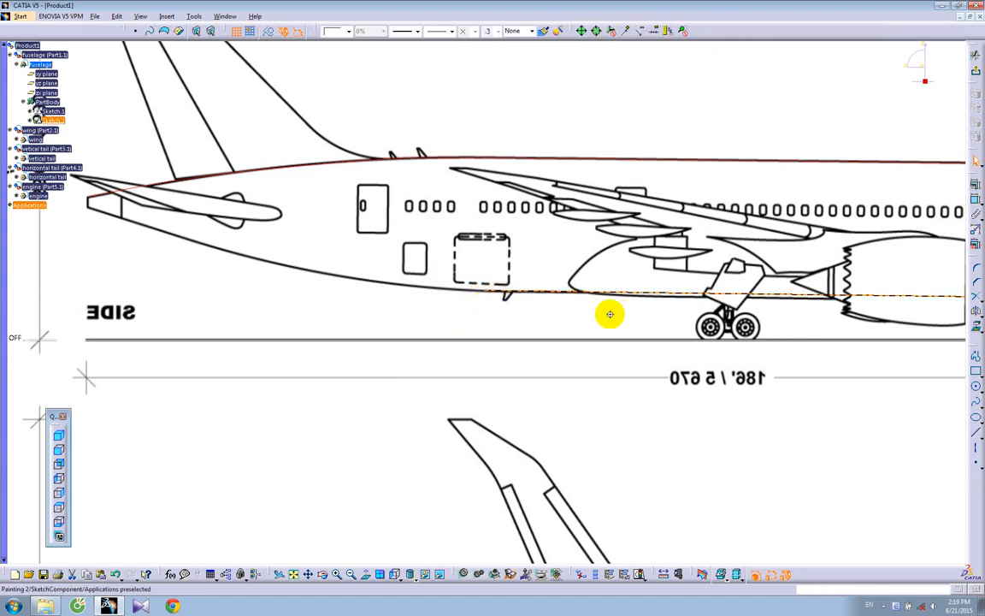
- Apply a Fix constraint to the belly line
middle_drag(631, 315, 186, 314)
click(976, 184)
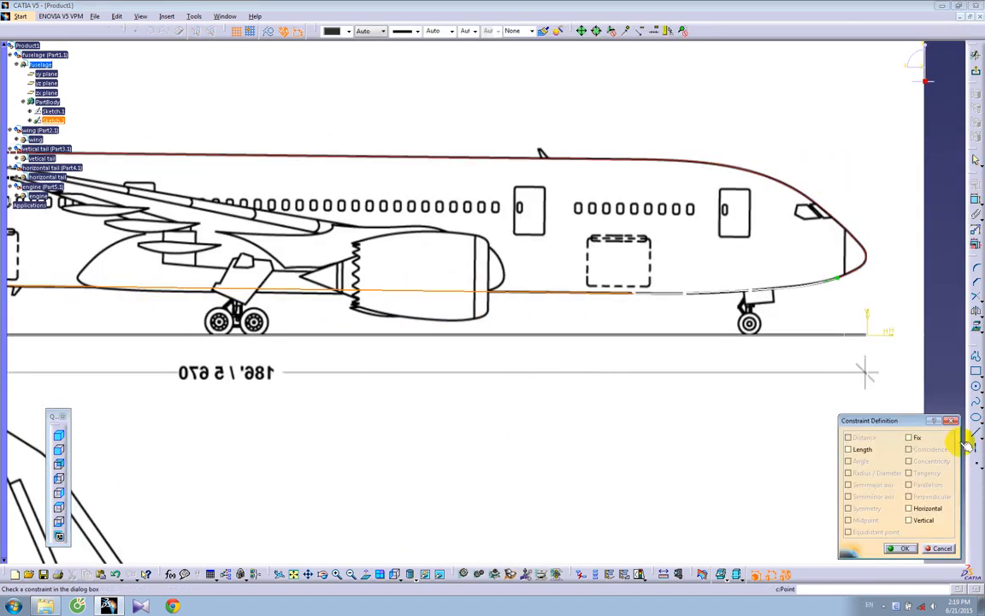
click(910, 438)
click(907, 549)
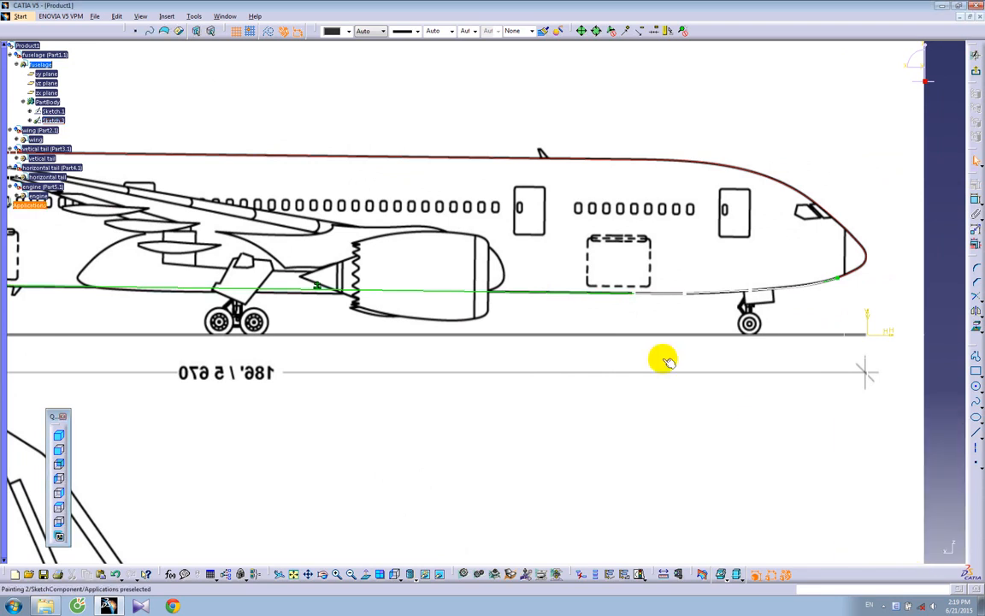
- Impose tangency at CtrlPoint.4 of the forward belly spline, where it meets the belly line
double_click(657, 294)
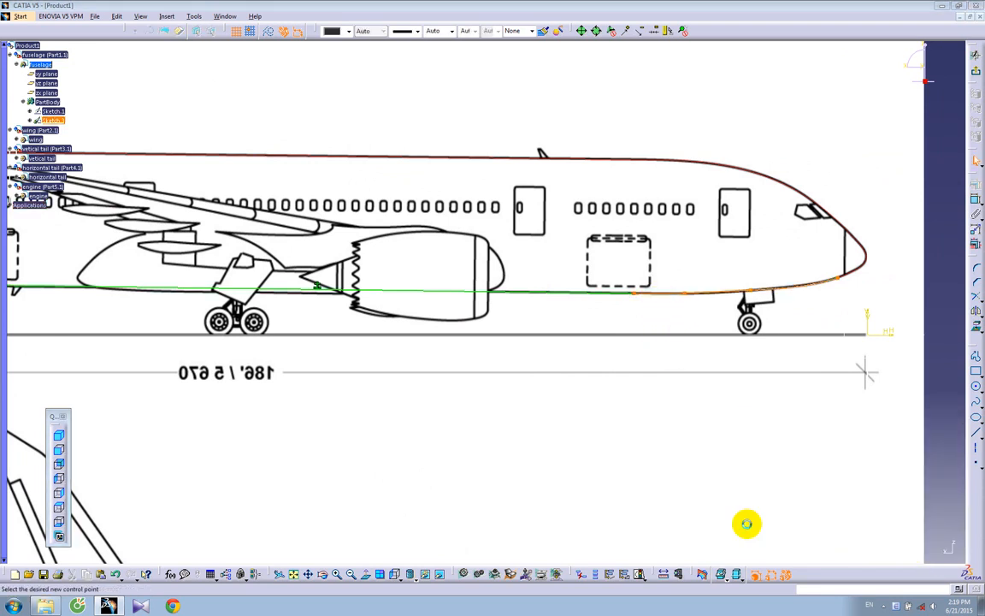
click(791, 450)
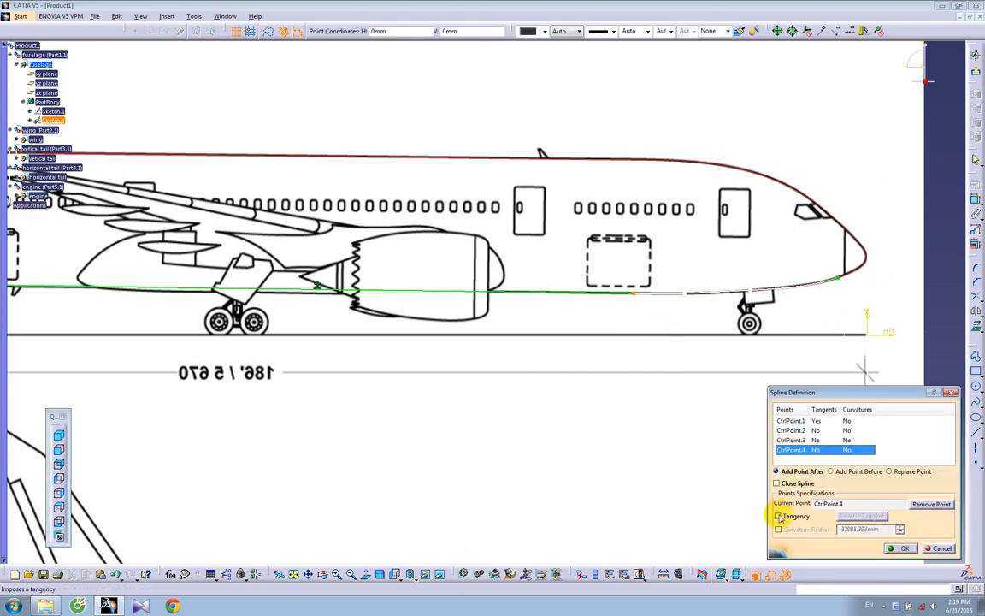
click(904, 547)
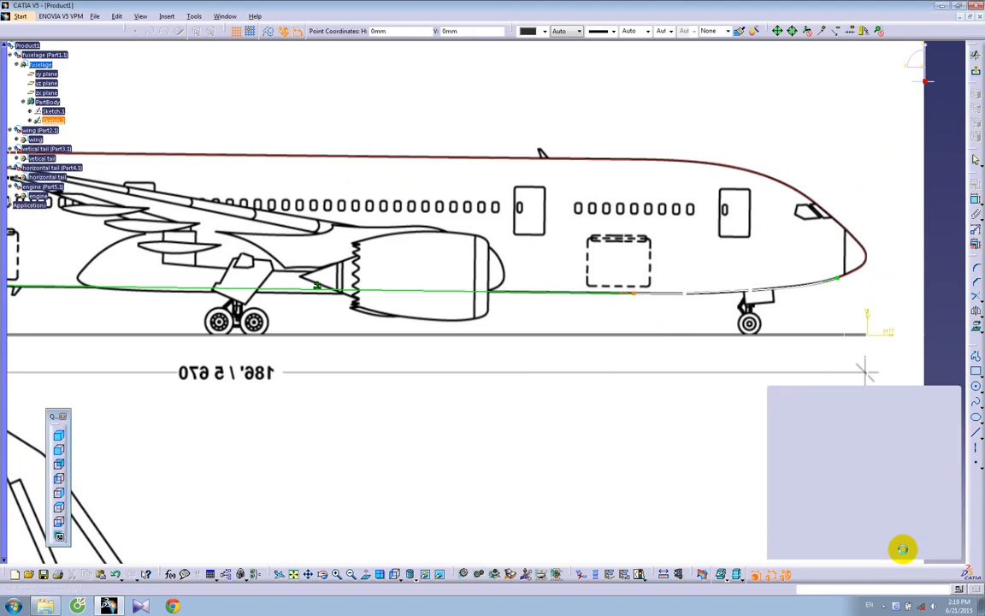
- Constrain the tangent at the forward belly spline's rear end to be coincident with the belly line
click(629, 292)
mouse_move(582, 356)
middle_down()
mouse_move(572, 357)
mouse_move(561, 307)
mouse_move(581, 184)
middle_up()
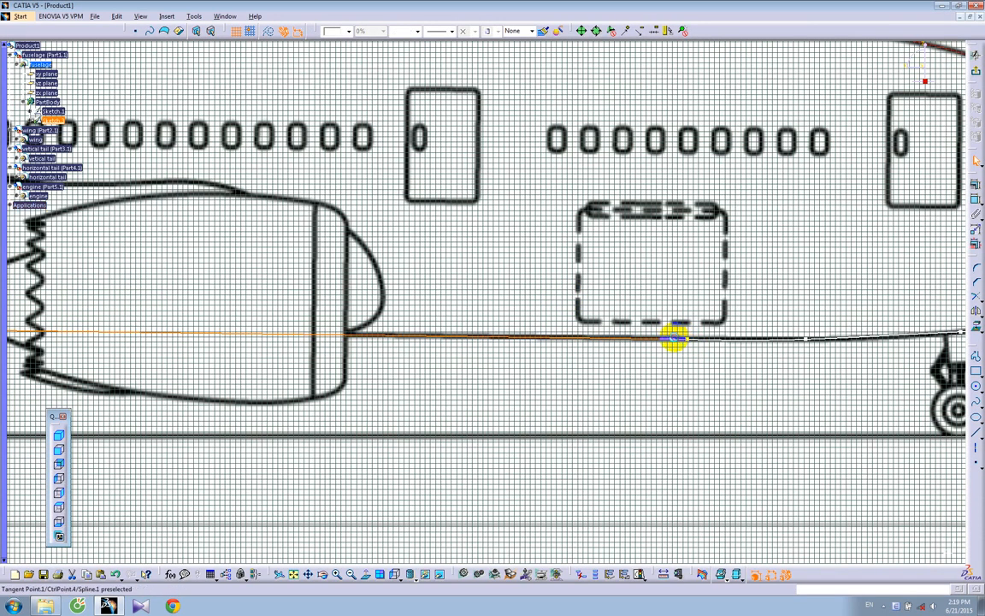
click(976, 152)
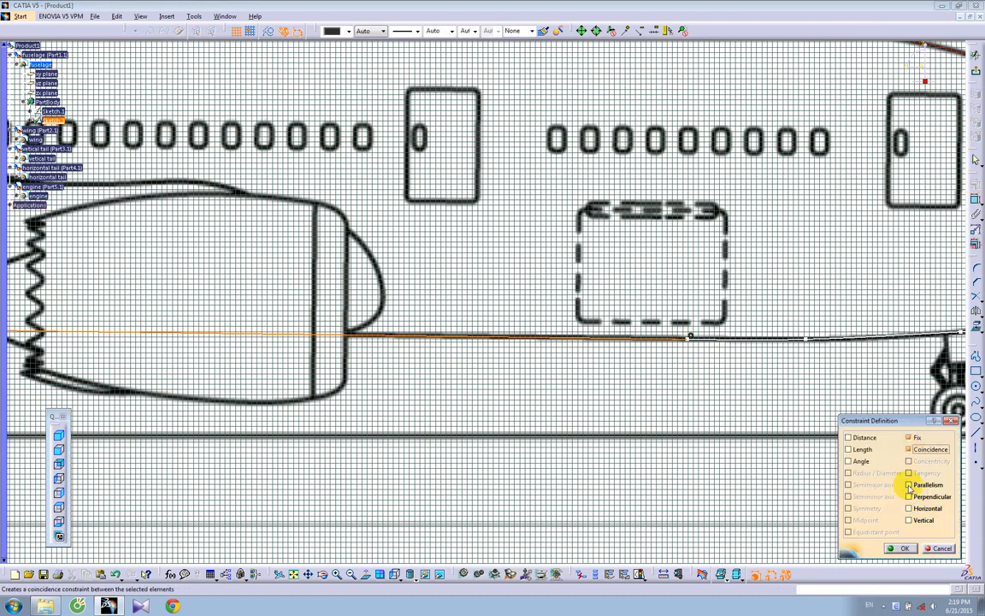
click(898, 547)
- Draw a four-point spline along the aft belly from the belly line's rear end to the tail cone's lower corner at about H -56,623, V 5,884 mm
mouse_move(759, 449)
middle_down()
mouse_move(737, 434)
mouse_move(766, 385)
mouse_move(870, 385)
middle_up()
mouse_move(275, 332)
middle_down()
mouse_move(600, 376)
mouse_move(607, 368)
middle_up()
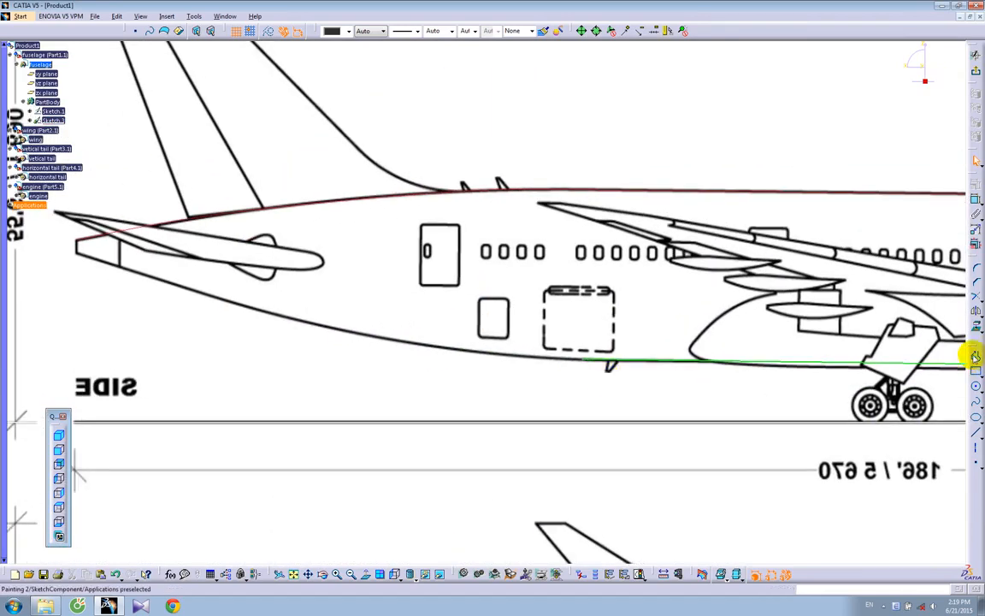
click(975, 402)
click(583, 360)
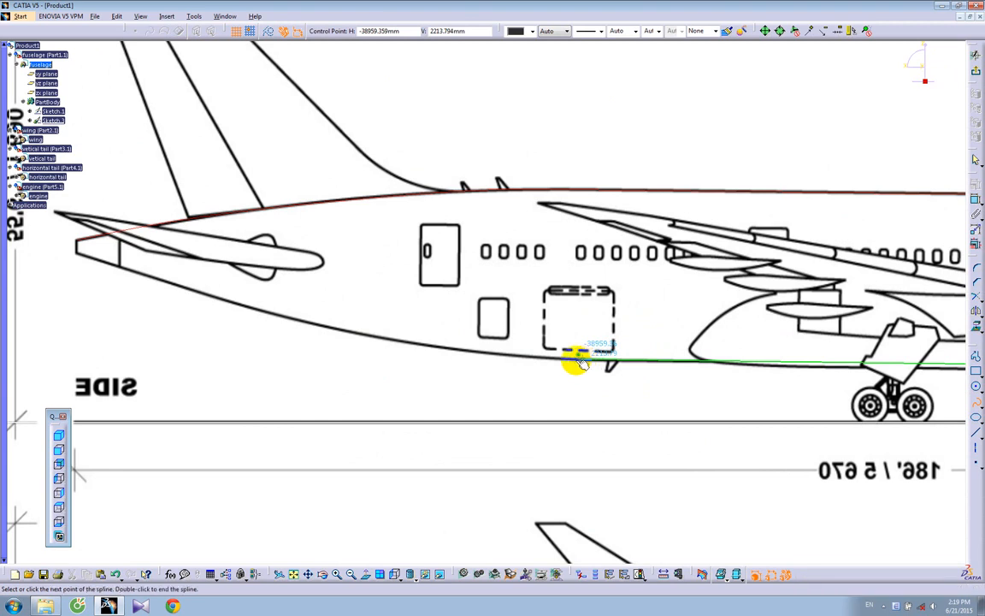
click(426, 345)
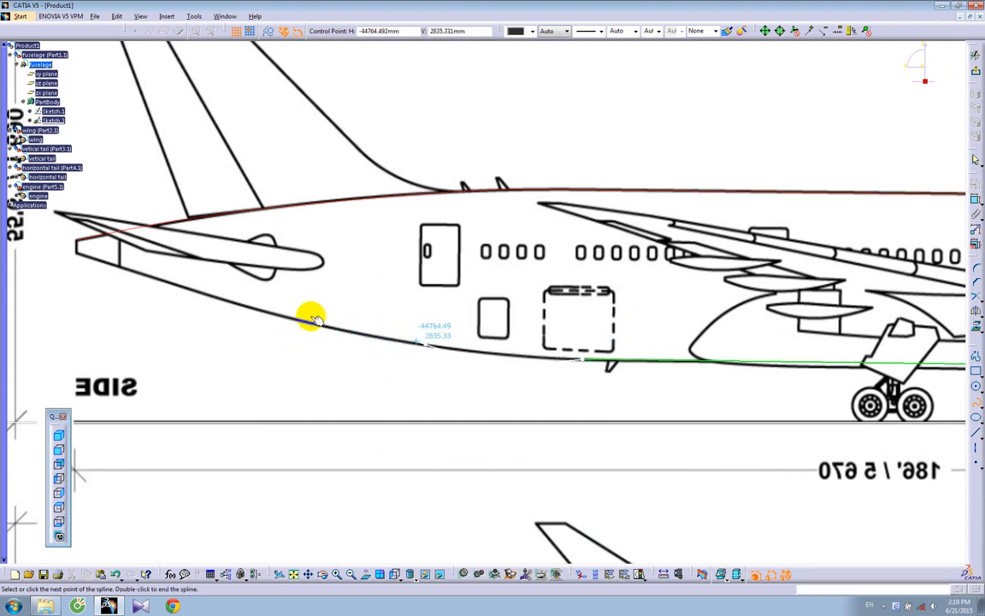
click(236, 303)
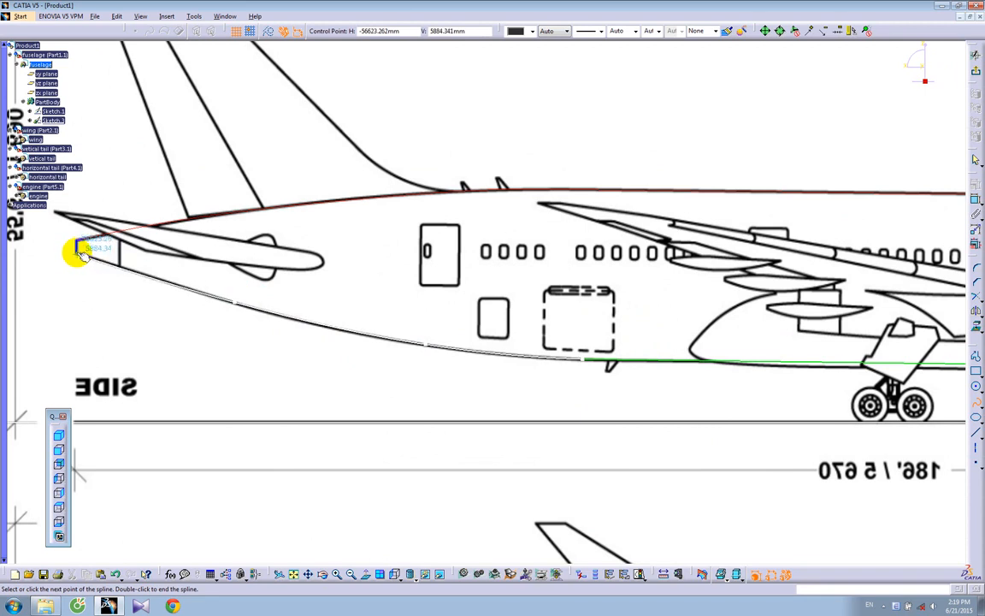
click(82, 254)
key(Escape)
- Impose tangency at CtrlPoint.1 of the aft belly spline, where it meets the belly line
mouse_move(184, 302)
middle_down()
mouse_move(369, 337)
mouse_move(346, 296)
middle_up()
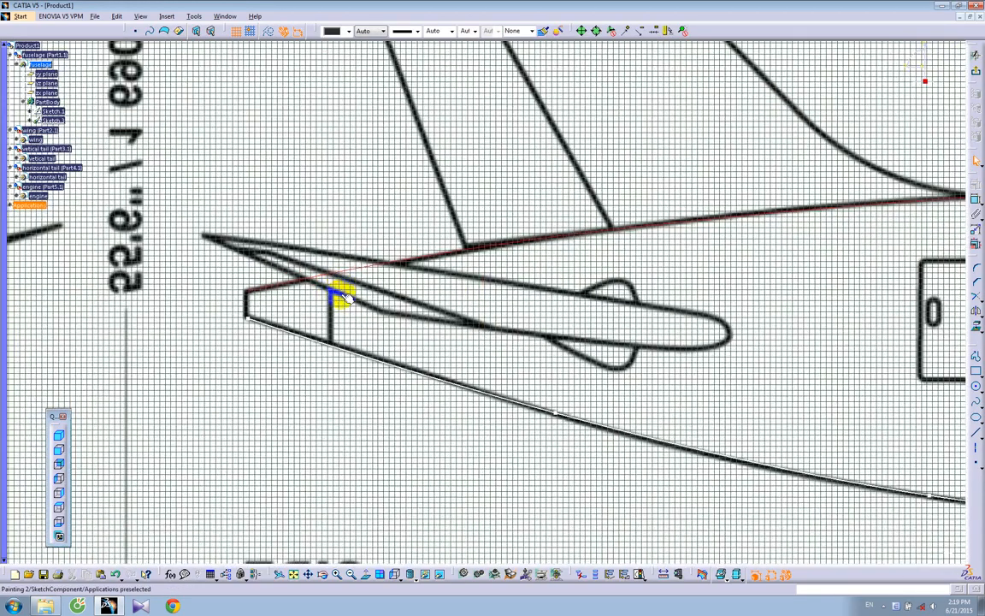
mouse_move(253, 335)
middle_down()
mouse_move(378, 325)
mouse_move(407, 308)
mouse_move(402, 257)
mouse_move(373, 280)
middle_up()
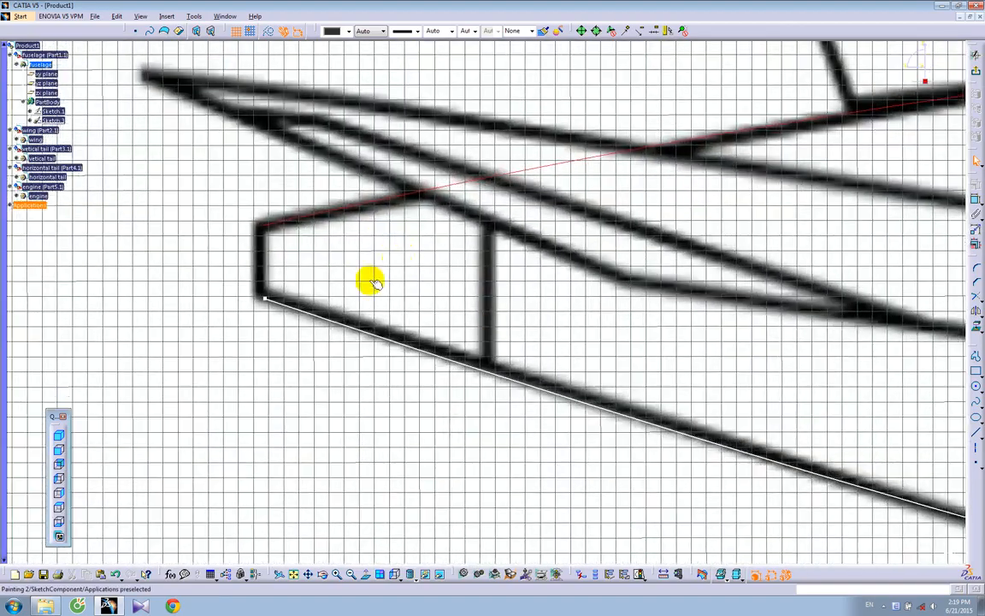
middle_drag(481, 331, 160, 270)
mouse_move(701, 390)
middle_down()
mouse_move(679, 358)
mouse_move(327, 301)
mouse_move(328, 342)
middle_up()
middle_drag(797, 340, 174, 233)
middle_drag(684, 321, 355, 295)
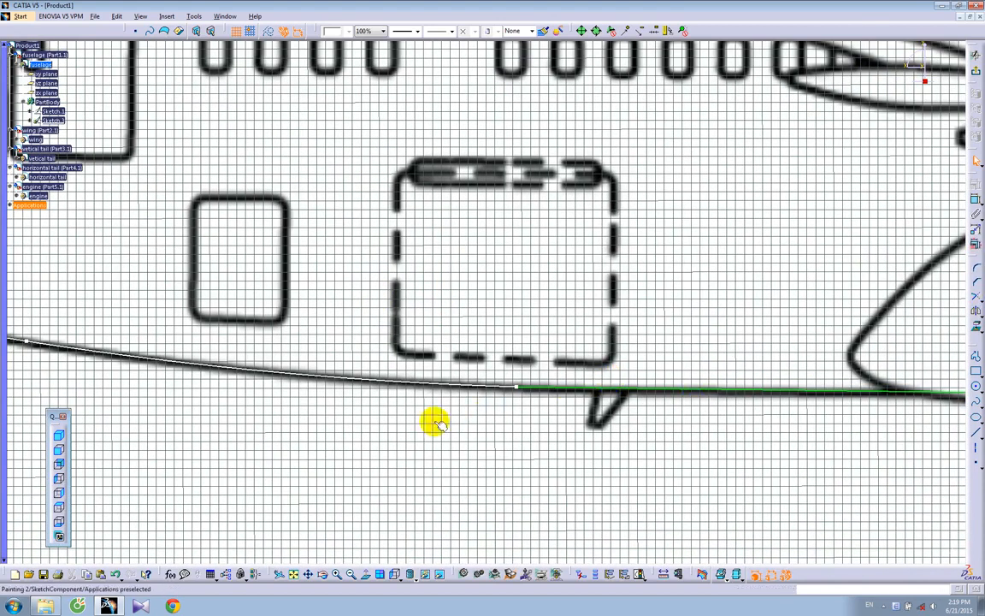
double_click(471, 384)
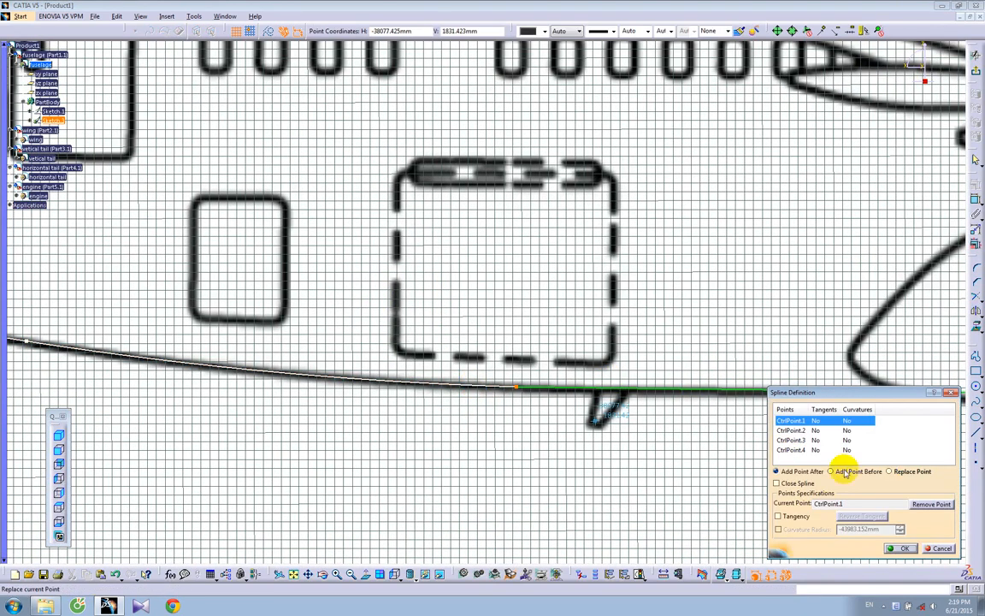
click(914, 550)
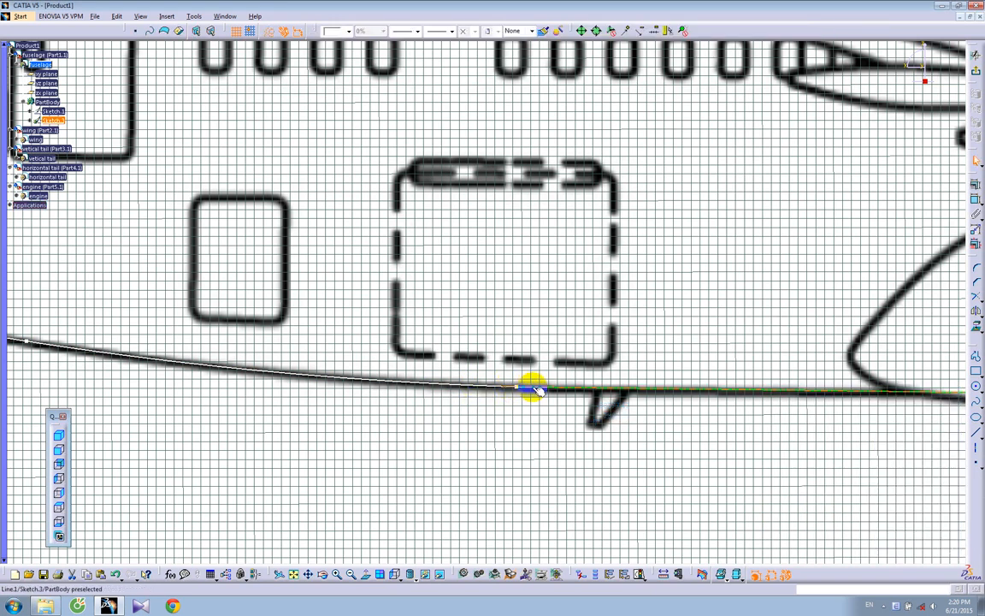
- Constrain the tangent at the aft belly spline's start to be coincident with the belly line
click(976, 187)
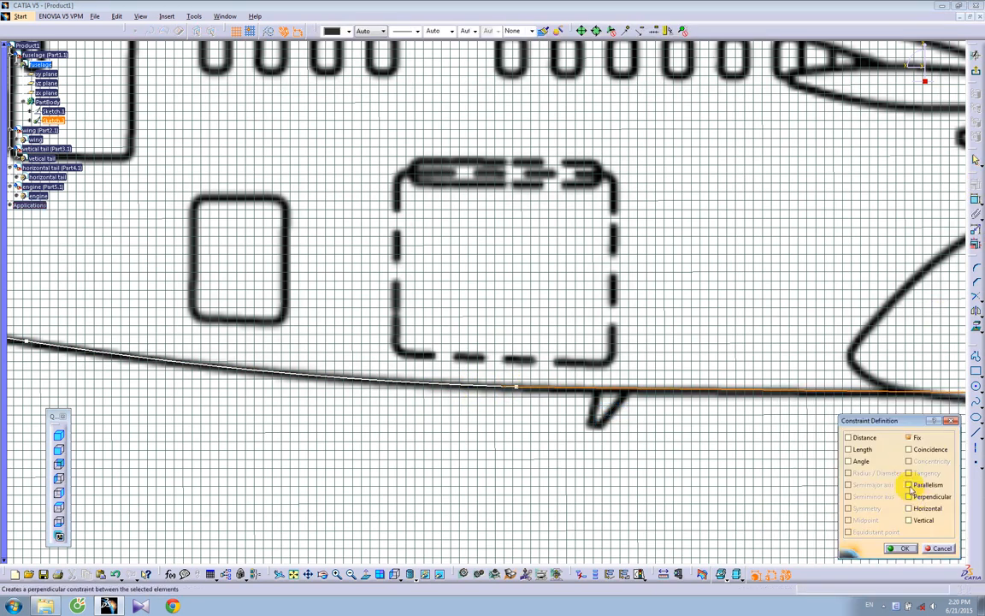
click(909, 449)
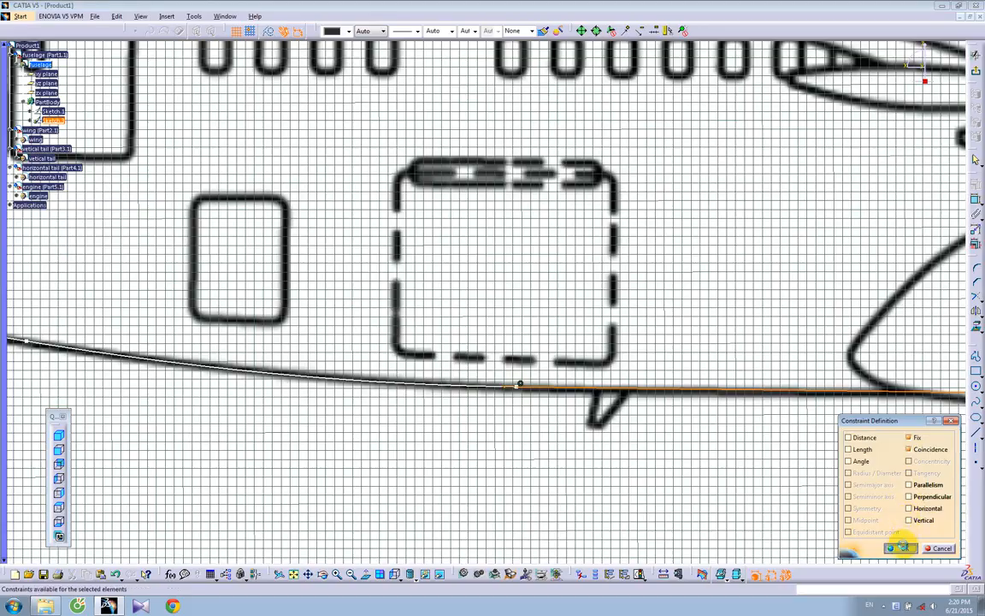
click(903, 548)
- Move the aft belly spline's last control point onto the lower corner of the tail cone
mouse_move(460, 422)
middle_down()
mouse_move(385, 407)
mouse_move(502, 356)
mouse_move(654, 385)
mouse_move(171, 305)
mouse_move(543, 398)
mouse_move(513, 311)
middle_up()
drag(488, 391, 482, 386)
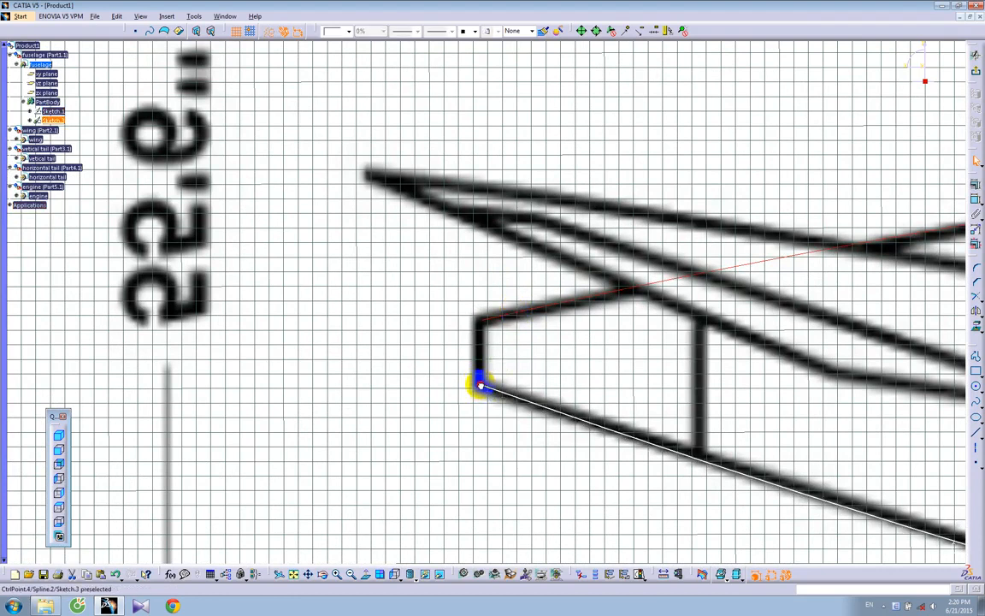
click(512, 367)
click(484, 320)
ctrl+click(484, 388)
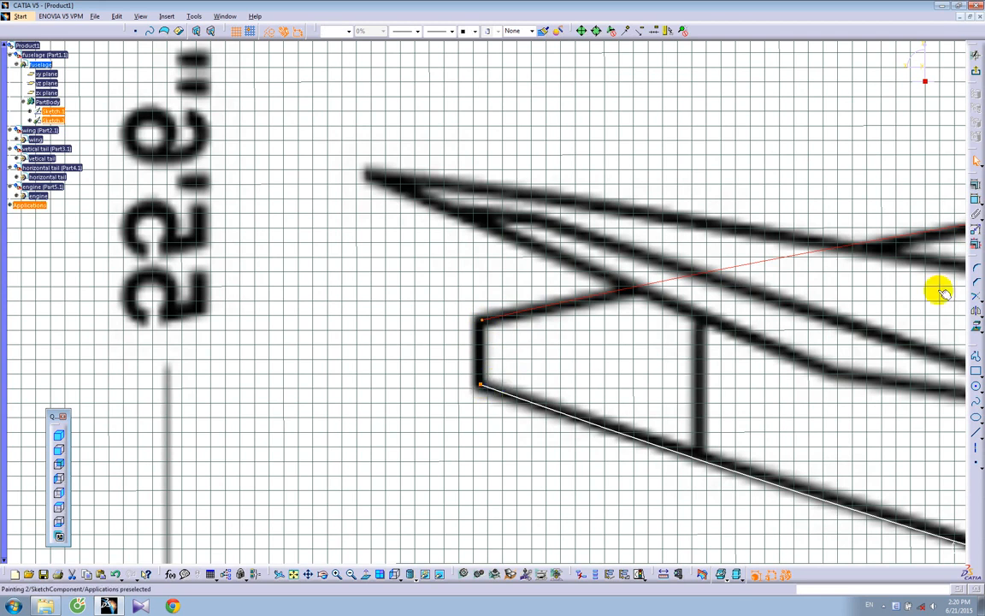
click(975, 200)
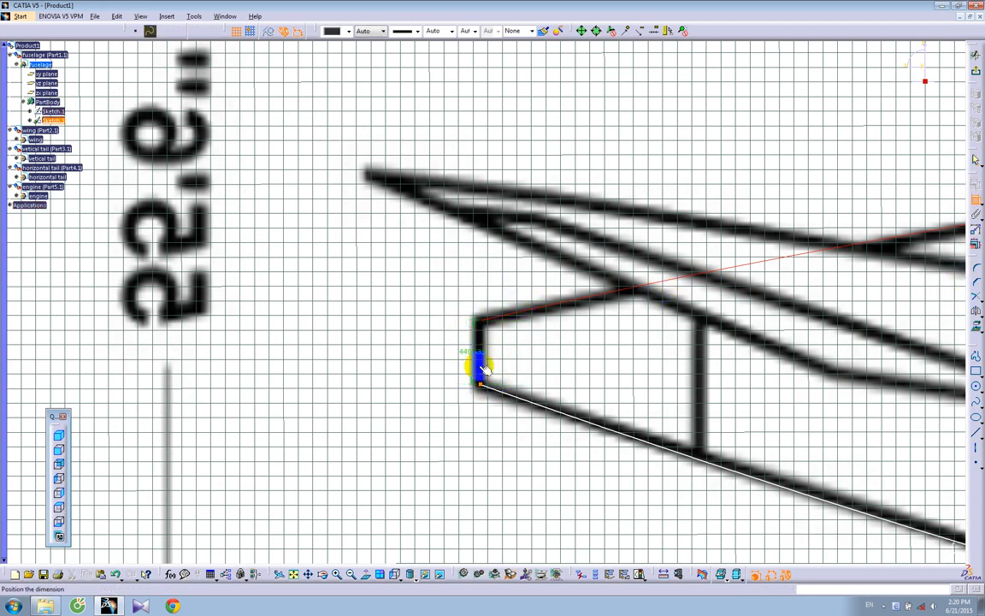
key(Escape)
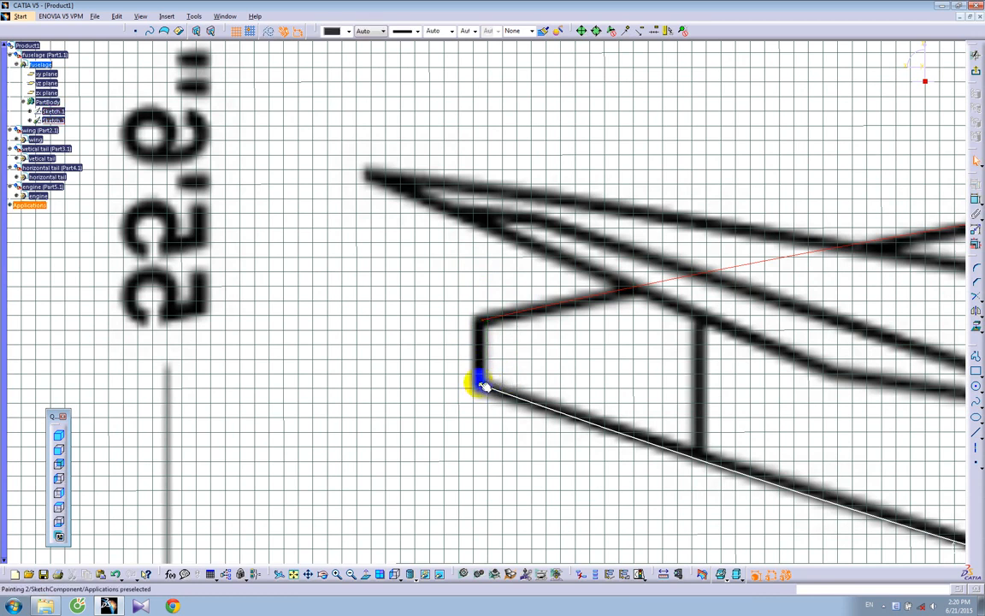
- Stretch the aft belly spline's last control point slightly beyond the tail cone's rear edge and exit the sketch
click(480, 382)
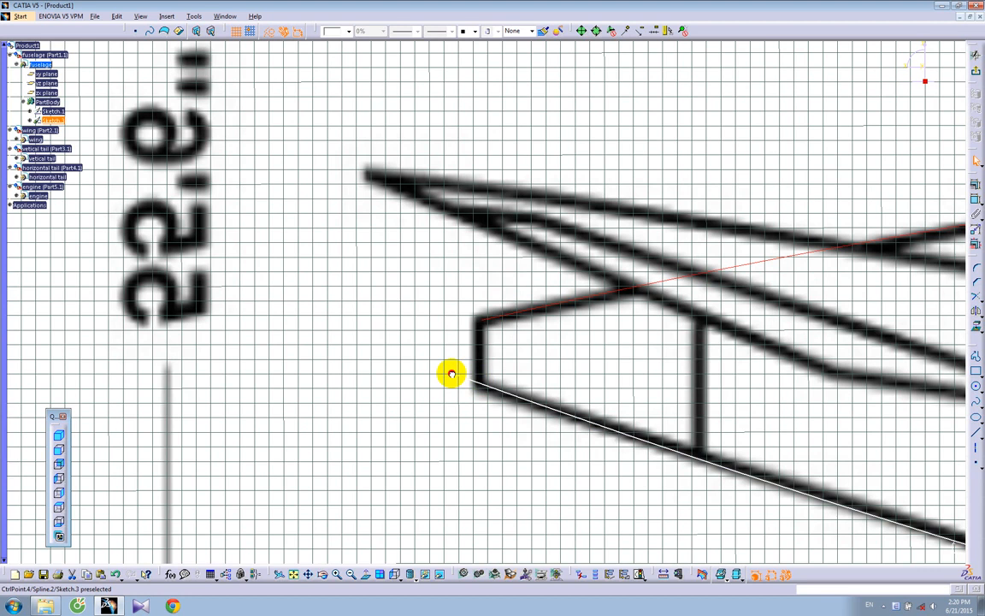
click(451, 373)
click(976, 68)
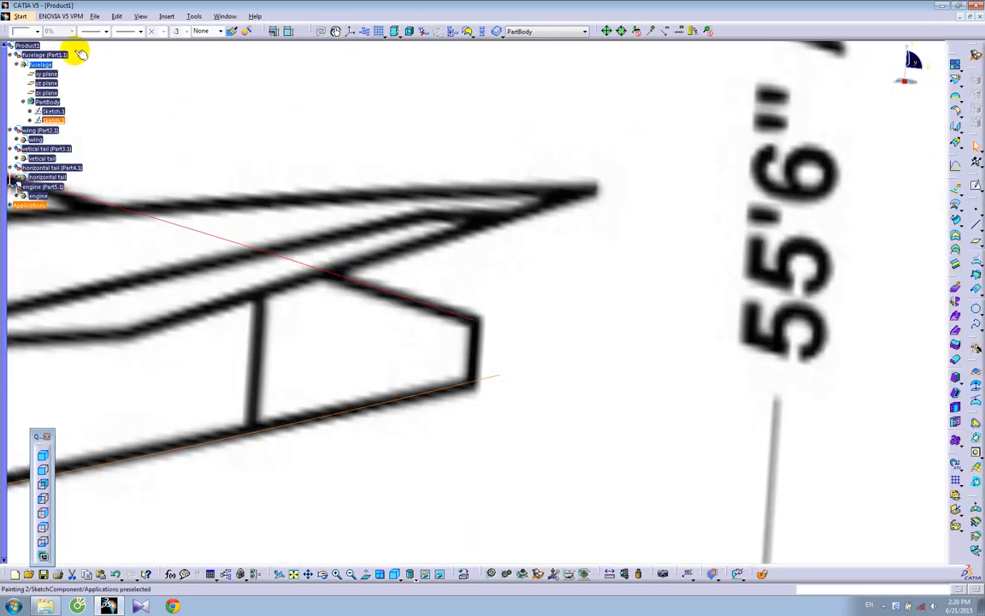
- Set the lower profile sketch's colour to blue and its line thickness to 0.7 mm
click(37, 32)
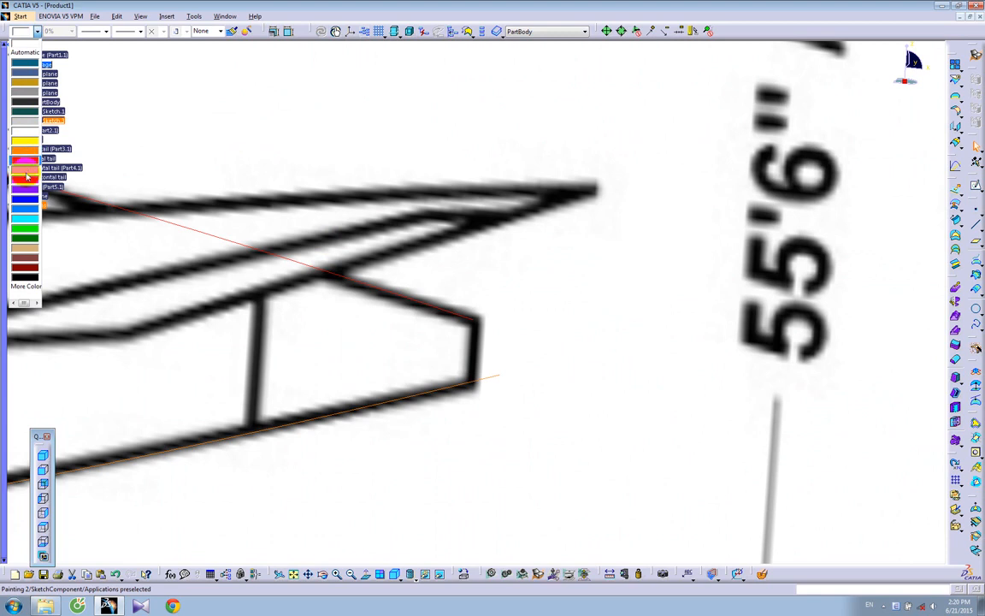
click(25, 208)
click(108, 36)
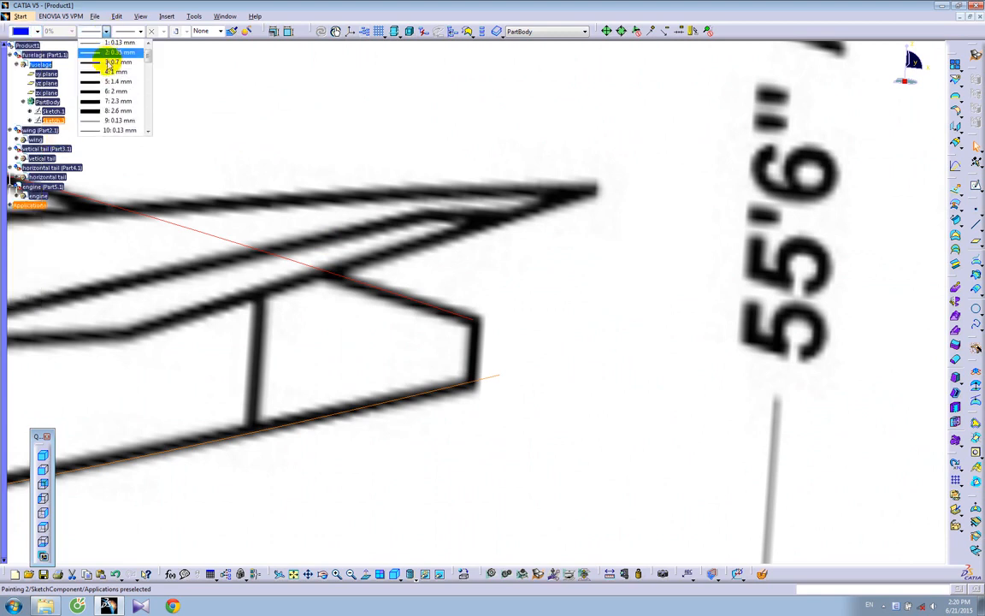
click(101, 61)
- Set the upper profile sketch, Sketch.1, to red with a 0.7 mm line thickness
middle_drag(417, 163, 410, 342)
middle_drag(362, 218, 891, 215)
middle_drag(330, 164, 401, 177)
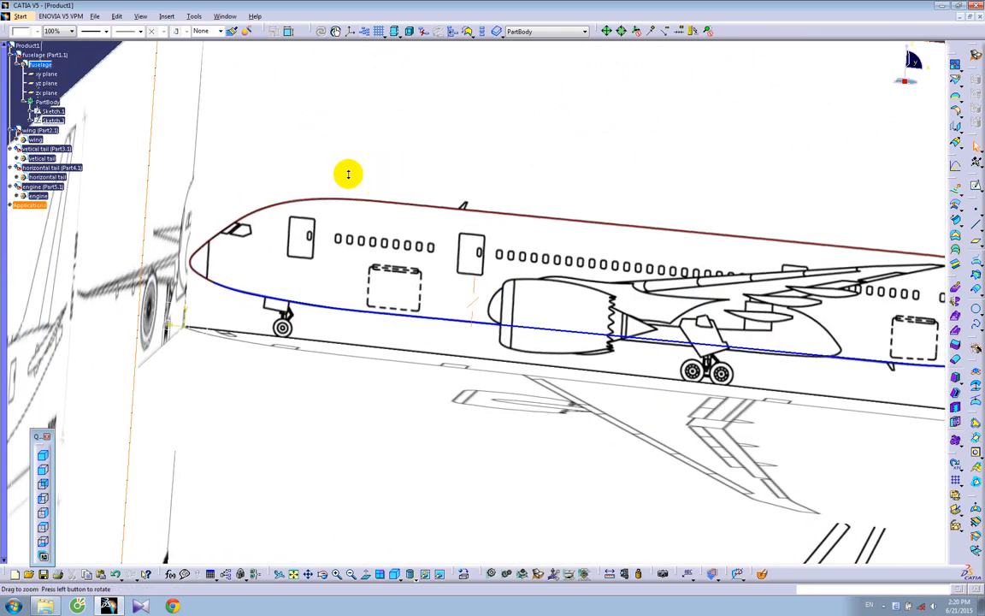
middle_drag(348, 173, 342, 194)
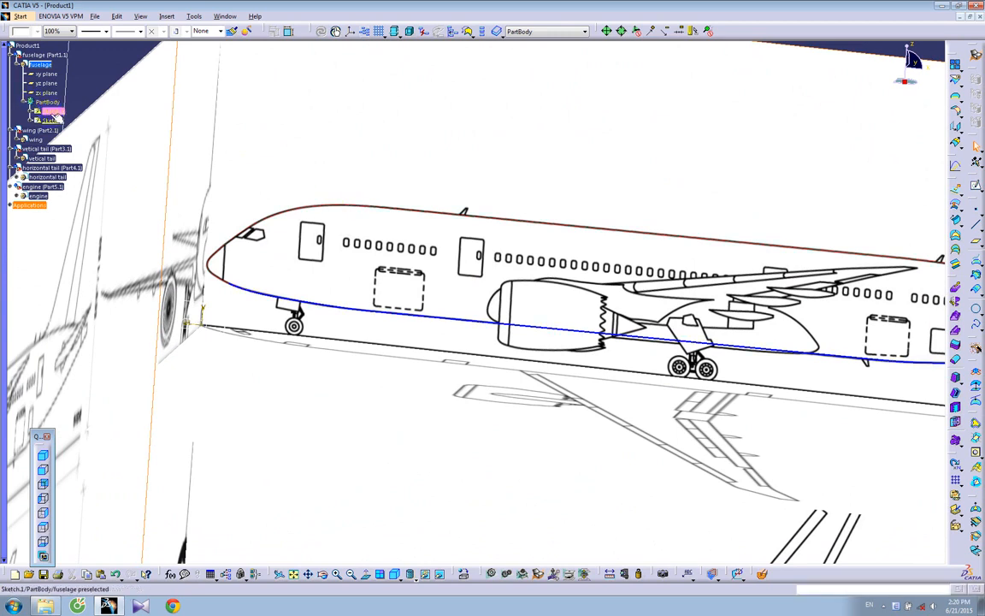
click(38, 32)
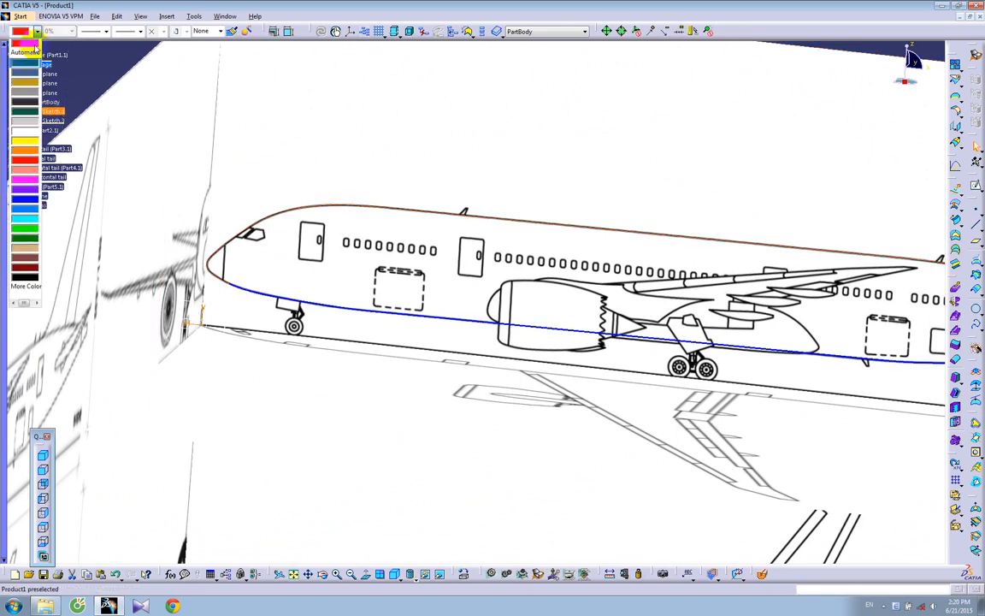
click(32, 170)
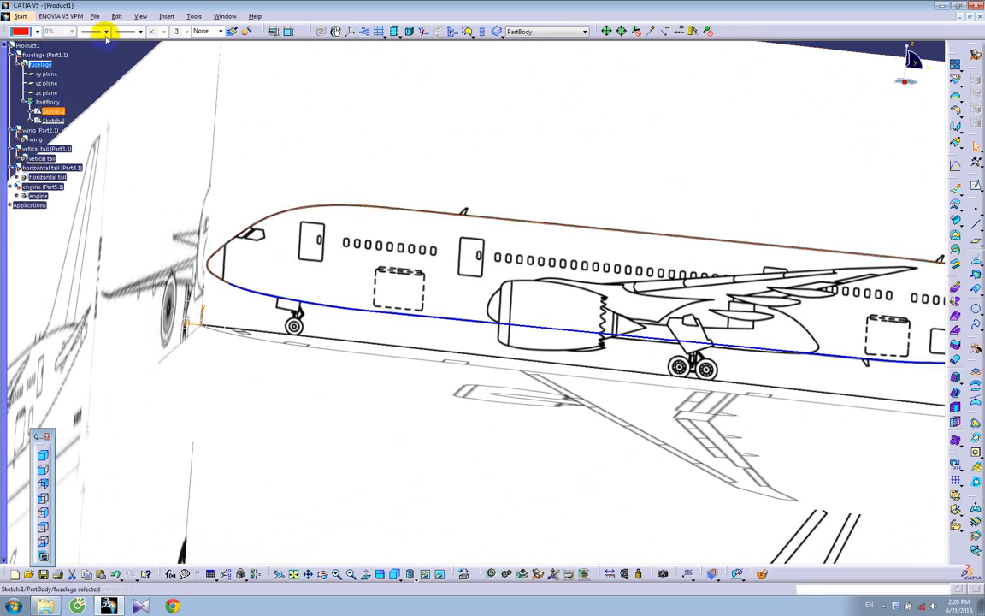
click(106, 32)
click(99, 60)
click(410, 128)
- Create a plane offset 1013 mm from the yz plane at the blueprint's nose section line, and copy the lower profile's graphic properties to it
mouse_move(494, 182)
middle_down()
mouse_move(392, 165)
mouse_move(577, 242)
middle_up()
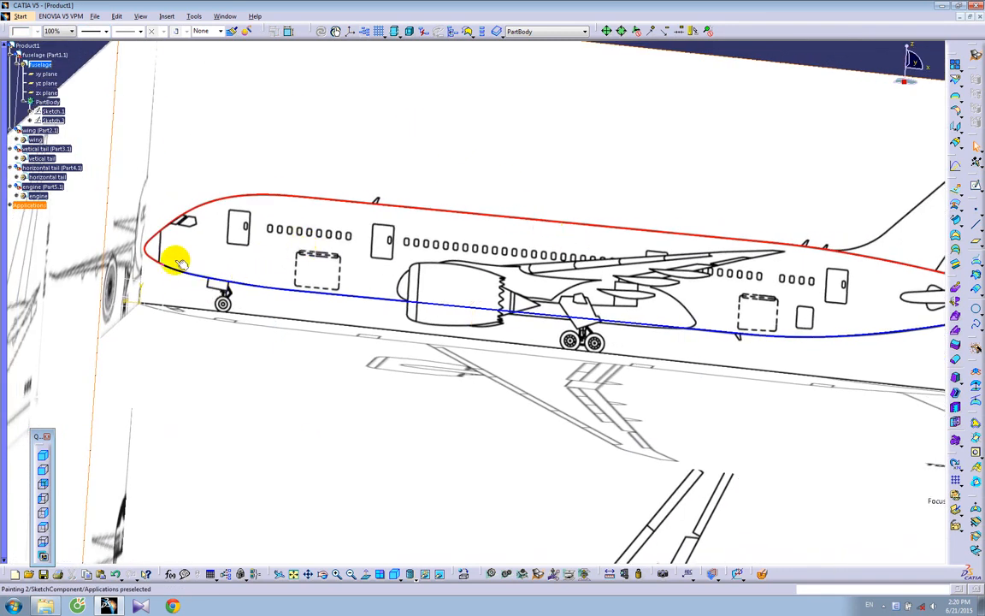
mouse_move(178, 272)
middle_down()
mouse_move(468, 299)
mouse_move(446, 227)
mouse_move(512, 244)
mouse_move(378, 242)
mouse_move(385, 285)
mouse_move(224, 233)
mouse_move(158, 249)
mouse_move(653, 249)
mouse_move(430, 238)
middle_up()
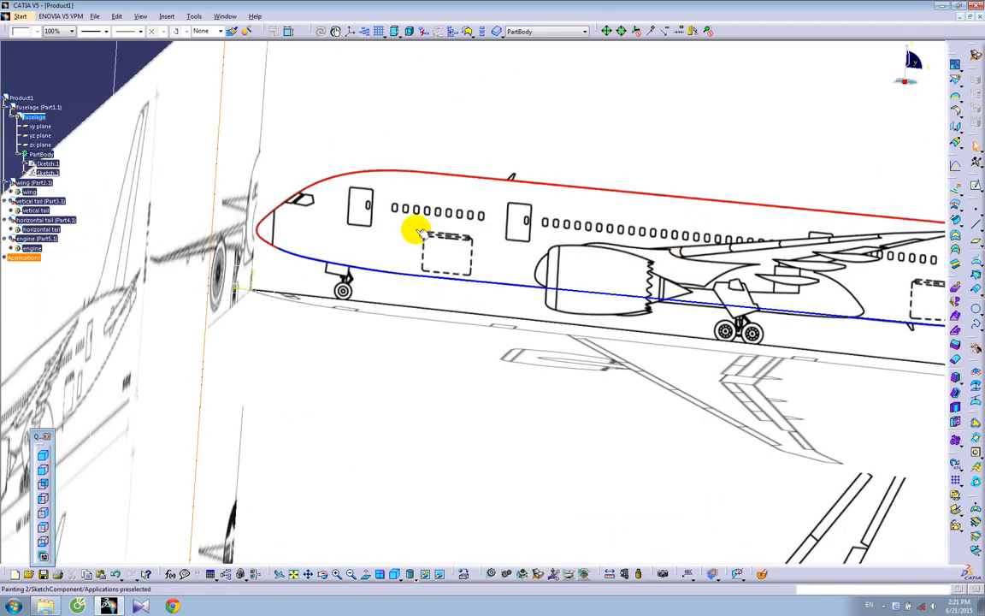
middle_drag(315, 330, 317, 336)
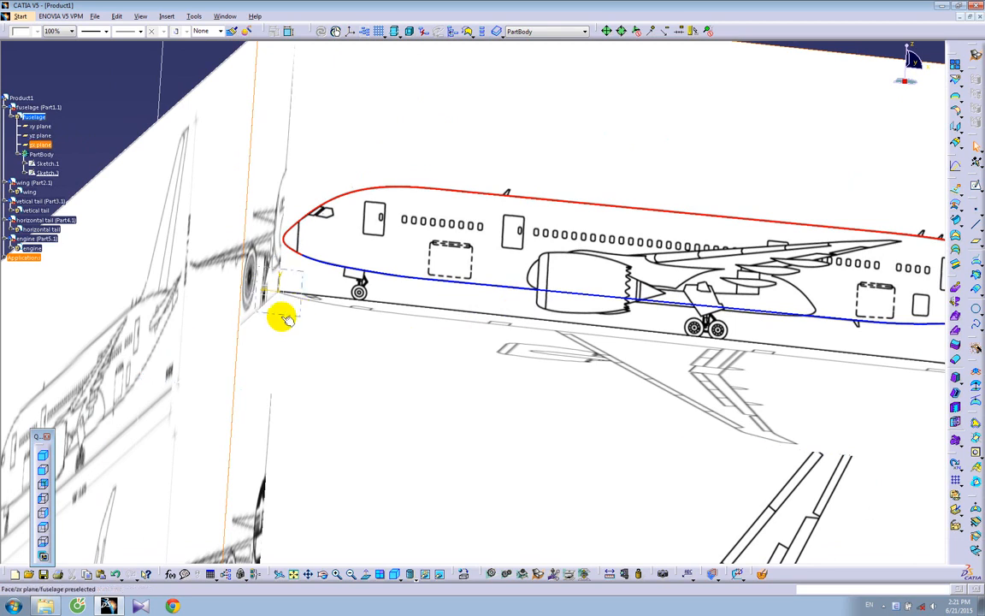
mouse_move(389, 419)
middle_down()
mouse_move(389, 393)
mouse_move(376, 409)
middle_up()
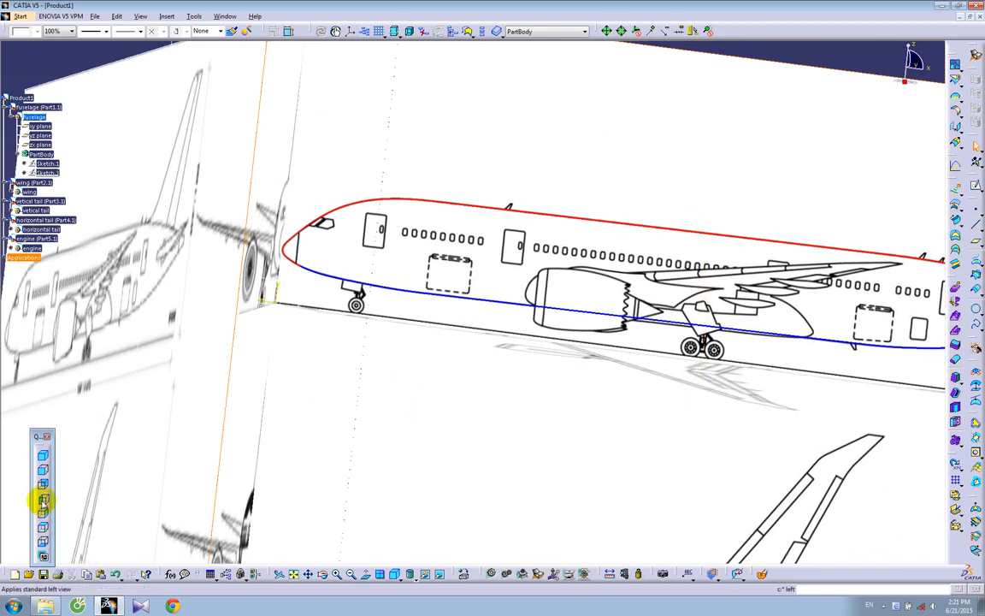
click(43, 502)
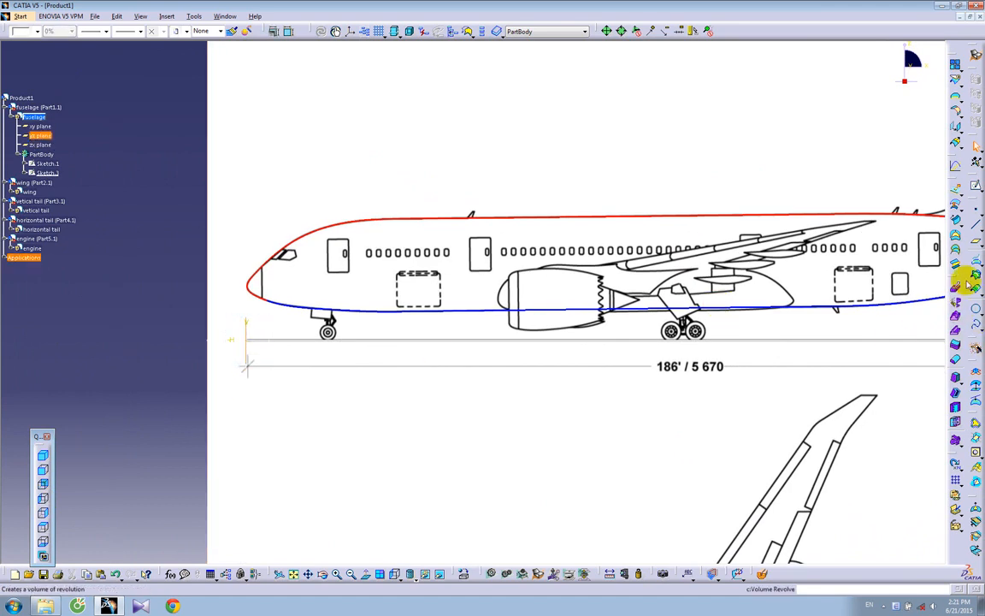
click(976, 247)
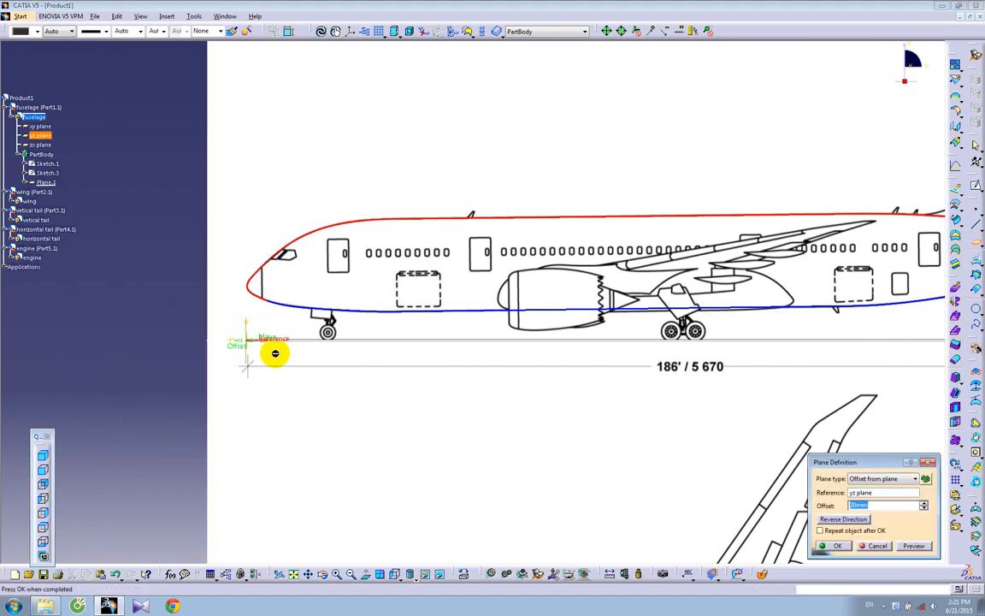
drag(253, 340, 271, 339)
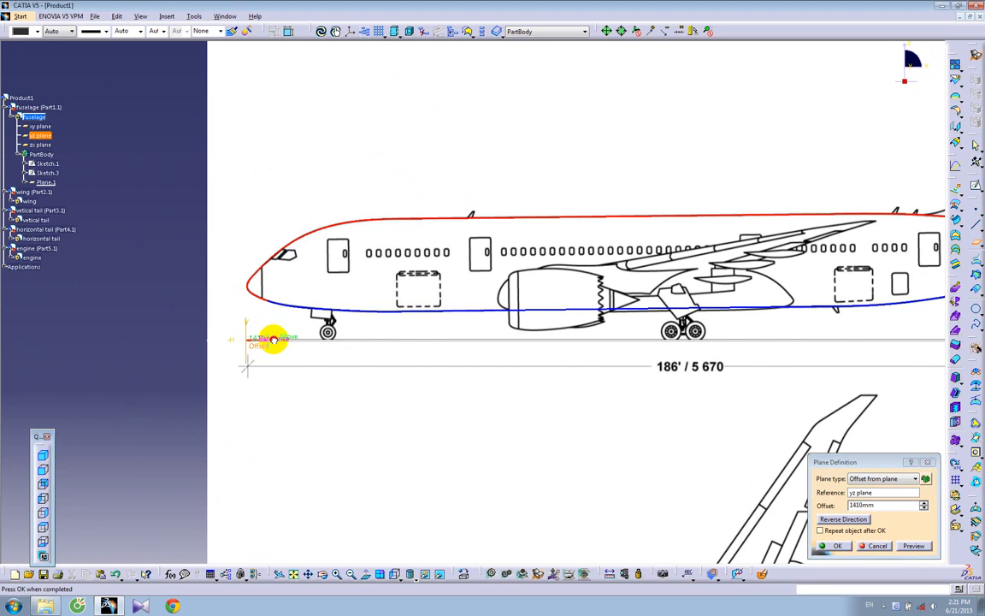
middle_drag(278, 366, 368, 330)
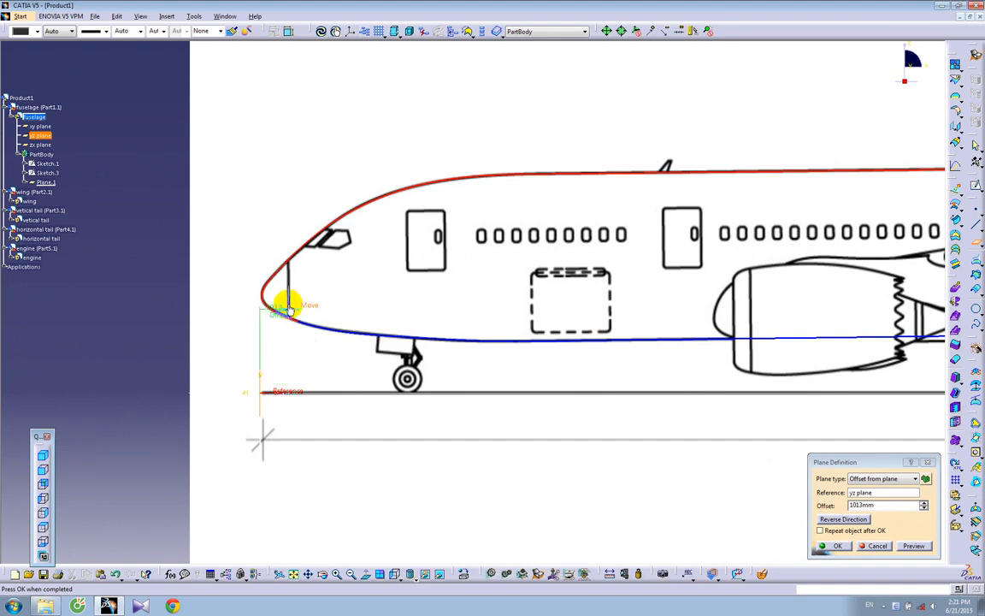
click(836, 546)
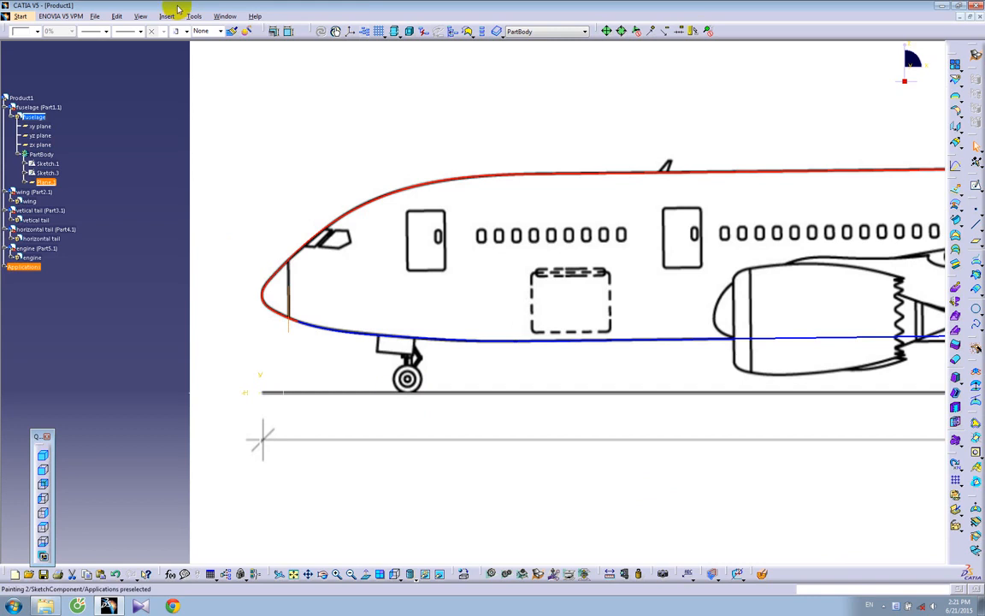
click(233, 31)
click(323, 331)
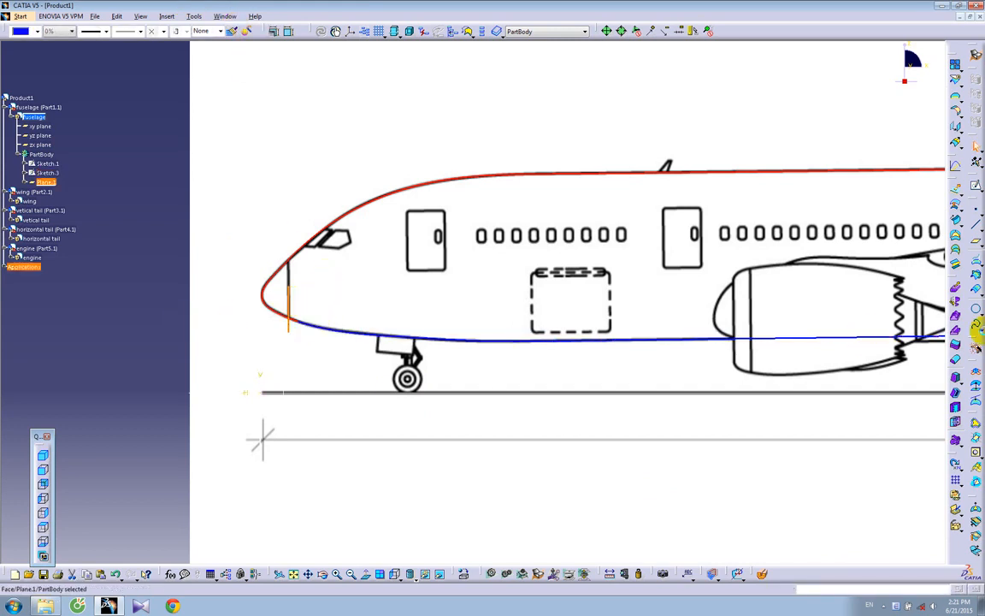
- Create a plane offset 6579 mm aft of Plane.1, behind the forward door, and copy Plane.1's graphic properties to it
click(864, 333)
click(976, 241)
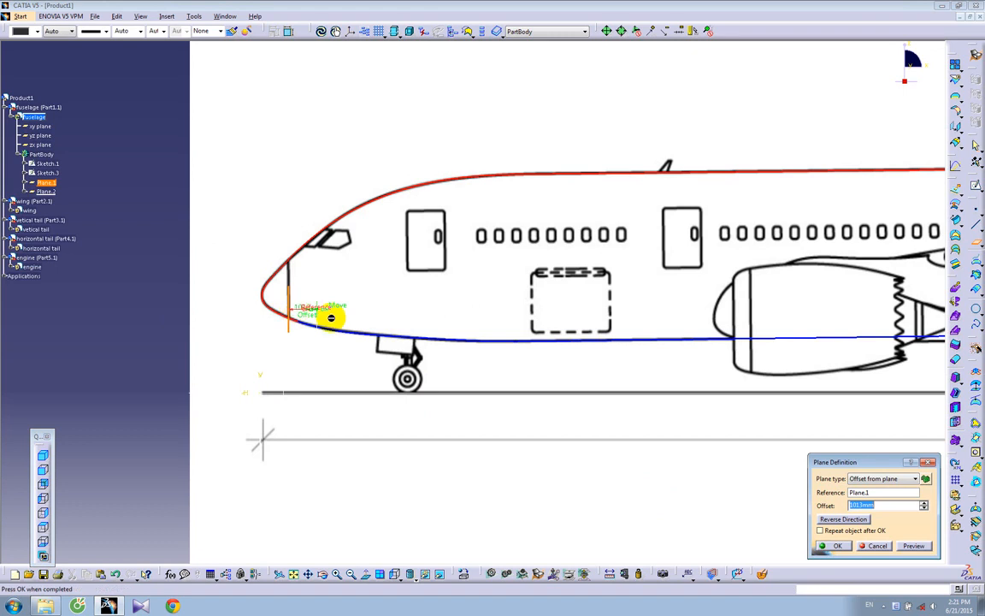
drag(326, 316, 479, 309)
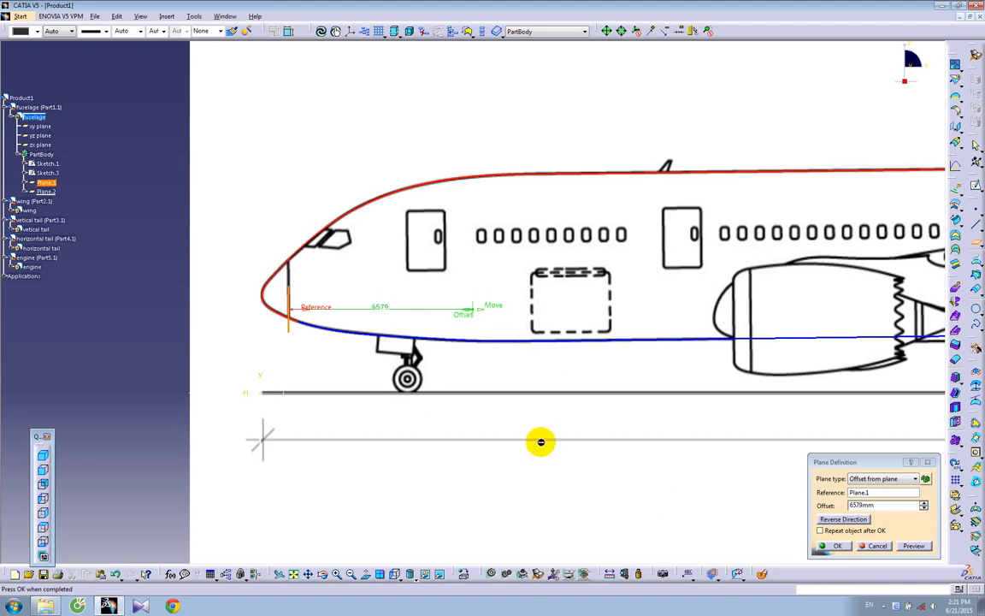
click(837, 548)
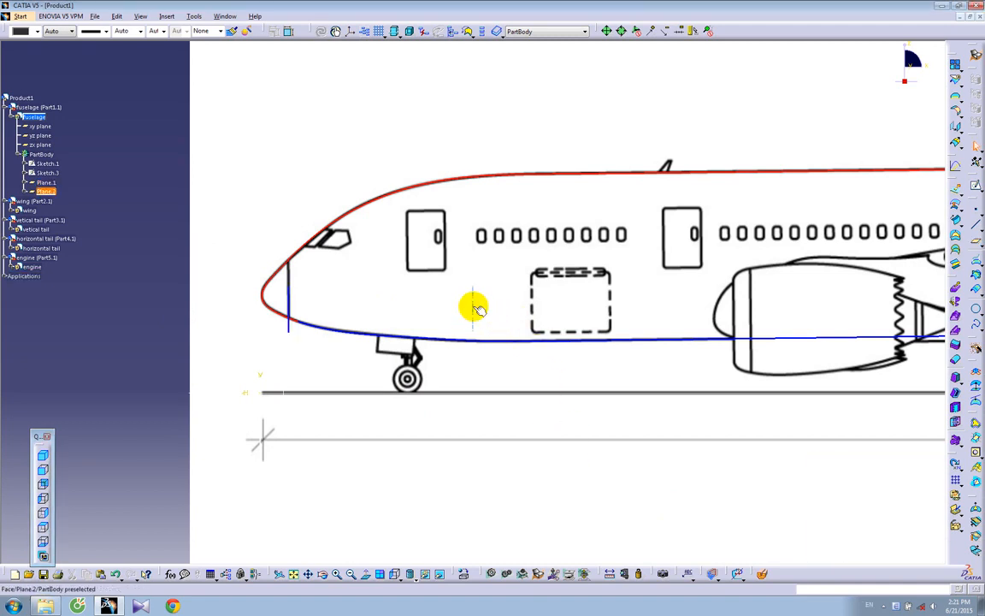
click(233, 31)
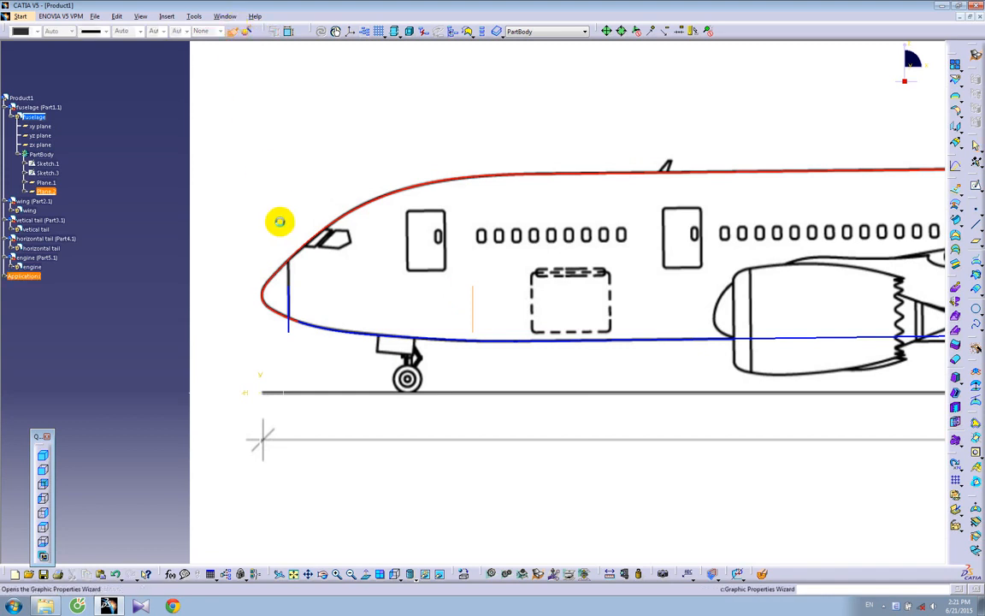
click(290, 291)
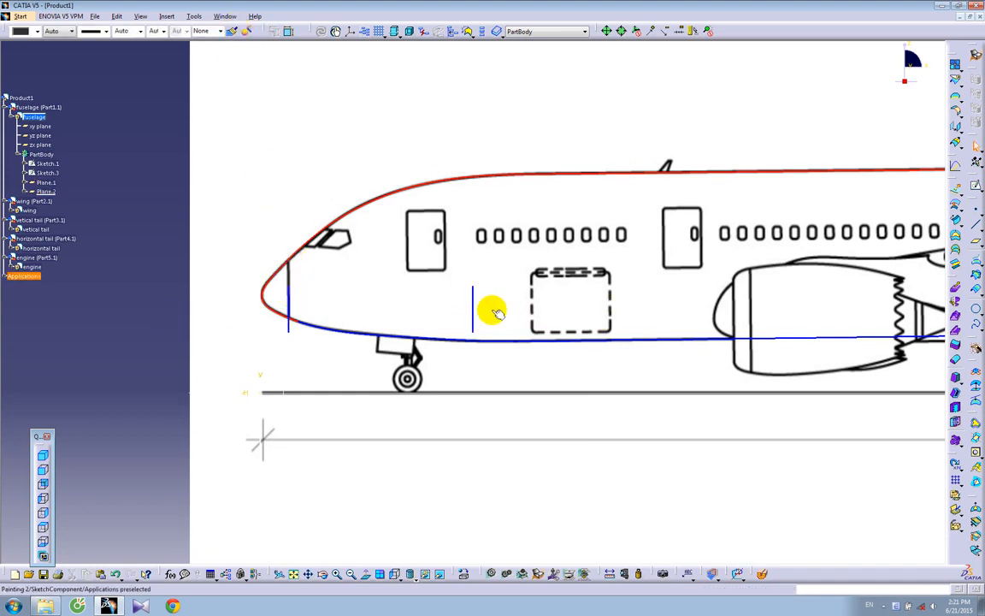
- Create a plane offset 31319 mm from Plane.2 at the start of the tail upsweep, and give it the blue plane graphic properties
middle_drag(617, 312, 474, 309)
click(975, 241)
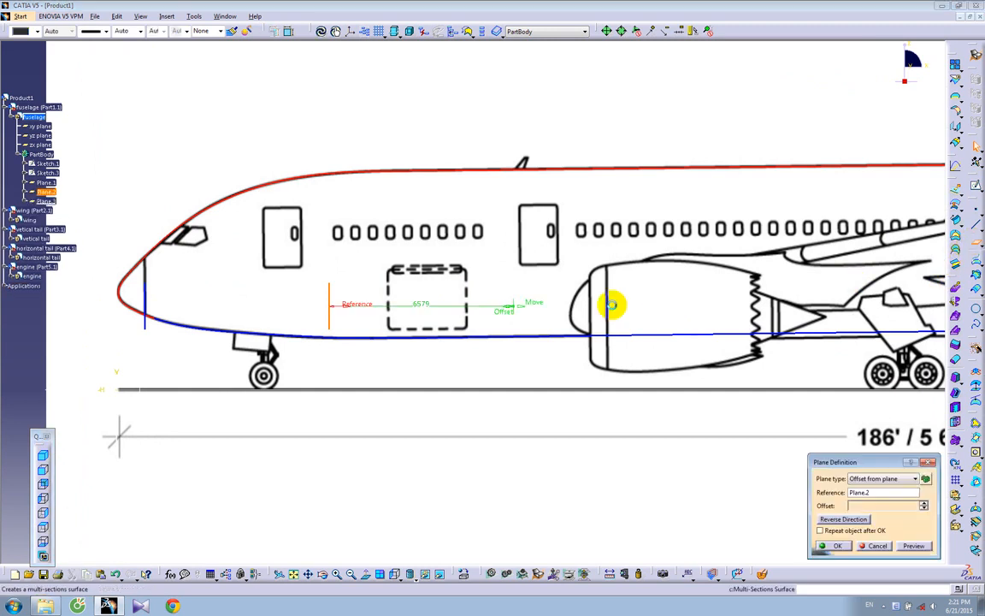
drag(529, 304, 867, 327)
middle_drag(867, 327, 293, 331)
drag(371, 307, 650, 308)
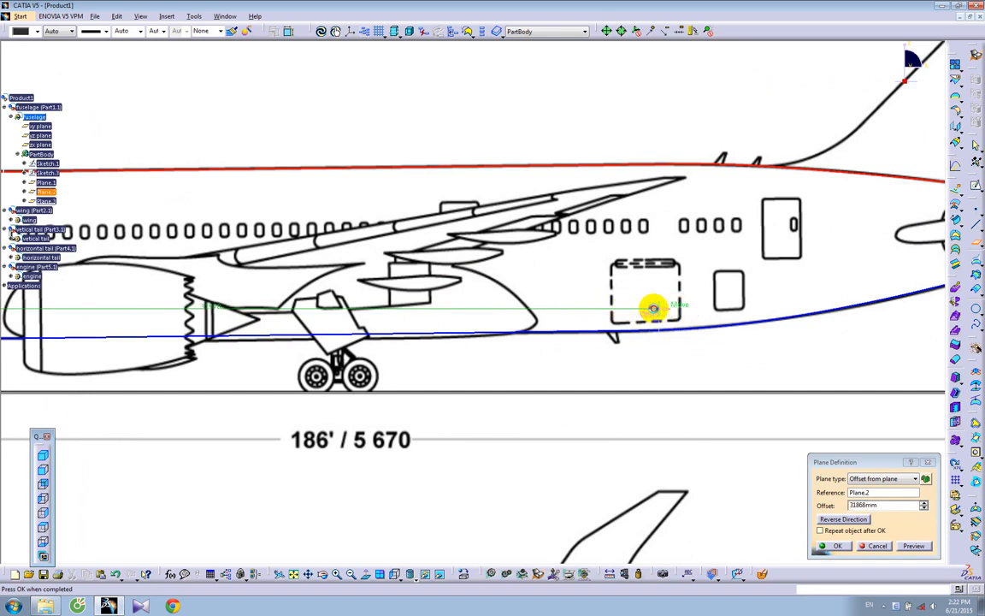
click(838, 546)
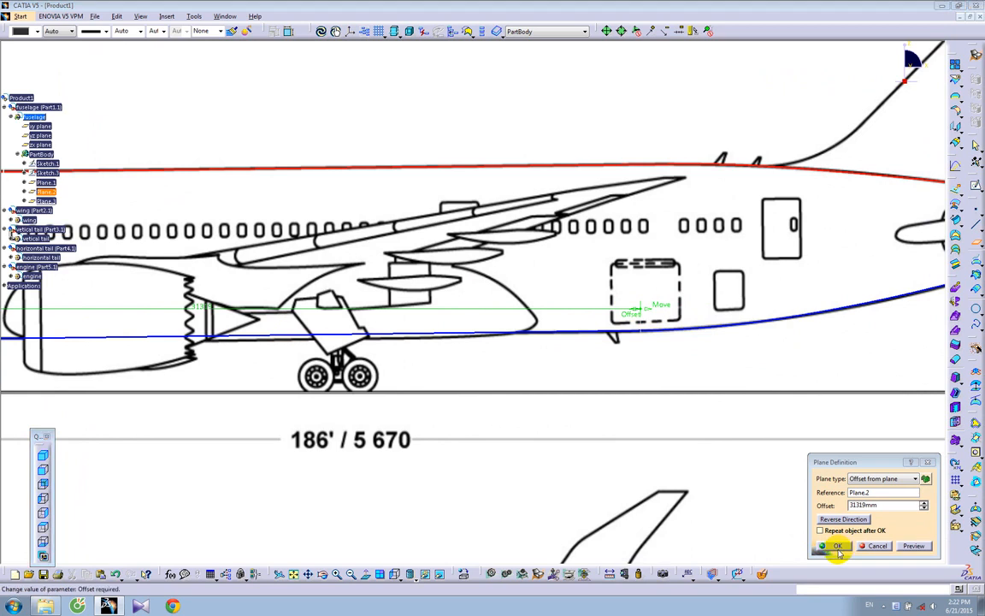
click(231, 31)
- Create a plane offset from Plane.3 at the tail cone's rear edge, and match its graphic properties to the other blue planes
middle_drag(834, 341, 536, 374)
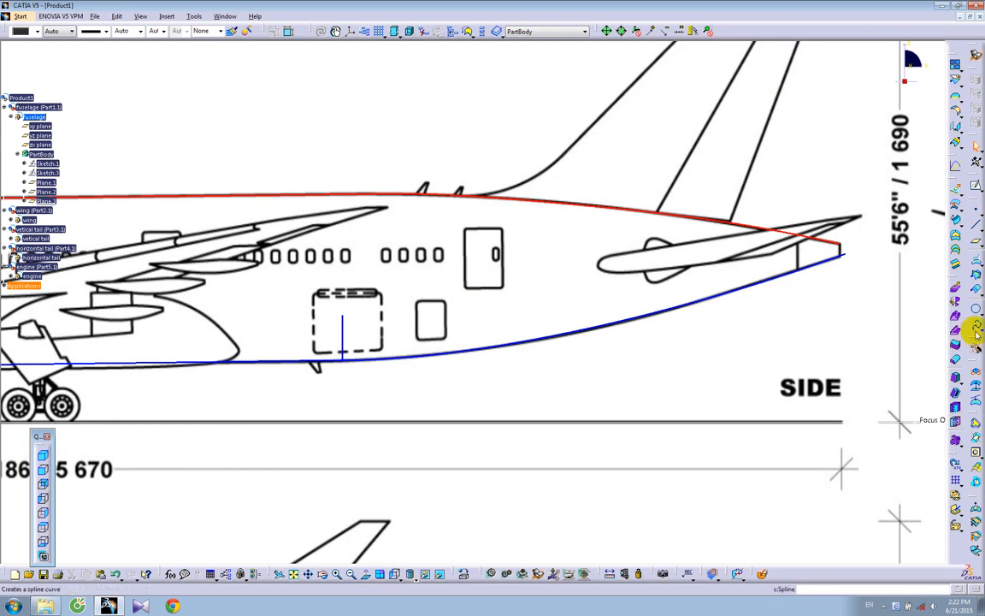
click(973, 244)
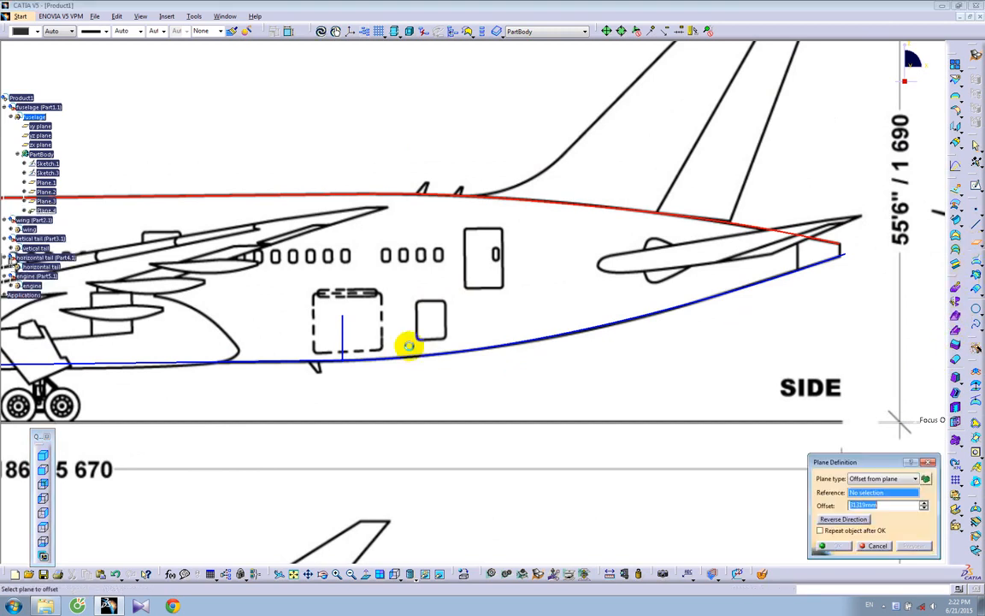
click(342, 327)
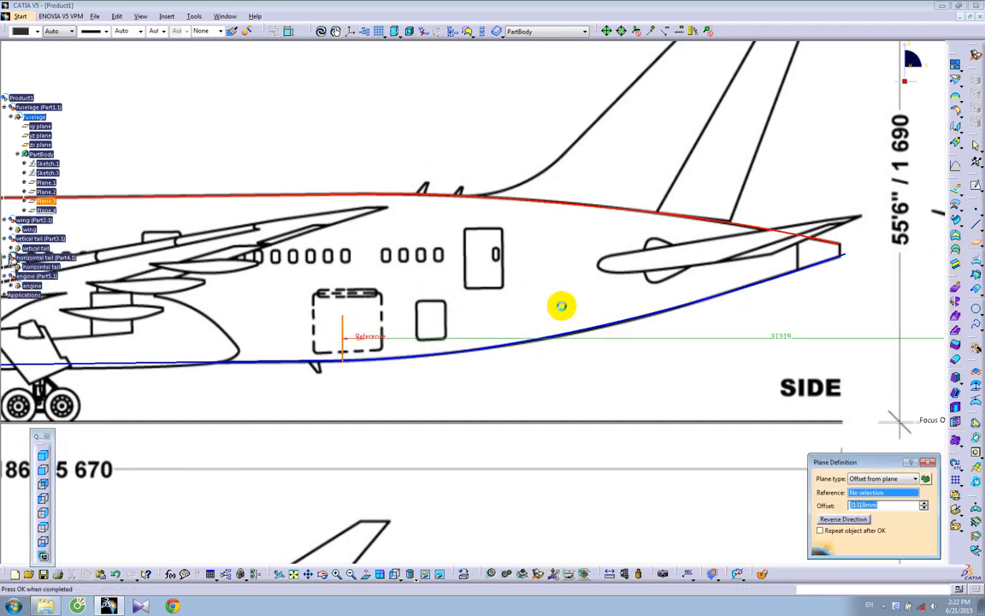
click(843, 248)
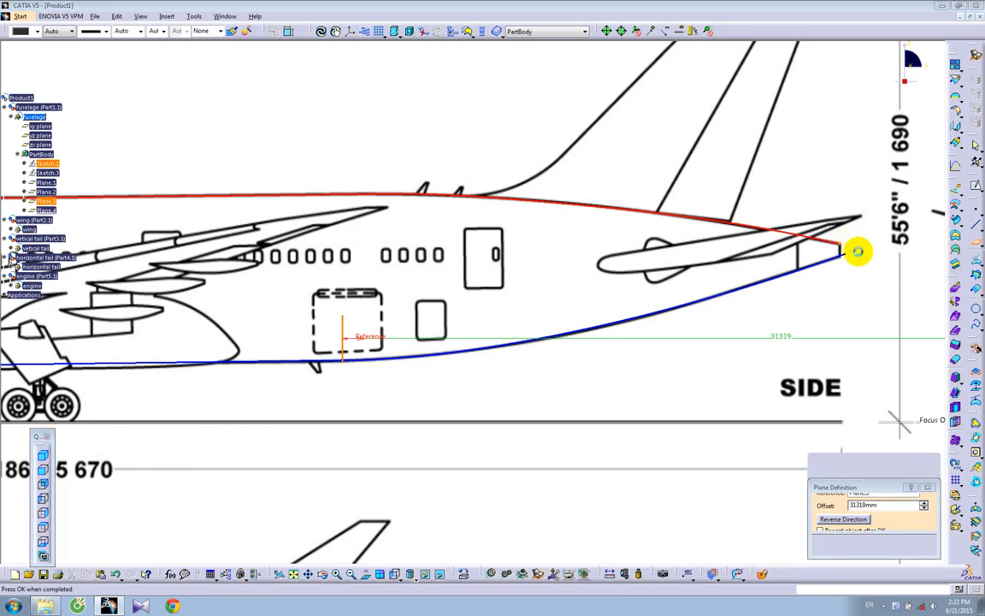
click(837, 545)
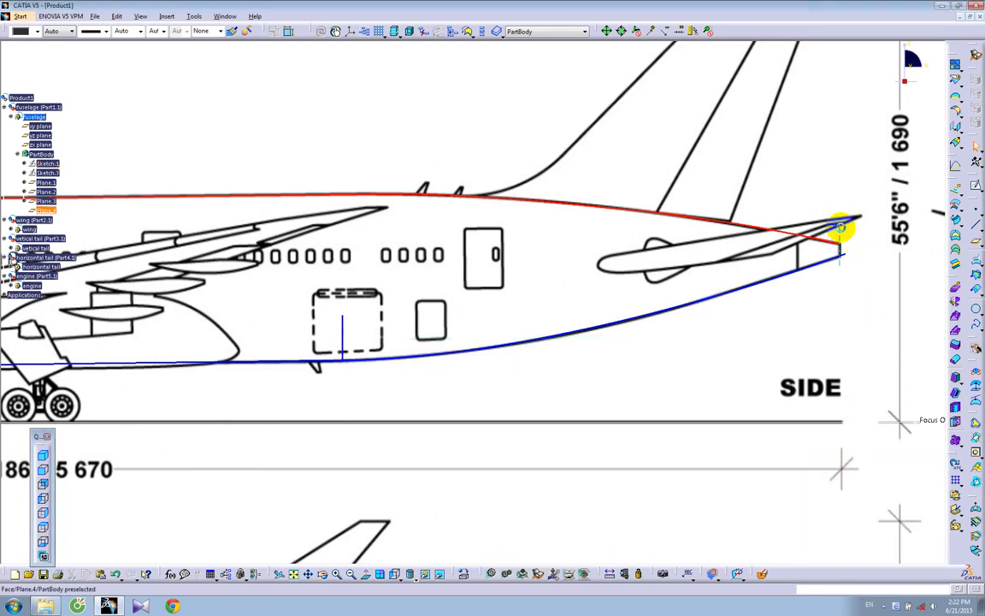
click(231, 35)
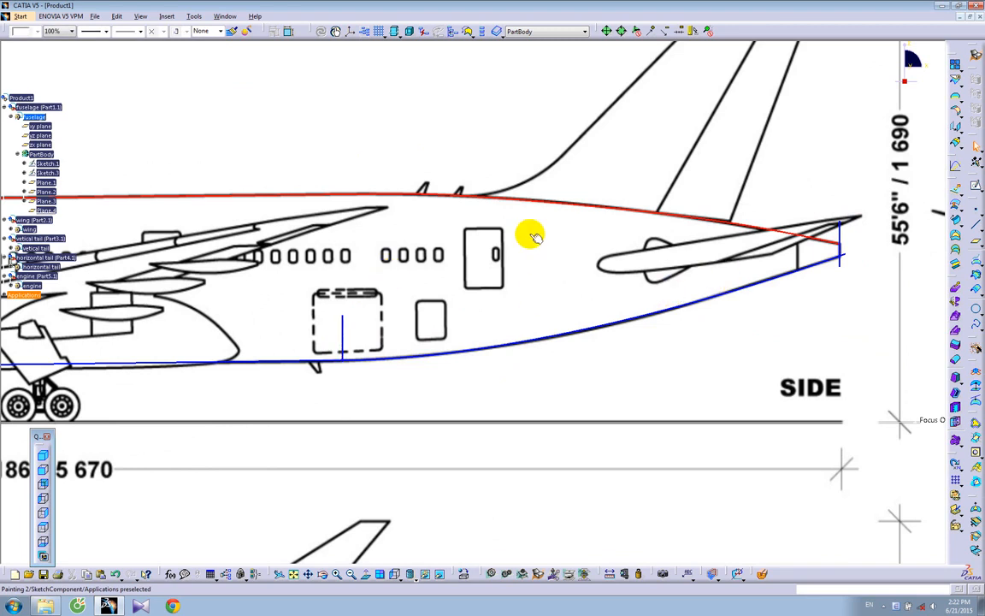
- Create a plane offset 7921 mm from Plane.3 midway along the tail cone, and copy Plane.3's graphic properties to it
click(344, 333)
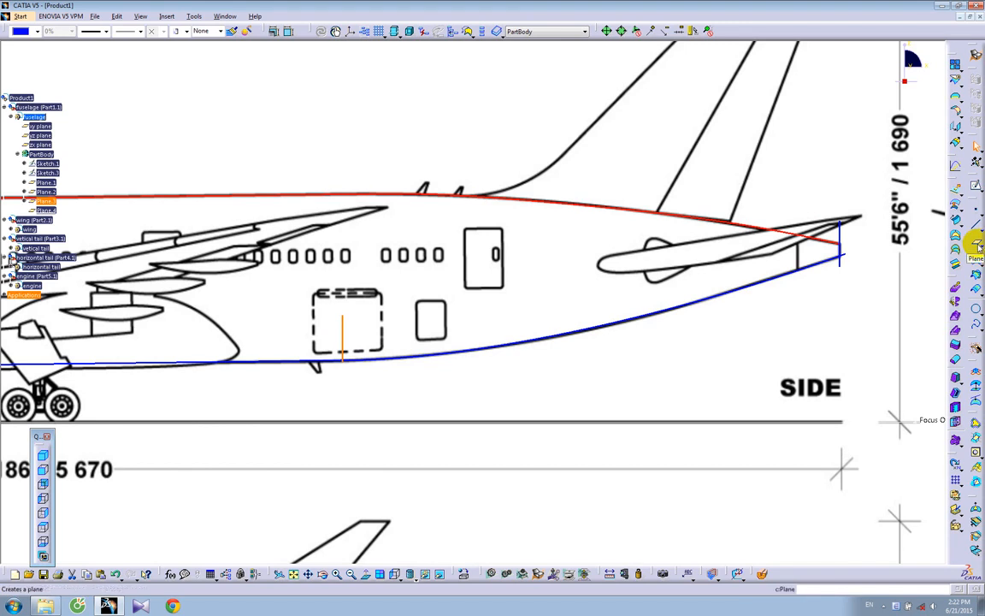
click(976, 246)
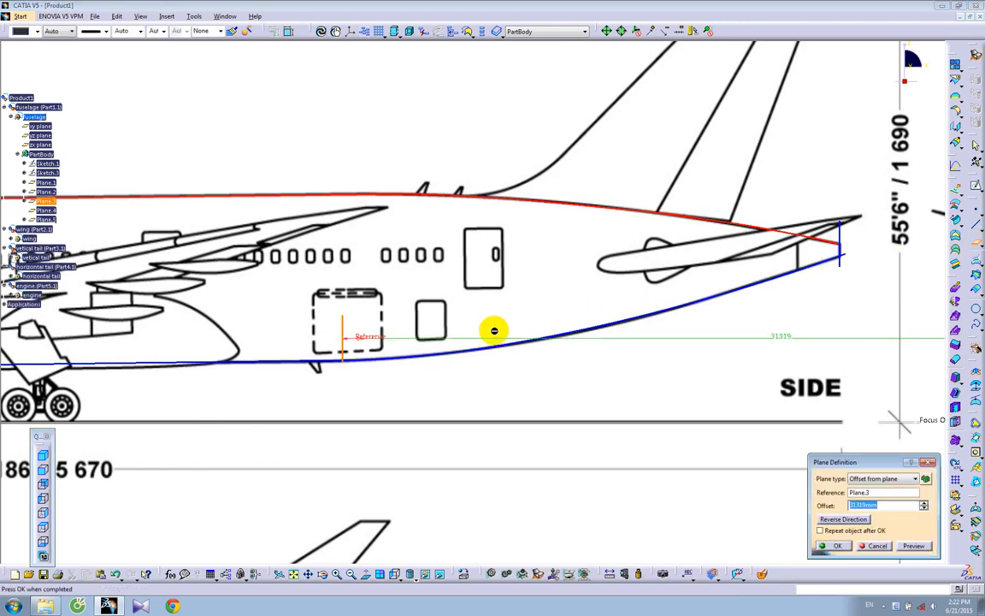
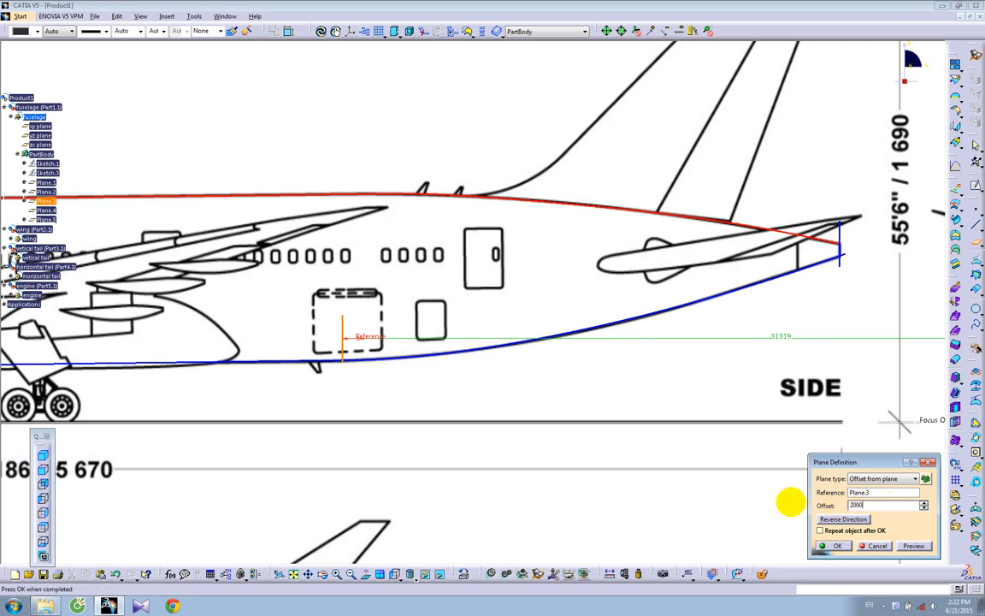
click(915, 547)
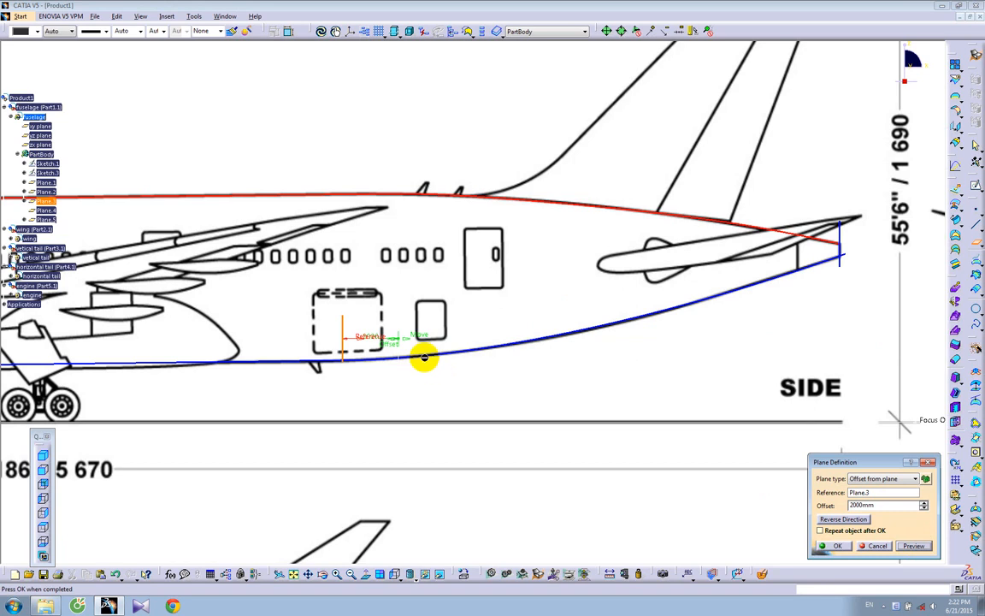
drag(407, 336, 578, 329)
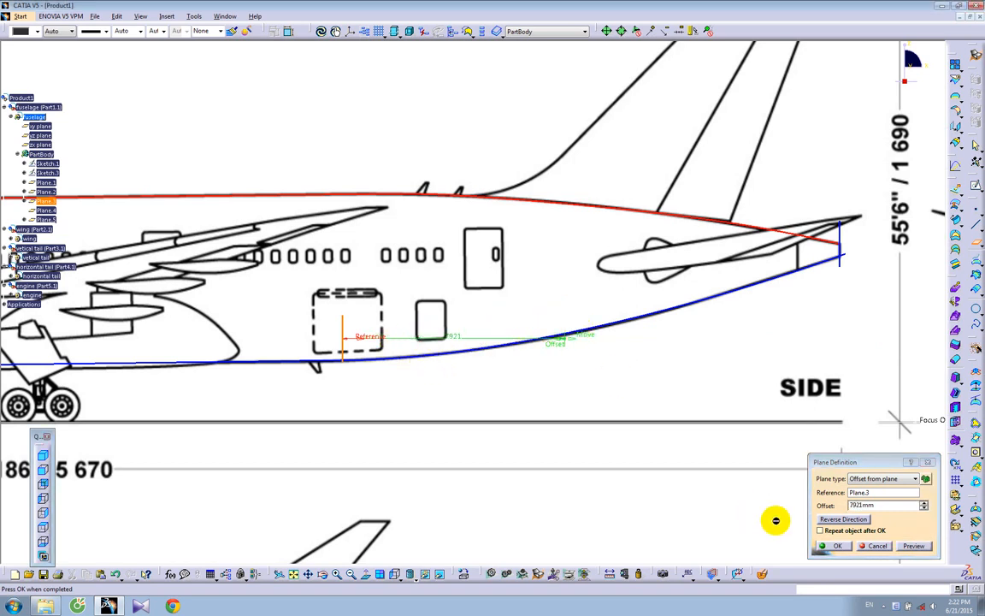
click(834, 547)
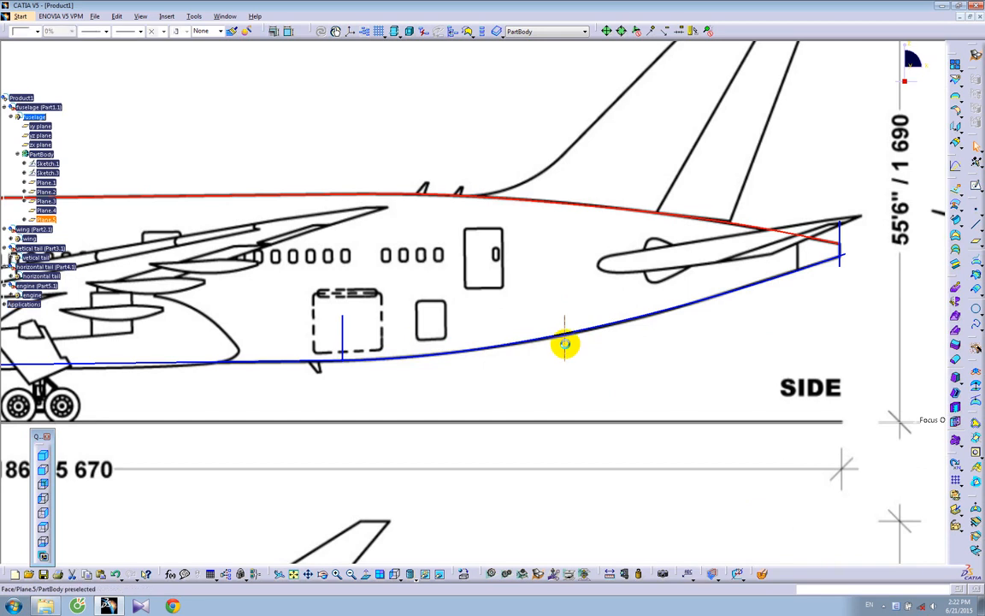
click(232, 31)
click(344, 338)
- Hide the horizontal top-view blueprint, Painting 3
mouse_move(503, 235)
middle_down()
mouse_move(487, 297)
mouse_move(270, 312)
mouse_move(270, 293)
mouse_move(432, 288)
mouse_move(428, 351)
middle_up()
mouse_move(627, 207)
middle_down()
mouse_move(511, 274)
mouse_move(499, 238)
mouse_move(334, 332)
mouse_move(238, 334)
mouse_move(242, 308)
mouse_move(209, 277)
mouse_move(310, 320)
middle_up()
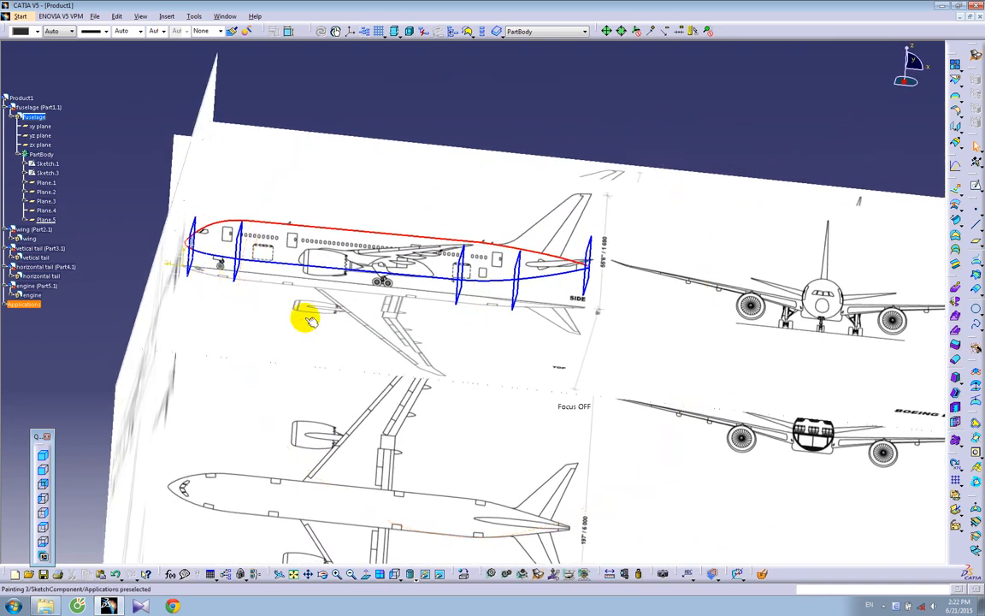
right_click(309, 320)
click(334, 354)
mouse_move(386, 378)
middle_down()
mouse_move(367, 305)
mouse_move(262, 347)
mouse_move(332, 372)
mouse_move(444, 373)
mouse_move(496, 389)
mouse_move(493, 366)
mouse_move(249, 328)
middle_up()
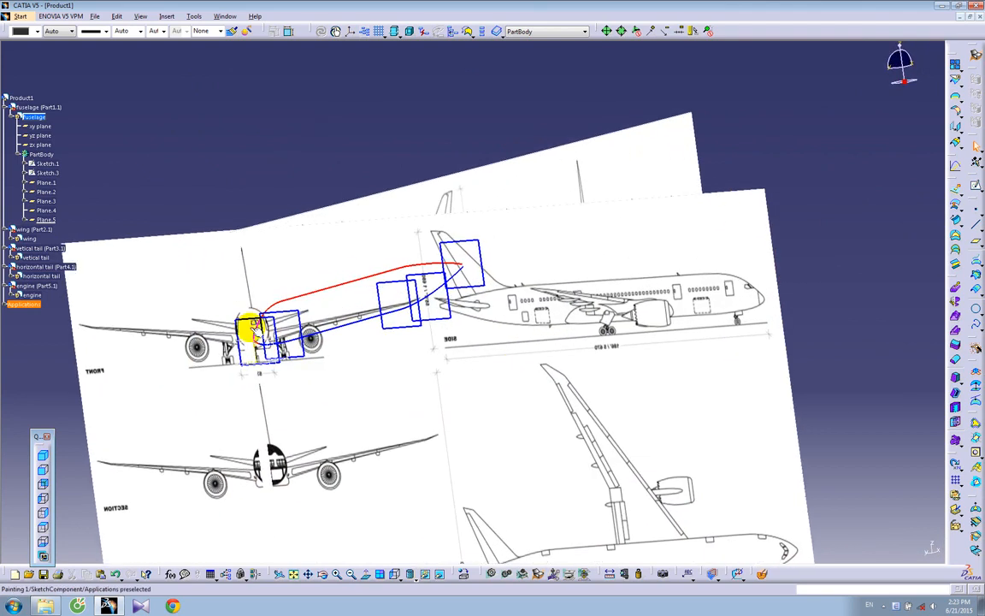
click(248, 323)
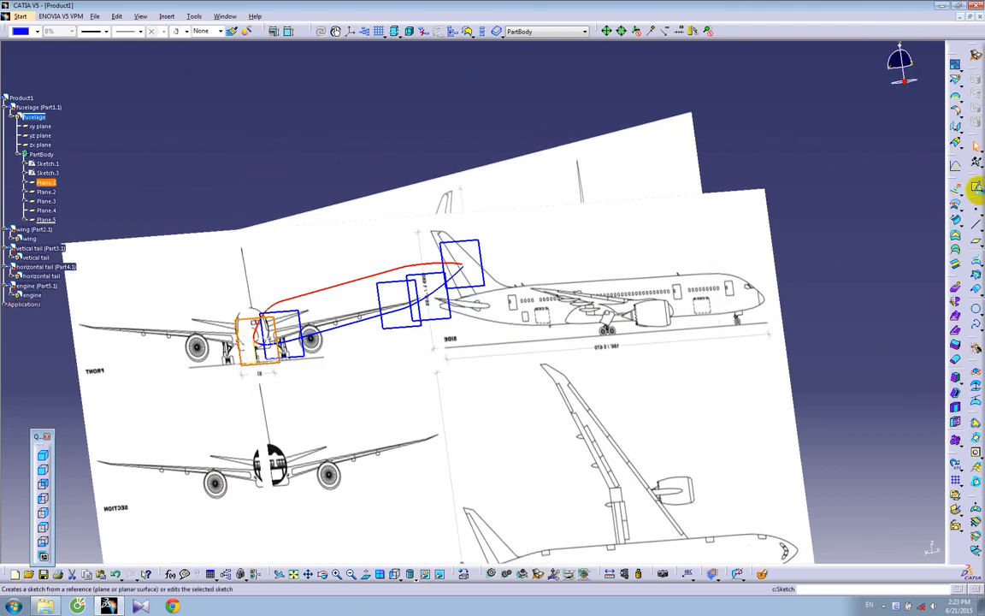
click(976, 186)
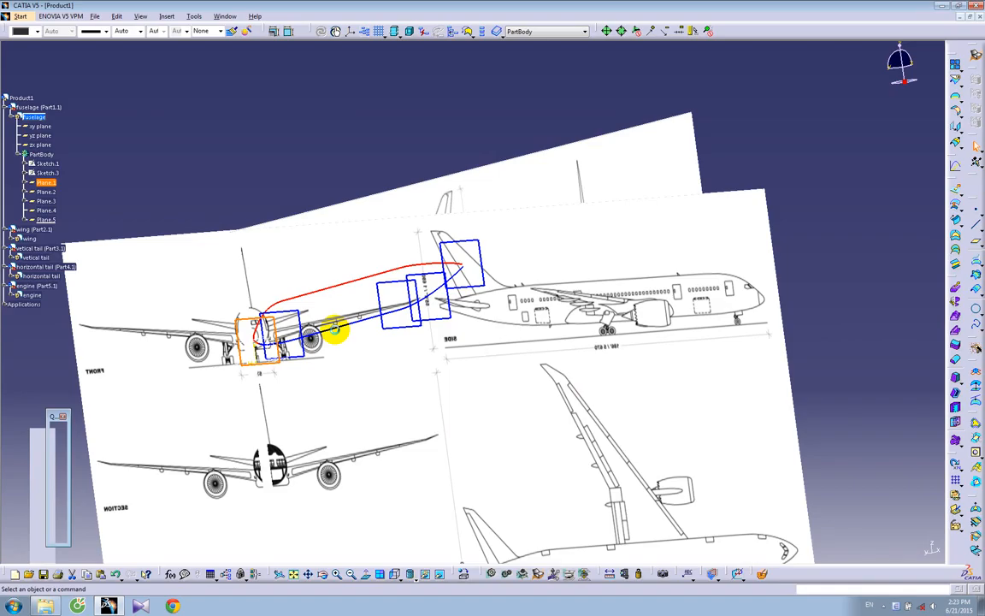
middle_drag(800, 349, 380, 324)
ctrl+middle_drag(559, 356, 518, 254)
mouse_move(437, 324)
middle_down()
mouse_move(520, 343)
mouse_move(503, 271)
middle_up()
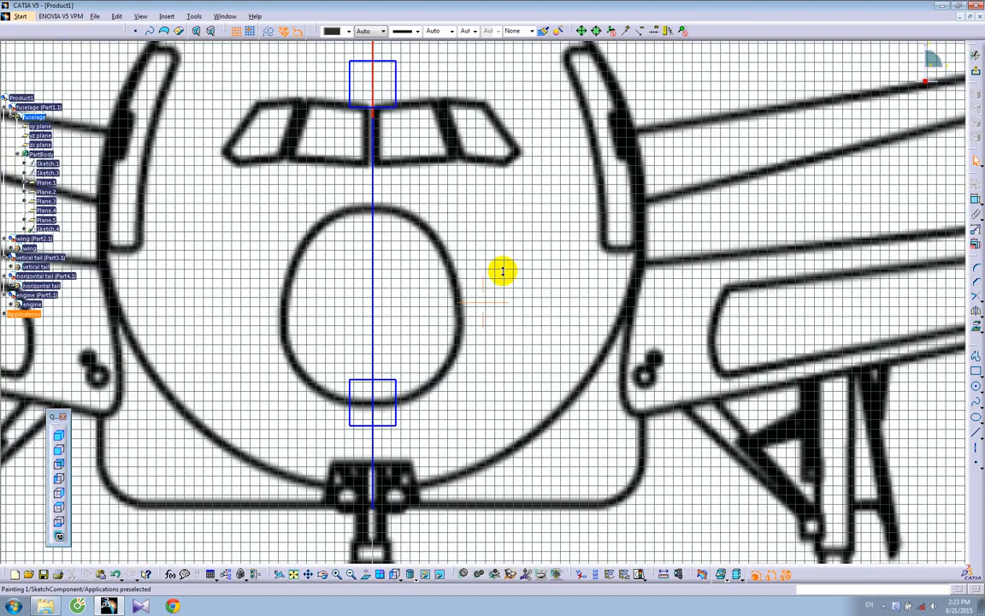
click(976, 128)
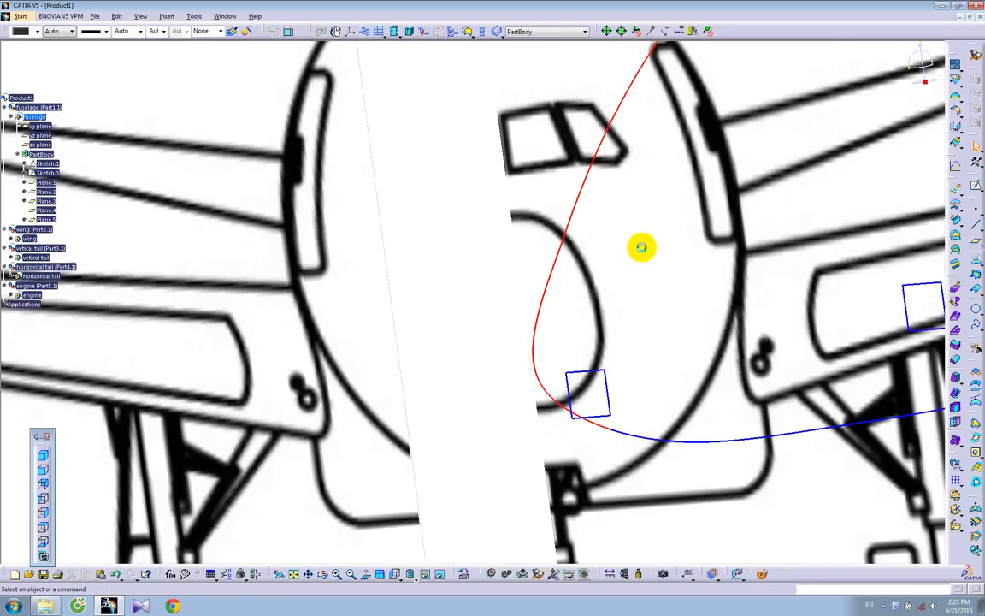
- Intersect Plane.1 with the upper profile Sketch.1, and cancel the Near definition for keeping a single sub-element
mouse_move(601, 248)
middle_down()
mouse_move(591, 248)
mouse_move(592, 359)
mouse_move(560, 339)
mouse_move(462, 361)
mouse_move(317, 351)
middle_up()
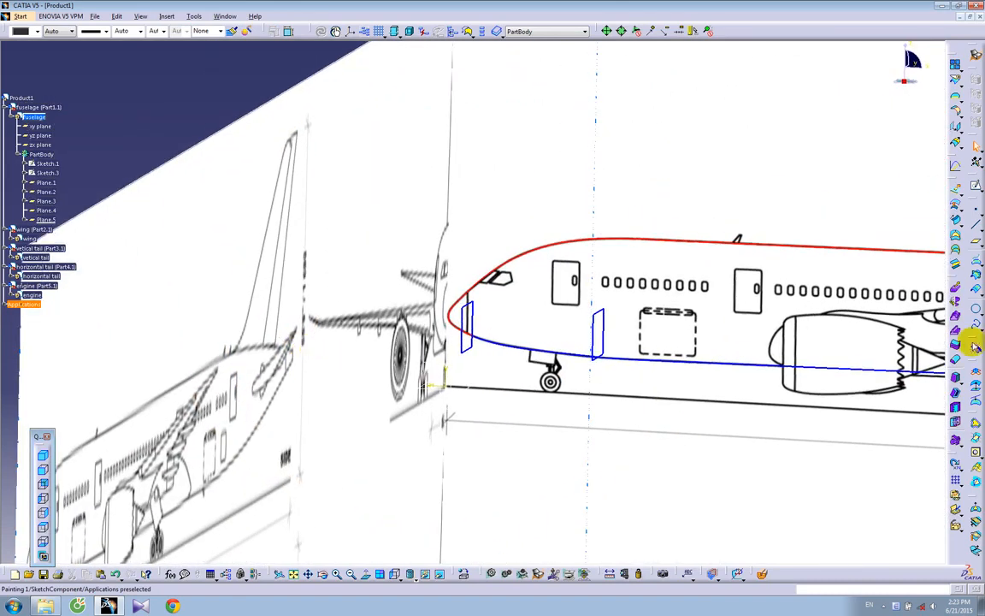
click(975, 276)
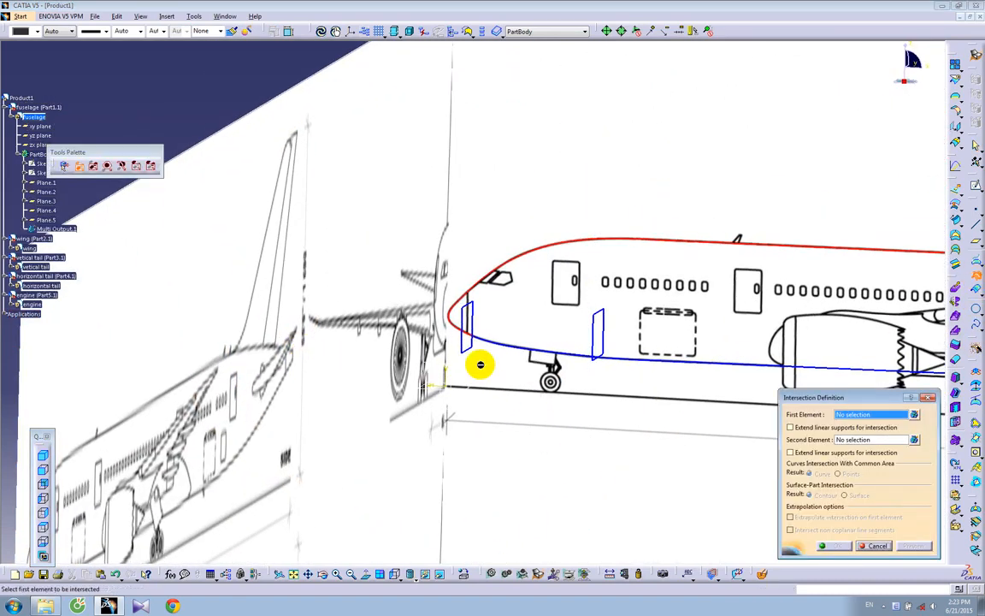
click(463, 345)
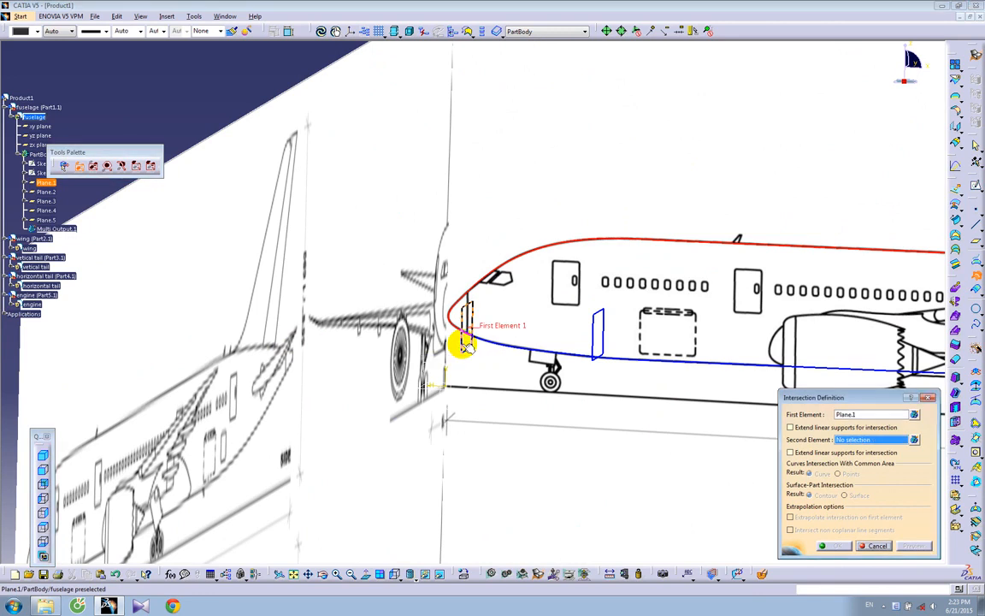
click(476, 292)
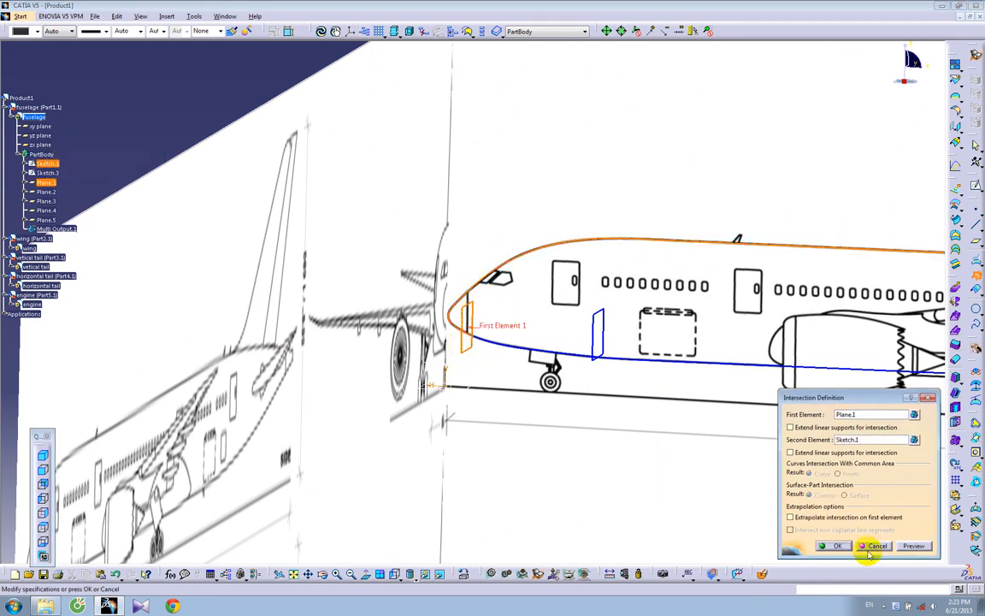
click(839, 546)
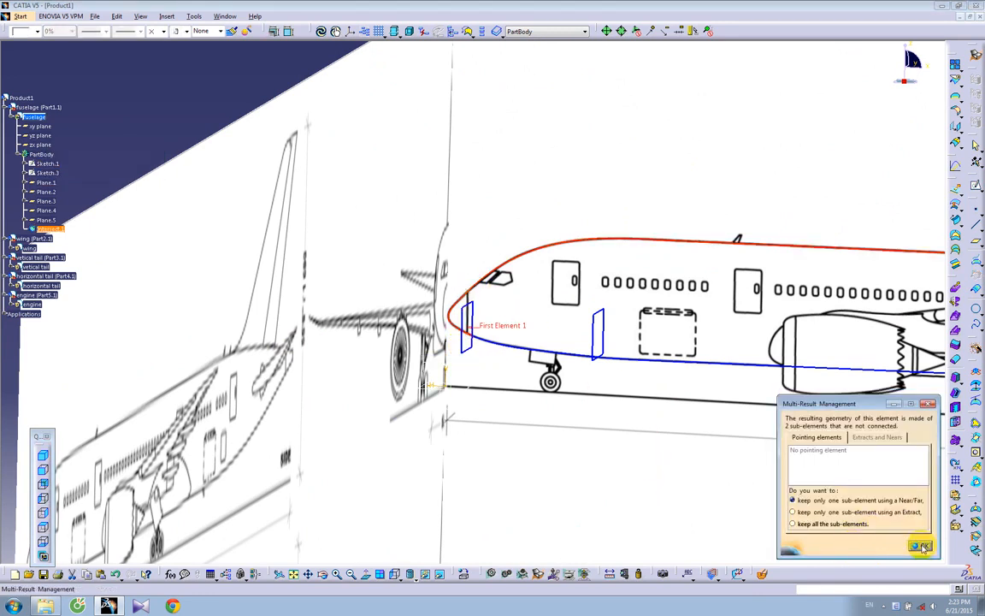
click(919, 546)
click(880, 547)
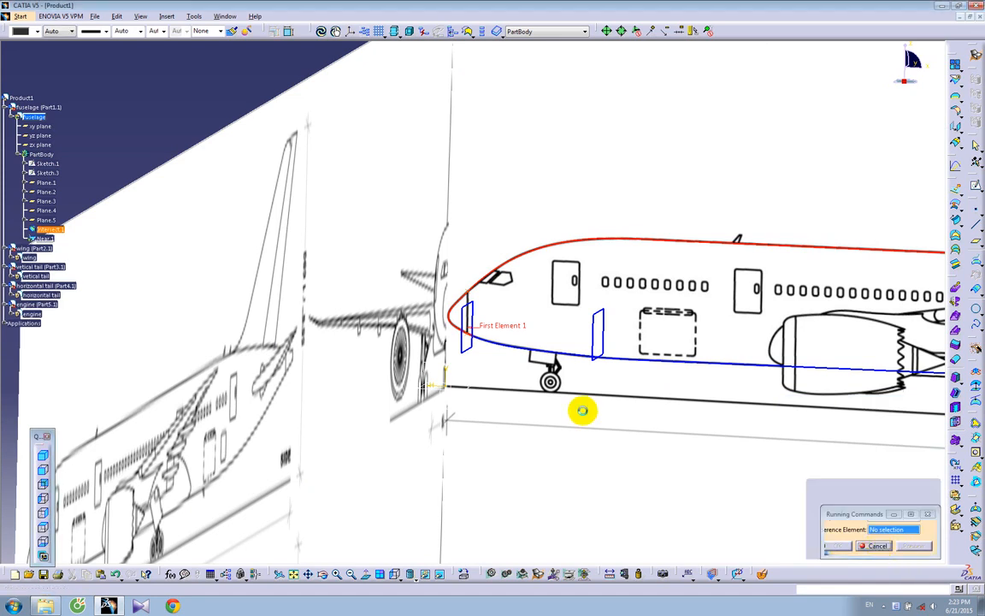
- Intersect Plane.2 with the upper profile Sketch.1
click(596, 338)
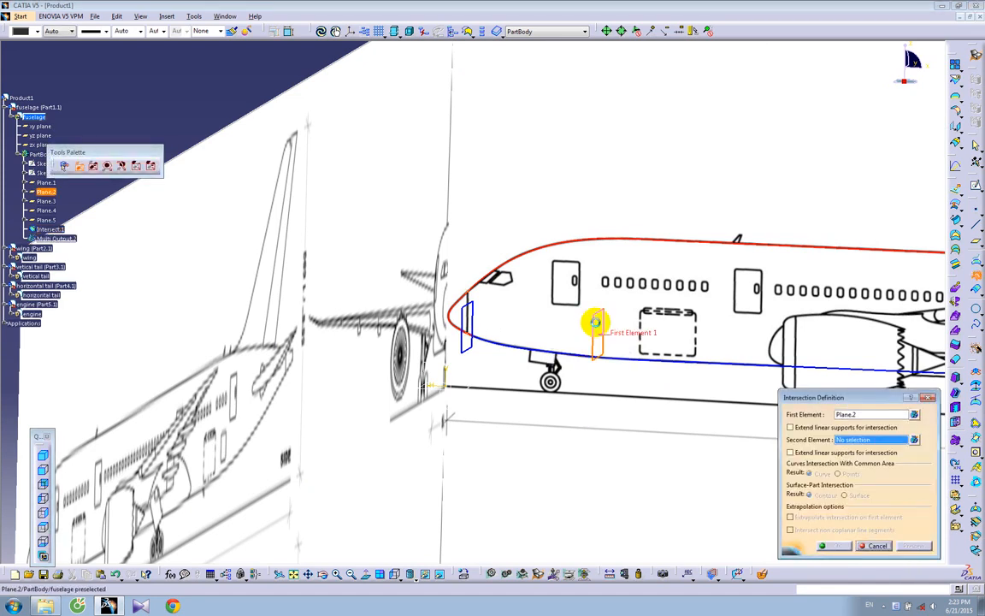
click(618, 239)
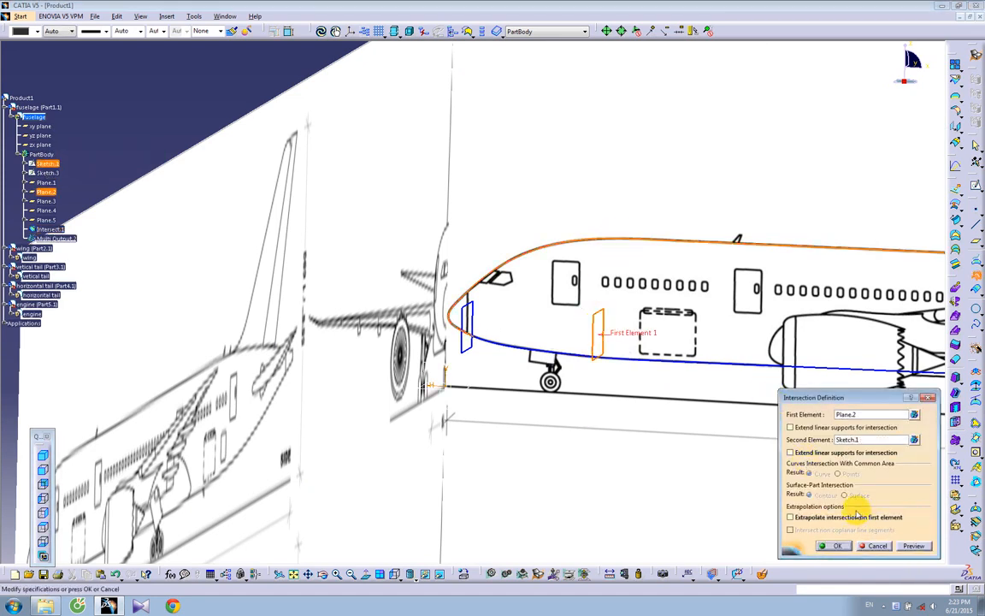
click(841, 544)
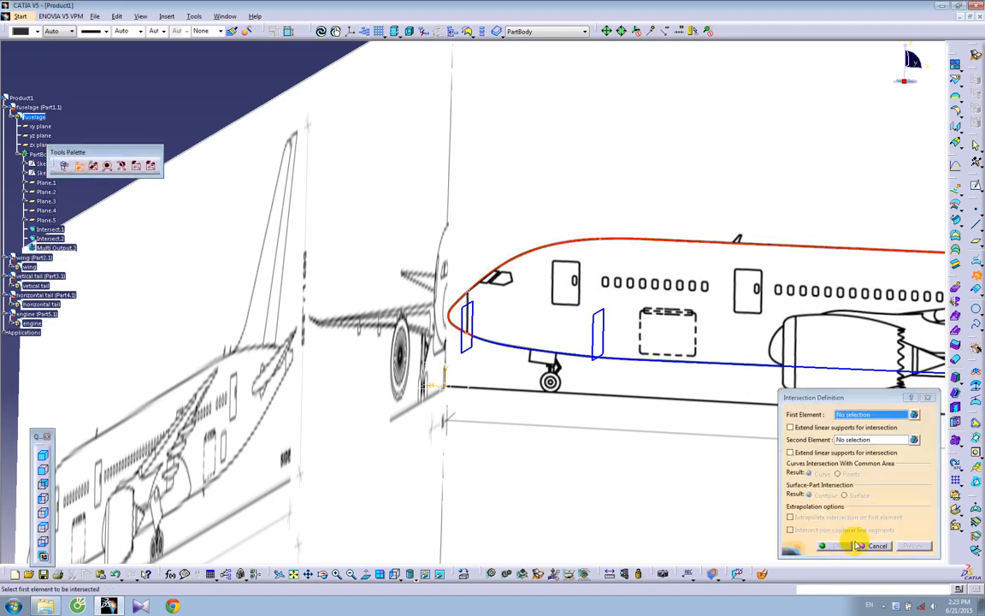
- Intersect Plane.2 with the lower profile Sketch.3
click(598, 339)
click(622, 354)
click(834, 545)
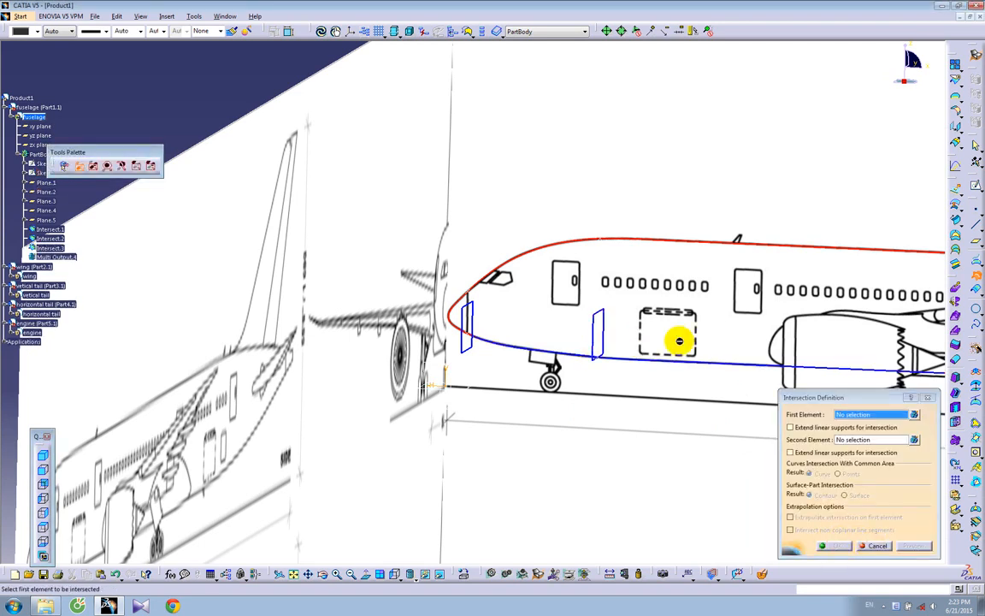
- Intersect Plane.3, at the rear fuselage, with the upper profile Sketch.1 and then with the lower profile Sketch.3
middle_drag(700, 341, 410, 311)
middle_drag(596, 328, 571, 316)
click(552, 312)
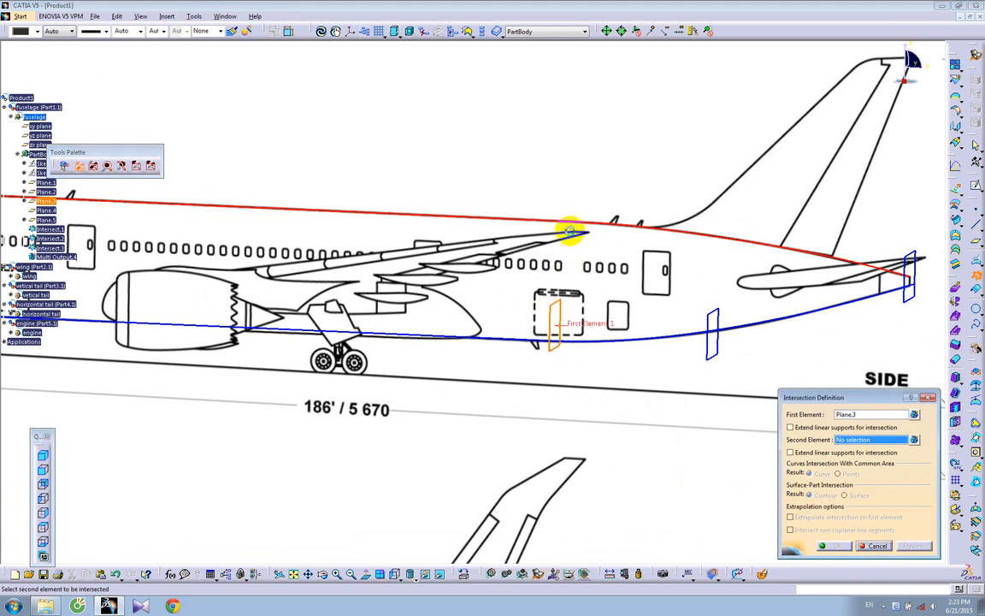
click(575, 225)
click(842, 545)
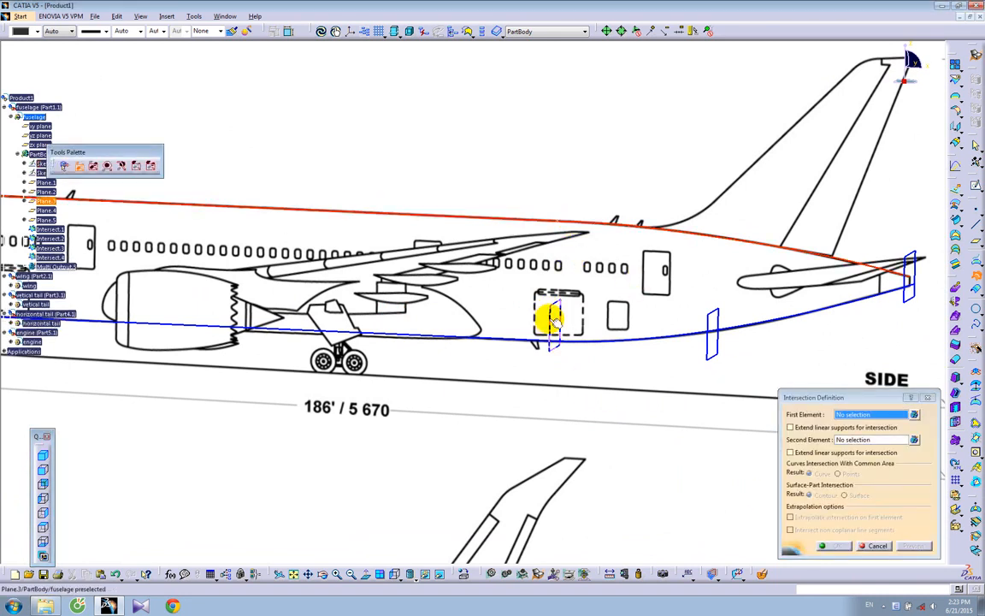
click(552, 316)
click(567, 337)
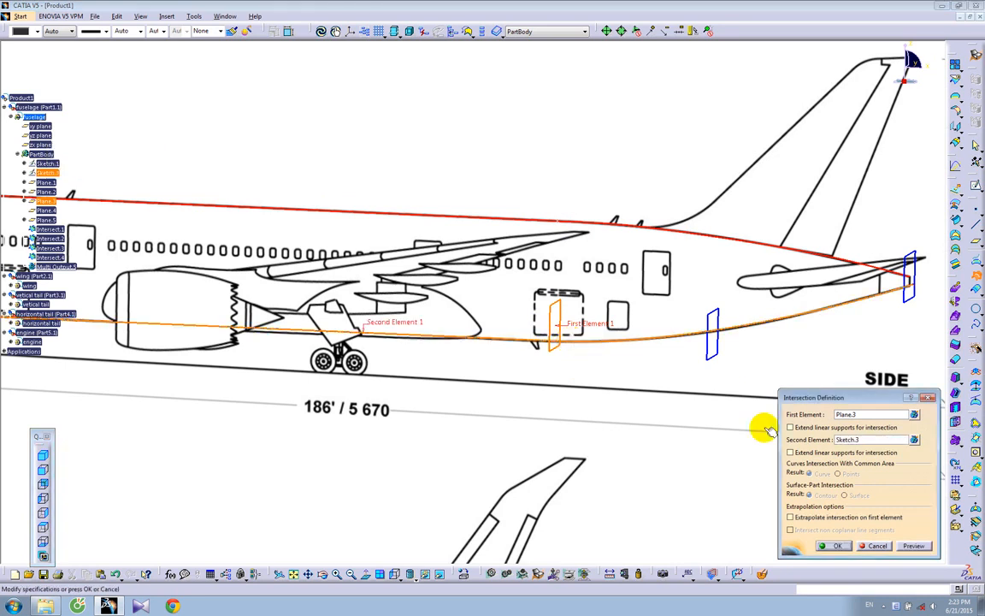
click(838, 546)
- Intersect Plane.5, midway along the tail cone, with the upper profile Sketch.1 and then with the lower profile Sketch.3
click(707, 332)
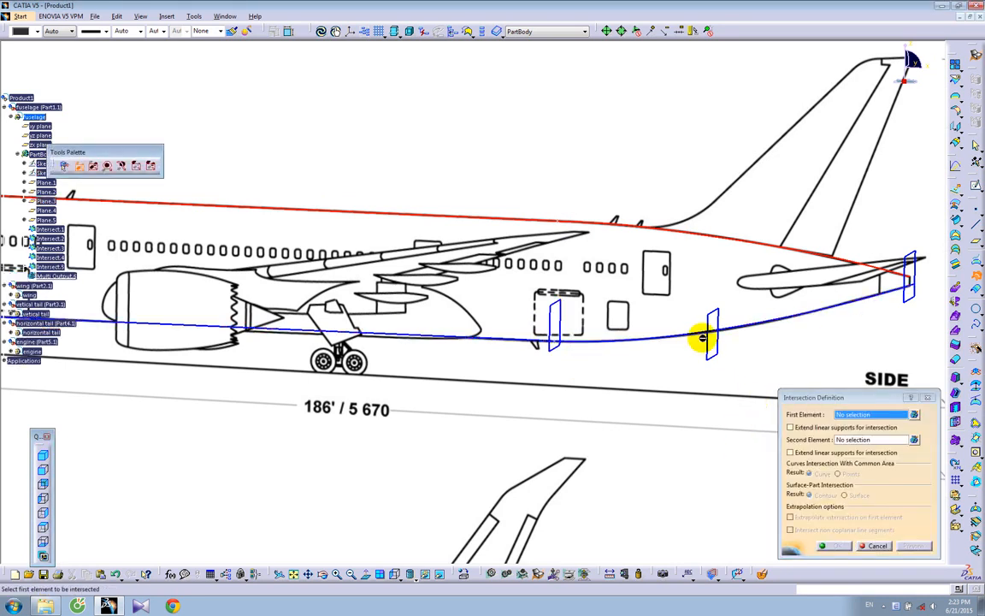
click(728, 241)
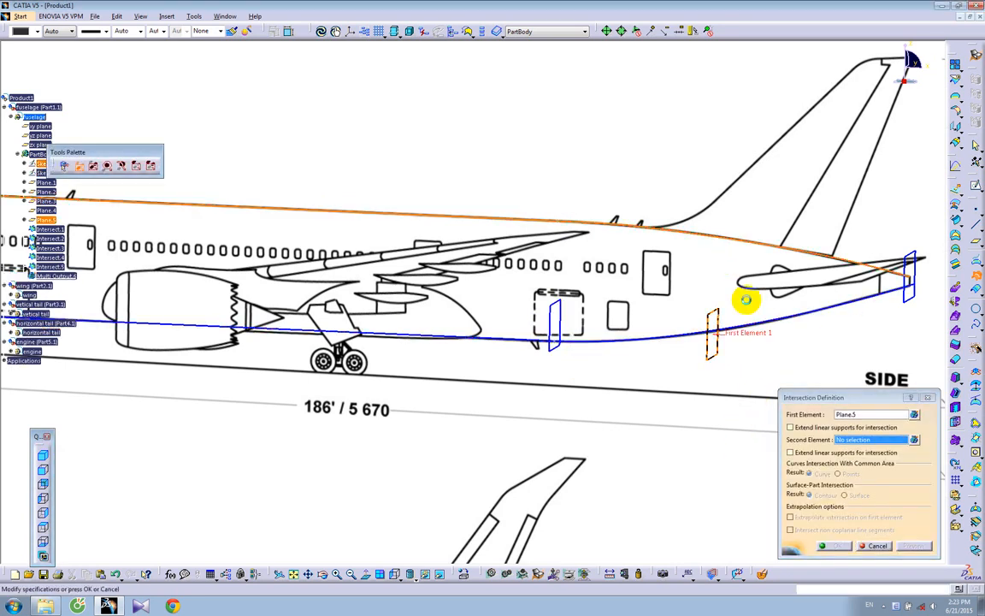
click(836, 545)
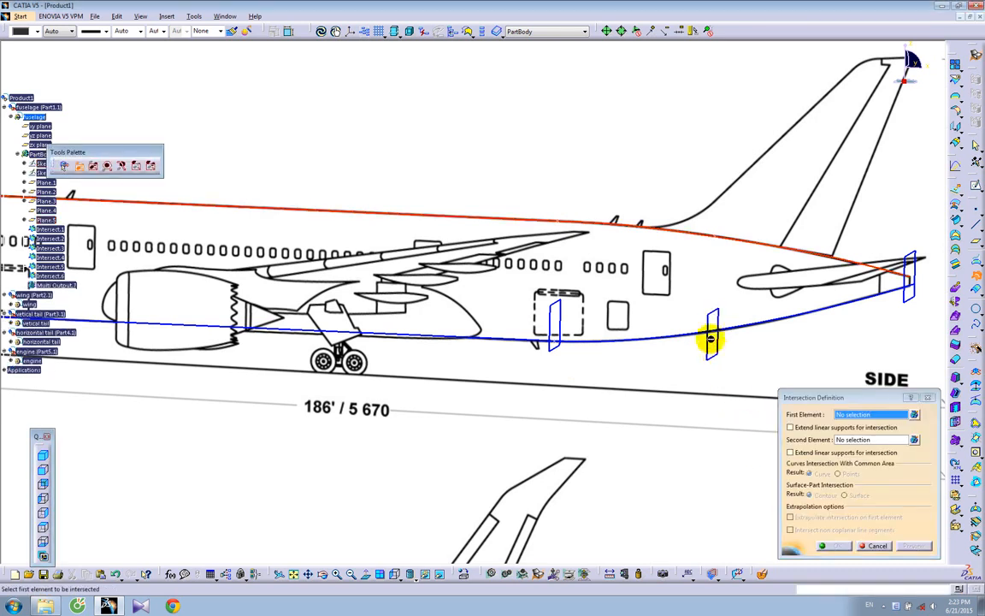
click(712, 329)
click(736, 329)
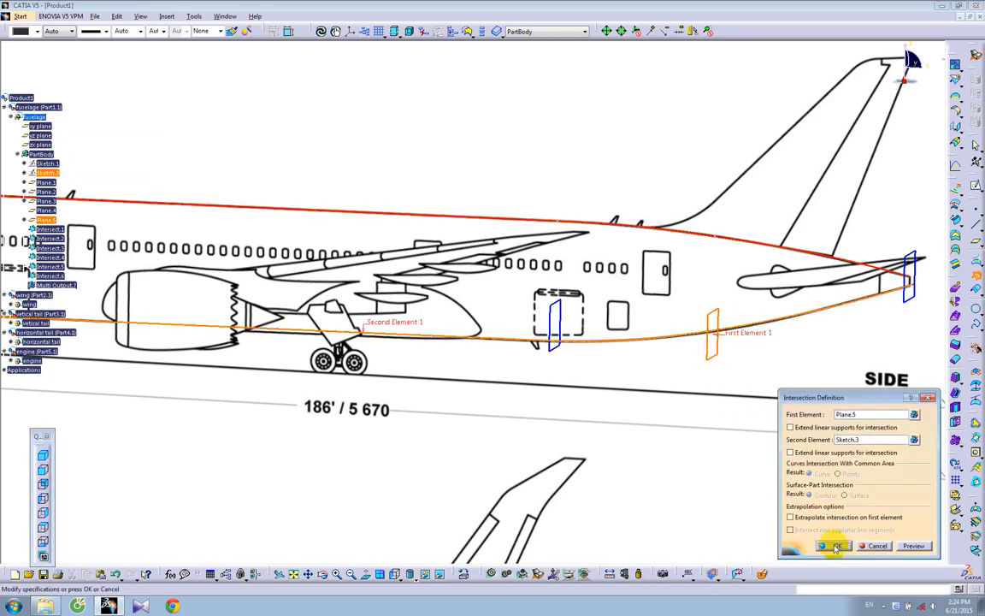
click(836, 545)
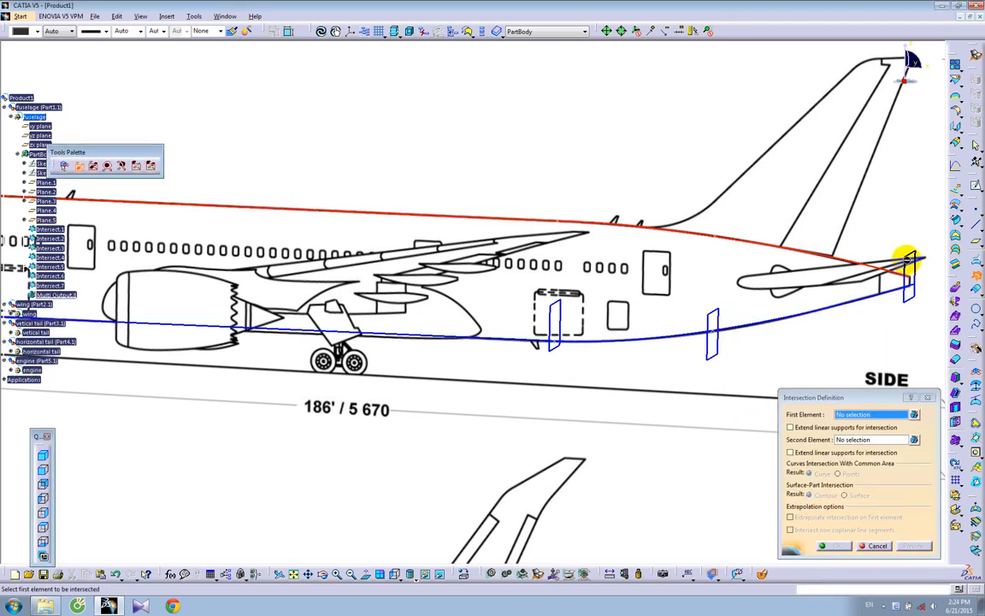
- Intersect Plane.4, at the tail end, with the lower profile Sketch.3 and finish the intersection command
click(898, 271)
click(891, 276)
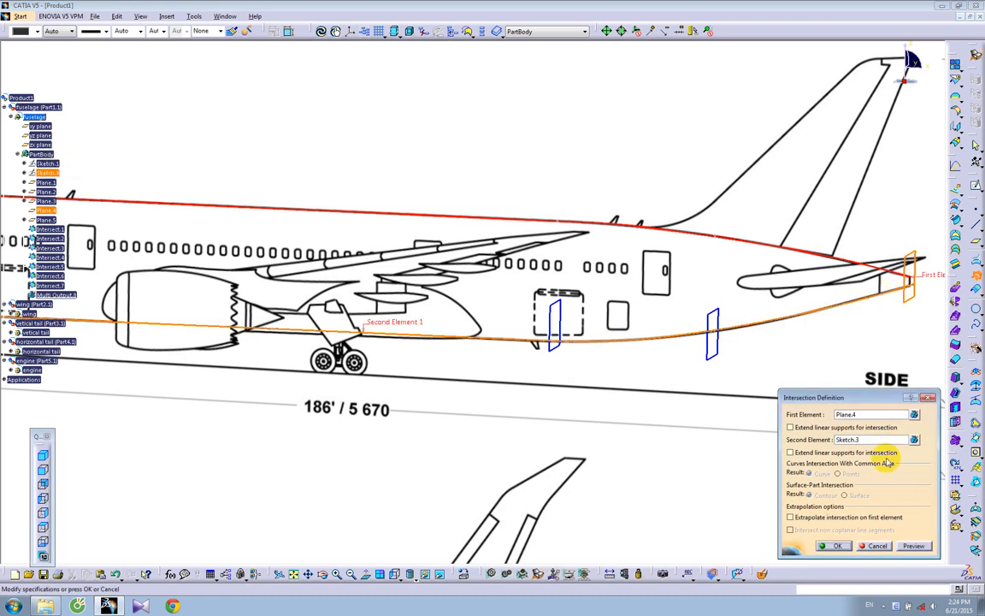
click(834, 545)
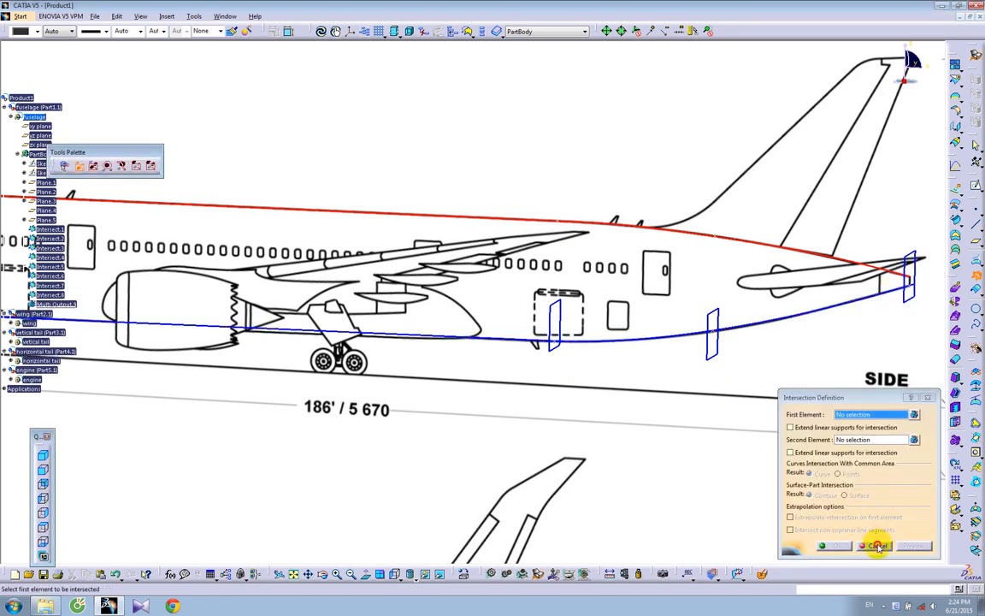
click(878, 545)
mouse_move(625, 351)
middle_down()
mouse_move(625, 469)
mouse_move(736, 409)
mouse_move(630, 357)
middle_up()
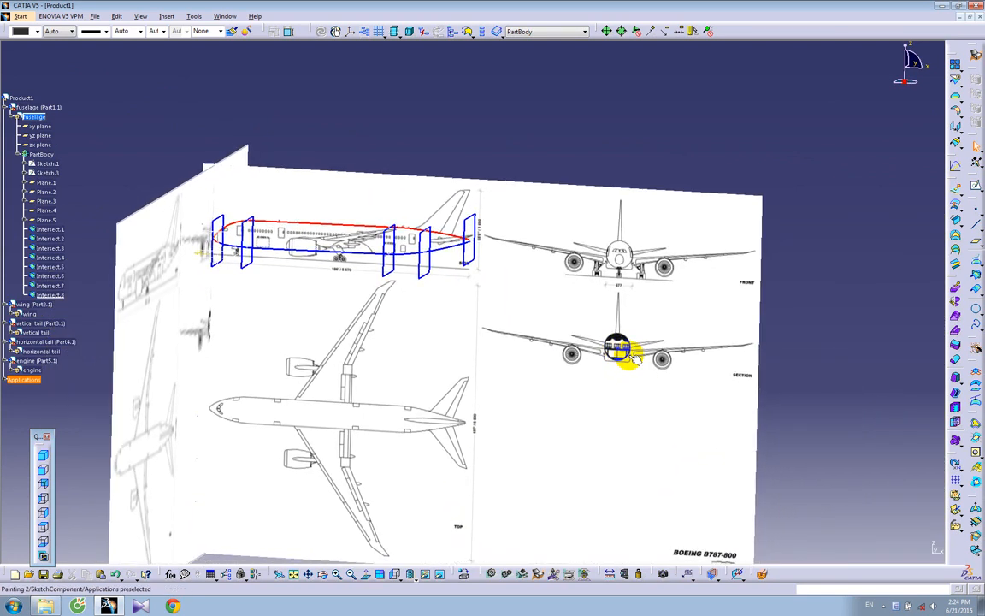
click(981, 602)
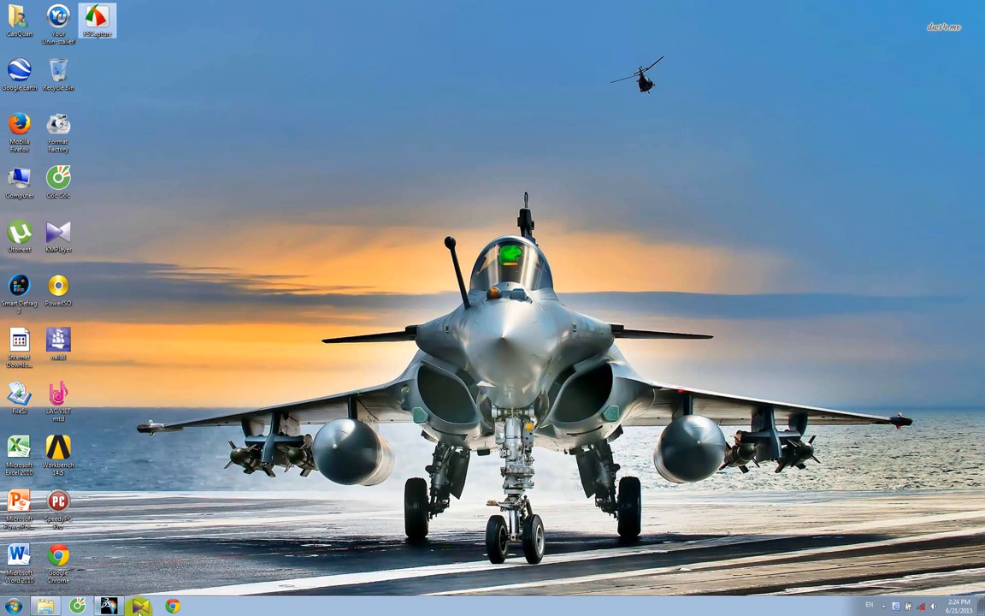
click(111, 606)
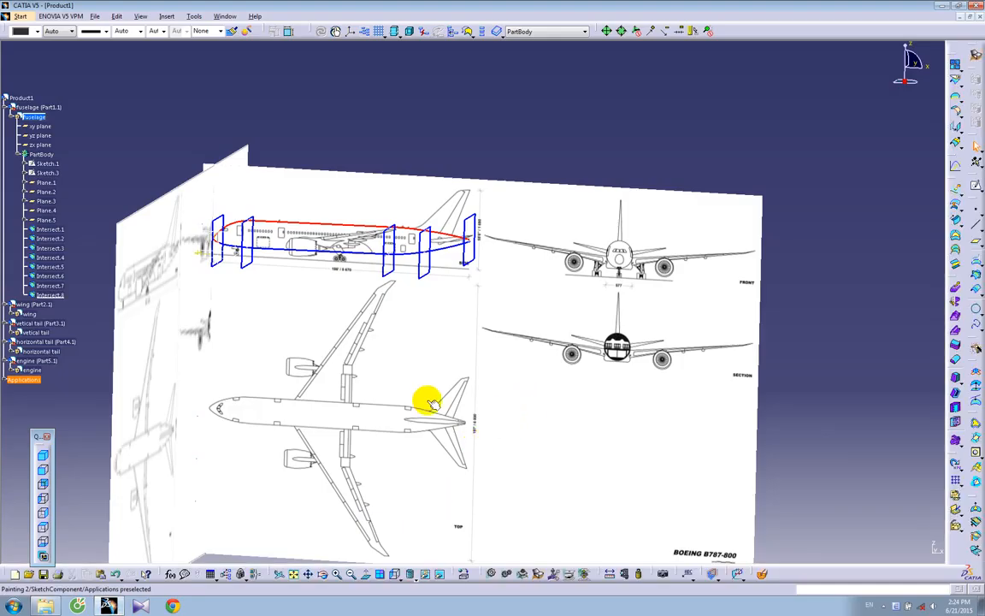
mouse_move(314, 341)
middle_down()
mouse_move(472, 375)
mouse_move(440, 402)
mouse_move(424, 321)
mouse_move(456, 369)
mouse_move(373, 380)
mouse_move(649, 381)
mouse_move(567, 367)
mouse_move(559, 339)
middle_up()
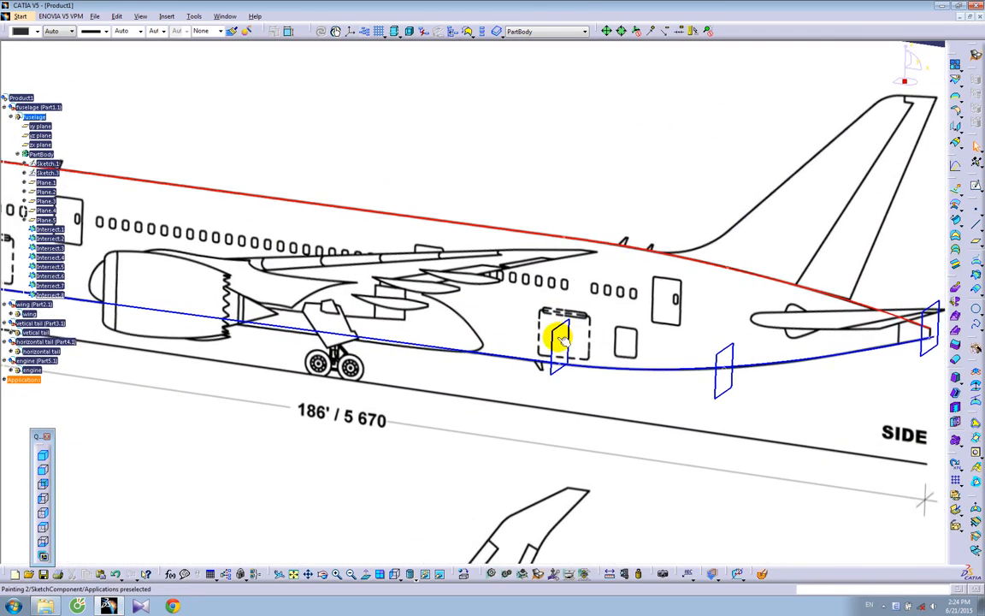
mouse_move(285, 374)
middle_down()
mouse_move(357, 374)
mouse_move(347, 400)
mouse_move(252, 366)
middle_up()
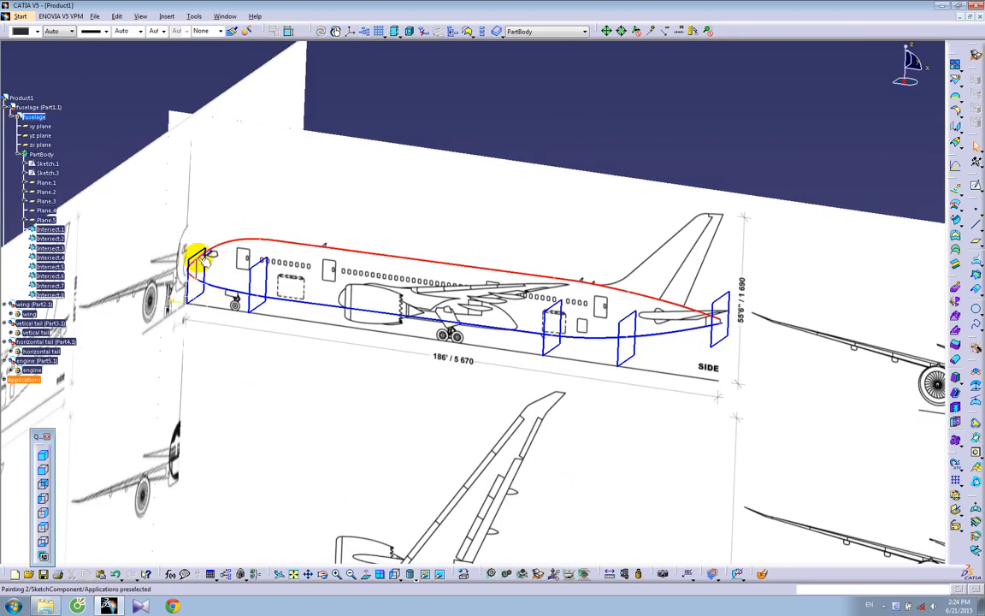
- Start a sketch on the nose section plane, Plane.1
click(974, 194)
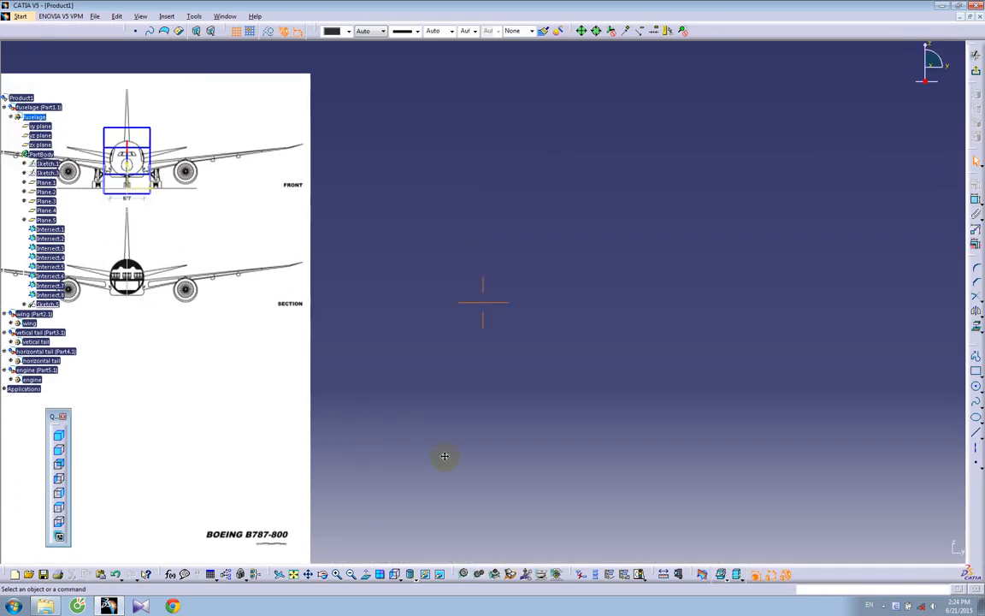
mouse_move(435, 437)
middle_down()
mouse_move(447, 427)
mouse_move(431, 323)
mouse_move(465, 382)
mouse_move(489, 391)
mouse_move(488, 341)
mouse_move(672, 316)
middle_up()
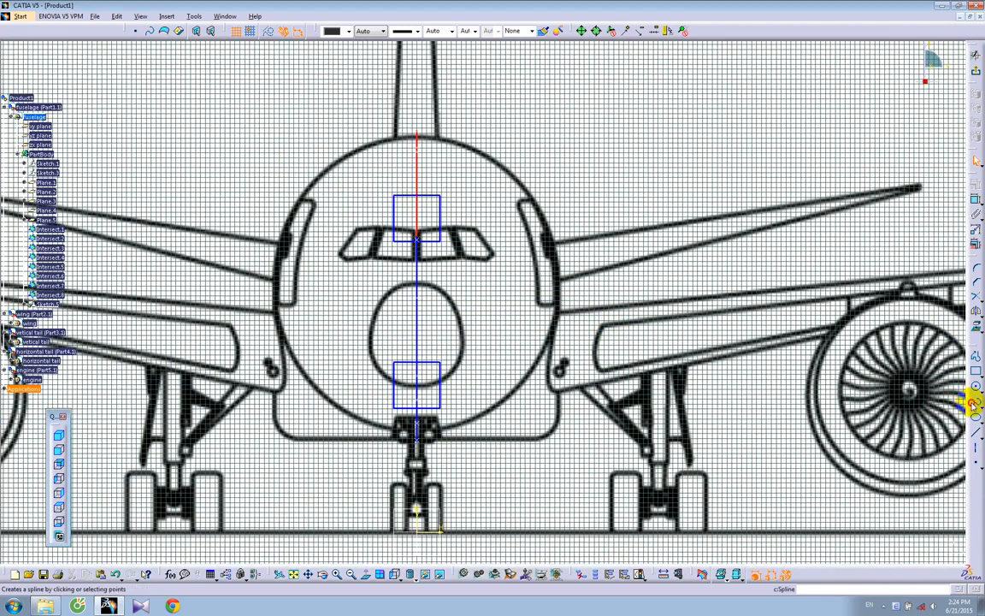
click(974, 402)
click(446, 295)
click(461, 323)
click(413, 384)
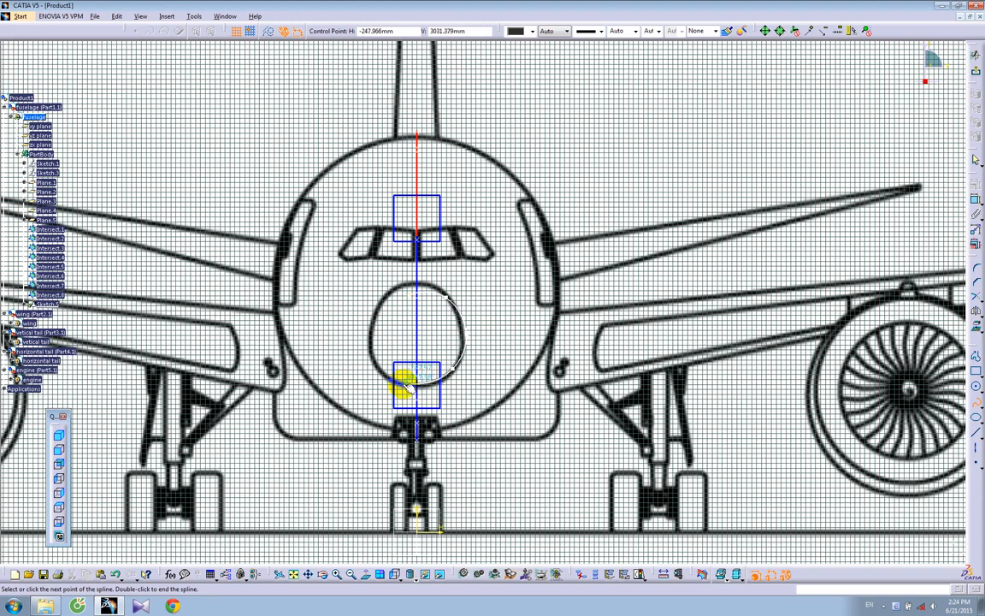
key(Escape)
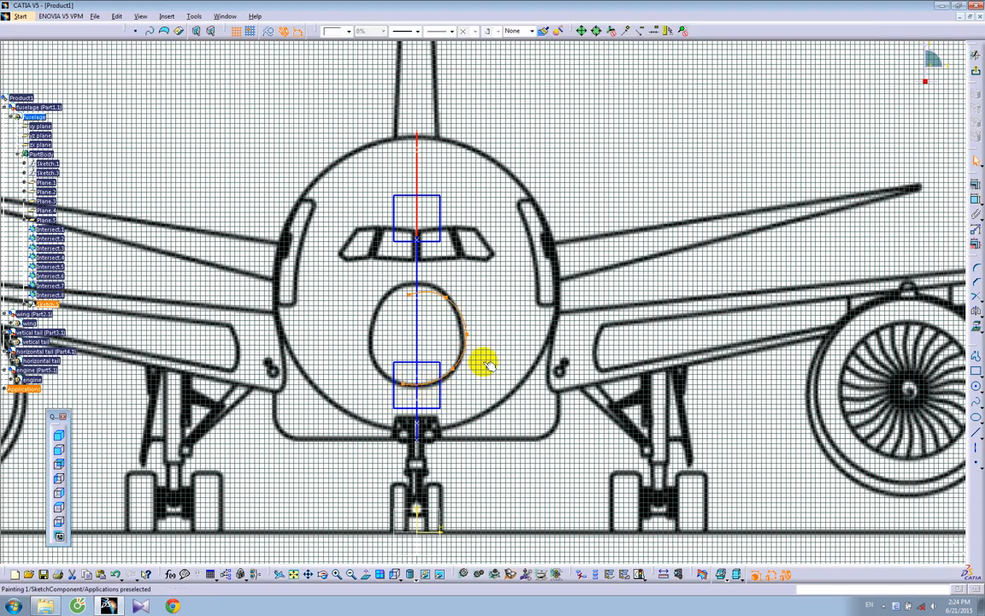
middle_drag(548, 278, 659, 345)
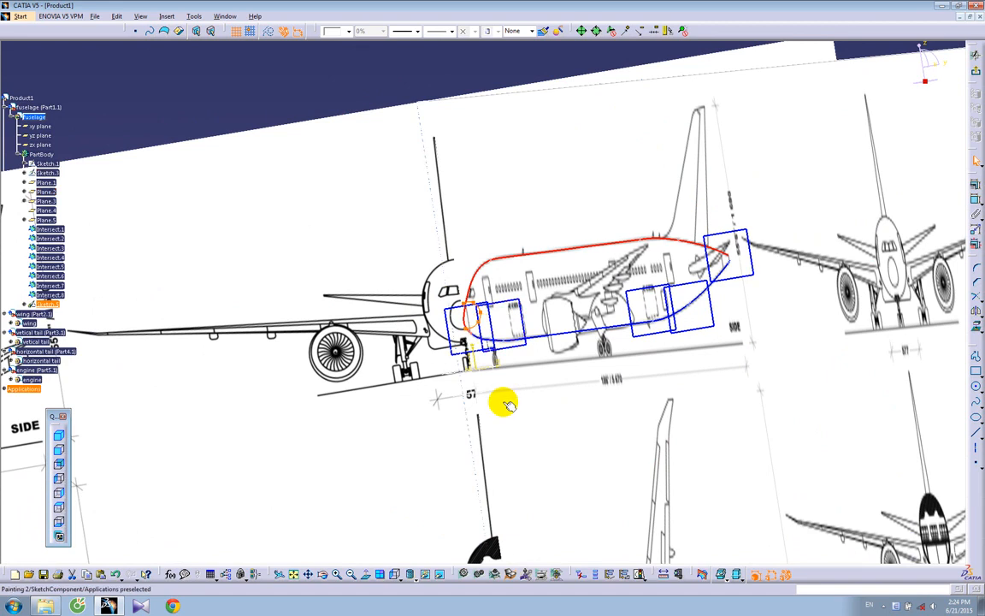
- Sketch an open spline through five control points, roughly following one half of the nose section outline on the front-view blueprint
click(60, 466)
middle_drag(472, 345, 463, 280)
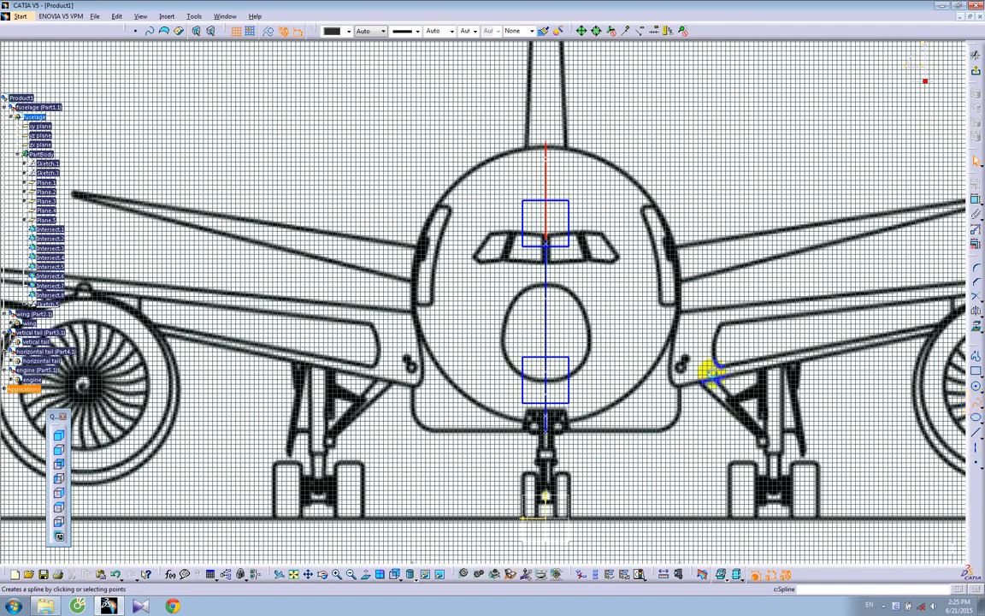
click(528, 300)
click(596, 343)
click(532, 388)
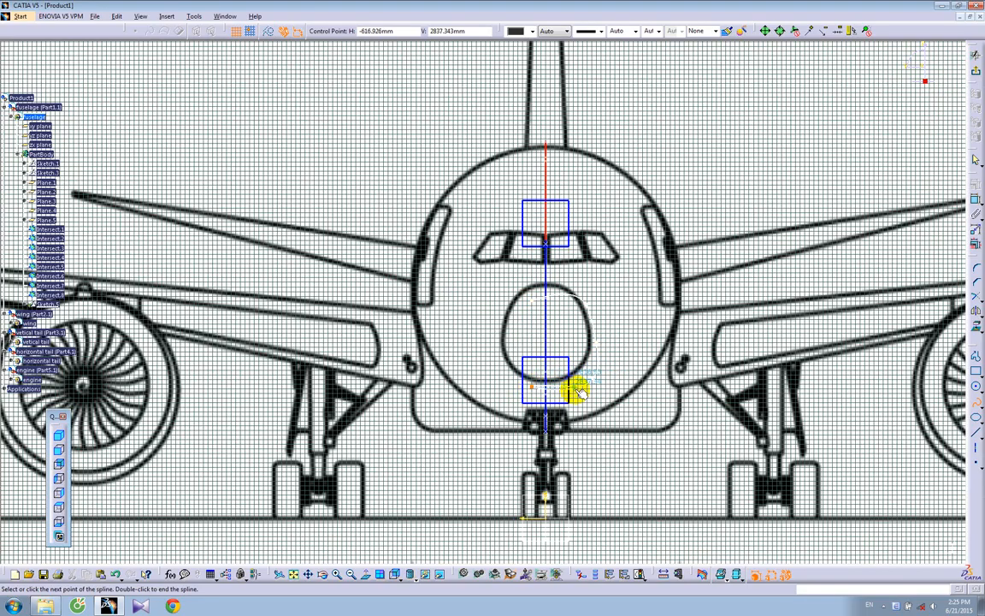
key(Escape)
- Constrain the spline's upper and lower ends to coincide with the points where Plane.1 crosses the nose profile
middle_drag(640, 350, 505, 308)
click(975, 201)
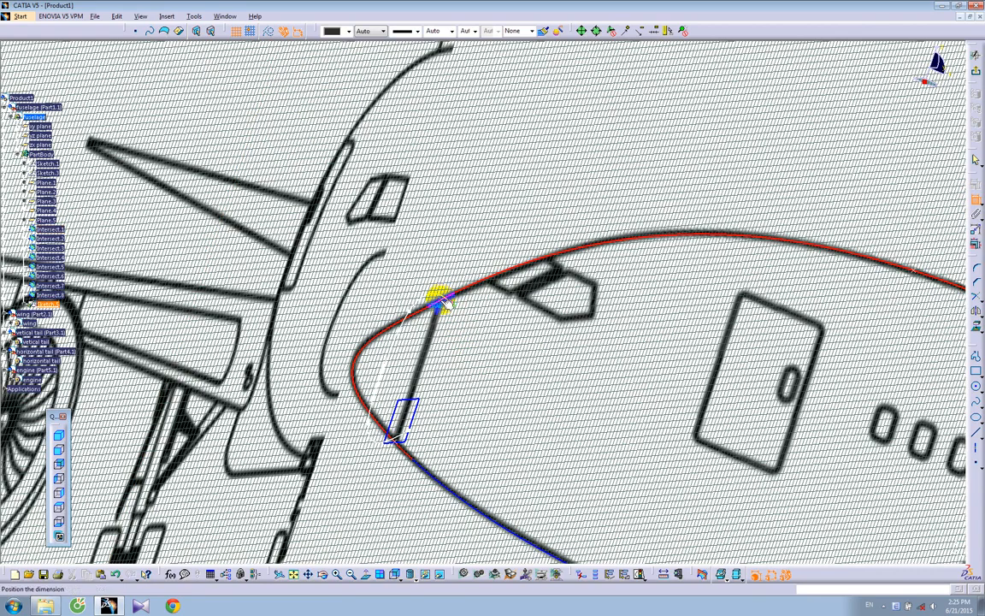
right_click(444, 321)
click(466, 434)
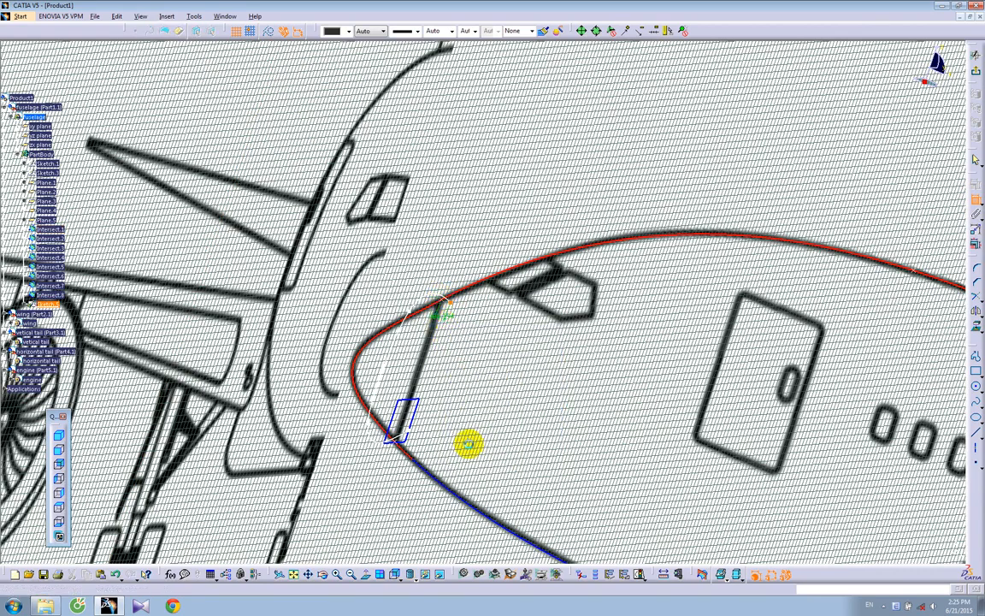
click(974, 198)
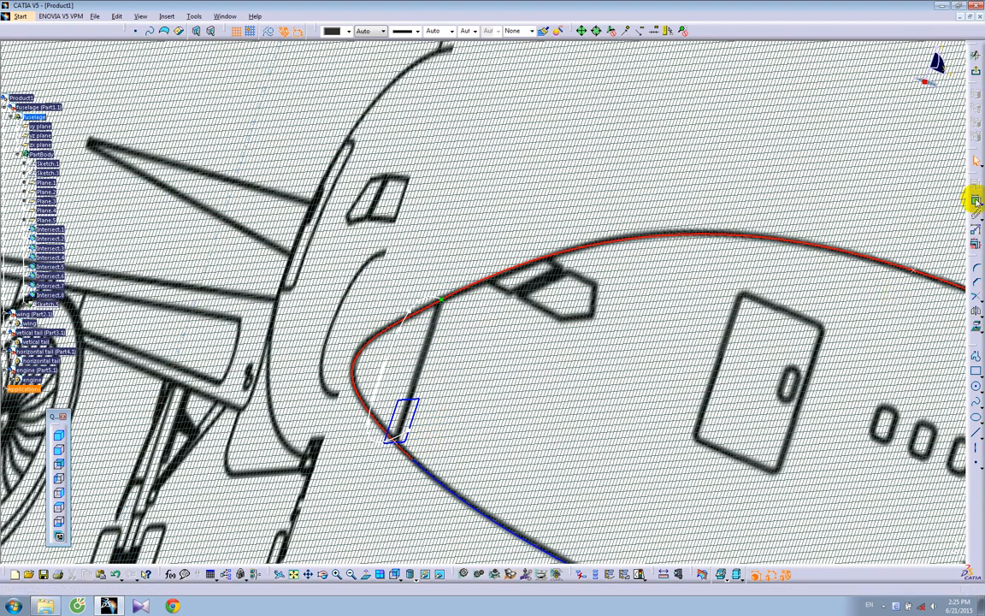
click(409, 432)
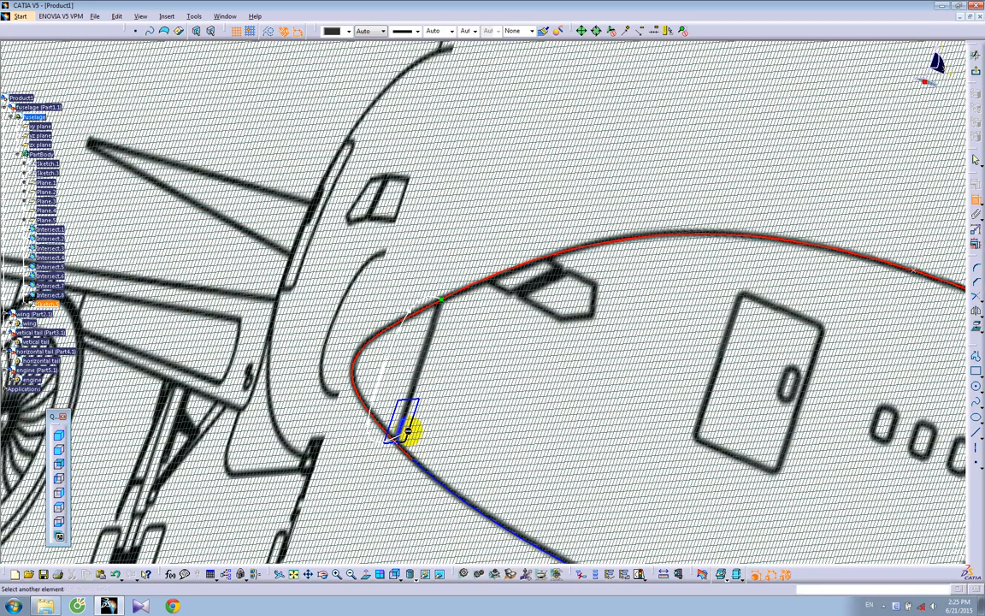
right_click(441, 449)
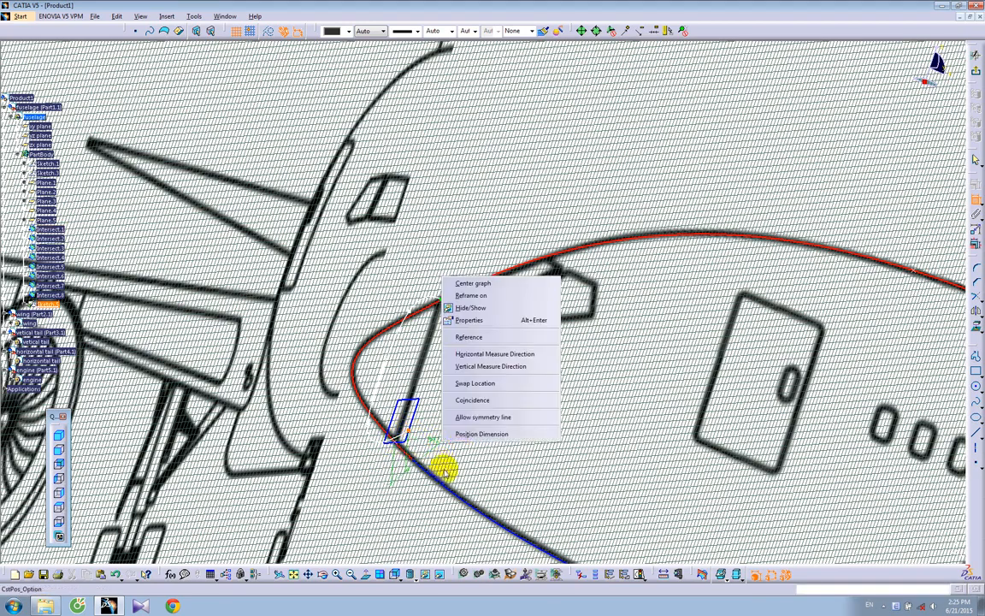
click(472, 409)
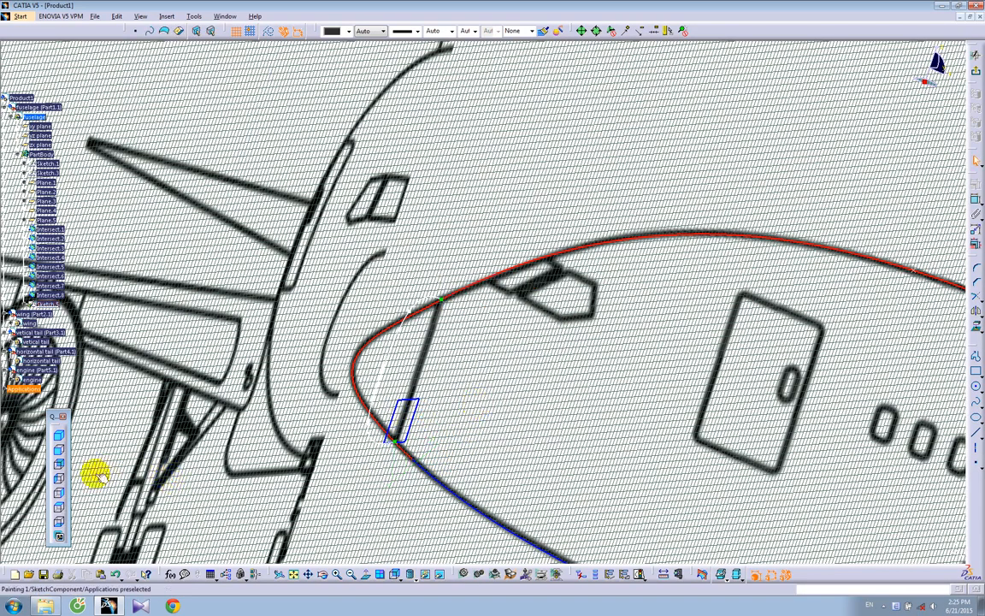
- Impose tangency at the nose section spline's two end control points, CtrlPoint.1 and CtrlPoint.5
click(59, 464)
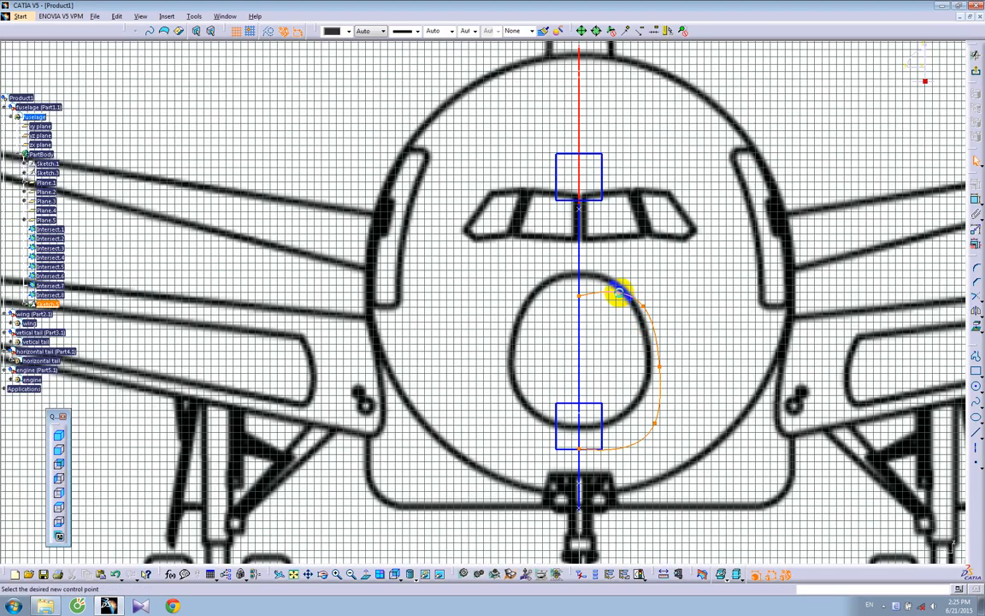
double_click(619, 293)
click(776, 516)
click(791, 460)
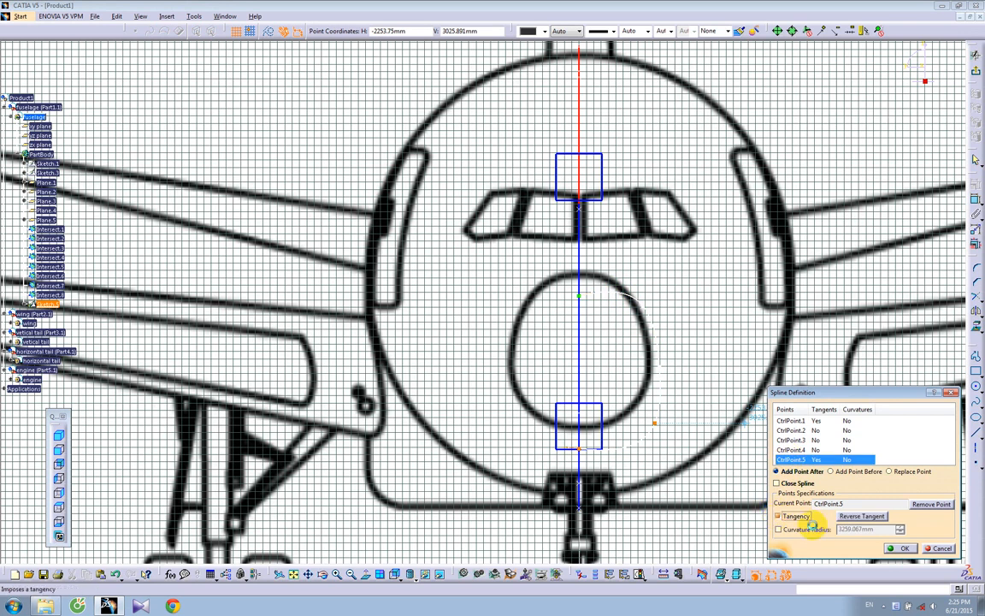
click(900, 549)
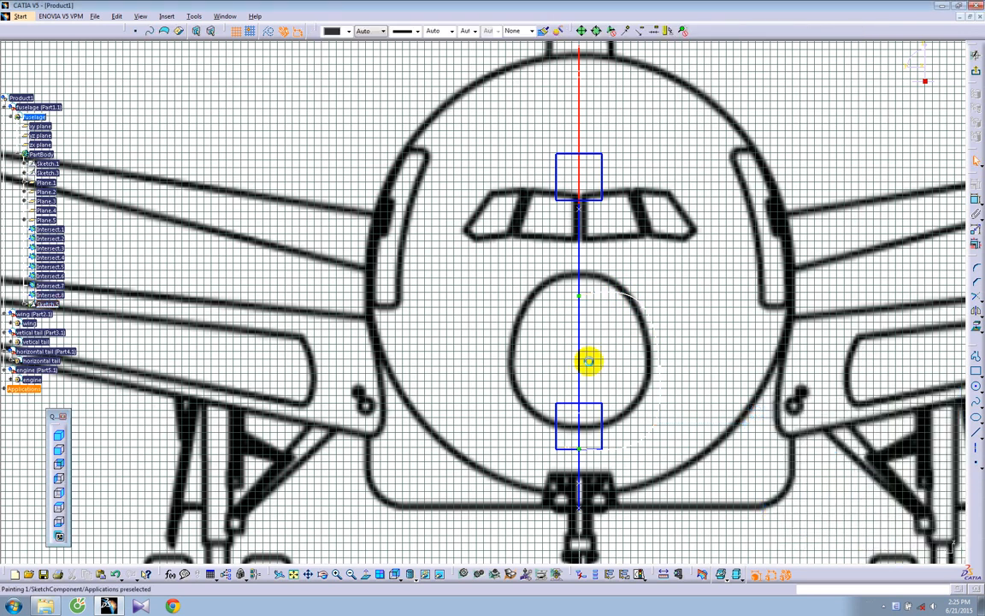
- Apply a horizontal constraint to the tangents at both ends of the nose section spline
click(589, 292)
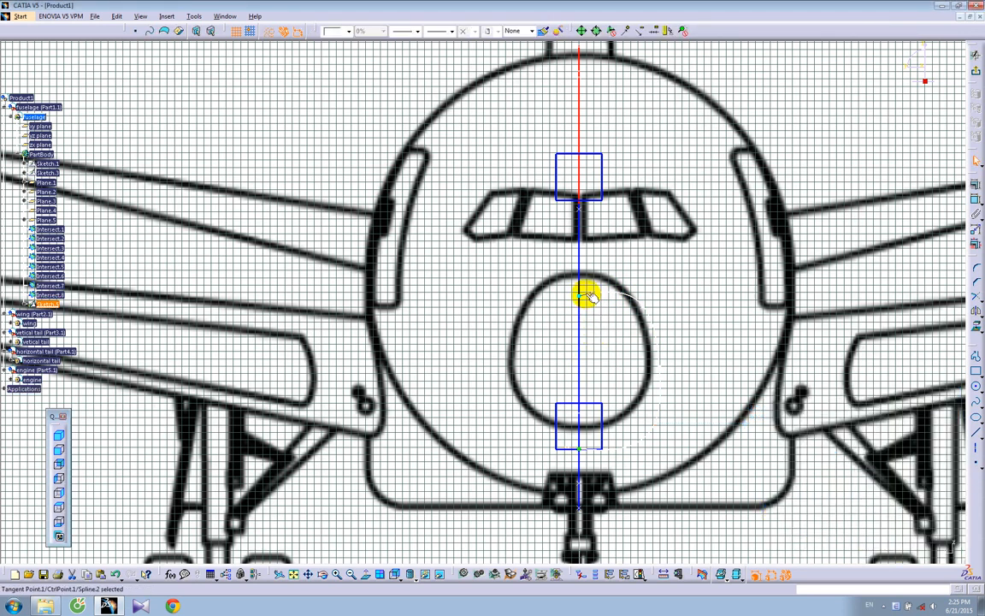
click(574, 447)
click(975, 216)
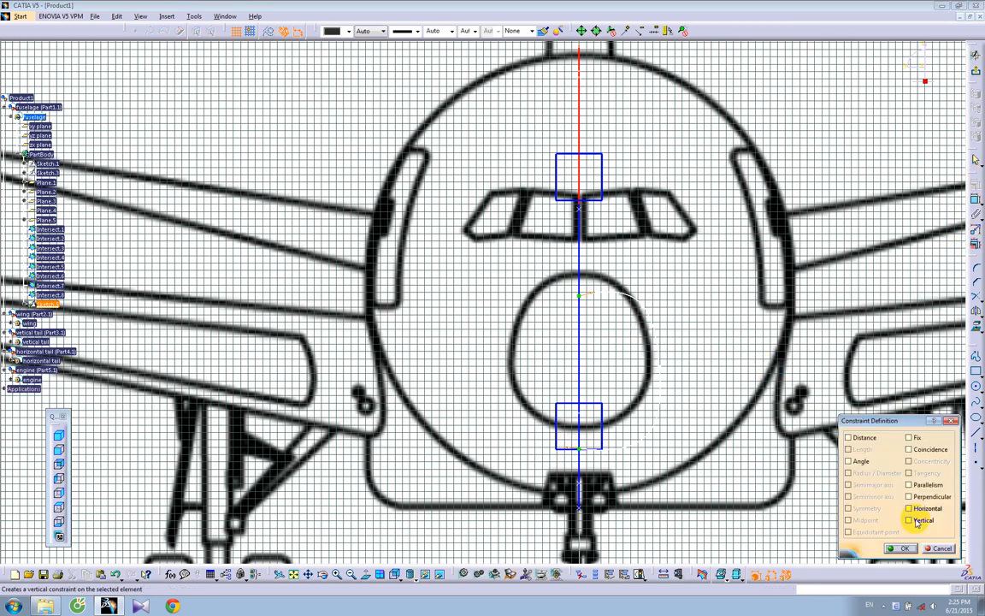
click(910, 509)
click(908, 548)
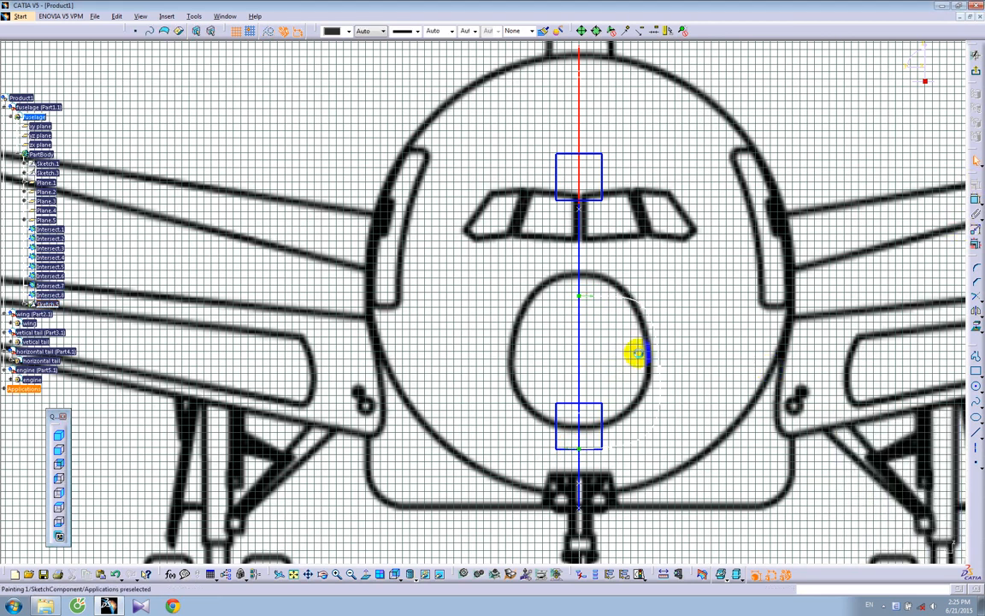
- Copy the red profile curve's graphic properties onto the nose section spline inside the sketch
click(640, 305)
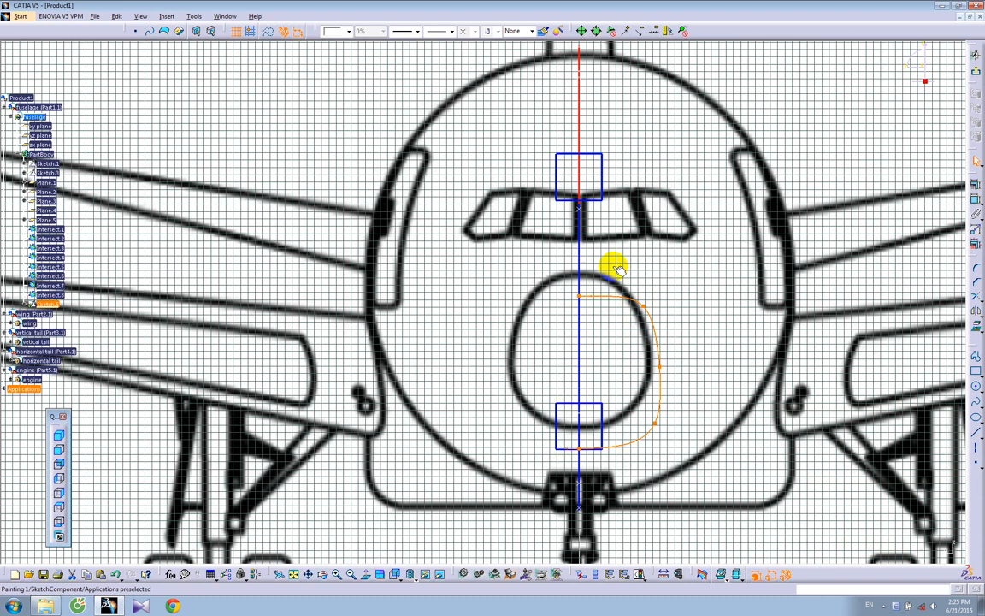
click(580, 90)
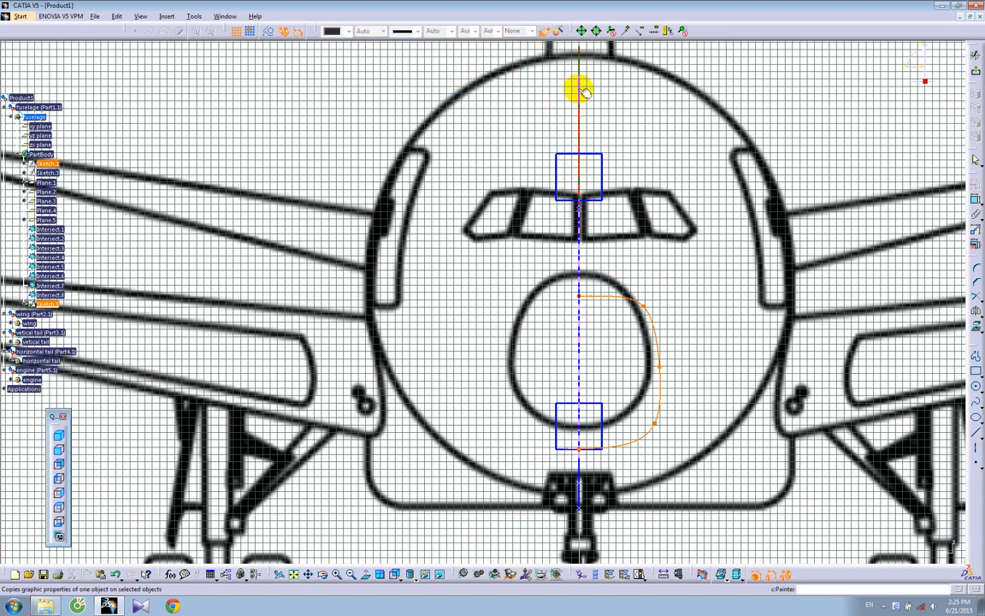
scroll(650, 321, up, 3)
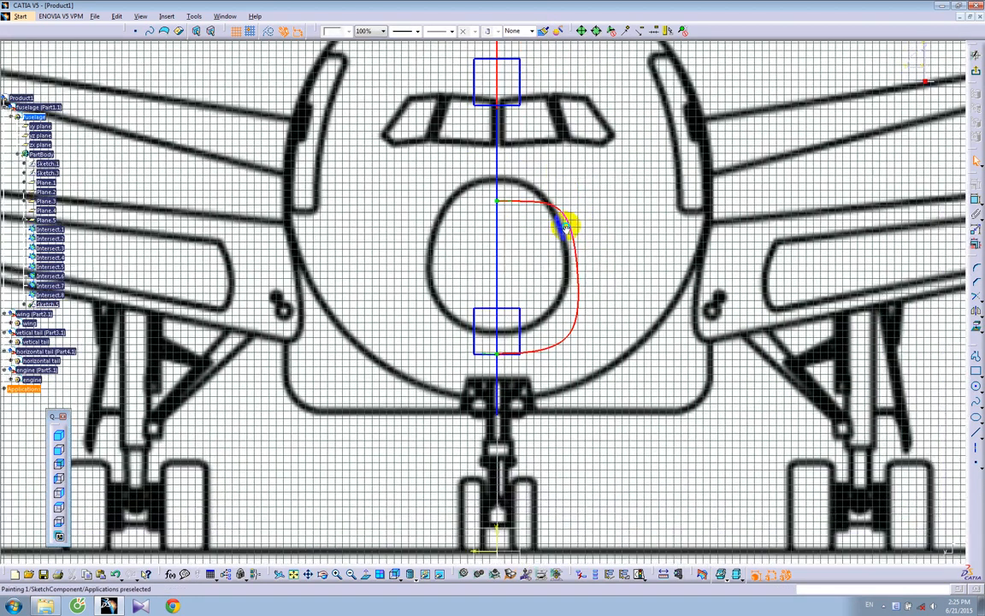
- Adjust the nose section spline's intermediate control points, CtrlPoint.2 to CtrlPoint.4, to form a smoother half oval
click(599, 169)
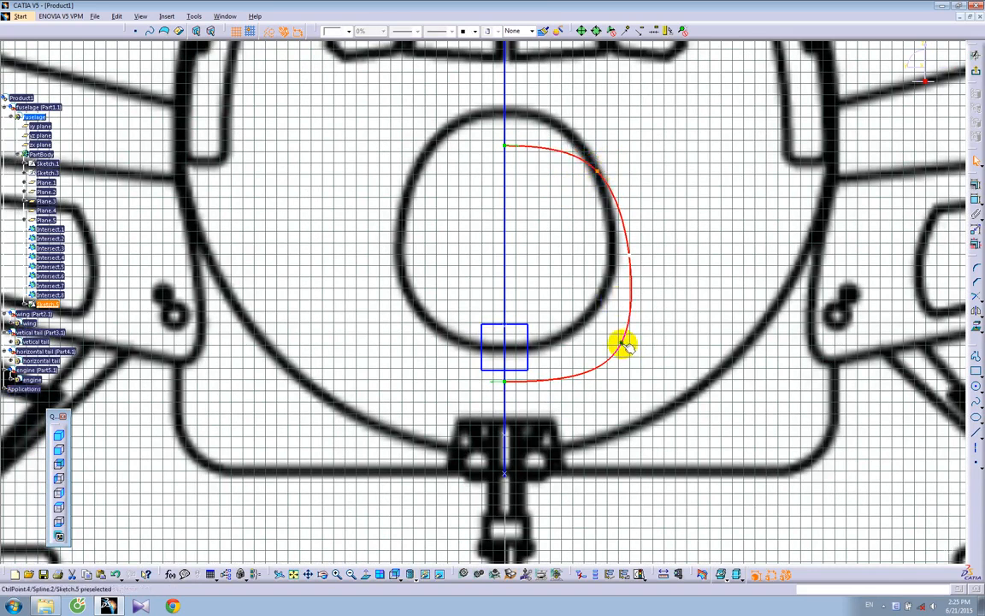
drag(628, 253, 638, 253)
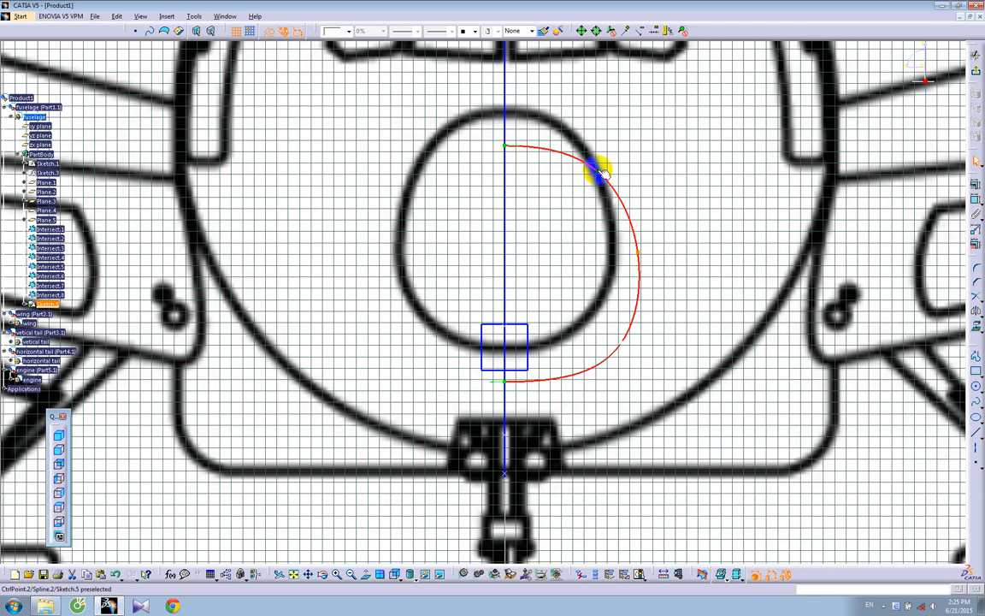
drag(591, 167, 584, 166)
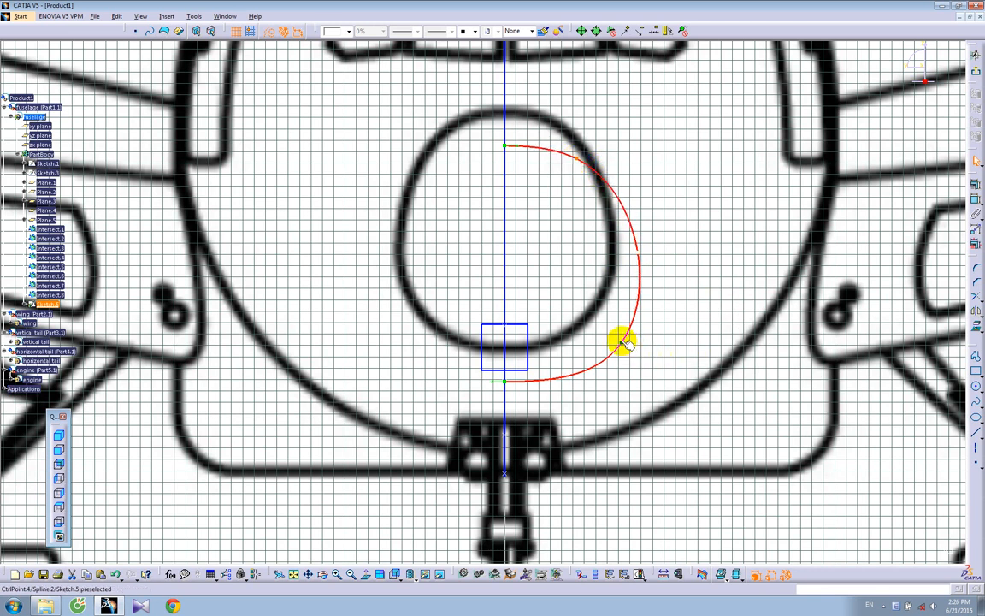
drag(643, 253, 629, 261)
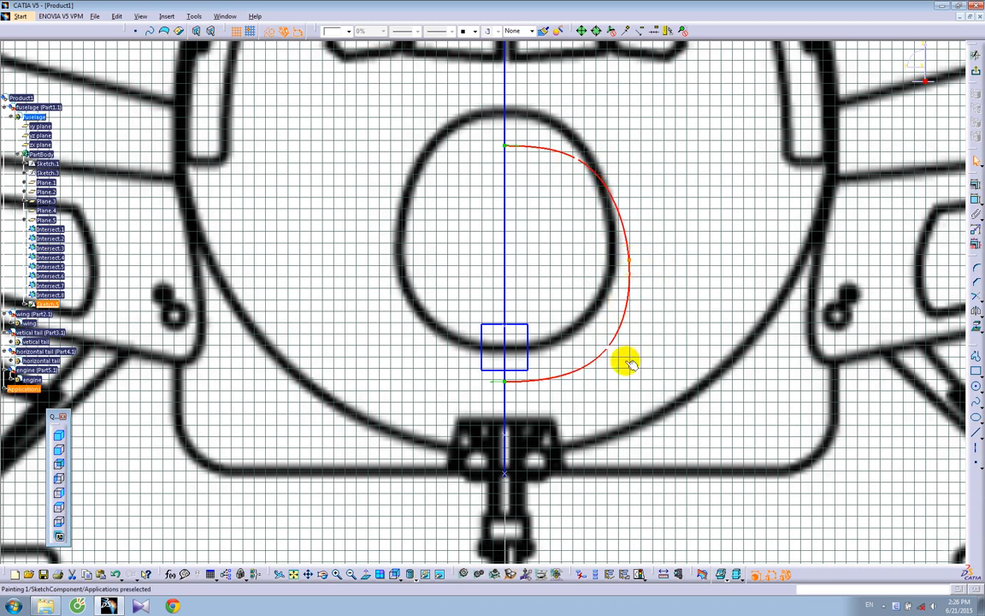
- Switch to Windows Task Manager and examine the CPU and memory use of the running processes
right_click(281, 601)
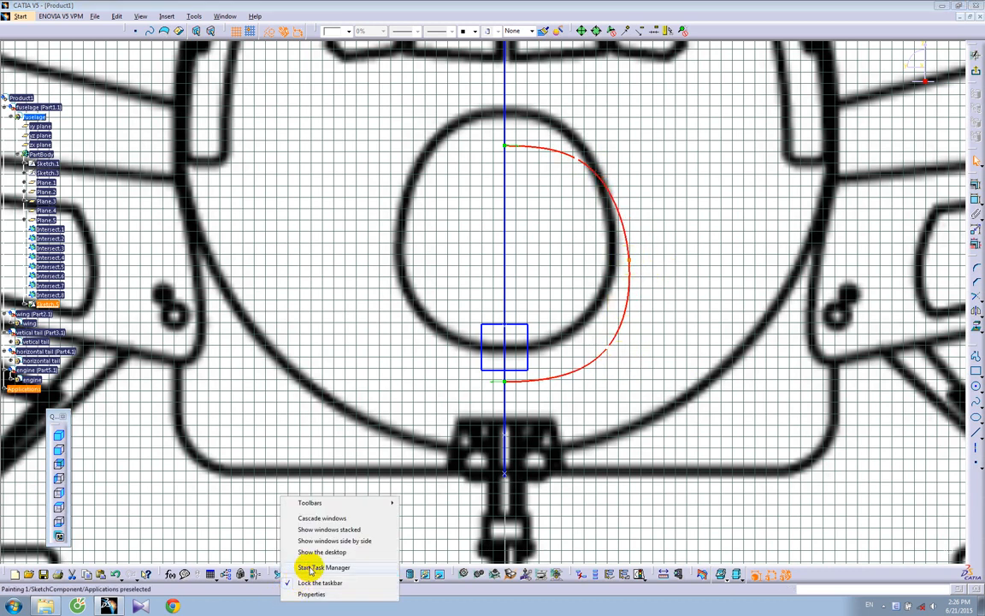
click(310, 567)
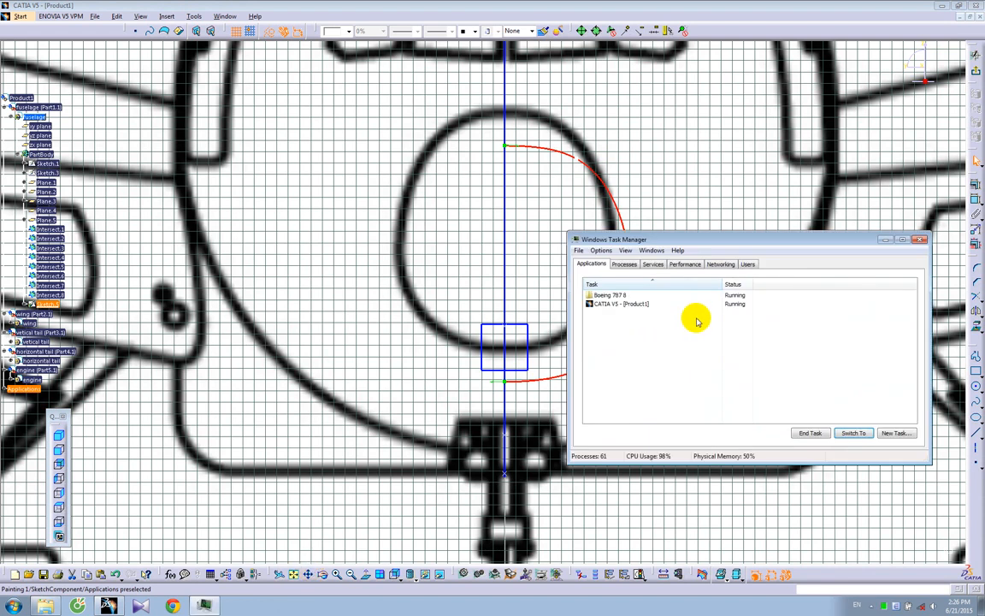
click(625, 264)
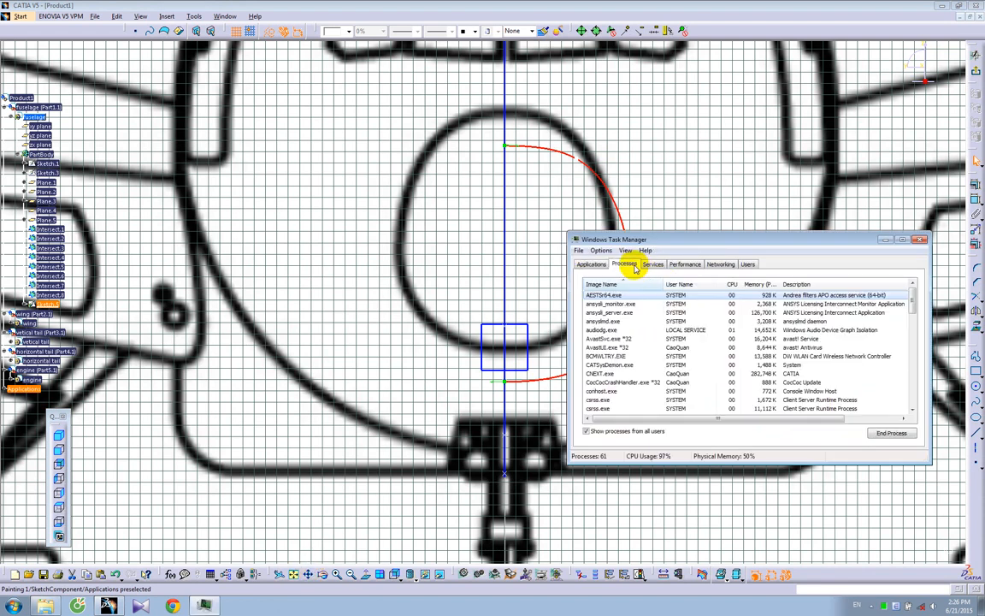
drag(913, 304, 913, 316)
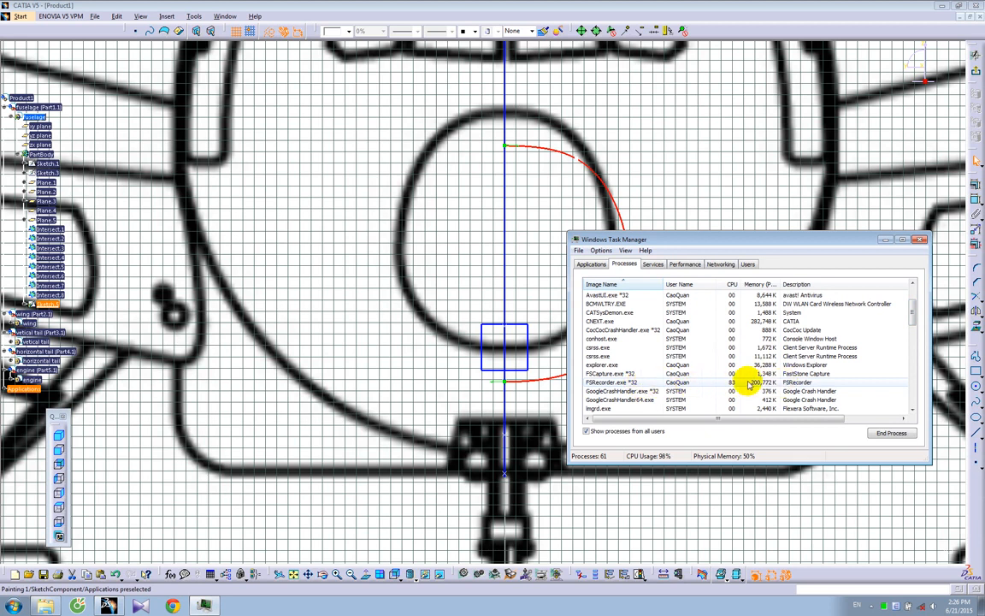
click(886, 241)
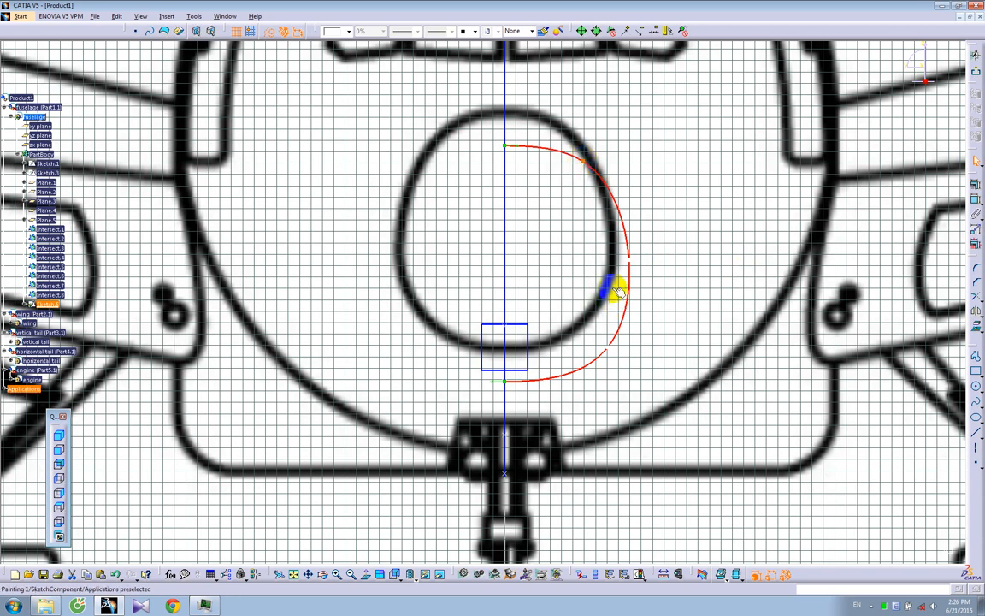
- Exit the sketch and copy the red side profile's graphic properties onto the nose section sketch
click(976, 72)
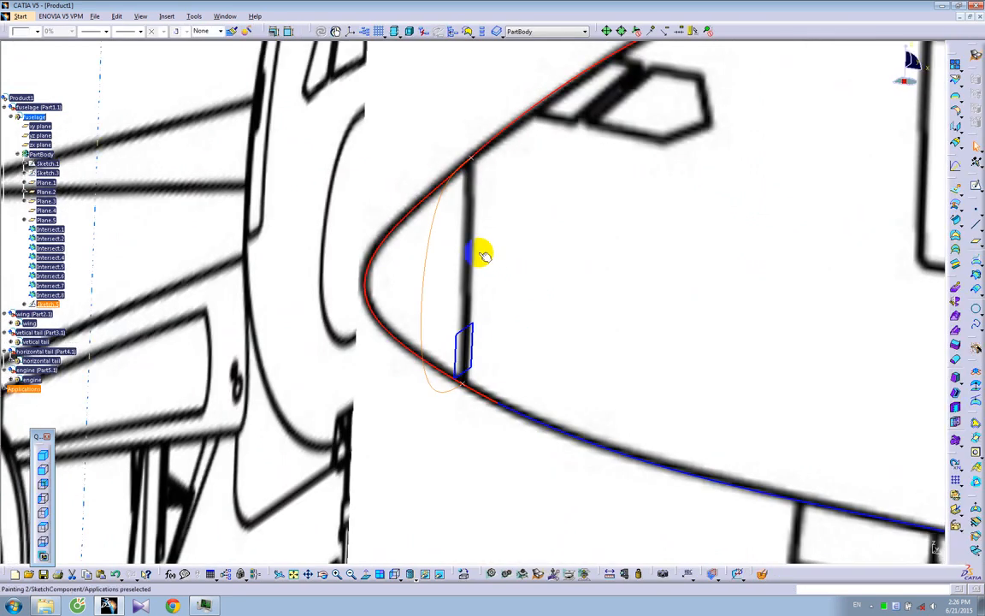
click(232, 31)
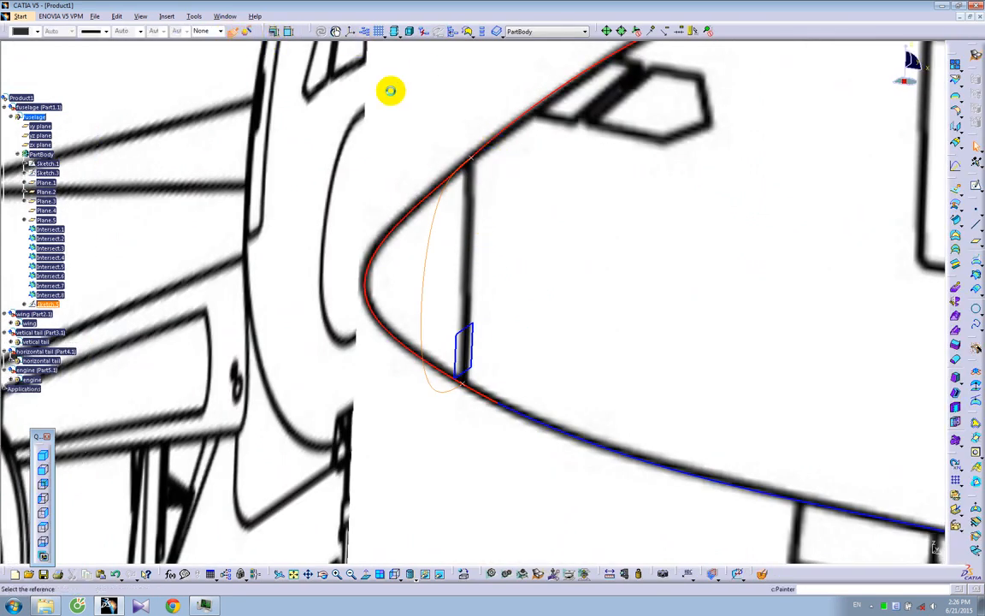
click(511, 126)
- Start a sketch on Plane.2, the section plane behind the nose gear, and look at it in the standard back view
ctrl+middle_drag(556, 201, 557, 312)
middle_drag(565, 269, 426, 238)
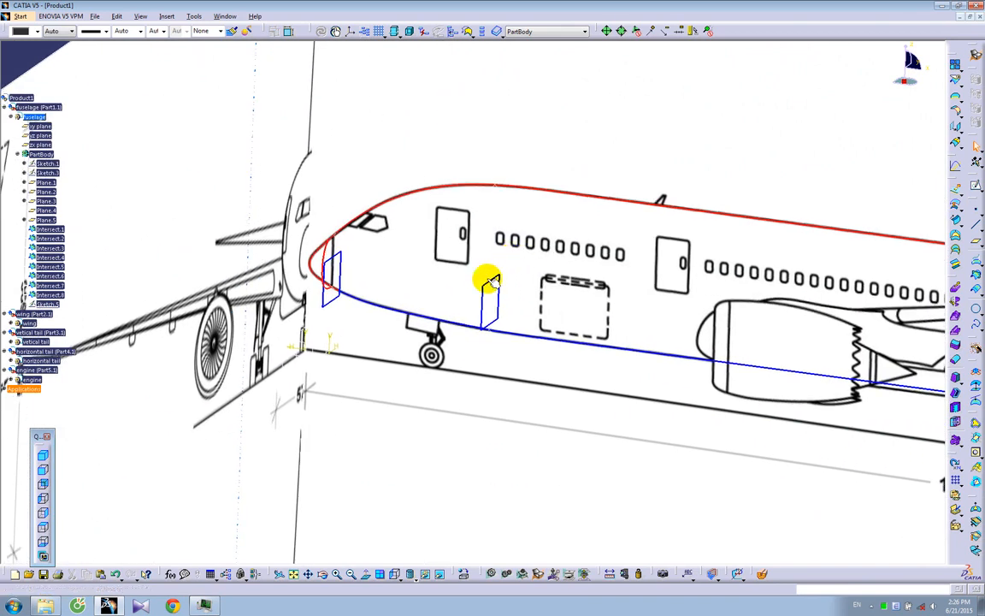
click(490, 282)
click(976, 186)
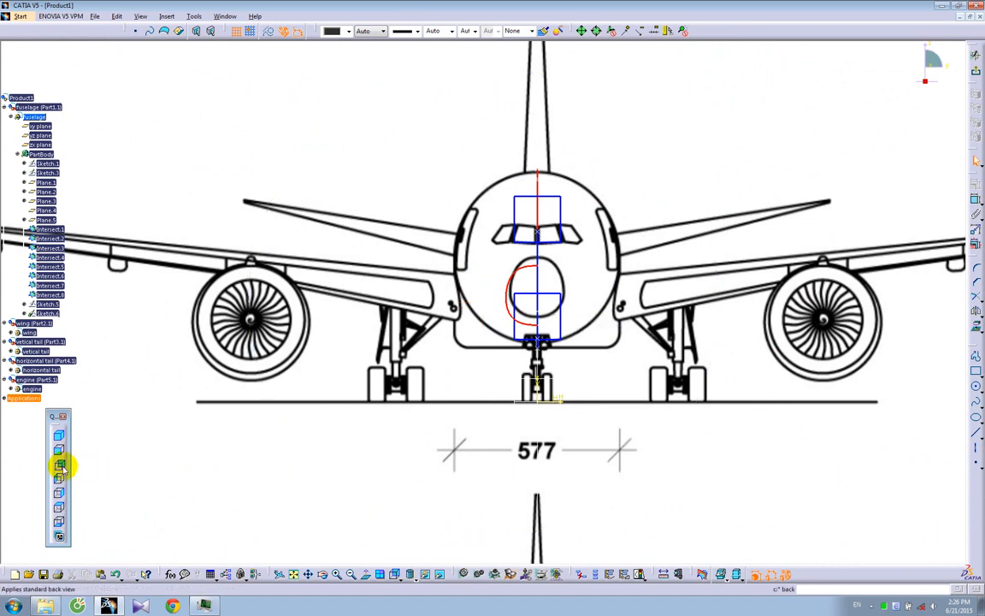
click(60, 464)
- Sketch an open spline through five control points, roughly following one half of the fuselage outline on the front-view blueprint
click(975, 401)
click(440, 224)
click(471, 244)
click(472, 335)
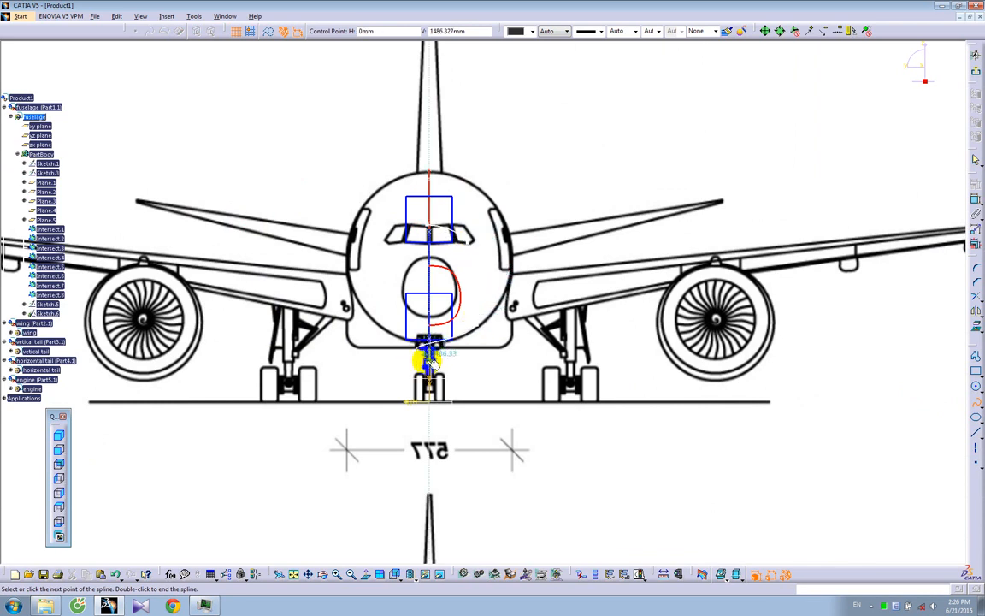
double_click(429, 360)
- Constrain the spline's upper and lower ends to coincide with the points where Plane.2 crosses the fuselage profile
mouse_move(549, 265)
middle_down()
mouse_move(455, 281)
mouse_move(449, 174)
mouse_move(440, 222)
middle_up()
click(425, 158)
ctrl+middle_drag(439, 222, 431, 188)
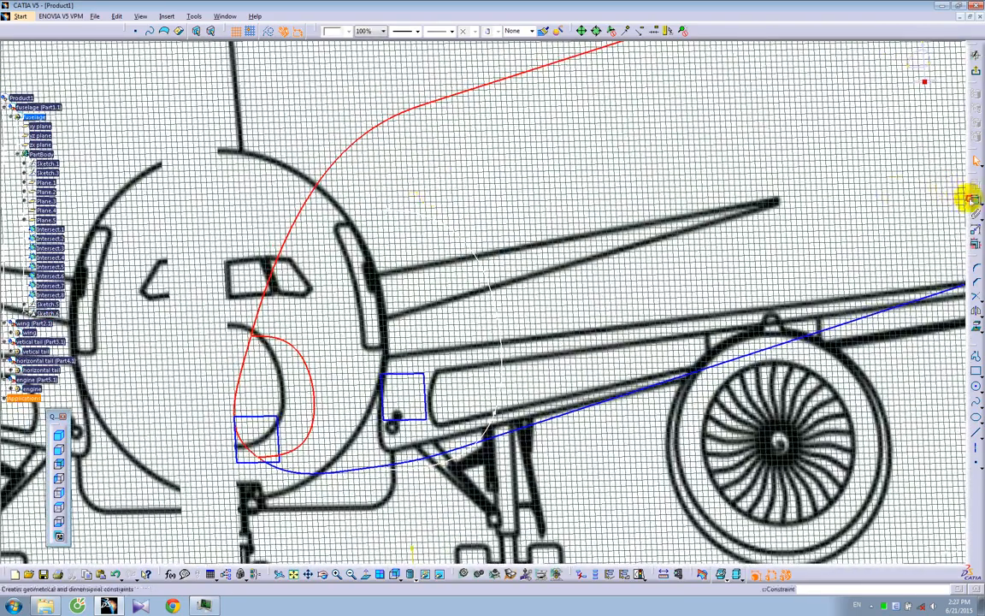
click(971, 199)
click(390, 210)
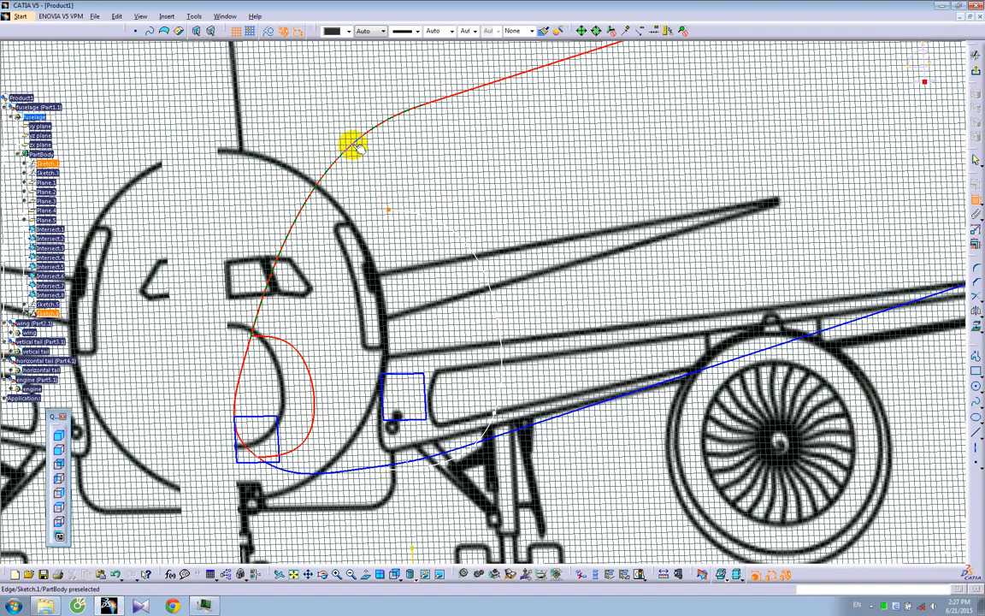
right_click(398, 125)
click(425, 238)
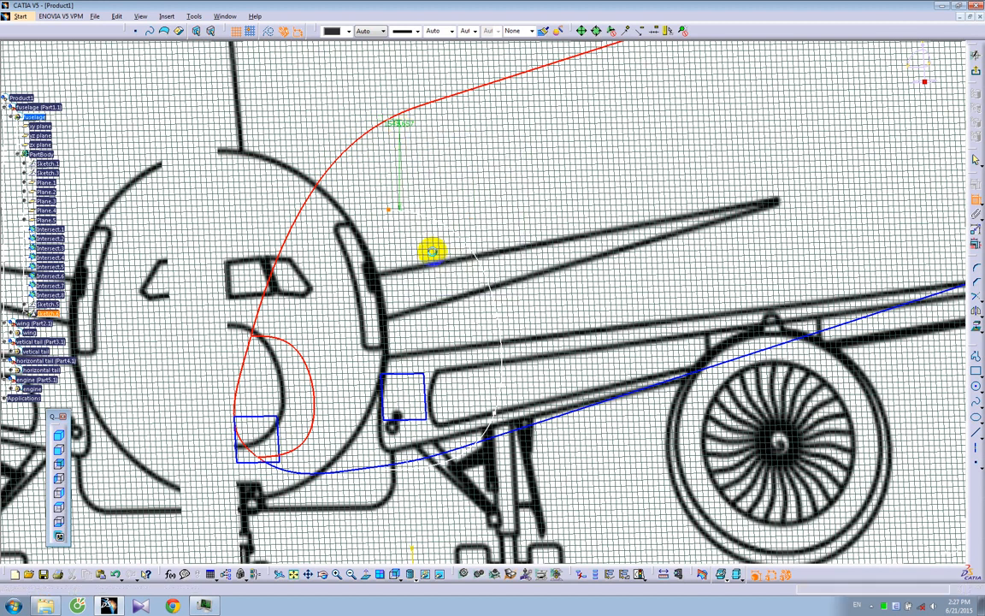
click(976, 197)
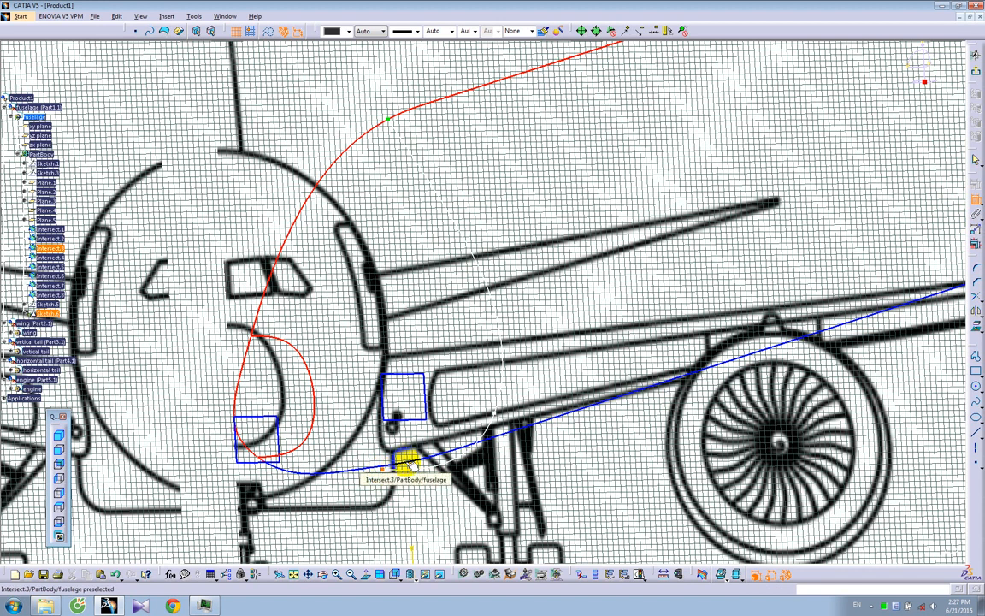
click(409, 461)
right_click(400, 449)
click(406, 404)
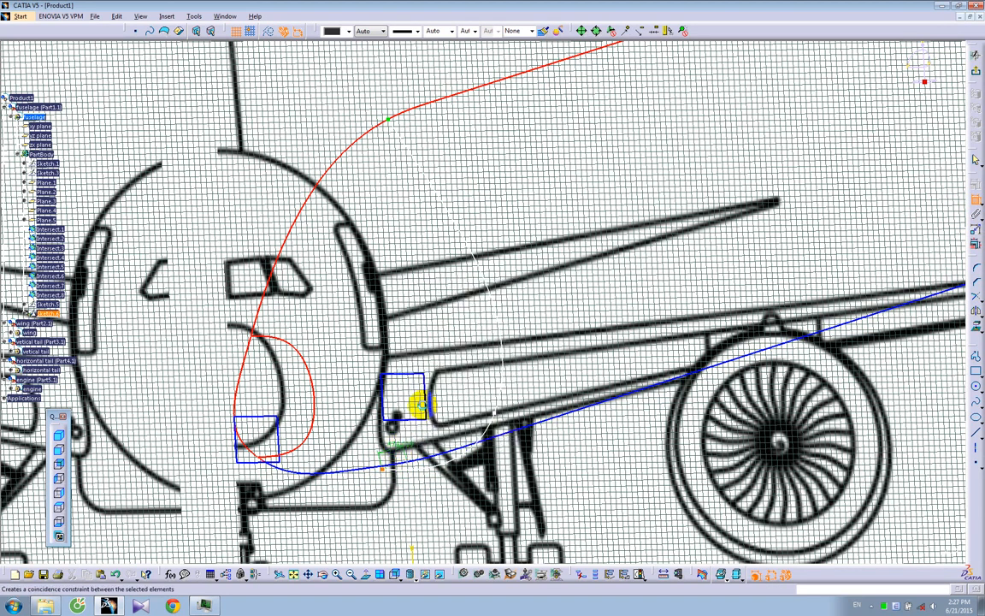
- Copy the nose section curve's red style onto the Plane.2 spline and pull its second and third control points outward toward the fuselage outline
click(59, 464)
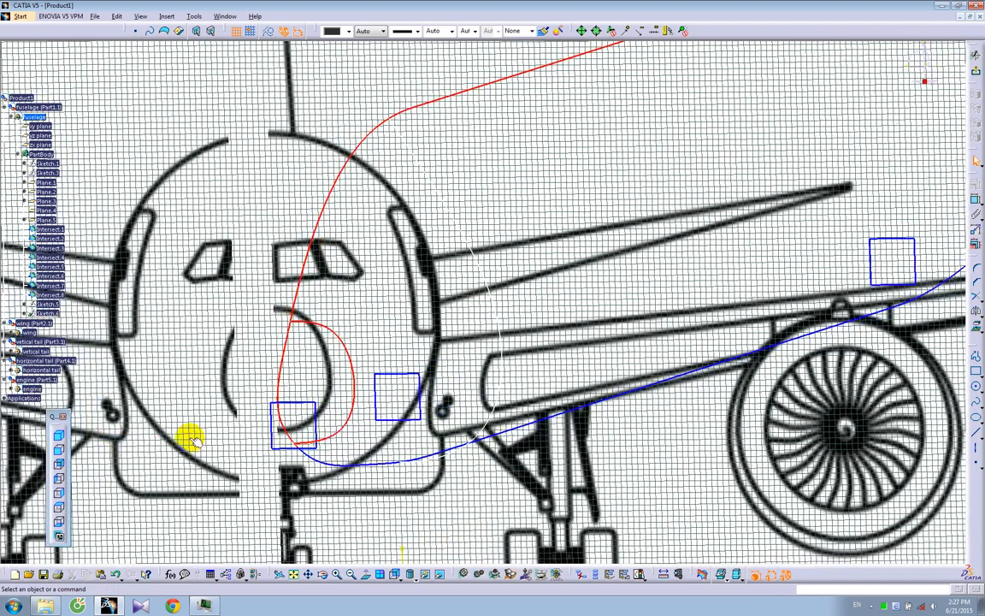
click(479, 256)
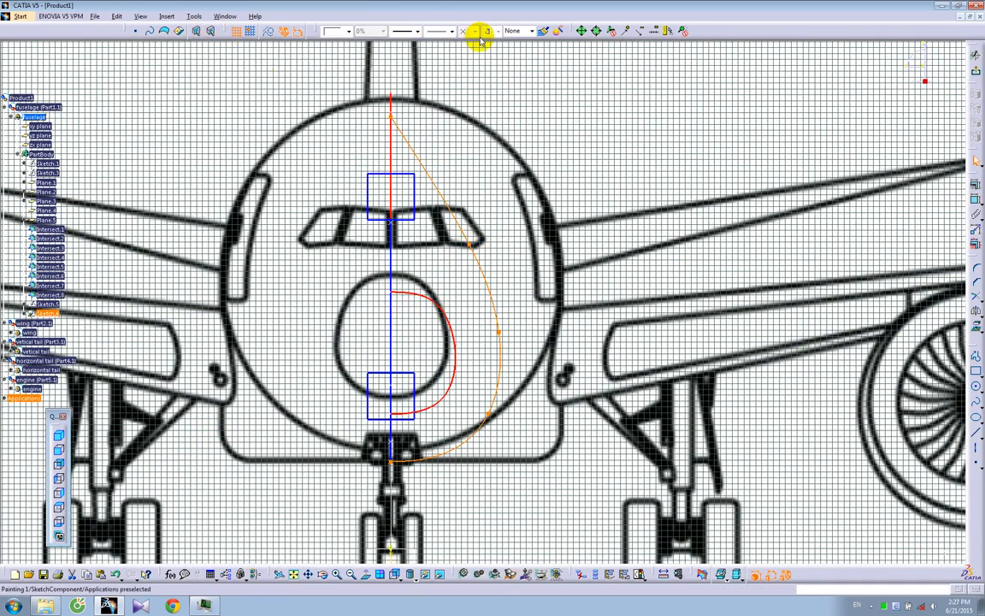
click(546, 31)
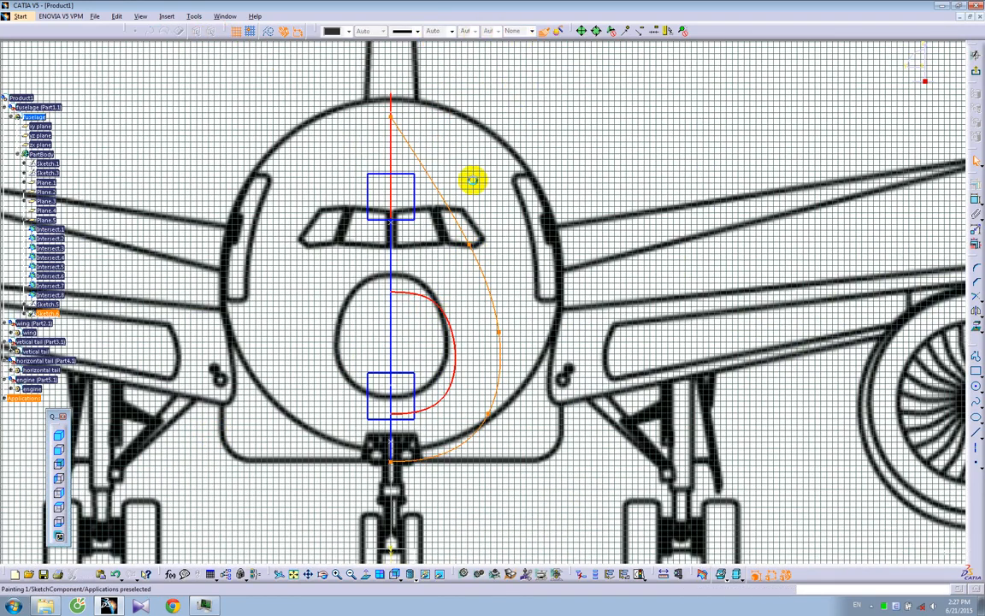
click(439, 305)
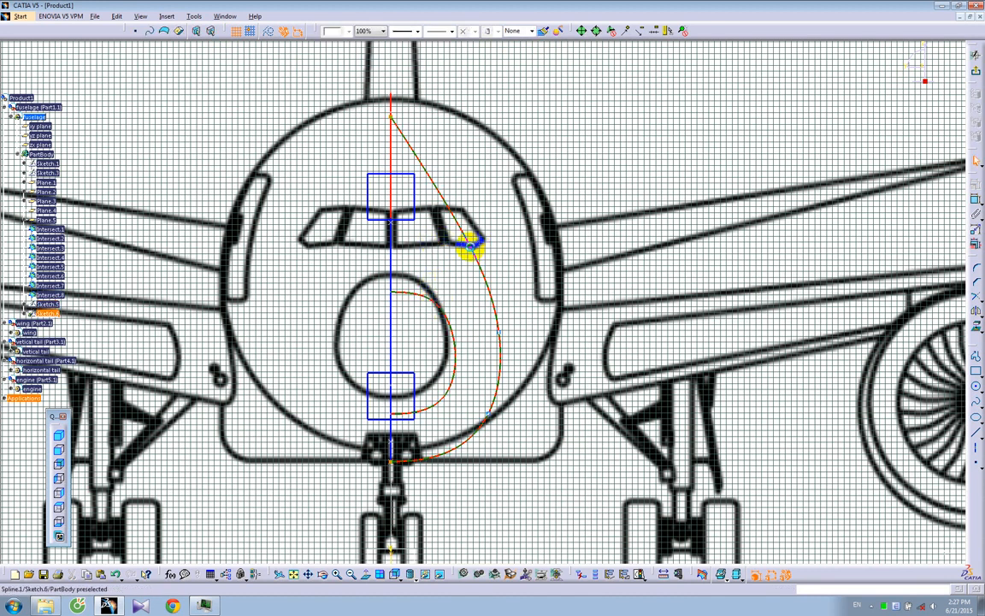
drag(476, 248, 497, 183)
drag(501, 330, 535, 327)
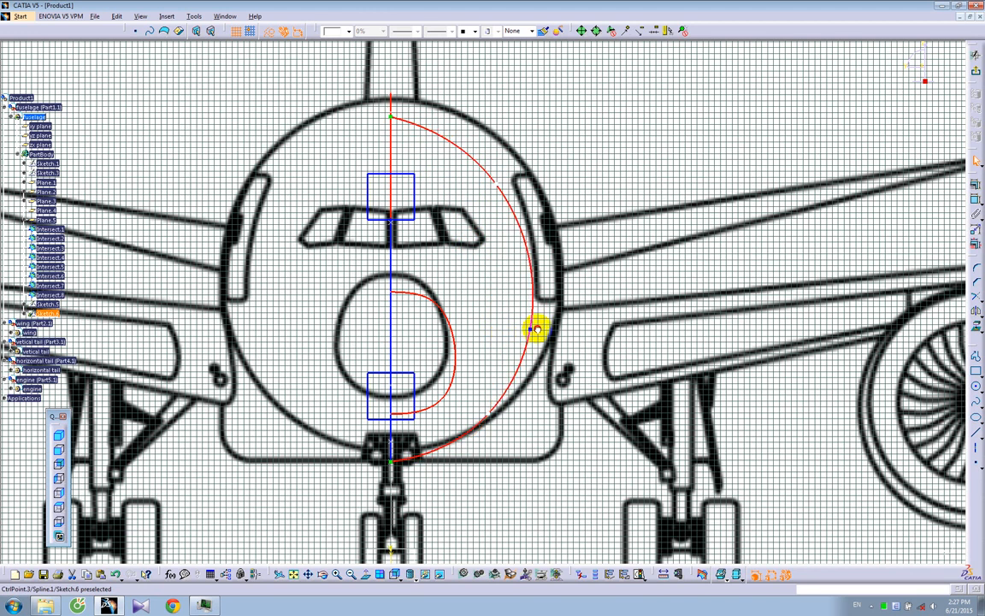
- Impose tangency at the Plane.2 spline's CtrlPoint.1 and CtrlPoint.5 and constrain the end tangents horizontal
double_click(433, 133)
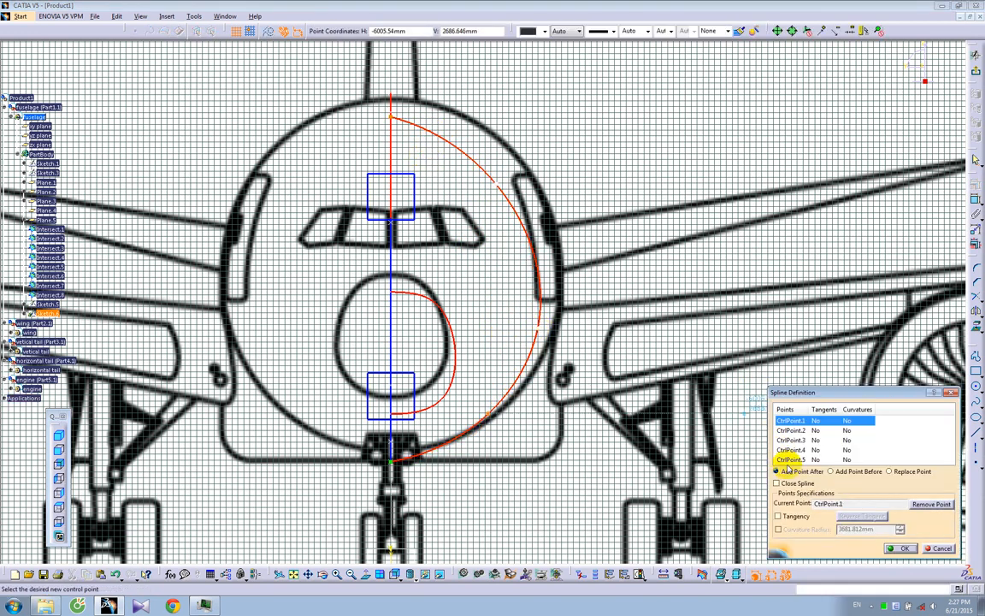
click(777, 516)
click(791, 459)
click(778, 516)
click(900, 547)
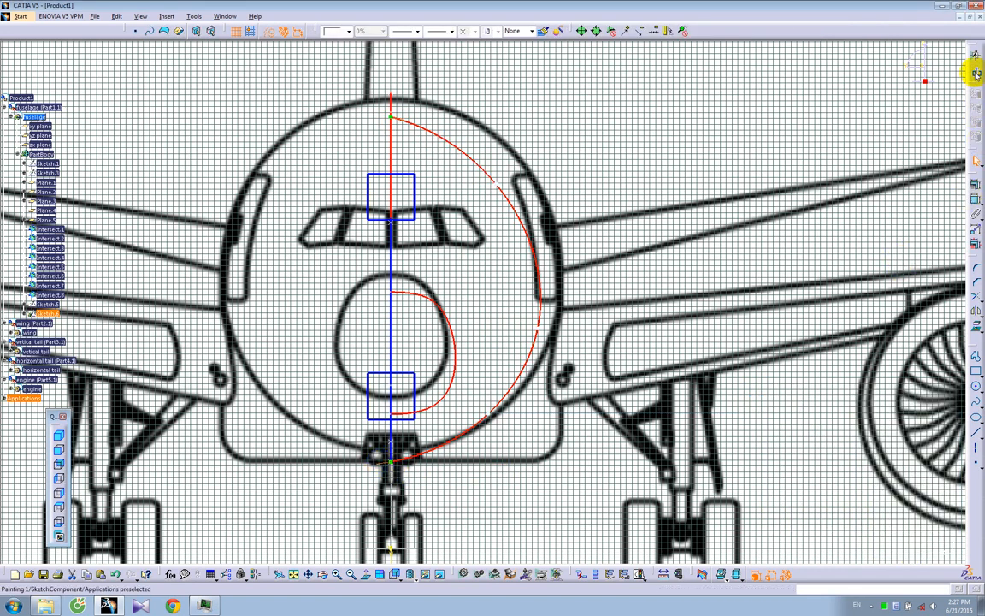
click(974, 188)
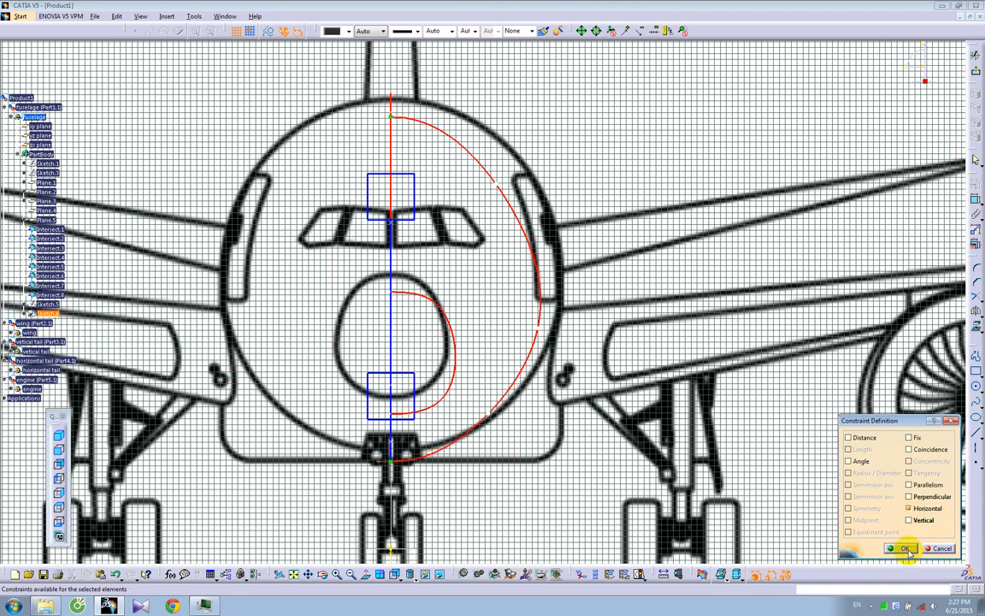
click(900, 547)
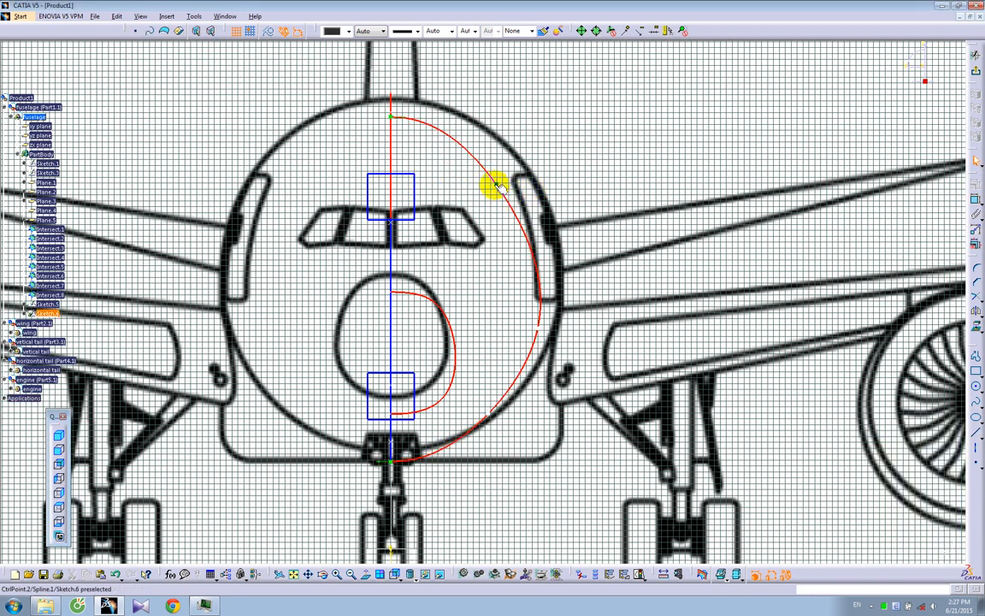
- Refine the Plane.2 spline's intermediate control points toward the round fuselage outline, and copy the nose section's red style onto the finished sketch
drag(497, 183, 517, 185)
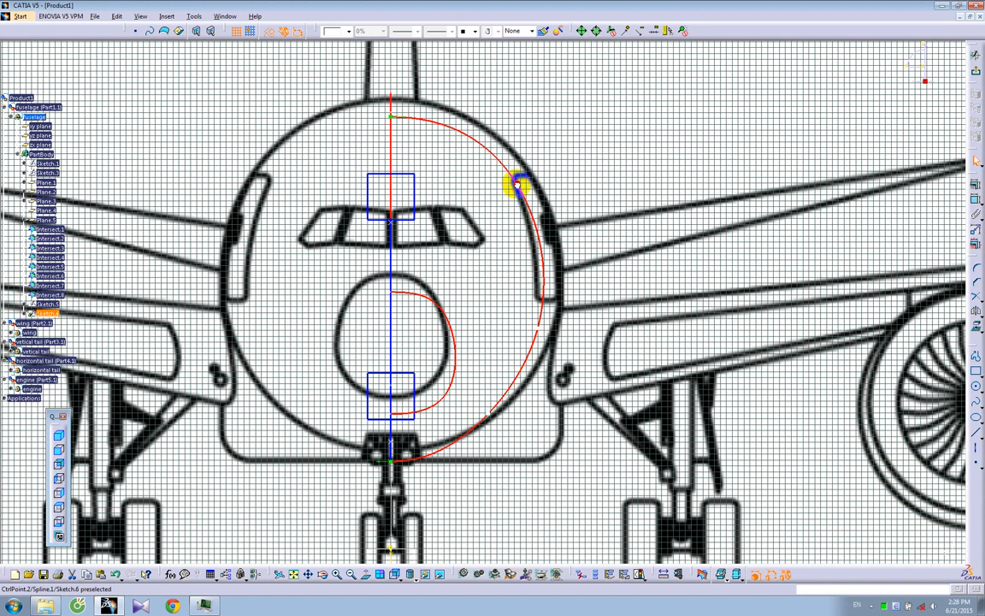
drag(540, 328, 542, 332)
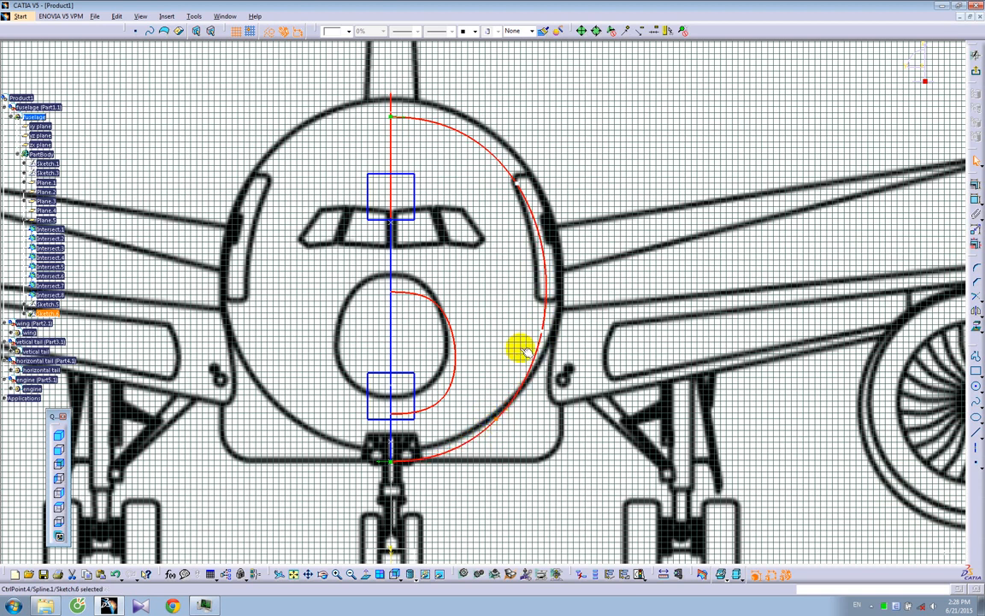
drag(541, 330, 551, 331)
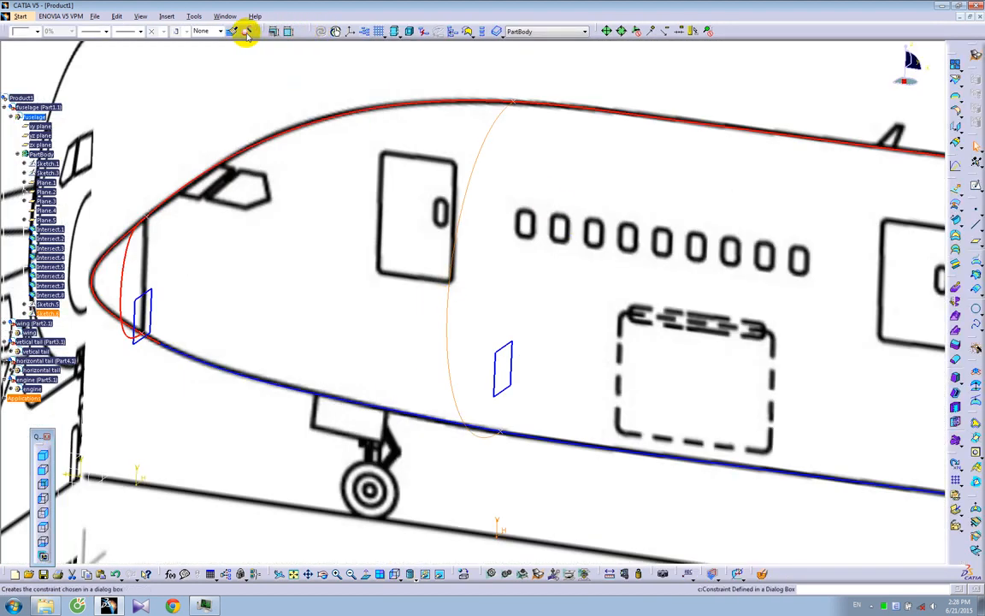
click(117, 238)
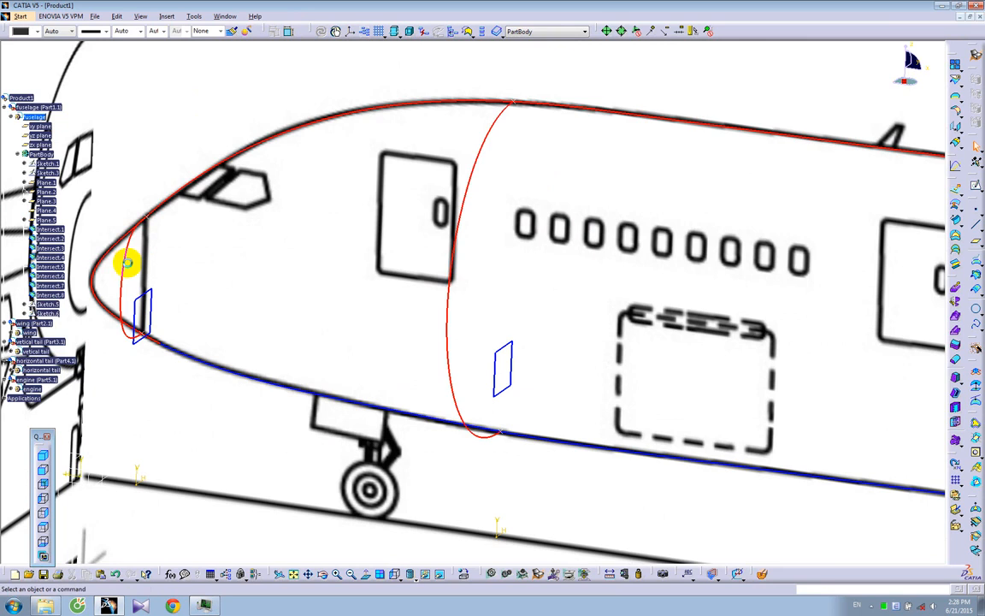
- Start a sketch on Plane.3, the section plane at the rear cargo door, and look at it in the standard back view
mouse_move(558, 262)
middle_down()
mouse_move(329, 248)
mouse_move(331, 295)
middle_up()
mouse_move(618, 295)
middle_down()
mouse_move(489, 261)
mouse_move(570, 269)
mouse_move(572, 287)
middle_up()
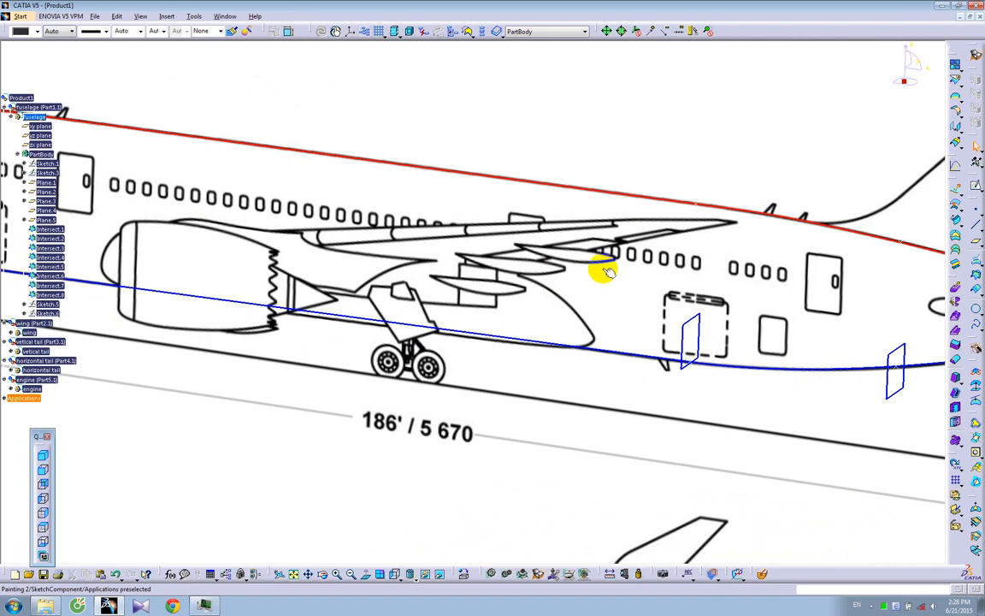
click(695, 323)
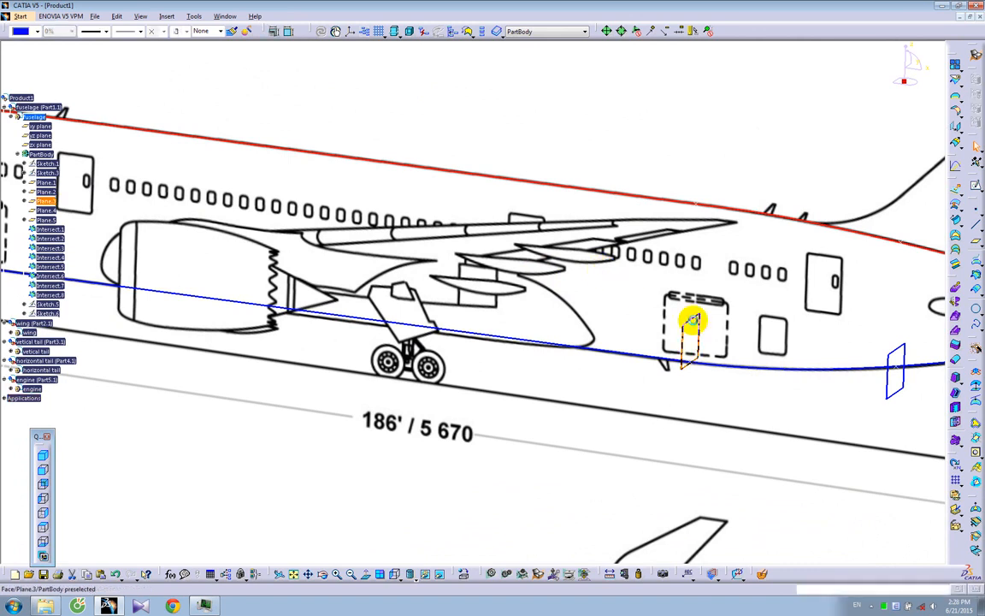
click(975, 185)
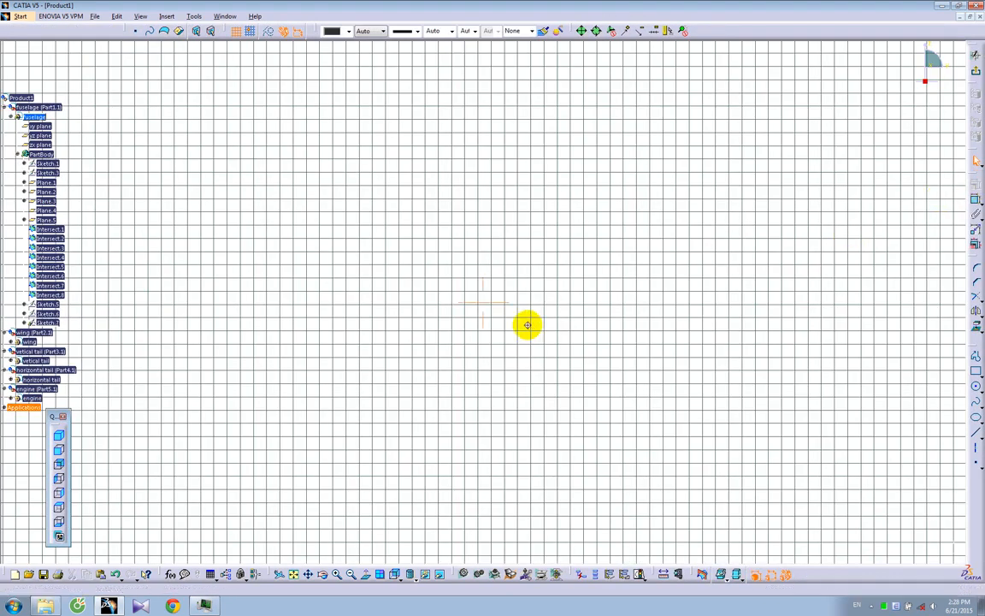
middle_drag(528, 325, 532, 440)
mouse_move(583, 330)
middle_down()
mouse_move(451, 236)
mouse_move(304, 159)
middle_up()
click(58, 465)
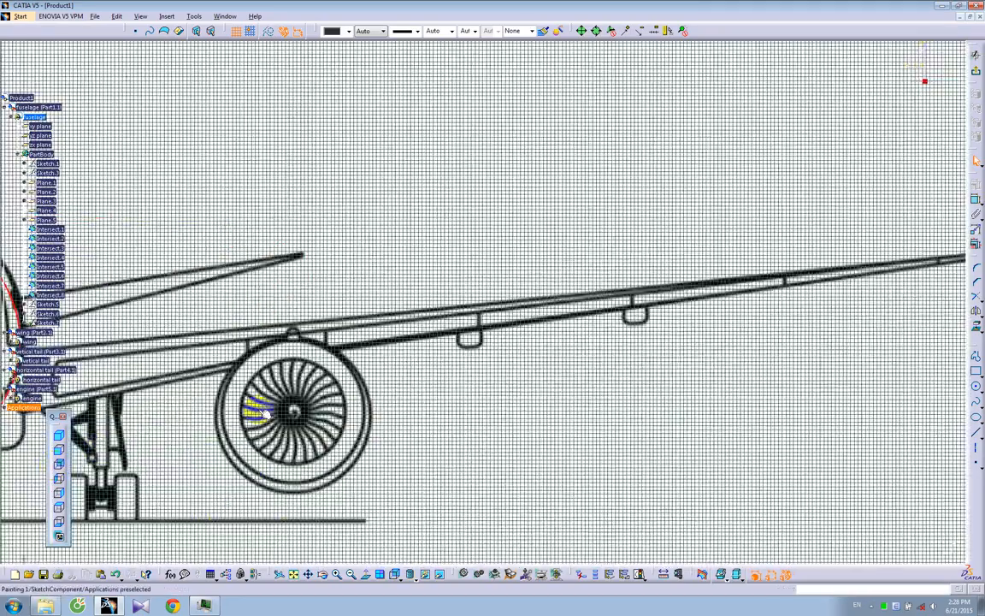
- Sketch a five-point spline around the right half of the front-view fuselage outline, from above the top to the nose gear
middle_drag(274, 412, 646, 363)
mouse_move(487, 351)
middle_down()
mouse_move(582, 392)
mouse_move(534, 339)
middle_up()
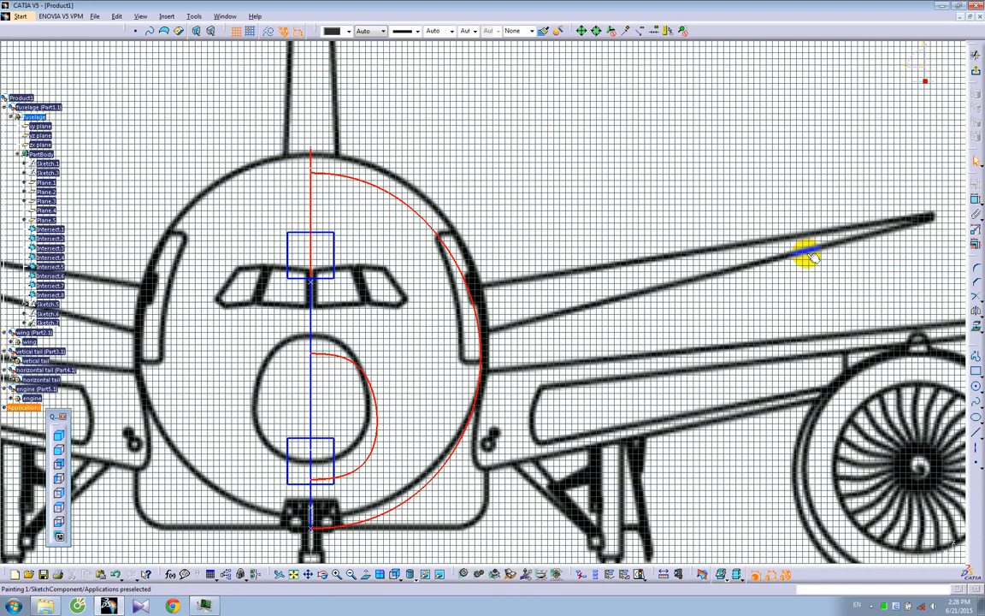
middle_drag(598, 241, 598, 242)
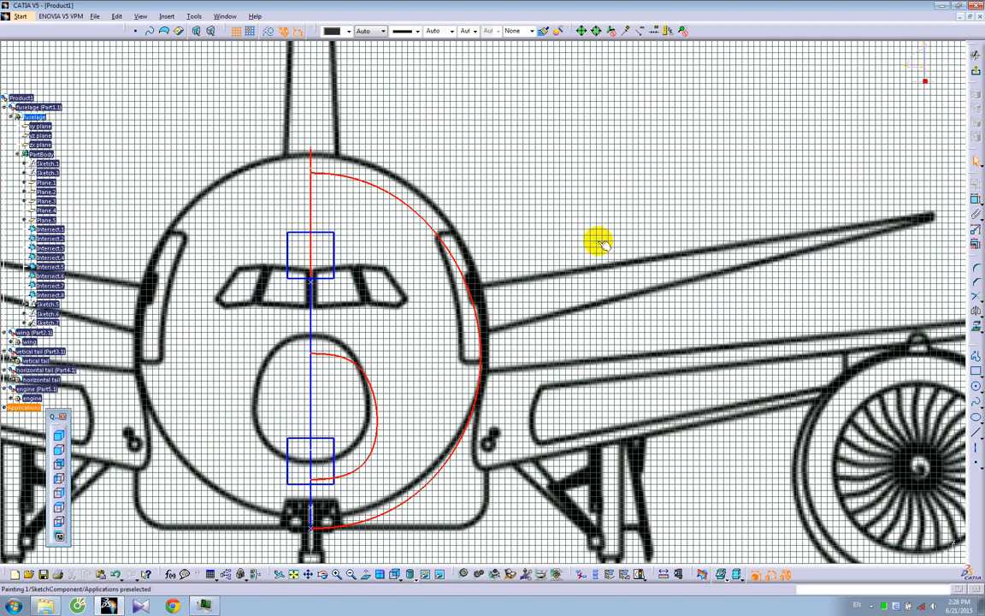
click(973, 402)
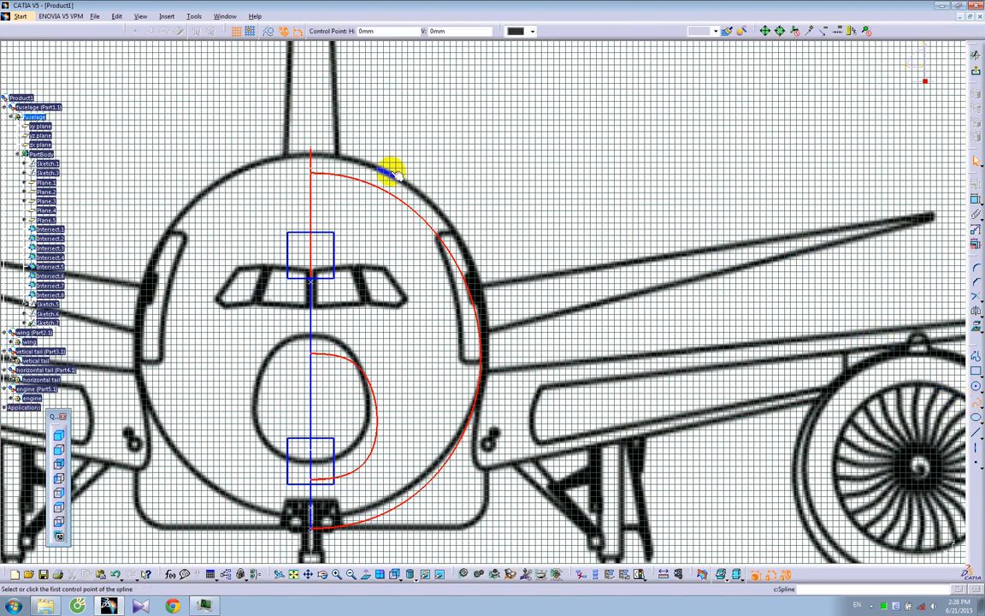
click(293, 159)
click(513, 348)
double_click(285, 516)
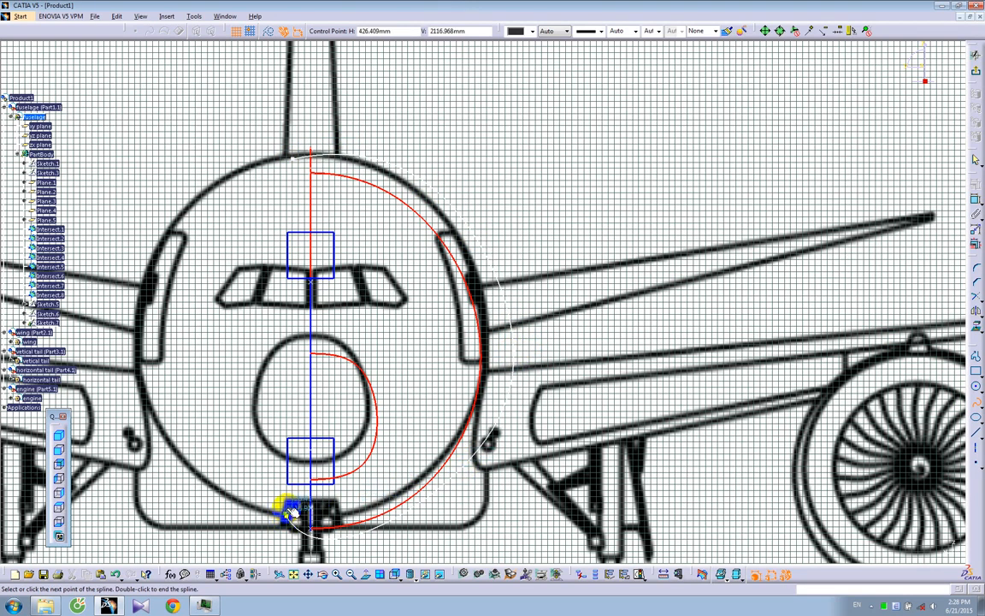
click(280, 451)
- Make the new spline's upper endpoint coincident with the intersection point on the red upper fuselage profile
middle_drag(506, 304, 388, 311)
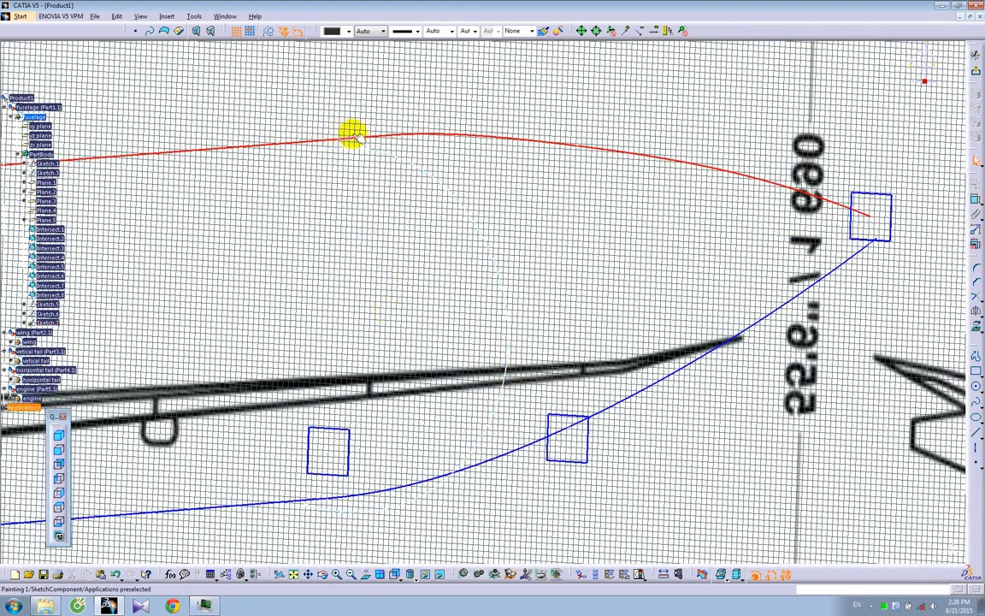
click(976, 199)
click(324, 150)
right_click(326, 117)
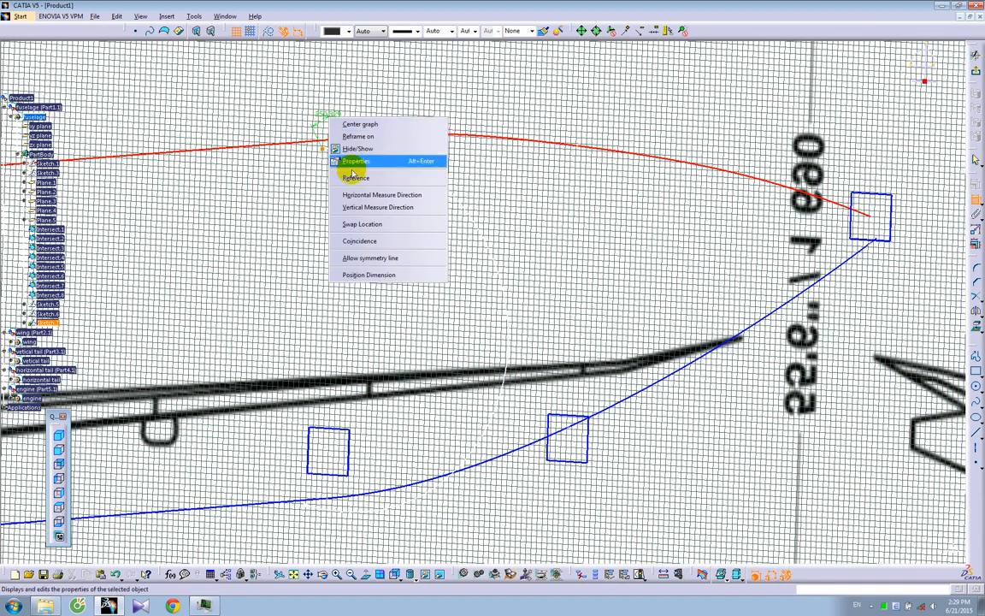
click(357, 229)
- Make the new spline's lower endpoint coincident with the intersection point on the blue lower fuselage profile
click(975, 201)
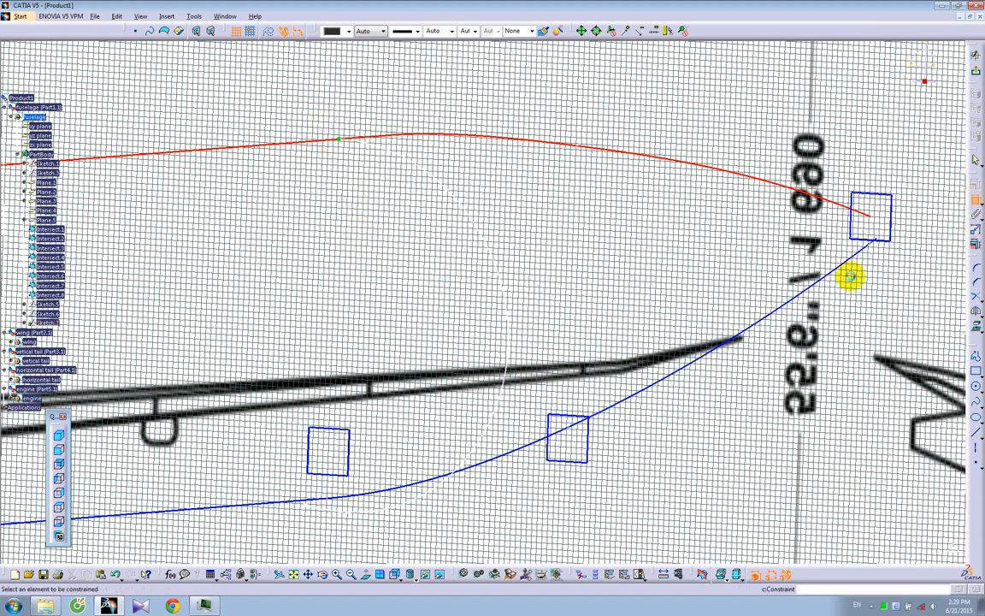
click(328, 499)
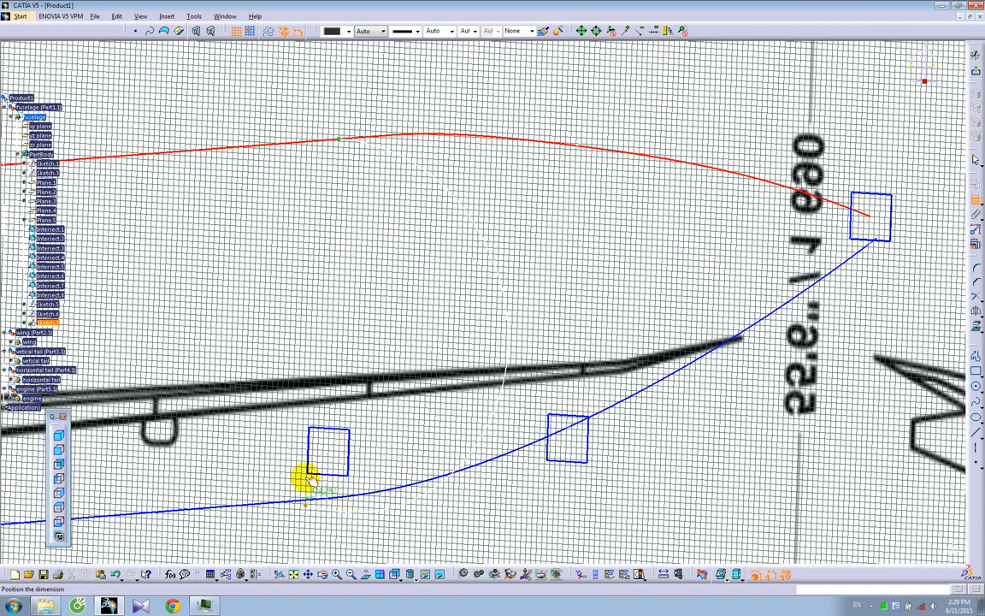
right_click(287, 457)
click(315, 417)
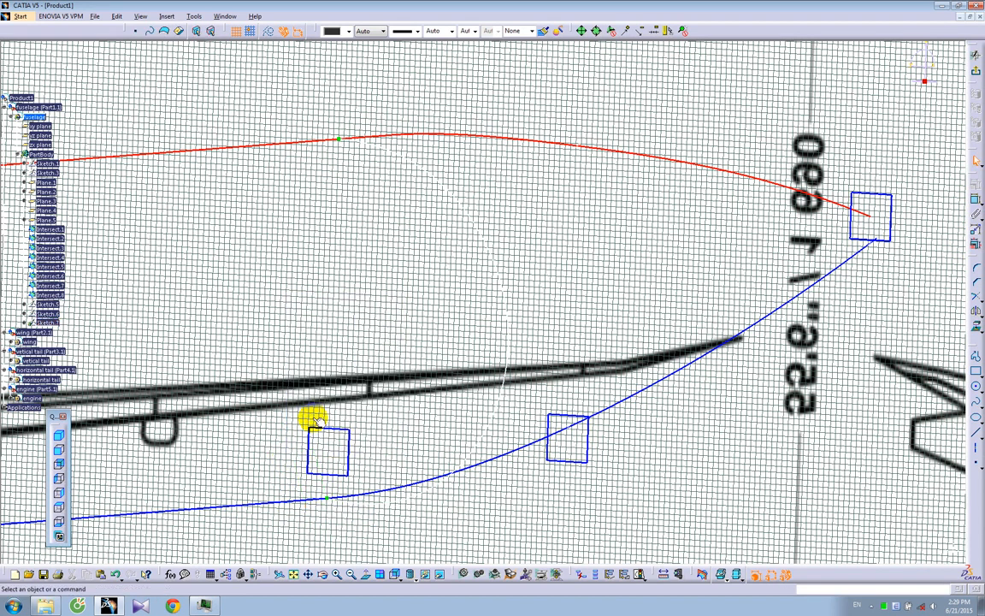
- Activate tangency at the spline's first and last control points, CtrlPoint.1 and CtrlPoint.5
click(59, 465)
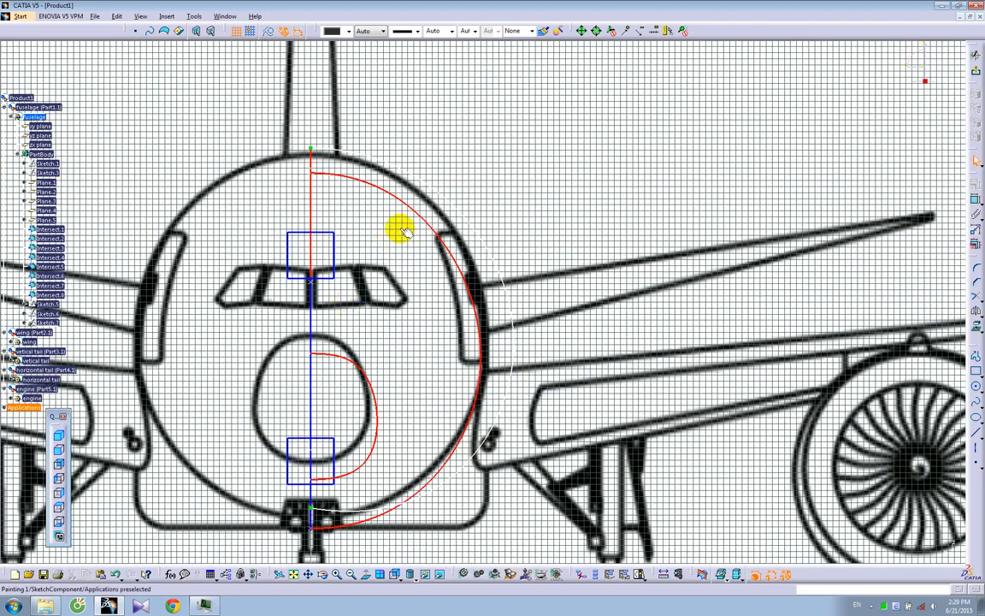
double_click(470, 225)
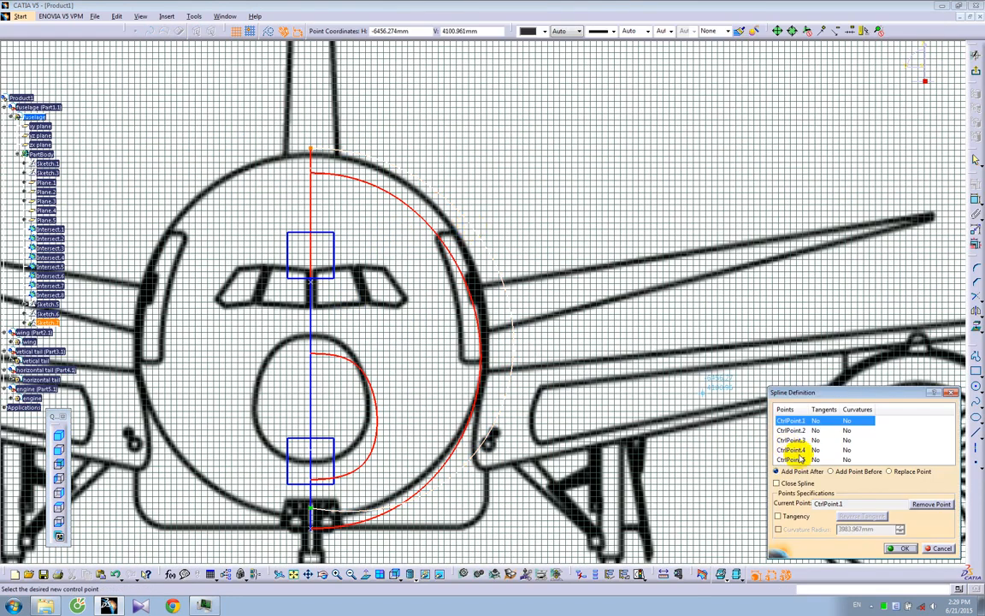
click(779, 515)
click(813, 459)
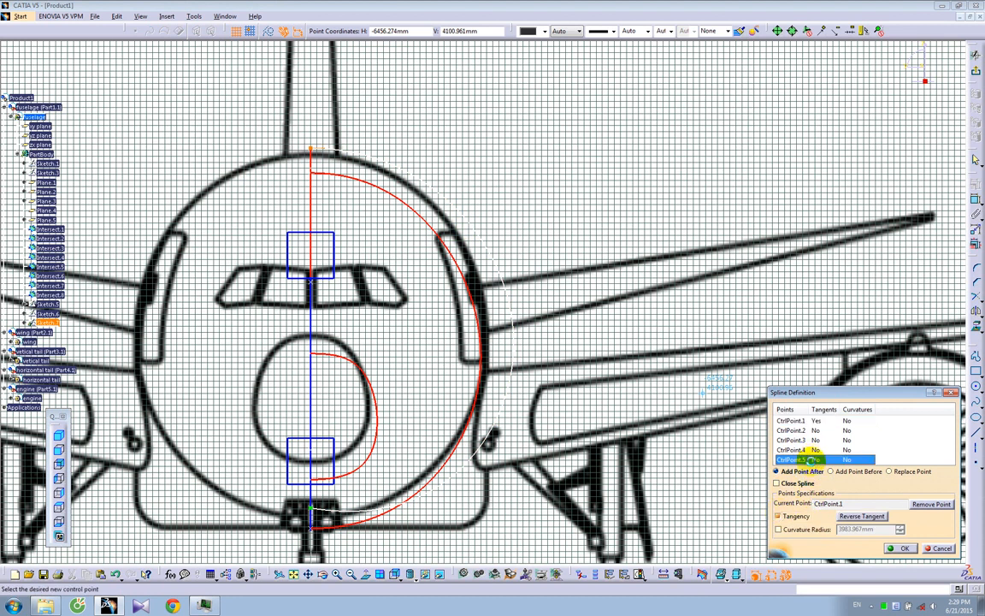
click(779, 516)
click(905, 548)
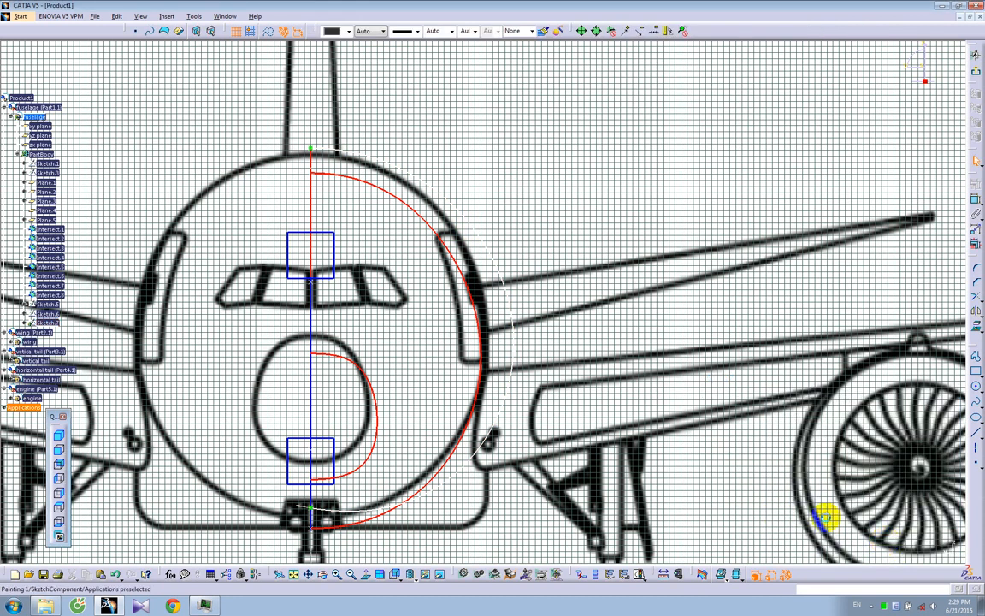
- Constrain the spline's end tangents horizontal and copy the existing red section curve's graphic properties to the spline
click(321, 147)
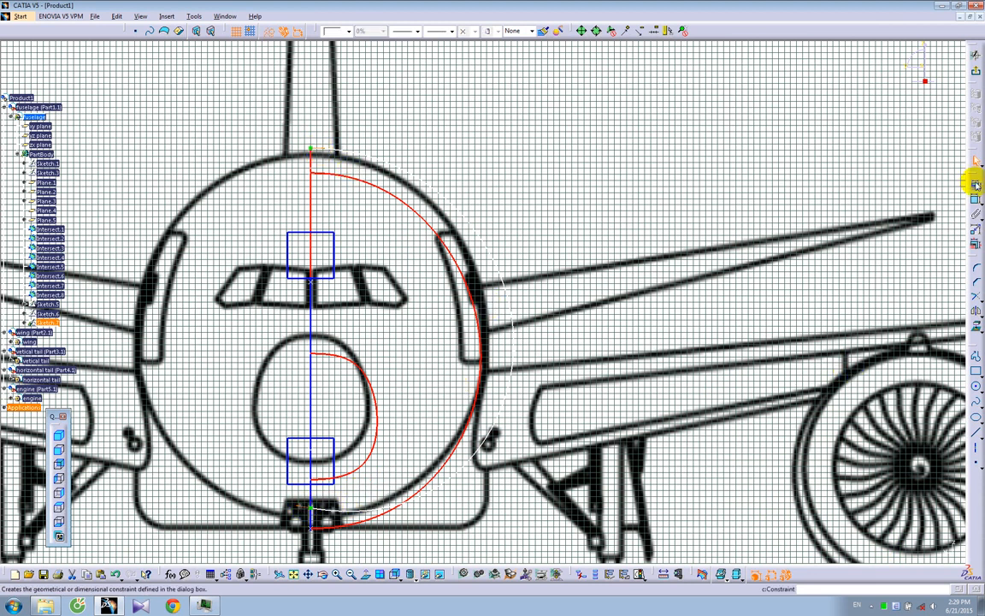
click(975, 182)
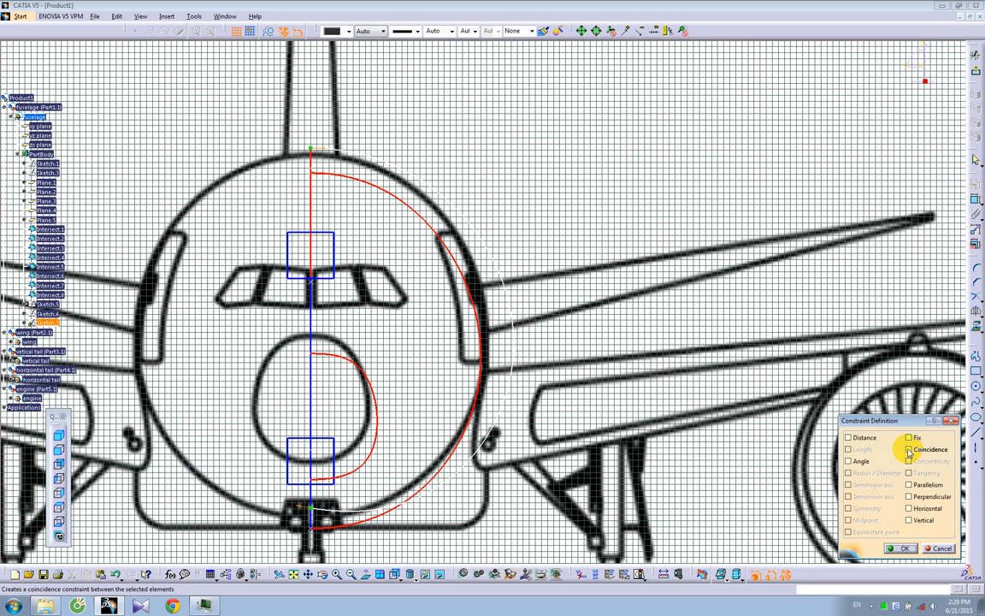
click(902, 547)
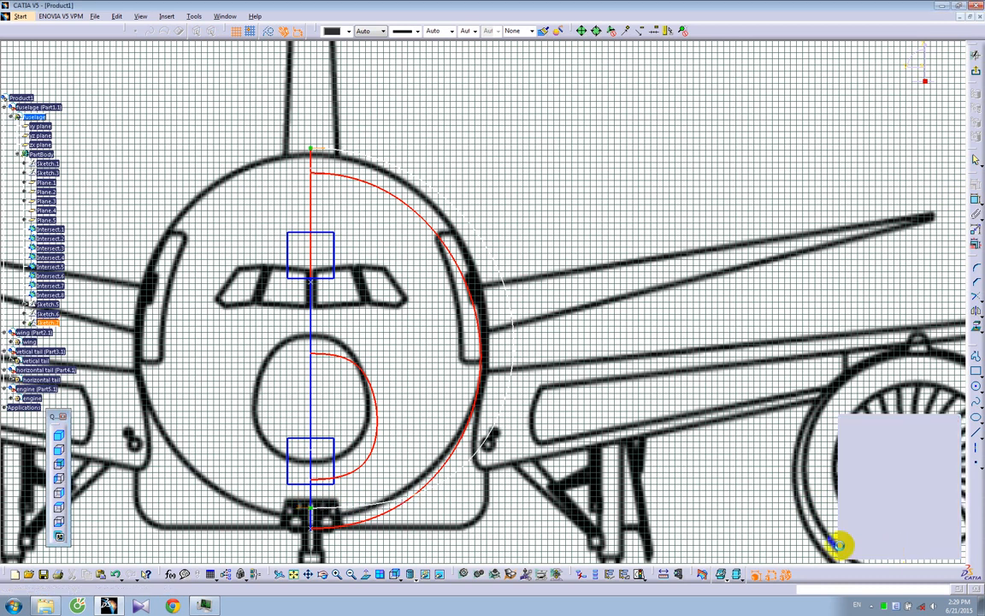
click(510, 301)
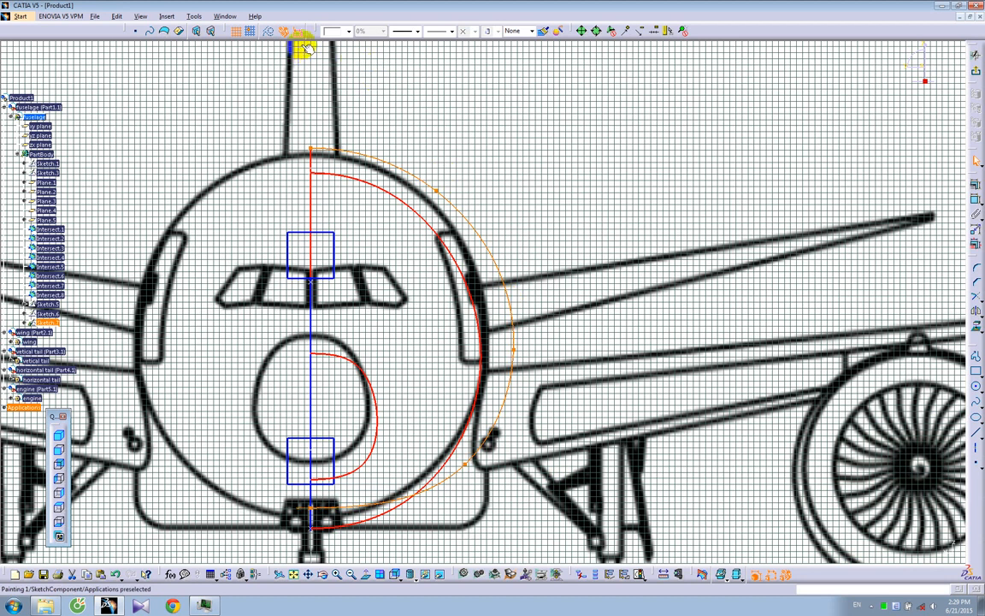
click(393, 197)
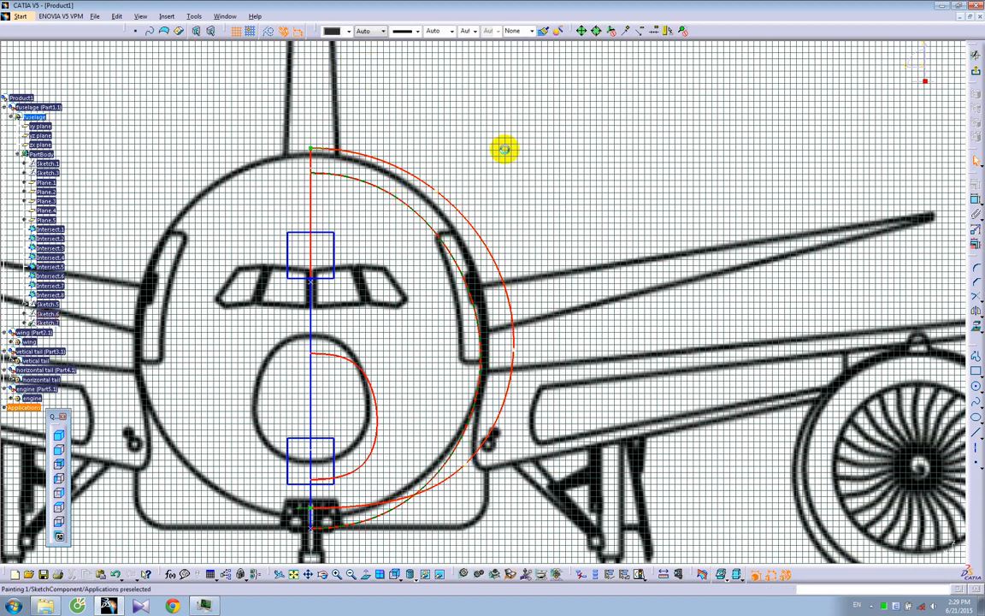
- Move the spline's three inner control points inward so the curve follows the fuselage outline more closely
drag(436, 188, 428, 190)
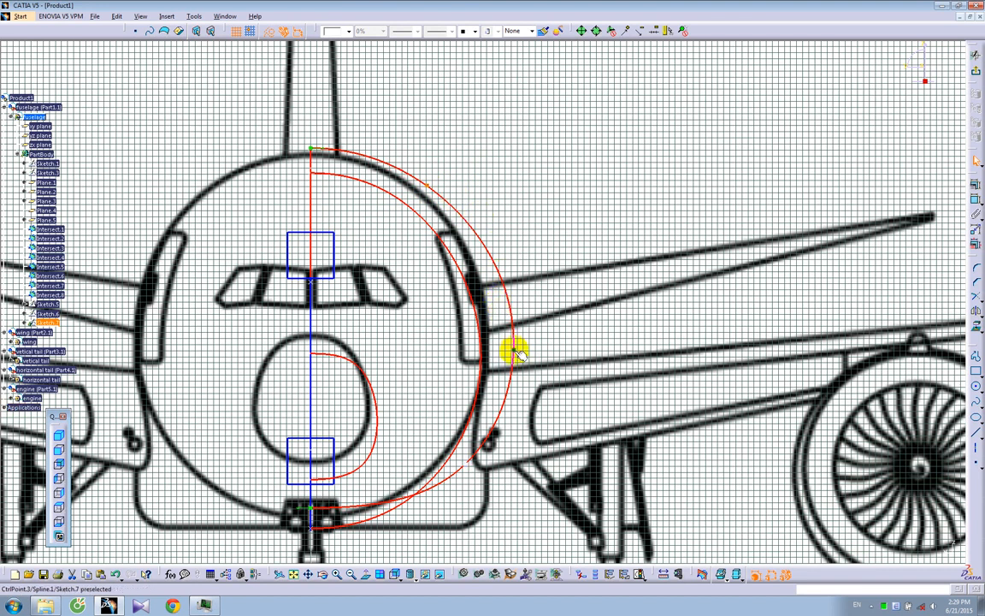
drag(511, 349, 494, 347)
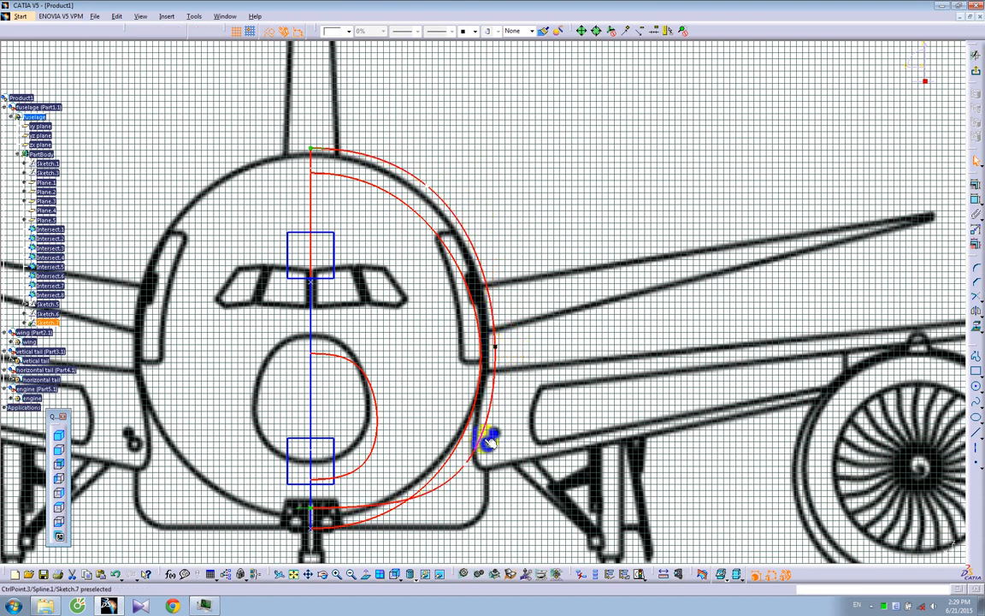
drag(462, 462, 455, 443)
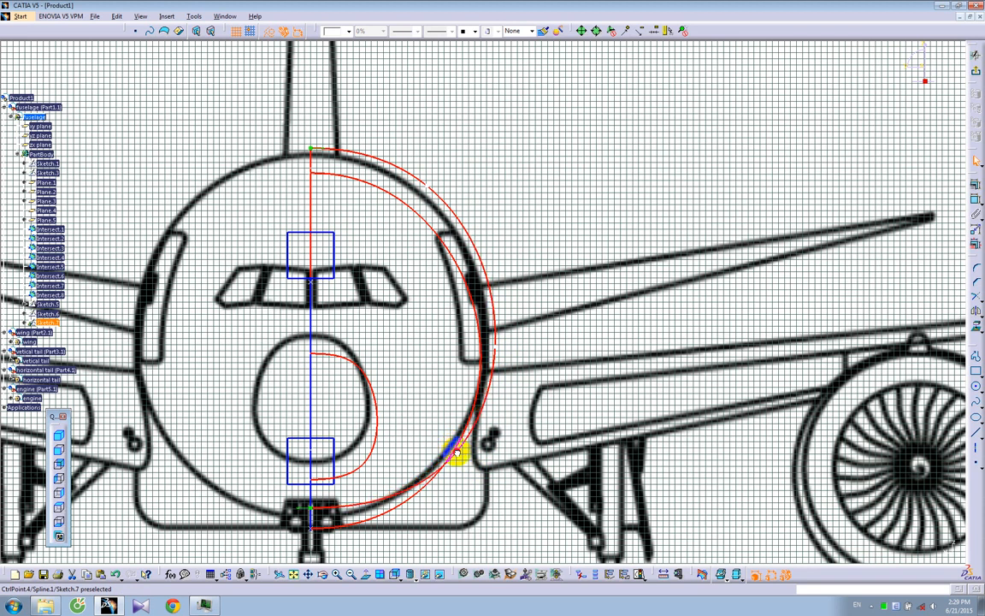
- Exit the sketch and copy the upper fuselage profile's graphic properties to the new section sketch
click(975, 72)
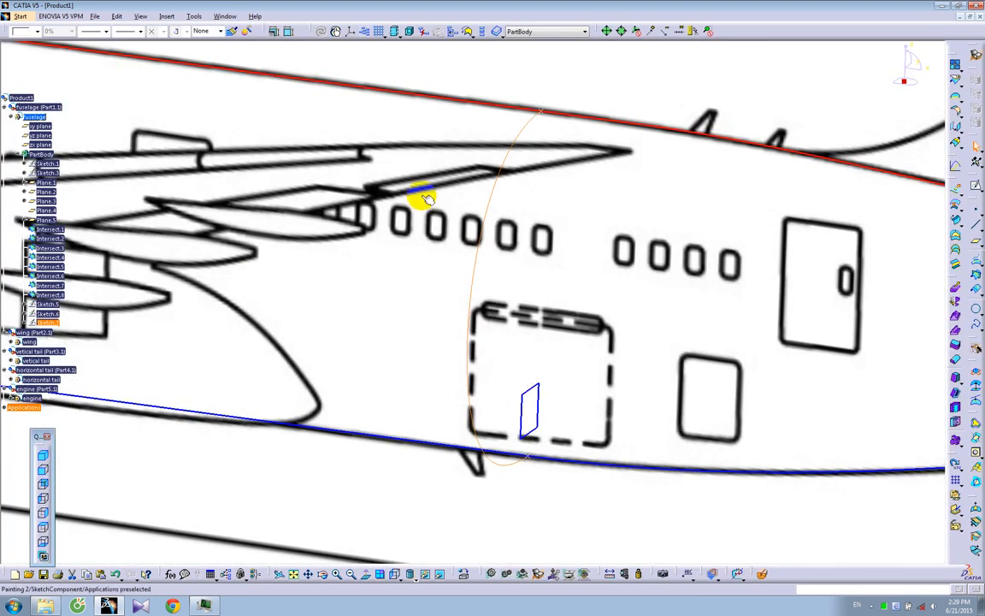
middle_drag(421, 196, 418, 170)
click(233, 31)
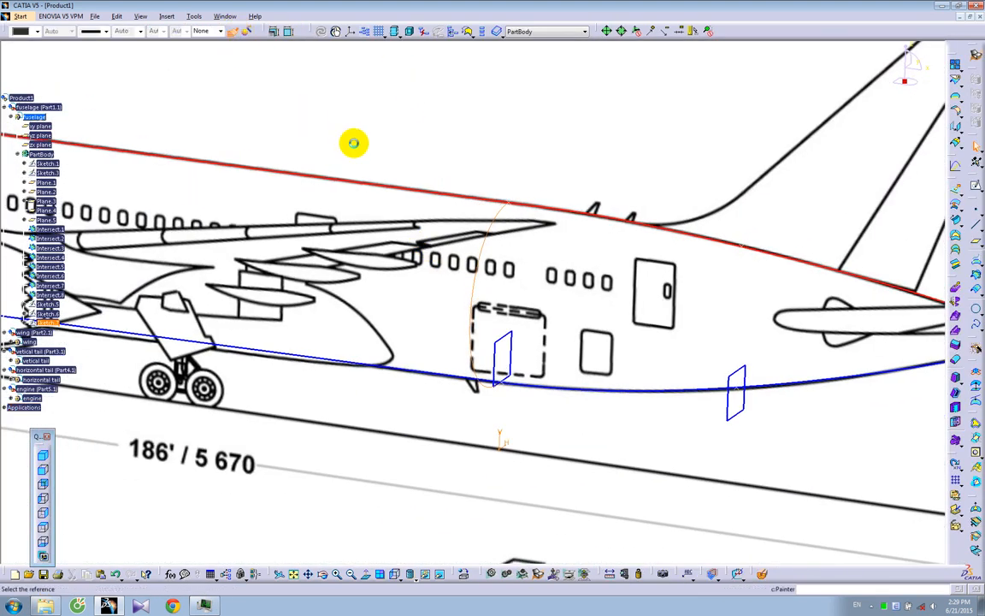
click(394, 188)
- Start a new sketch on Plane.5, the rearmost fuselage plane below the tail
middle_drag(325, 251, 573, 254)
middle_drag(334, 224, 731, 271)
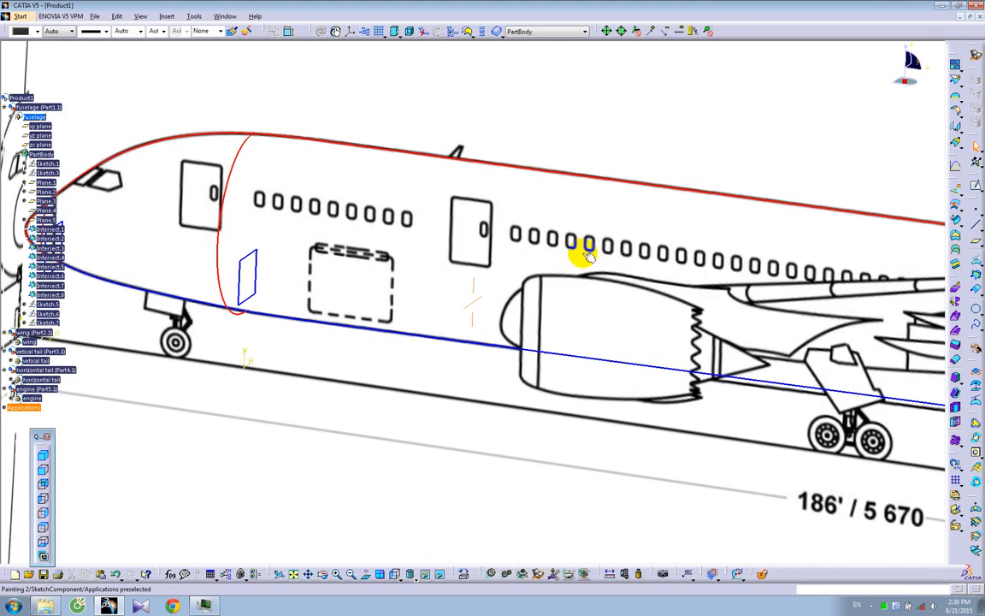
middle_drag(226, 236, 143, 213)
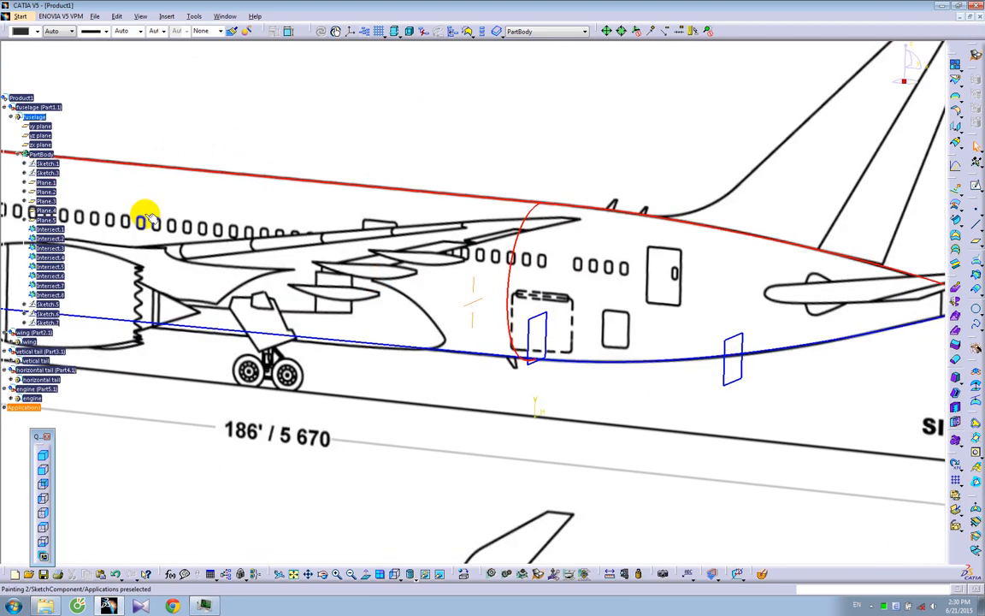
click(732, 338)
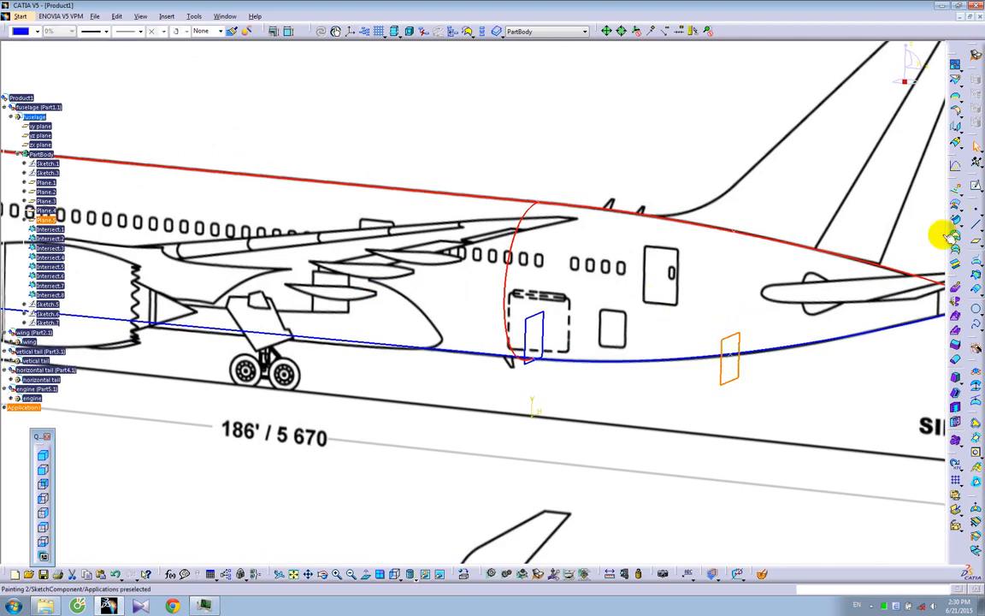
click(972, 182)
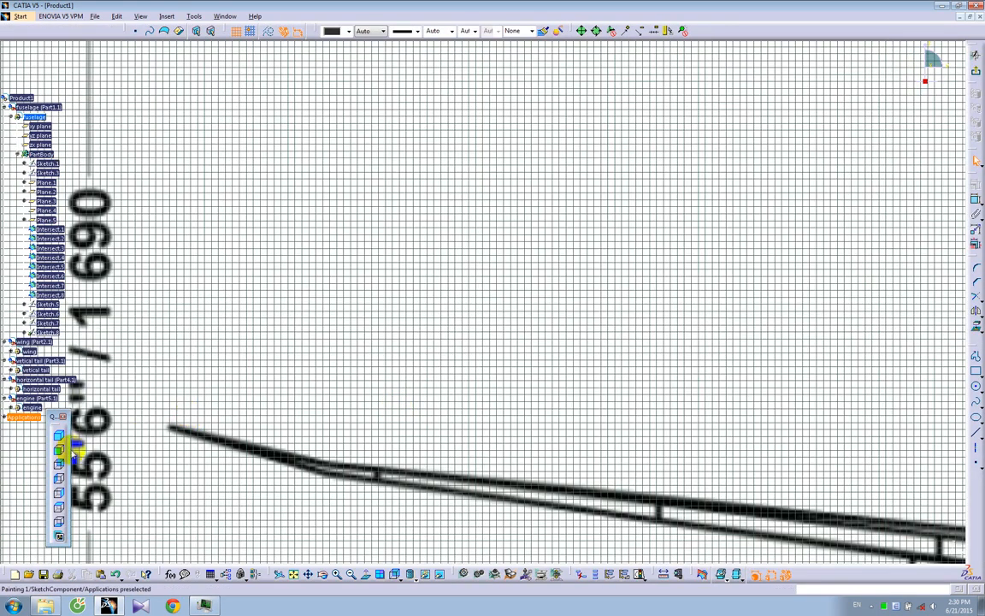
- Sketch a multi-point spline along the right half of the front-view fuselage outline, from near the top to the bottom
click(59, 462)
middle_drag(619, 439, 789, 195)
middle_drag(248, 391, 755, 270)
middle_drag(269, 317, 700, 270)
middle_drag(297, 298, 596, 258)
middle_drag(191, 263, 413, 239)
middle_drag(350, 241, 457, 346)
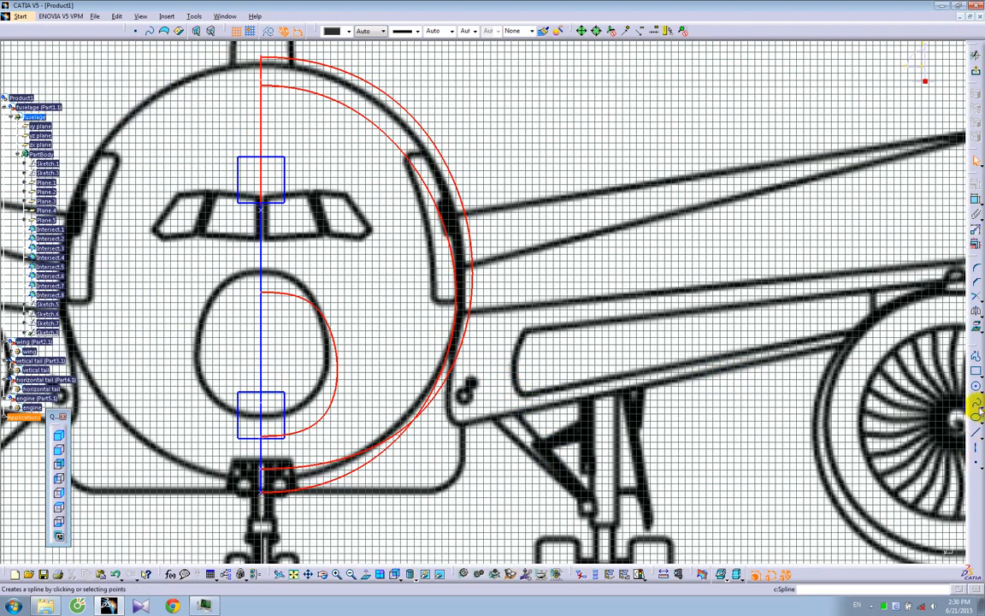
click(978, 402)
click(296, 78)
click(389, 105)
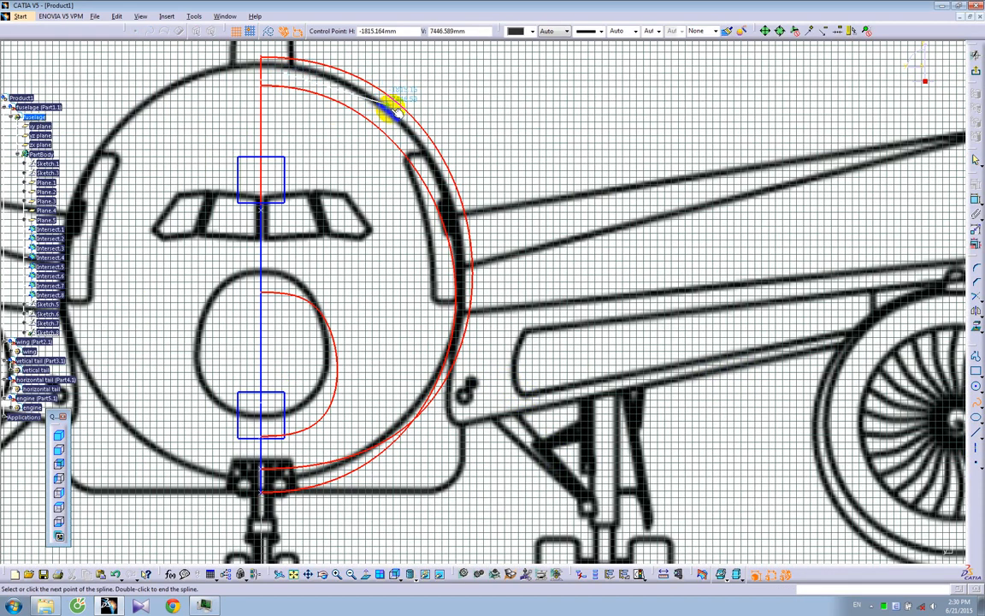
click(433, 414)
click(326, 468)
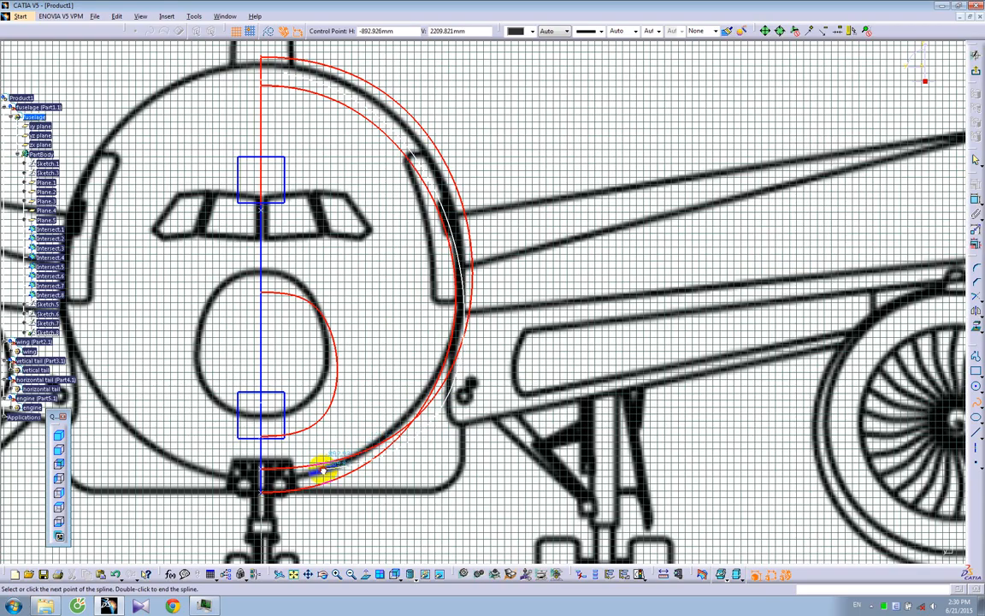
double_click(207, 464)
- Make the rear section spline's upper endpoint coincident with the intersection point on the red upper fuselage profile
middle_drag(553, 334, 432, 351)
click(976, 199)
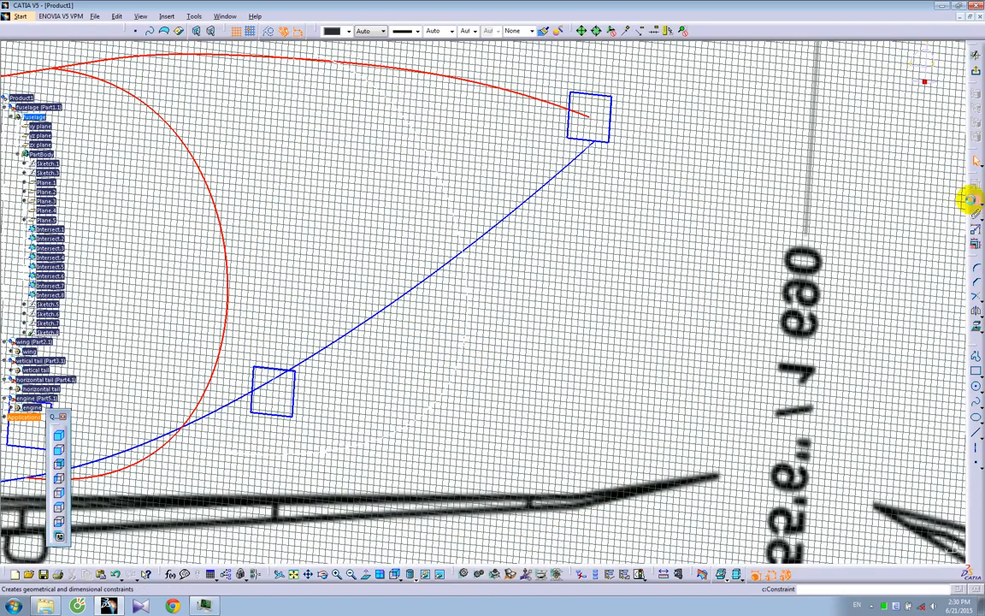
click(291, 58)
right_click(301, 84)
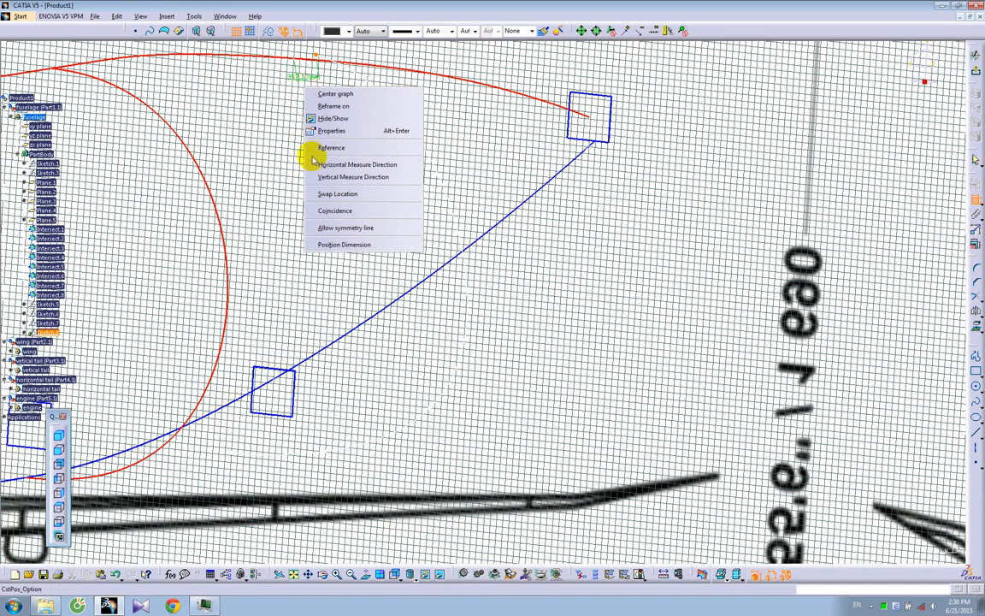
click(320, 203)
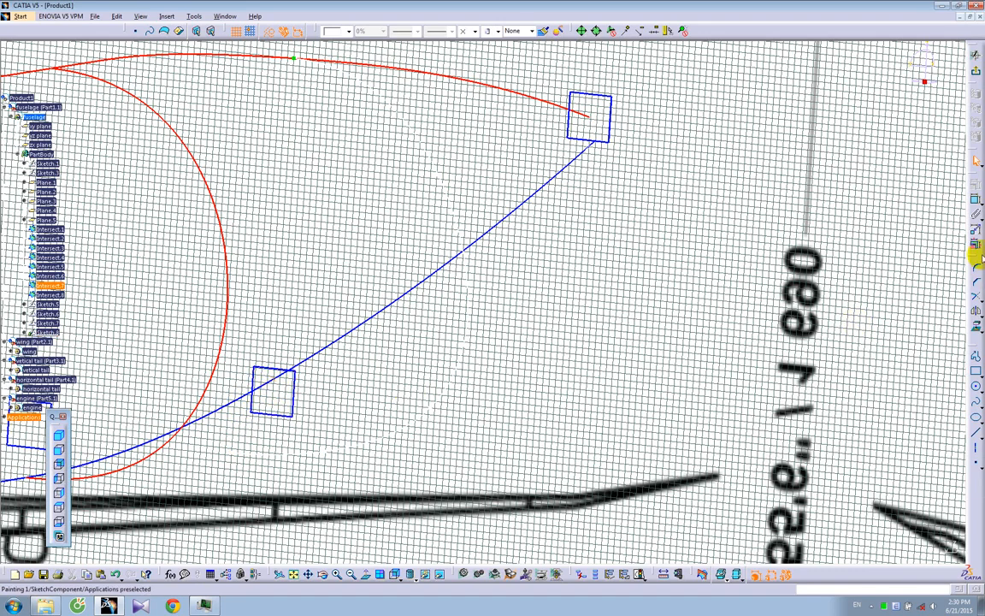
- Make the rear section spline's lower endpoint coincident with the intersection point on the blue lower fuselage profile
click(974, 199)
click(232, 454)
right_click(246, 427)
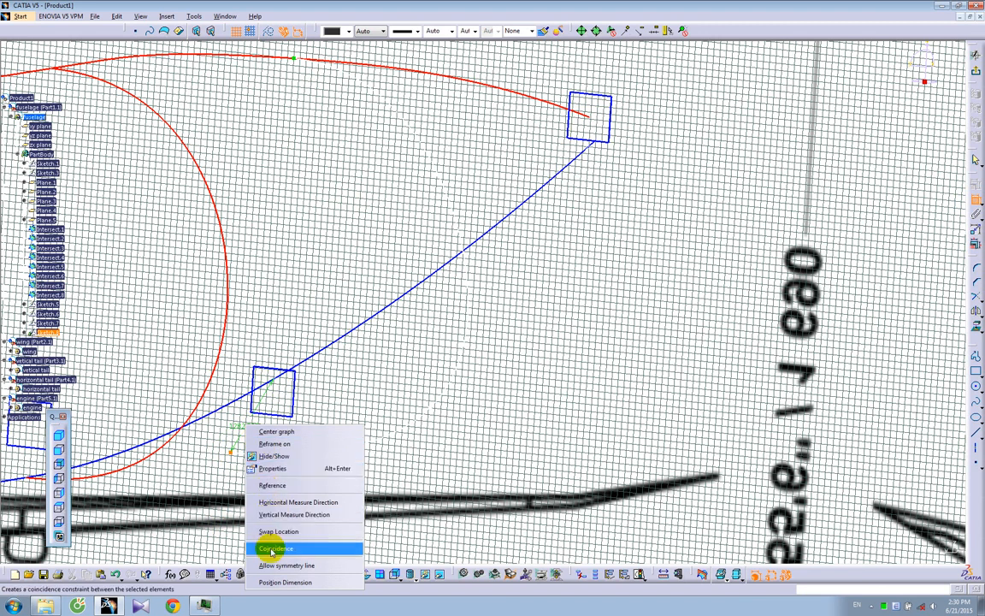
click(264, 543)
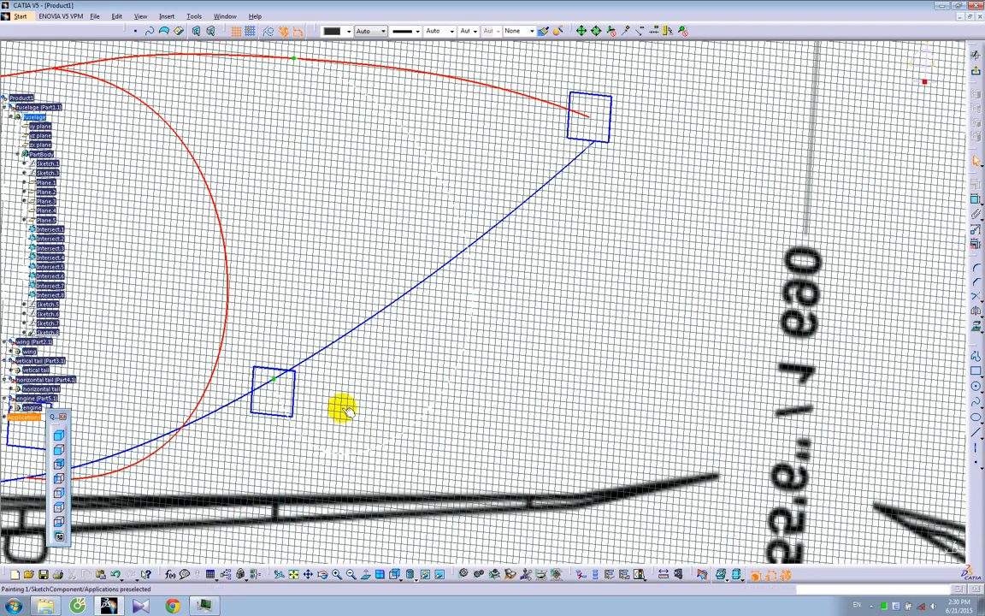
- Move the rear section spline's two lower control points upward to round the lower half of the section
click(59, 465)
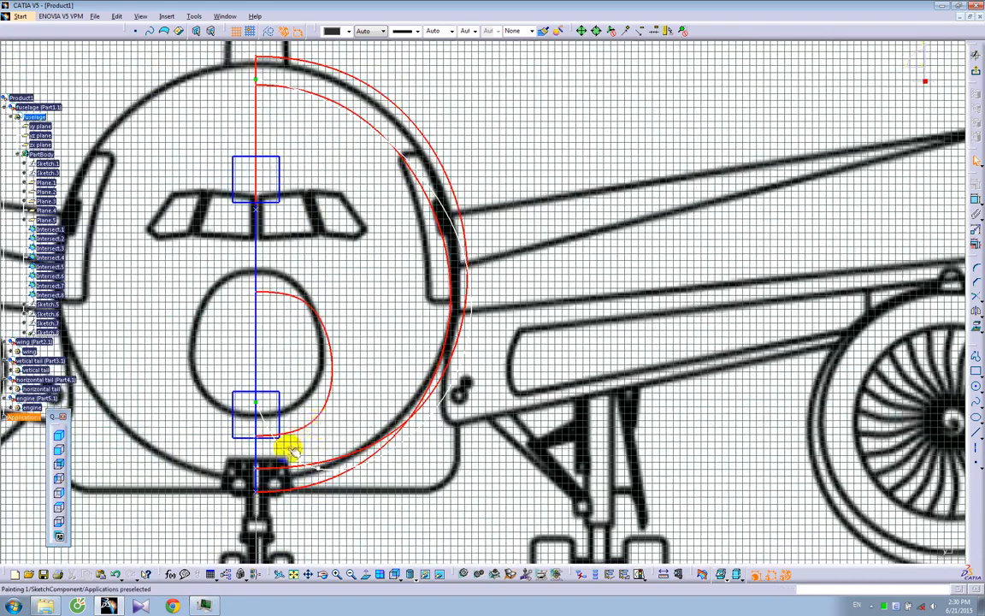
drag(347, 457, 363, 370)
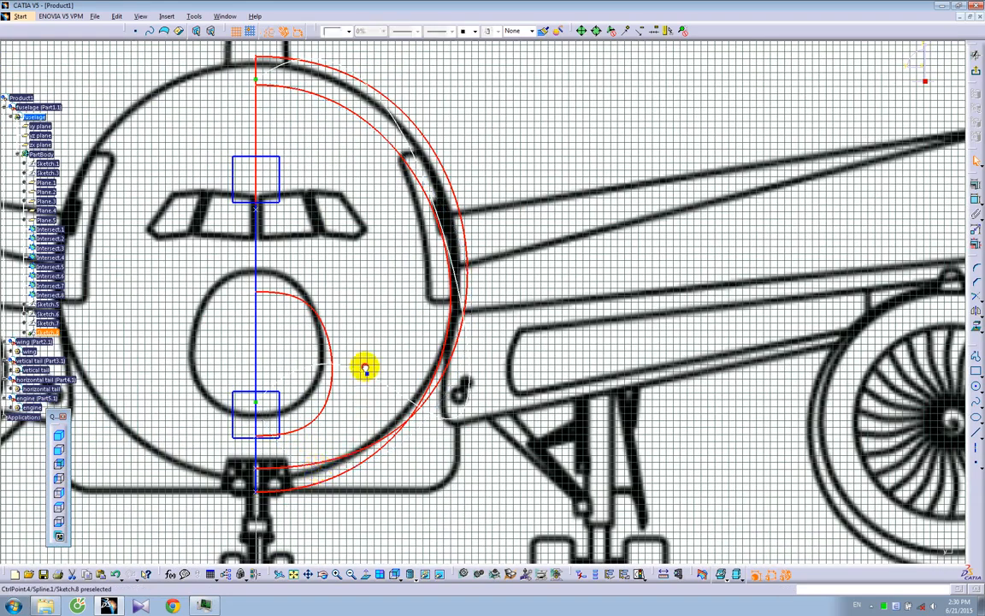
drag(434, 413, 426, 340)
- Enable tangency at the first and last control points of the rear section spline
double_click(363, 371)
click(778, 517)
click(791, 459)
click(778, 516)
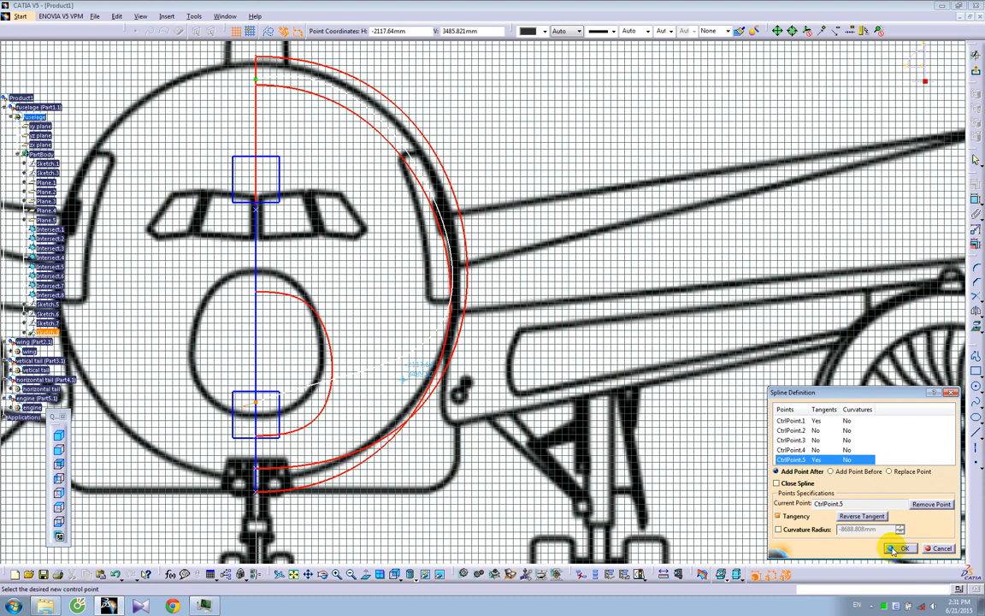
click(903, 549)
- Constrain the tangent directions at both ends of the rear section spline to be horizontal
click(249, 401)
ctrl+click(263, 79)
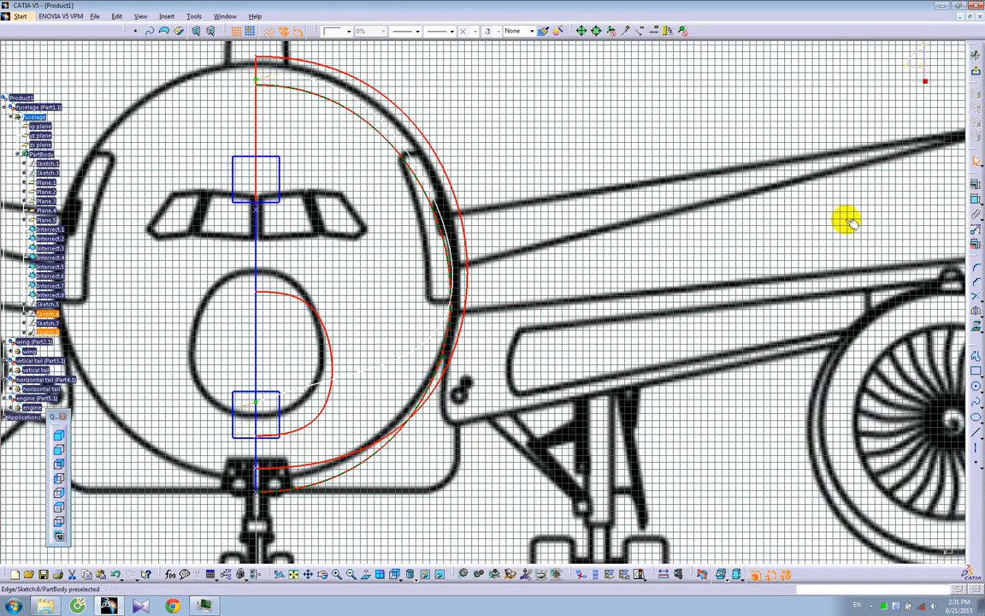
click(975, 244)
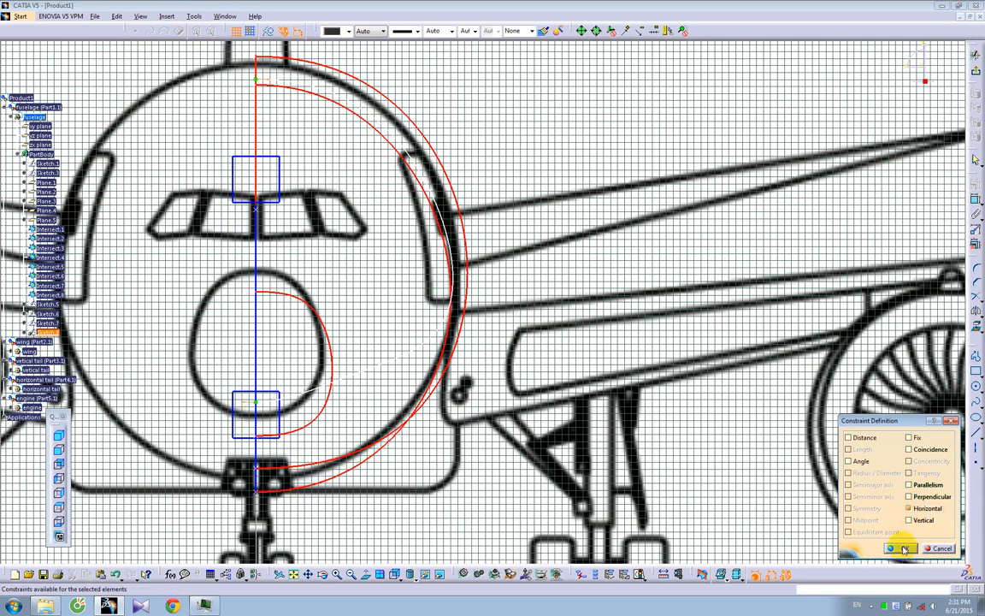
click(902, 548)
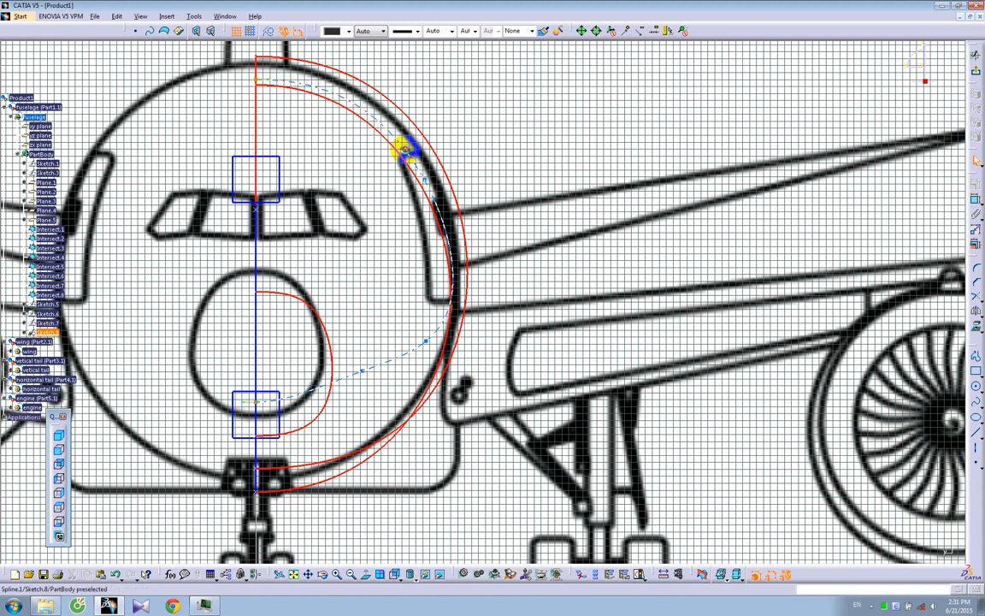
- Copy the graphic properties of the neighbouring red section curve onto the rear section spline
click(400, 149)
click(544, 32)
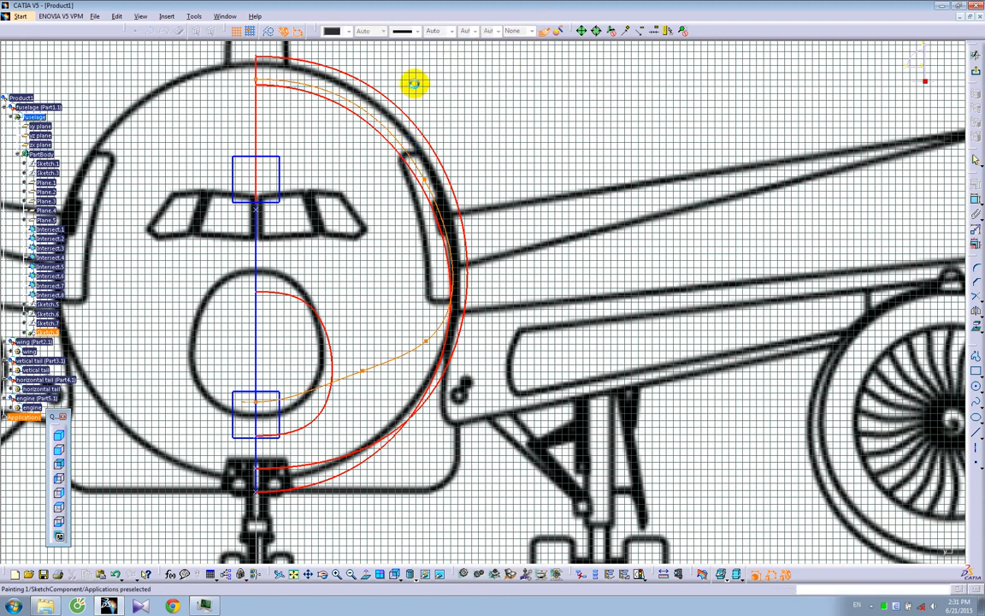
click(396, 97)
- Reposition the rear section spline's inner control points to shape a smooth half section slightly narrower than the main fuselage
drag(363, 371, 368, 388)
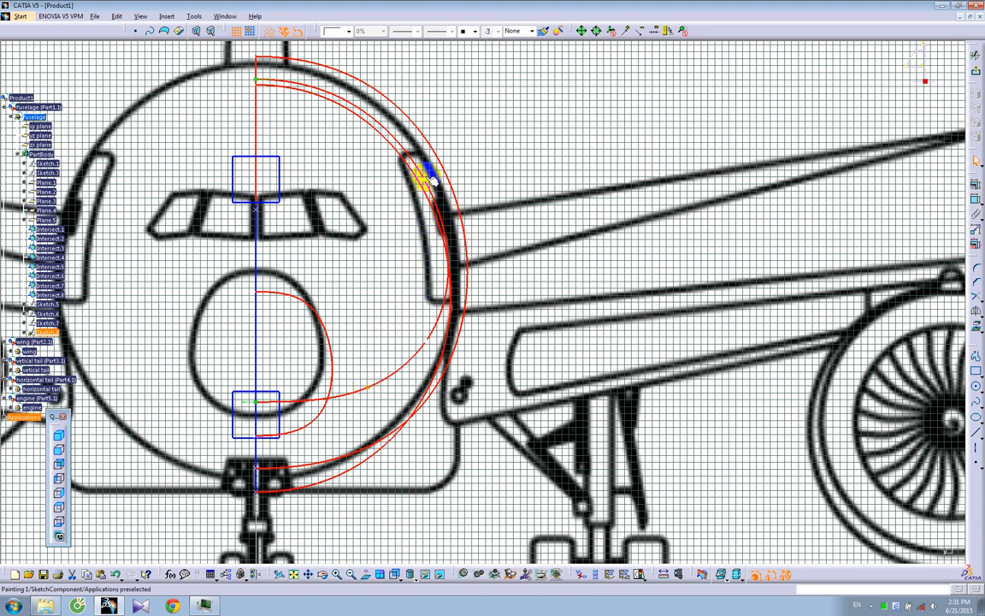
drag(430, 178, 402, 131)
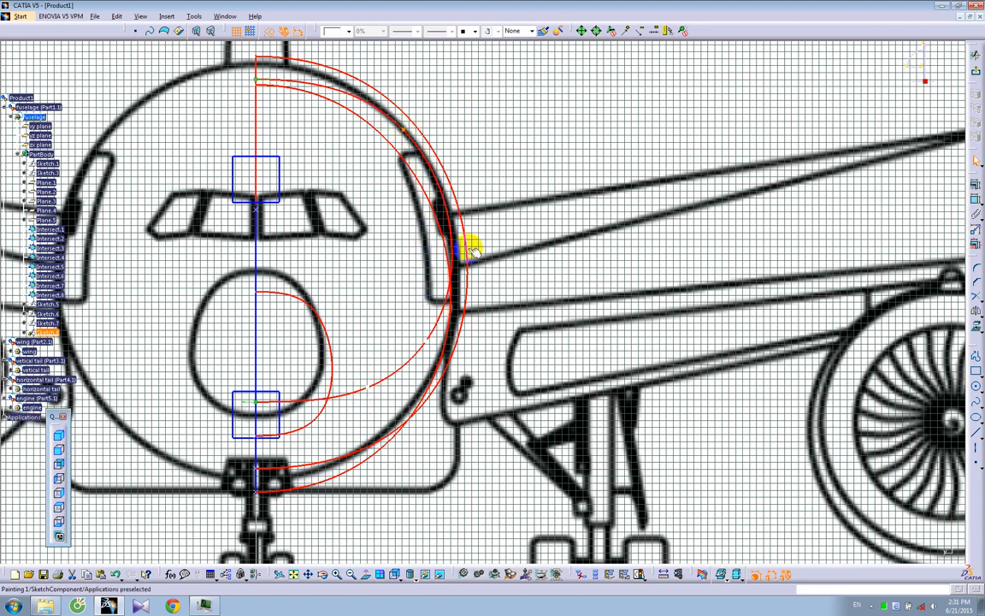
drag(424, 341, 442, 272)
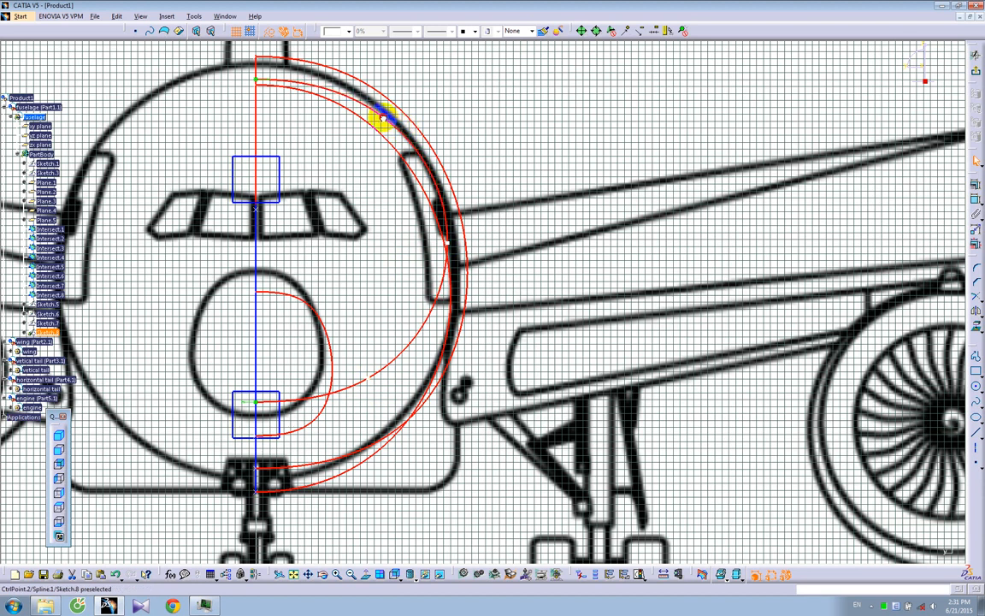
drag(451, 242, 437, 232)
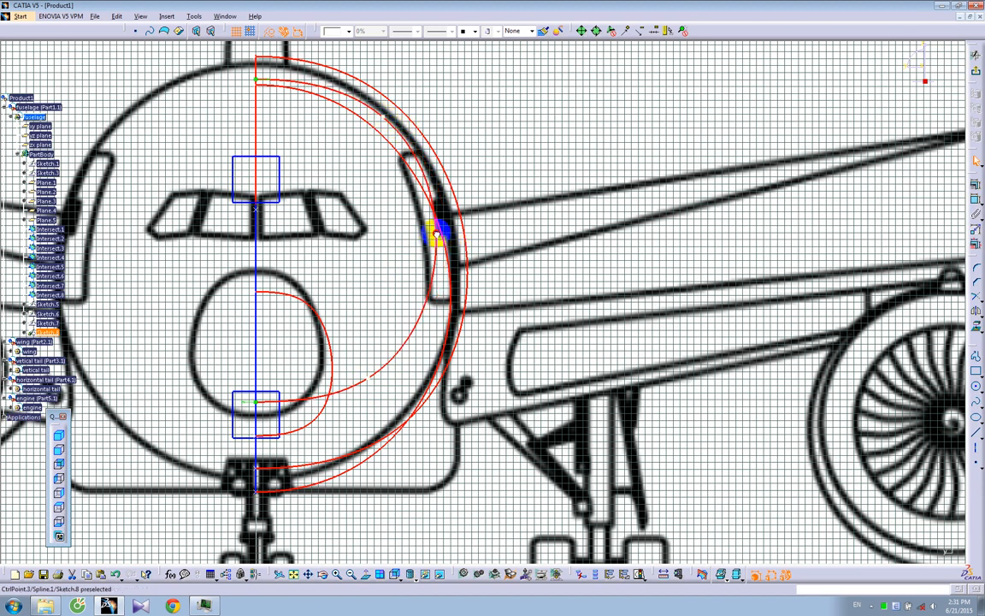
- Exit the rear section sketch and match its graphic properties to the red upper profile curve
click(973, 73)
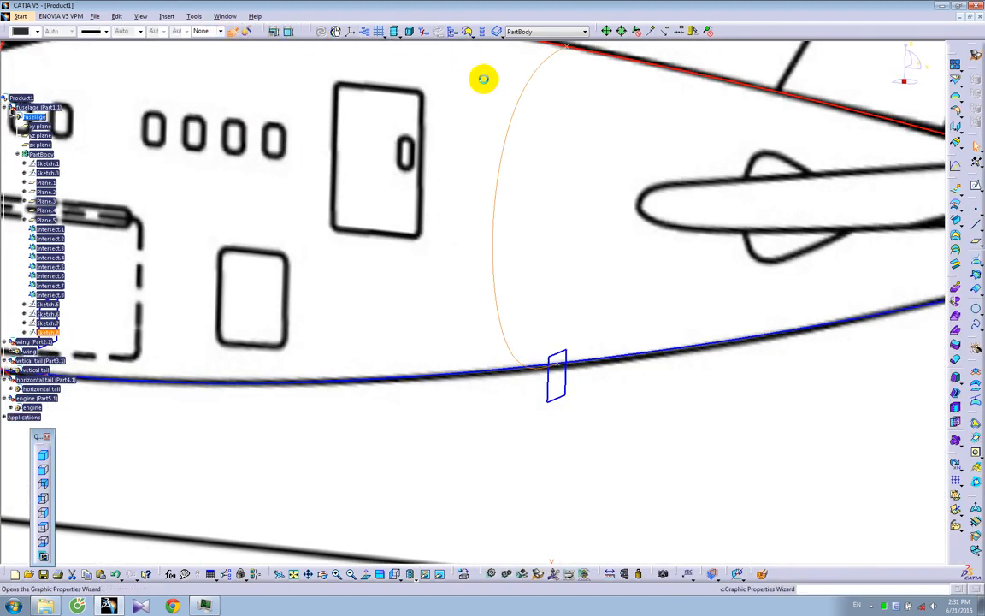
click(620, 61)
- Start a new sketch on the plane at the tip of the fuselage tail
ctrl+middle_drag(551, 185, 543, 235)
middle_drag(737, 243, 467, 233)
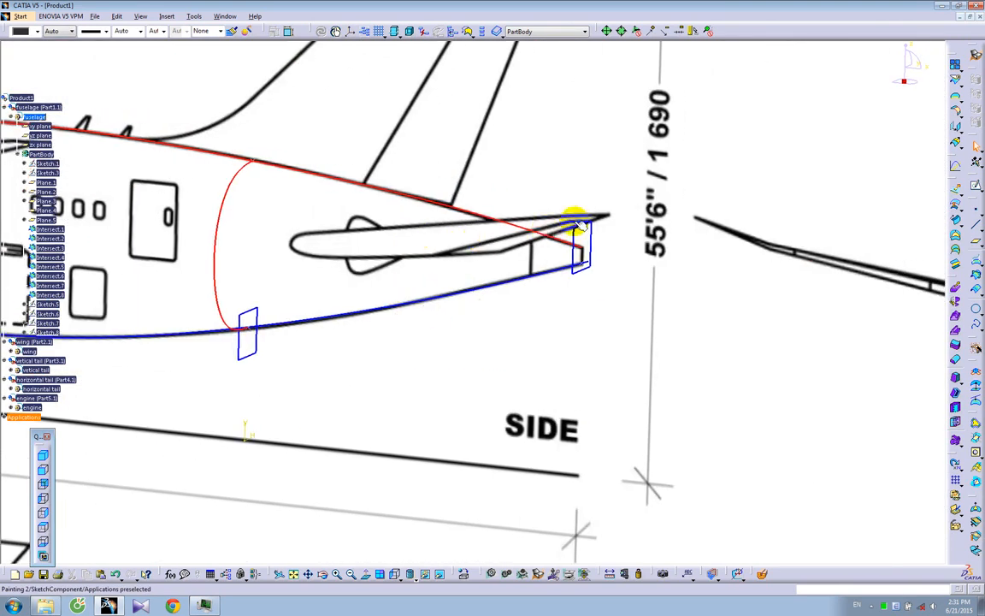
click(581, 231)
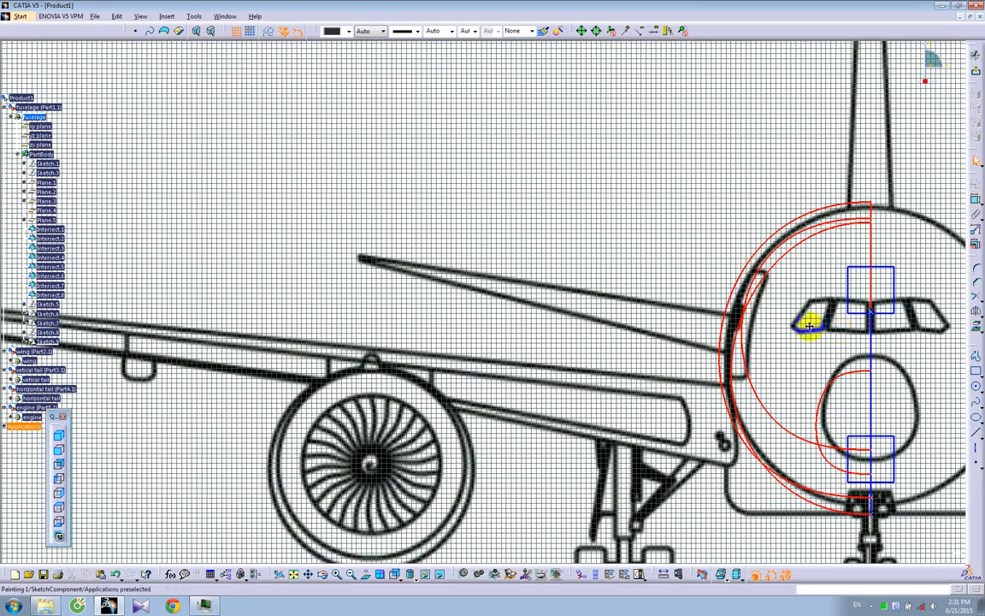
- Sketch a small five-point, C-shaped spline beside the fuselage centreline for the tail-tip half section
middle_drag(808, 326, 481, 282)
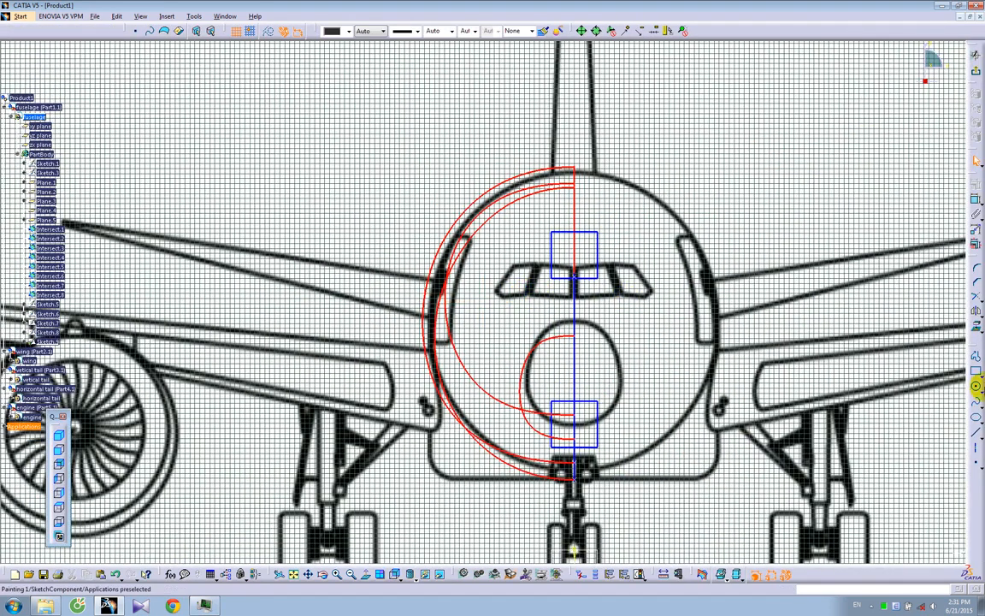
click(975, 402)
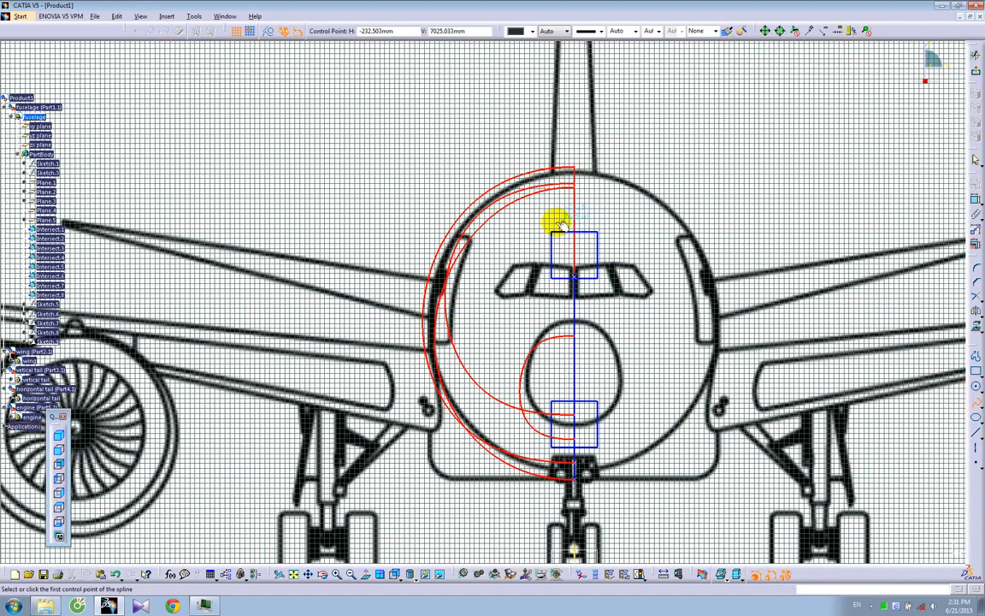
click(506, 277)
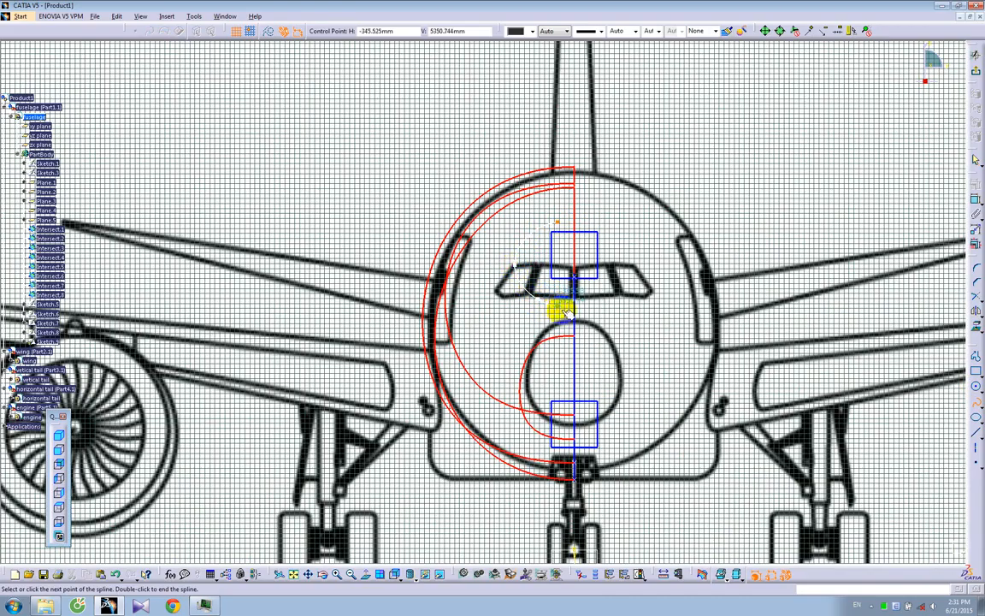
double_click(593, 313)
click(627, 296)
mouse_move(627, 296)
middle_down()
mouse_move(525, 292)
mouse_move(517, 242)
mouse_move(567, 227)
middle_up()
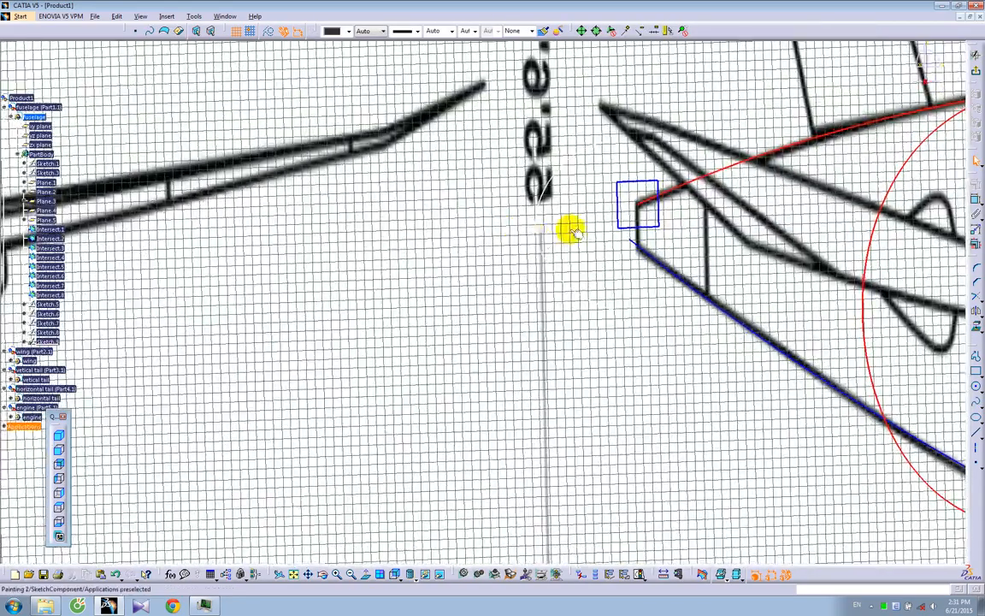
- Make the tail-tip spline's upper endpoint coincident with the intersection point on the red upper fuselage profile
click(976, 200)
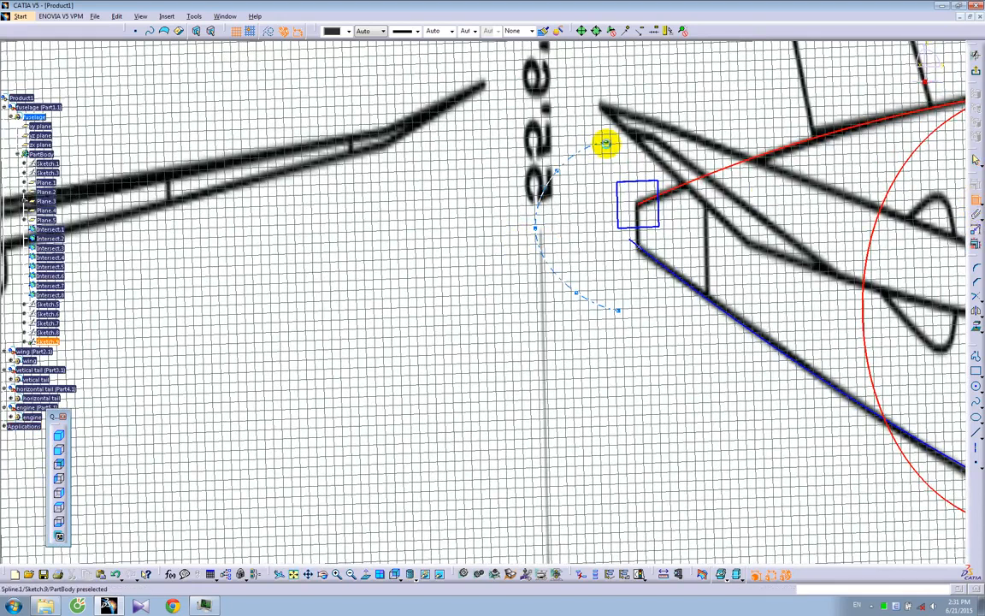
click(607, 141)
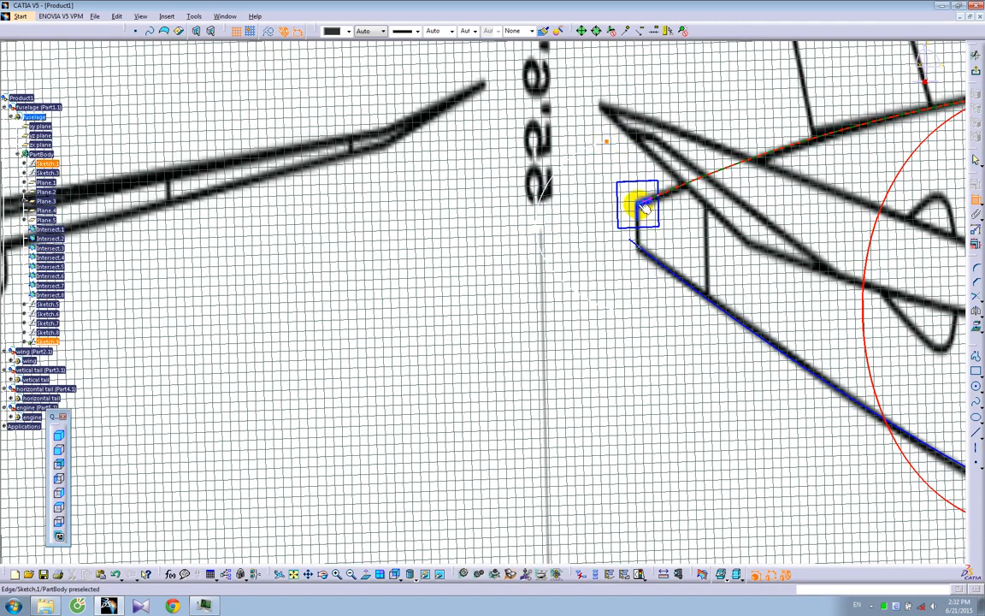
right_click(624, 185)
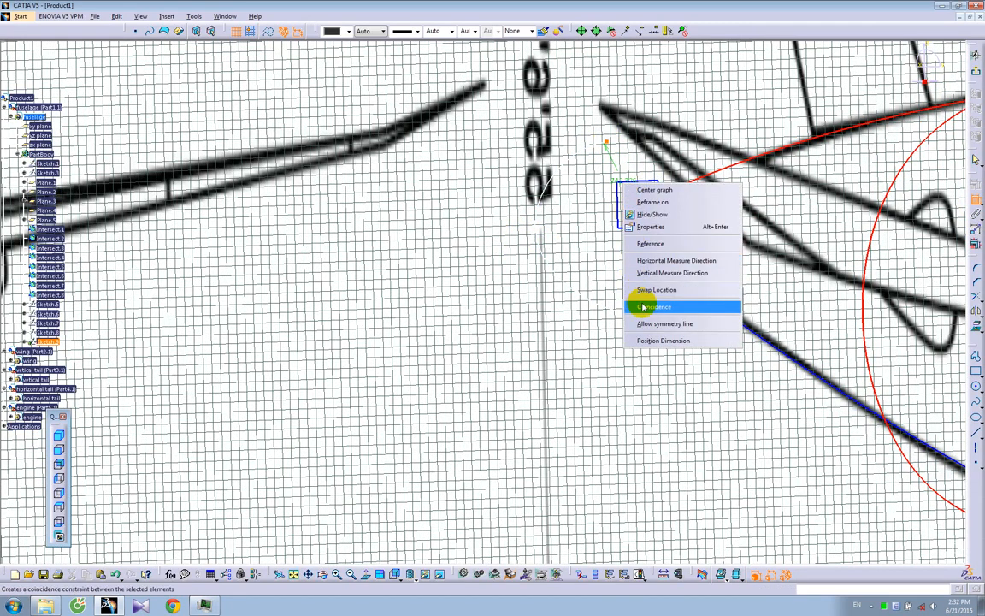
click(641, 303)
- Make the tail-tip spline's lower endpoint coincident with the intersection point on the blue lower fuselage profile
click(977, 200)
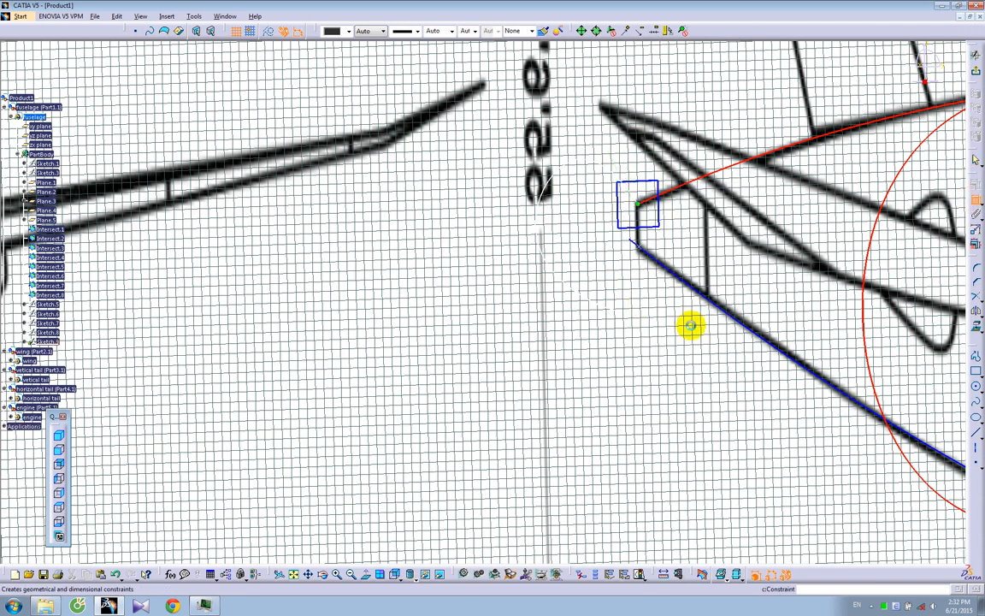
click(644, 246)
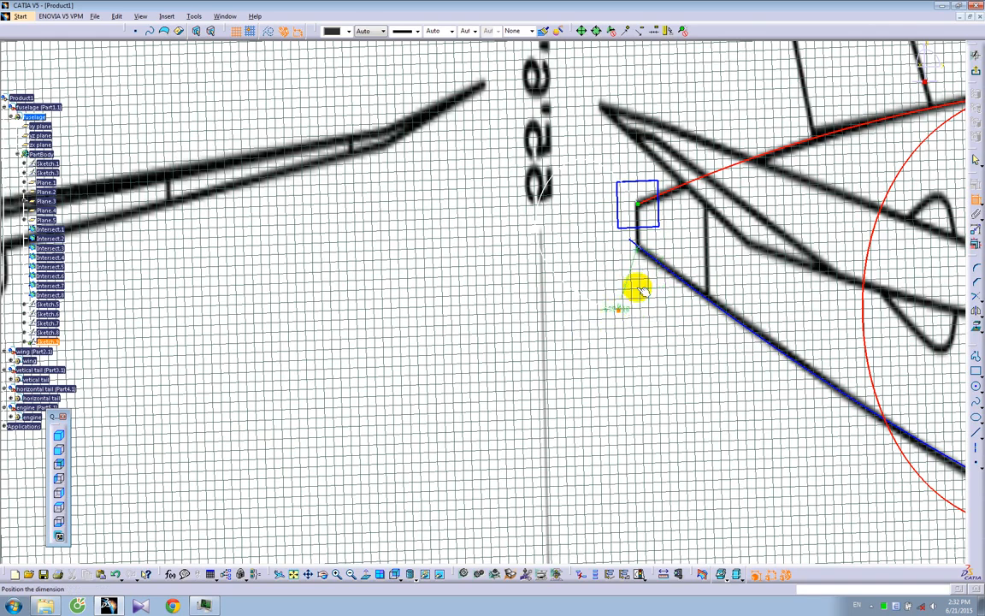
right_click(633, 299)
click(664, 411)
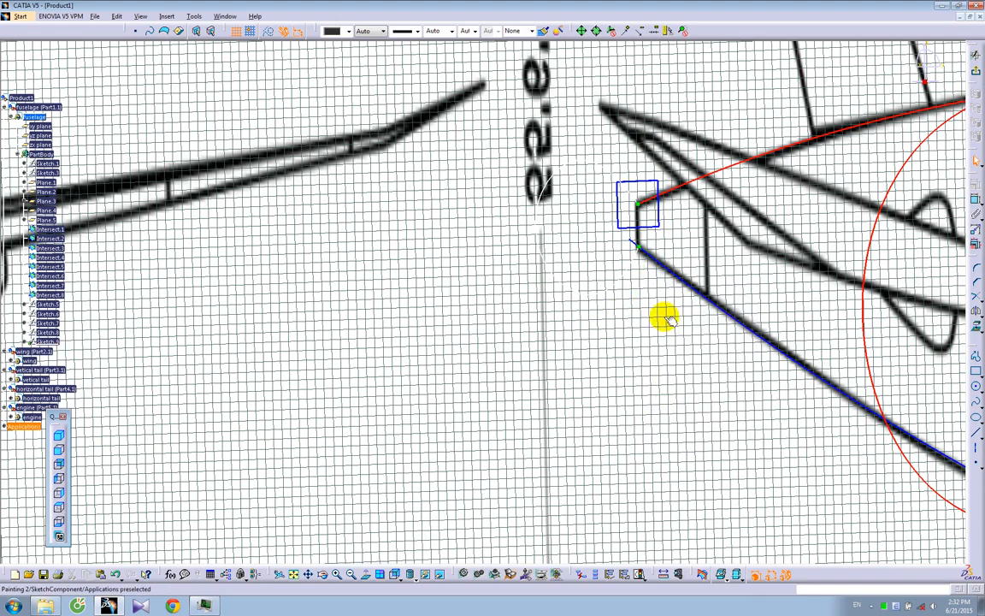
- Pull the tail-tip spline's inner control points toward the fuselage centreline in the front view
click(59, 464)
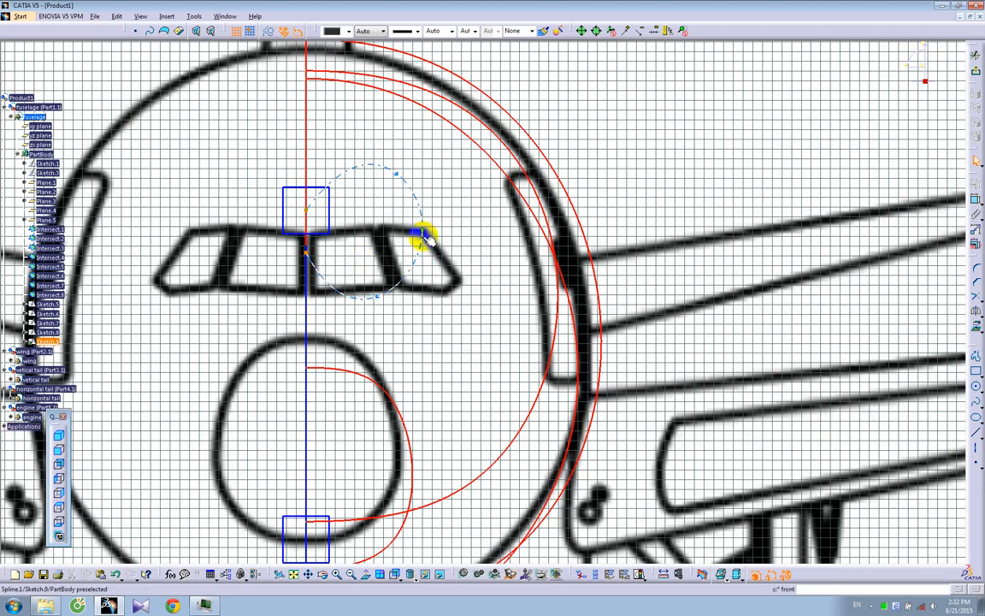
click(352, 239)
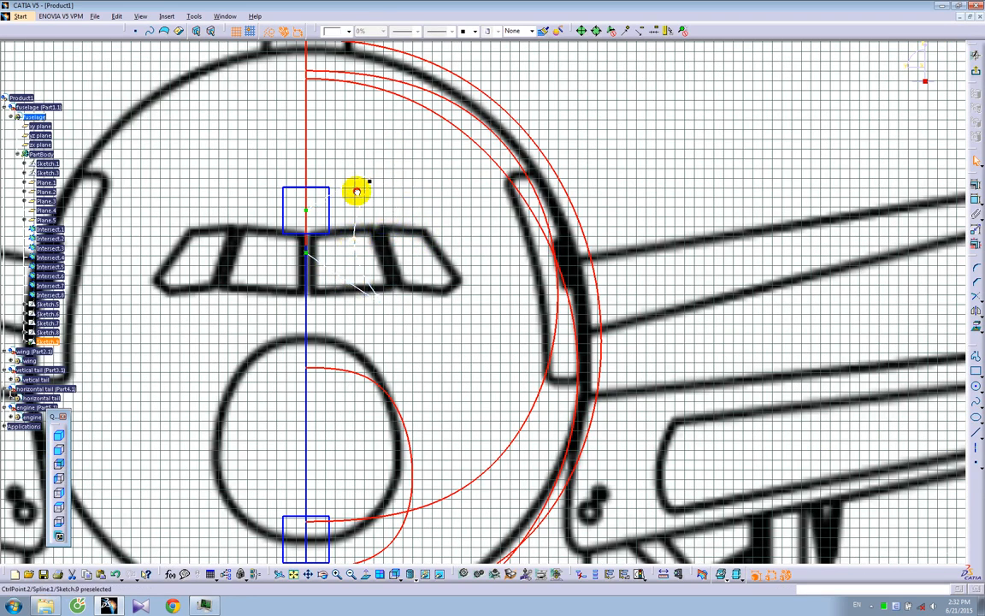
click(337, 215)
drag(377, 295, 348, 274)
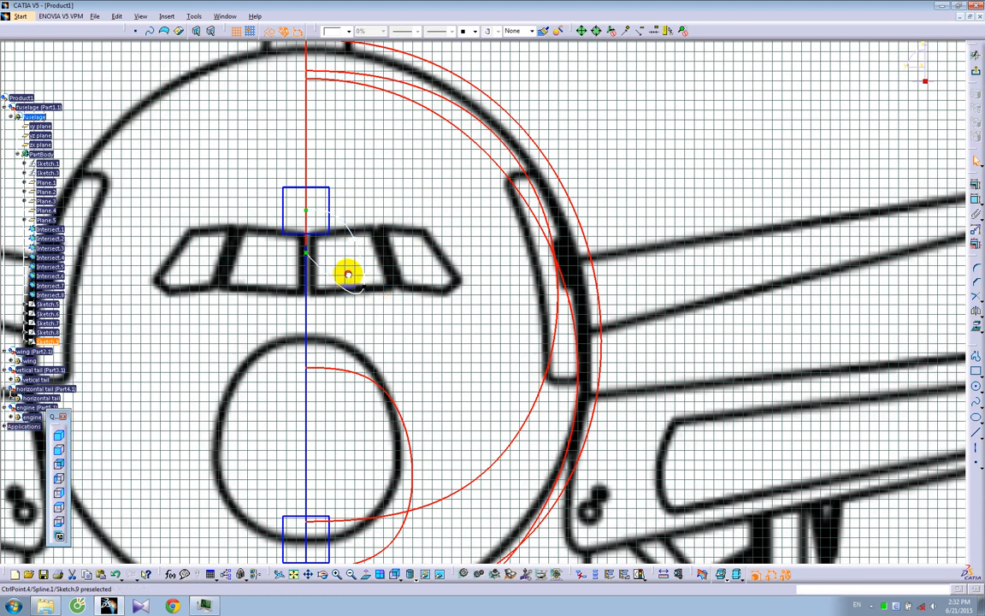
- Enable tangency at the first and last control points of the tail-tip spline
double_click(350, 227)
click(778, 516)
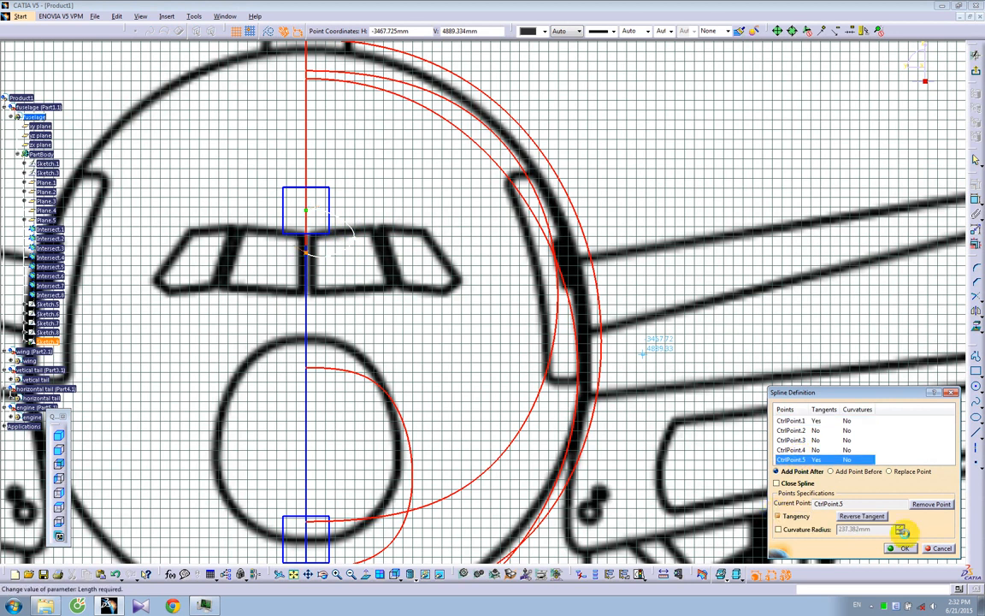
click(901, 547)
- Constrain the tangent directions at both ends of the tail-tip spline to be horizontal
click(315, 207)
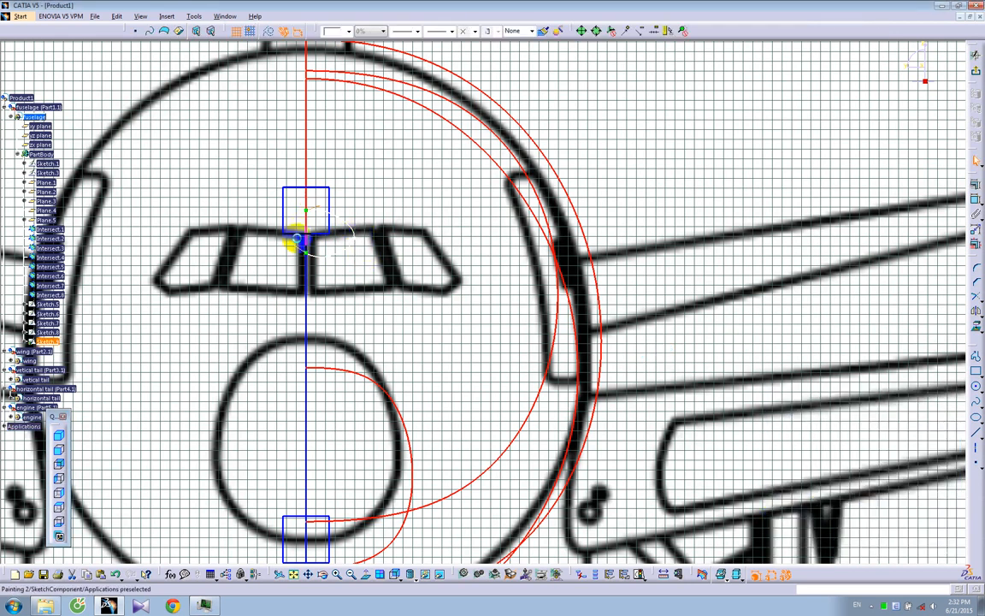
ctrl+click(295, 249)
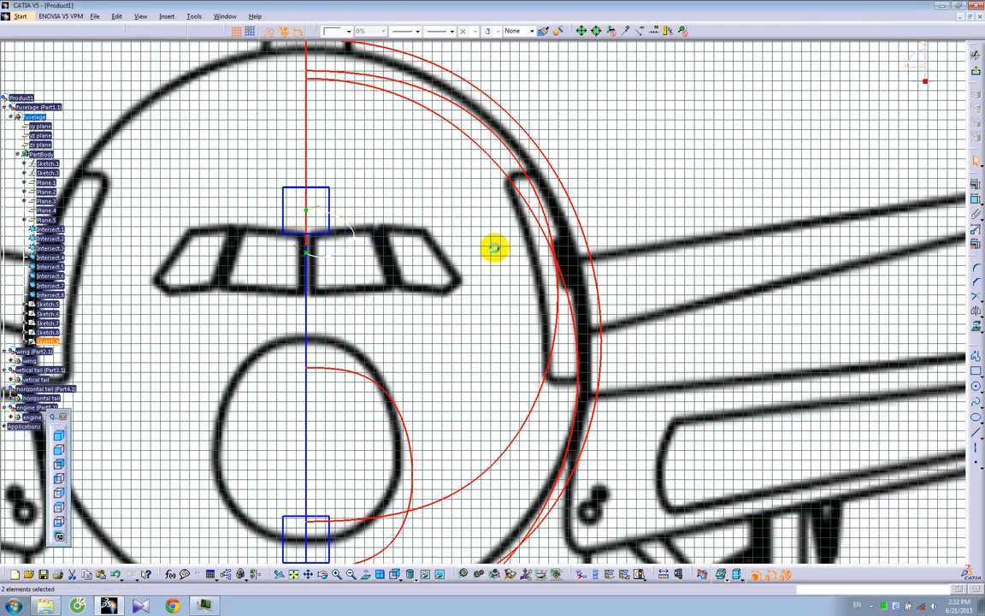
click(974, 184)
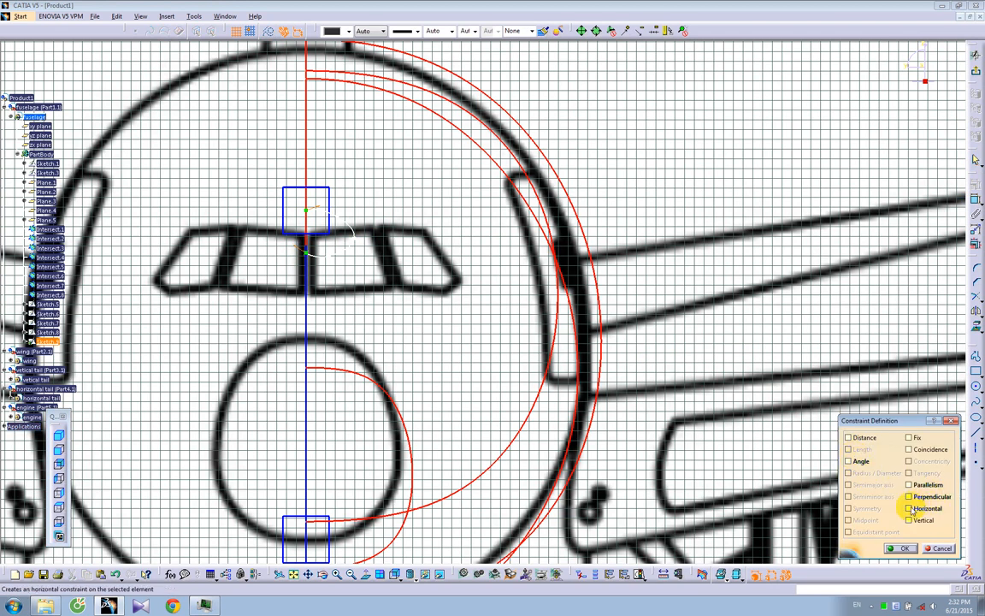
click(909, 508)
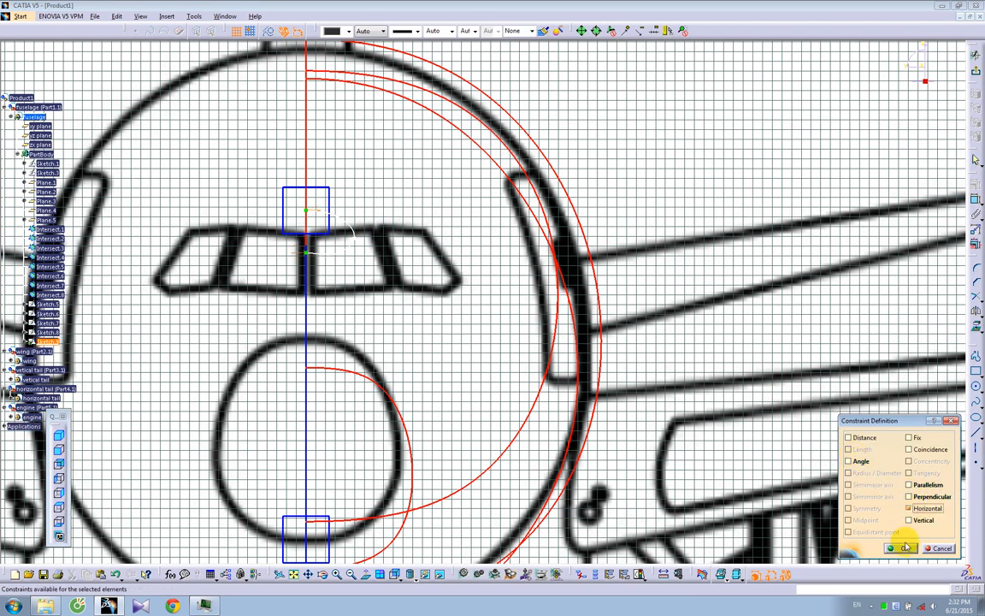
click(900, 548)
- Reposition the tail-tip spline's inner control points to form a narrow, rounded half section close to the centreline
mouse_move(355, 238)
mouse_down()
mouse_move(340, 231)
mouse_move(342, 253)
mouse_up()
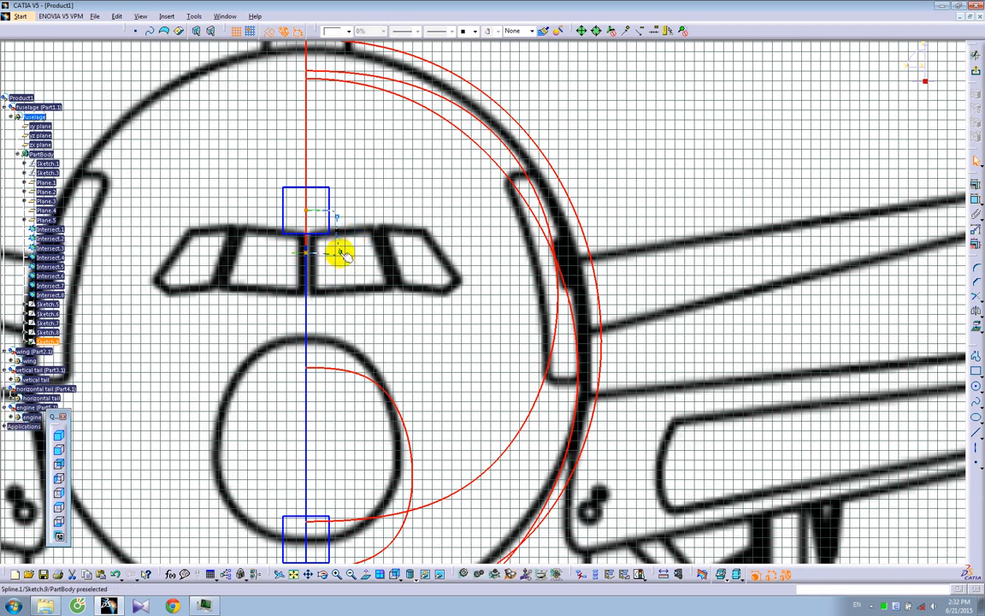
mouse_move(340, 251)
middle_down()
mouse_move(401, 282)
mouse_move(352, 203)
middle_up()
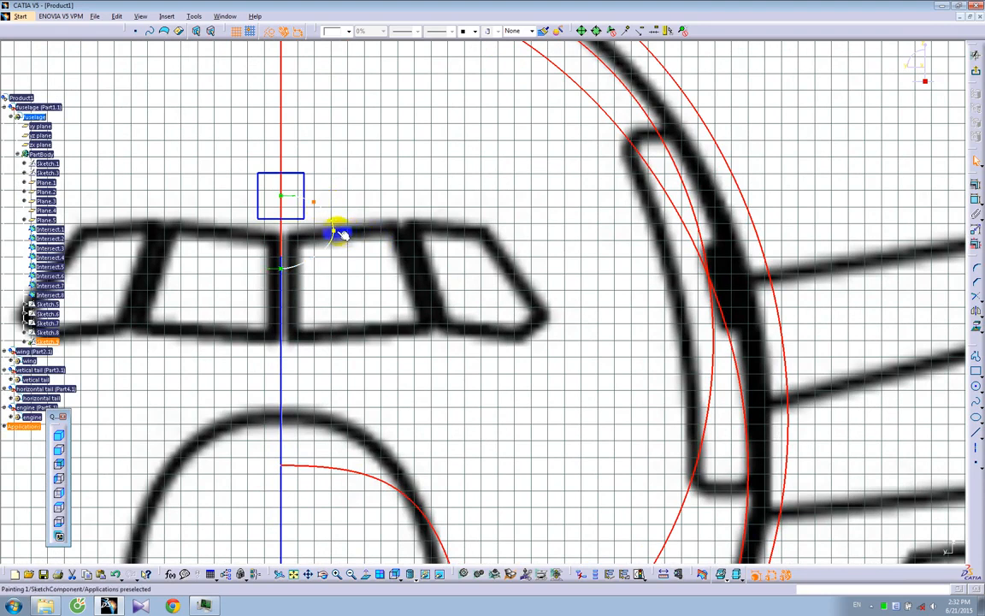
drag(320, 232, 315, 260)
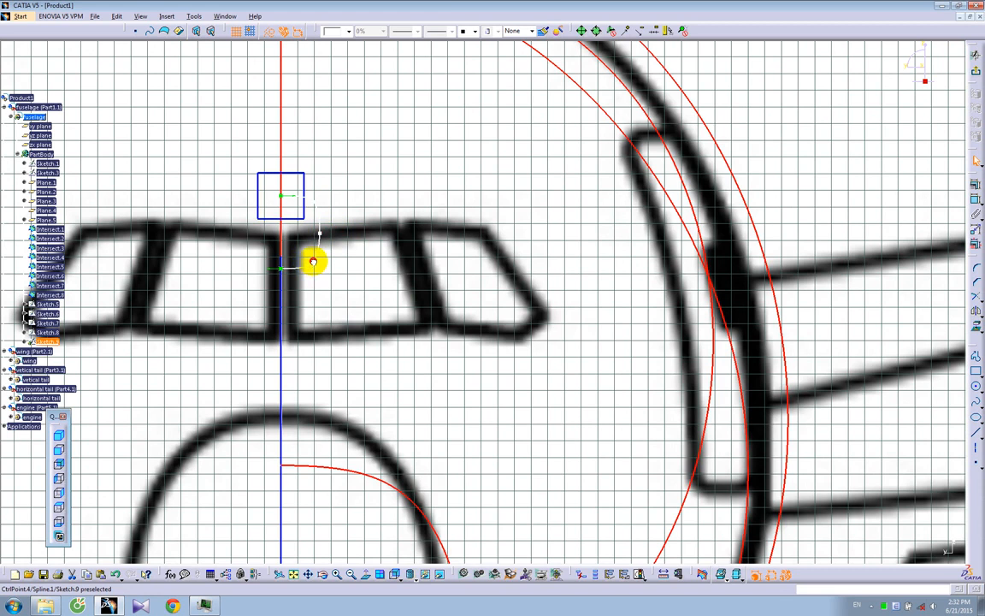
- Reshape the tail-tip spline with its inner control points and copy the red line style of a neighbouring section curve onto it
drag(313, 259, 316, 203)
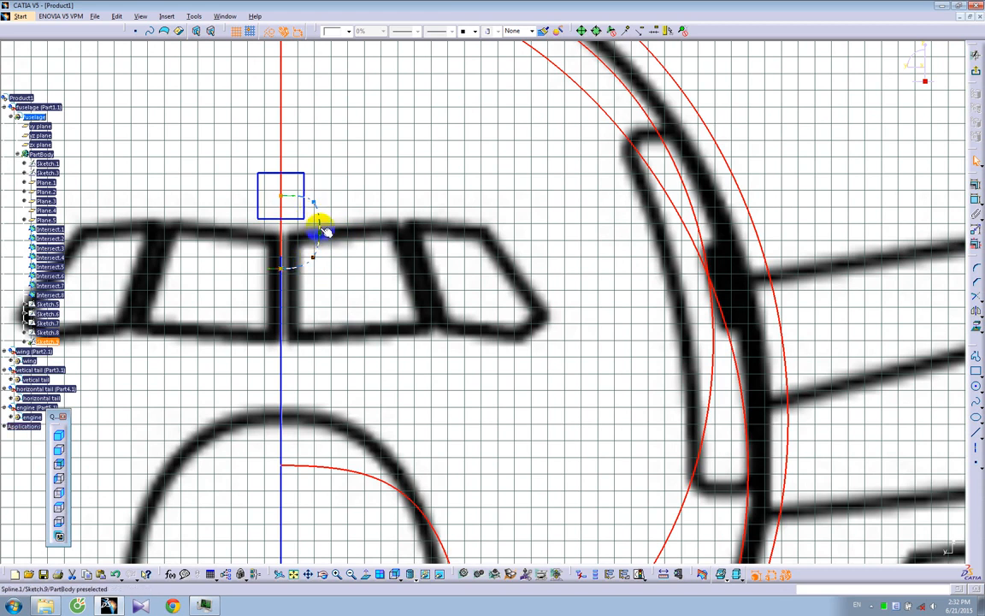
drag(325, 234, 318, 207)
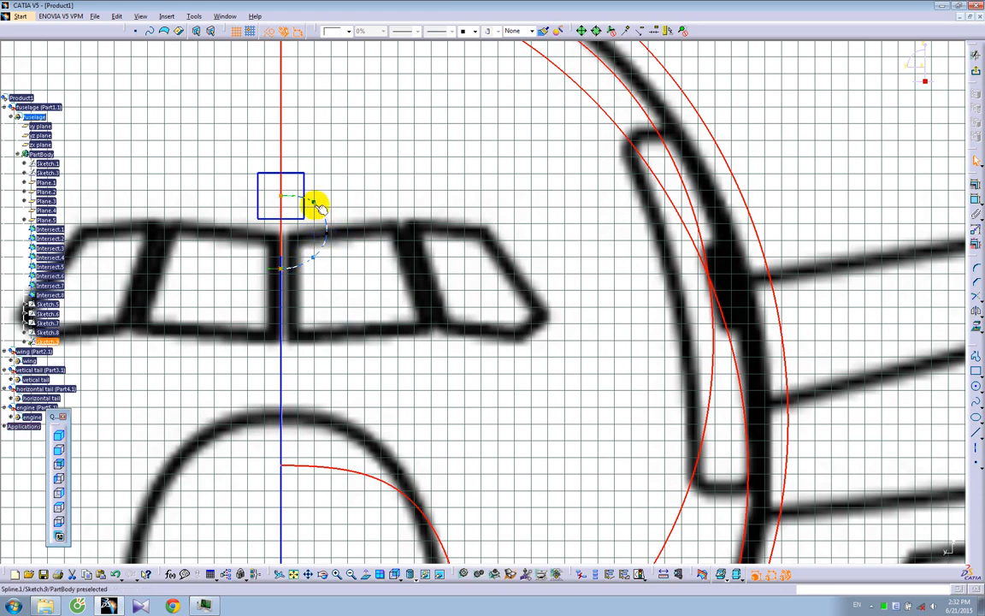
click(543, 32)
click(549, 59)
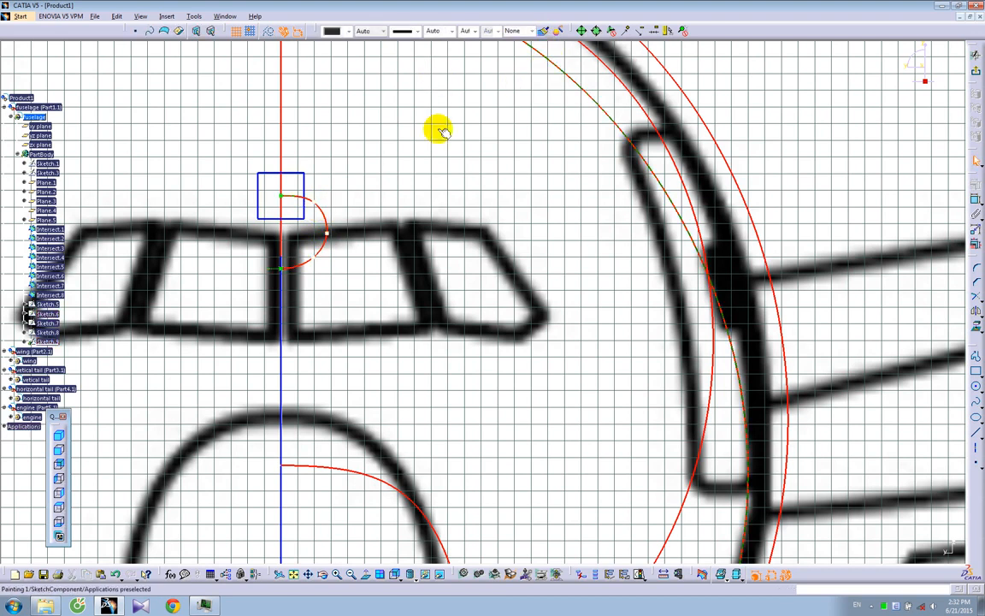
- Fine-tune the tail-tip spline's middle and lower control points to round the half section, and exit the sketch
click(325, 235)
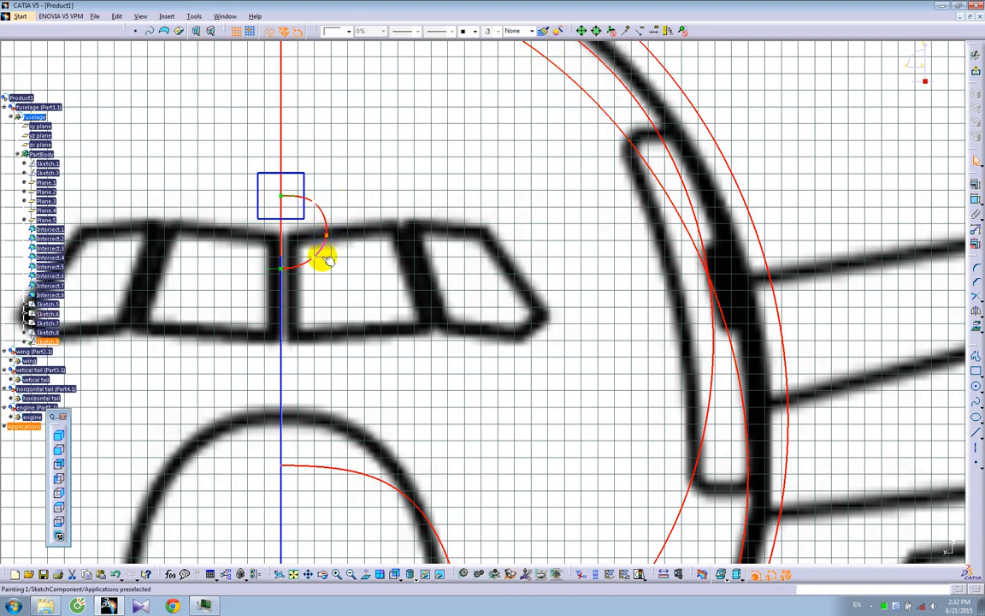
click(316, 259)
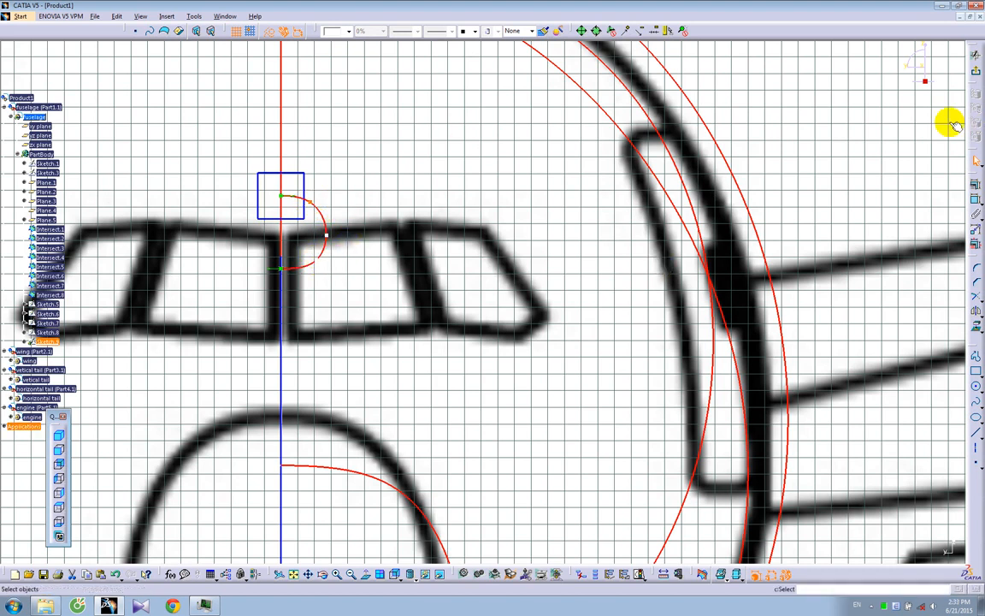
click(975, 76)
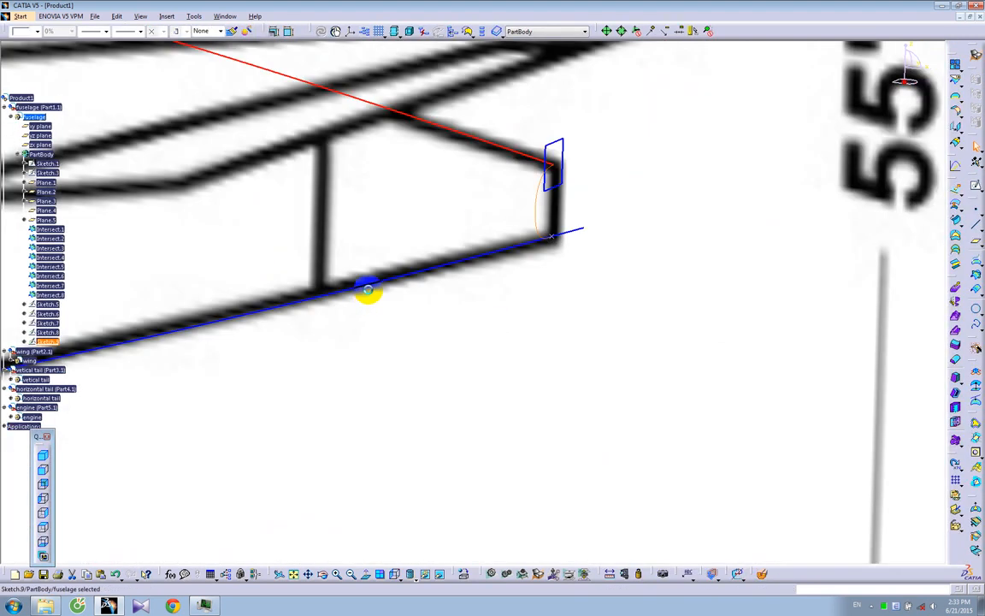
- Copy the red graphic properties of the upper profile curve onto the tail-tip section sketch
click(231, 31)
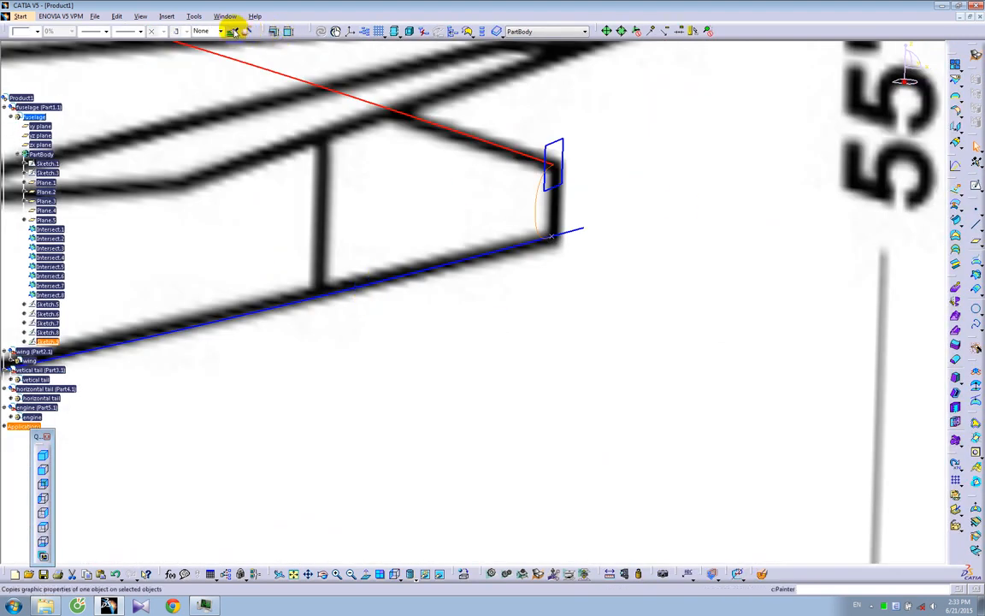
click(525, 154)
- Try to define a multi-sections surface through all five fuselage half sections from the nose to the tail tip
mouse_move(320, 298)
middle_down()
mouse_move(317, 389)
mouse_move(501, 275)
mouse_move(466, 343)
mouse_move(248, 304)
mouse_move(366, 274)
mouse_move(181, 265)
middle_up()
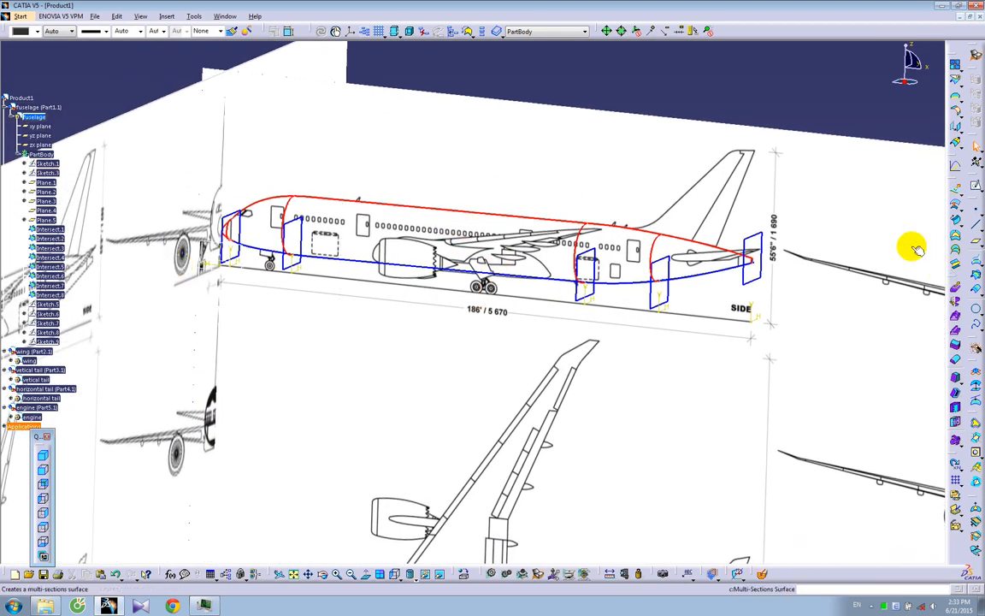
click(955, 254)
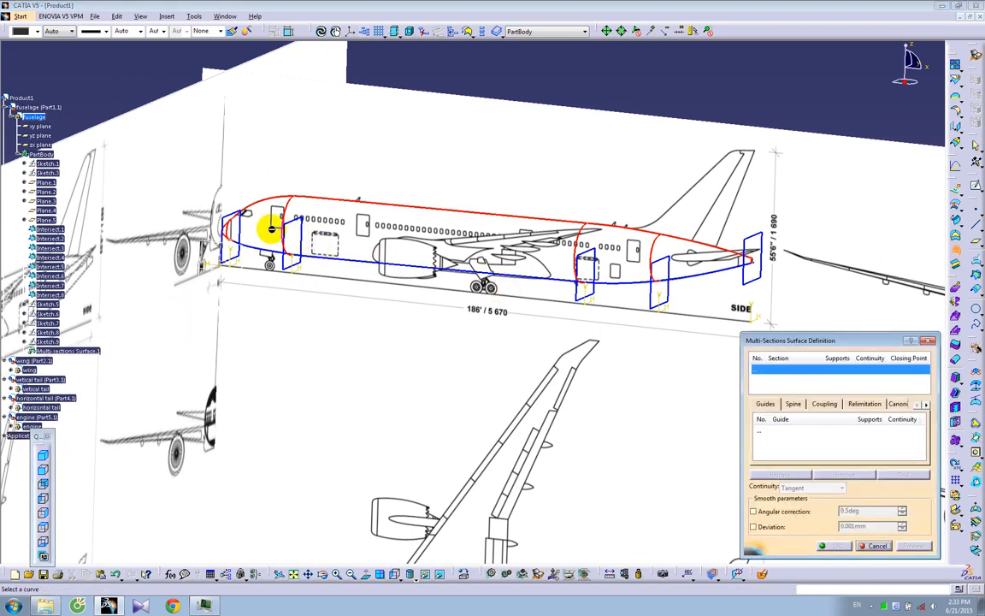
click(229, 229)
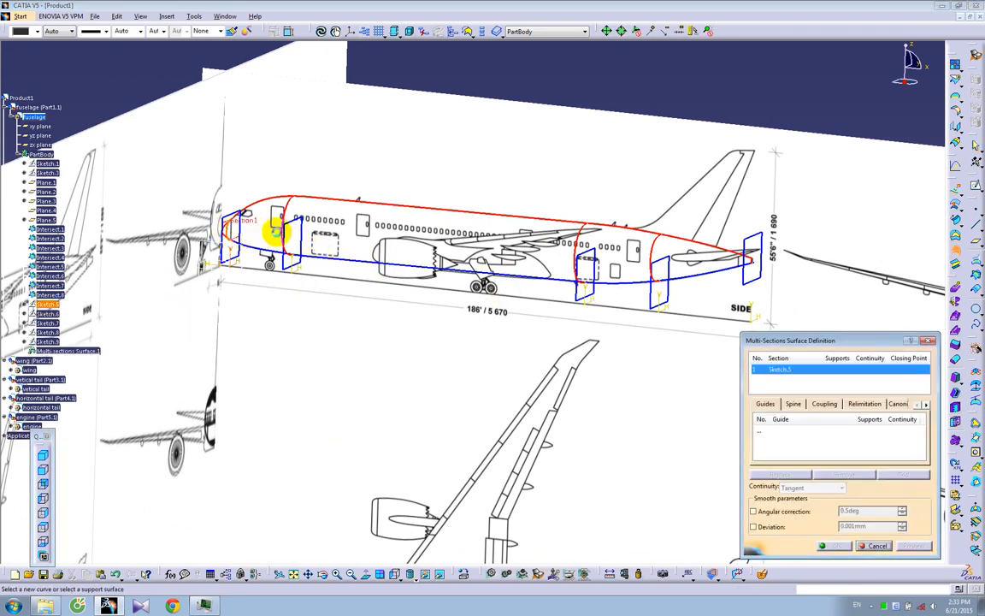
click(291, 217)
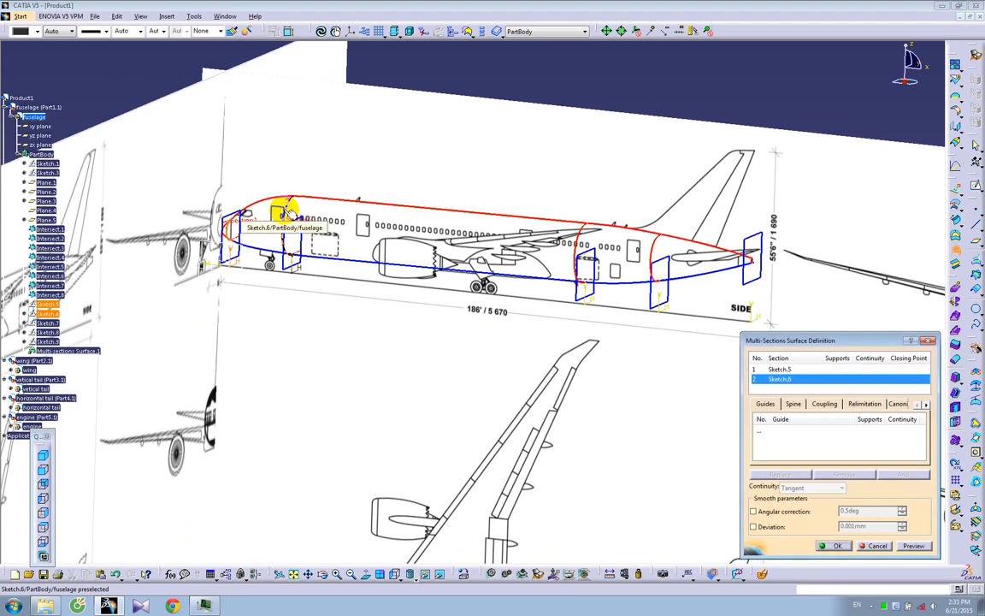
click(585, 241)
click(659, 244)
middle_drag(760, 270, 528, 207)
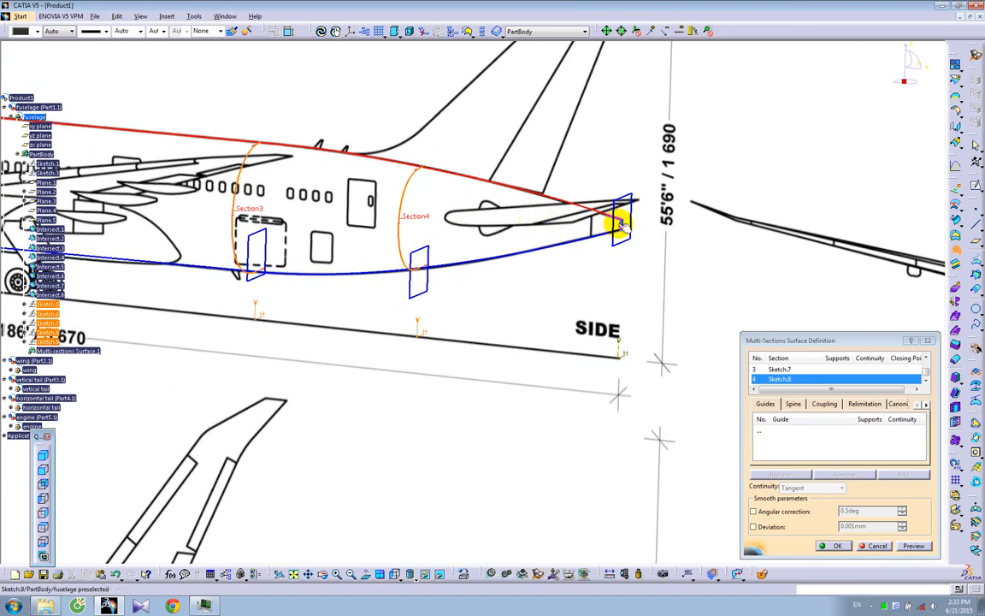
click(618, 221)
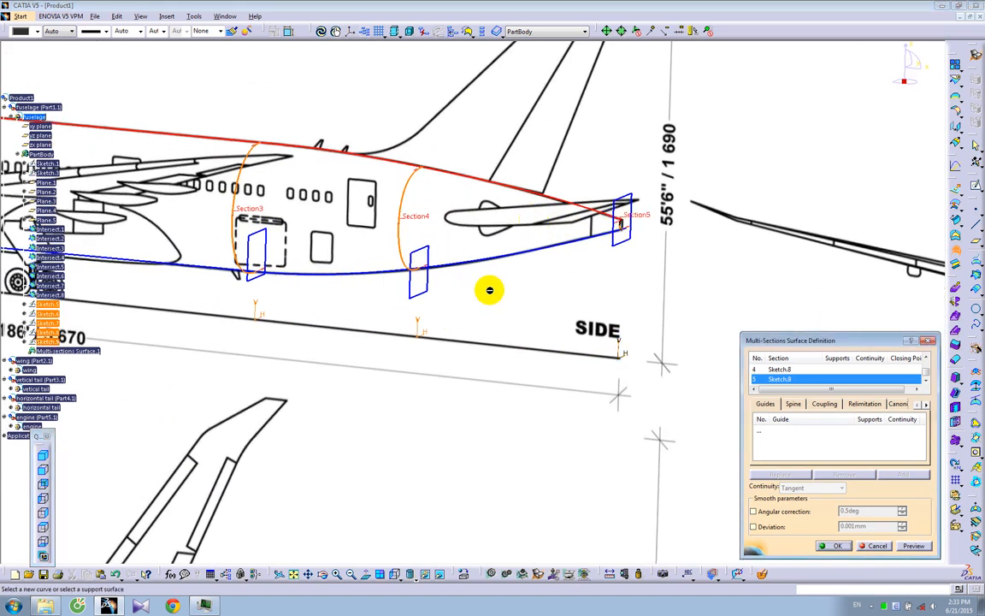
- Try the upper and lower profile curves as guides for the five-section surface, preview it and cancel the definition
click(800, 432)
middle_drag(335, 250, 723, 308)
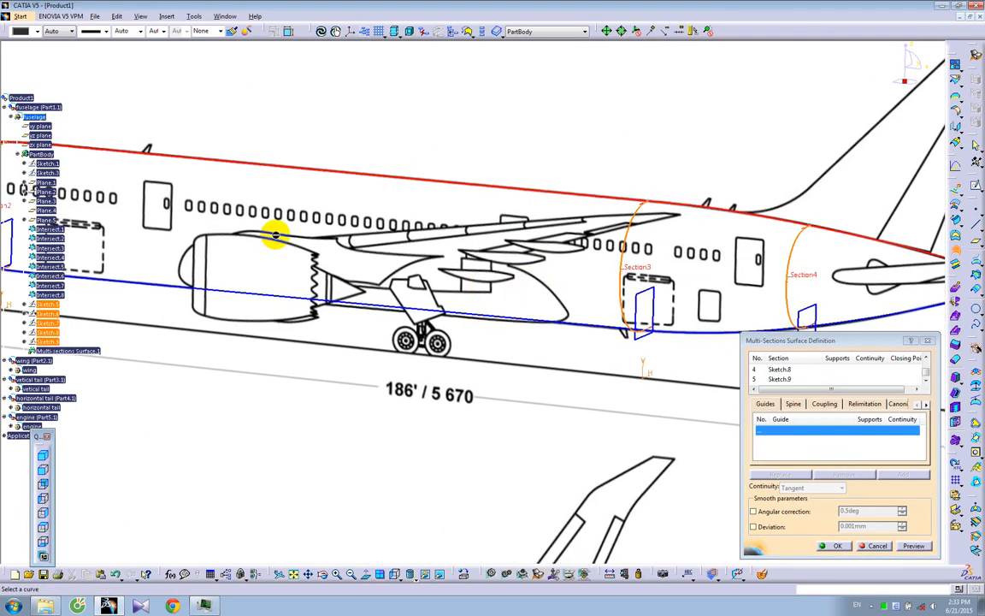
middle_drag(264, 242, 268, 274)
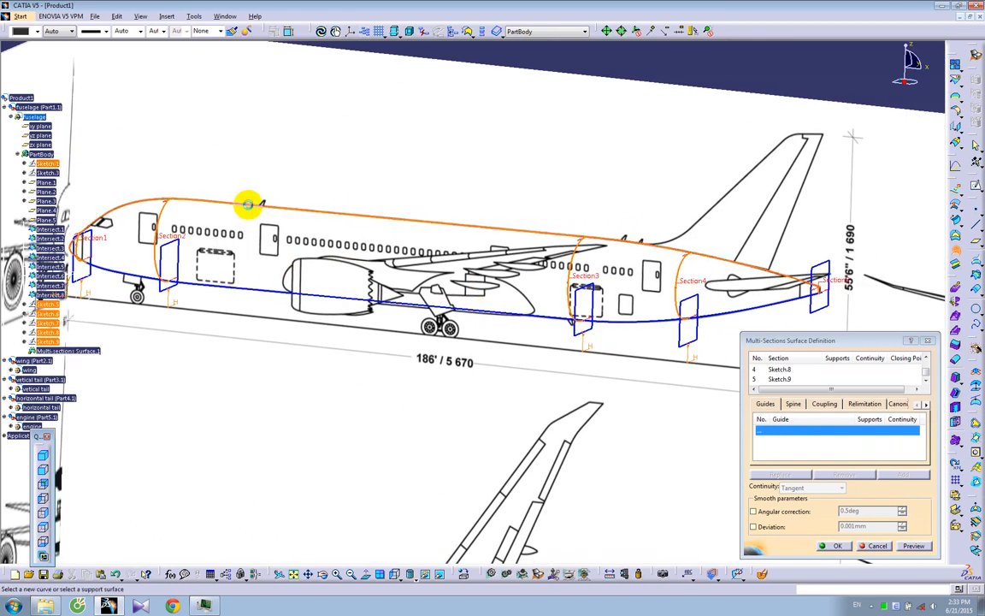
click(247, 204)
click(219, 287)
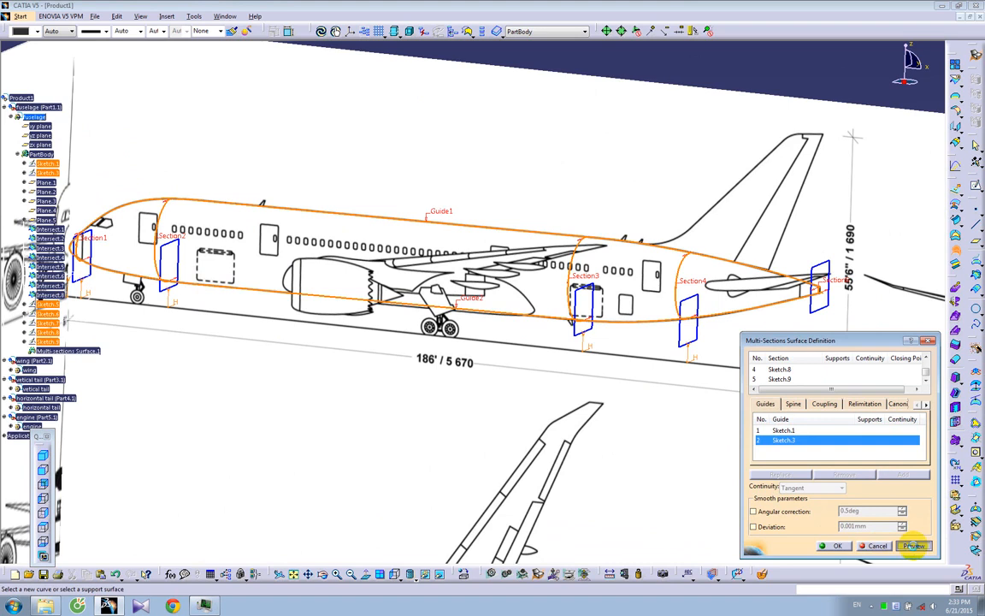
click(914, 546)
click(589, 341)
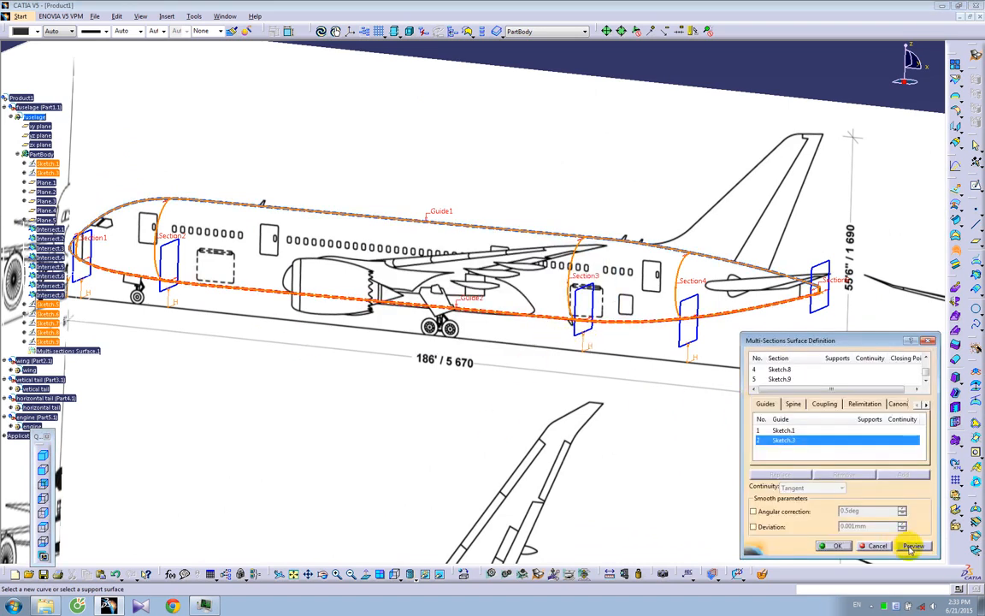
click(878, 545)
- Start a multi-sections surface through Sketch.6, Sketch.7, Sketch.8 and Sketch.9, leaving out the nose section
middle_drag(259, 378, 399, 323)
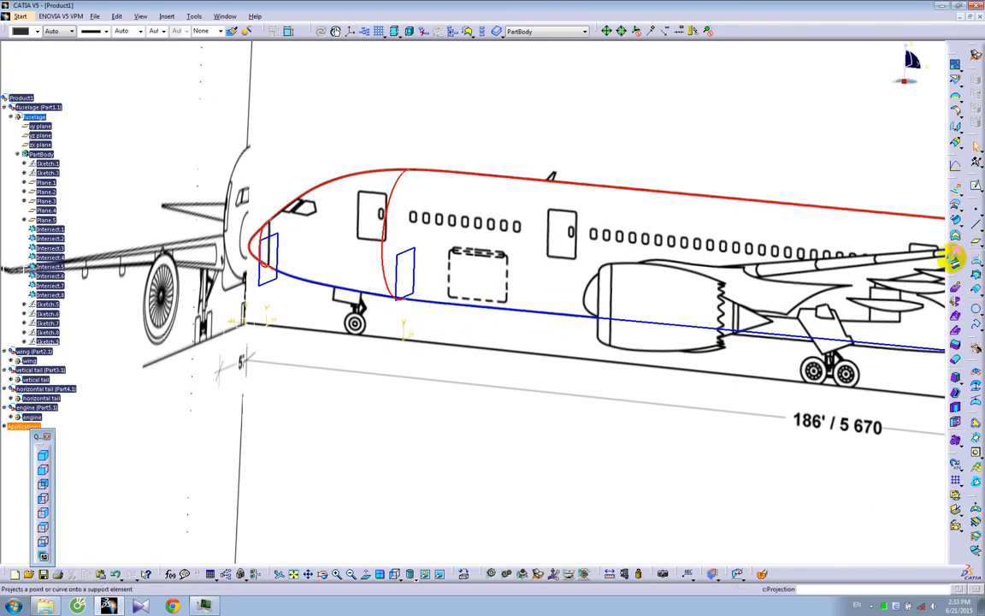
click(957, 250)
middle_drag(678, 367, 488, 348)
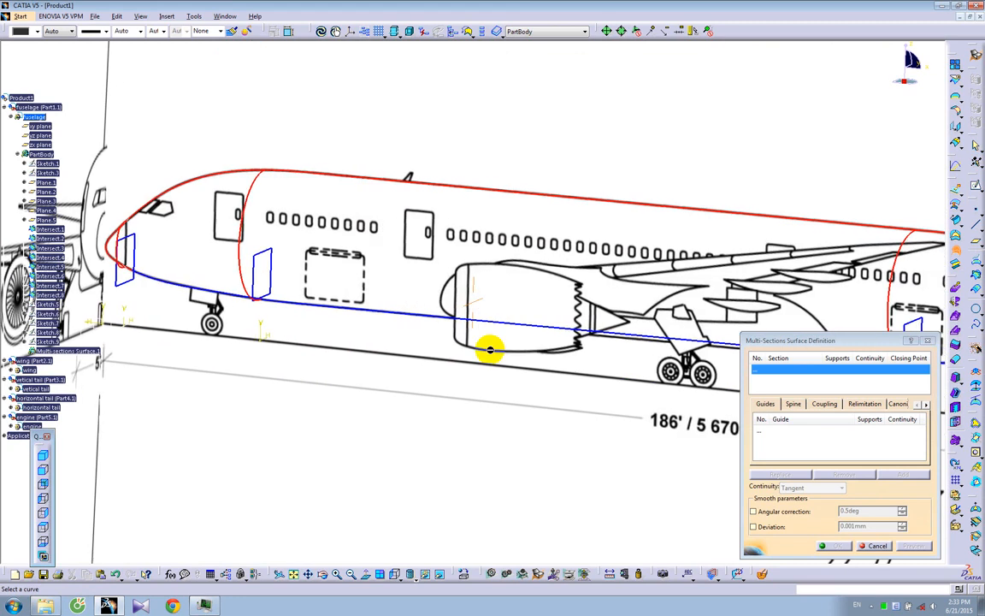
click(244, 221)
middle_drag(561, 271, 359, 274)
click(691, 272)
middle_drag(699, 273, 498, 276)
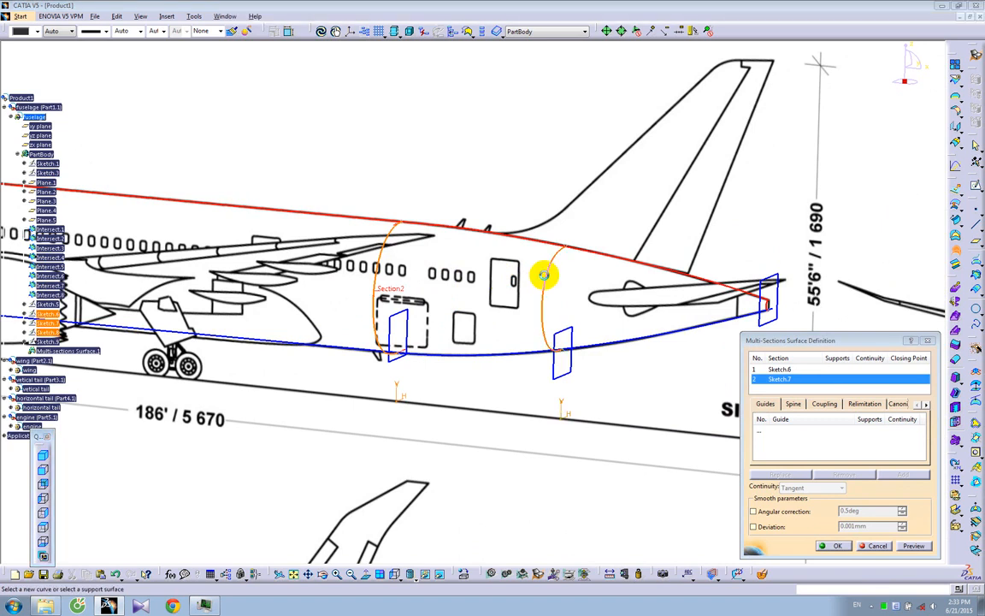
click(542, 275)
click(767, 303)
- Add the upper and lower profile curves as guides of the four-section surface and create it
click(796, 427)
middle_drag(490, 308, 955, 315)
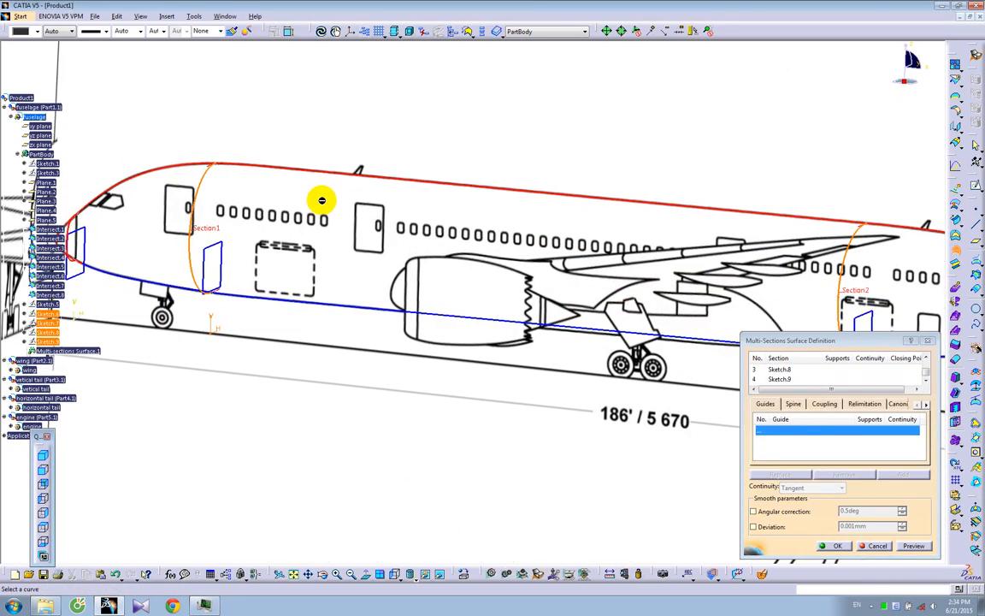
click(259, 165)
click(256, 292)
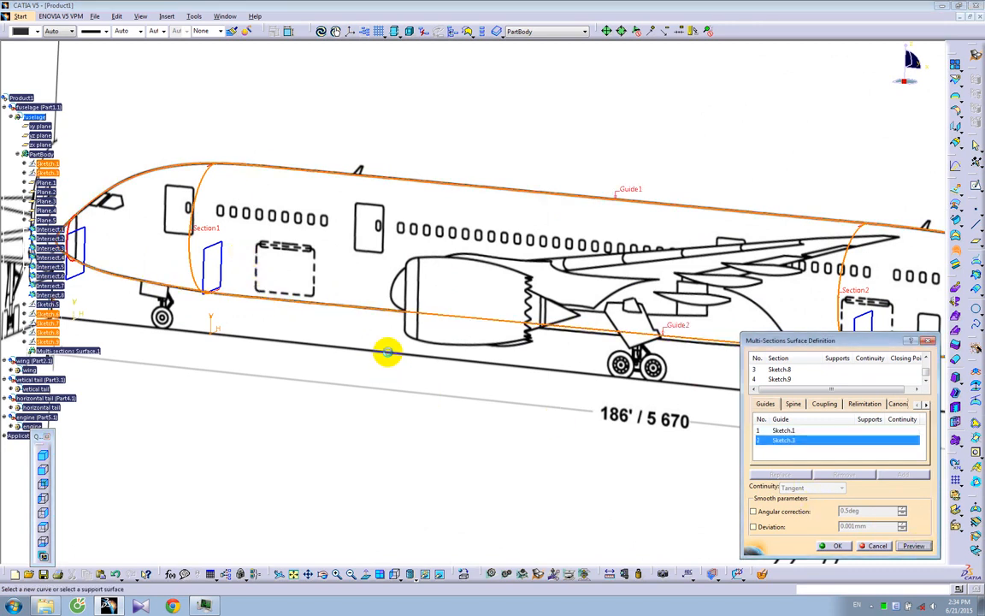
middle_drag(430, 294, 116, 267)
mouse_move(505, 334)
middle_down()
mouse_move(327, 303)
mouse_move(673, 331)
middle_up()
middle_drag(546, 323, 207, 317)
middle_drag(438, 320, 546, 323)
middle_drag(468, 321, 348, 292)
click(839, 547)
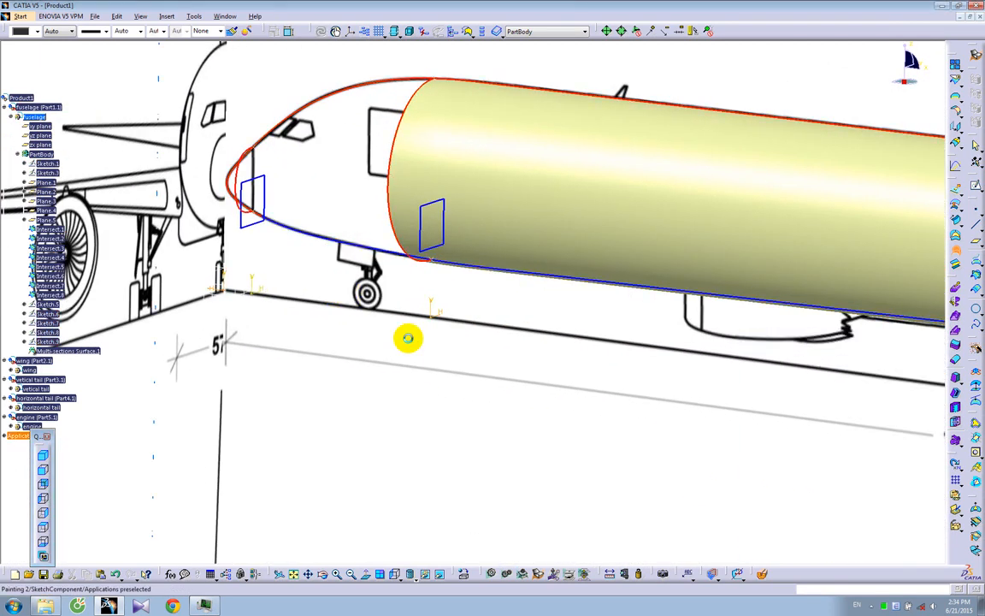
mouse_move(280, 292)
ctrl+middle_down()
mouse_move(469, 381)
mouse_move(413, 273)
ctrl+middle_up()
click(399, 320)
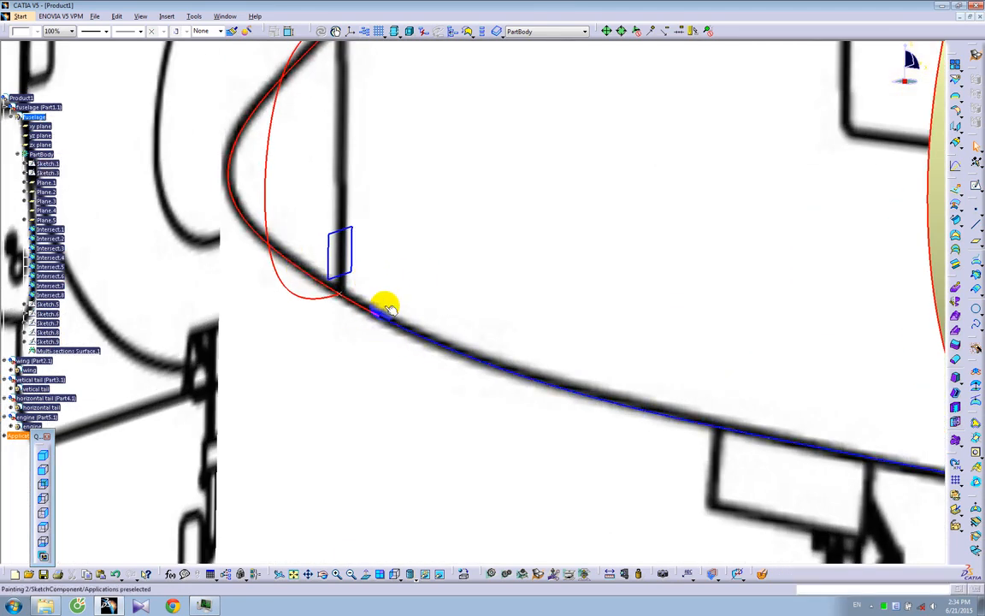
ctrl+middle_drag(463, 294, 466, 343)
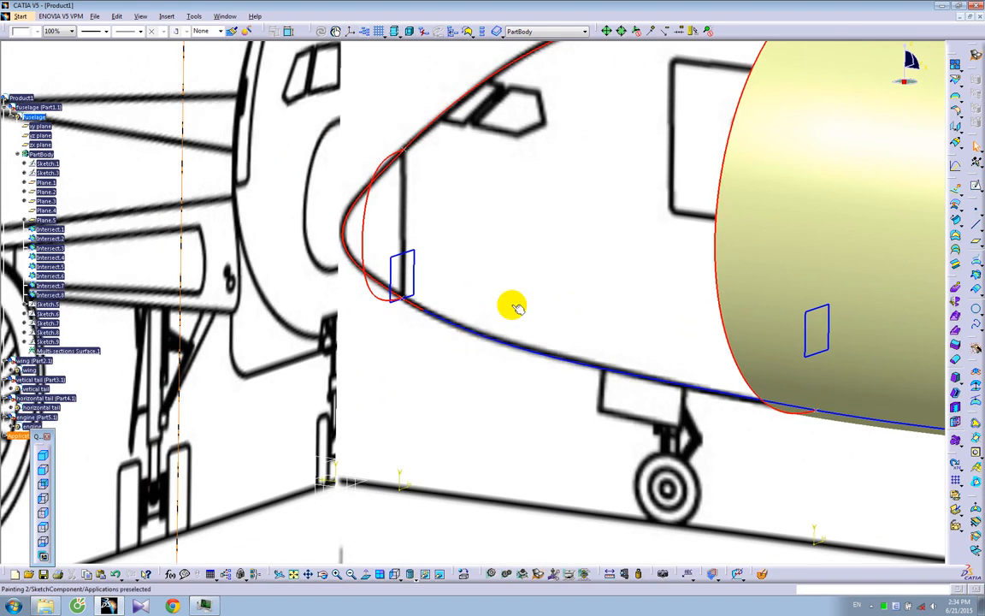
middle_drag(512, 304, 436, 342)
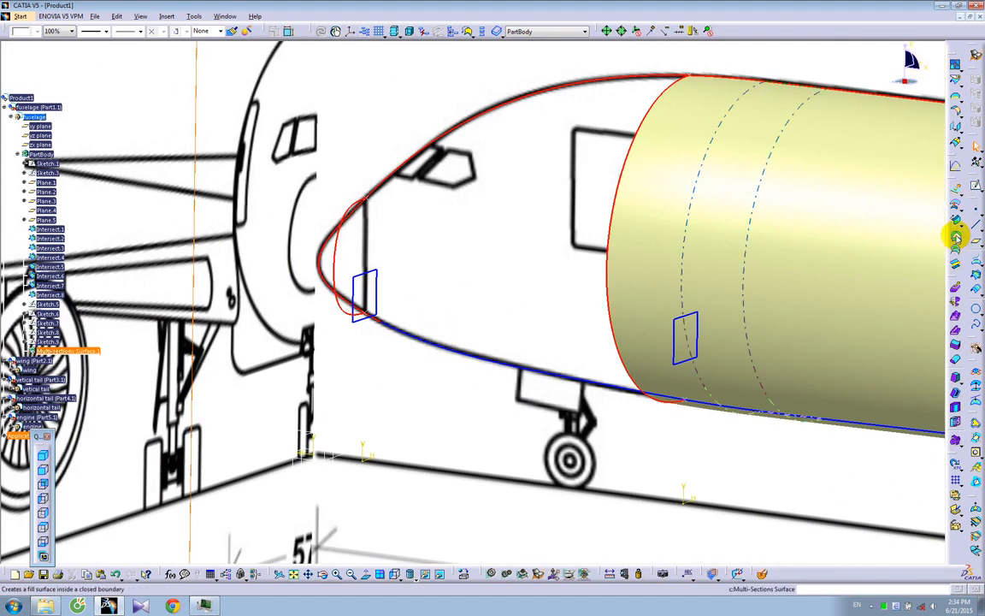
click(956, 235)
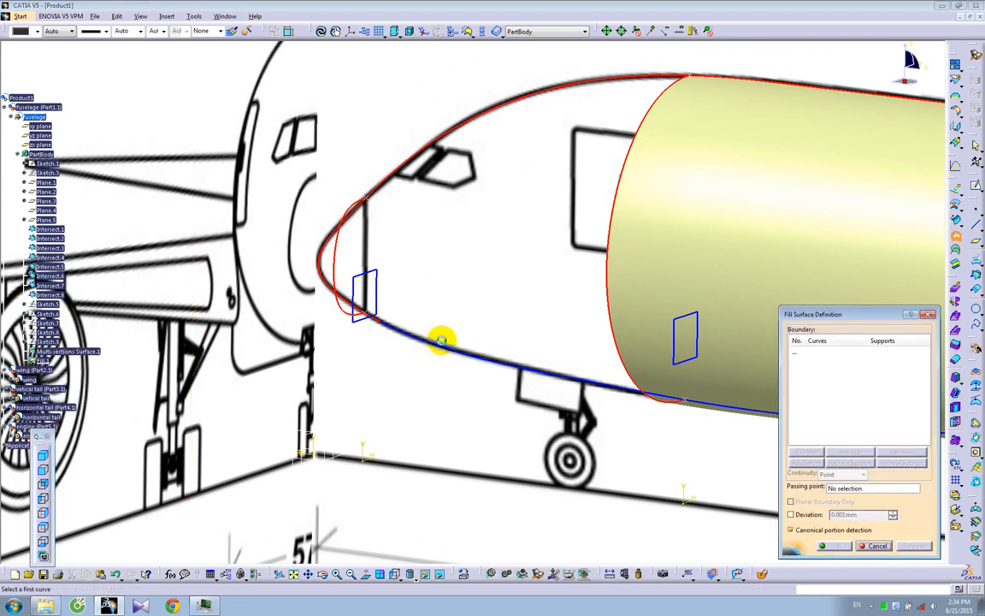
click(440, 346)
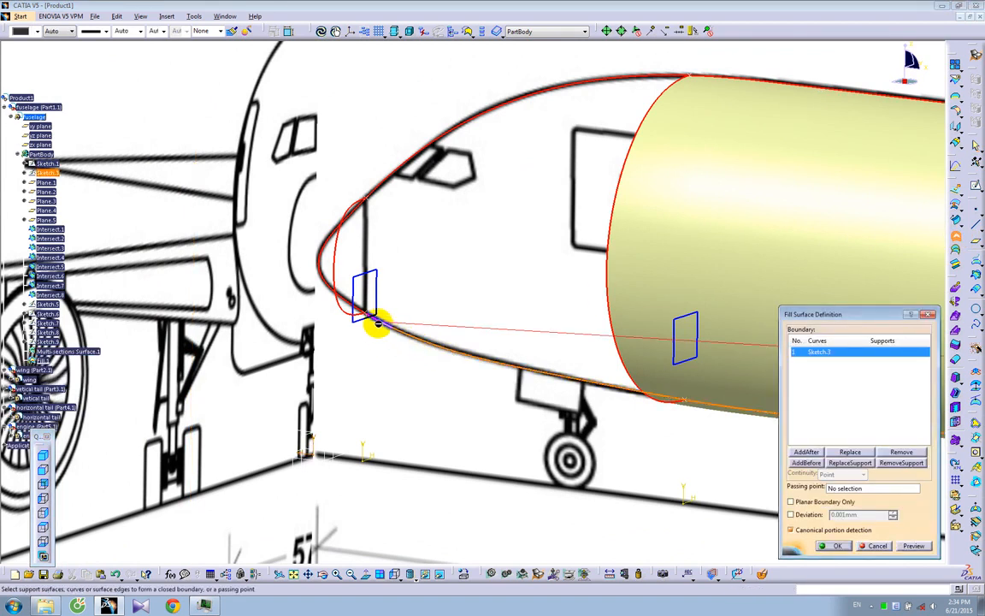
click(371, 318)
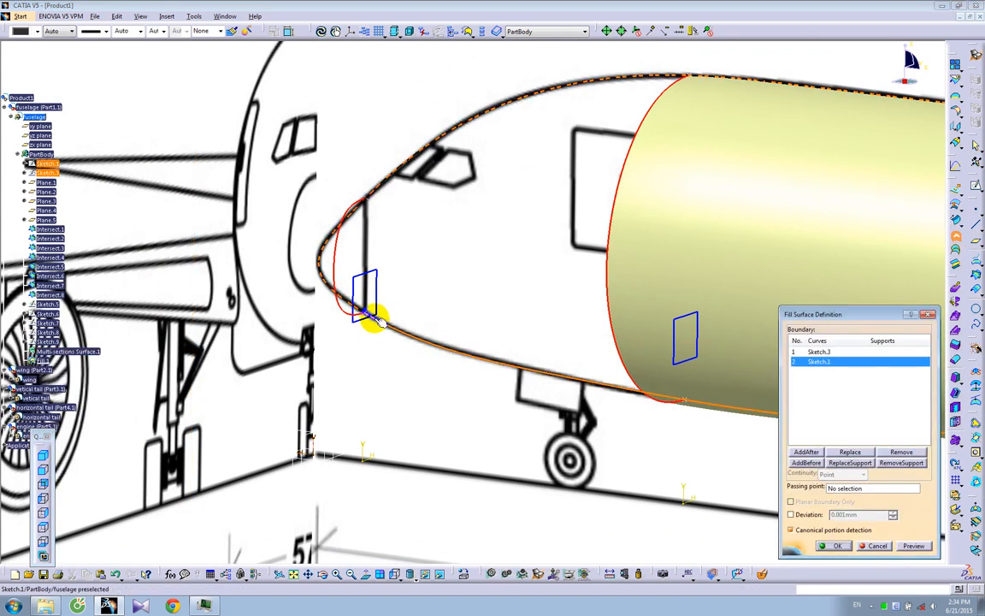
click(331, 280)
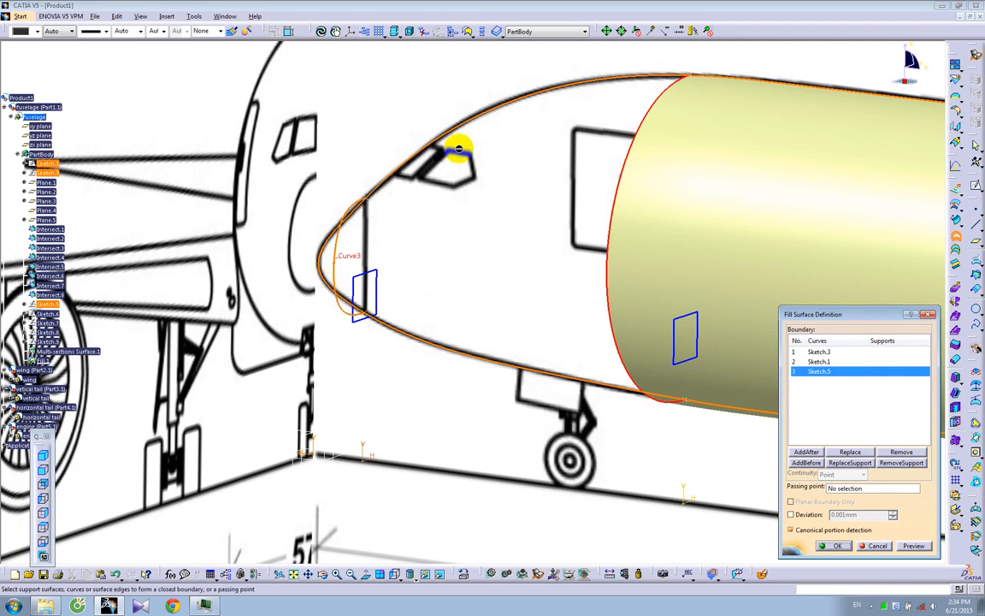
click(877, 546)
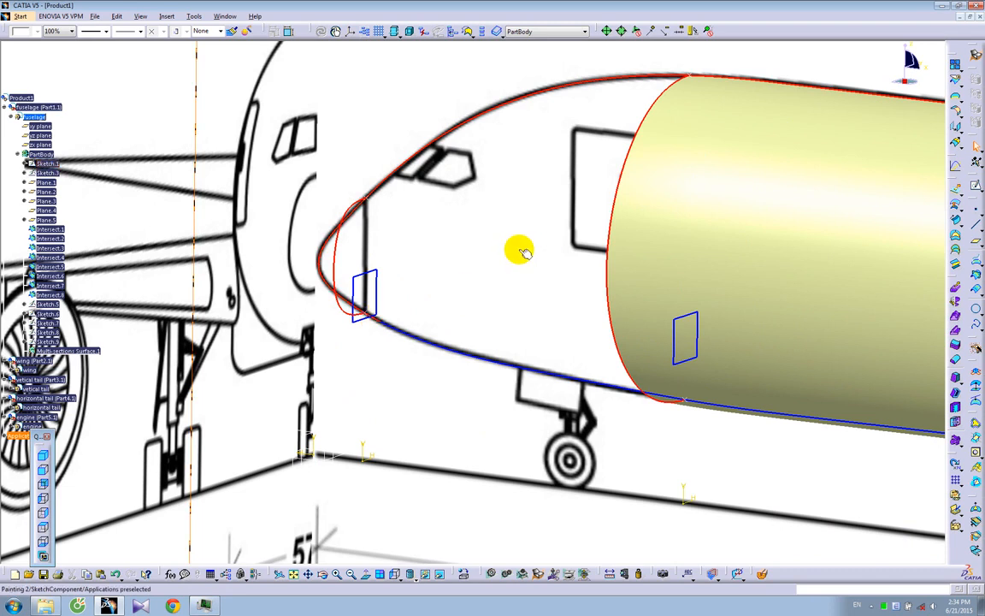
- Split the upper profile curve at its lower intersection point on the nose section plane, keeping both sides
click(956, 83)
click(397, 174)
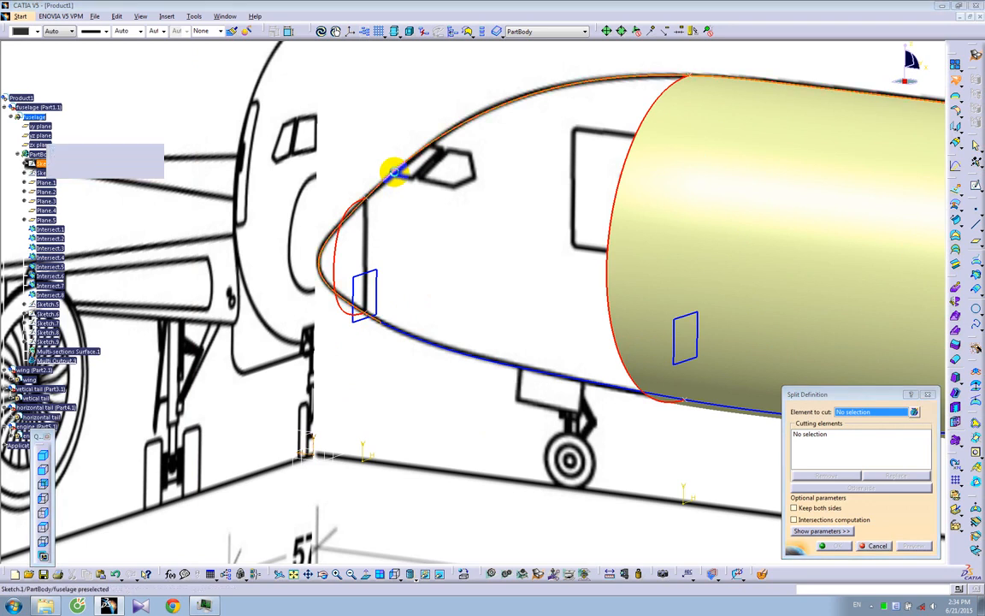
click(372, 309)
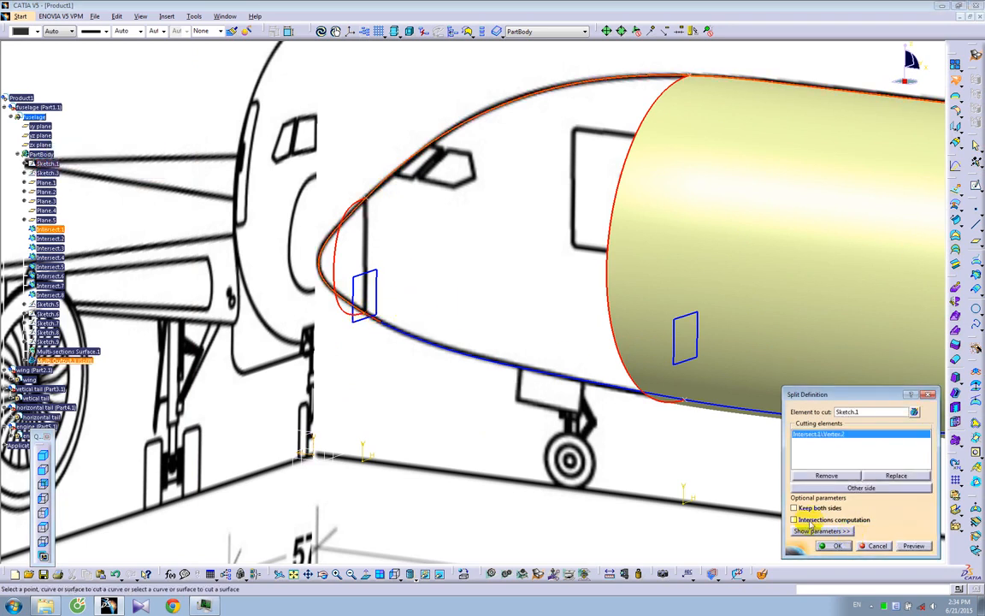
click(794, 508)
click(838, 546)
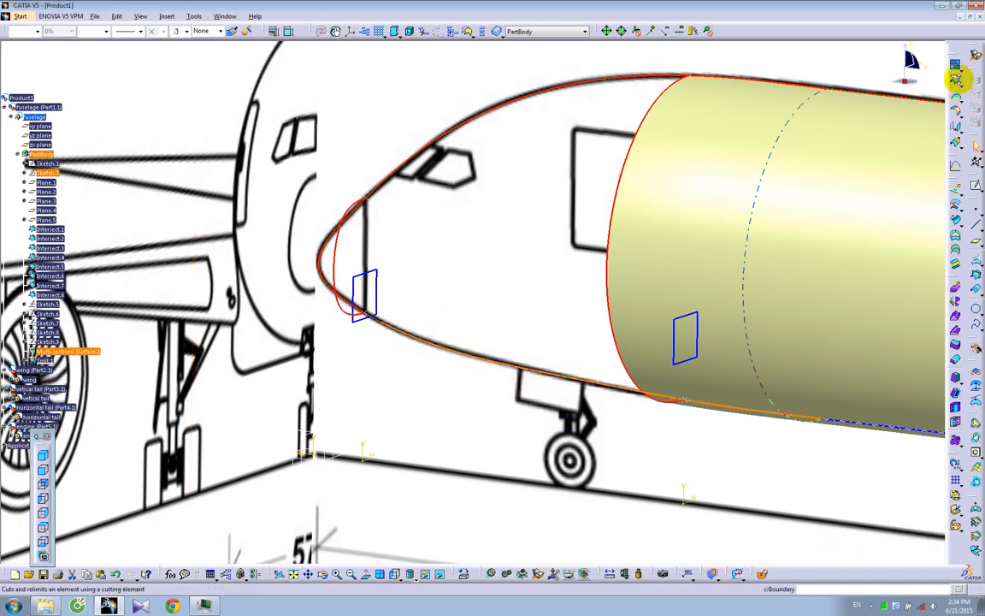
- Join the lower profile curve Sketch.3 with the split nose piece Split.2 into one curve
click(955, 65)
click(757, 305)
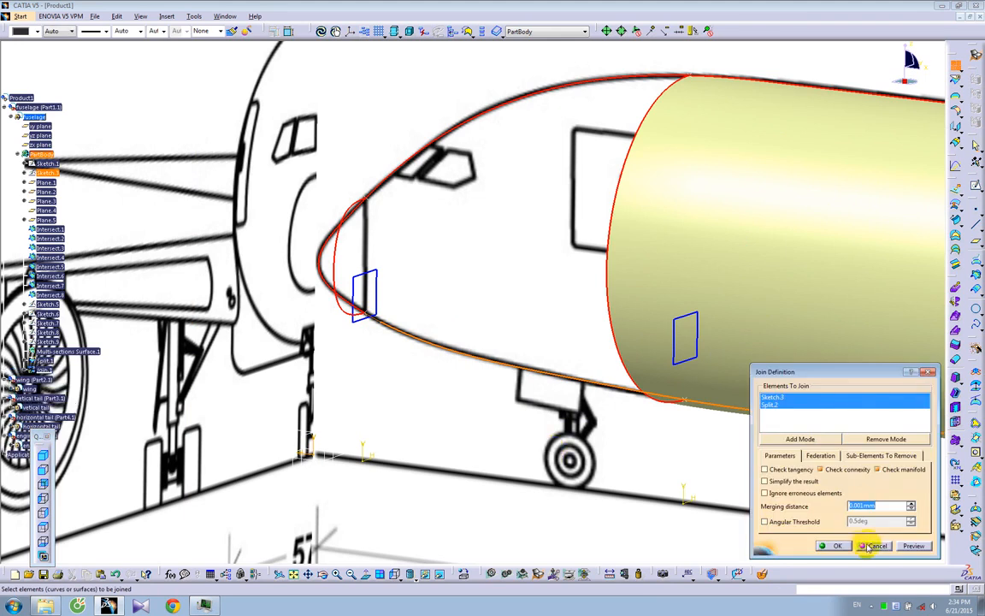
click(842, 546)
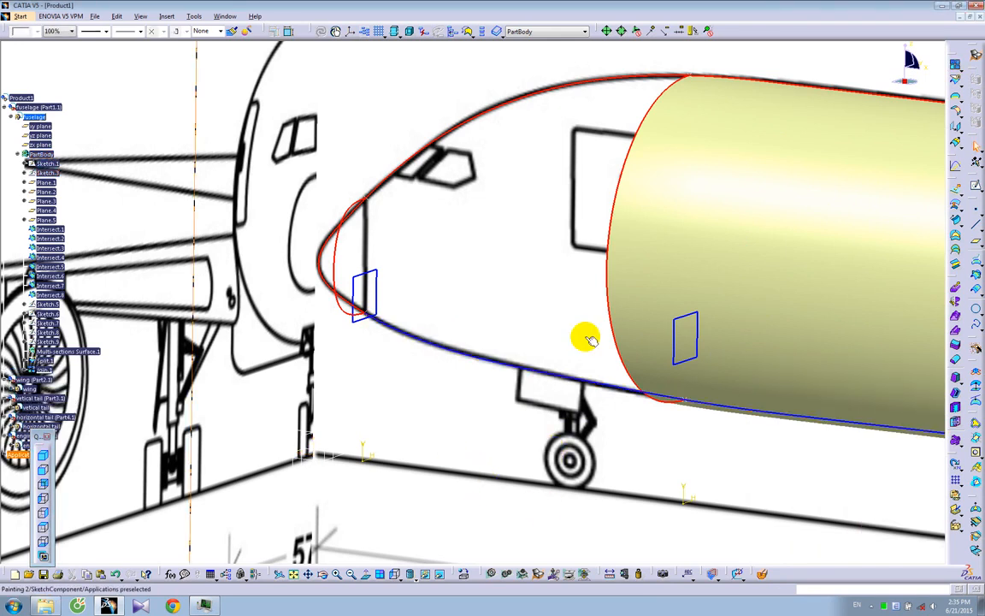
click(956, 227)
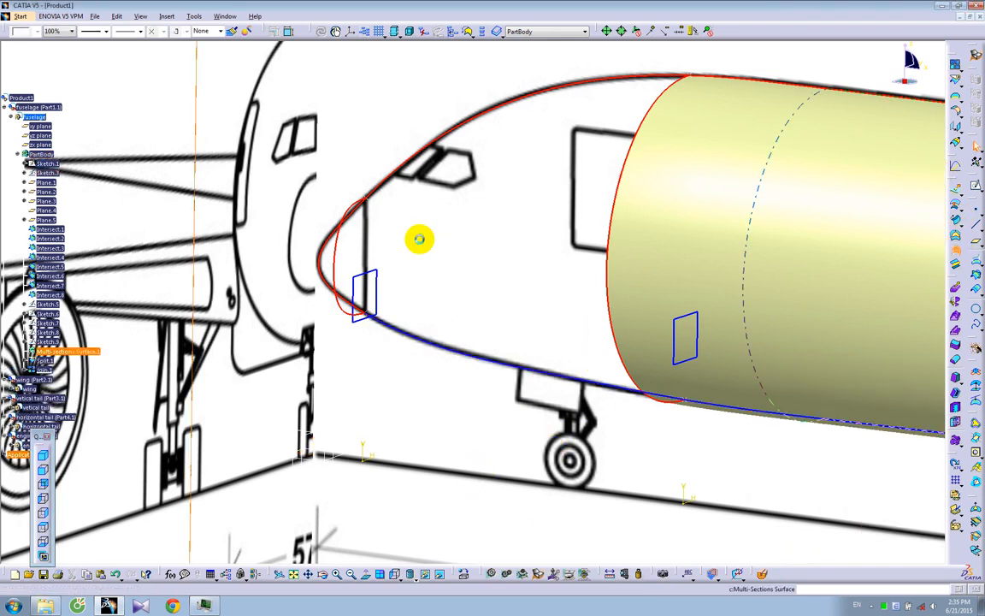
click(340, 246)
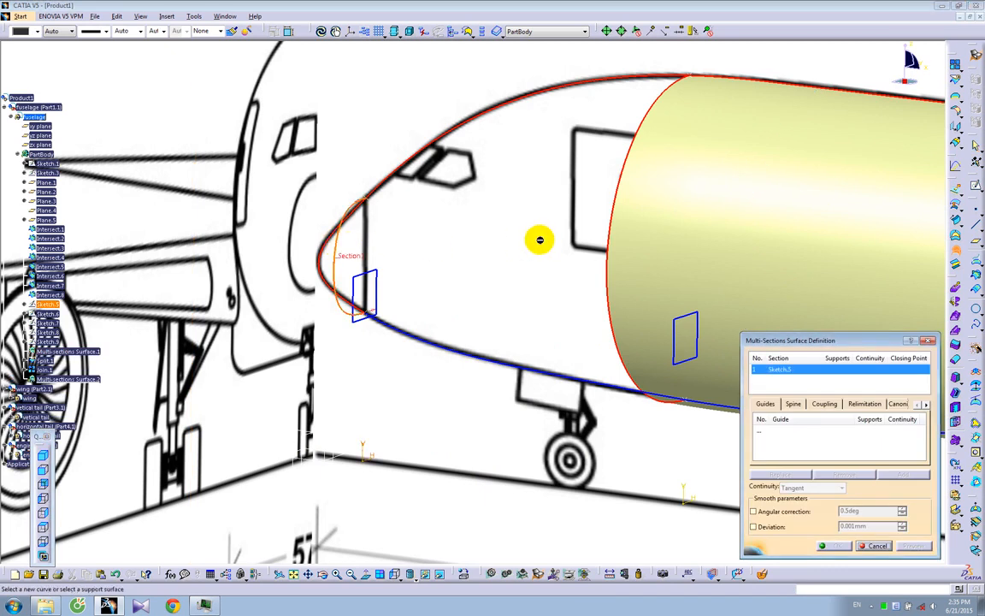
click(612, 211)
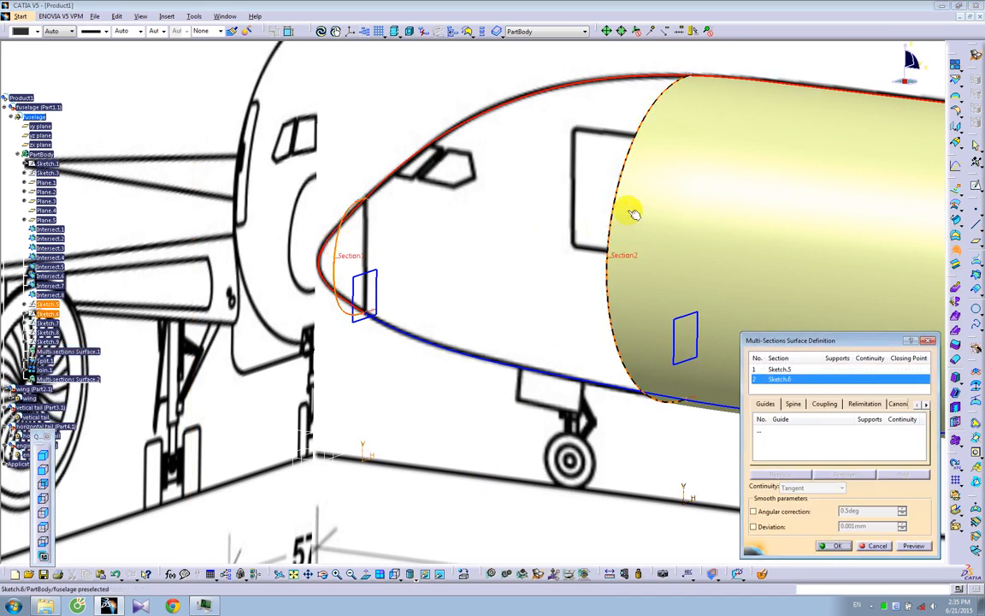
click(692, 213)
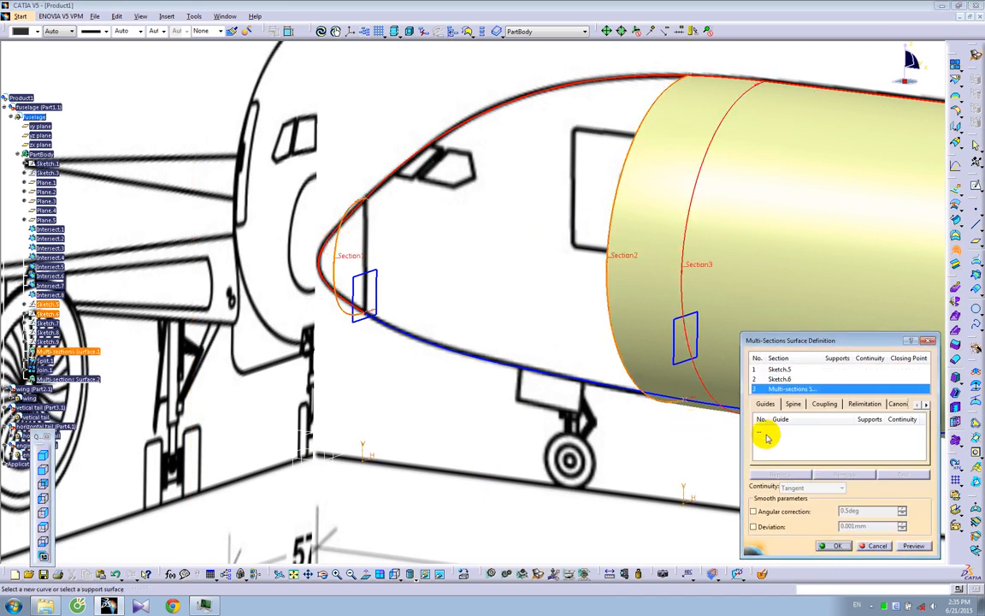
click(890, 548)
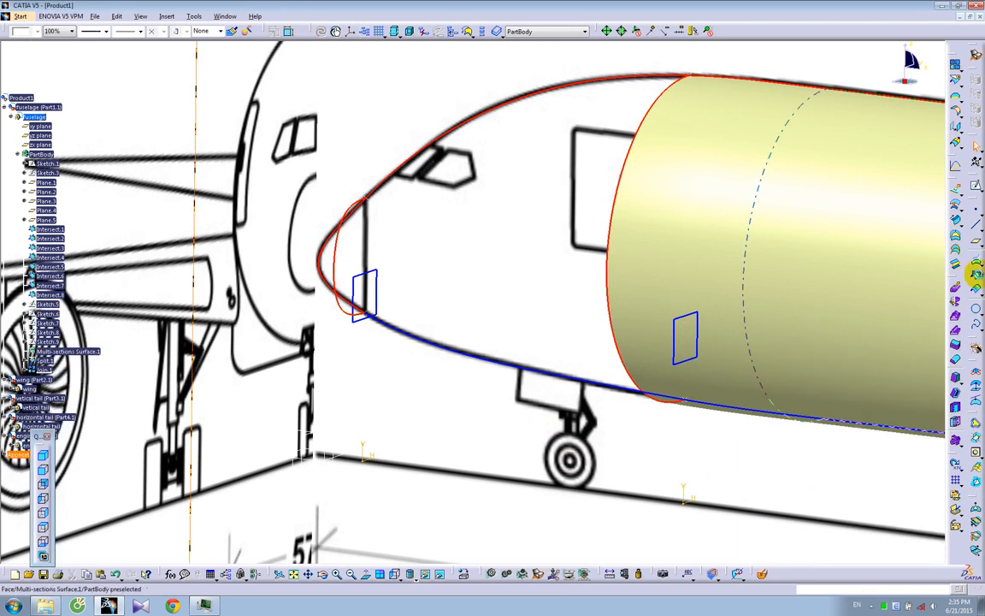
- Try a multi-sections surface through Sketch.5 and Sketch.6, tangent to the fuselage surface, with Join.1 and Split.1 as guides, and cancel the definition
click(955, 253)
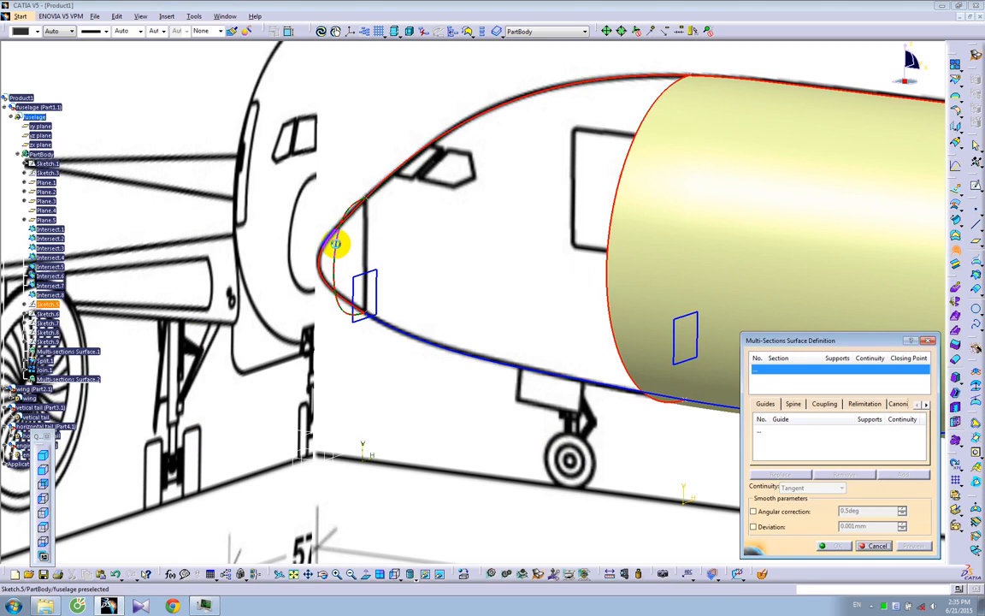
click(340, 240)
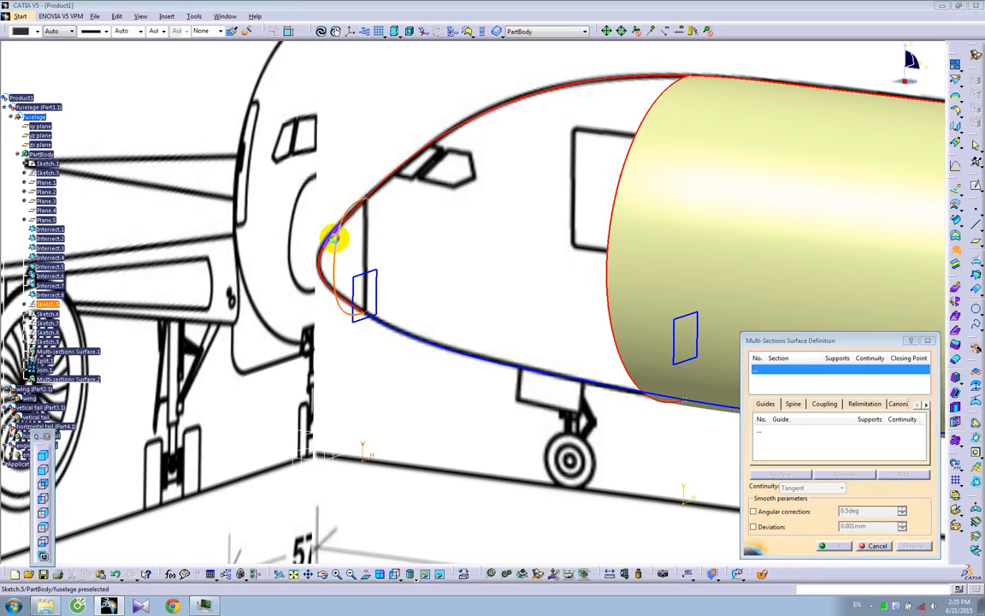
click(605, 249)
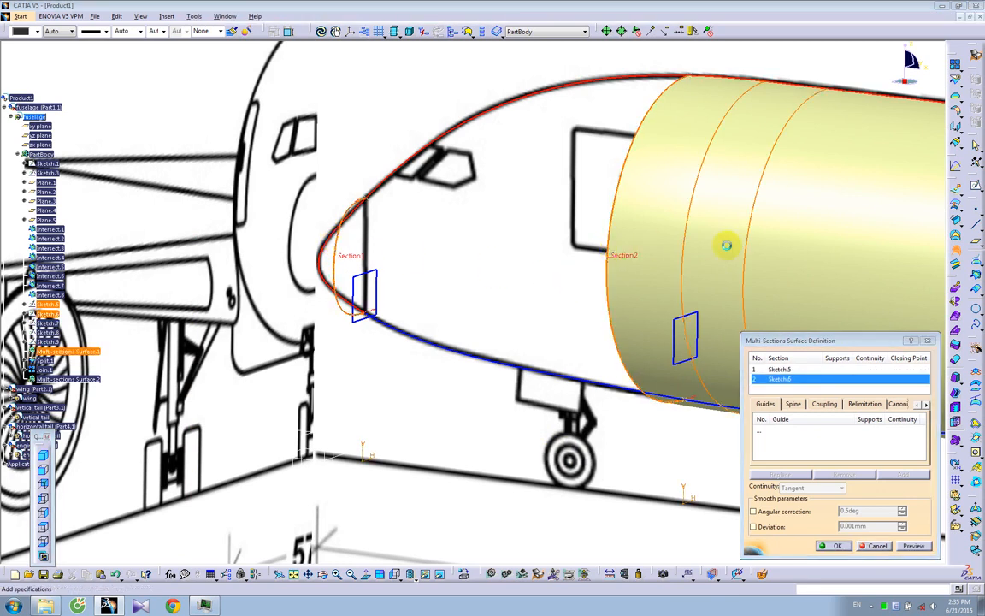
click(797, 430)
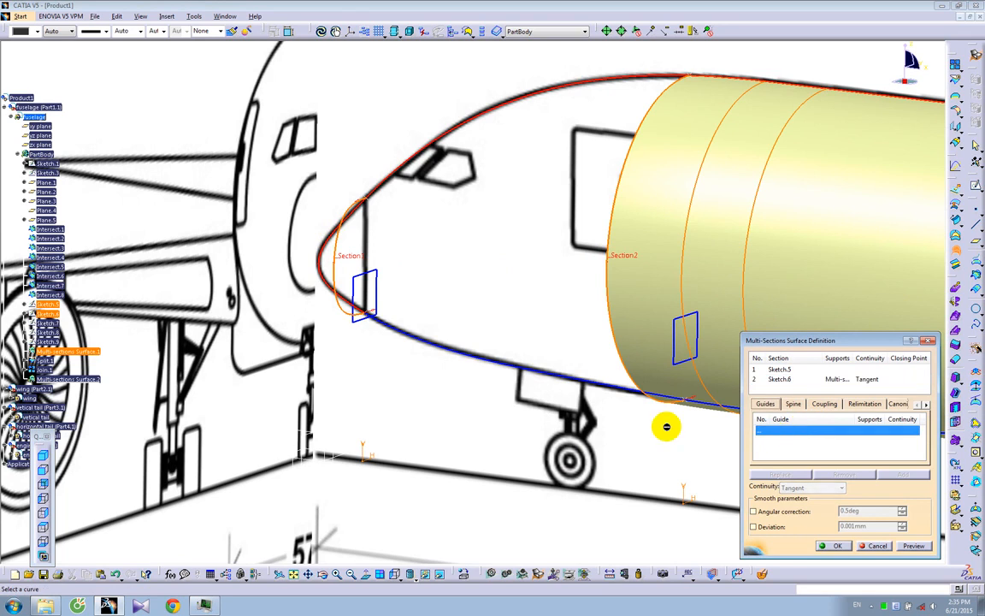
click(578, 381)
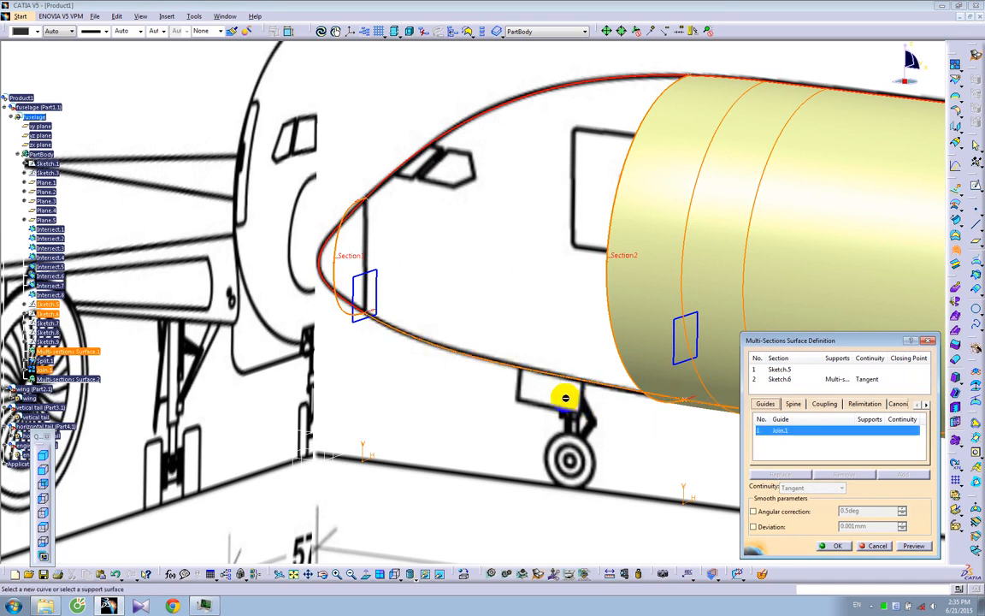
click(420, 130)
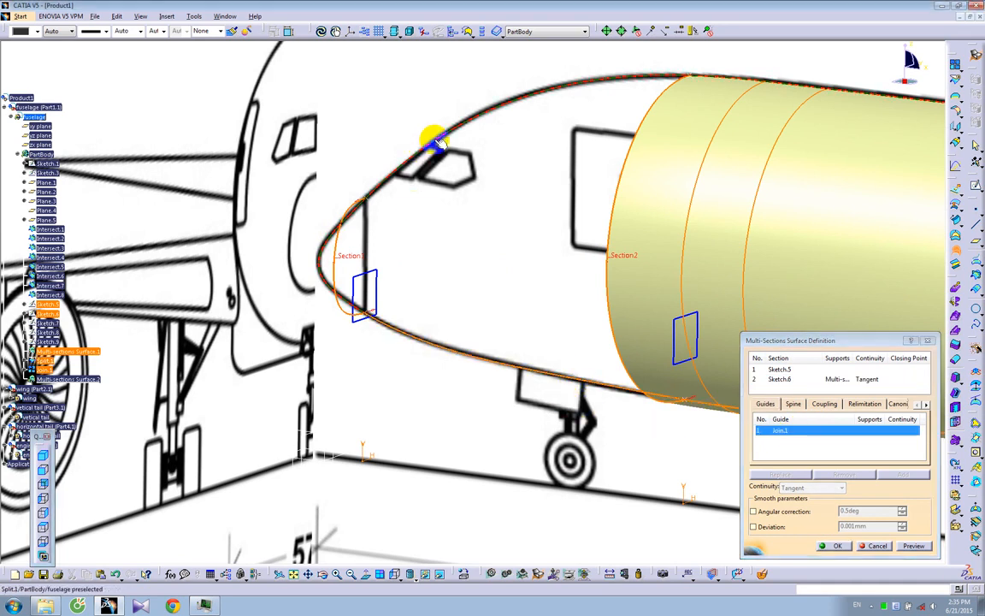
click(913, 545)
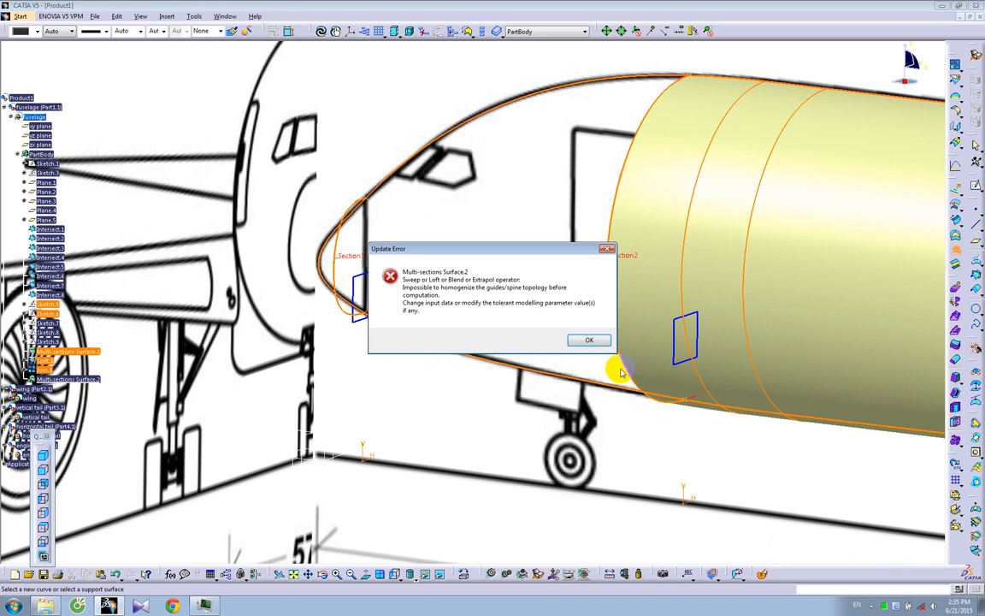
click(591, 341)
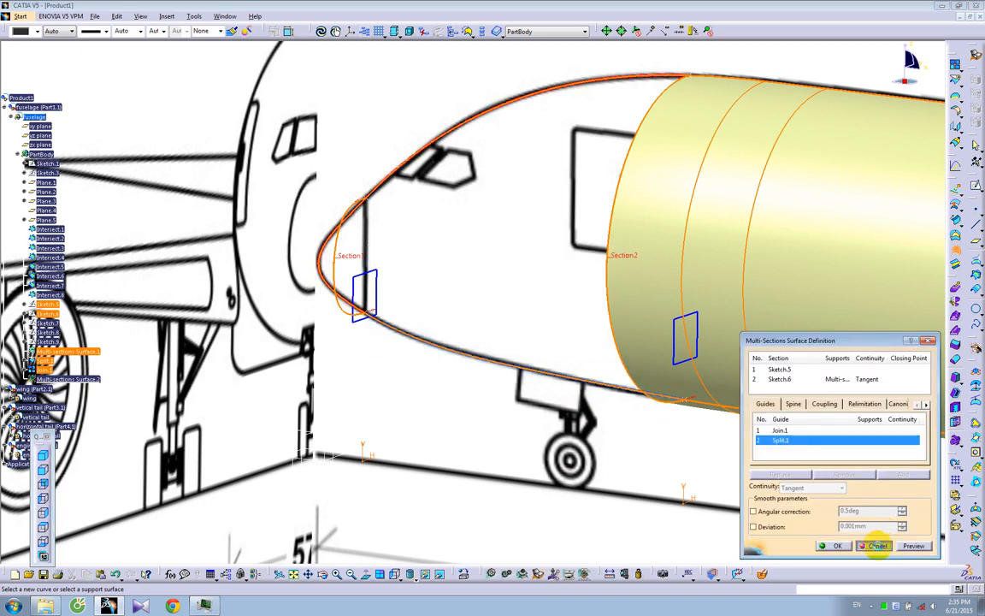
click(879, 545)
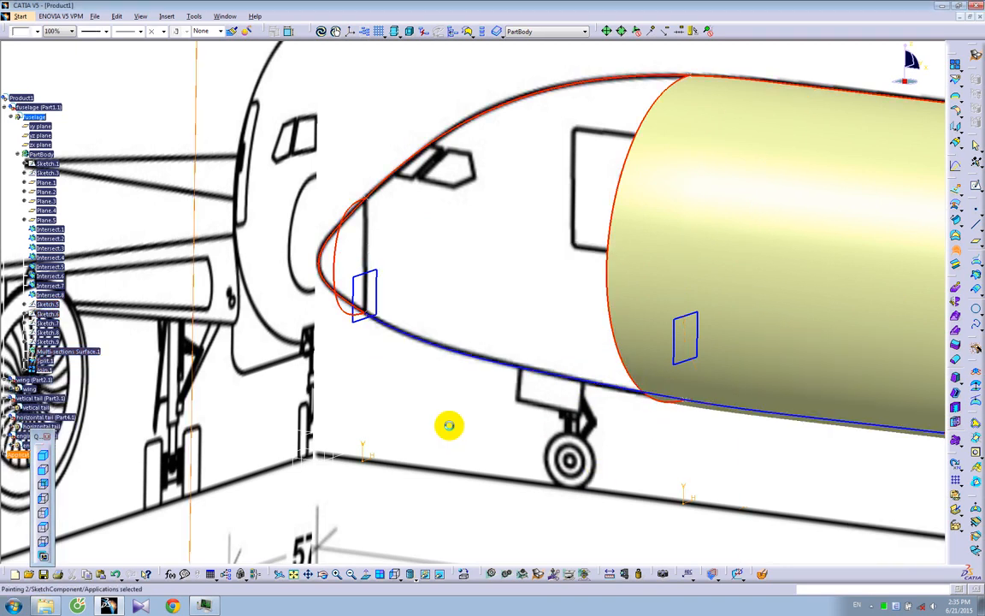
- Split the upper profile curve Split.1 at its upper intersection point on the nose section plane, keeping the part behind the nose
click(955, 82)
click(484, 106)
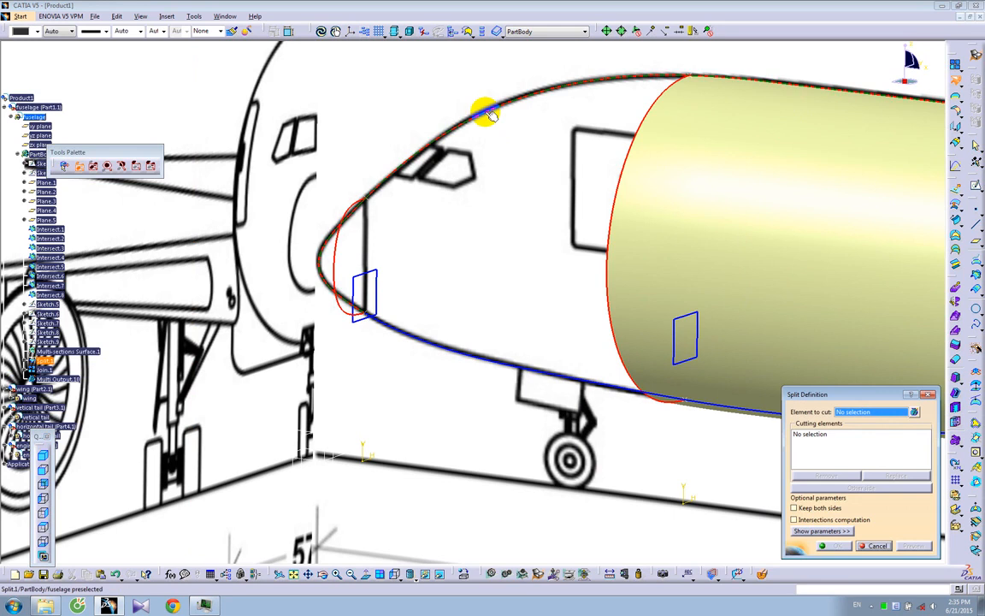
click(365, 199)
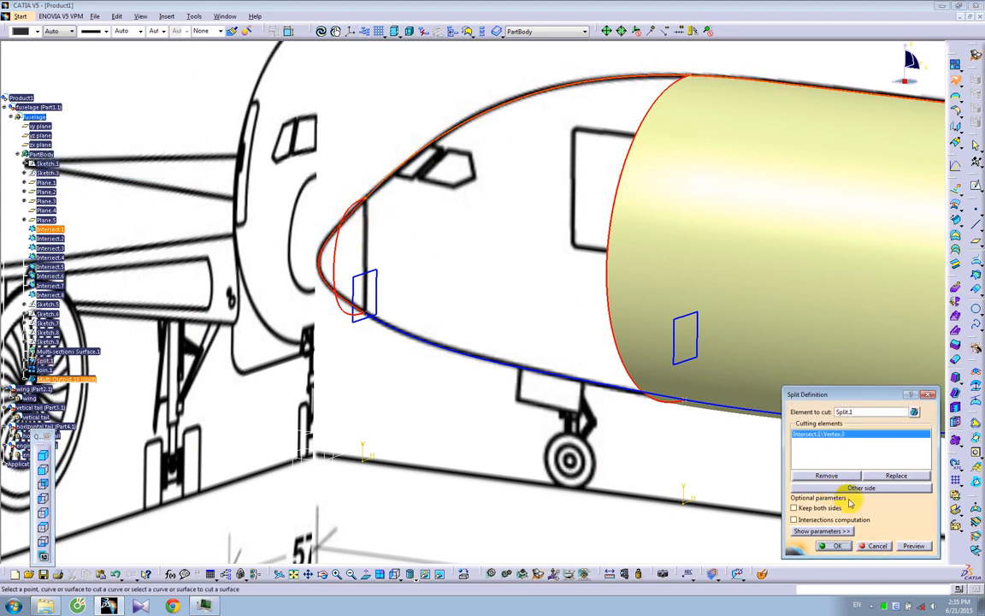
click(828, 545)
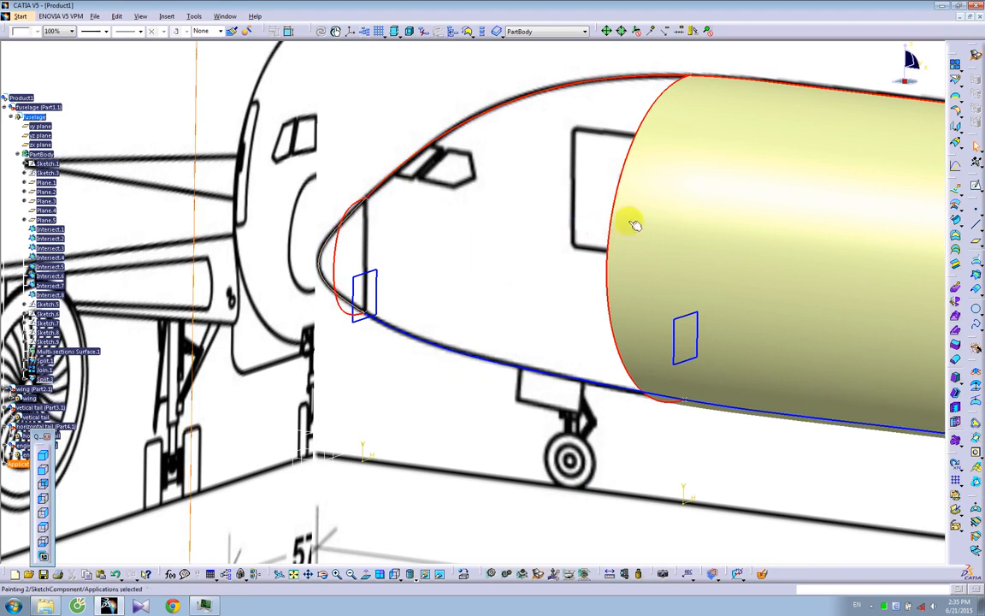
- Start a multi-sections surface through Sketch.5 and Sketch.6, with the existing fuselage surface as tangent support at Sketch.6
click(958, 245)
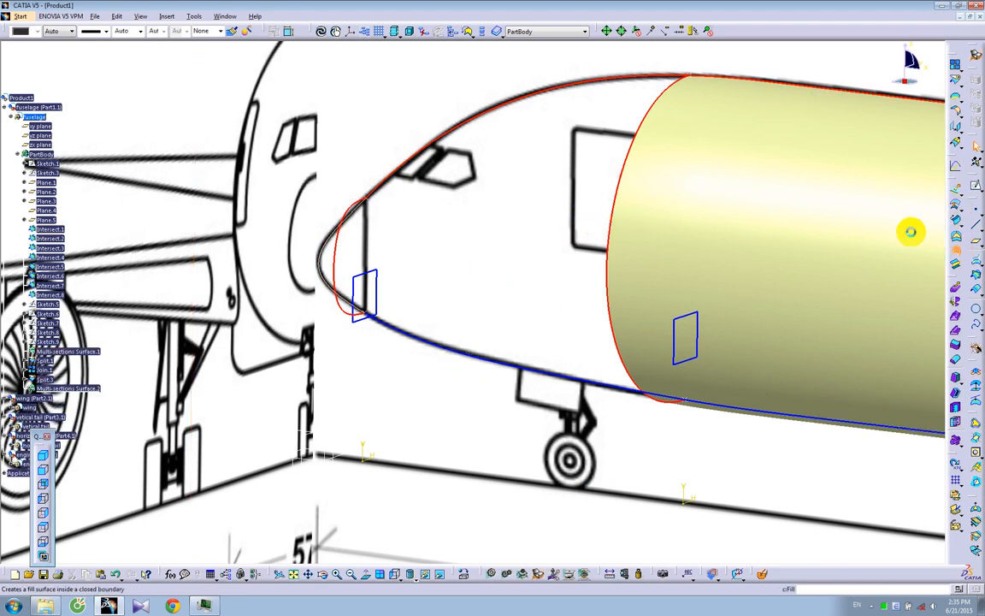
click(342, 245)
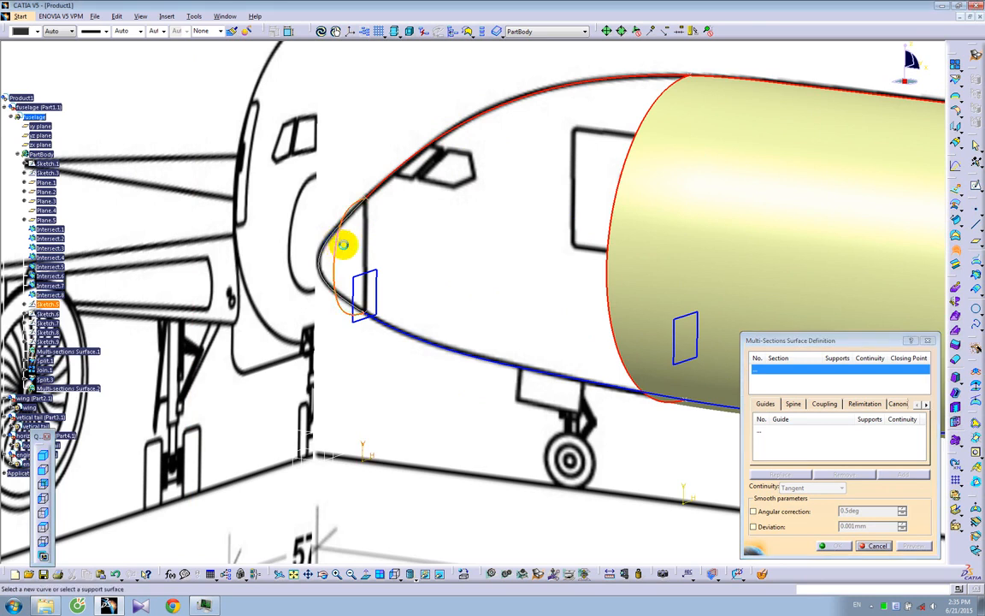
click(617, 209)
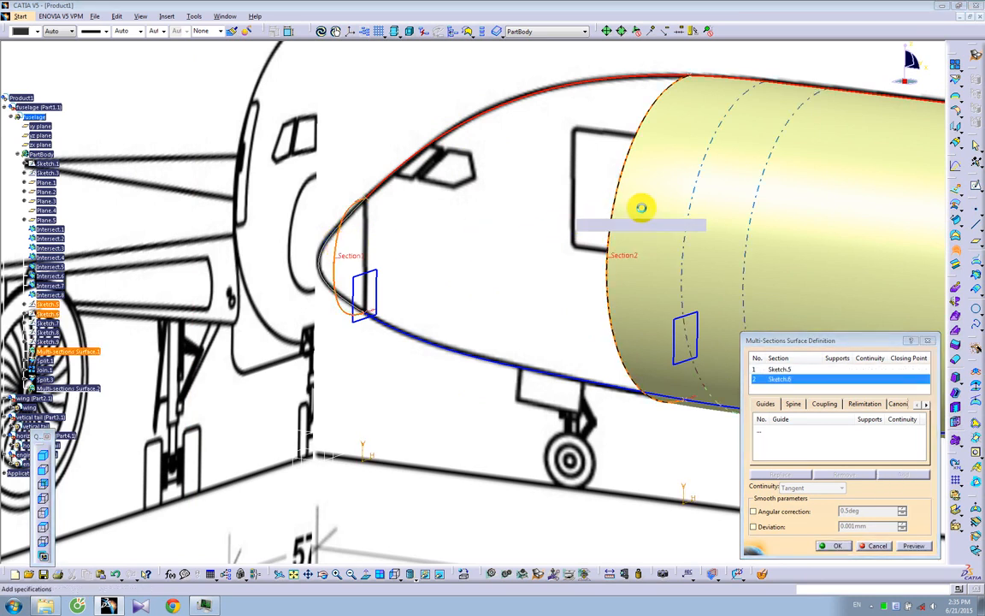
- Add Split.3 and Join.1 as guides of the forward fuselage surface, preview it and create it
click(779, 429)
click(423, 152)
click(436, 341)
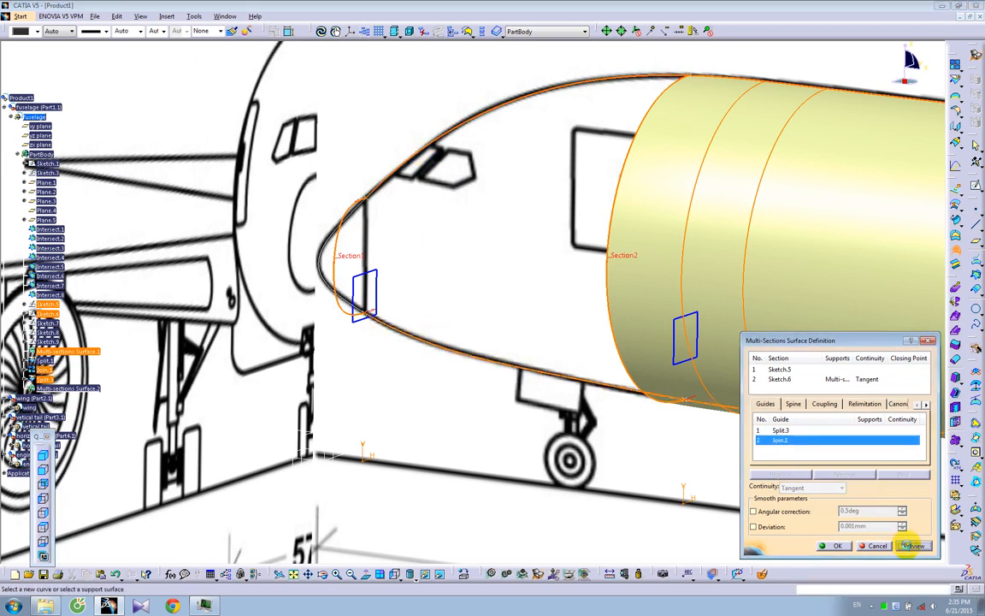
click(912, 546)
middle_drag(378, 330, 382, 306)
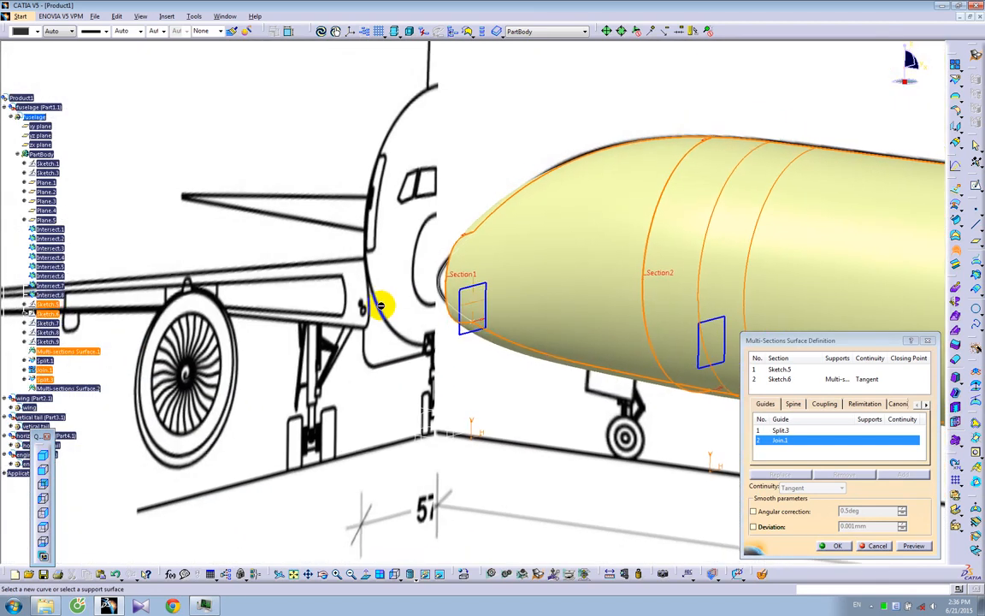
click(835, 546)
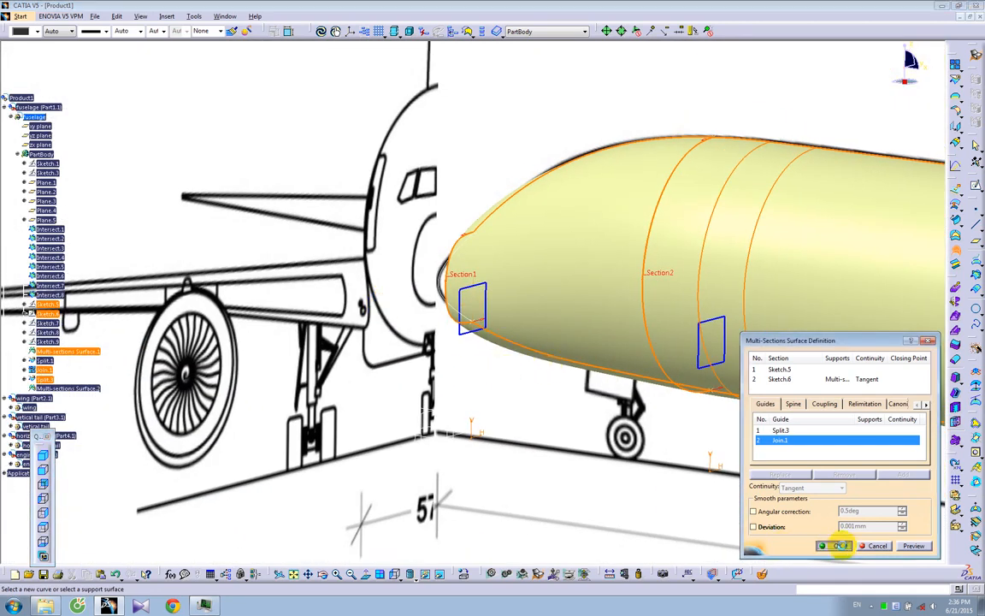
- Edit the nose section Sketch.5 and move its spline's control points to give the half section a rounder shape
double_click(450, 284)
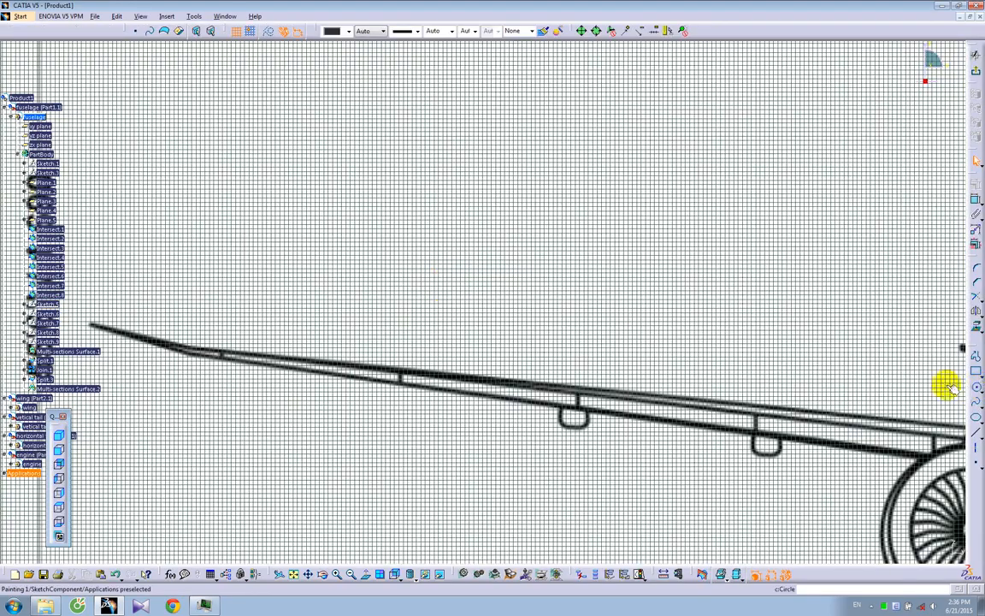
middle_drag(838, 424, 384, 290)
middle_drag(924, 398, 470, 353)
mouse_move(565, 359)
middle_down()
mouse_move(614, 402)
mouse_move(588, 346)
mouse_move(579, 382)
middle_up()
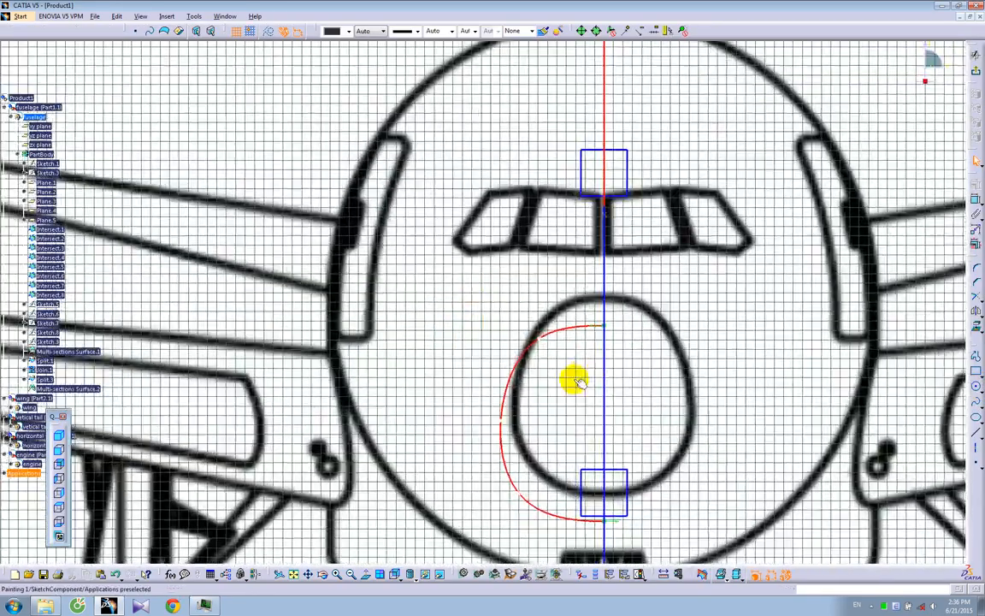
drag(540, 340, 541, 341)
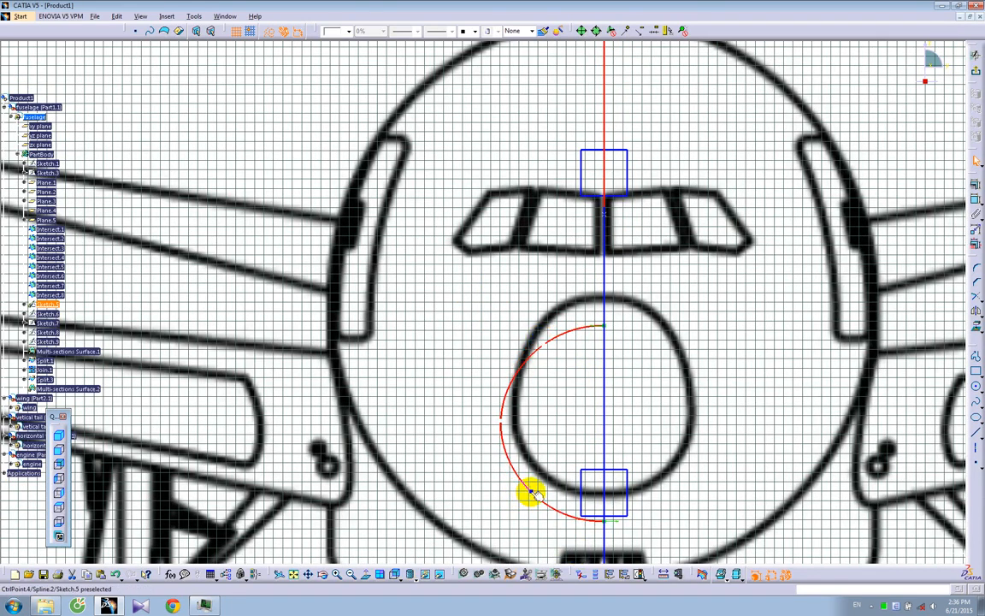
click(545, 430)
drag(504, 423, 509, 420)
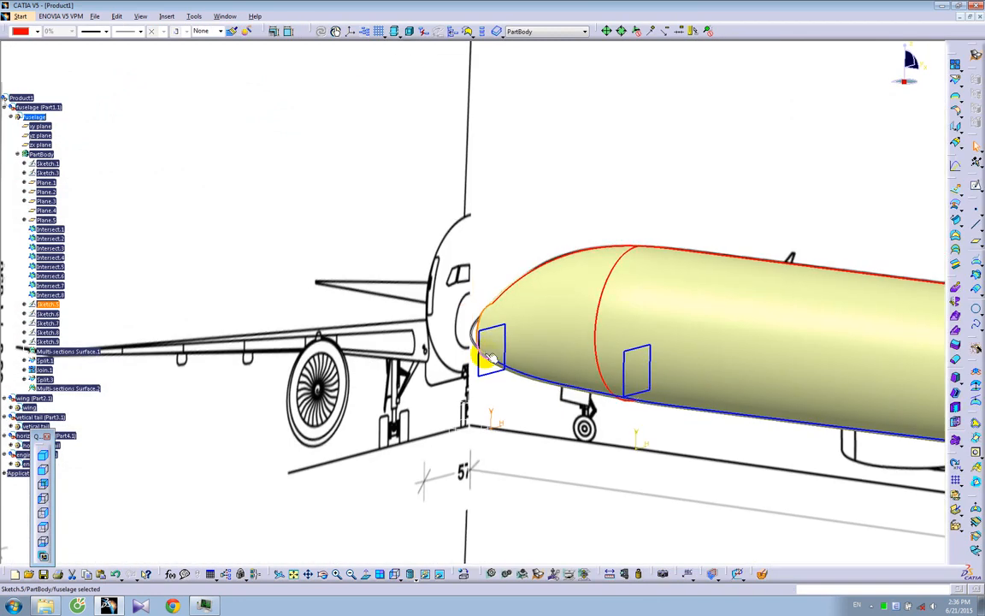
- Create a plane offset from the xy plane, placed at the height of the nose tip
mouse_move(490, 354)
middle_down()
mouse_move(536, 351)
mouse_move(521, 358)
mouse_move(504, 262)
mouse_move(479, 265)
mouse_move(434, 196)
mouse_move(411, 308)
mouse_move(435, 285)
mouse_move(438, 308)
mouse_move(466, 325)
mouse_move(447, 329)
mouse_move(435, 284)
mouse_move(432, 294)
middle_up()
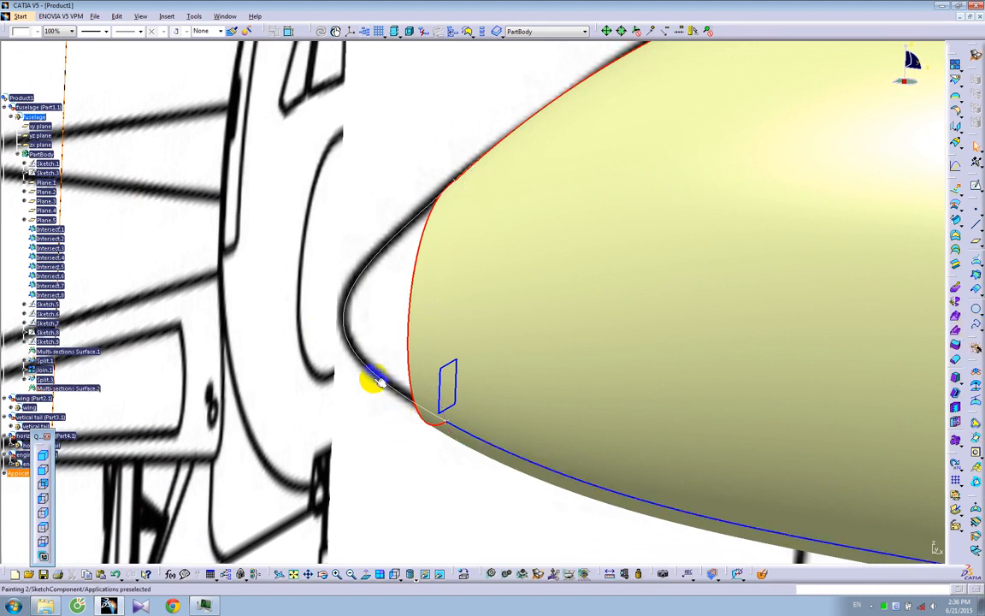
middle_drag(374, 382, 497, 402)
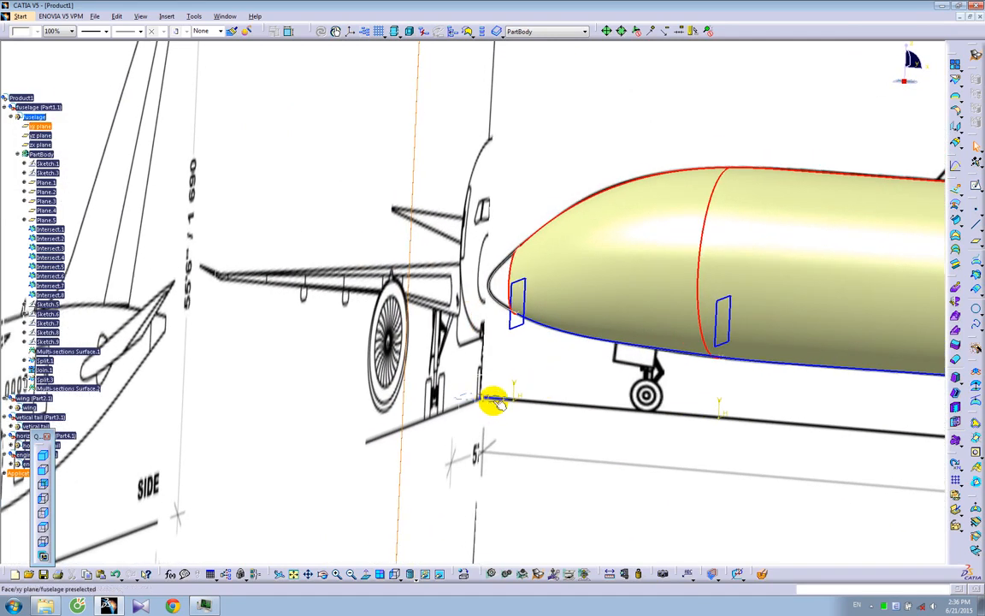
click(975, 242)
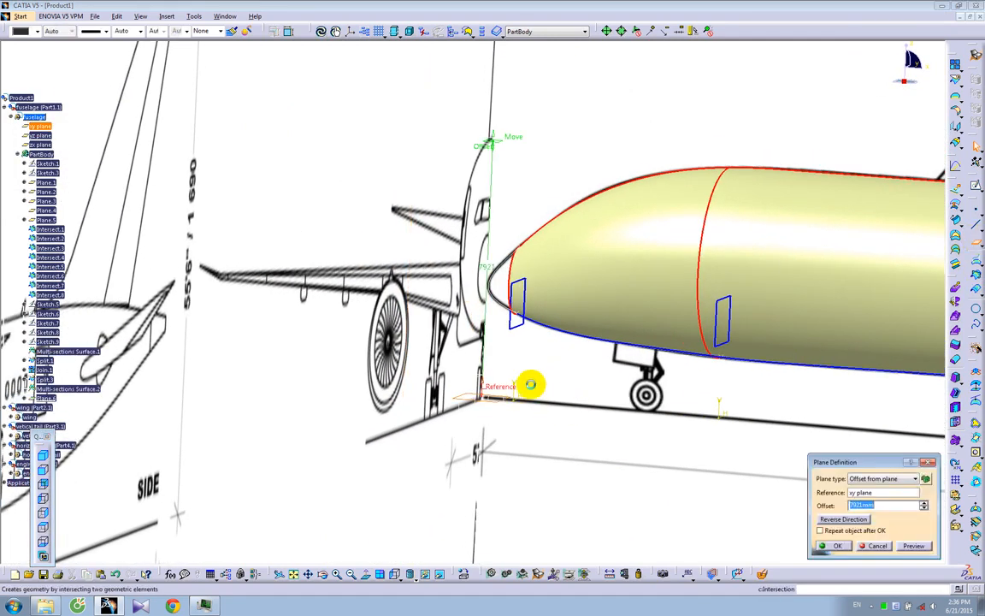
drag(491, 154, 496, 295)
click(838, 543)
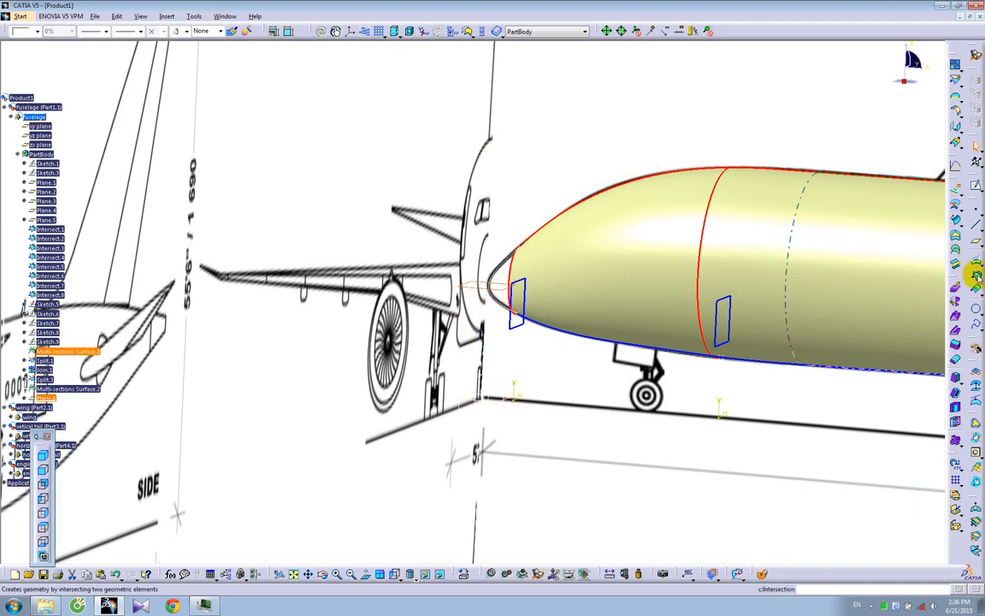
- Intersect the nose-height plane with the nose tip curve Split.4
click(976, 270)
click(496, 268)
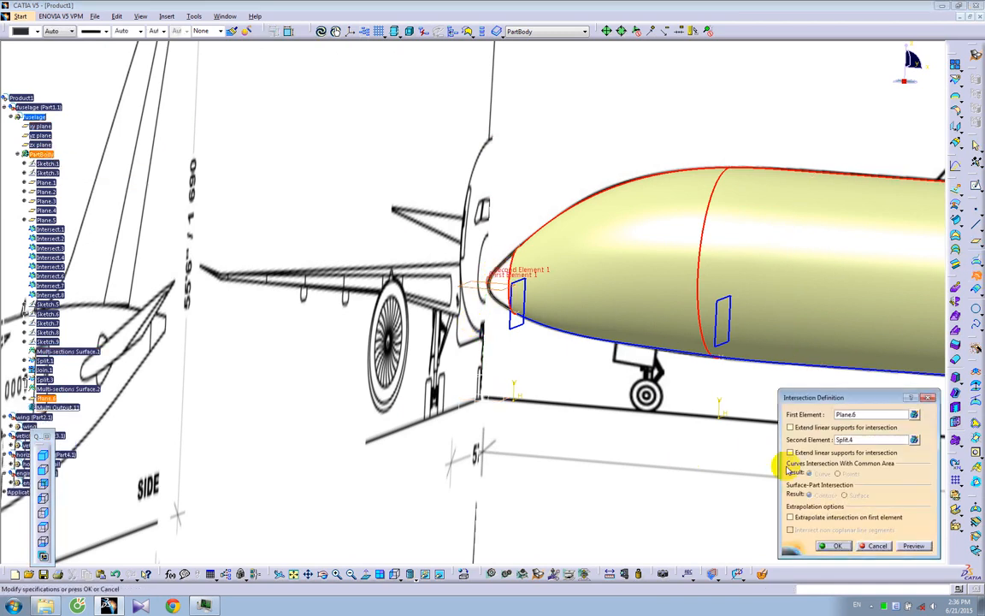
click(836, 545)
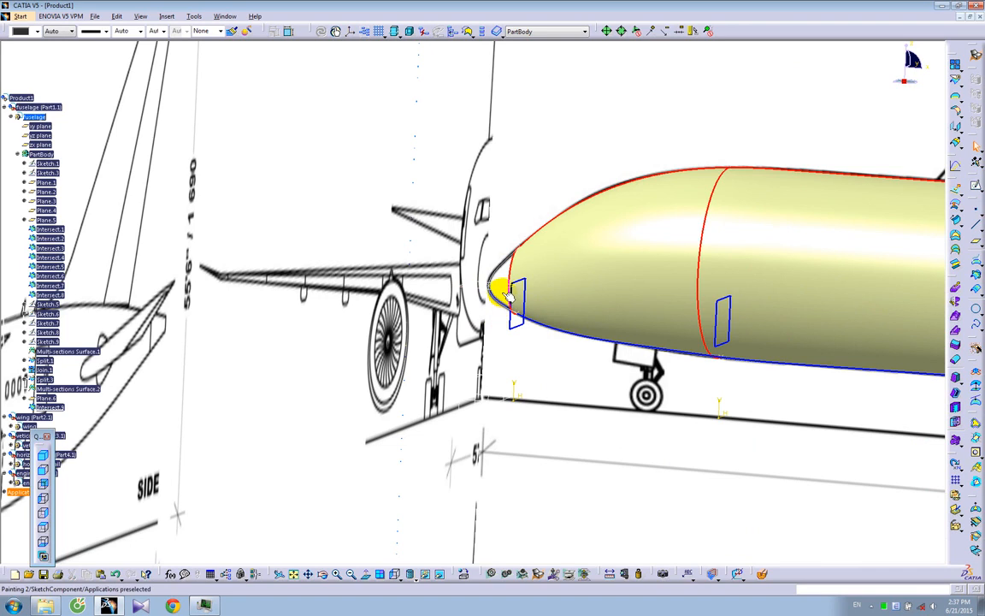
- Intersect the nose-height Plane.6 with the front section curve Sketch.5
click(978, 275)
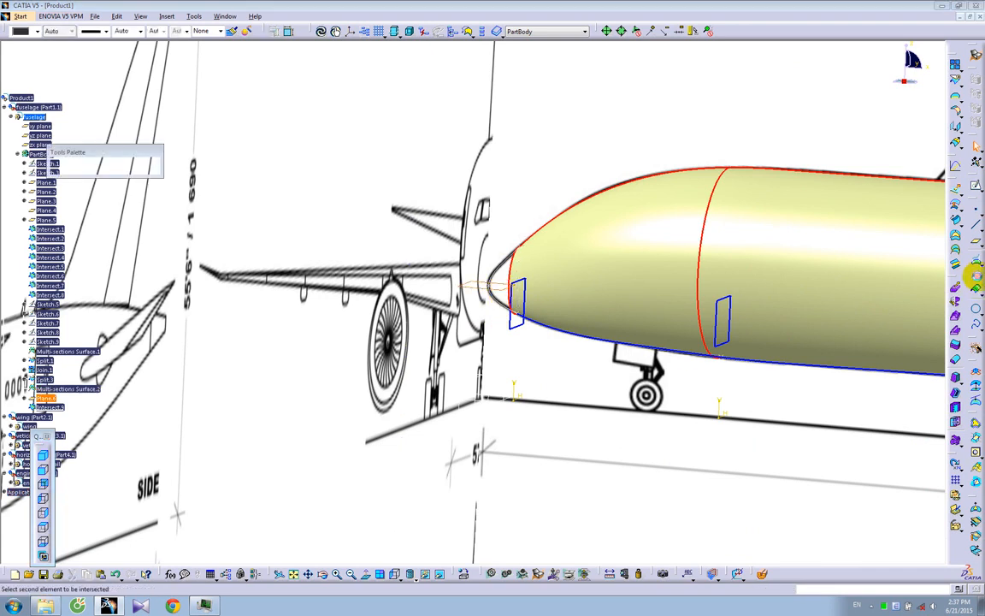
click(581, 314)
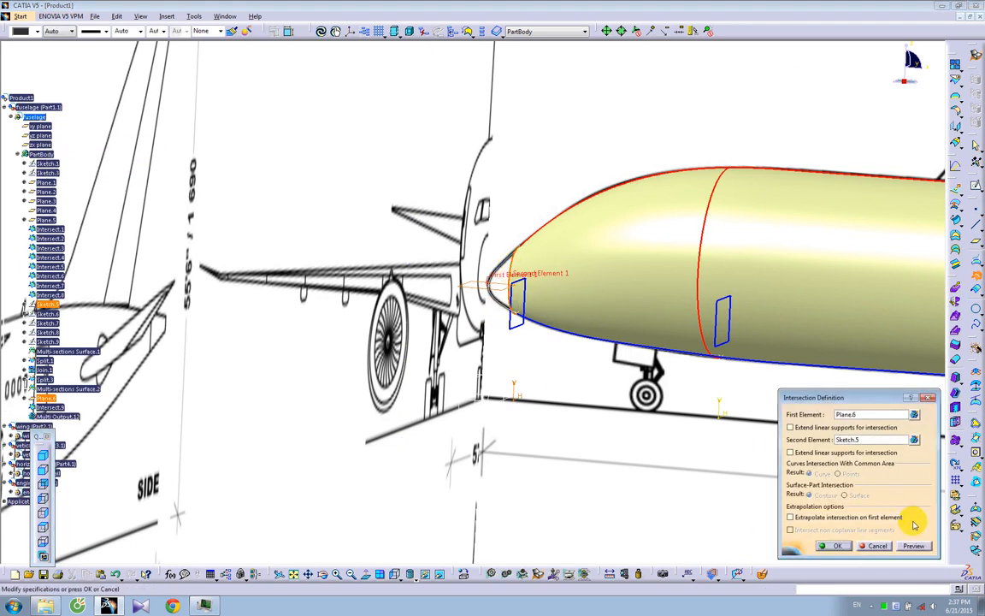
click(836, 545)
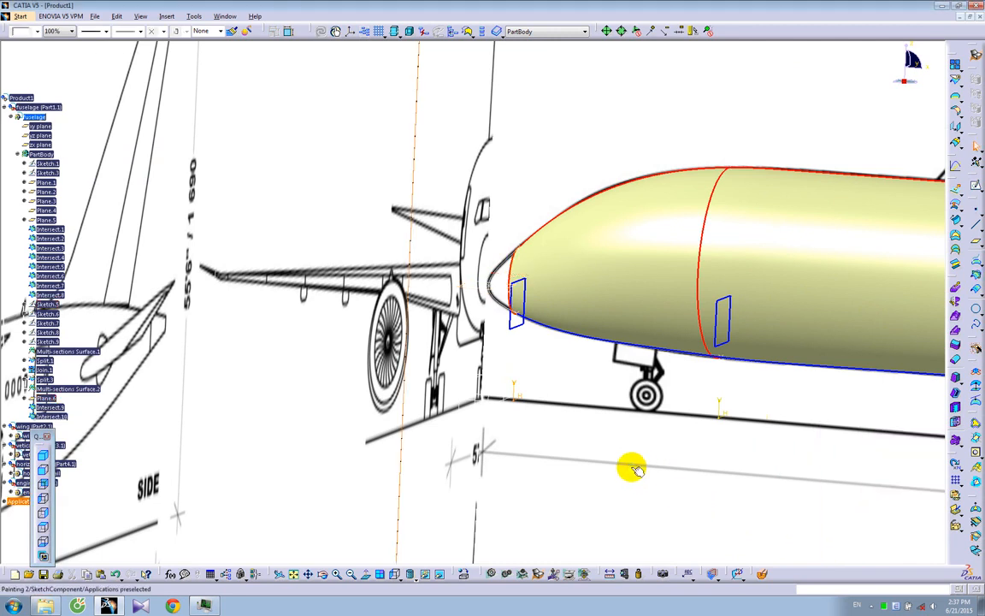
- Sketch a four-point spline on Plane.6, curving from the nose tip toward the outer front edge of the fuselage surface
click(492, 289)
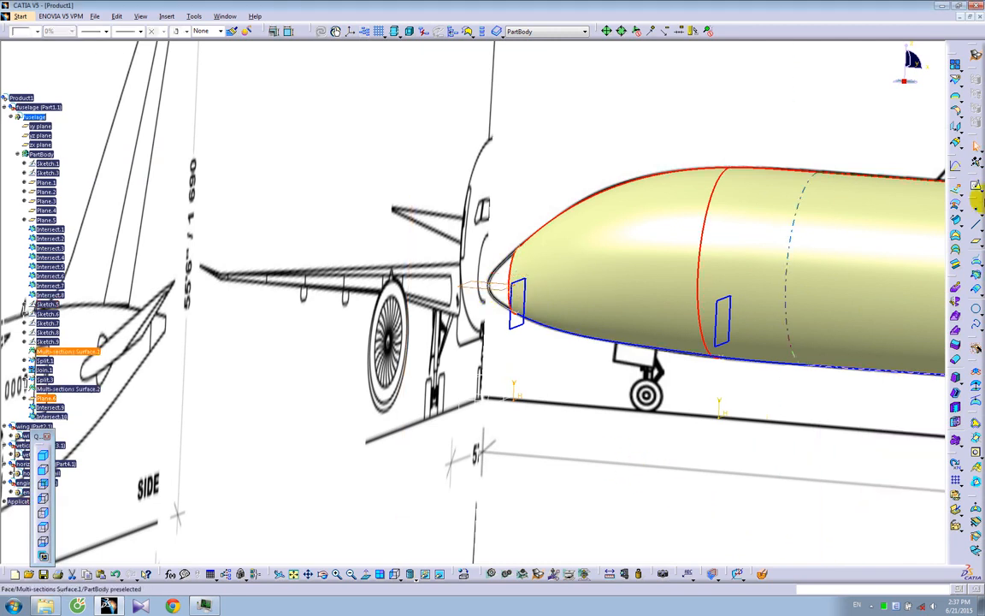
click(975, 190)
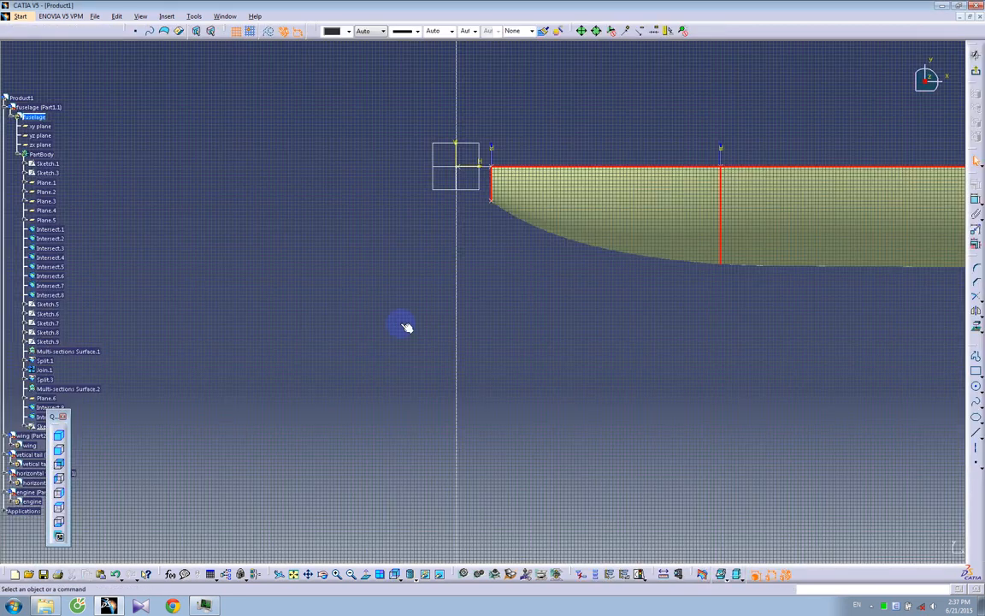
mouse_move(493, 281)
middle_down()
mouse_move(505, 352)
mouse_move(486, 270)
middle_up()
click(366, 574)
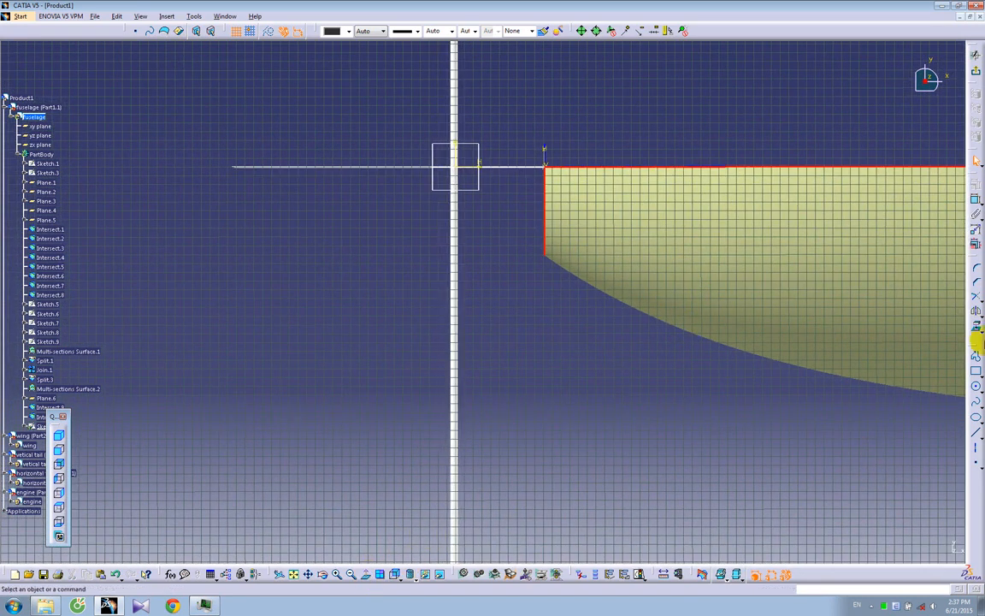
click(976, 410)
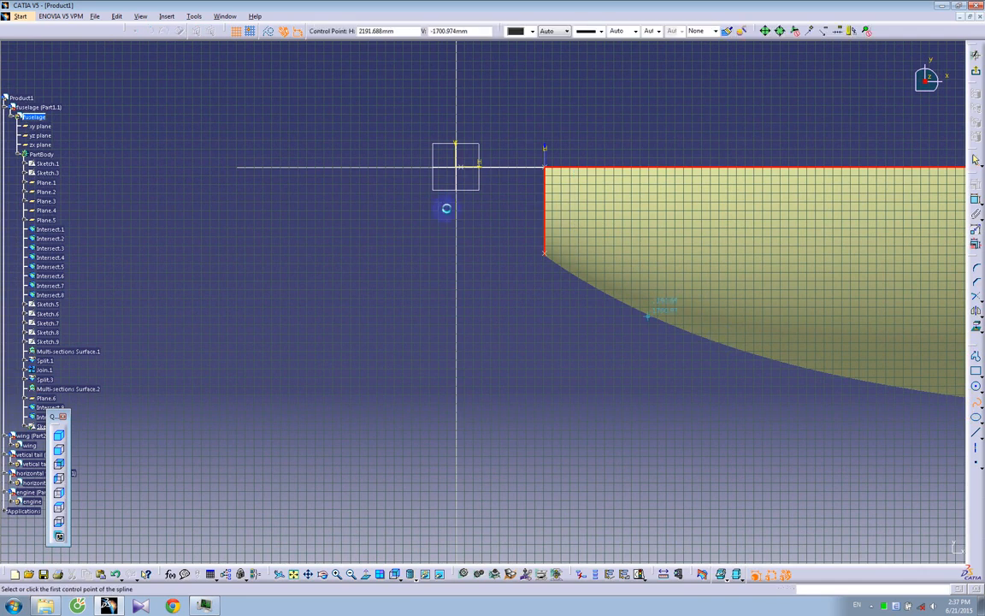
click(461, 158)
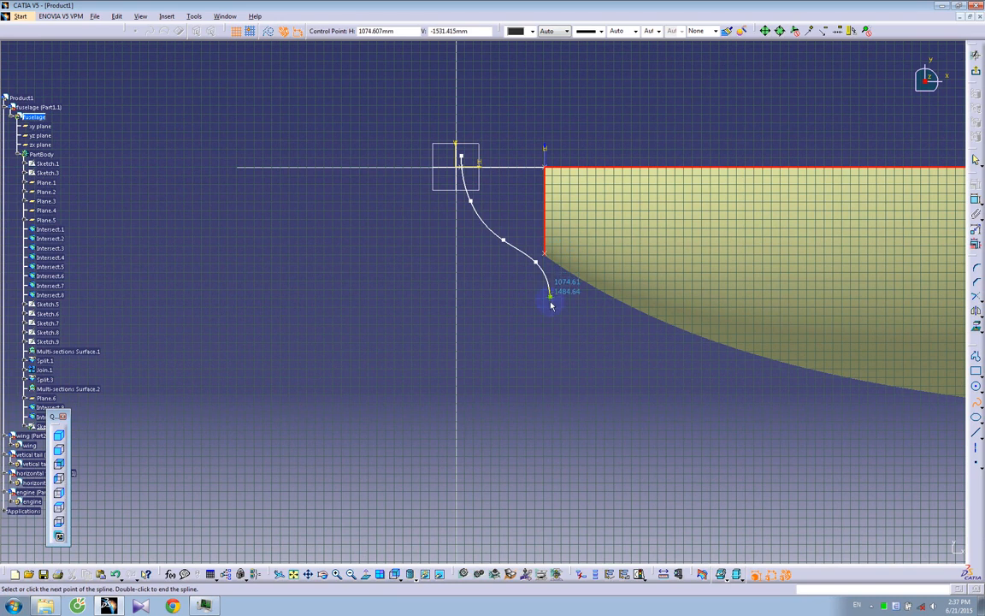
key(Escape)
key(Escape)
- Make the spline's rear endpoint coincident with the intersection point on the front section curve
click(976, 201)
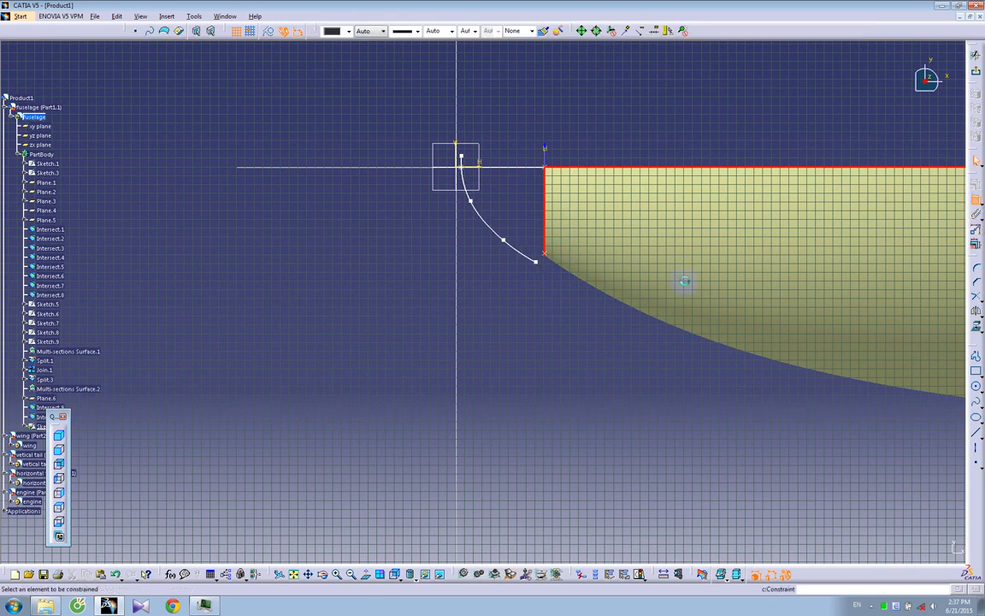
click(548, 255)
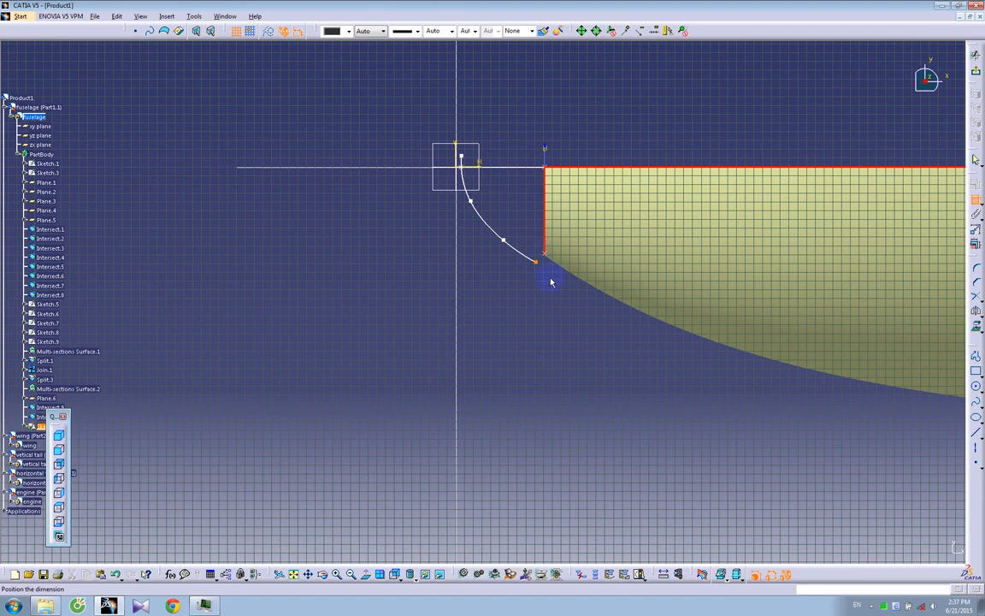
right_click(554, 291)
click(592, 364)
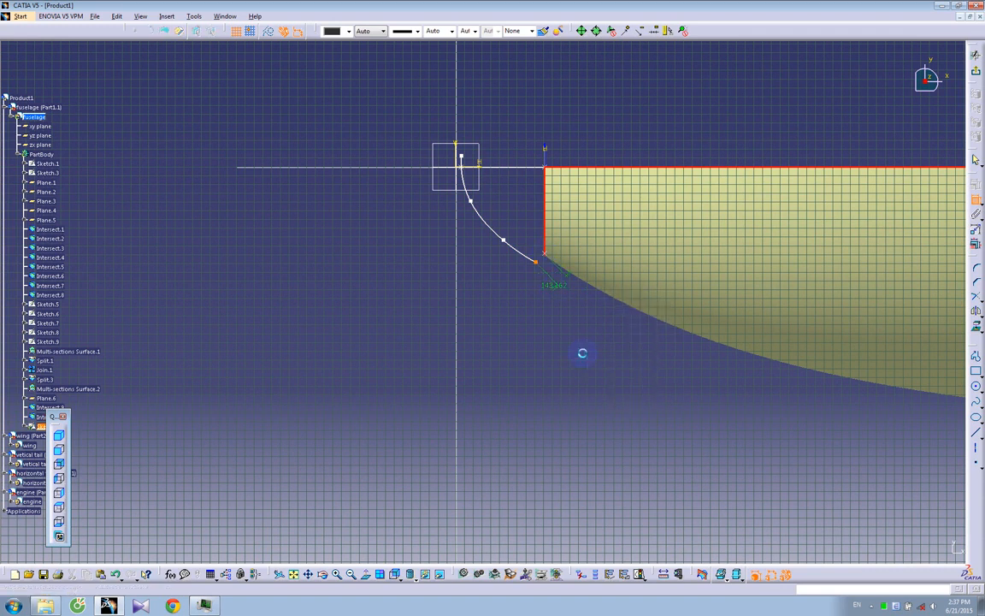
- Make the spline's front endpoint coincident with the intersection point at the nose tip and return to the view normal to the sketch
mouse_move(552, 225)
middle_down()
mouse_move(536, 171)
mouse_move(479, 191)
middle_up()
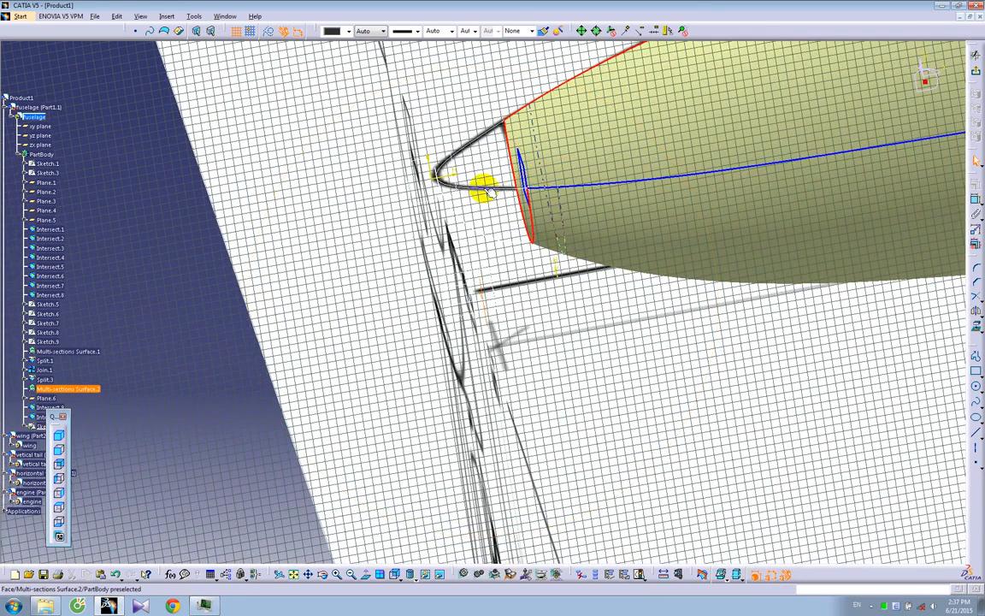
click(976, 199)
click(438, 170)
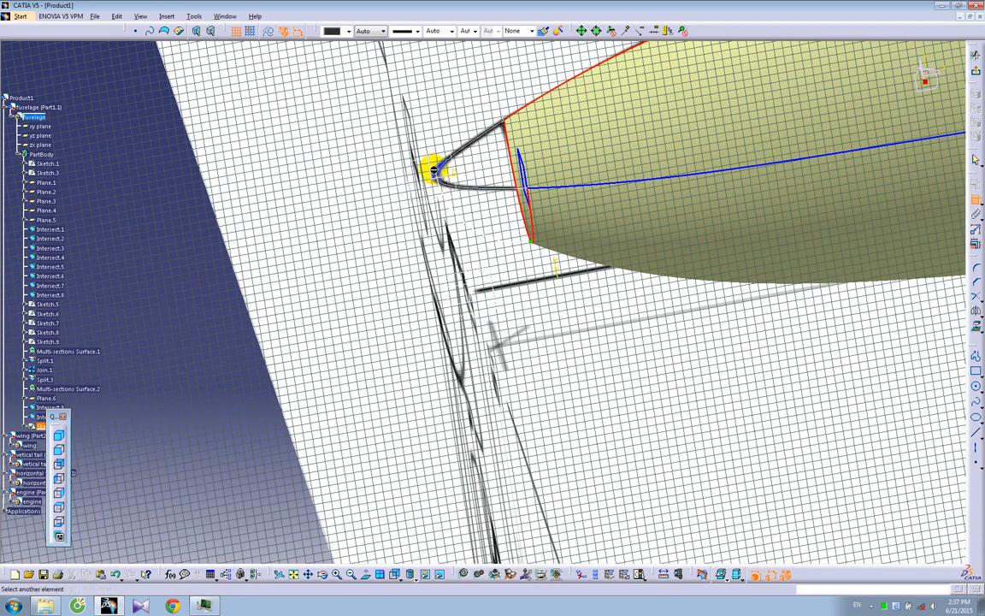
right_click(459, 186)
click(492, 308)
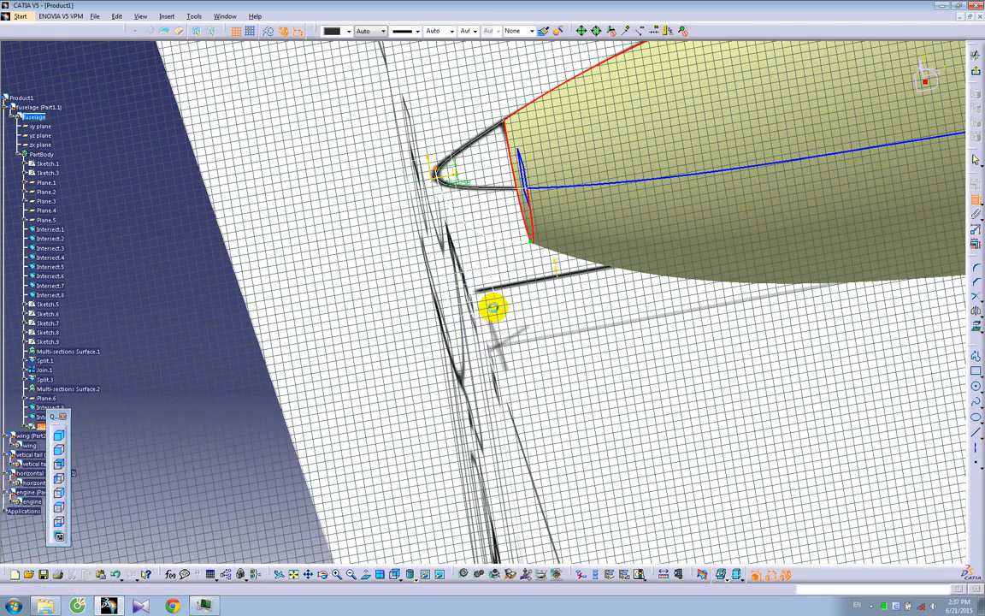
click(366, 573)
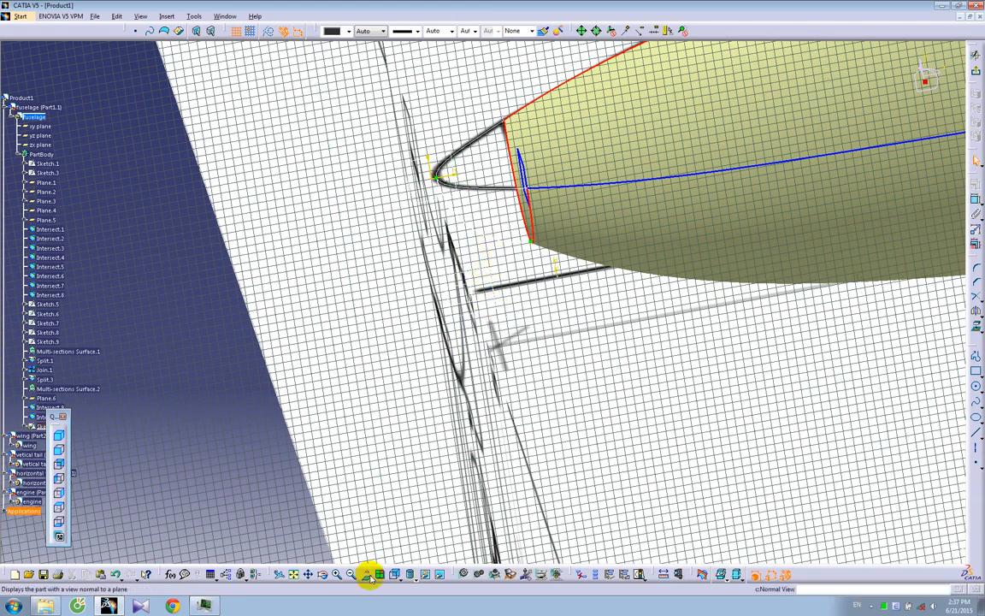
click(429, 341)
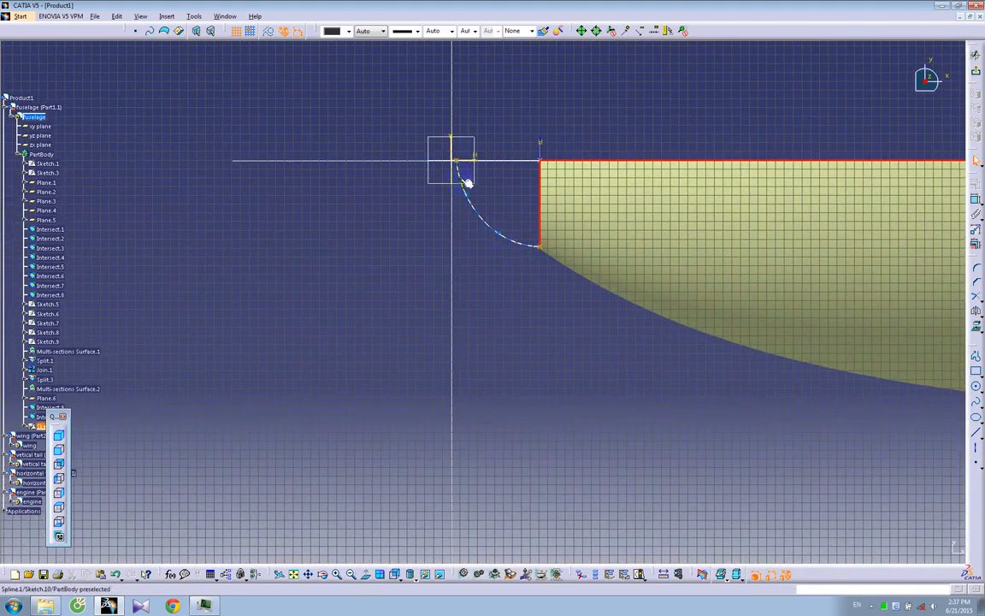
- Enable tangency at the spline's nose-tip control point, CtrlPoint.1, and constrain its tangent to be vertical
double_click(458, 170)
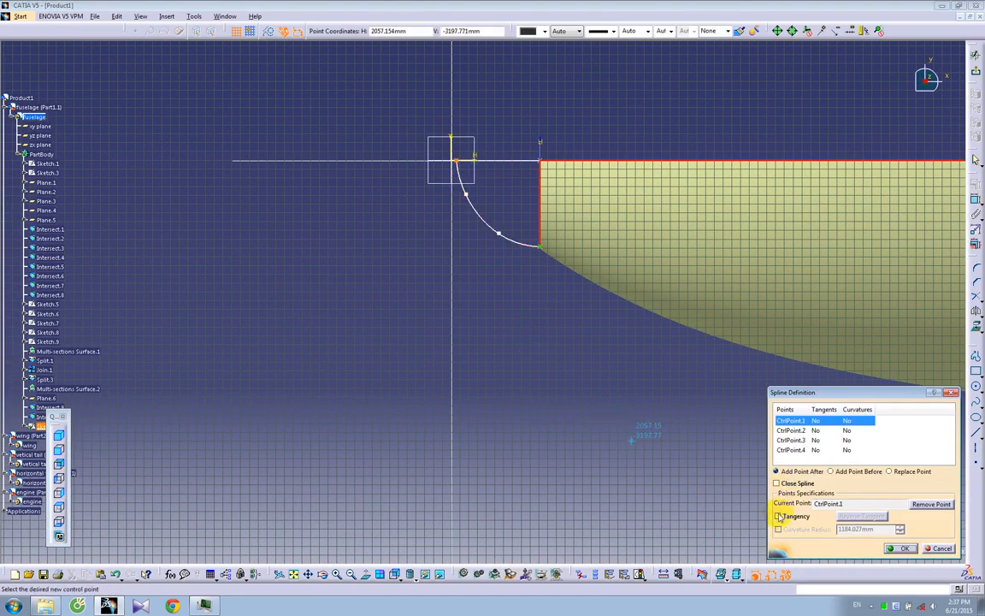
click(779, 517)
click(894, 547)
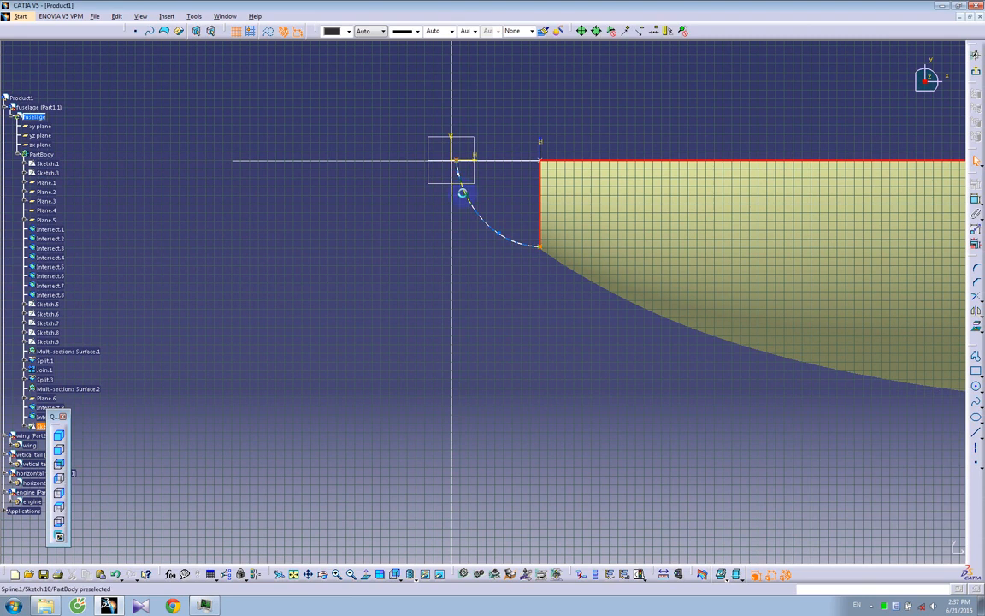
click(460, 172)
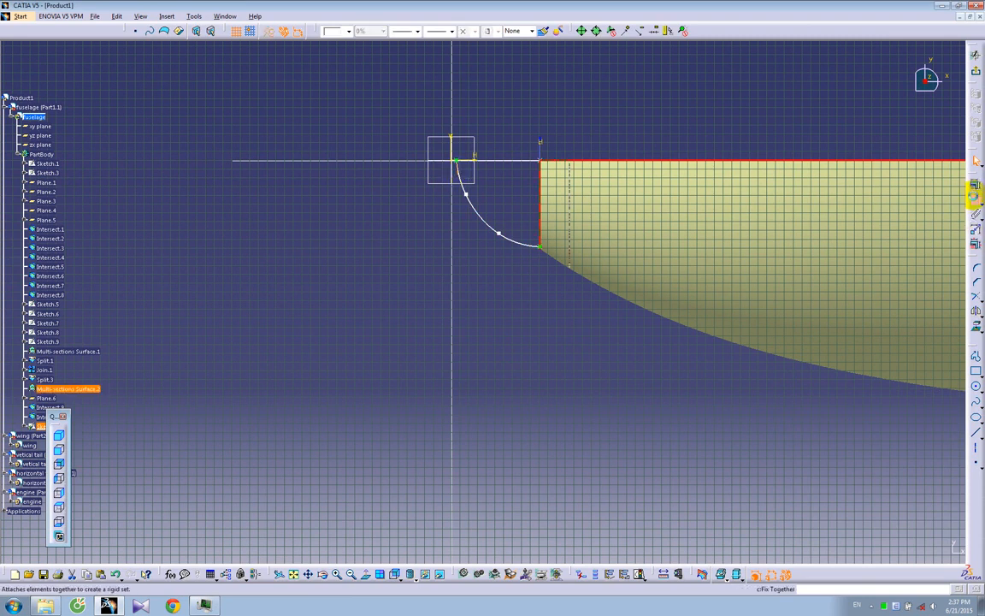
click(974, 196)
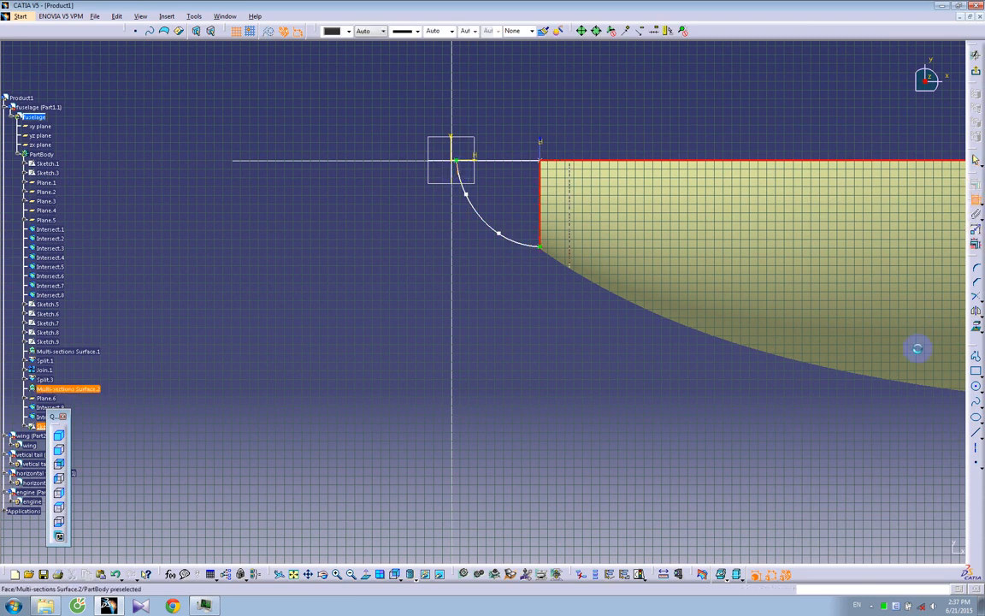
click(976, 199)
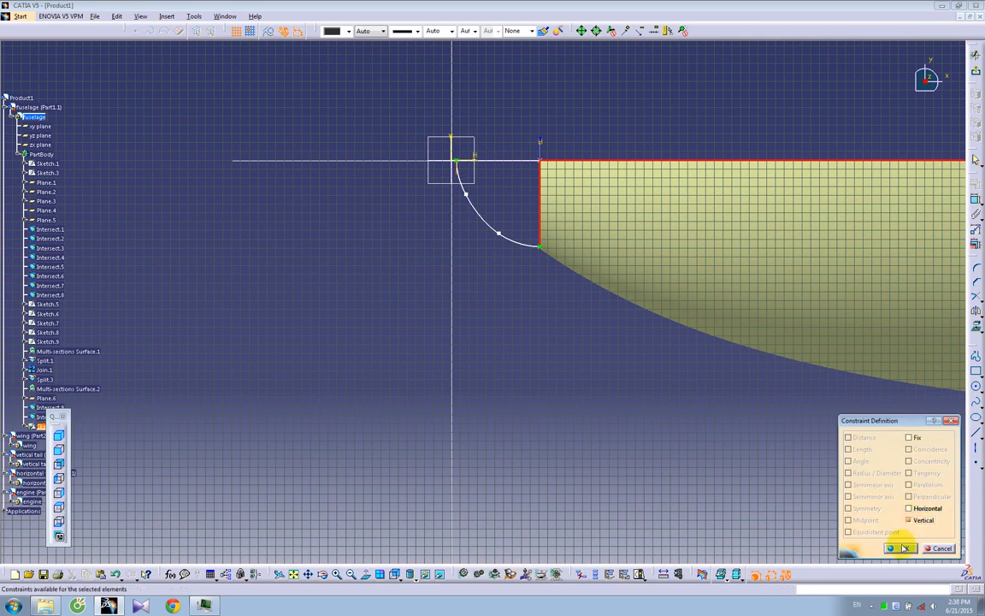
click(904, 549)
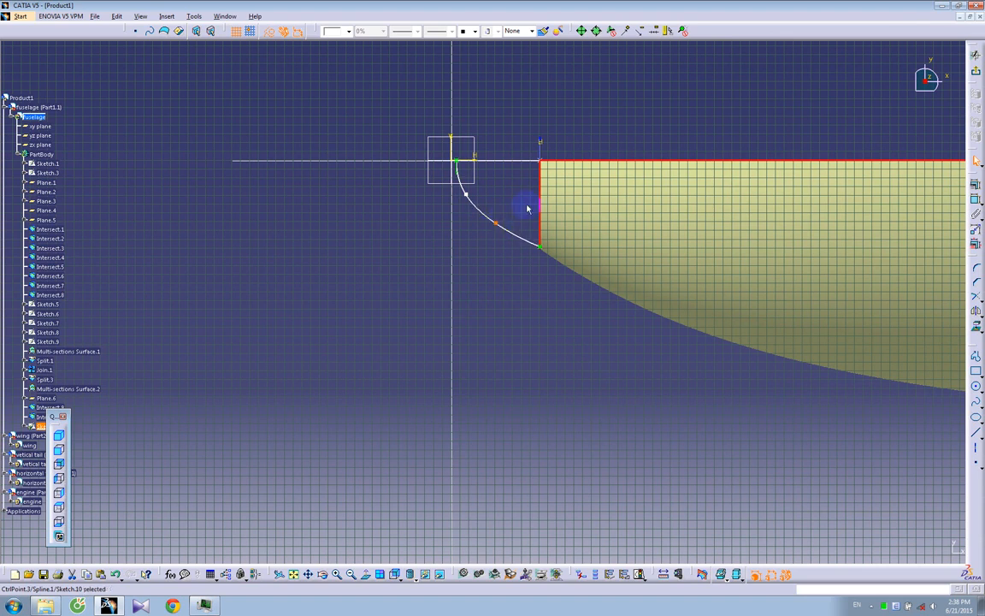
- Move the spline's two middle control points to smooth the nose profile, and exit the sketch
click(520, 224)
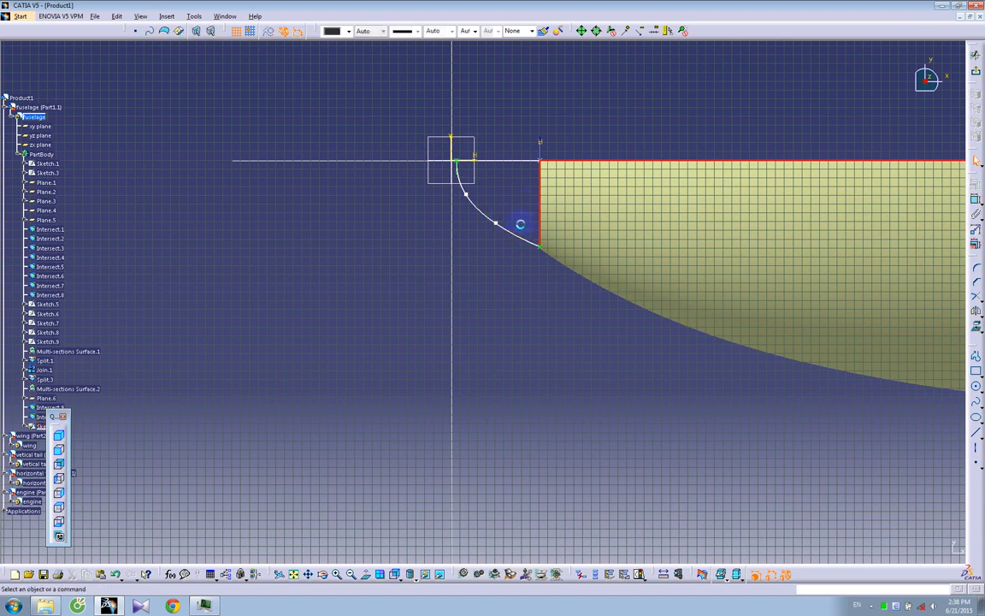
click(465, 193)
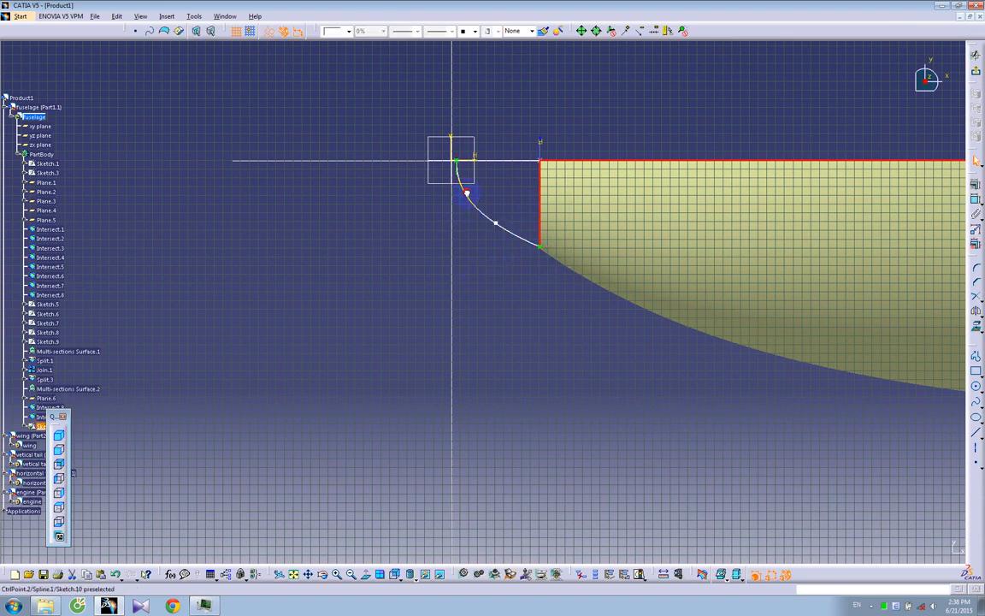
click(506, 230)
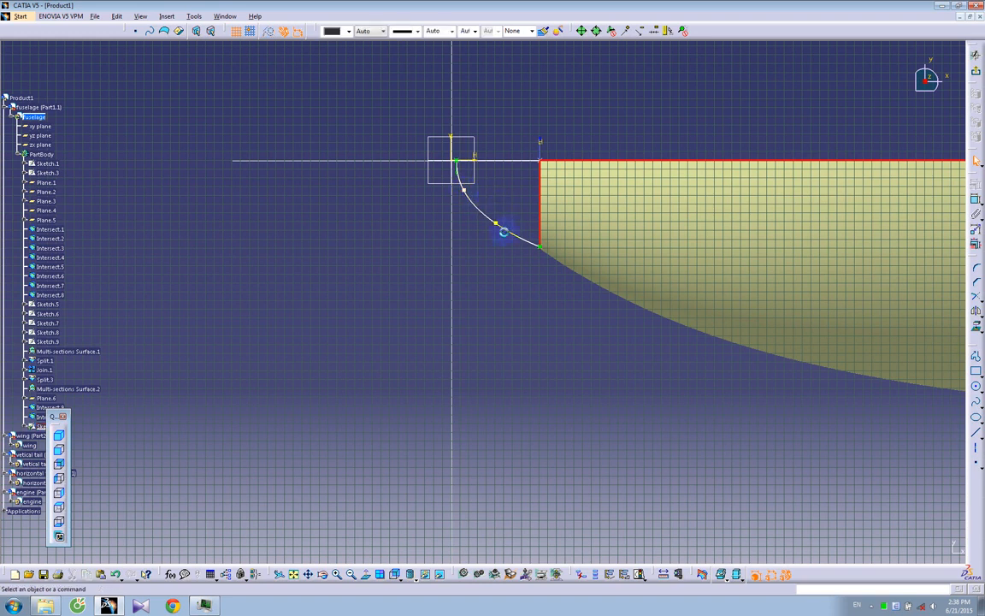
click(496, 221)
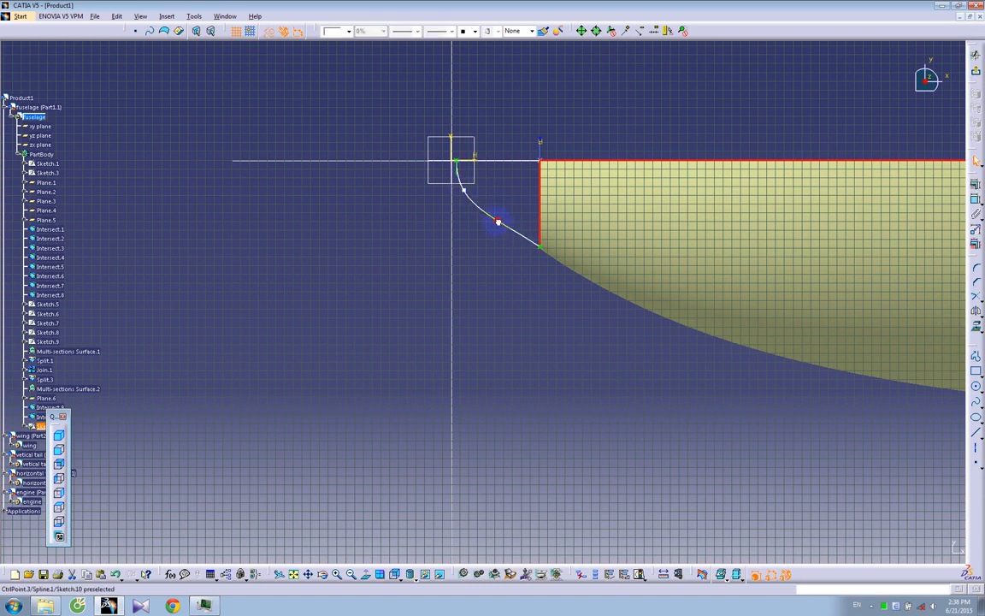
click(505, 211)
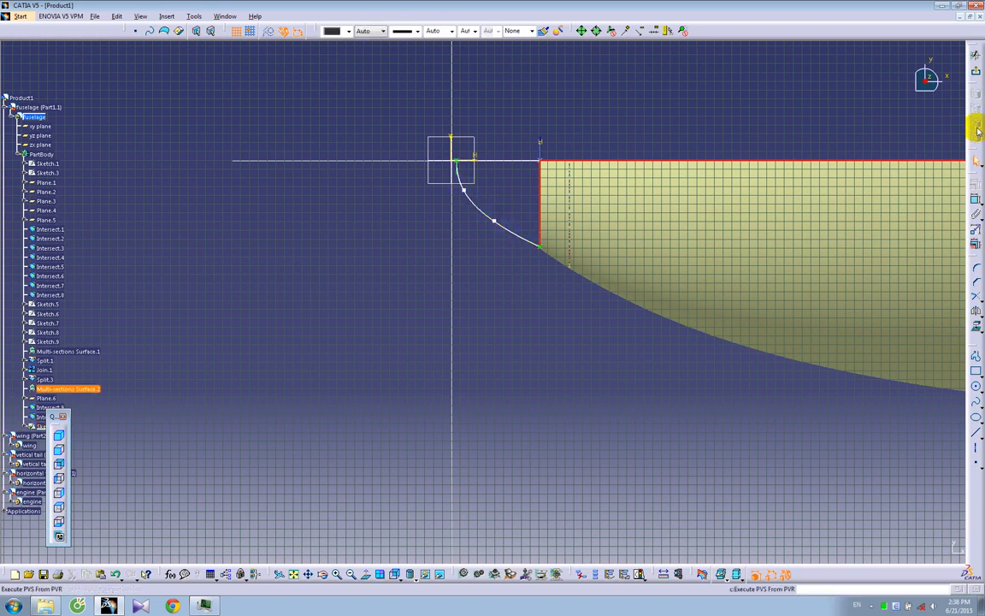
click(976, 72)
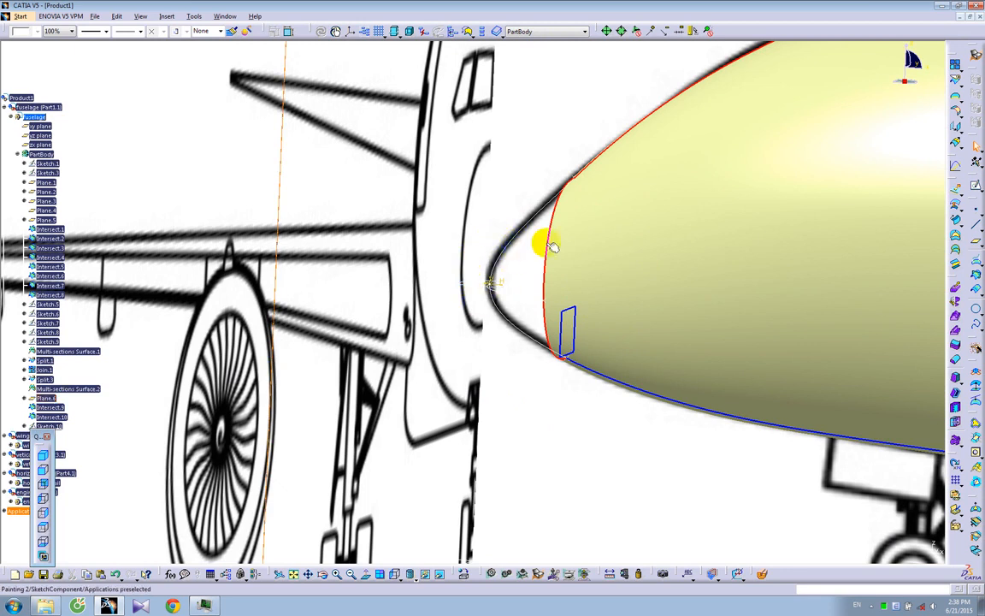
- Set up a multi-sections surface with sections Sketch.5, tangent to support Multi-sections Surface.2, and the nose tip curve Split.4
click(957, 248)
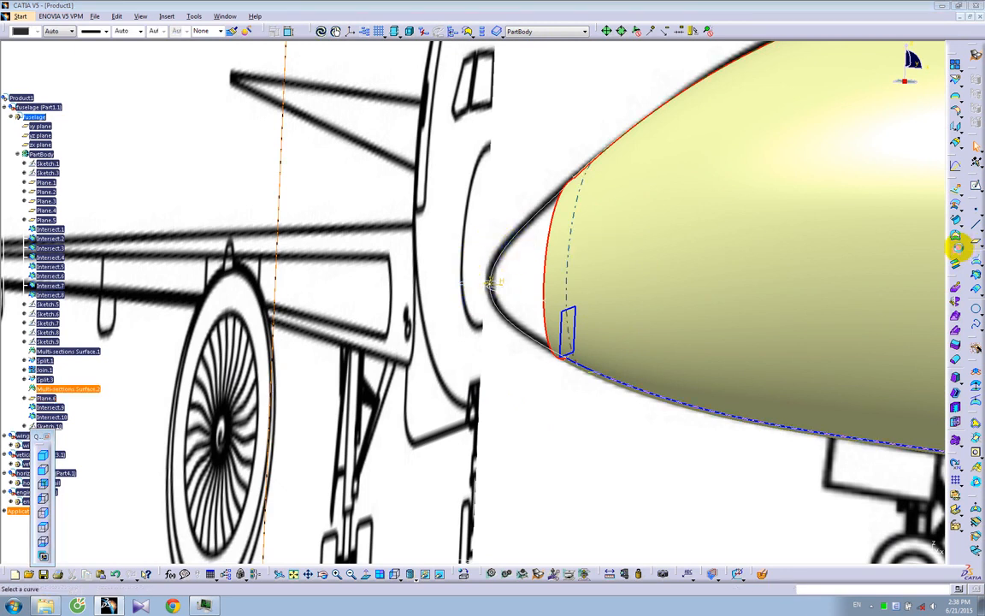
click(546, 246)
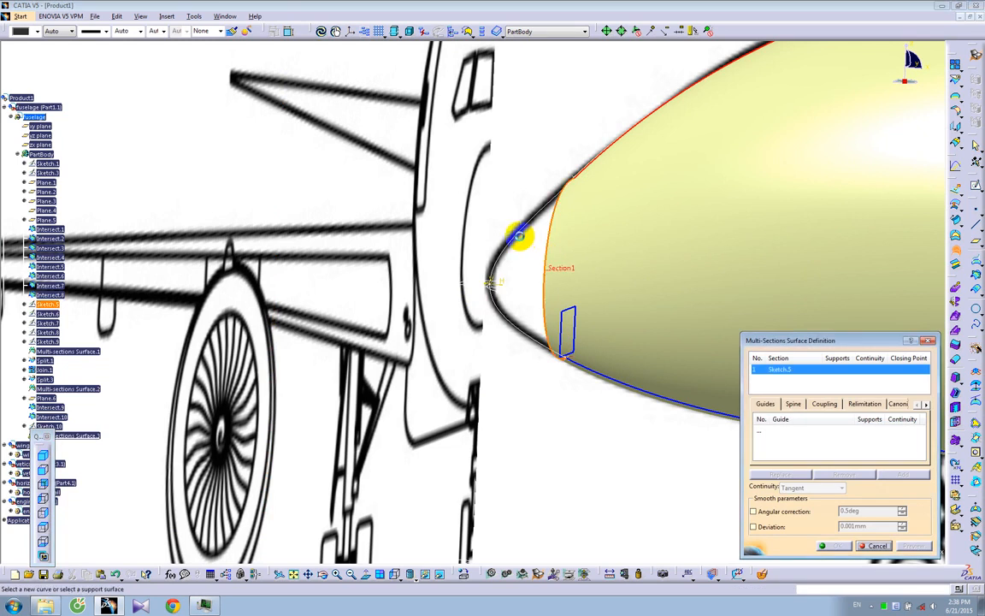
click(587, 228)
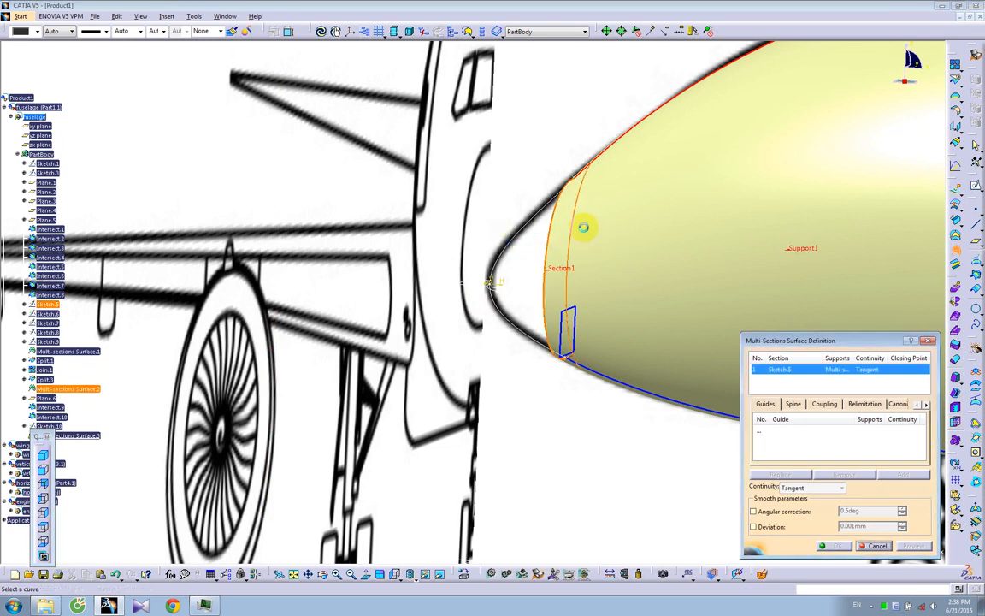
click(525, 225)
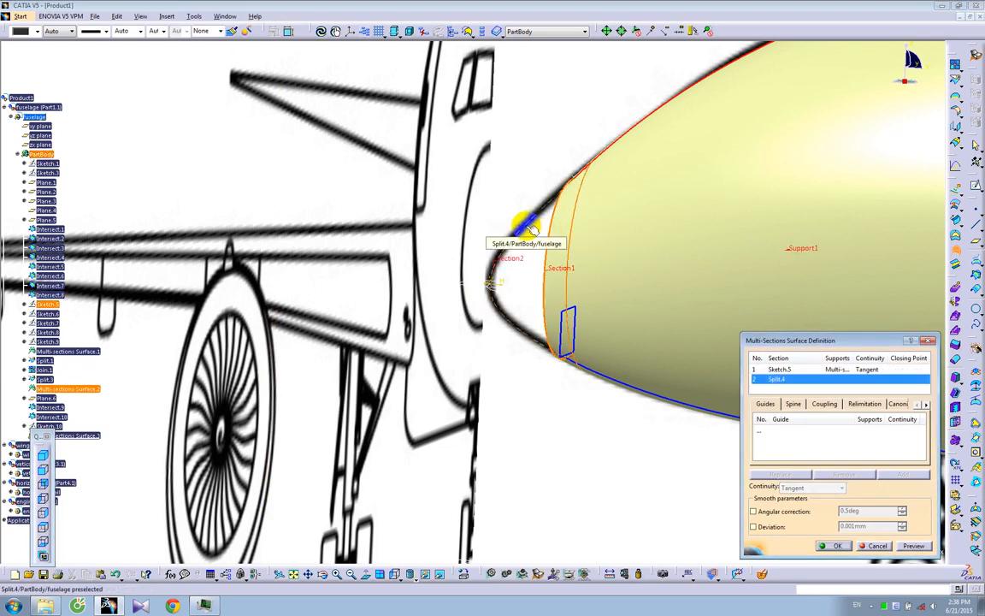
- Try to preview the multi-sections surface with Sketch.10 added as its guide curve, and abandon the definition
click(794, 432)
click(520, 293)
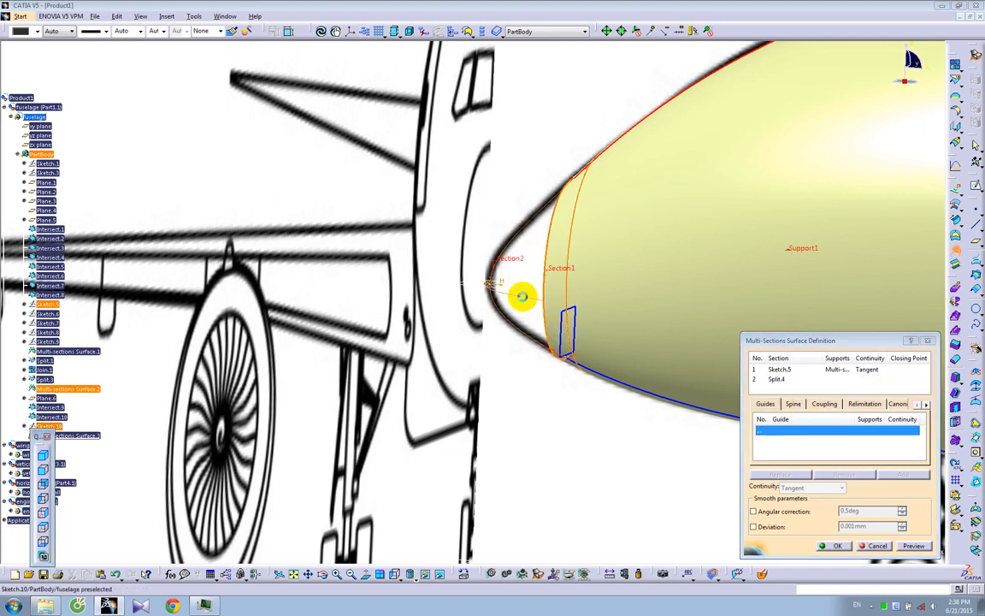
click(912, 546)
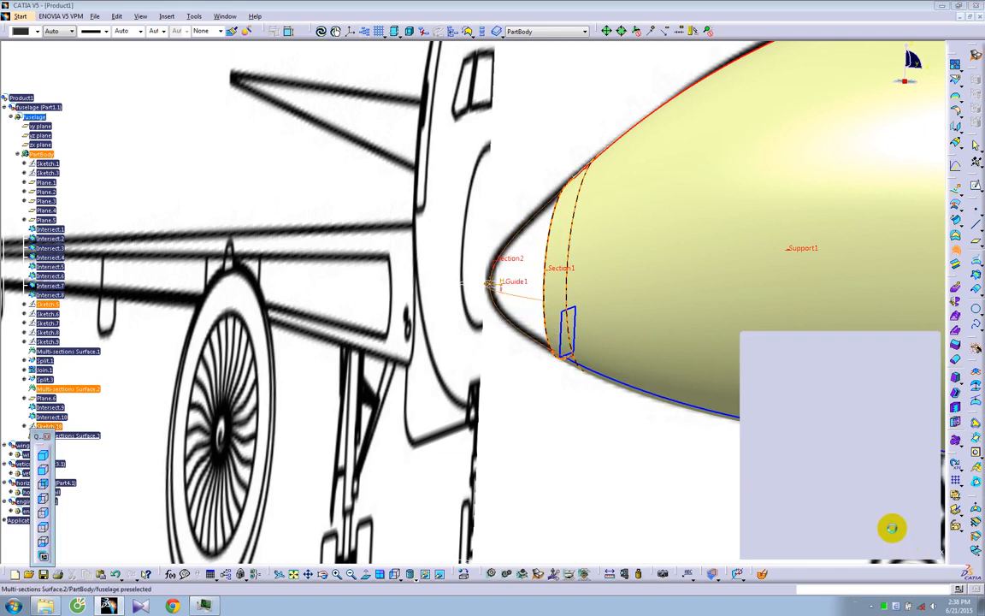
click(579, 346)
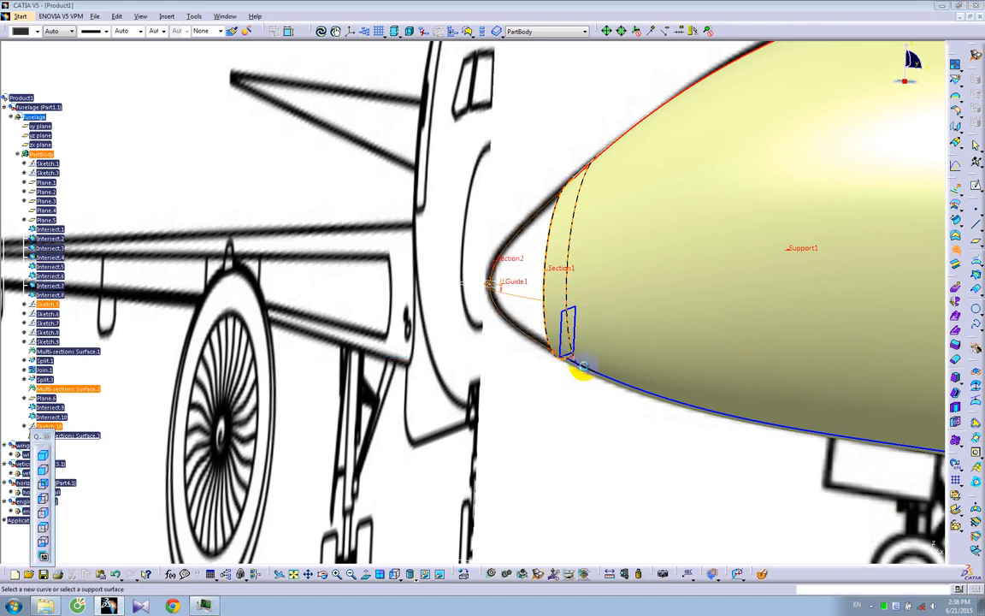
click(869, 545)
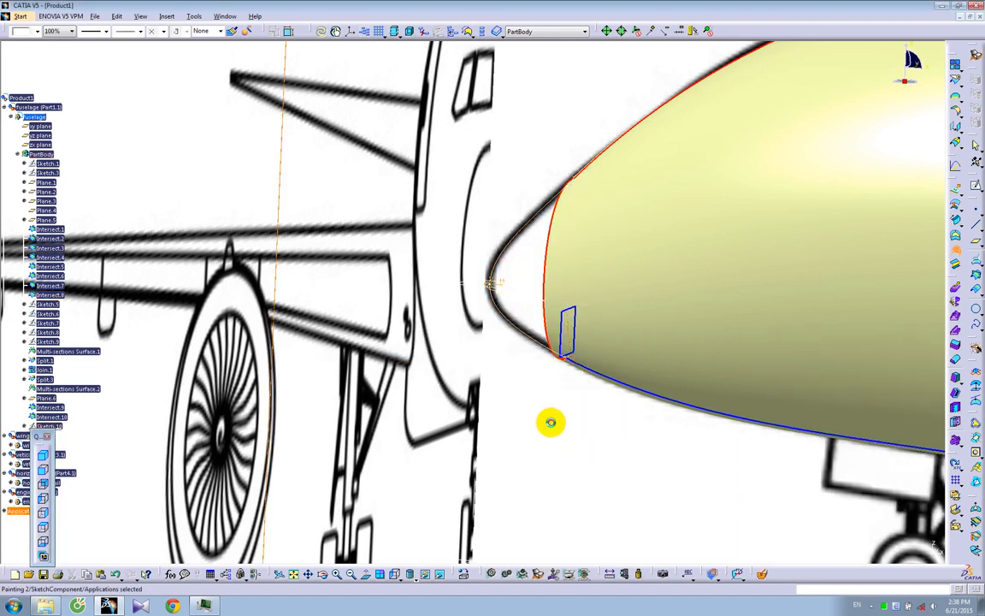
- Try a Fill surface on the nose tip bounded by Sketch.10, Sketch.5 tangent to Multi-sections Surface.2, and Split.4
click(956, 239)
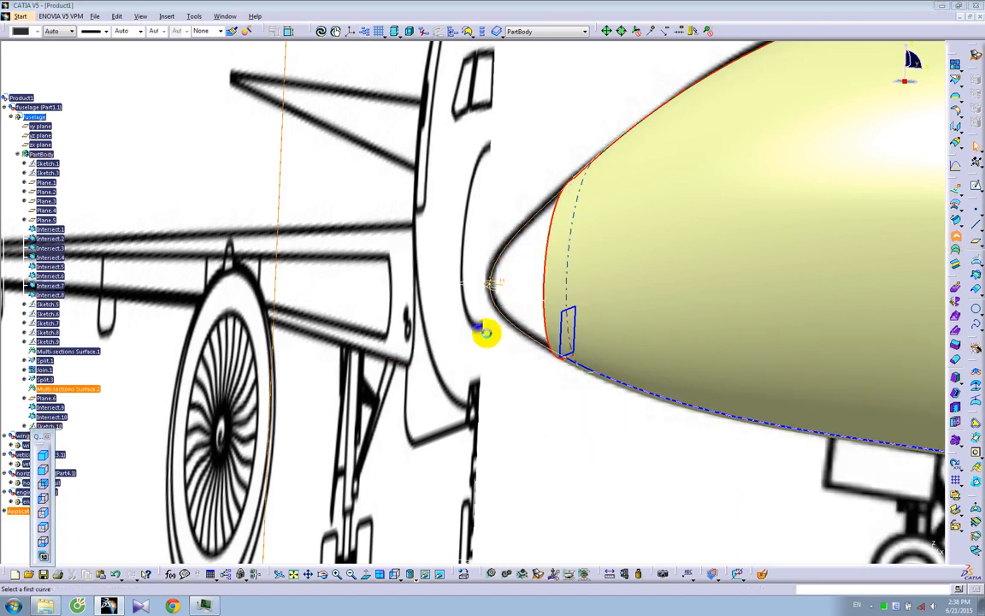
click(513, 293)
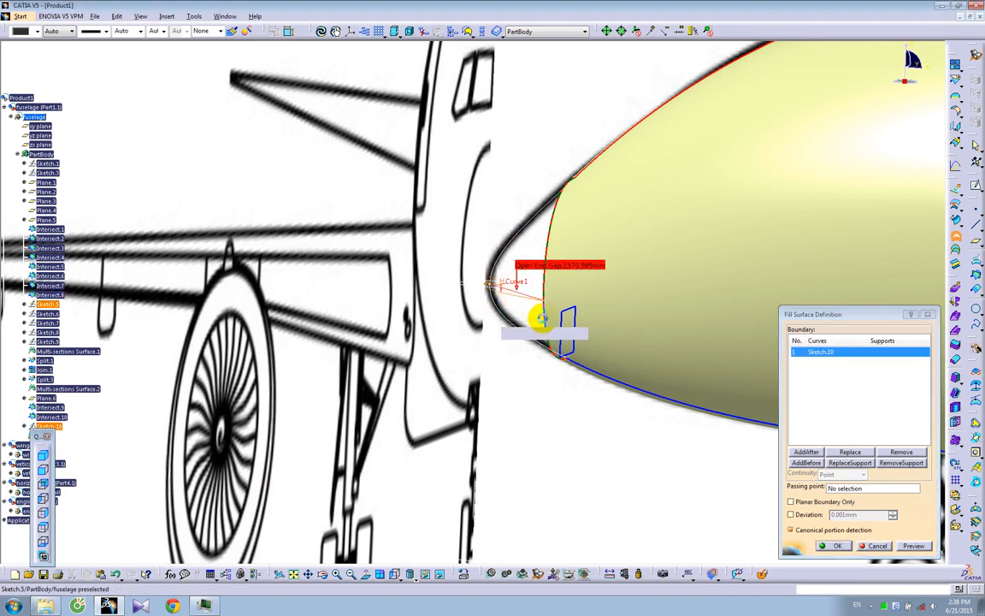
click(545, 320)
click(618, 289)
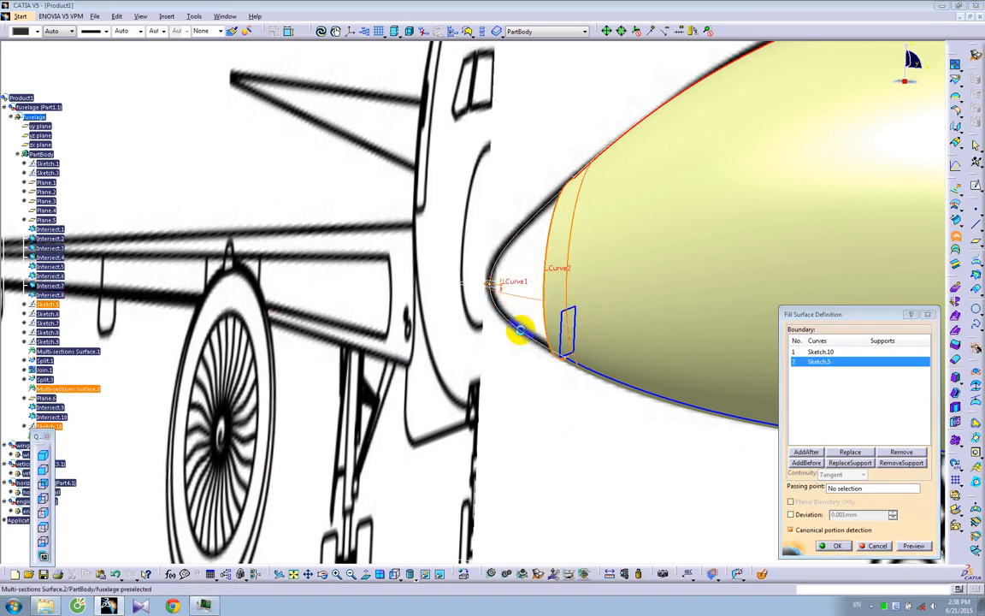
click(514, 335)
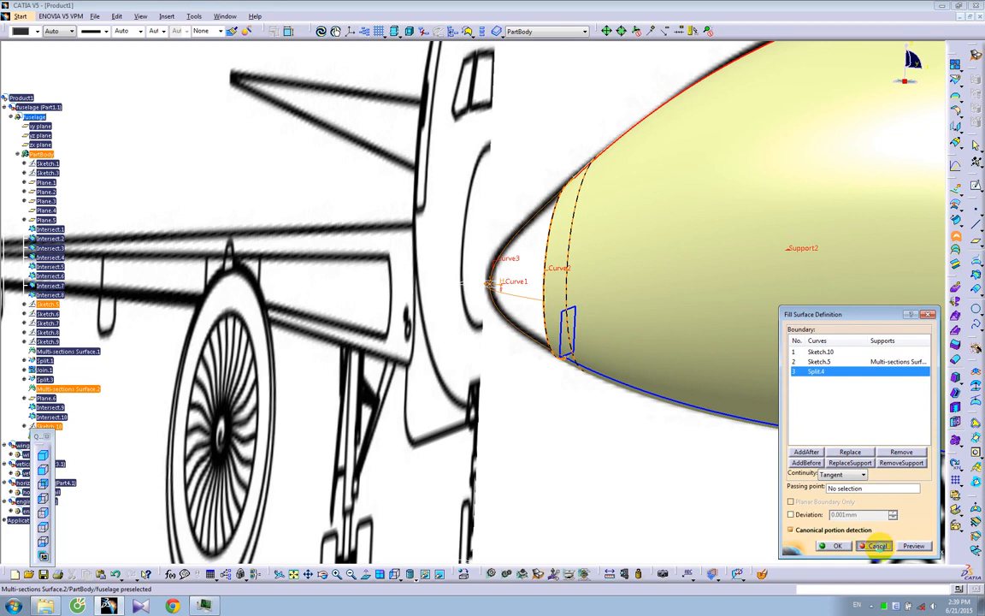
click(878, 546)
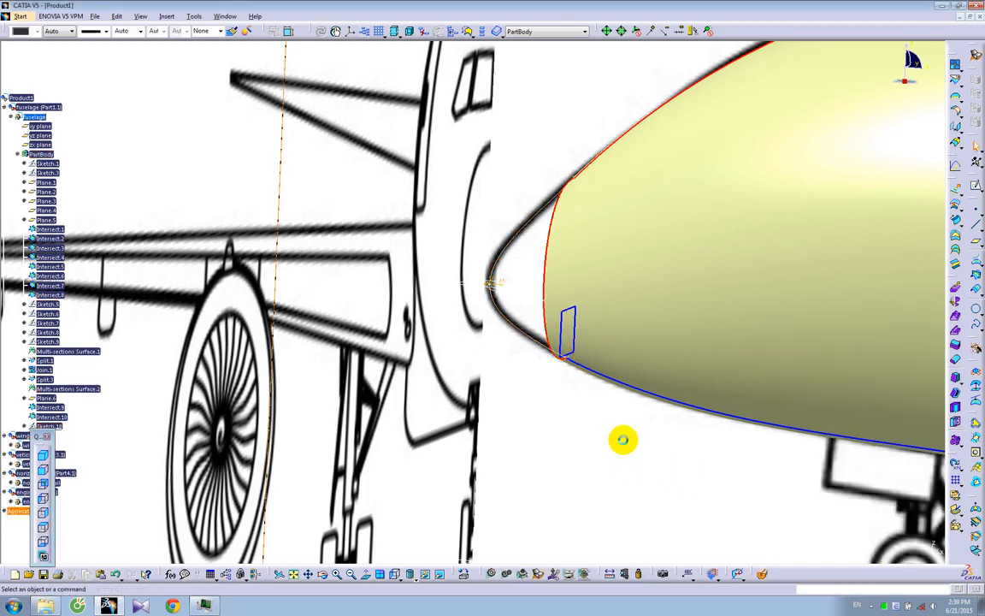
- Try a Fill surface bounded in order by Split.4, Sketch.10 and Sketch.5, with no support surface
click(956, 236)
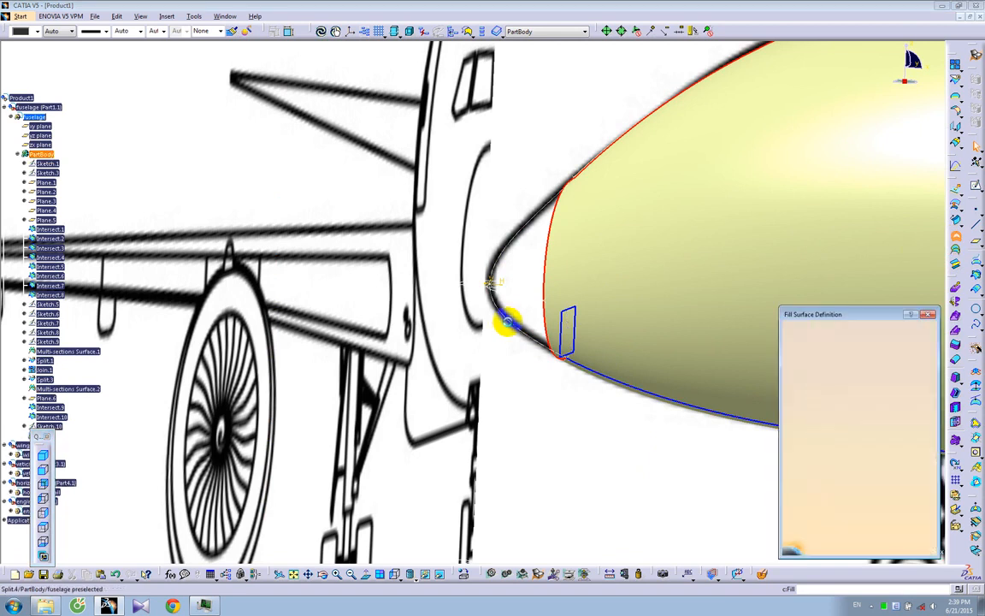
click(509, 322)
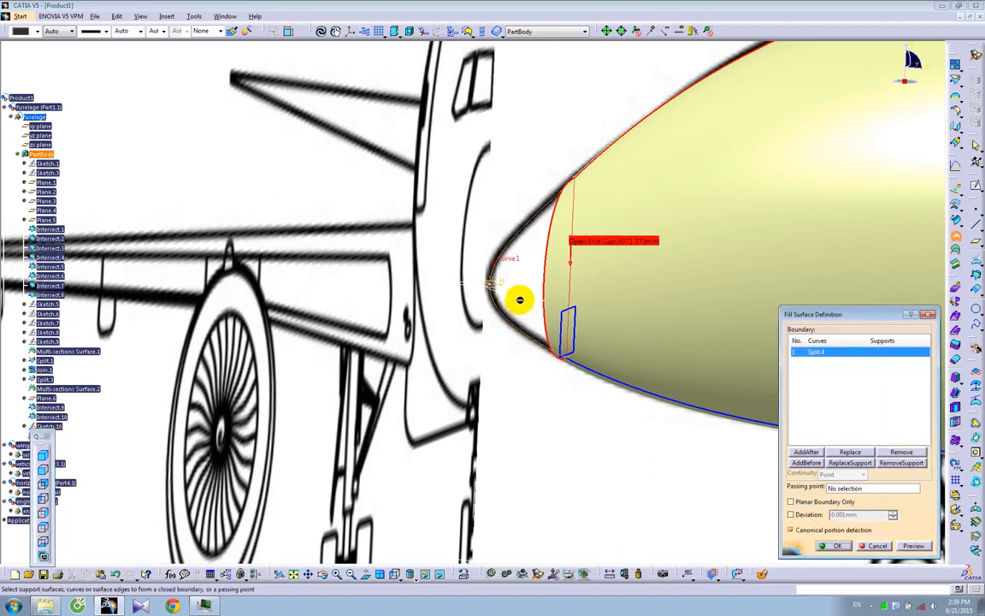
click(522, 297)
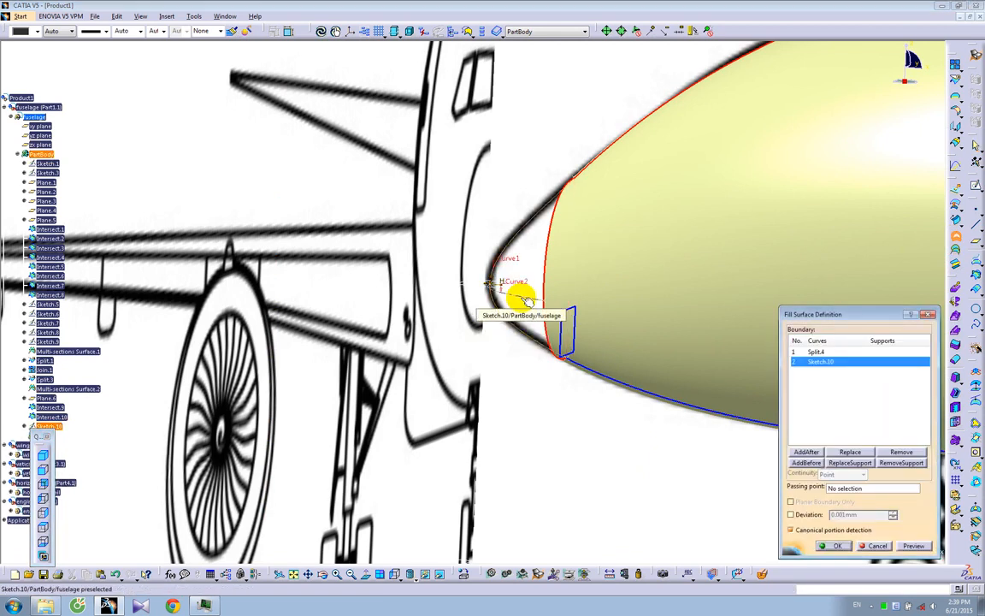
click(548, 318)
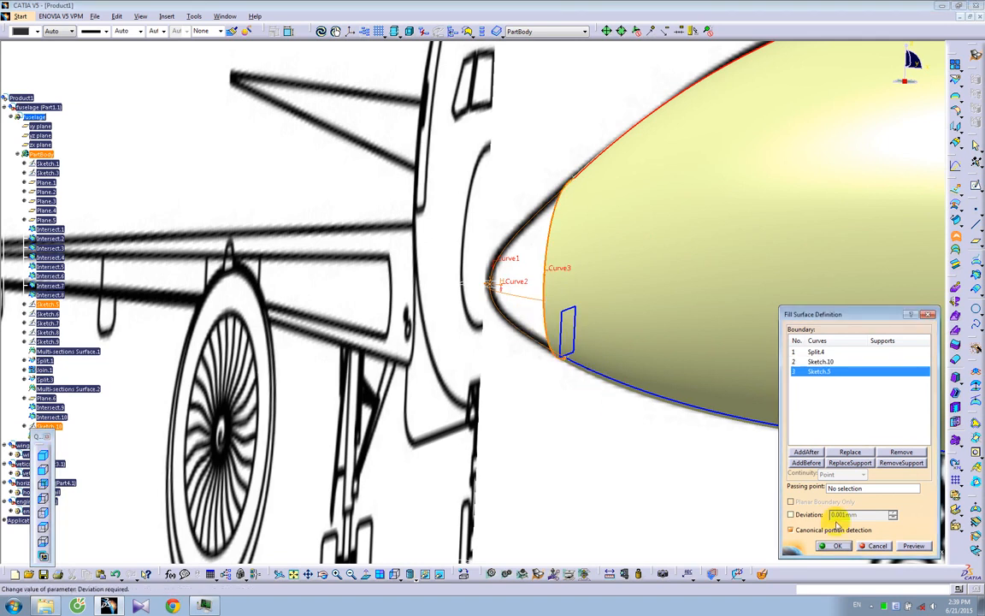
click(878, 546)
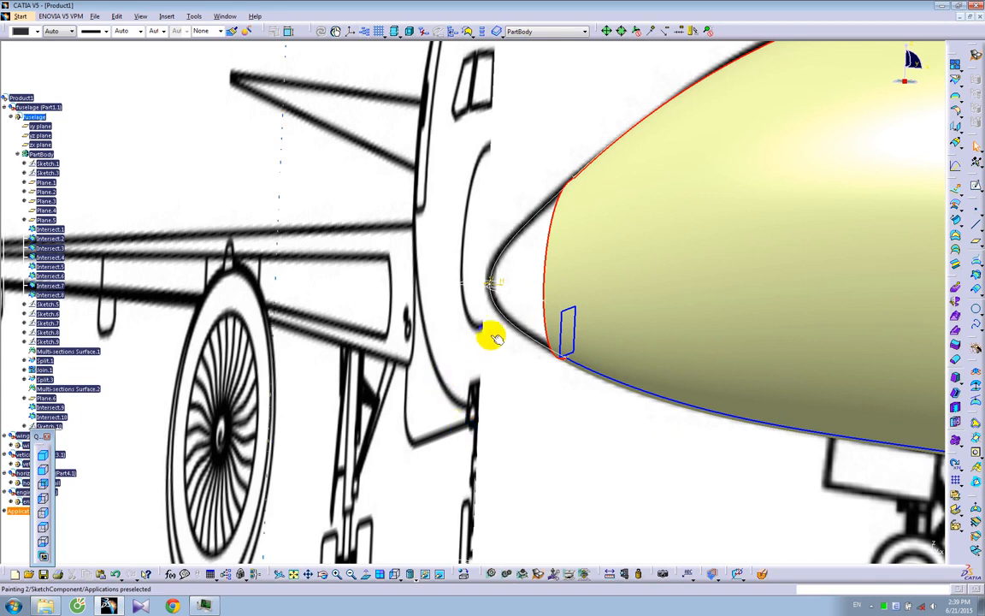
scroll(126, 335, down, 1)
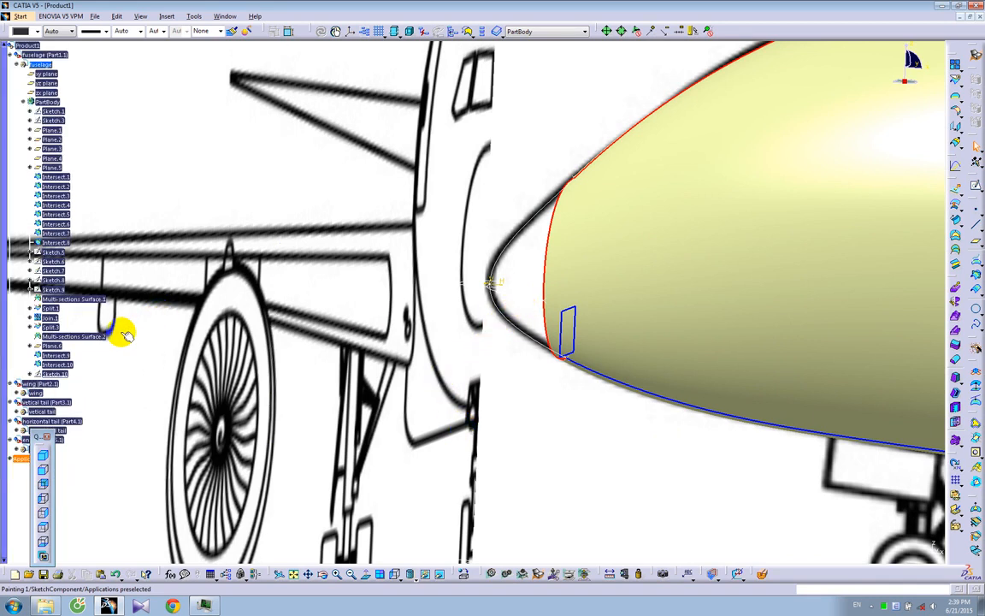
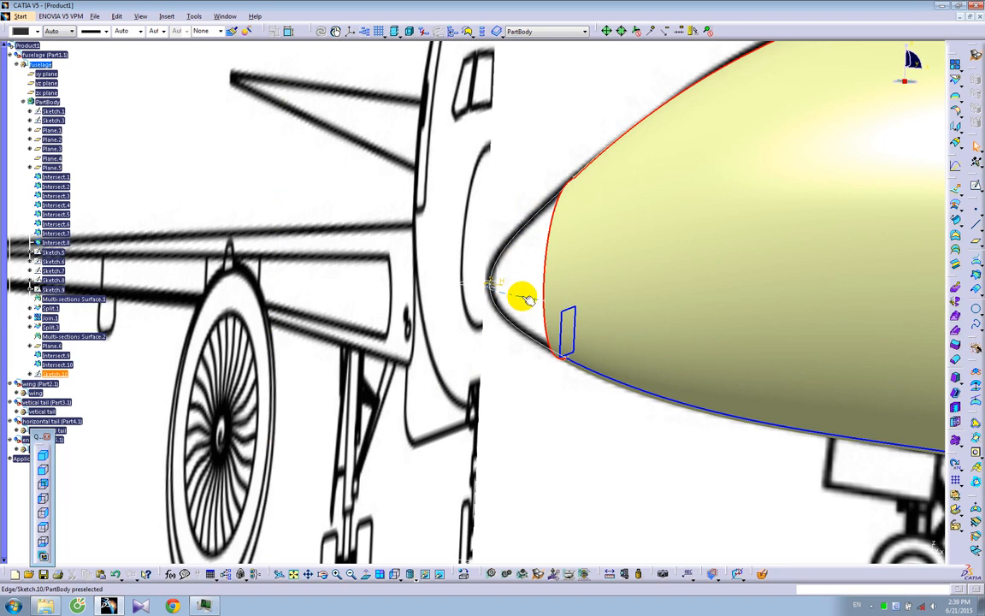
- Try a multi-sections surface from Split.4 to Sketch.5, guided by Sketch.10 and without a tangent support, and inspect its preview
click(956, 251)
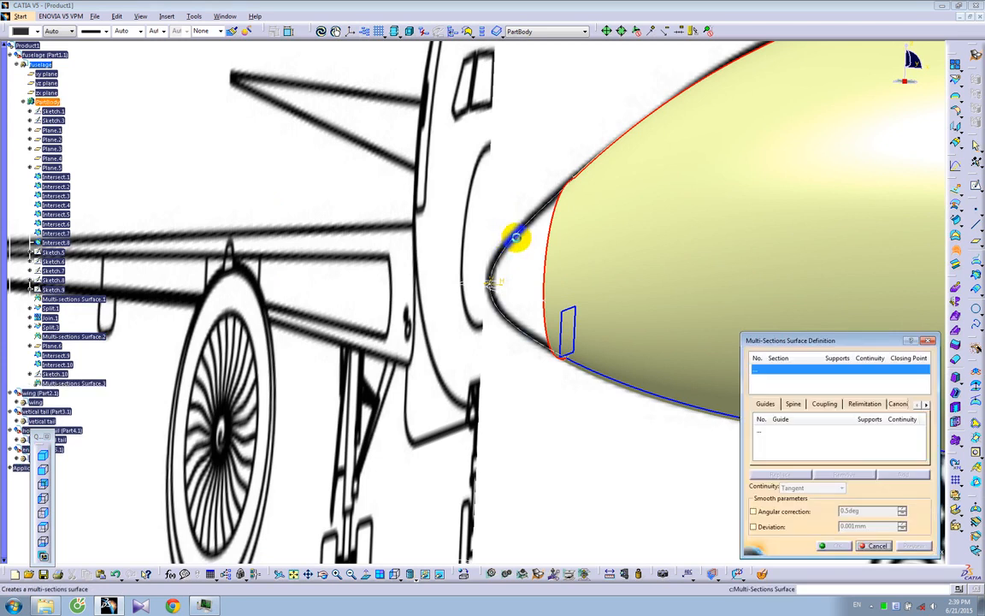
click(543, 242)
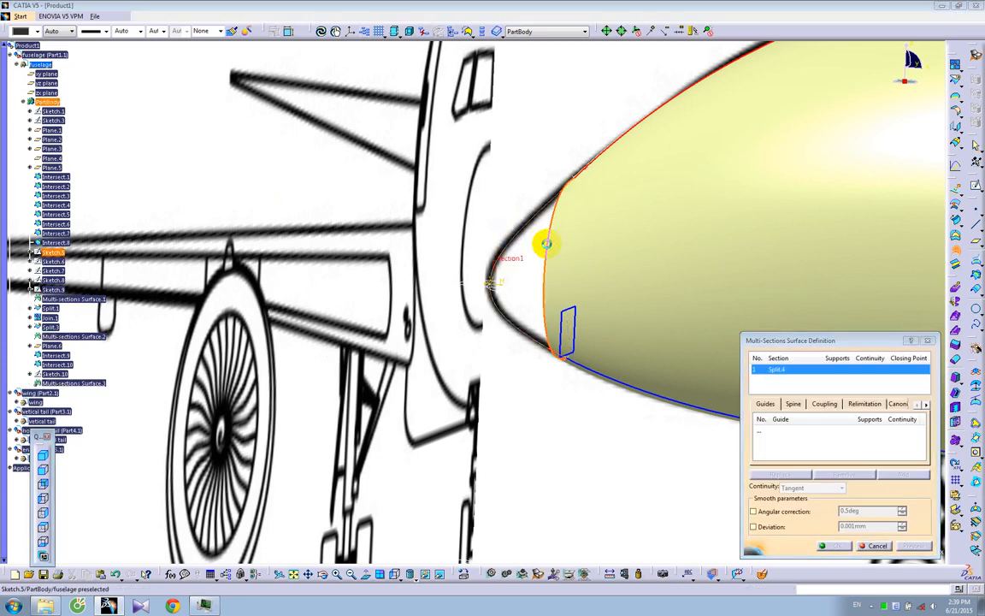
click(546, 250)
click(785, 431)
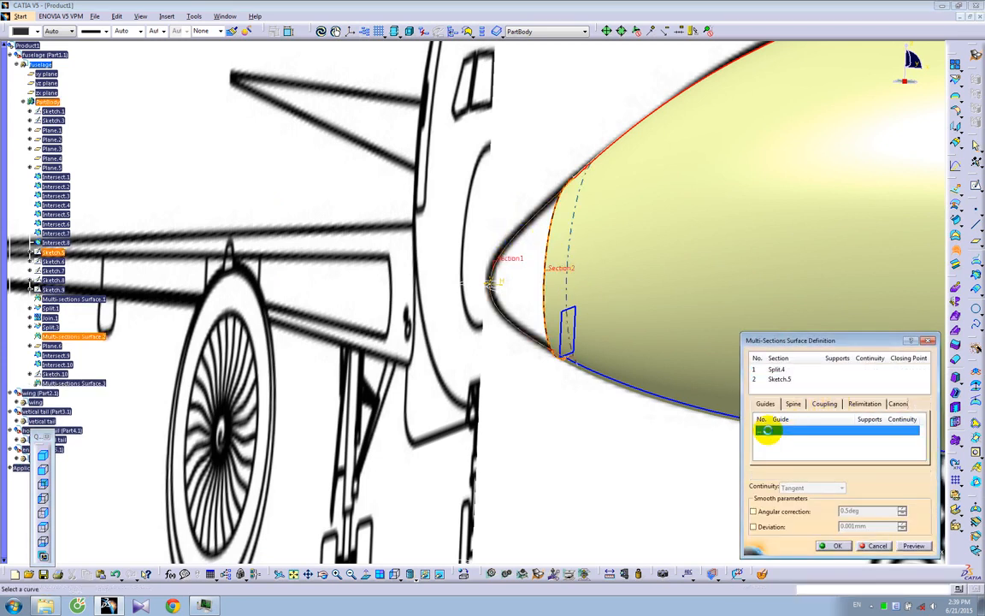
click(512, 293)
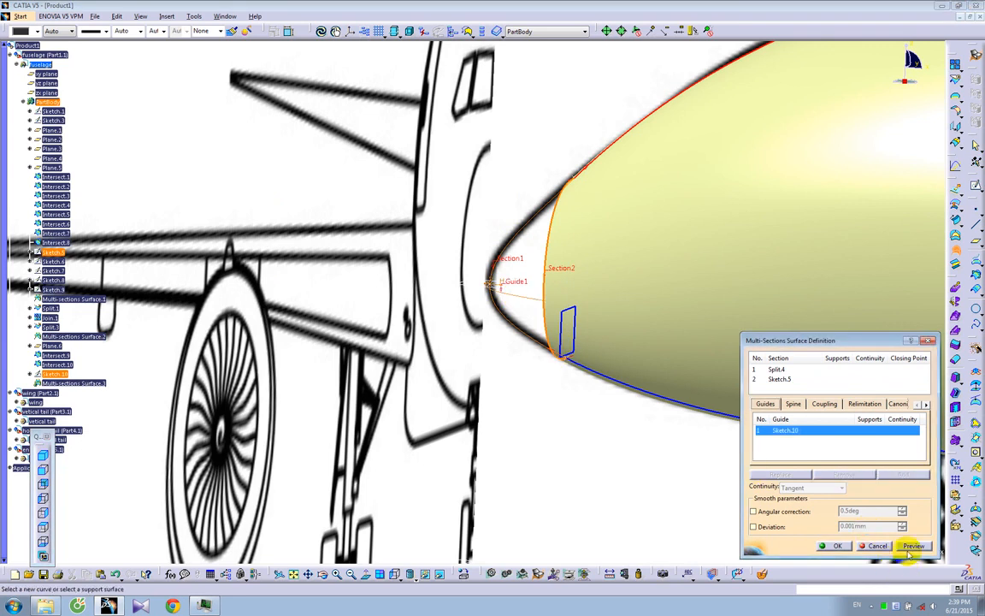
click(913, 545)
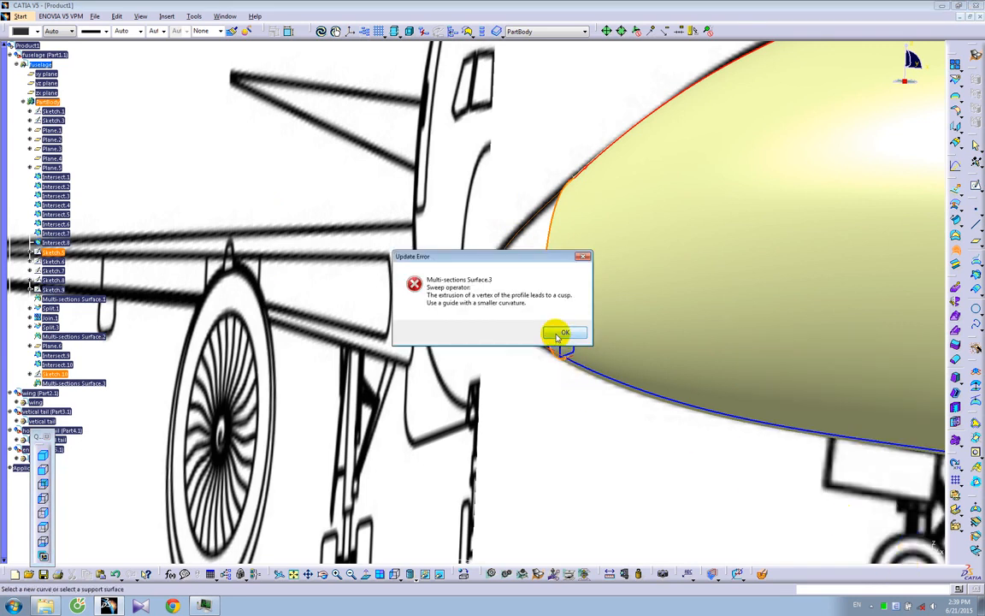
click(560, 334)
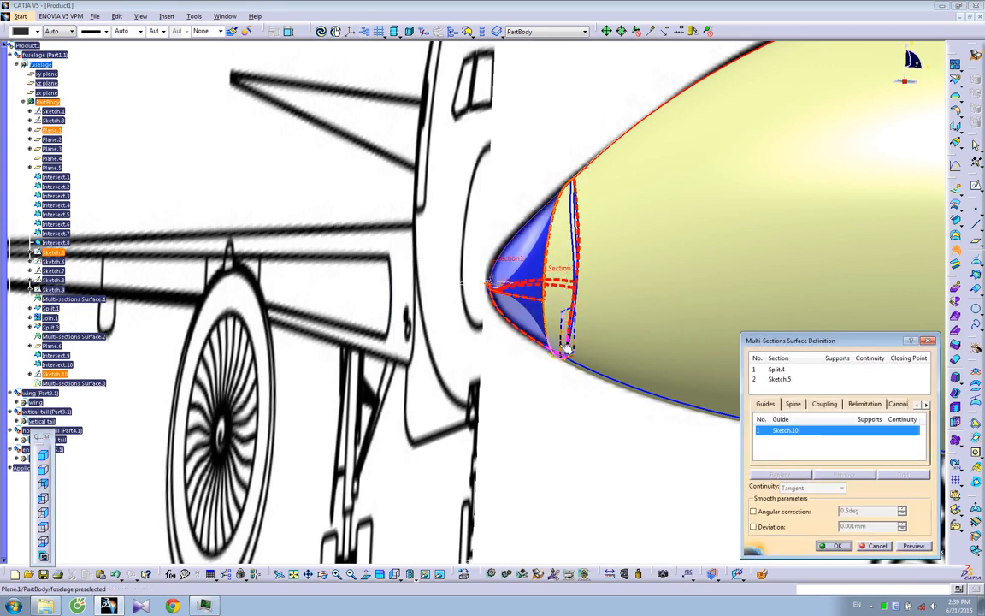
middle_drag(515, 358, 537, 325)
click(874, 545)
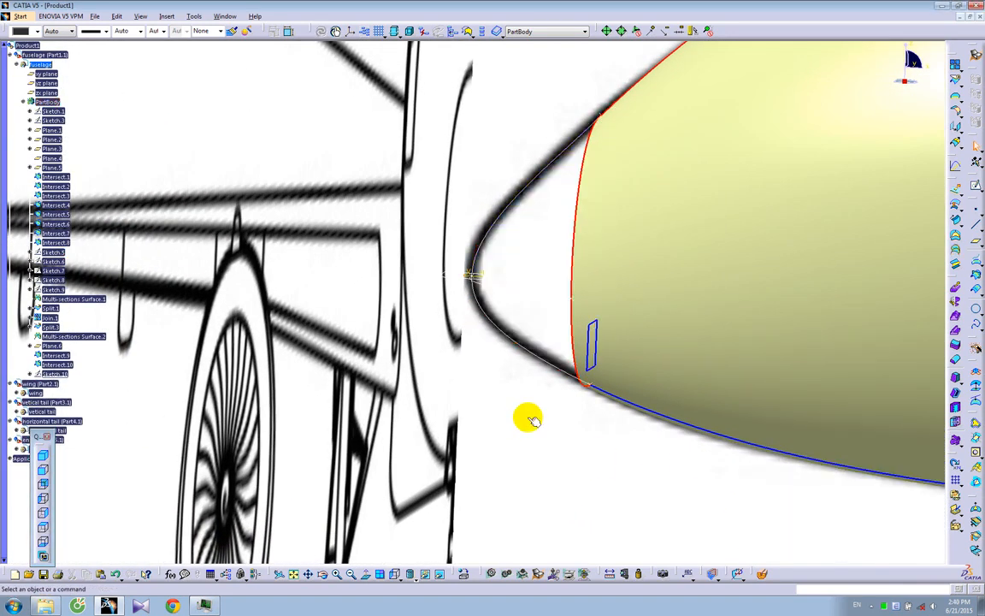
click(543, 293)
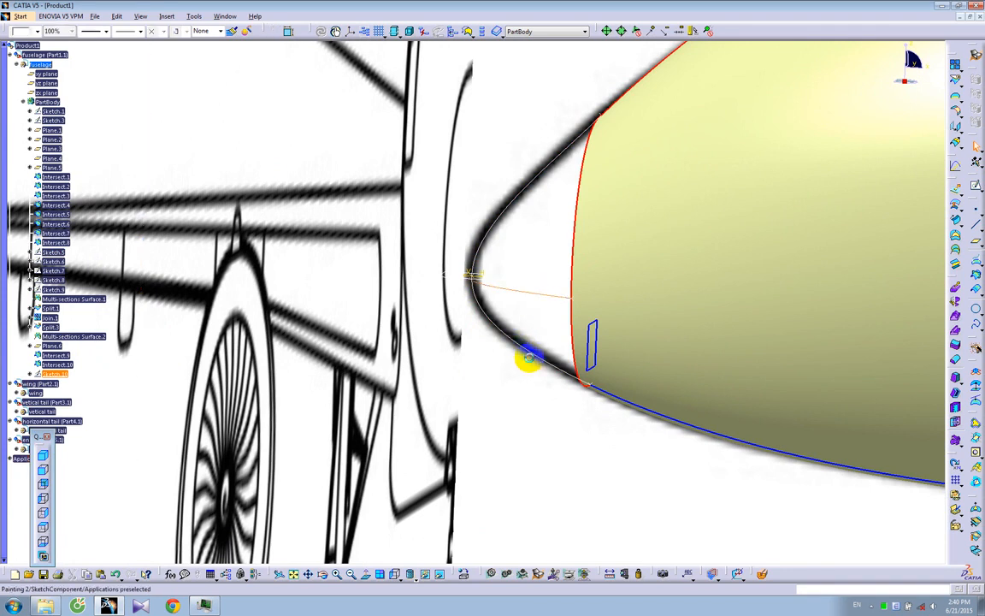
click(530, 357)
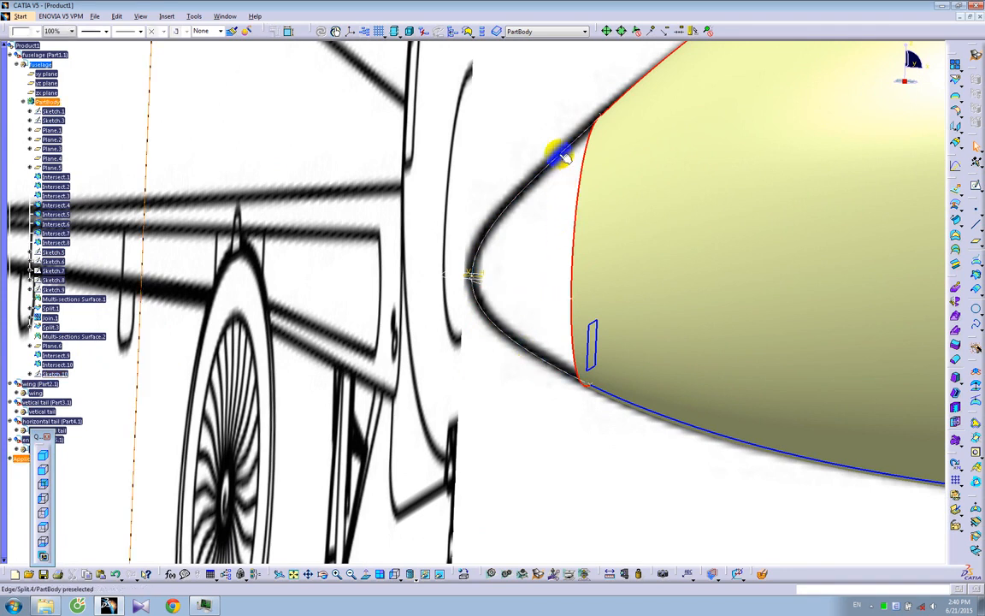
click(572, 395)
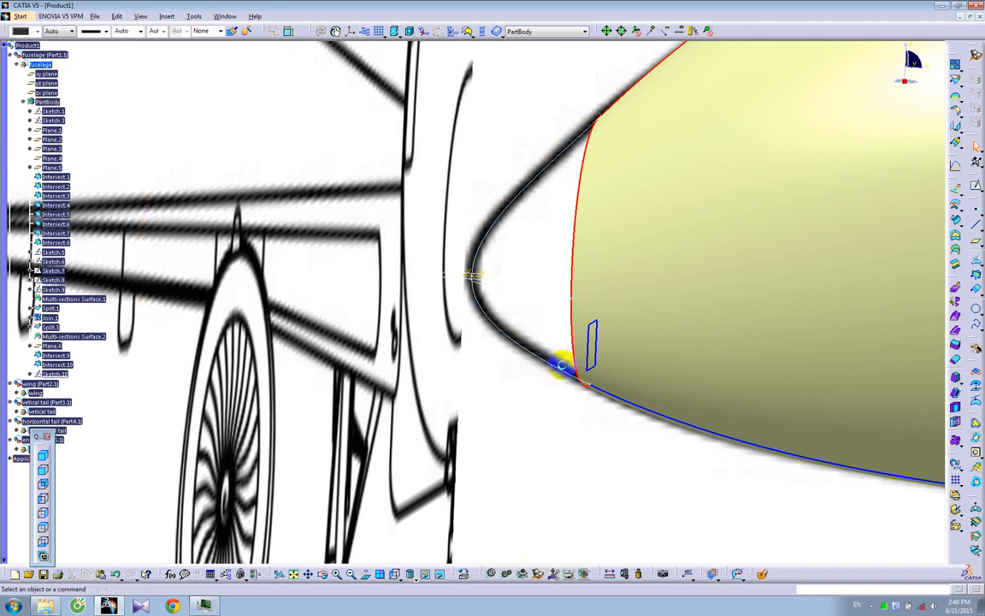
click(498, 356)
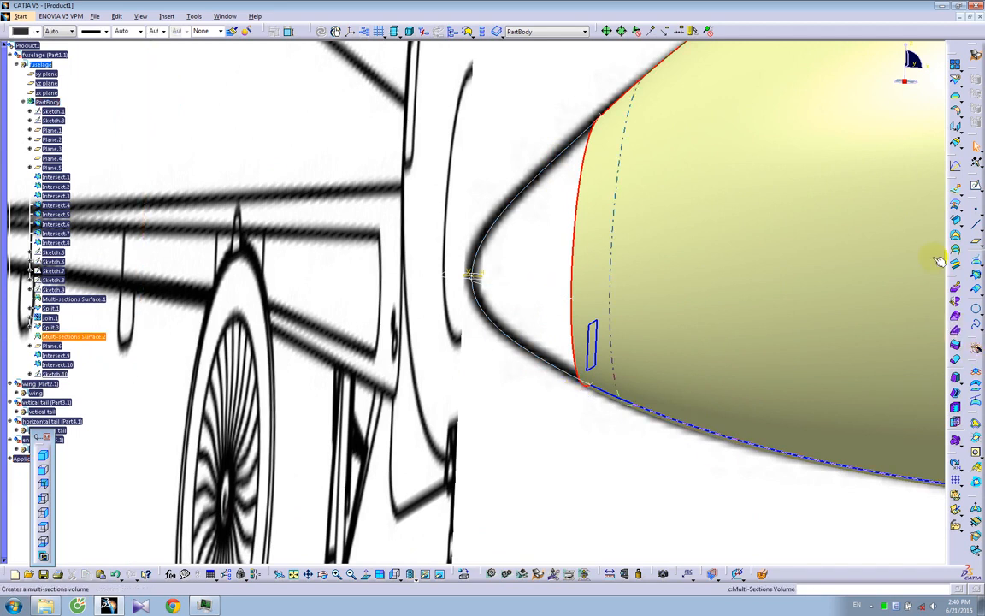
- Try a Fill surface bounded by Sketch.5, tangent to Multi-sections Surface.2, and Split.4, and inspect the preview from another angle
click(956, 241)
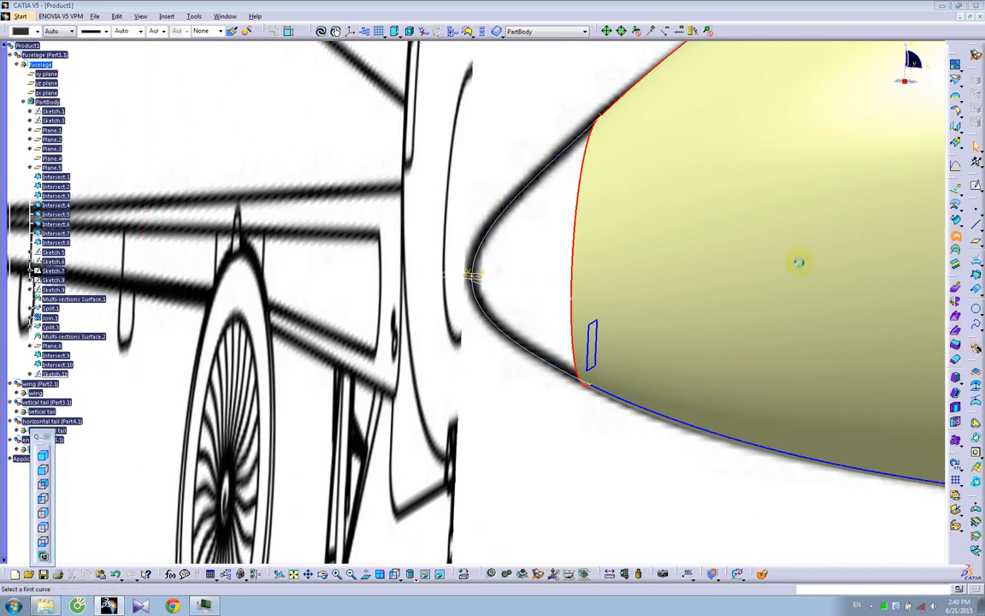
click(573, 235)
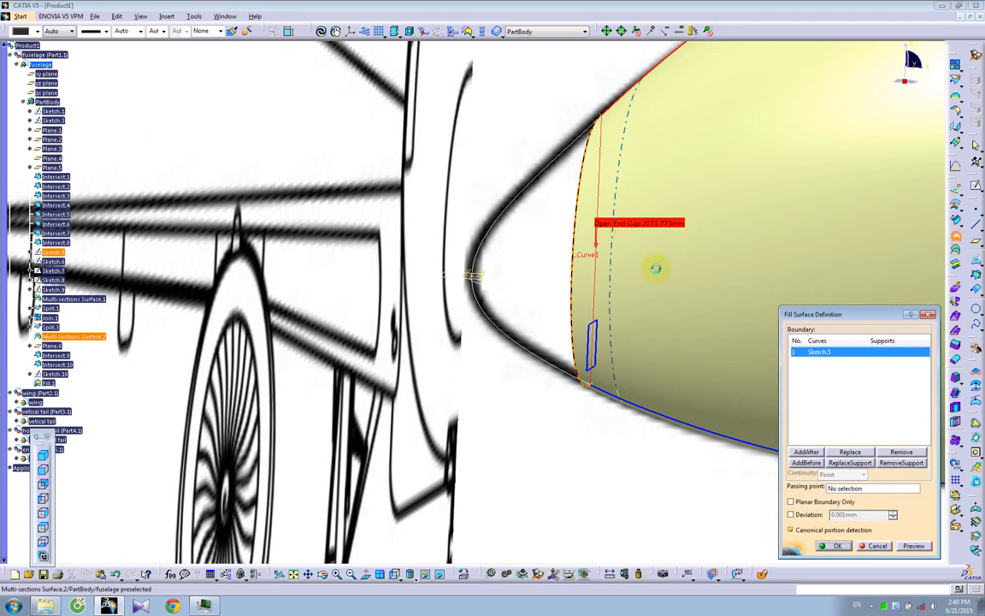
click(657, 270)
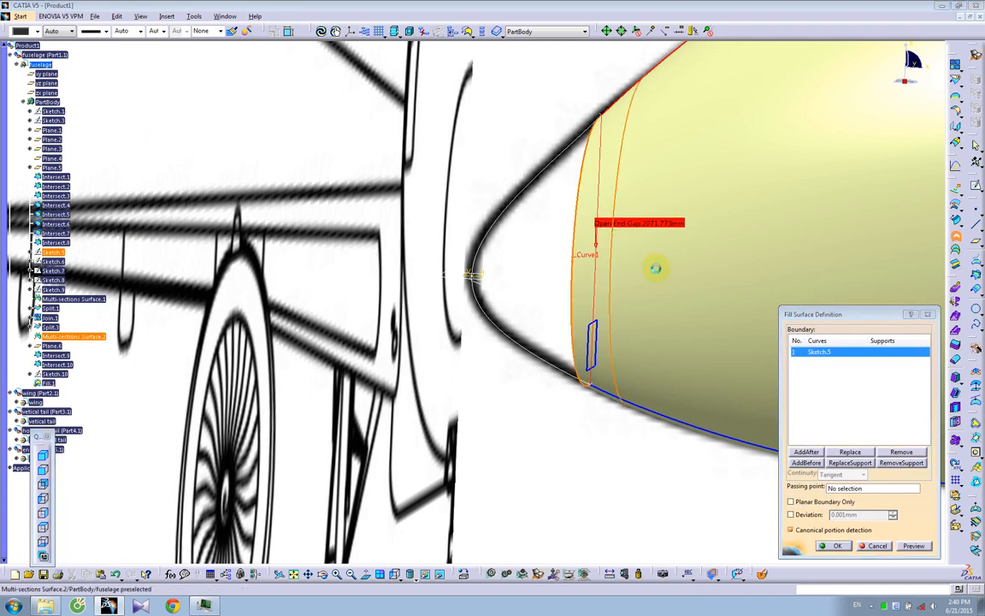
click(495, 223)
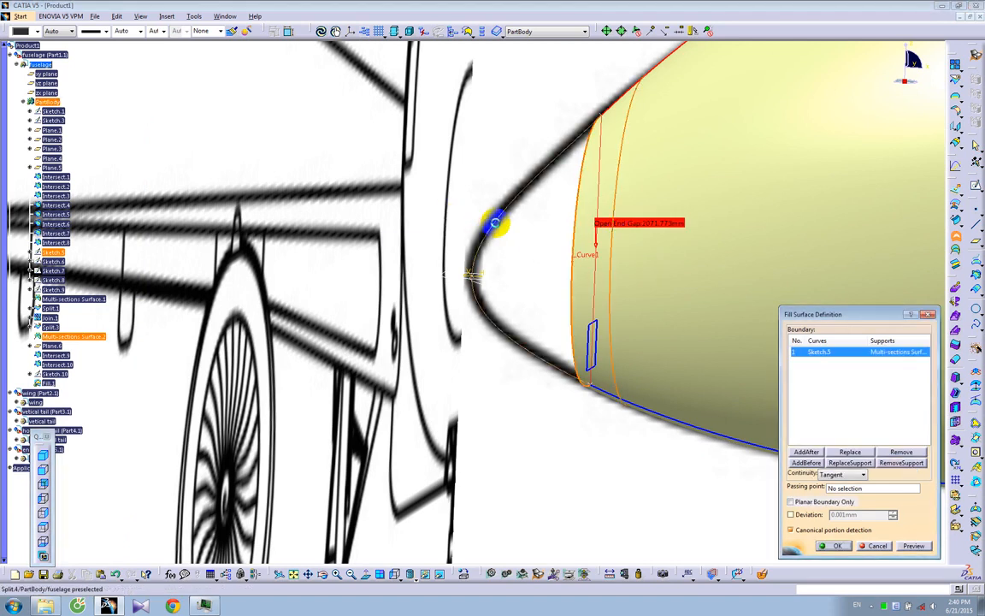
click(913, 544)
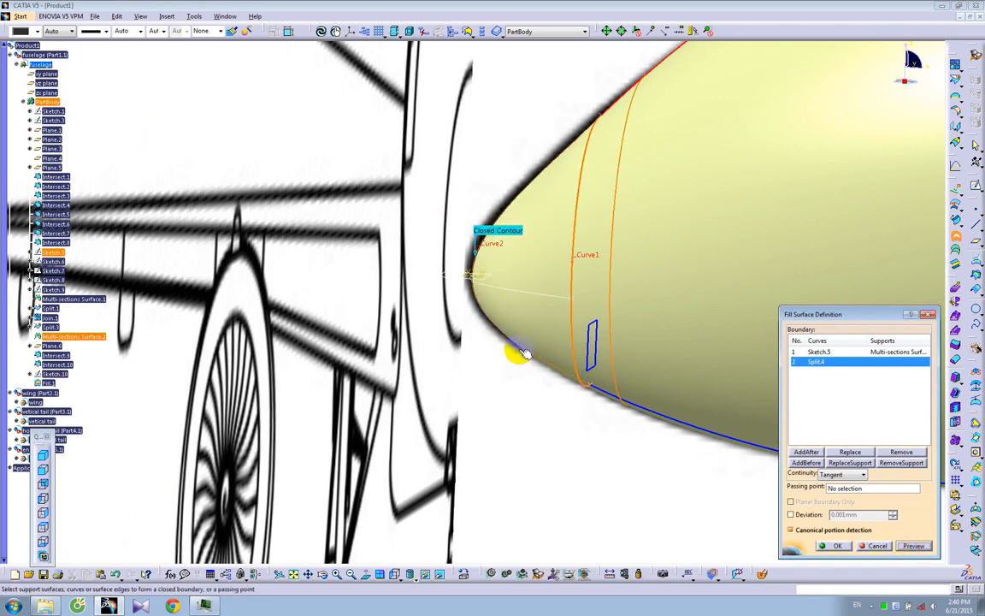
middle_drag(566, 352, 514, 266)
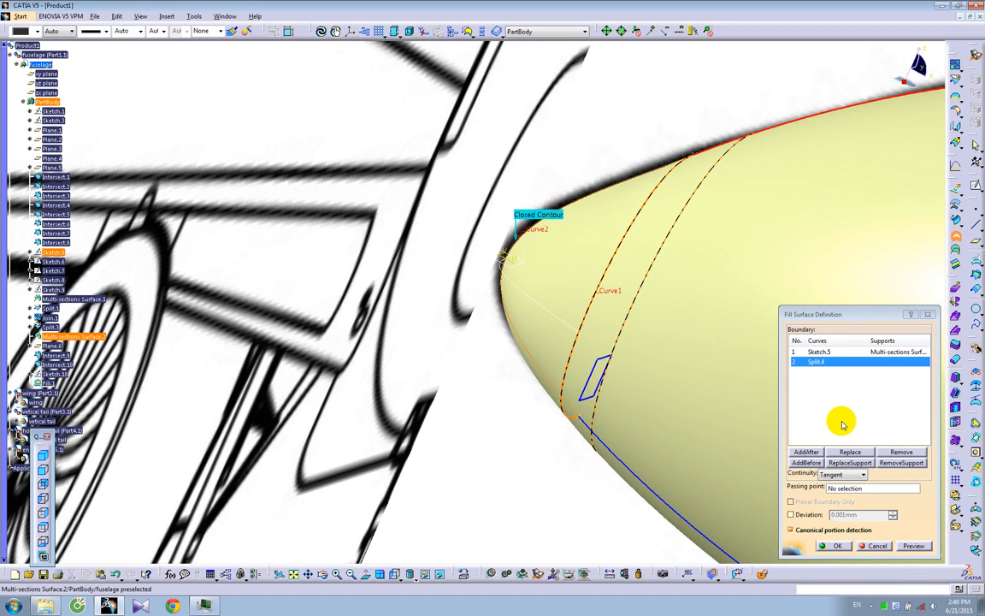
click(878, 546)
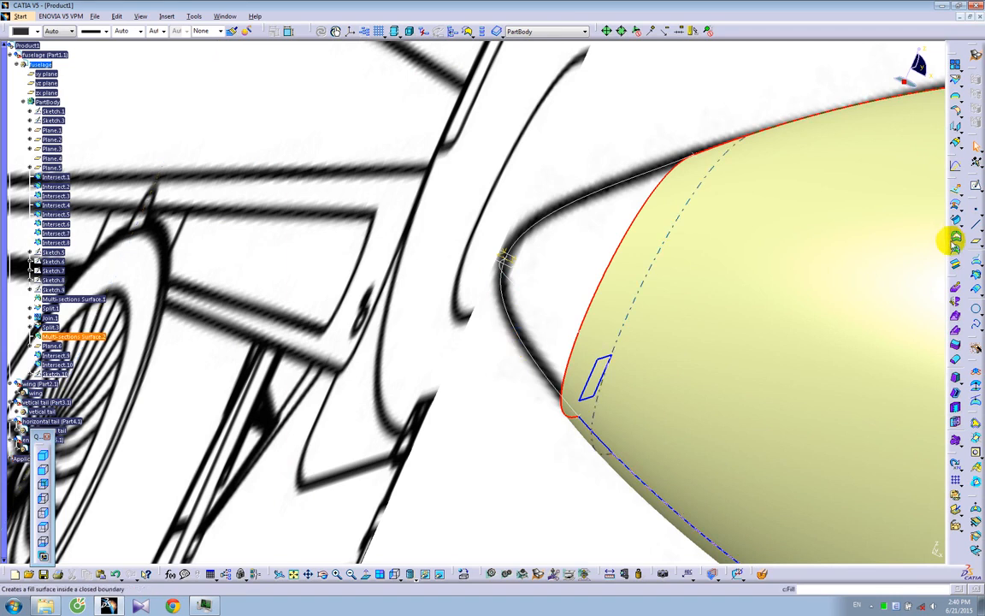
- Delete Plane.6, Intersect.9, Intersect.10 and Sketch.10 from the fuselage's PartBody
click(954, 249)
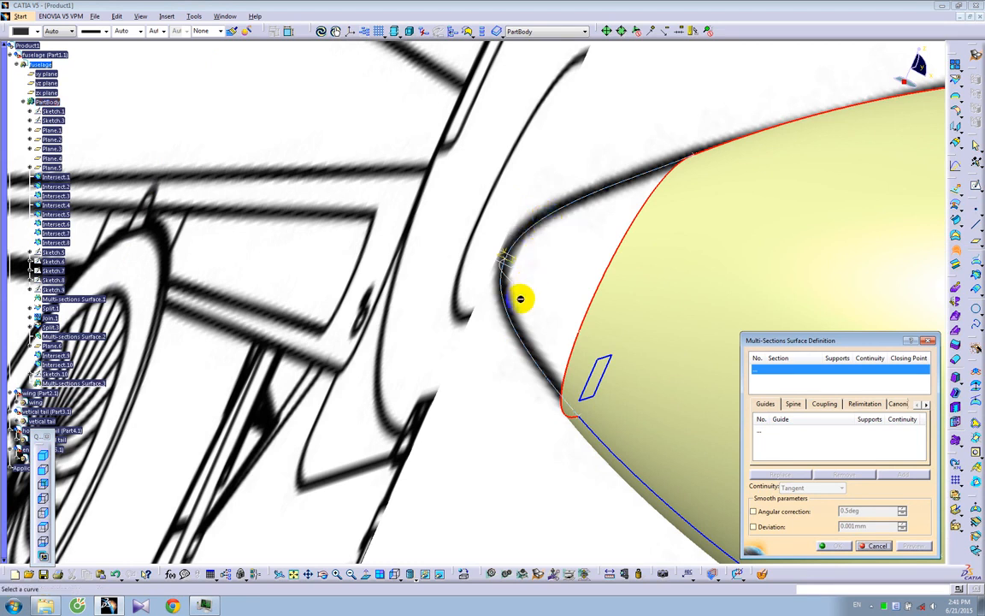
click(878, 546)
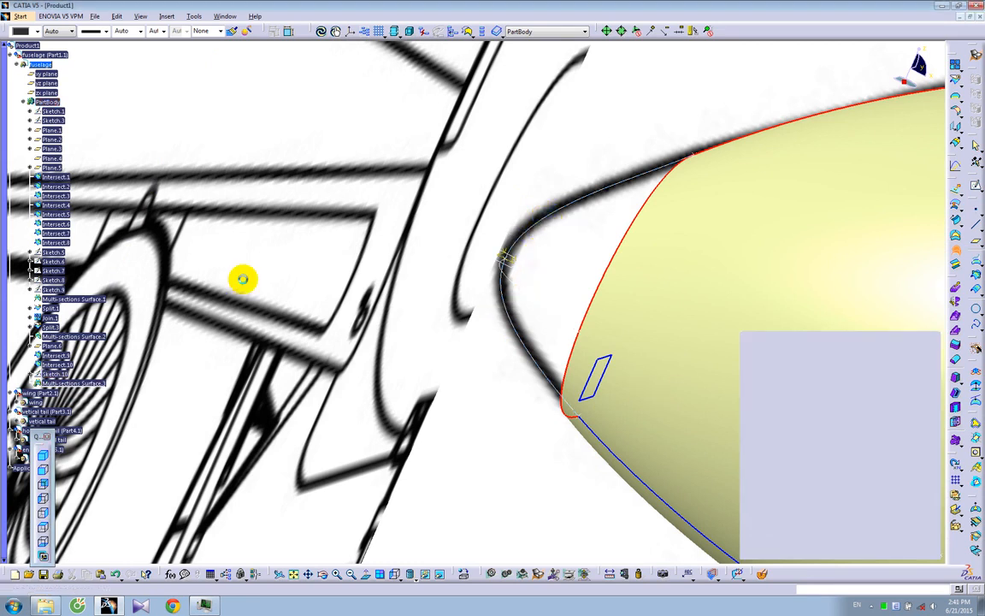
click(65, 374)
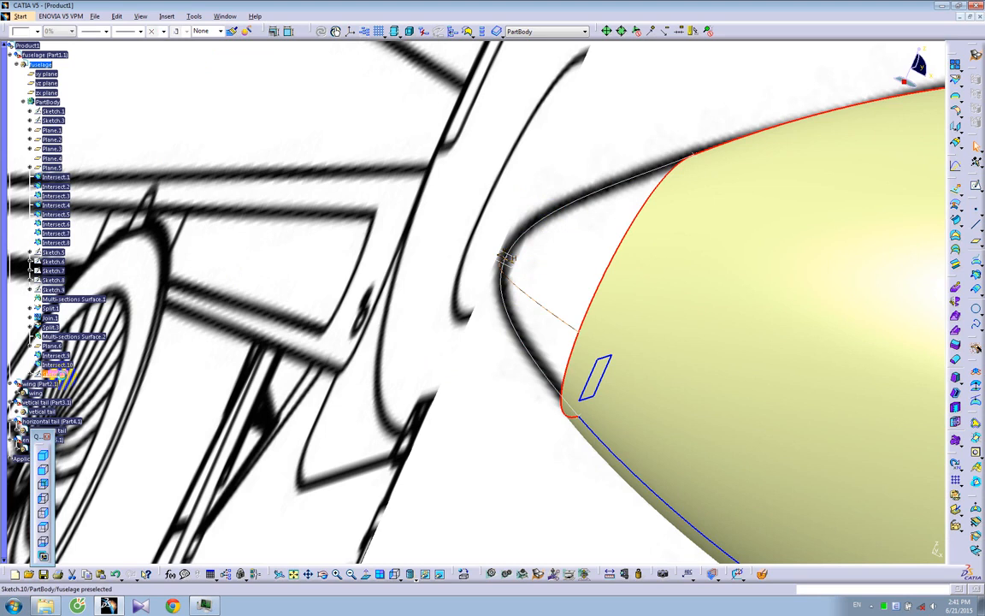
shift+click(51, 345)
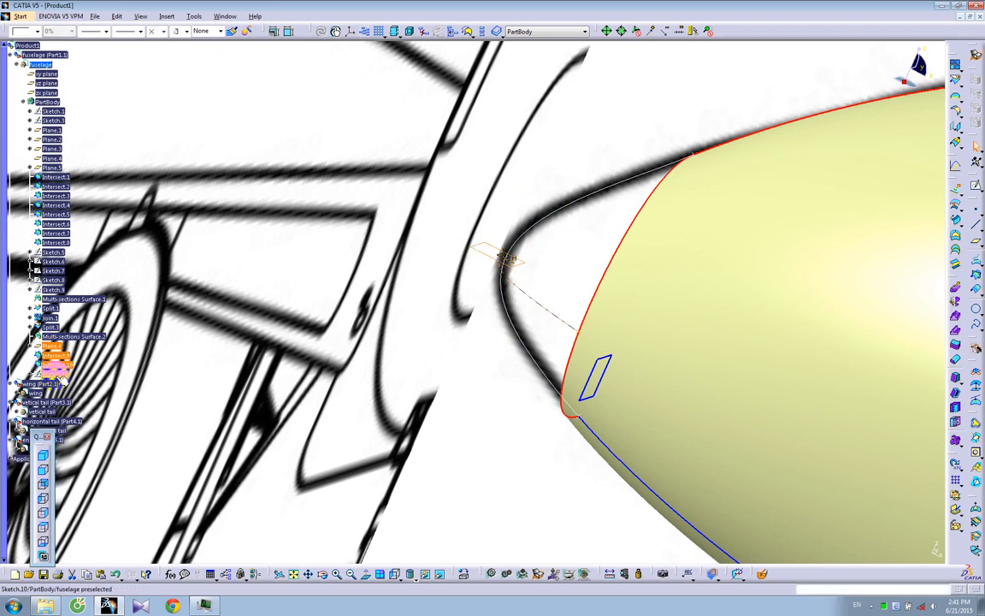
right_click(53, 365)
click(73, 520)
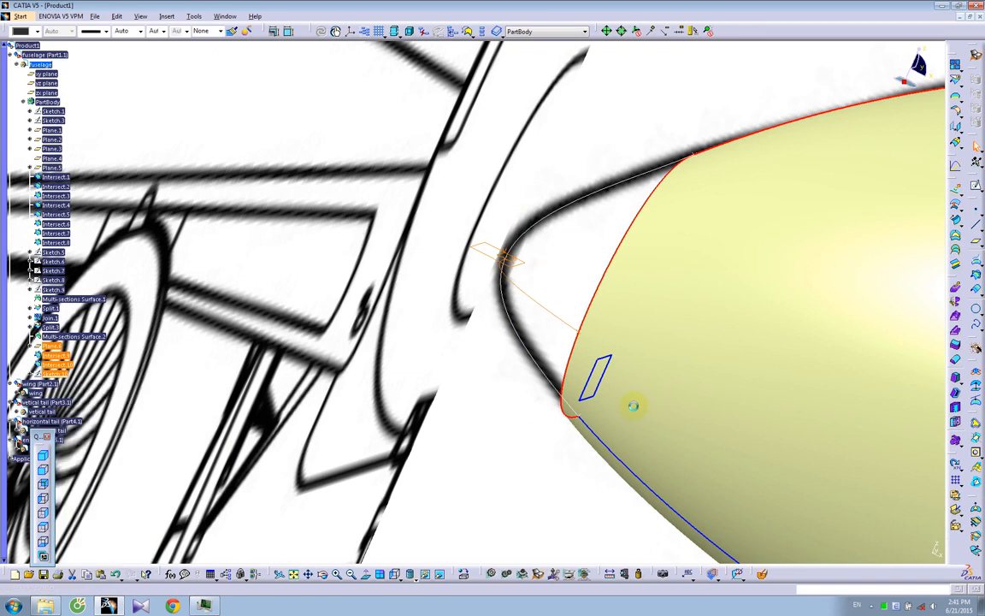
- Close the nose tip with a Fill surface bounded by Sketch.5, tangent to Multi-sections Surface.2, and Split.4
click(956, 237)
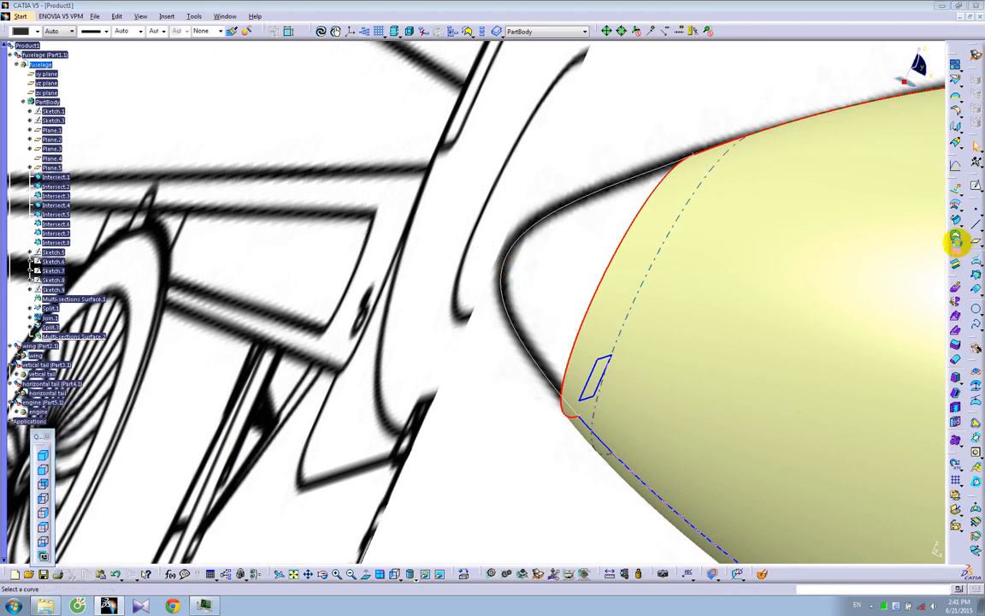
click(956, 236)
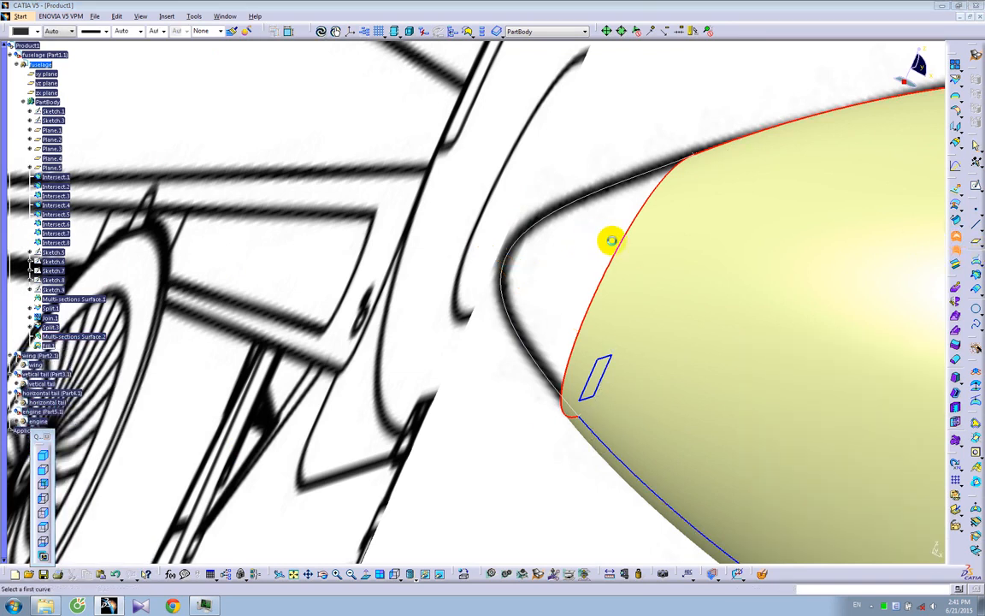
click(614, 256)
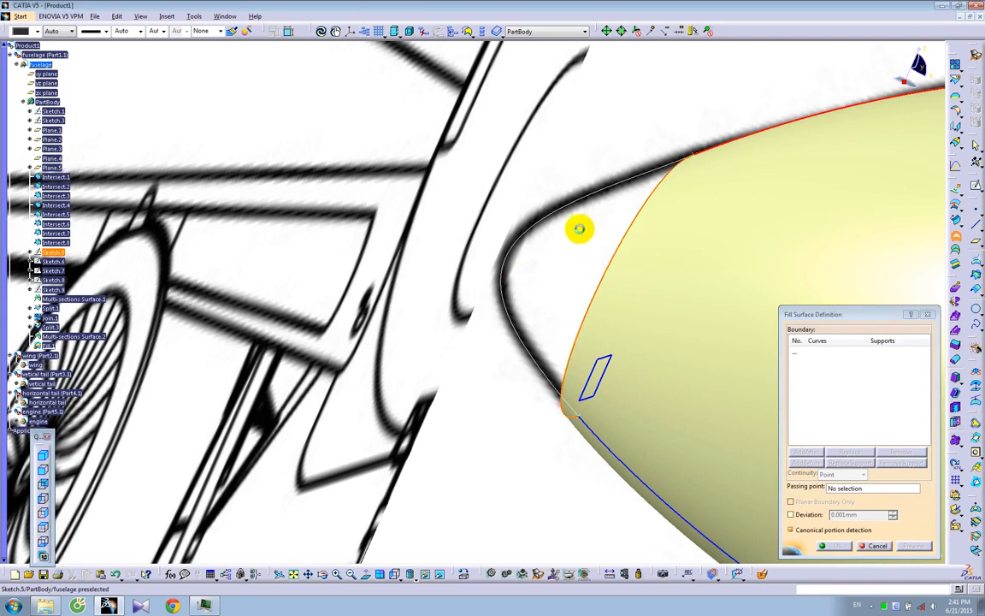
click(741, 246)
click(567, 213)
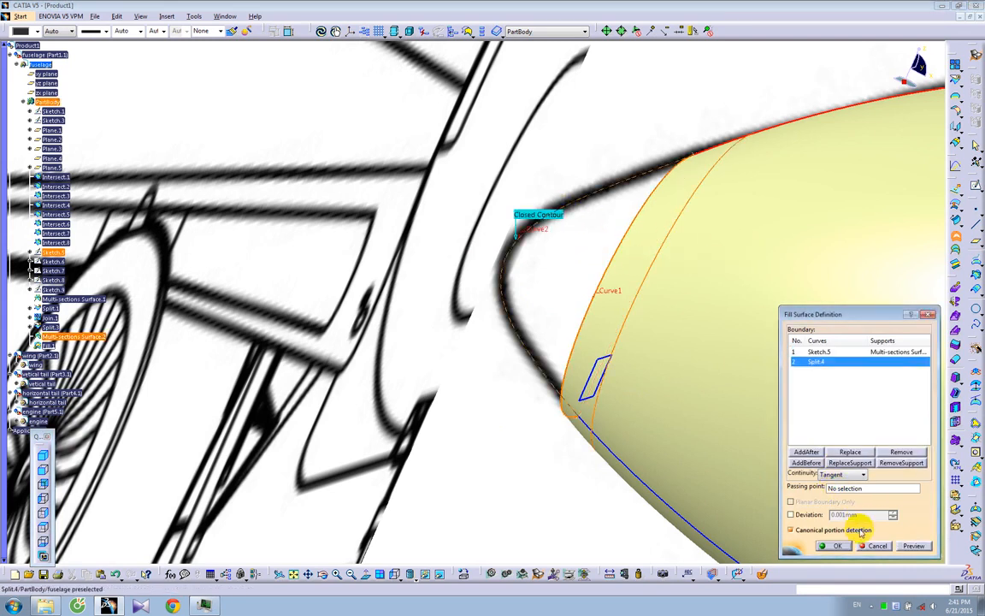
click(836, 546)
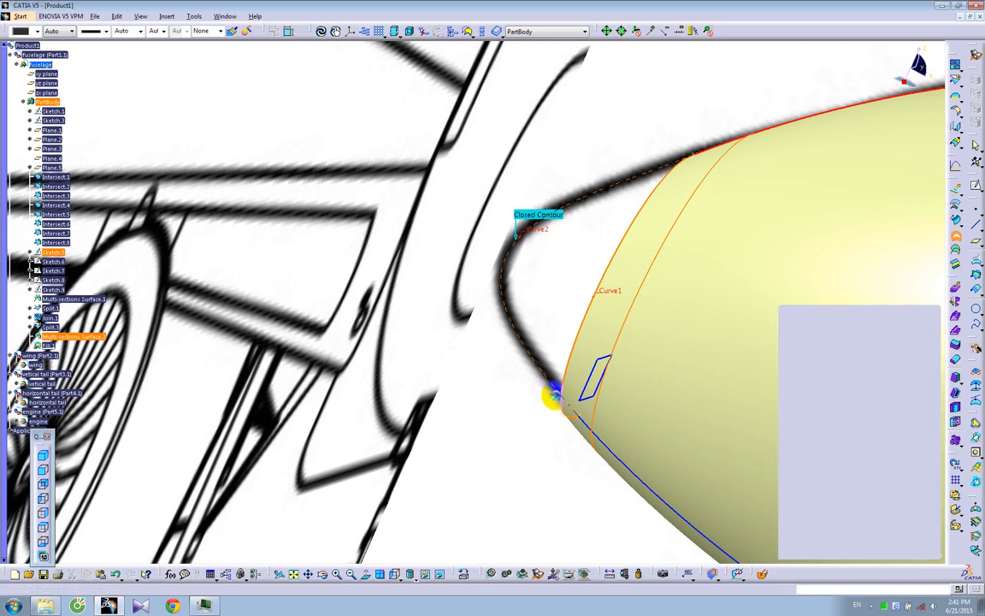
- Hide the blueprint image plane that crosses the fuselage, keeping the side-view blueprint visible
middle_drag(454, 342, 481, 467)
middle_drag(490, 345, 489, 399)
middle_drag(619, 343, 513, 282)
click(287, 233)
right_click(287, 233)
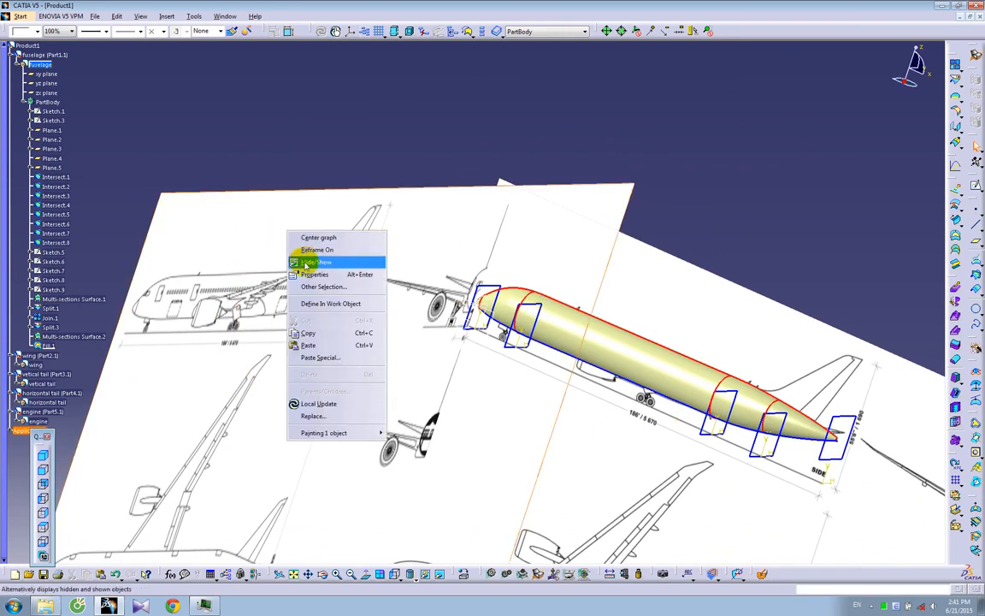
click(286, 264)
- Start a sketch on the zx plane and trace the foremost door's top edge and aft upper corner with a line and tangent arc
middle_drag(383, 310, 280, 312)
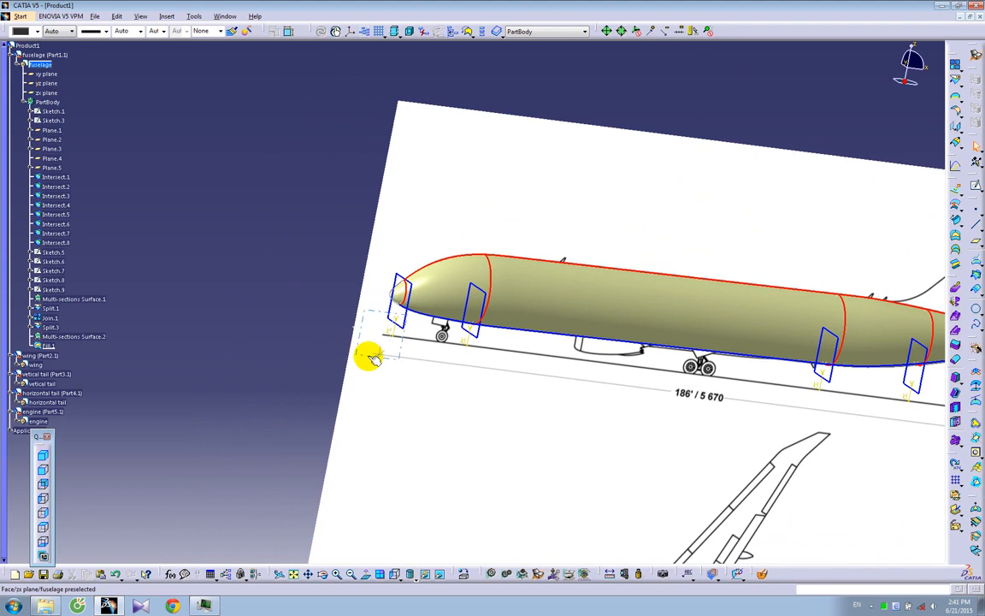
click(977, 187)
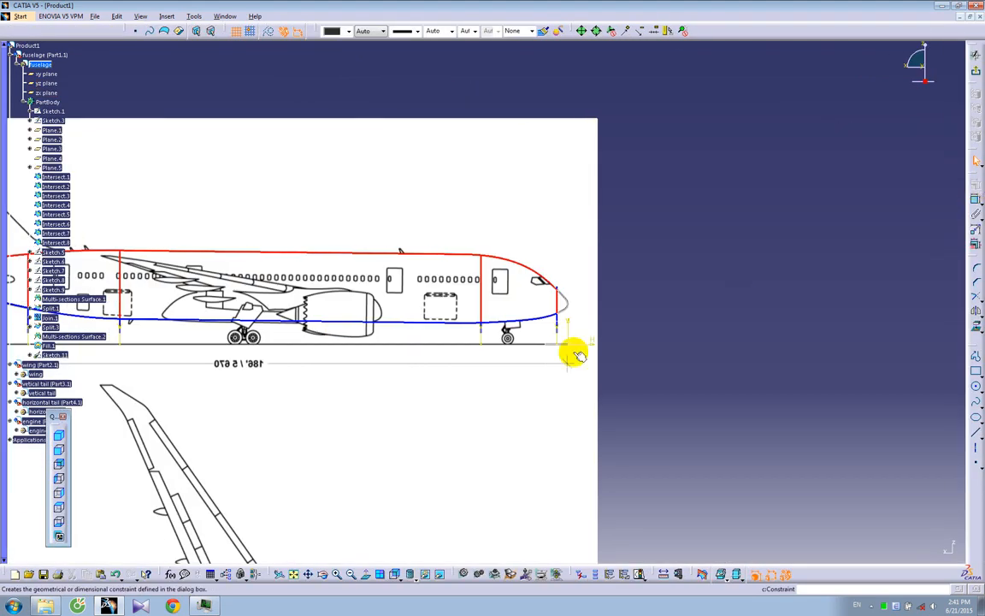
middle_drag(609, 377, 569, 290)
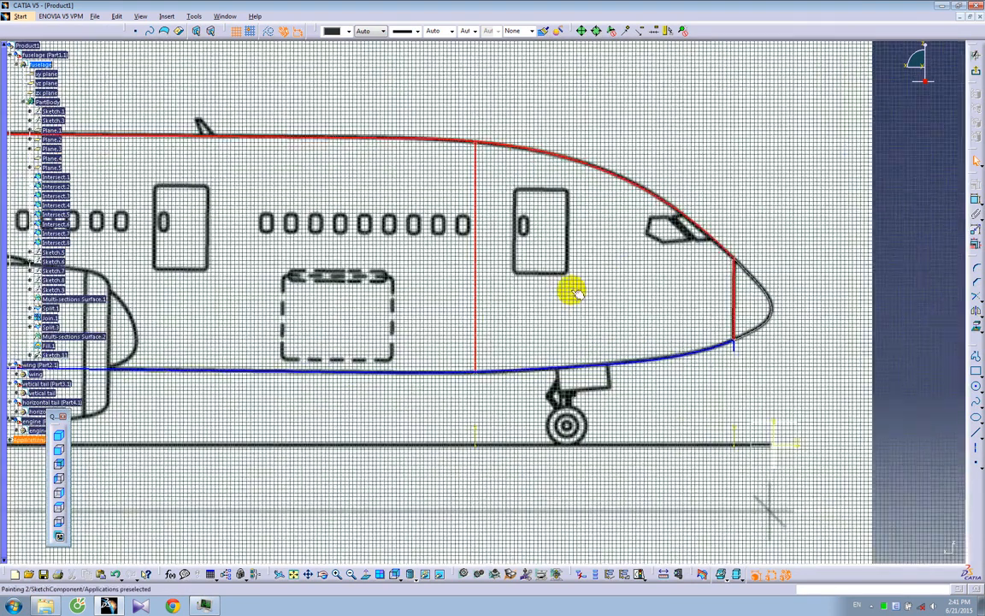
mouse_move(550, 350)
middle_down()
mouse_move(545, 369)
mouse_move(526, 288)
middle_up()
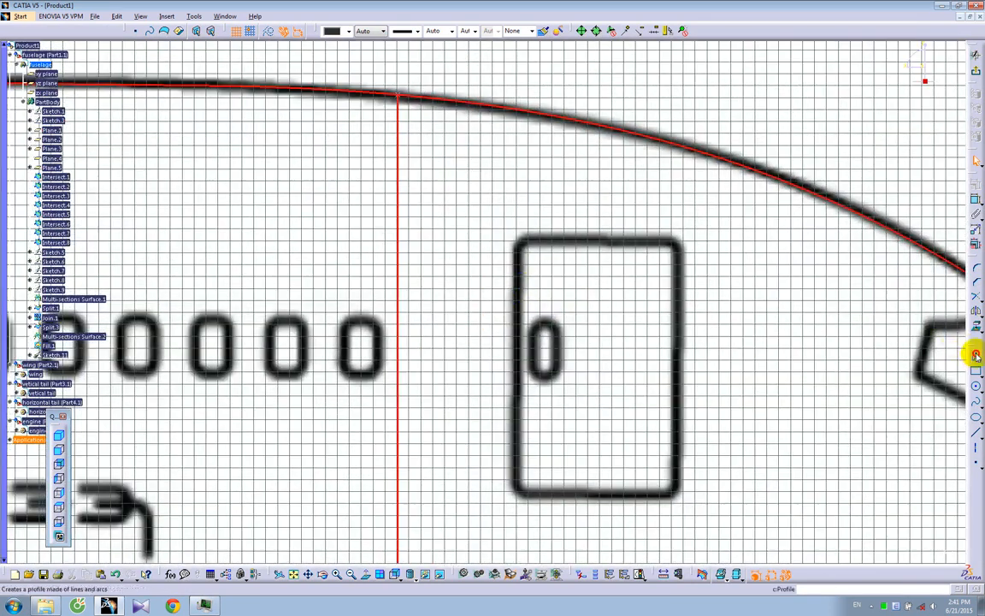
click(976, 355)
click(675, 243)
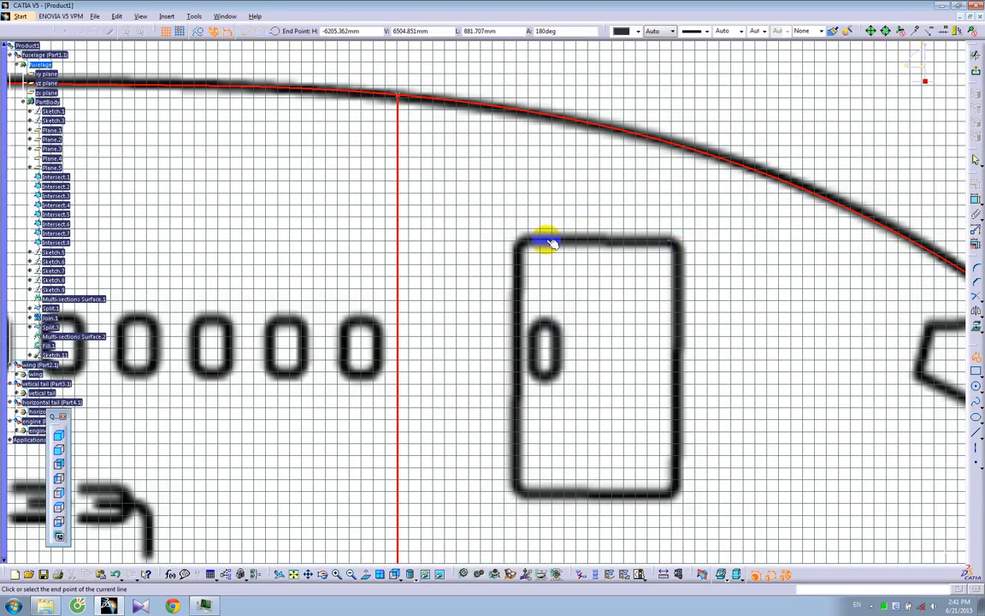
click(530, 242)
click(261, 31)
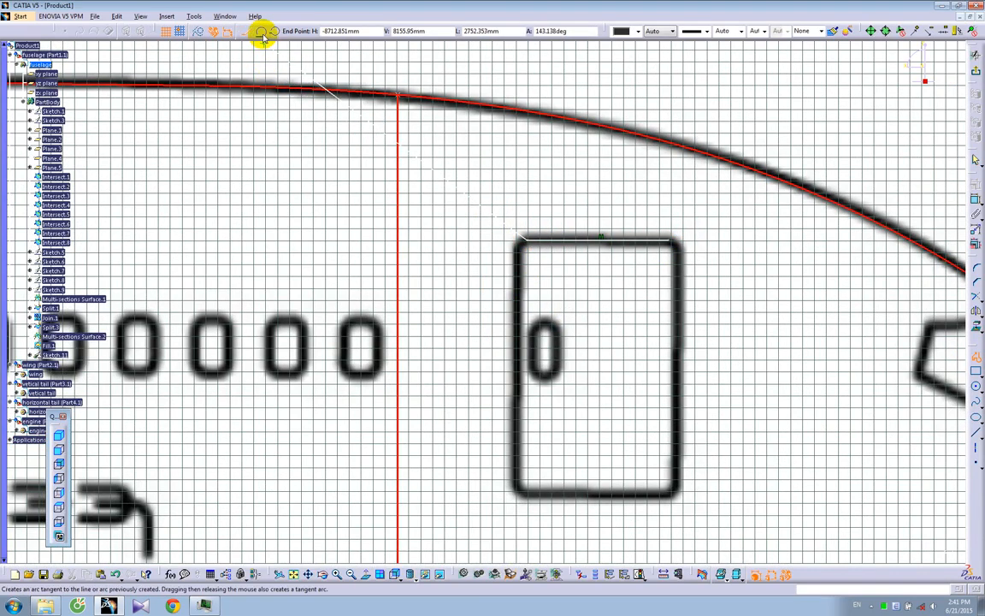
click(521, 249)
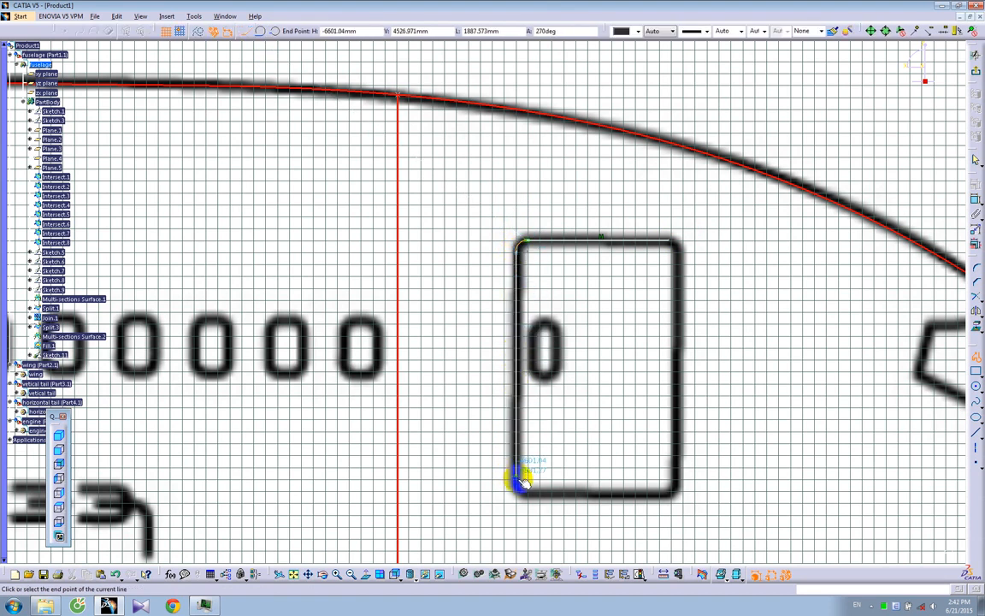
- Complete the foremost door's closed profile with straight sides about 1918 mm long, a bottom edge and tangent corner arcs of about 90 mm radius
click(517, 485)
click(263, 32)
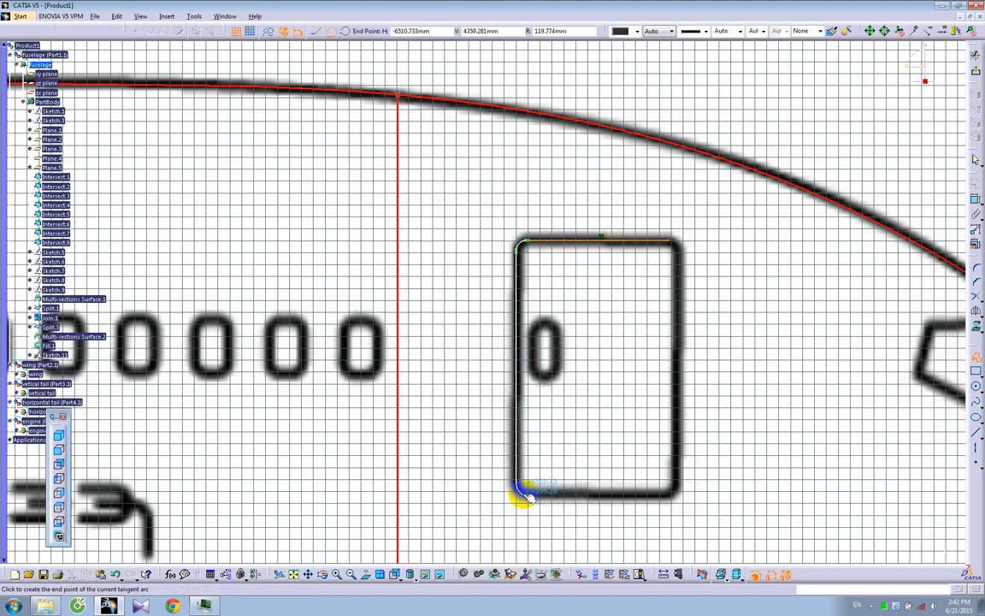
click(529, 497)
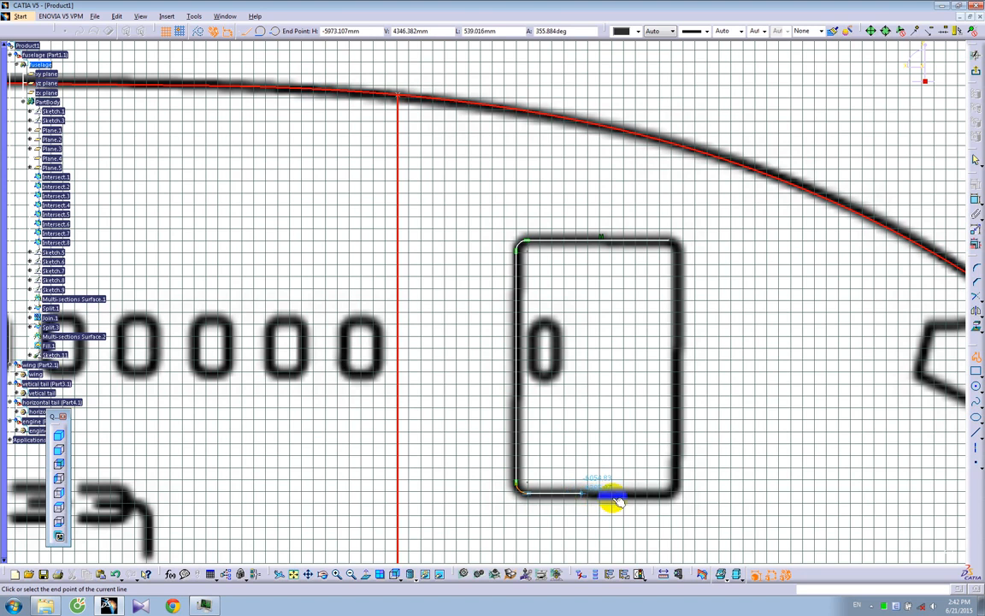
click(666, 494)
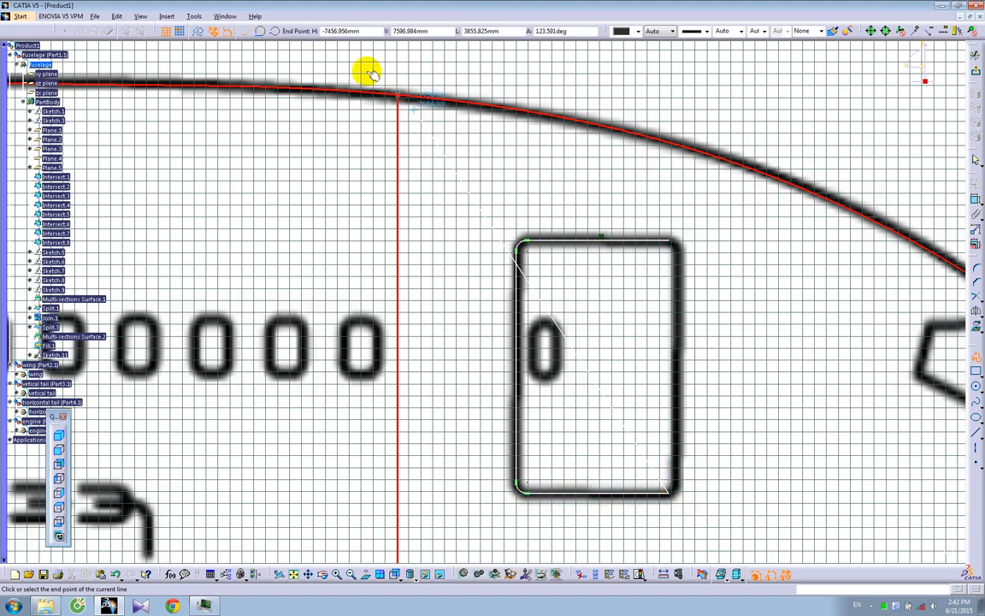
click(266, 34)
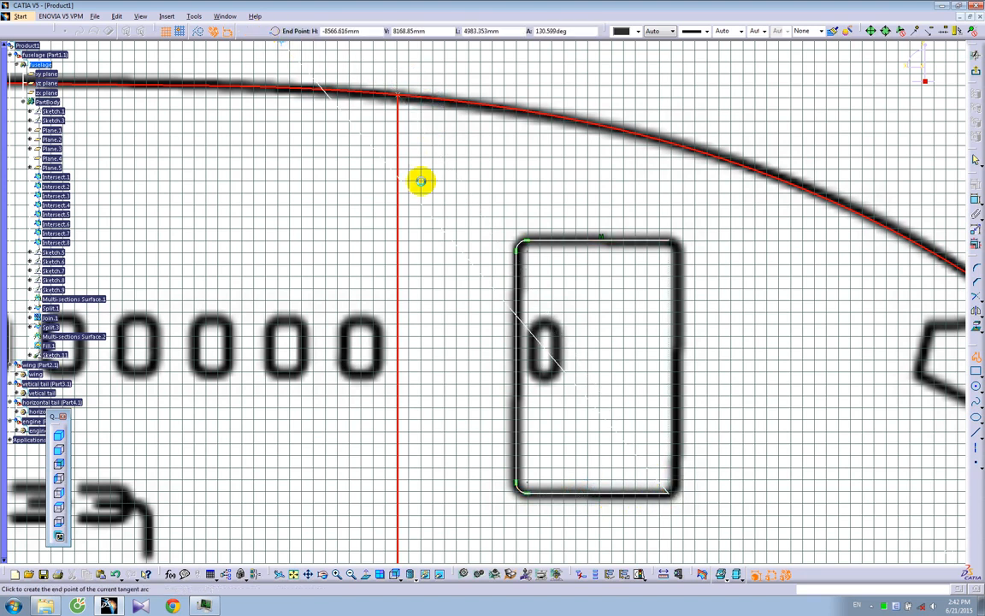
click(682, 484)
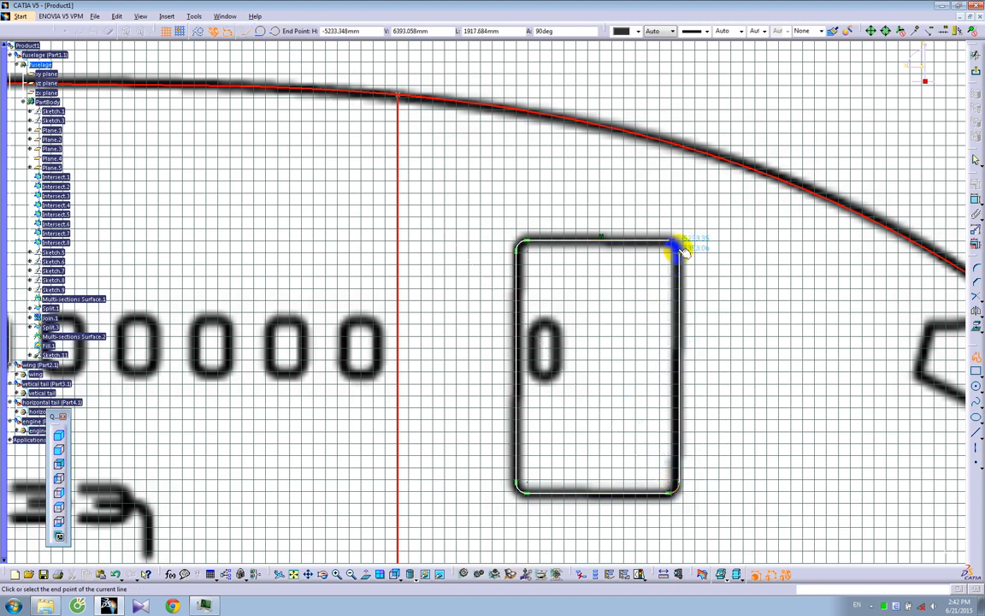
click(676, 250)
click(265, 32)
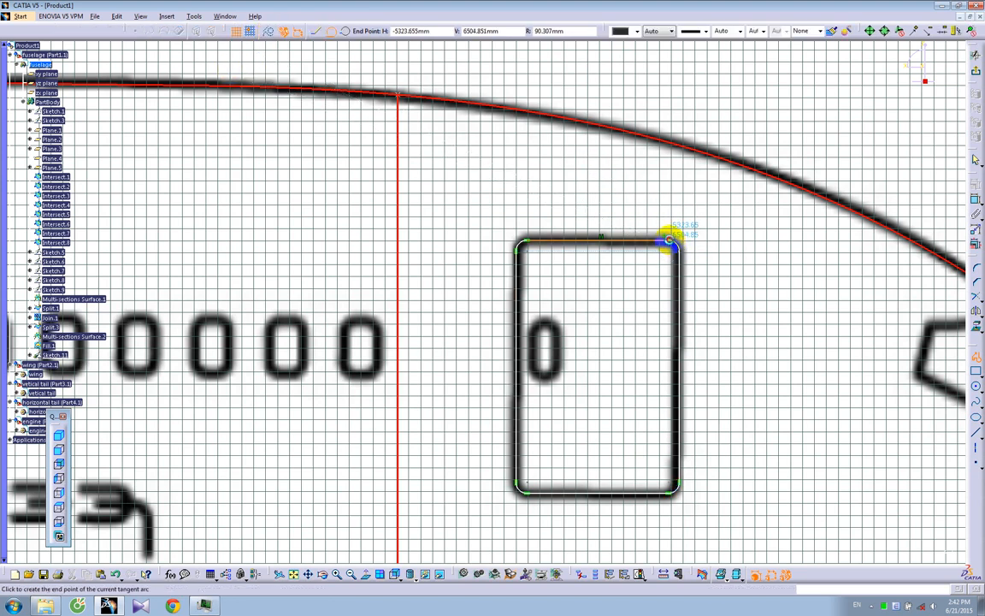
click(670, 241)
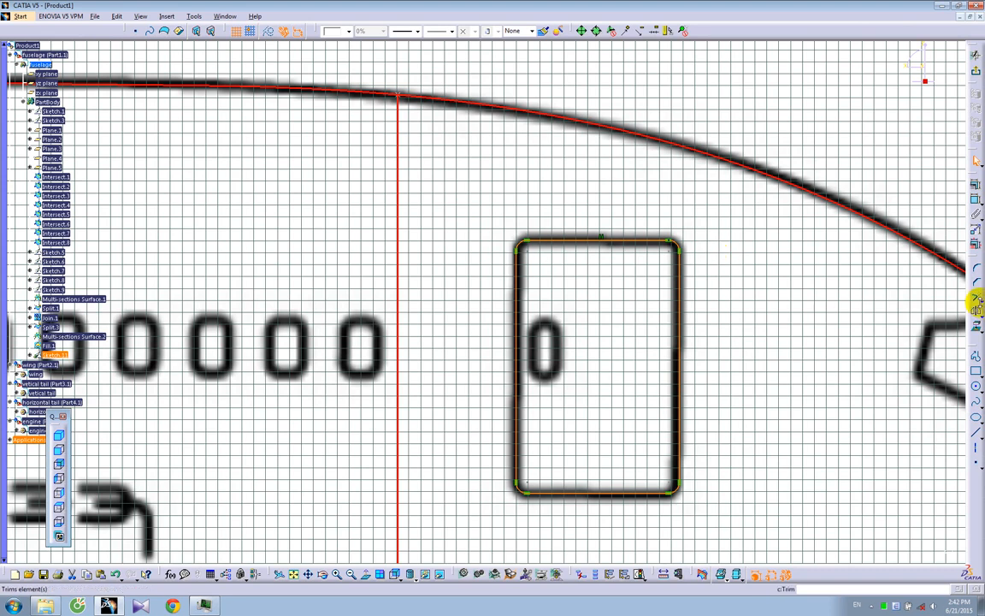
- Translate one duplicate of the door profile about 9153 mm aft onto the second door in the blueprint
click(976, 299)
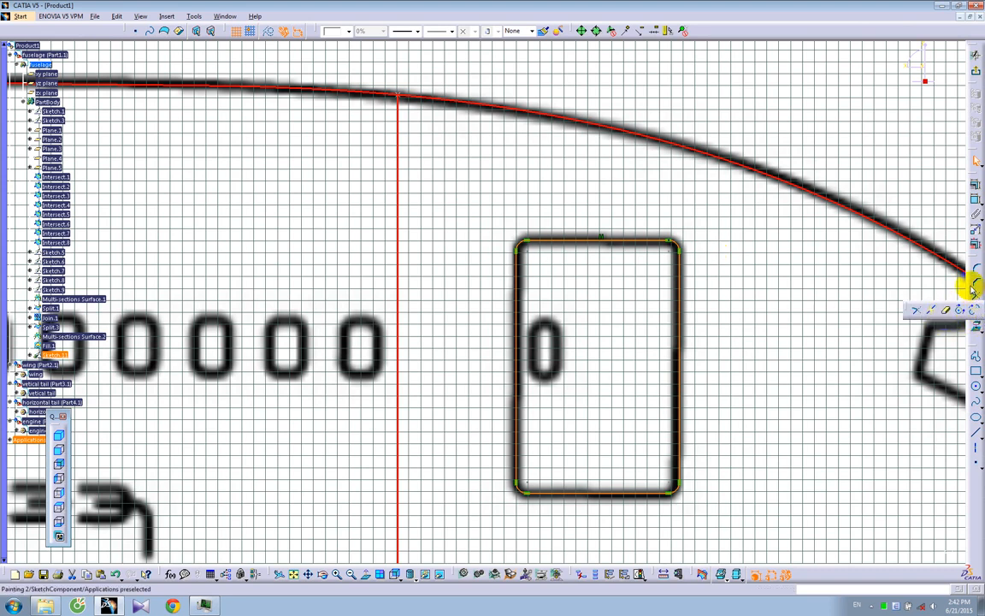
click(977, 305)
click(976, 312)
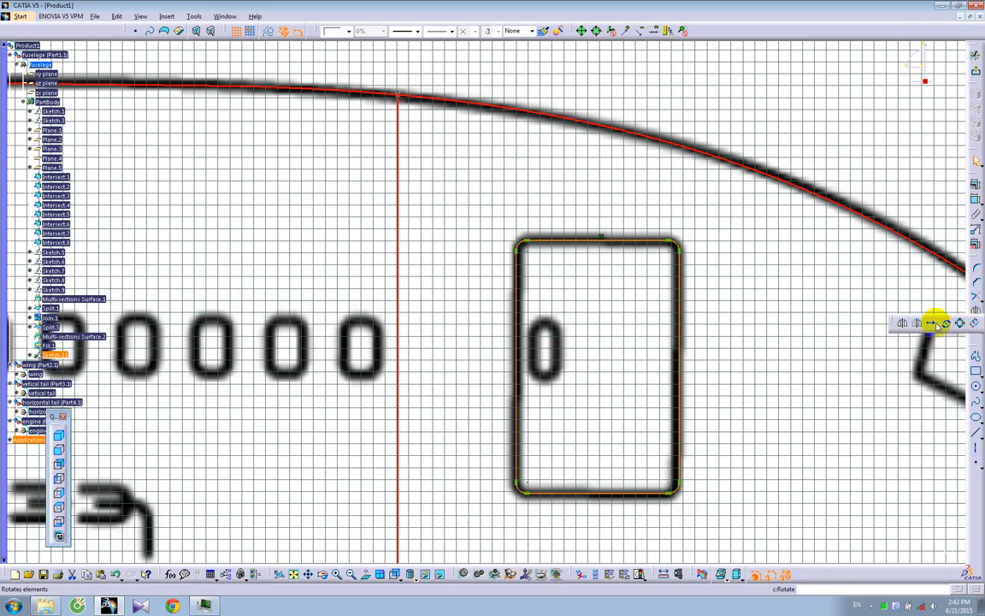
click(931, 324)
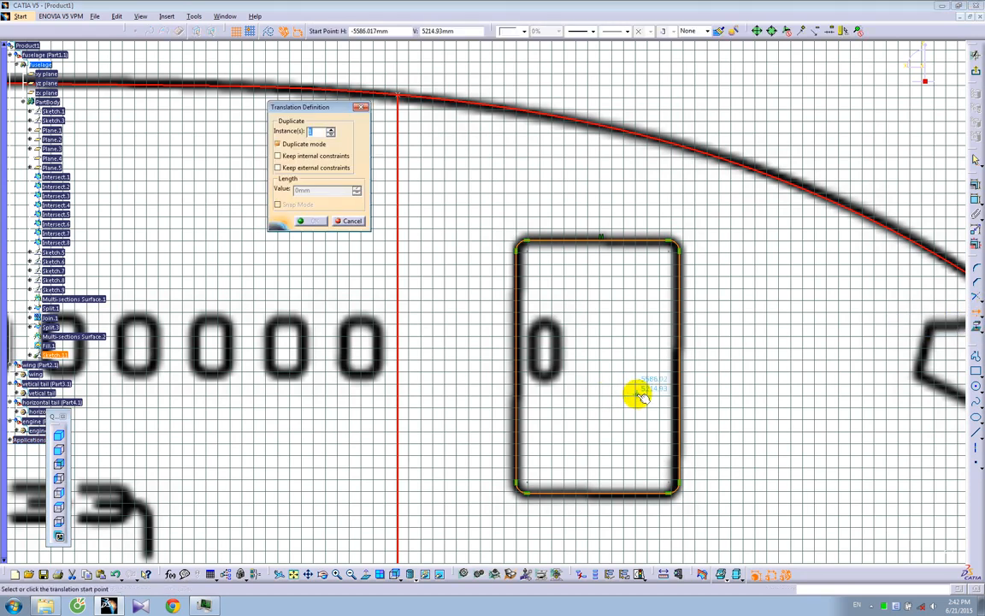
click(641, 396)
scroll(237, 410, down, 3)
mouse_move(212, 398)
middle_down()
mouse_move(304, 385)
mouse_move(539, 385)
mouse_move(697, 404)
middle_up()
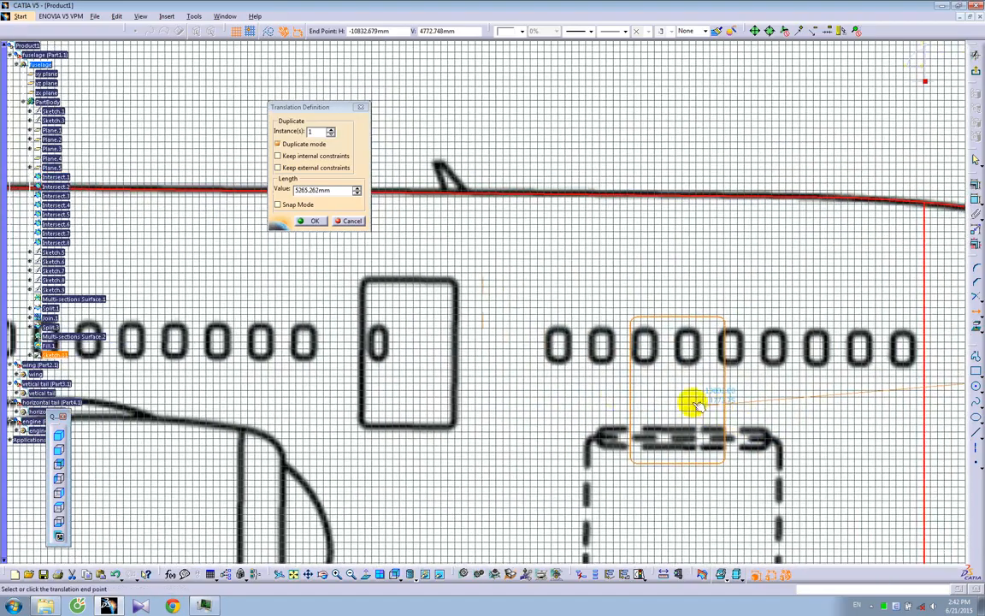
mouse_move(450, 368)
middle_down()
mouse_move(501, 366)
mouse_move(494, 332)
middle_up()
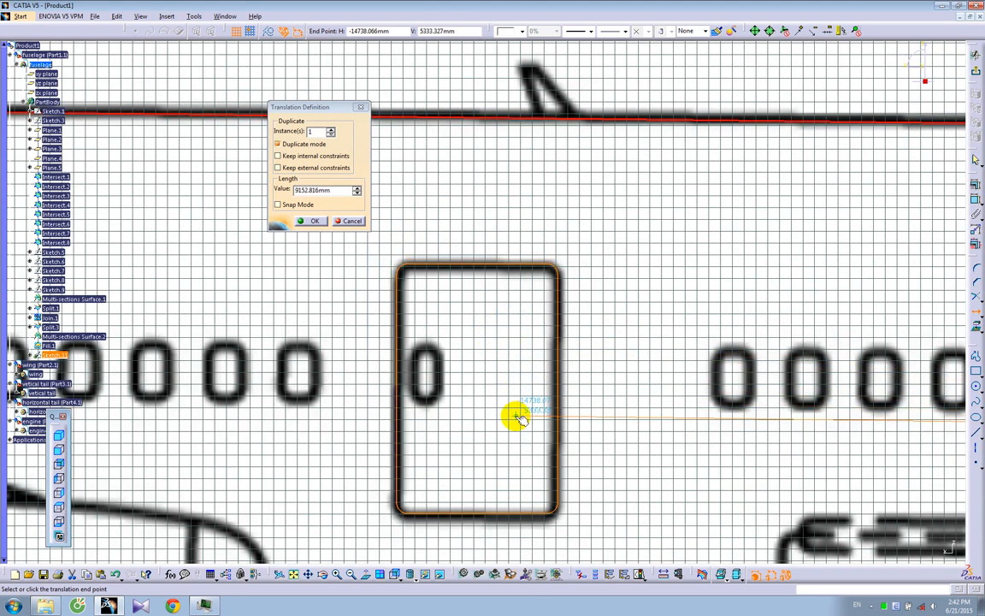
click(515, 417)
- Select the foremost door's complete profile and translate one duplicate aft onto the third door, partly hidden behind the wing in the blueprint
mouse_move(642, 343)
middle_down()
mouse_move(732, 367)
mouse_move(183, 276)
middle_up()
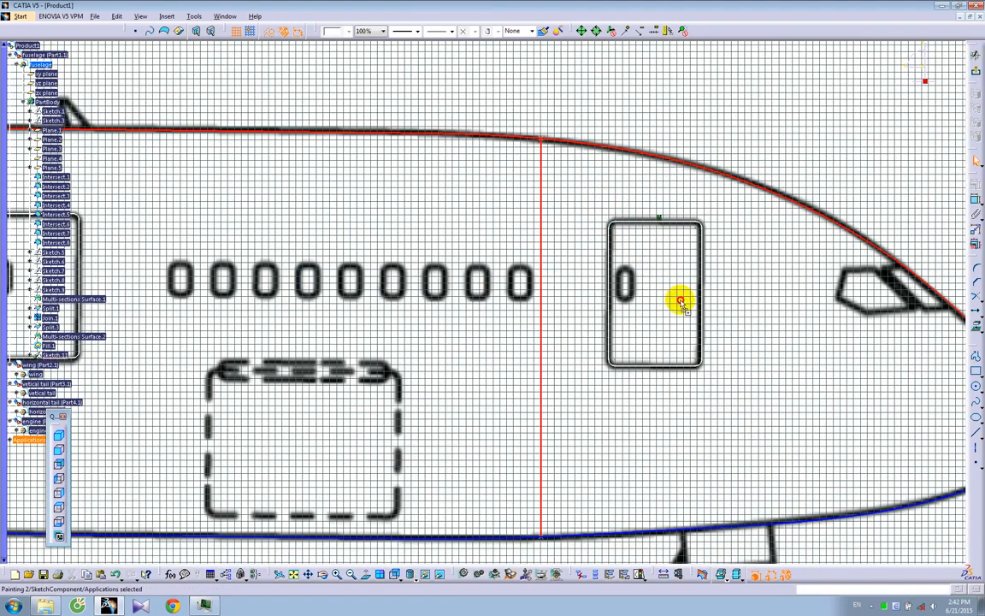
click(666, 222)
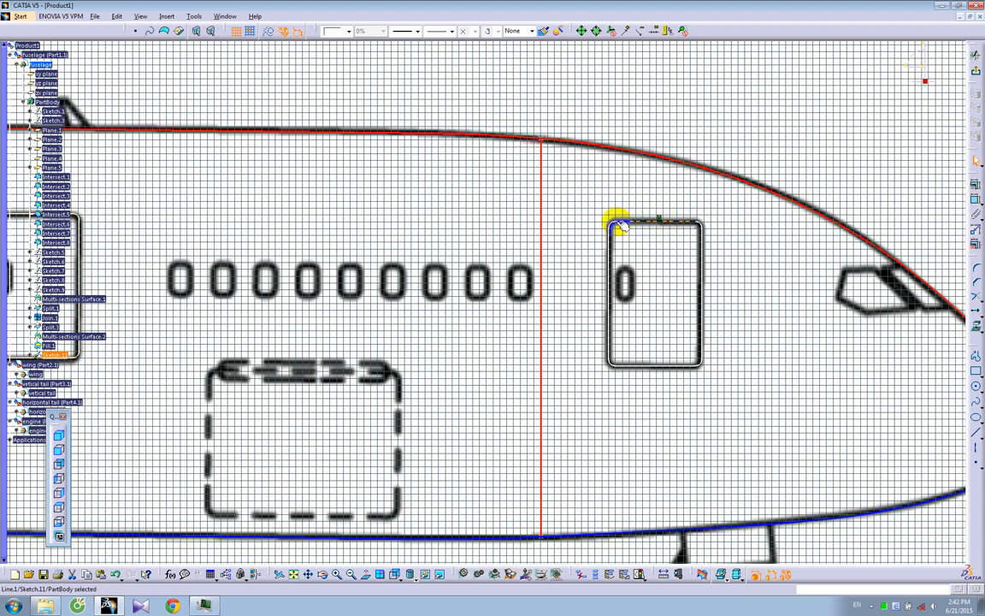
ctrl+click(606, 241)
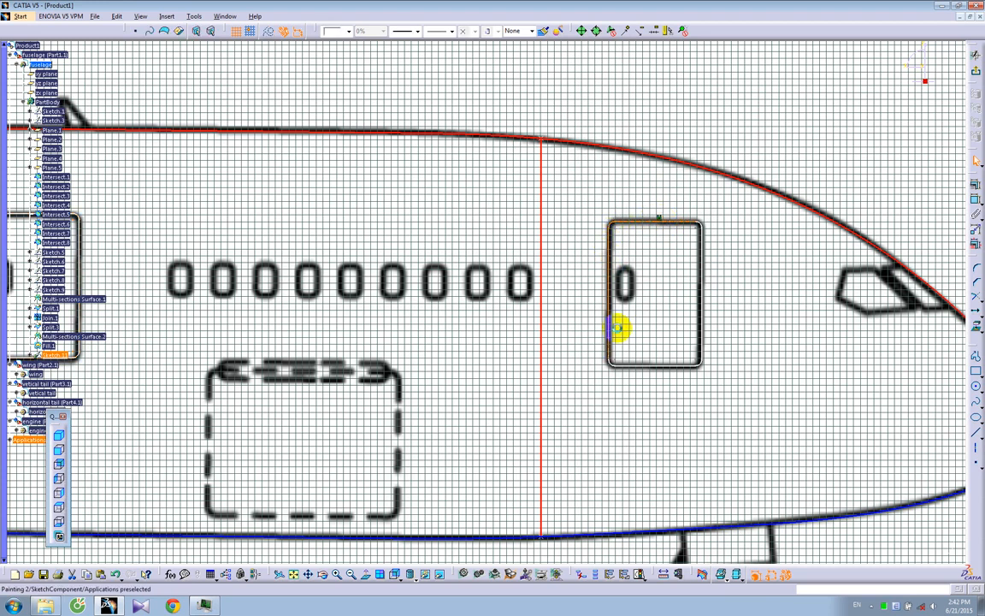
ctrl+click(640, 370)
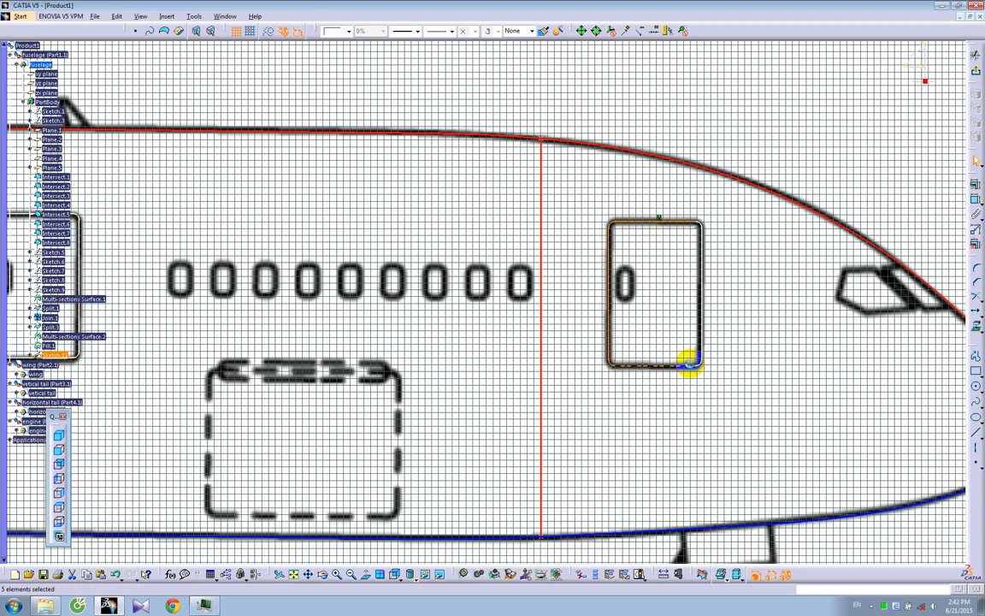
ctrl+click(702, 349)
ctrl+click(700, 363)
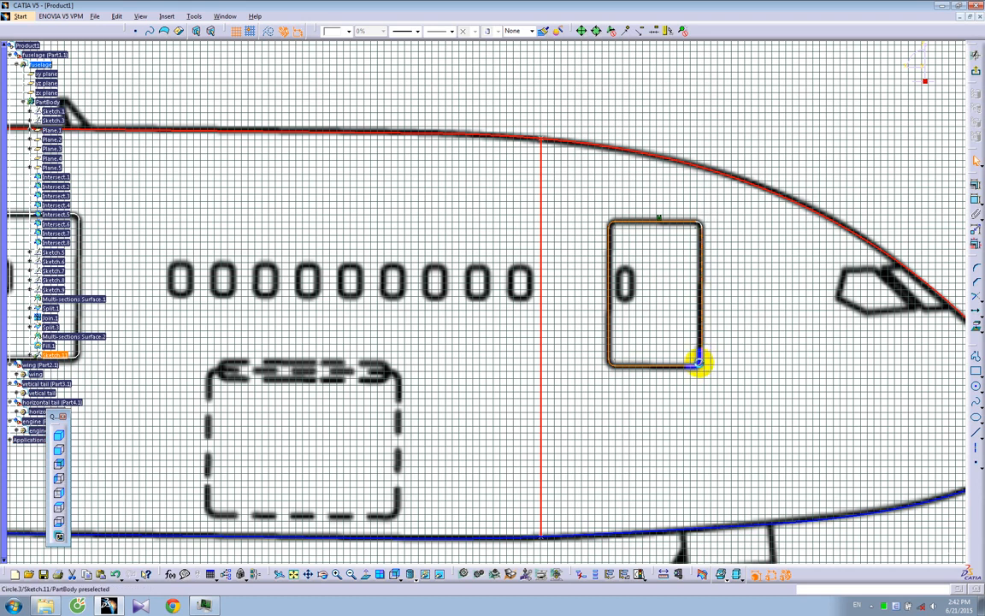
ctrl+click(699, 224)
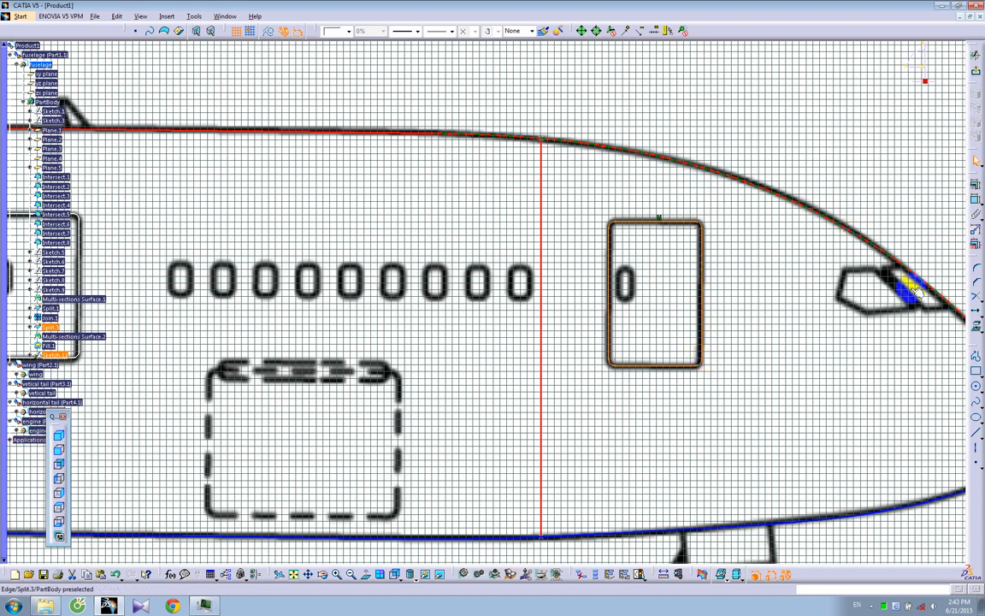
click(669, 306)
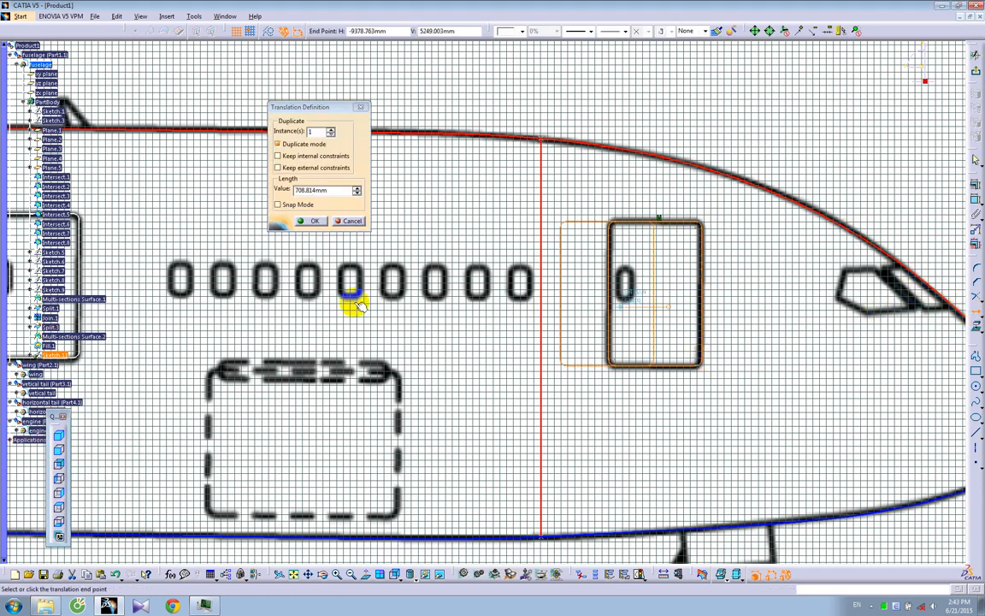
mouse_move(351, 306)
middle_down()
mouse_move(343, 349)
mouse_move(459, 319)
mouse_move(777, 320)
middle_up()
mouse_move(332, 298)
middle_down()
mouse_move(301, 275)
mouse_move(715, 342)
middle_up()
mouse_move(418, 336)
middle_down()
mouse_move(501, 314)
mouse_move(493, 279)
mouse_move(466, 237)
mouse_move(451, 235)
middle_up()
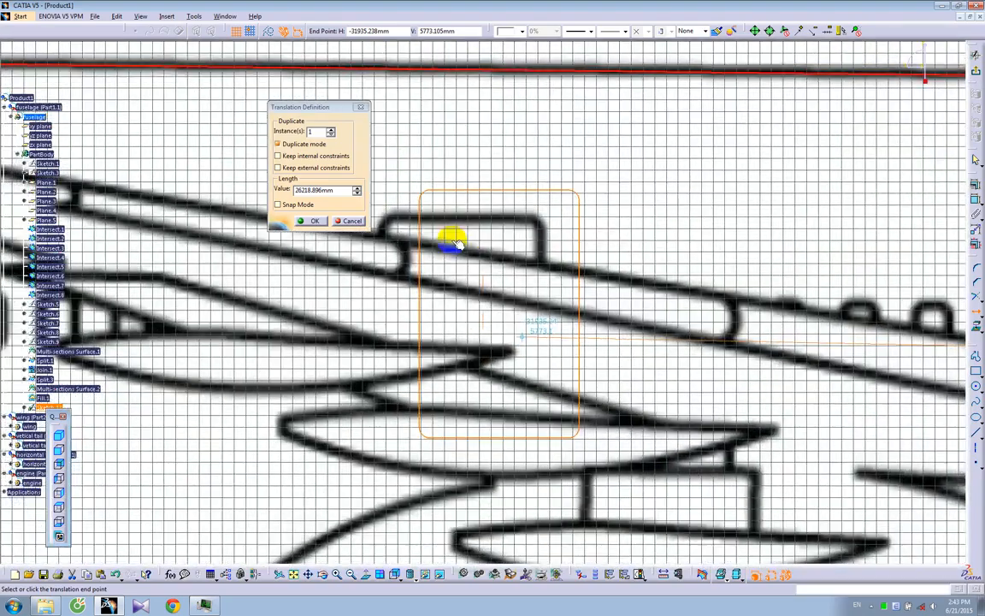
drag(484, 349, 492, 360)
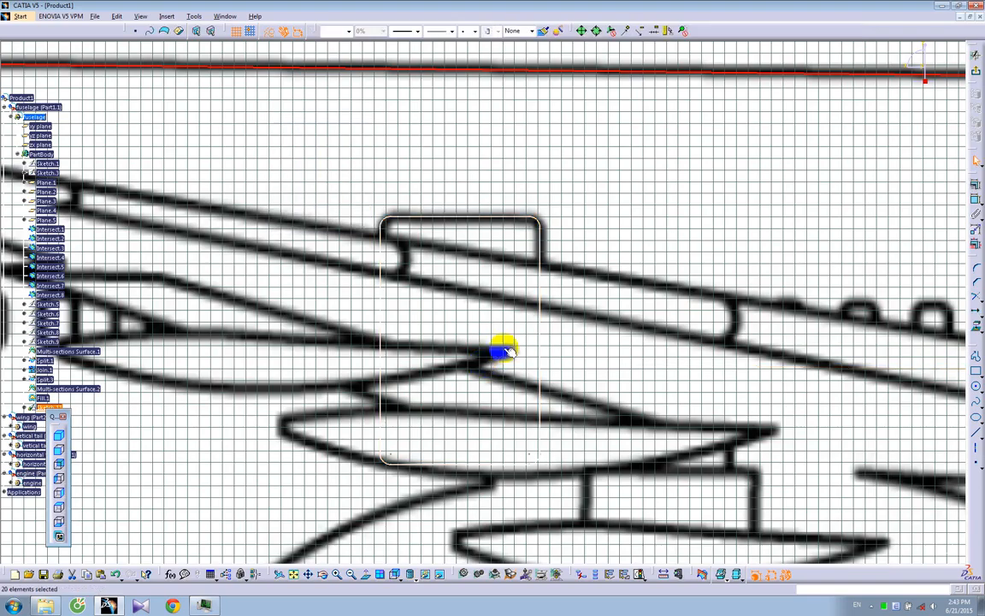
- Select the foremost door's profile again and translate one duplicate onto the rearmost door in the blueprint
middle_drag(593, 211, 571, 311)
mouse_move(667, 301)
middle_down()
mouse_move(461, 281)
mouse_move(262, 246)
middle_up()
middle_drag(719, 308, 308, 298)
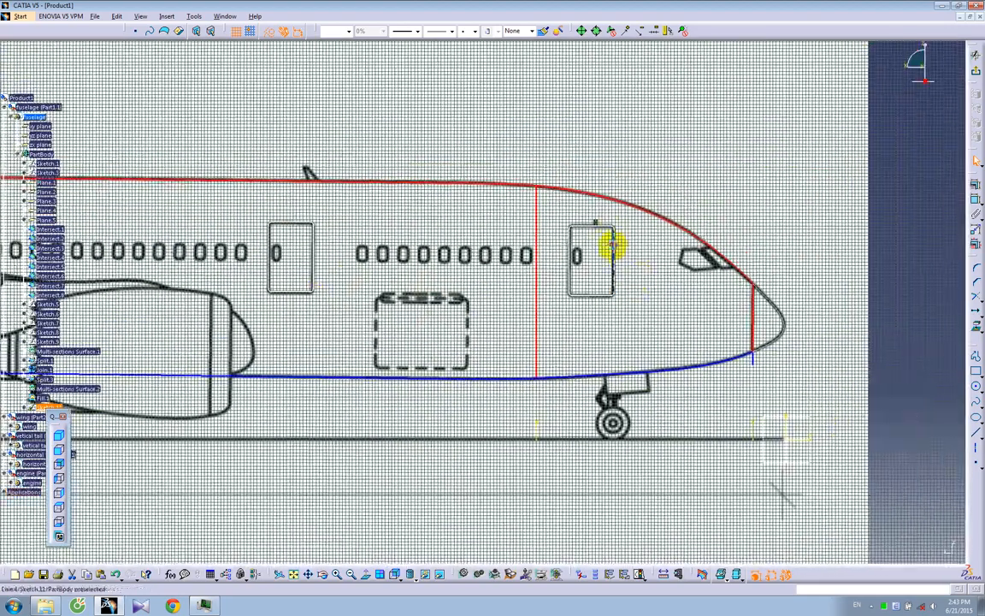
click(609, 229)
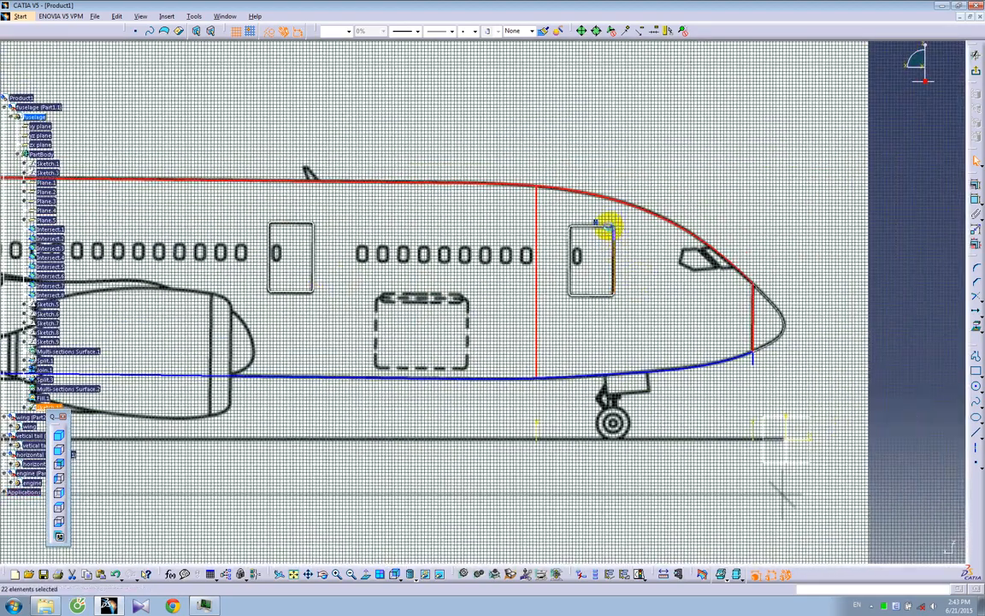
mouse_move(667, 270)
middle_down()
mouse_move(599, 305)
mouse_move(584, 243)
mouse_move(721, 233)
mouse_move(684, 220)
middle_up()
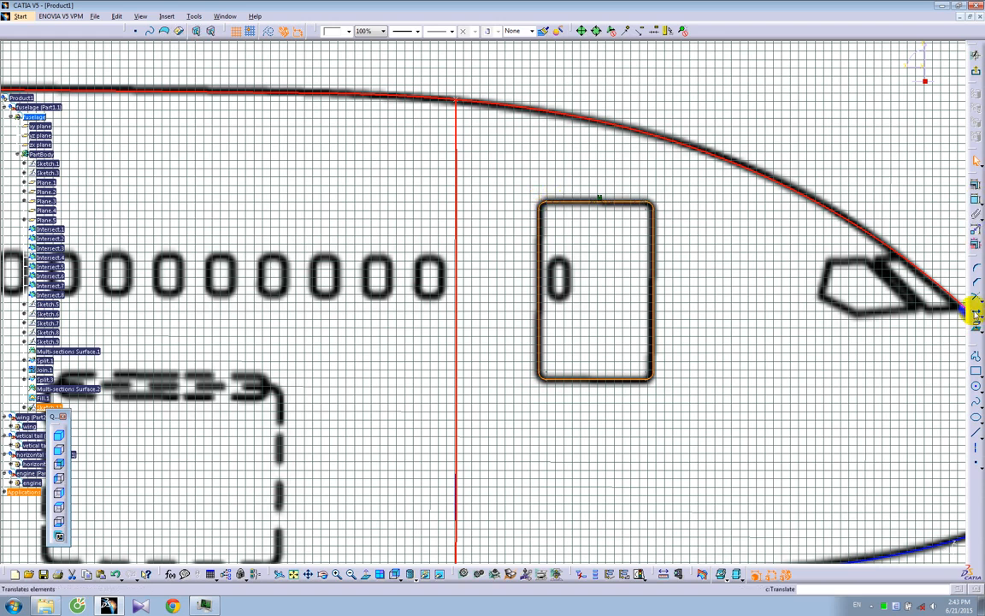
click(633, 322)
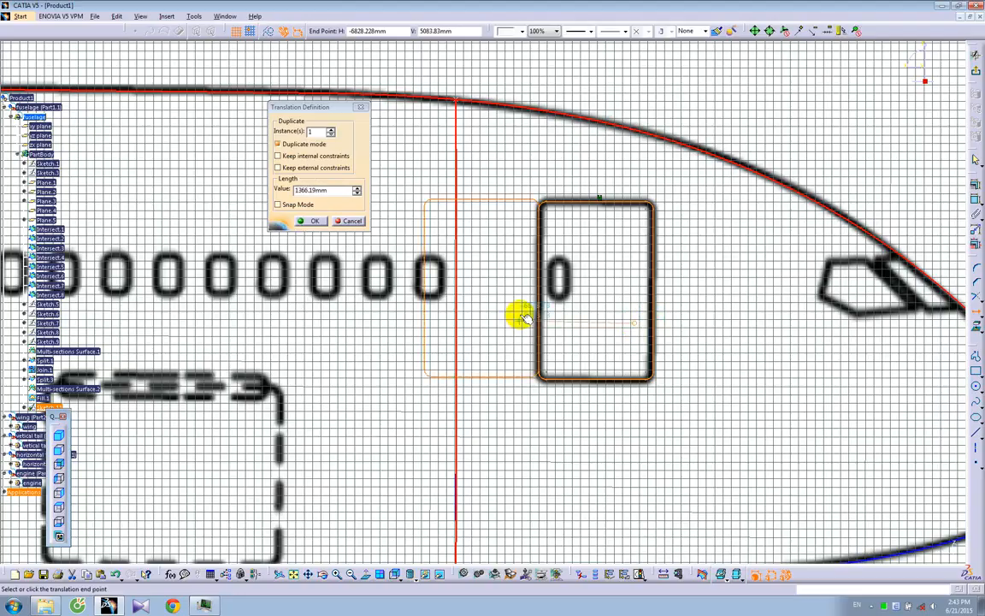
middle_drag(497, 318, 449, 409)
middle_drag(189, 316, 610, 322)
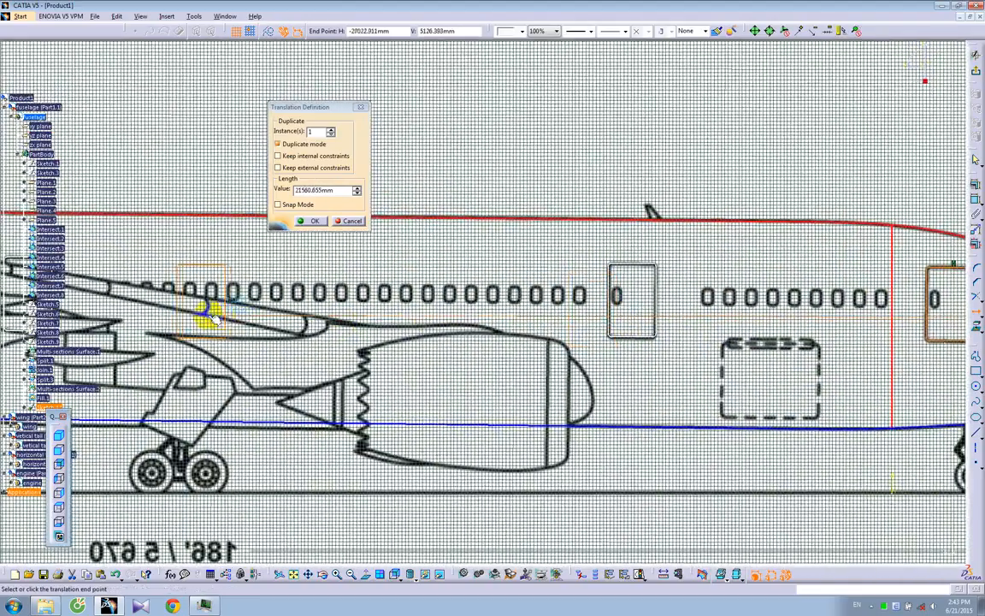
middle_drag(389, 310, 826, 313)
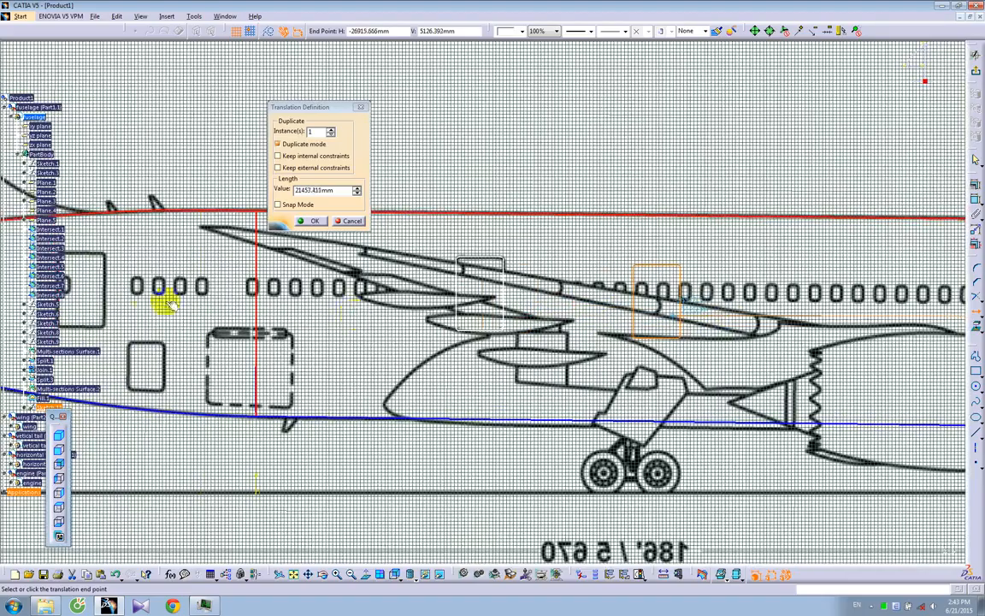
mouse_move(137, 293)
middle_down()
mouse_move(576, 319)
mouse_move(505, 330)
mouse_move(475, 296)
mouse_move(479, 264)
mouse_move(502, 269)
middle_up()
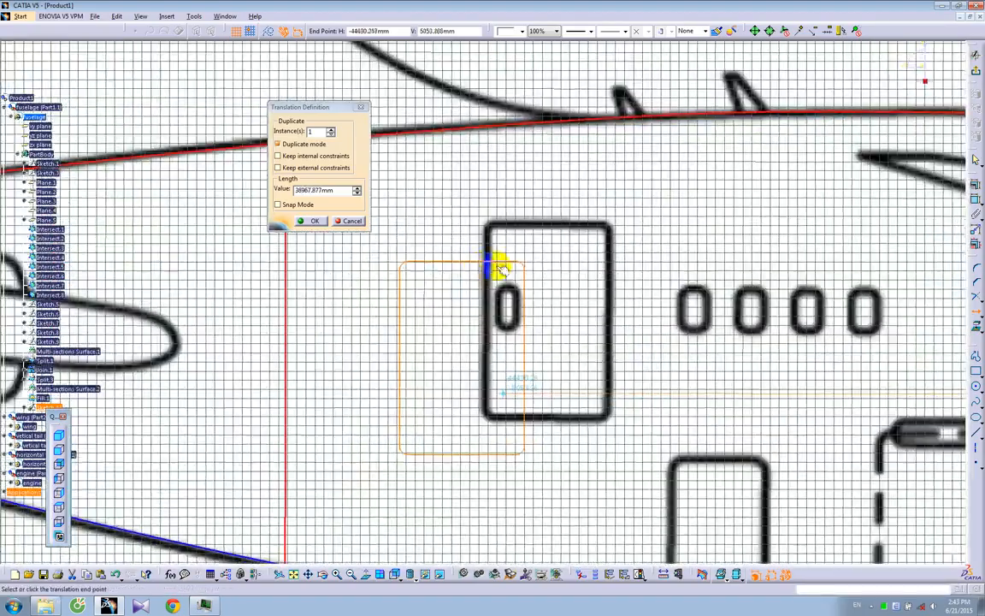
click(592, 359)
- Exit the door sketch and extrude it as a surface by 5000 mm in the reversed direction, dismissing the Near definition
ctrl+middle_drag(743, 259, 689, 346)
mouse_move(691, 305)
ctrl+middle_down()
mouse_move(686, 351)
mouse_move(727, 334)
mouse_move(607, 280)
mouse_move(606, 289)
ctrl+middle_up()
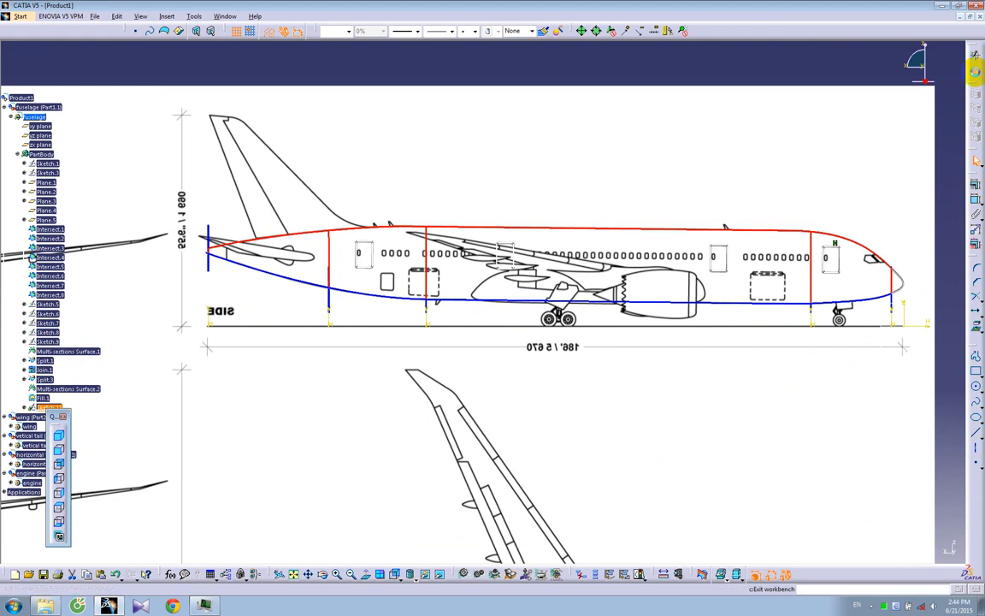
click(974, 72)
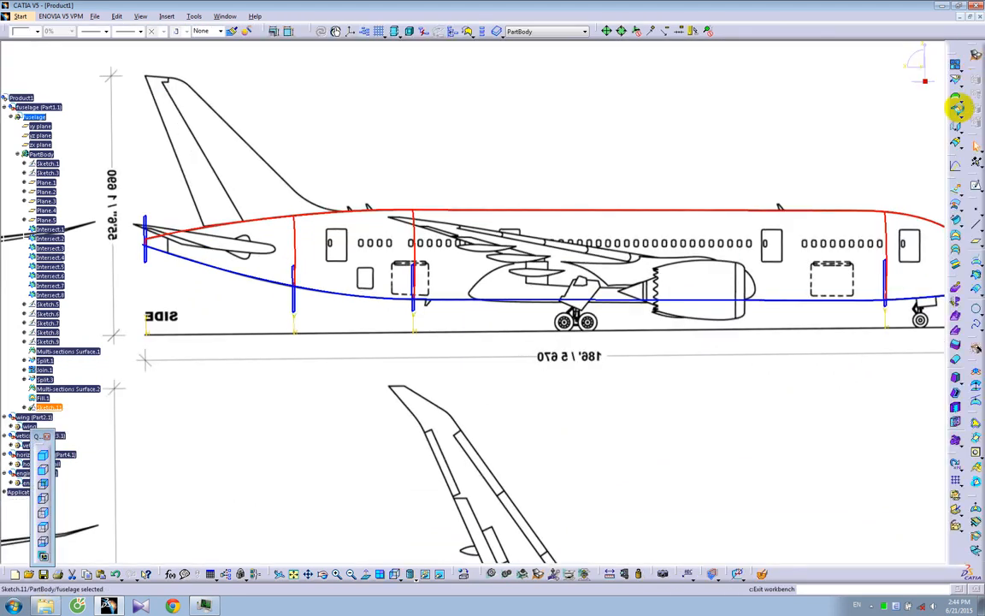
click(955, 193)
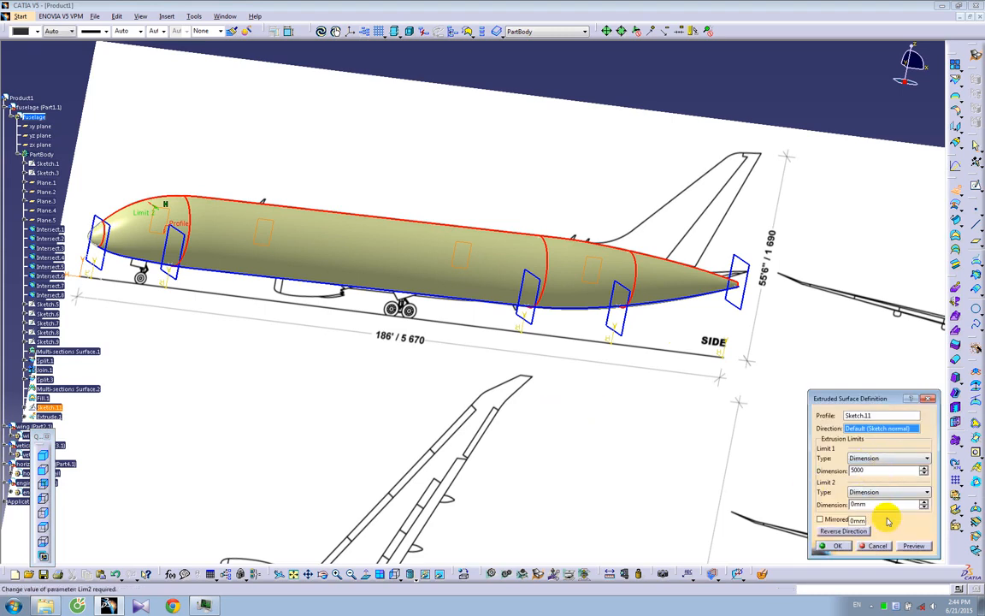
click(843, 531)
click(839, 546)
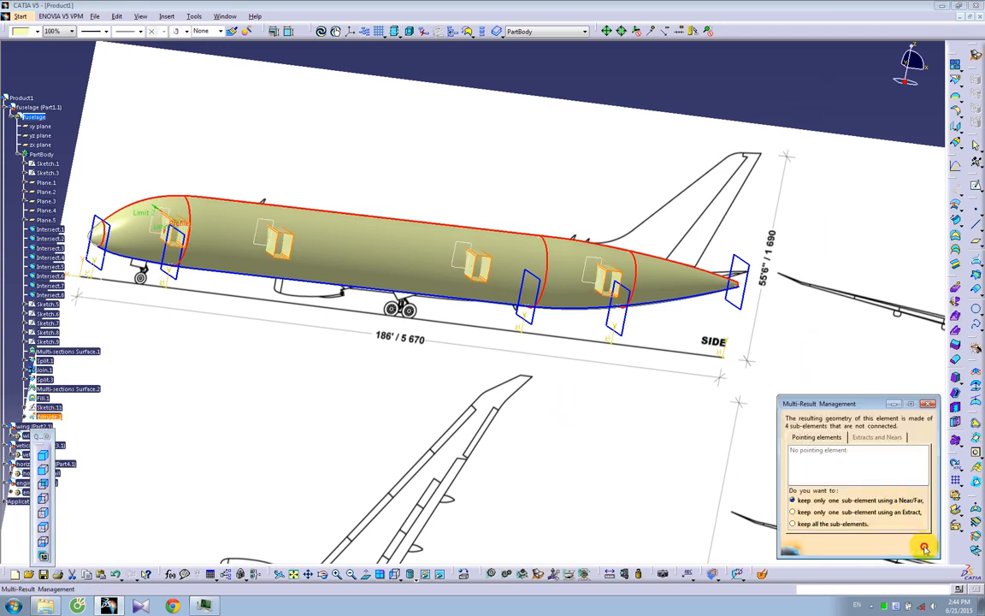
click(922, 548)
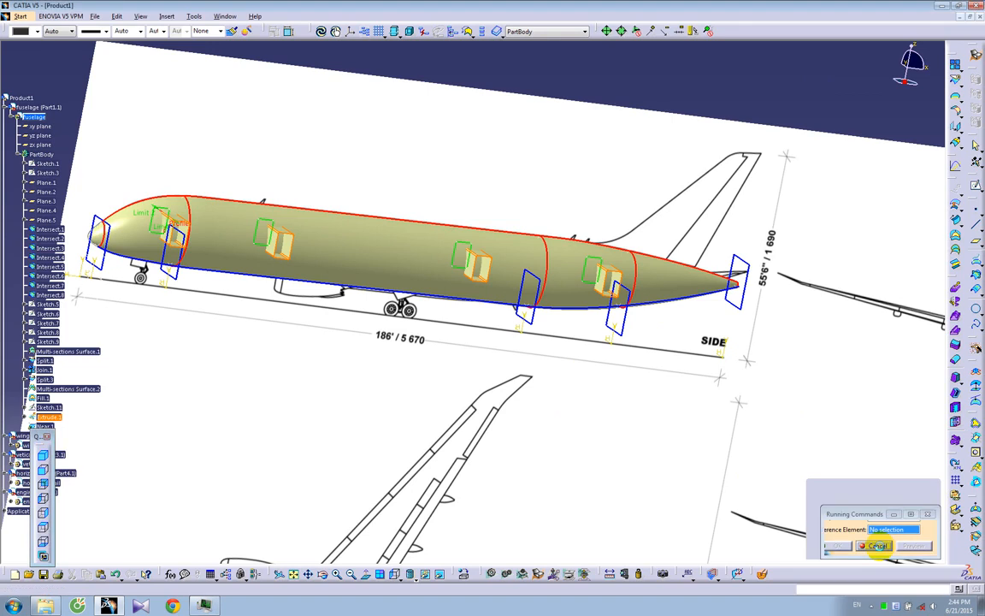
click(876, 546)
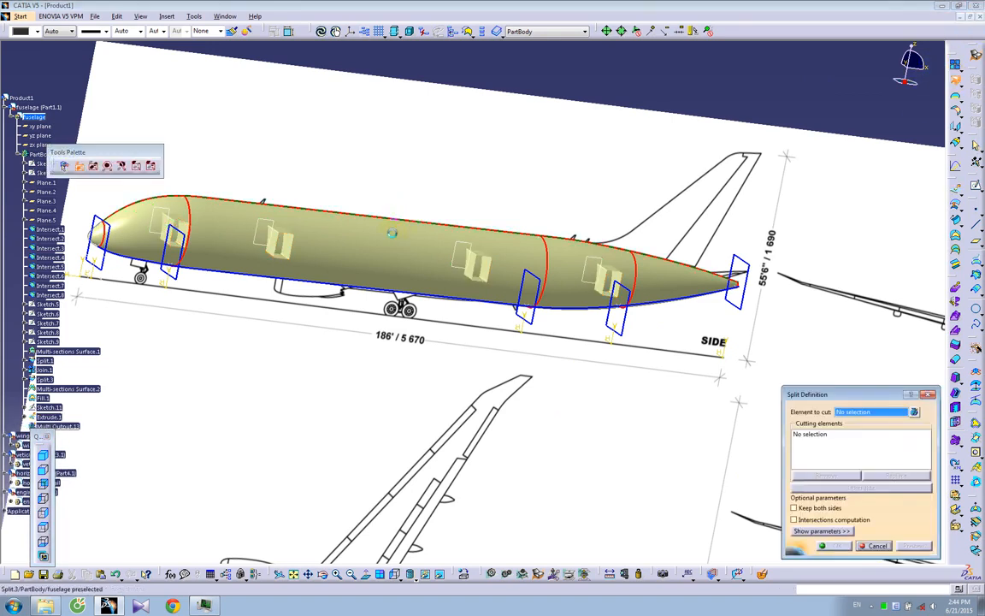
- Join the two multi-sections fuselage surfaces and the nose tip fill into one surface
click(391, 244)
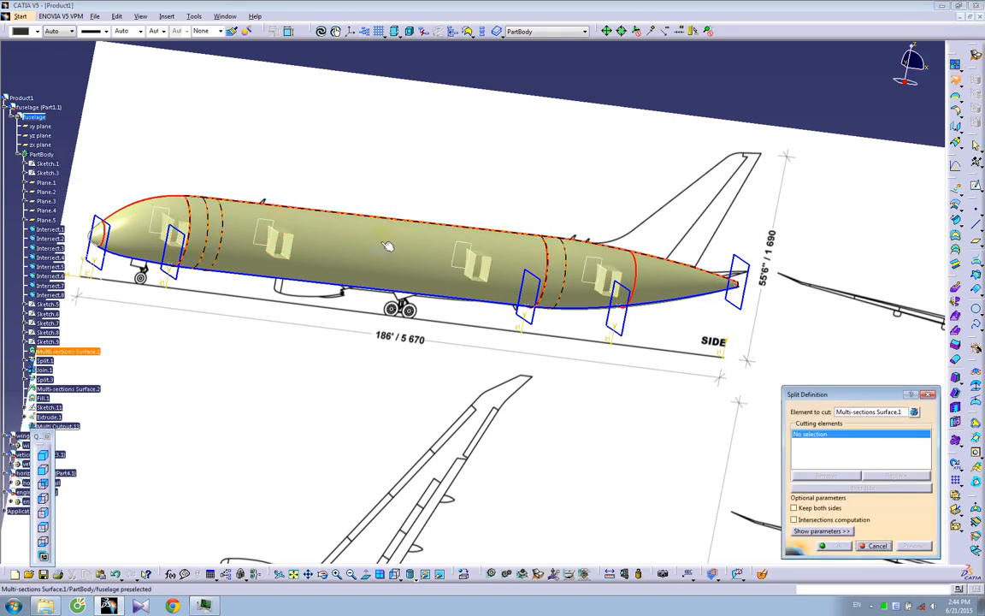
click(878, 547)
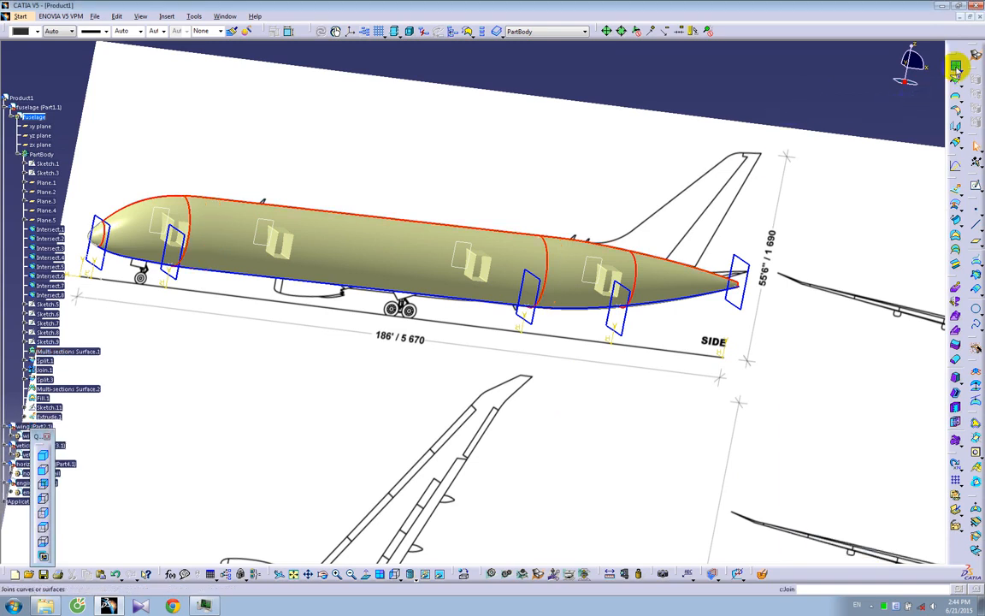
click(956, 68)
click(684, 279)
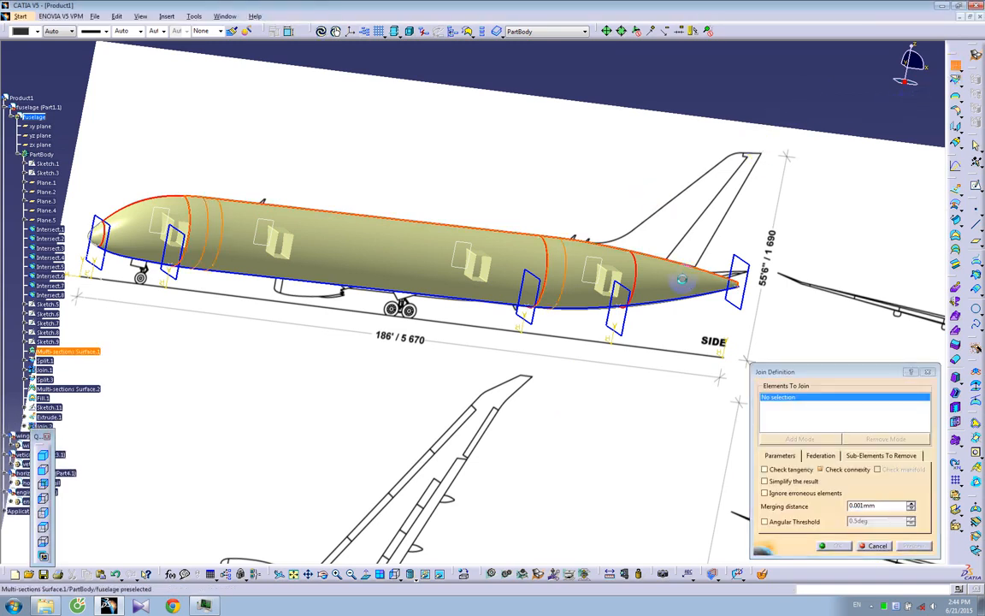
click(125, 223)
click(98, 232)
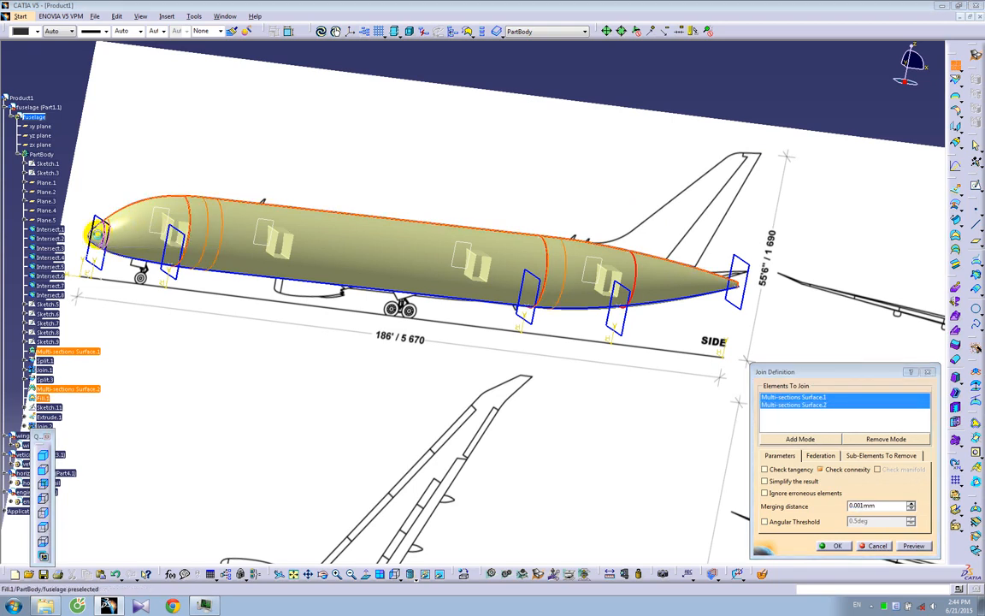
click(839, 545)
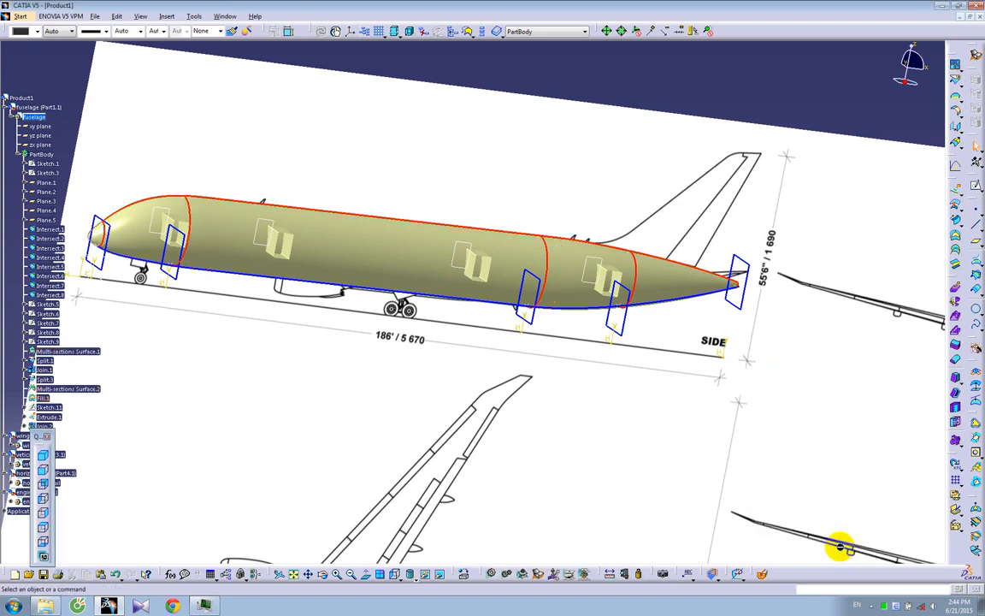
- Split the joined fuselage surface with the extruded door surfaces, keeping both sides and dismissing the Near definition
click(955, 86)
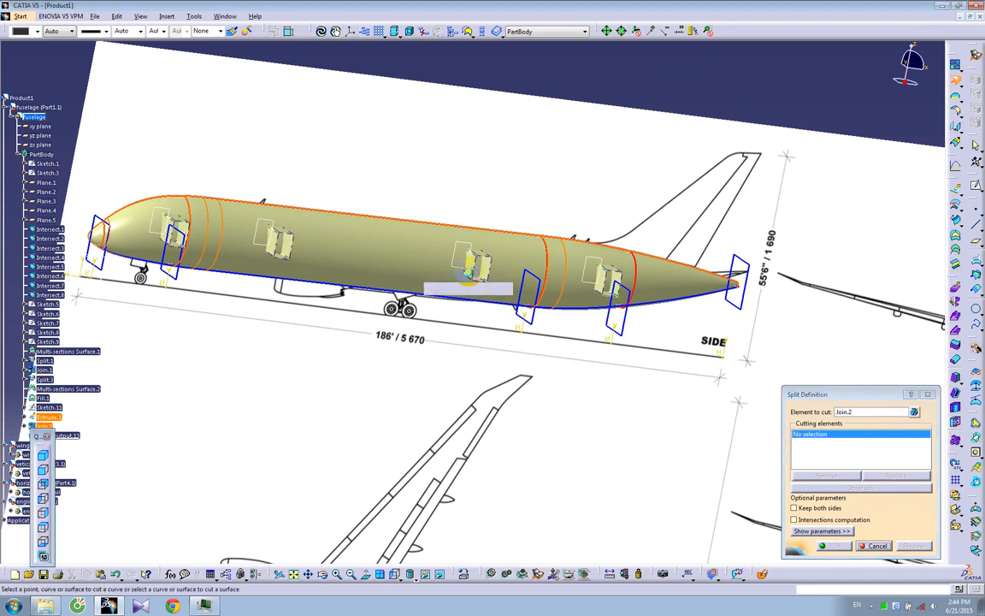
click(468, 270)
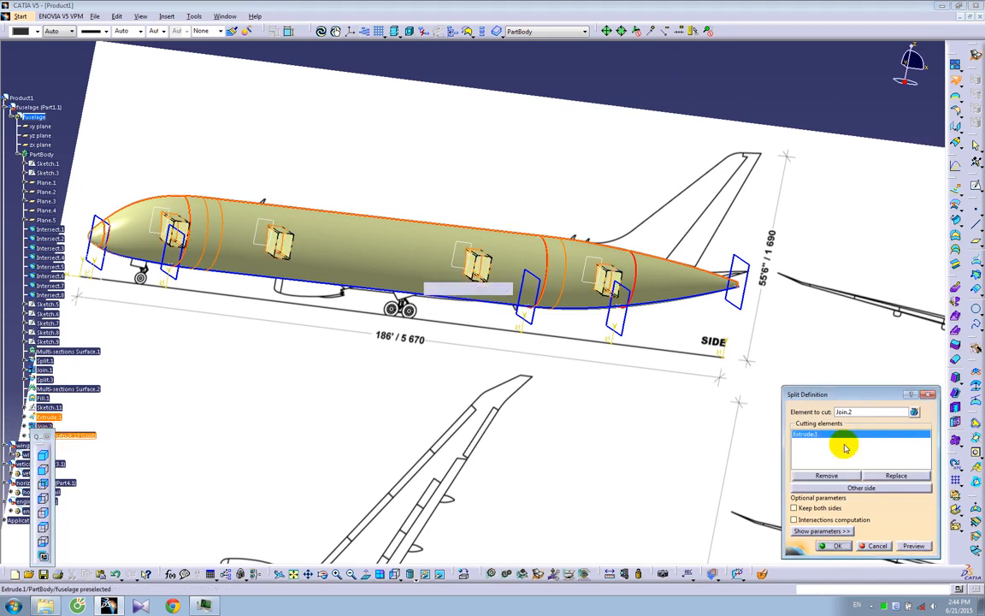
click(819, 510)
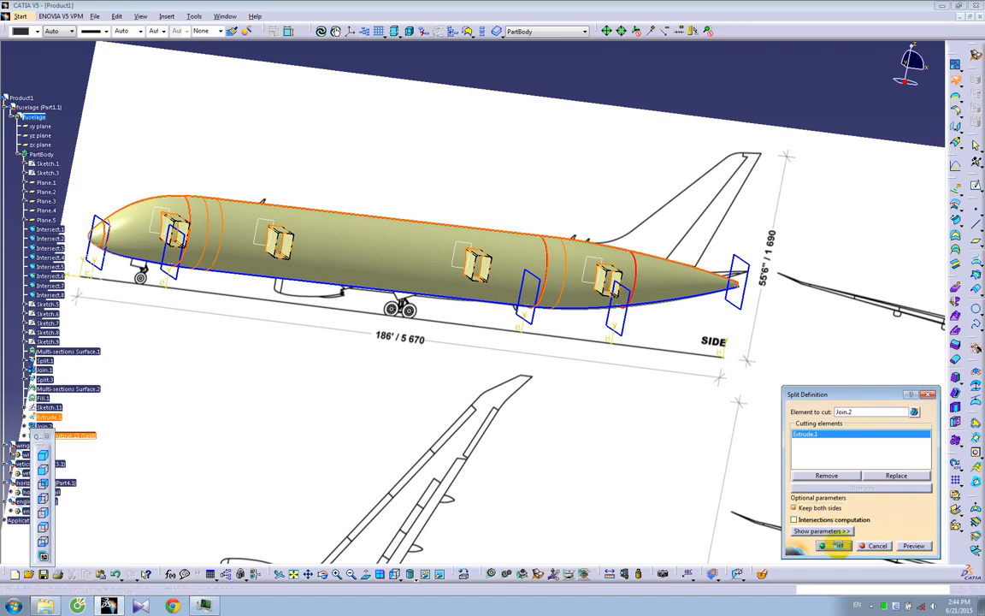
click(838, 545)
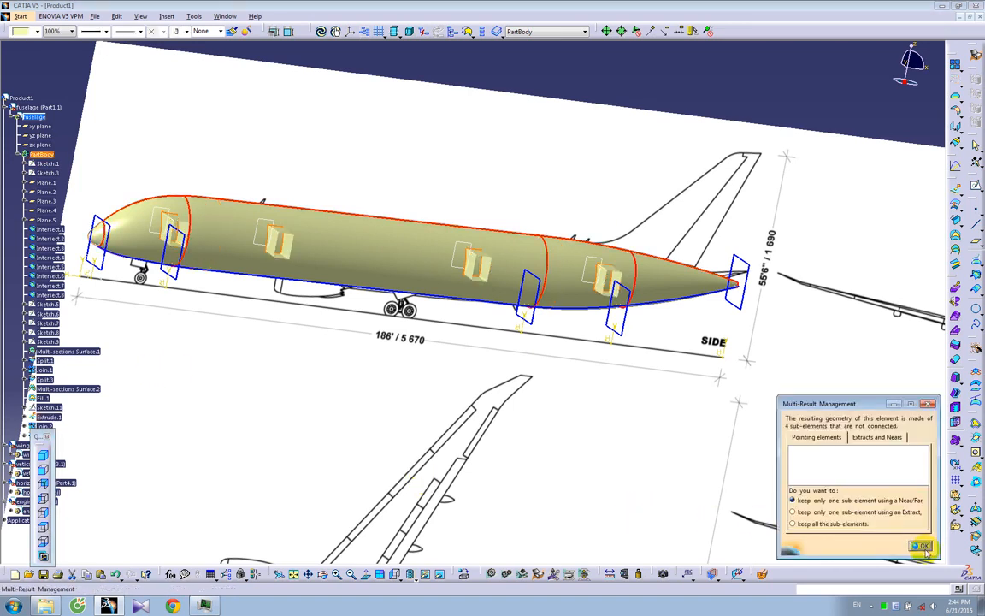
click(923, 546)
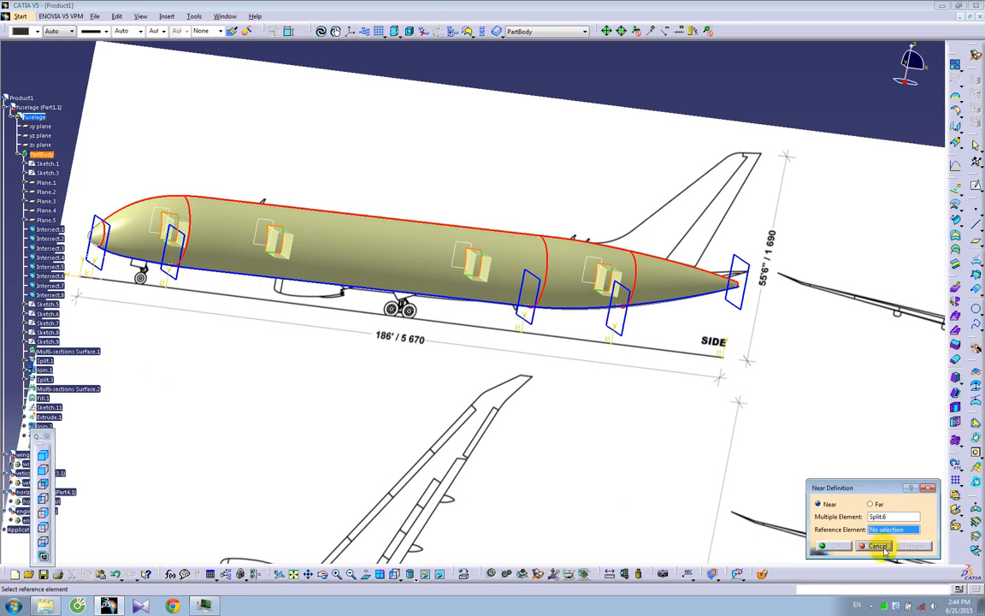
click(876, 546)
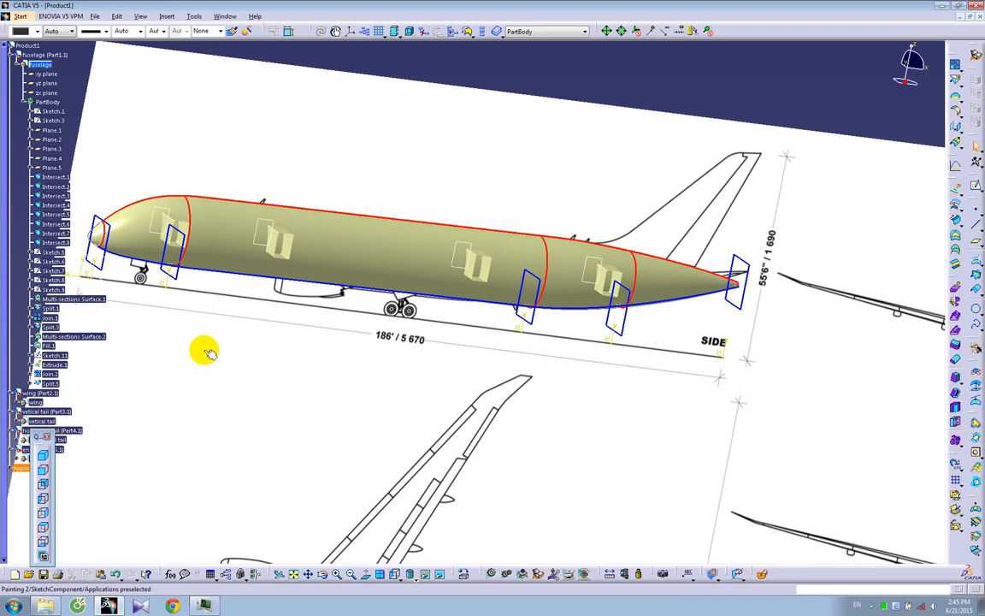
- Hide the extruded door surfaces so only the door outlines remain on the fuselage
right_click(58, 365)
click(73, 390)
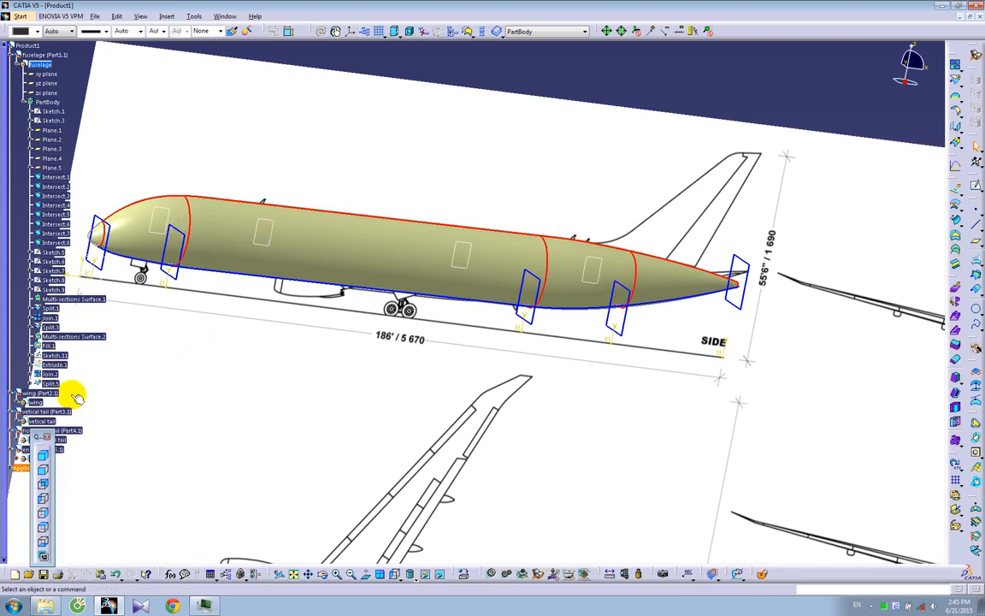
click(169, 218)
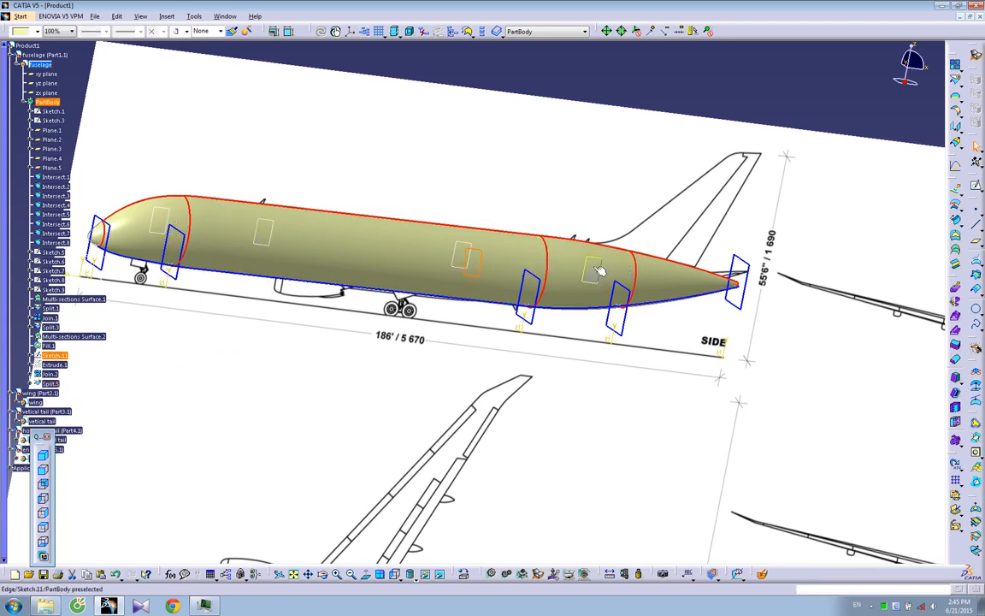
click(663, 88)
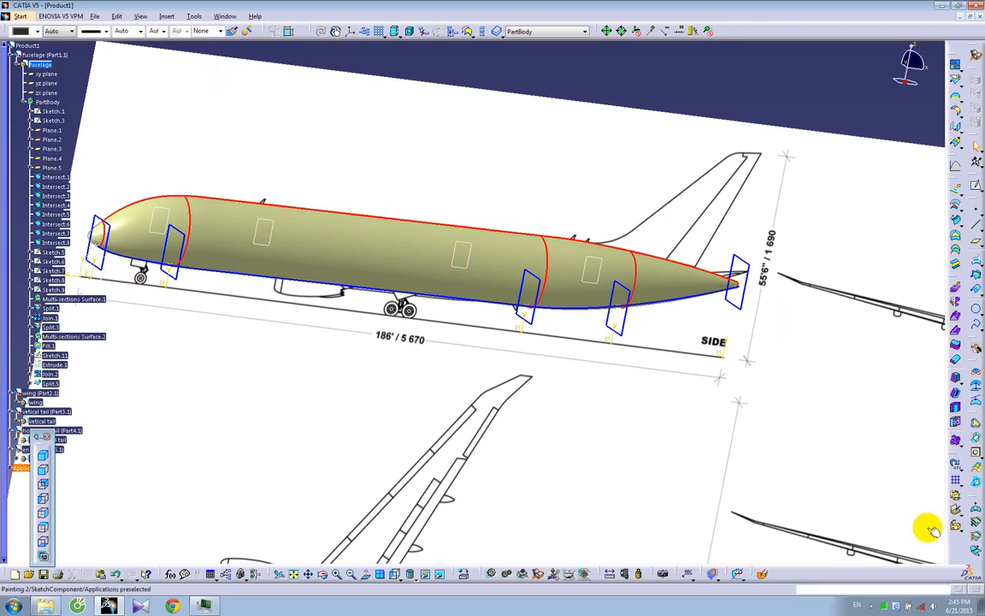
click(871, 605)
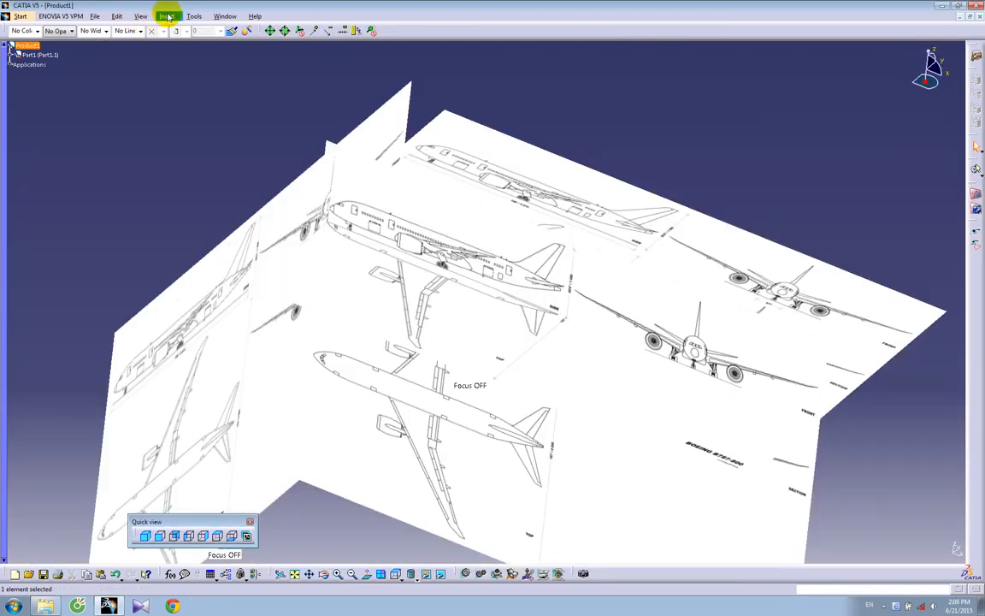
- Insert two new parts under Product1, defining a new origin point for each from the product itself
click(168, 16)
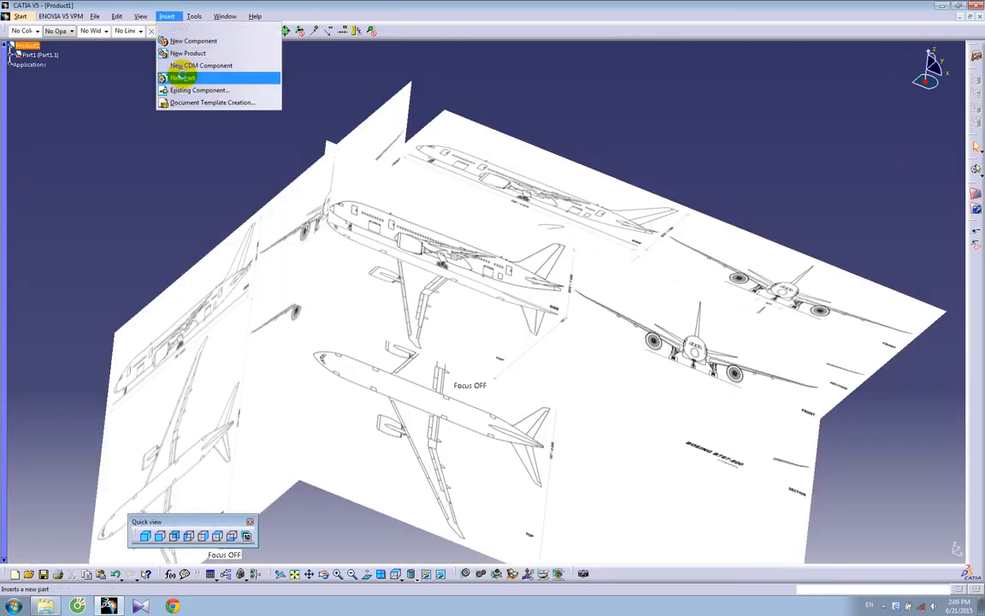
click(164, 70)
click(522, 340)
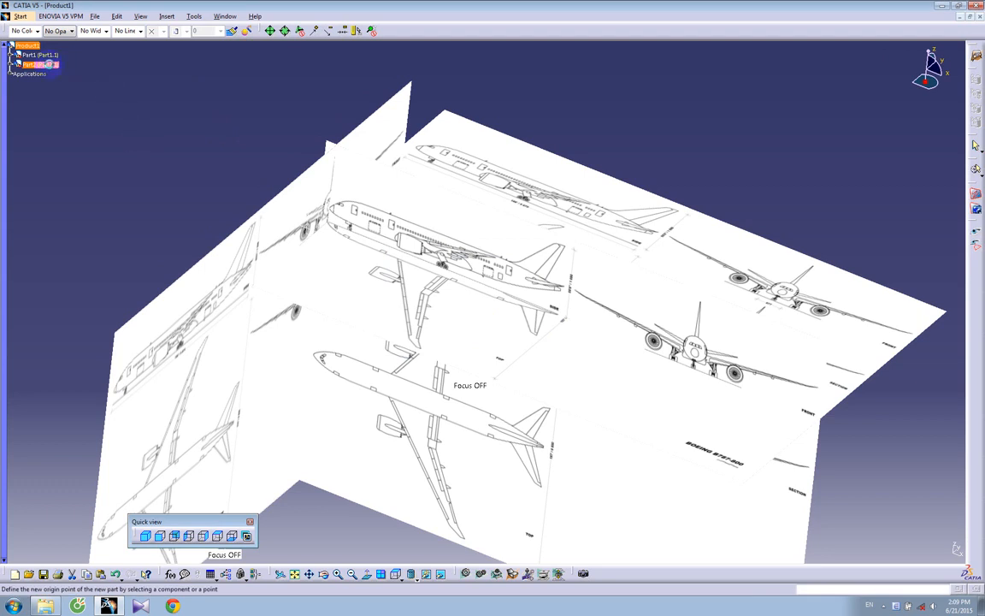
click(167, 17)
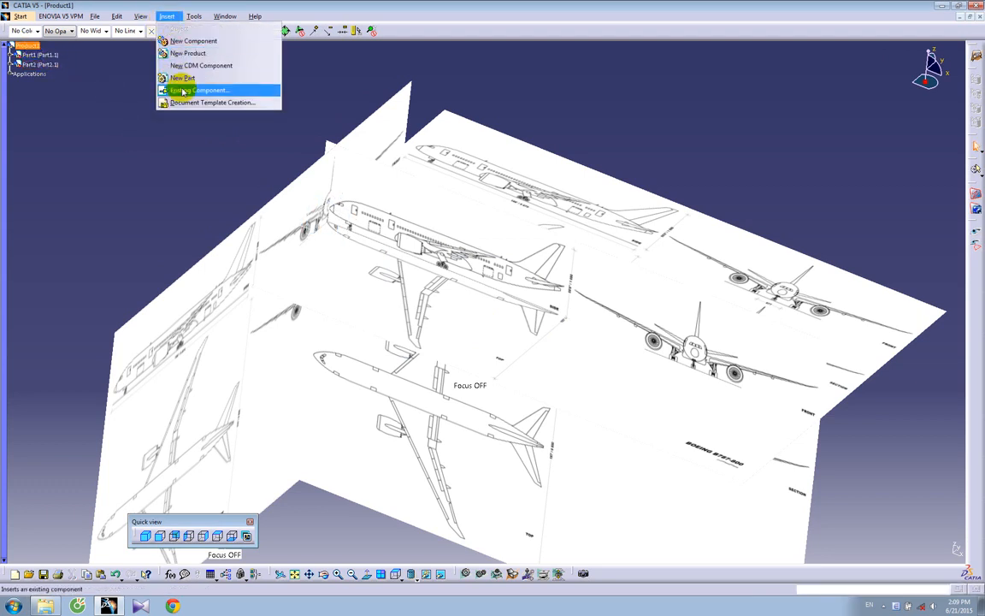
click(181, 77)
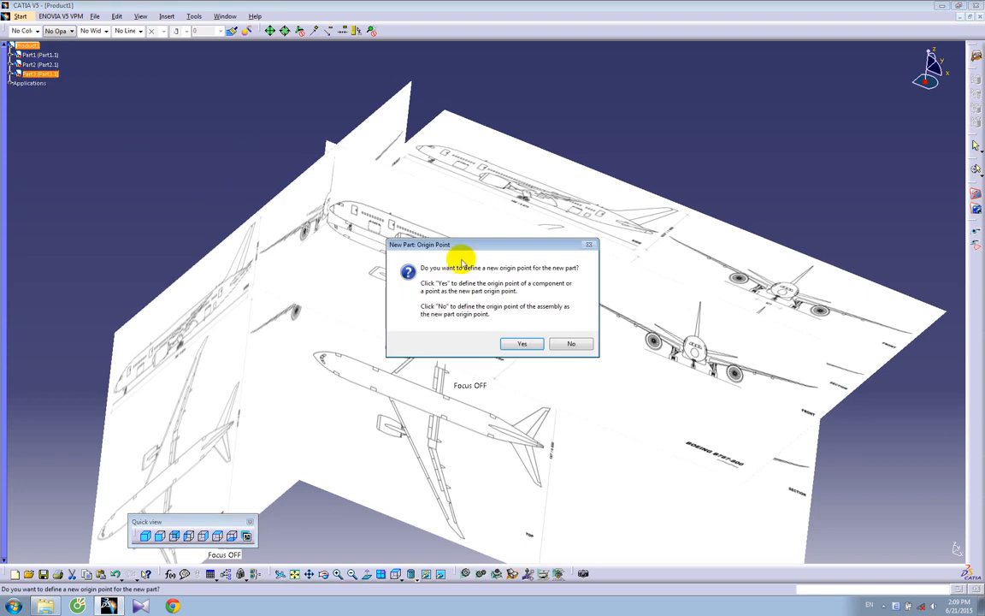
click(508, 342)
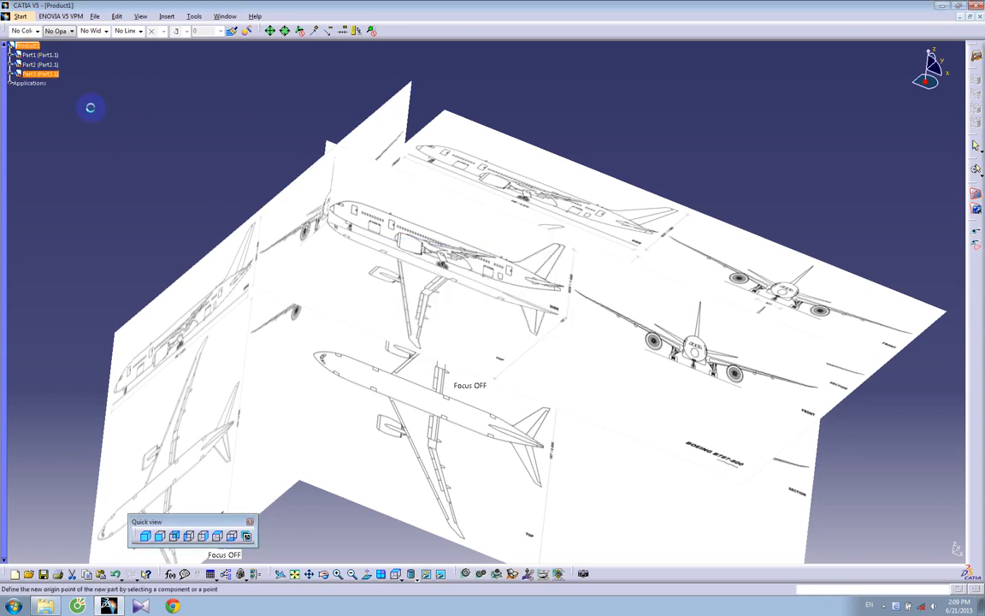
click(27, 45)
- Add another two new parts to the assembly, again taking Product1 as the origin reference for both
click(167, 17)
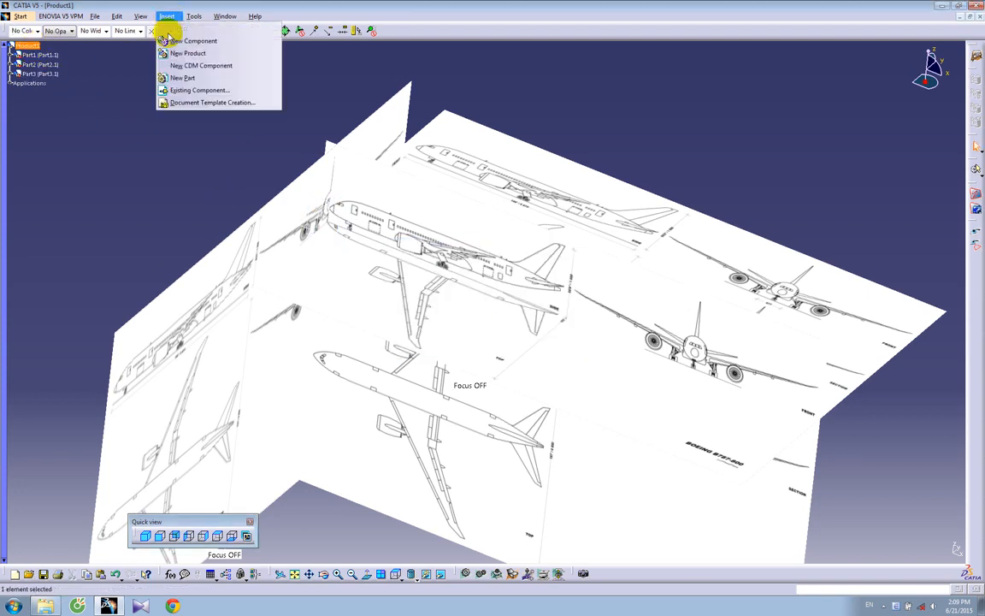
click(182, 78)
click(515, 342)
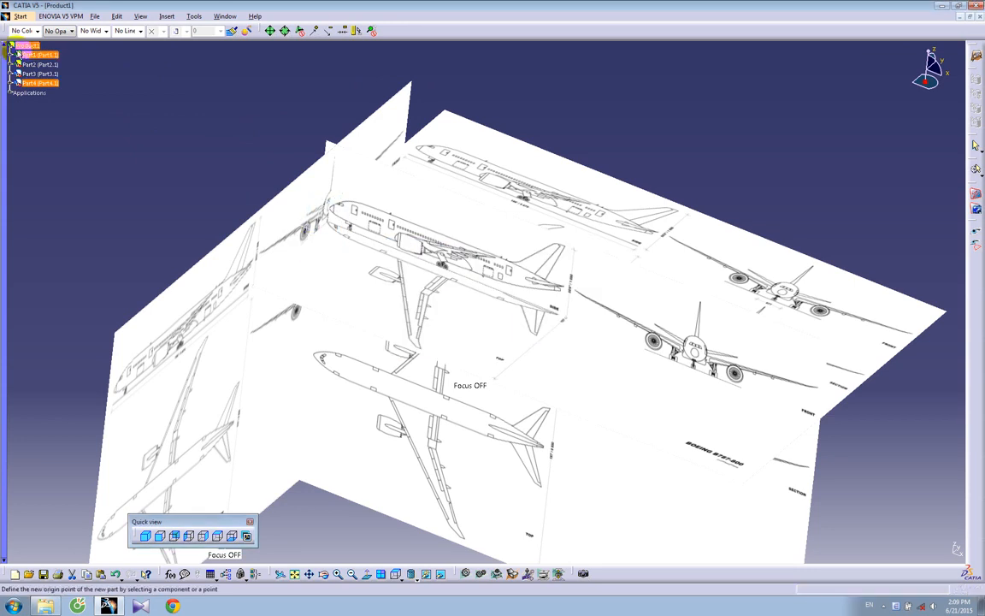
click(27, 45)
click(169, 17)
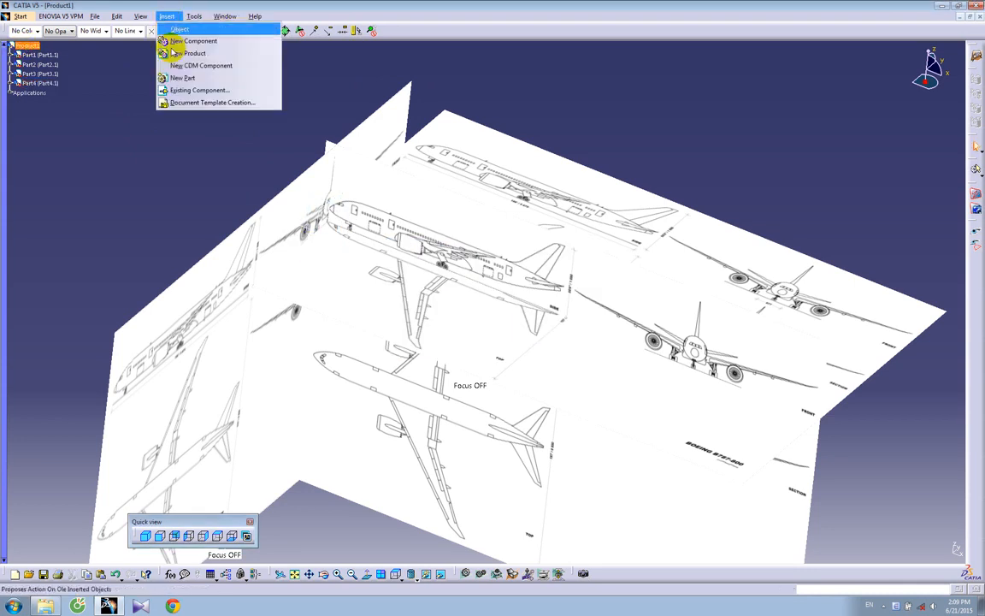
click(182, 78)
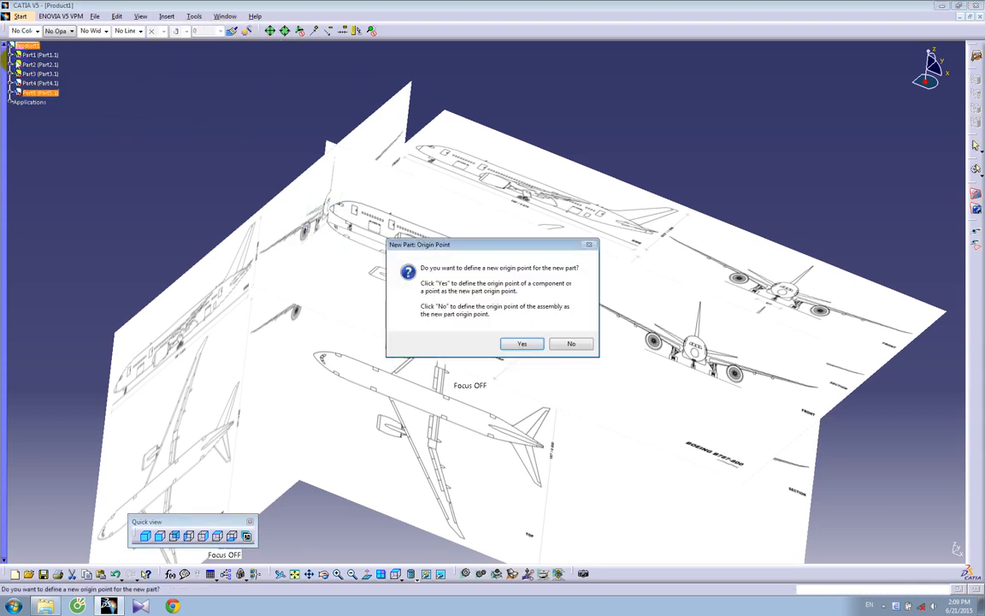
click(520, 343)
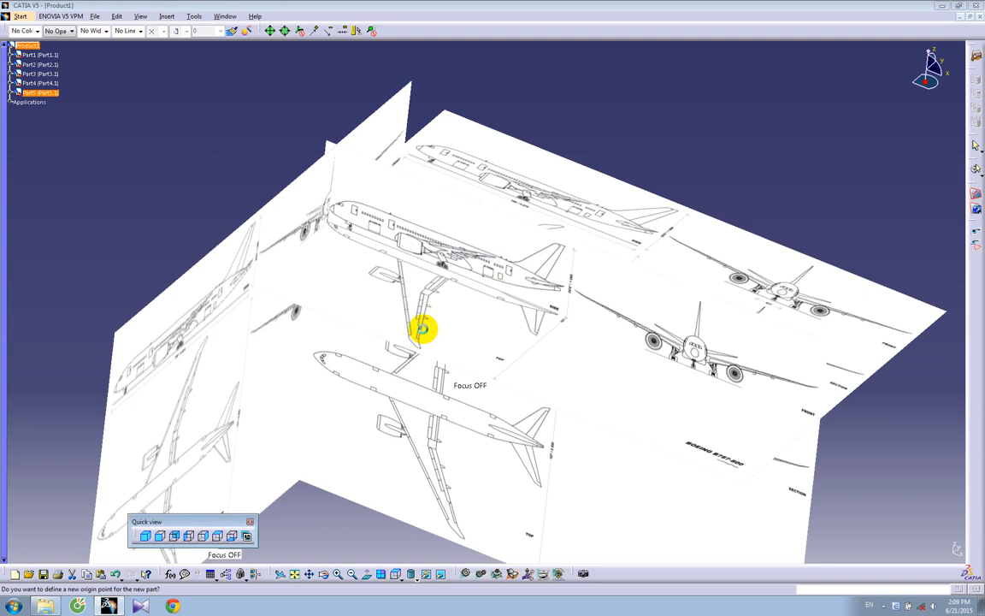
click(28, 45)
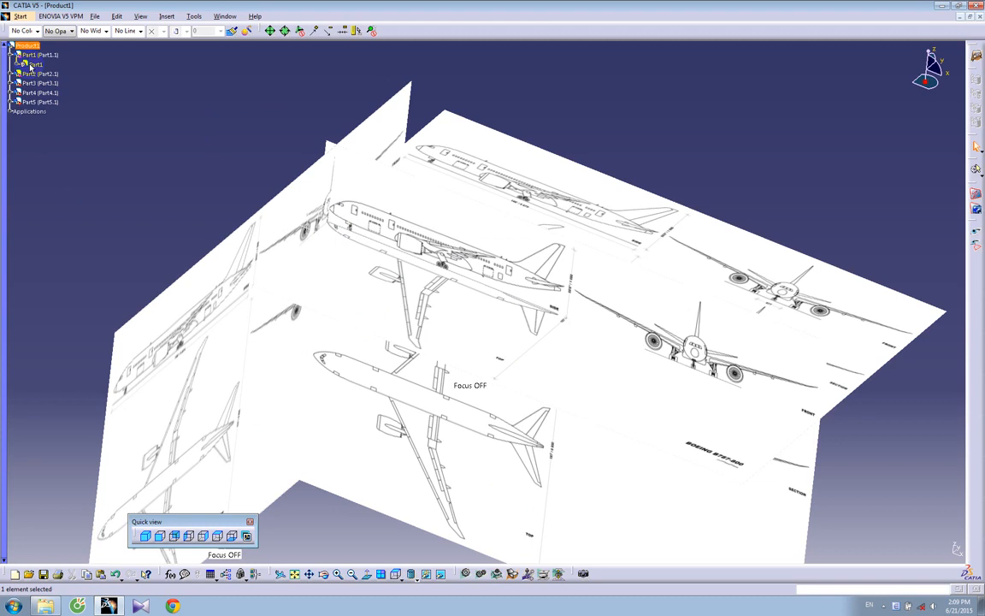
- Change the part number of Part1 to "fuselage" in its product properties
right_click(32, 65)
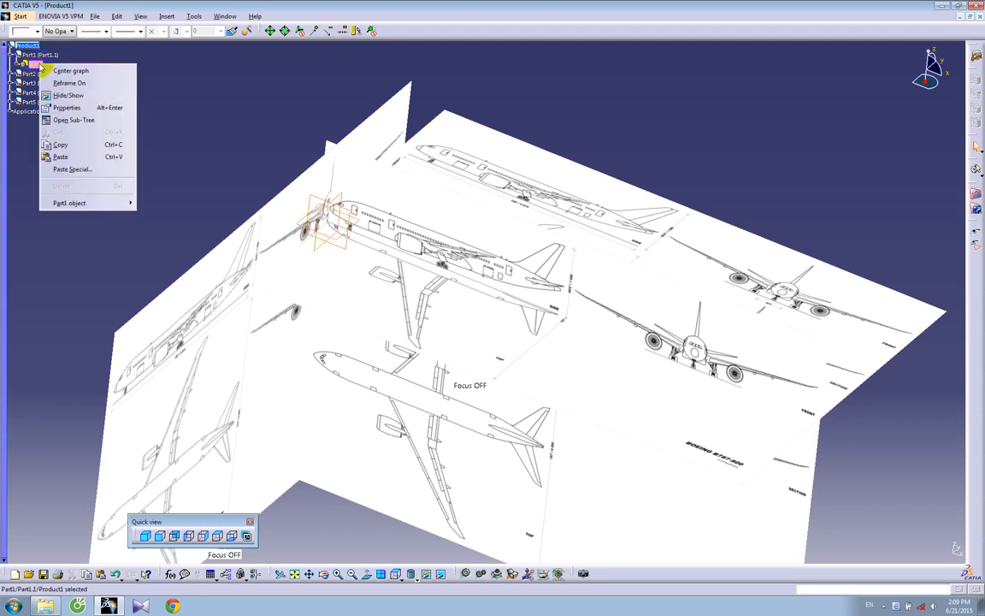
click(67, 108)
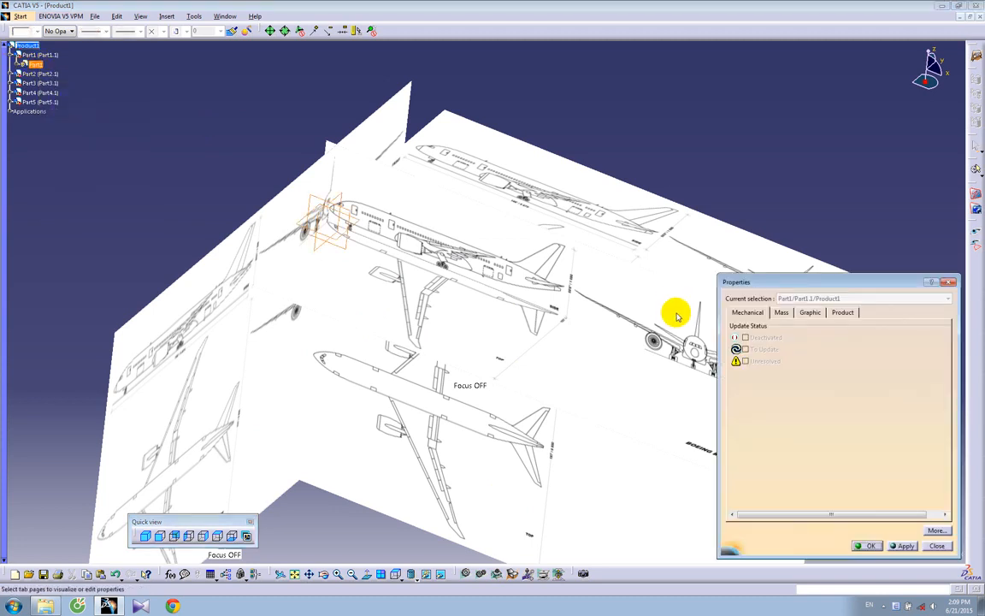
click(810, 312)
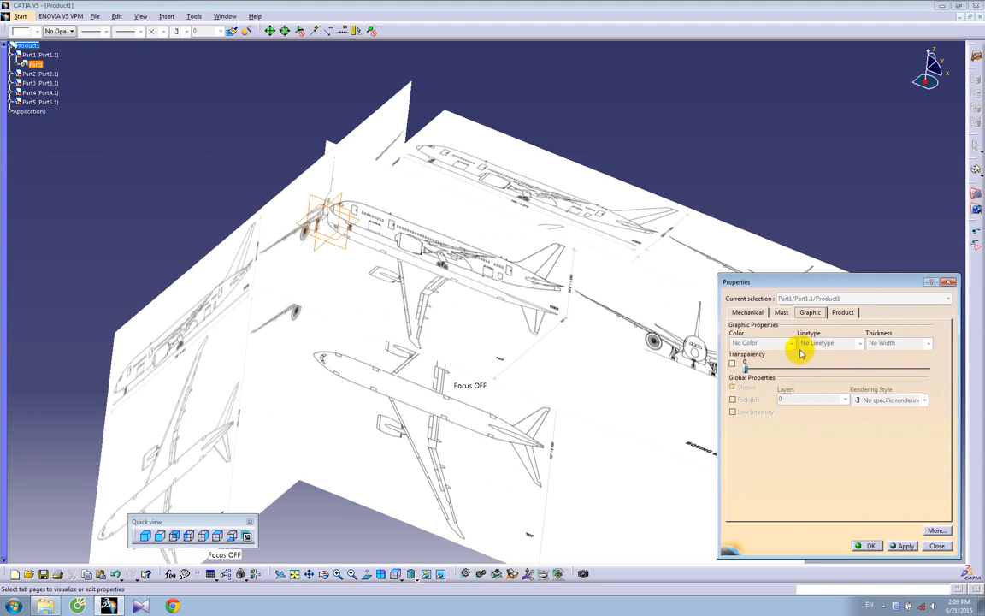
click(843, 313)
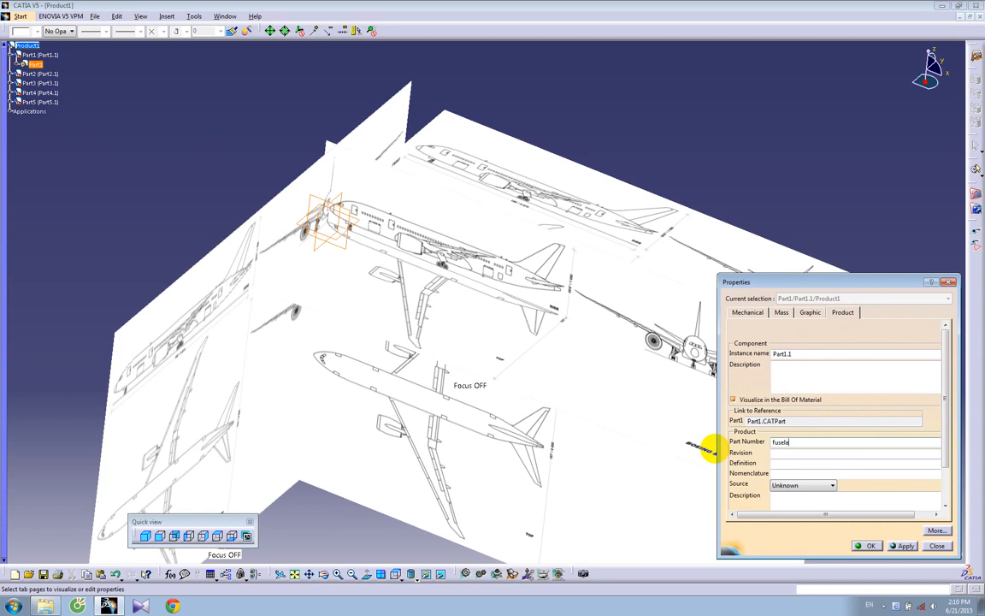
text(fuselage)
key(Return)
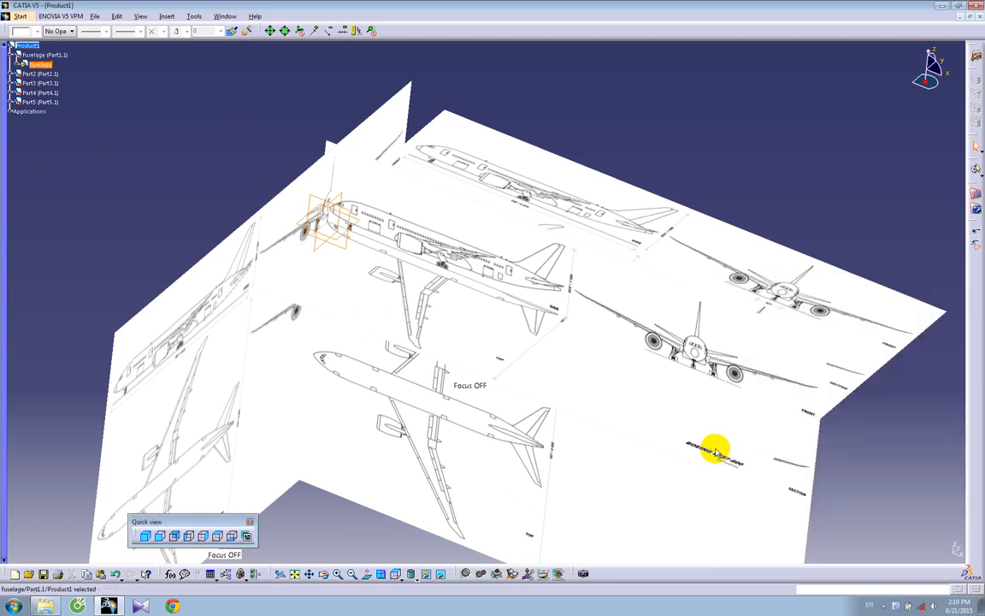
- Change the part number of Part2 to "wing" in its product properties
click(17, 74)
right_click(40, 85)
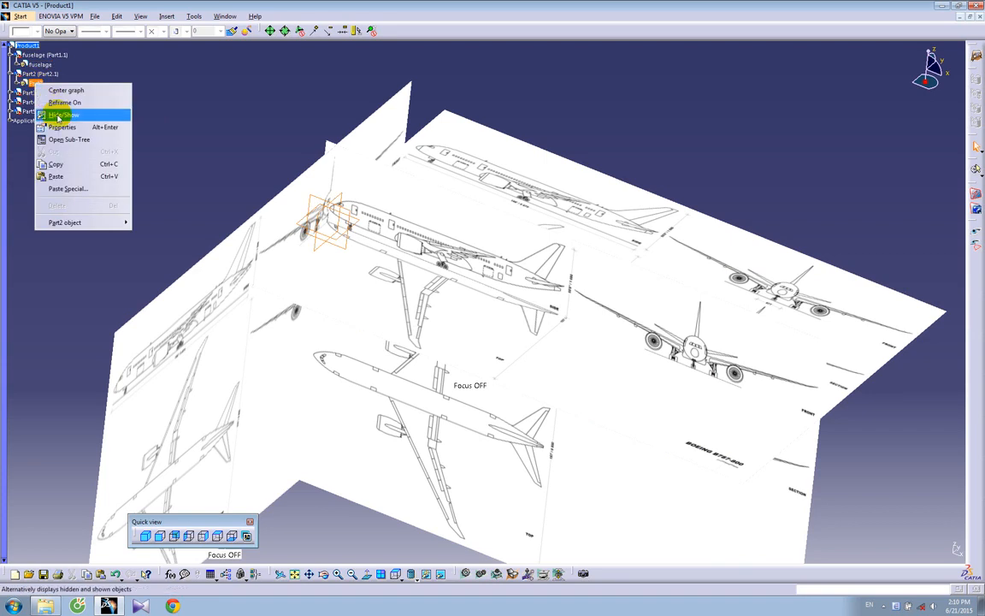
click(61, 126)
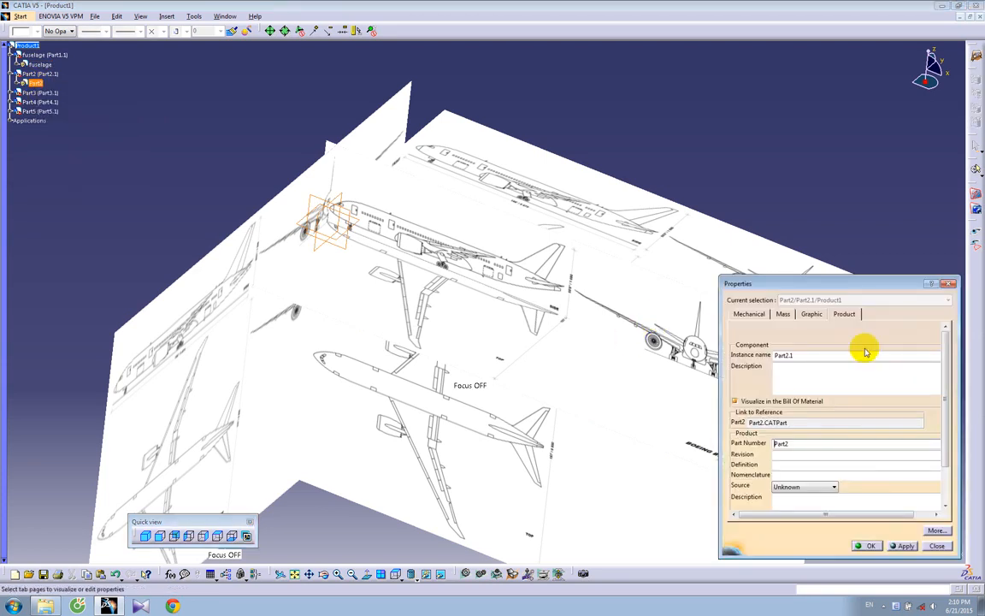
drag(800, 443, 724, 454)
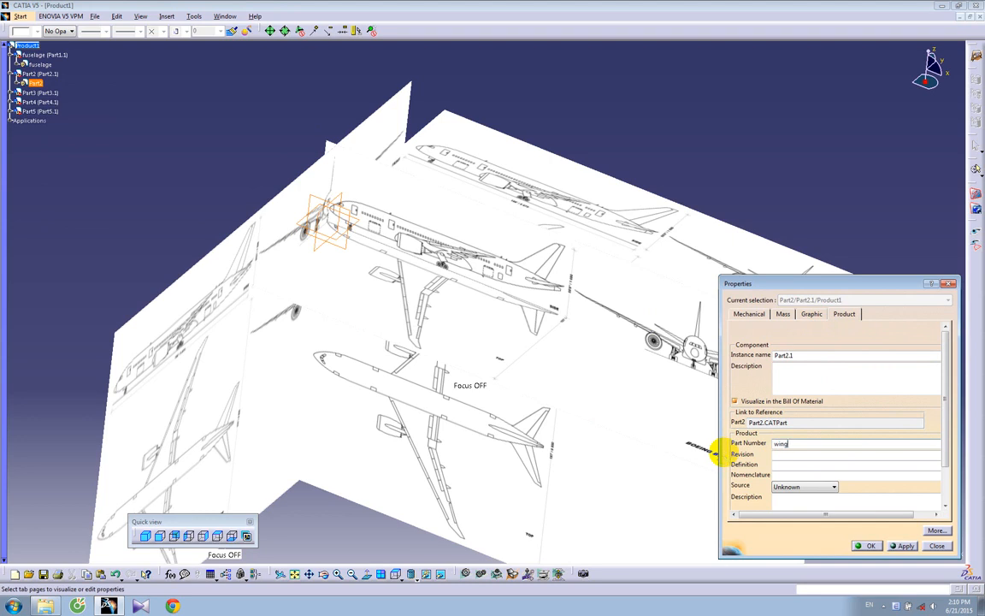
key(Return)
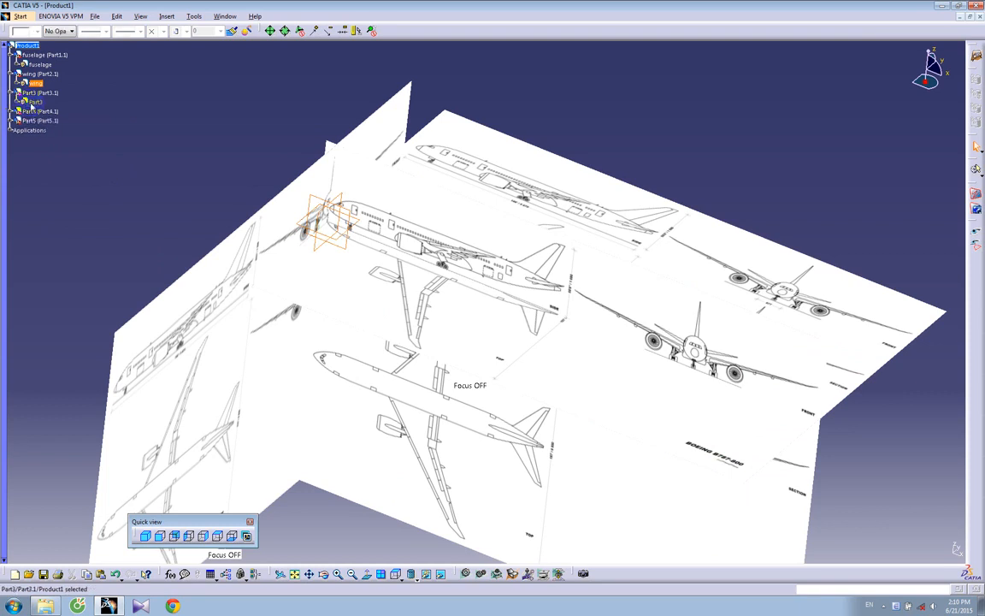
- Change the part number of Part3 to "vetical tail" in its product properties
right_click(32, 103)
click(55, 146)
double_click(784, 444)
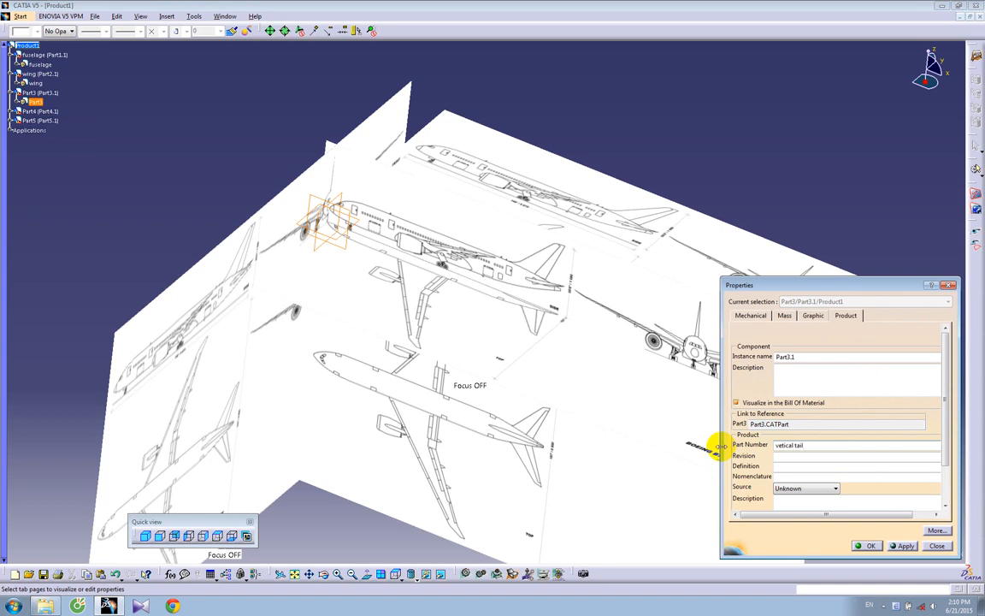
key(Return)
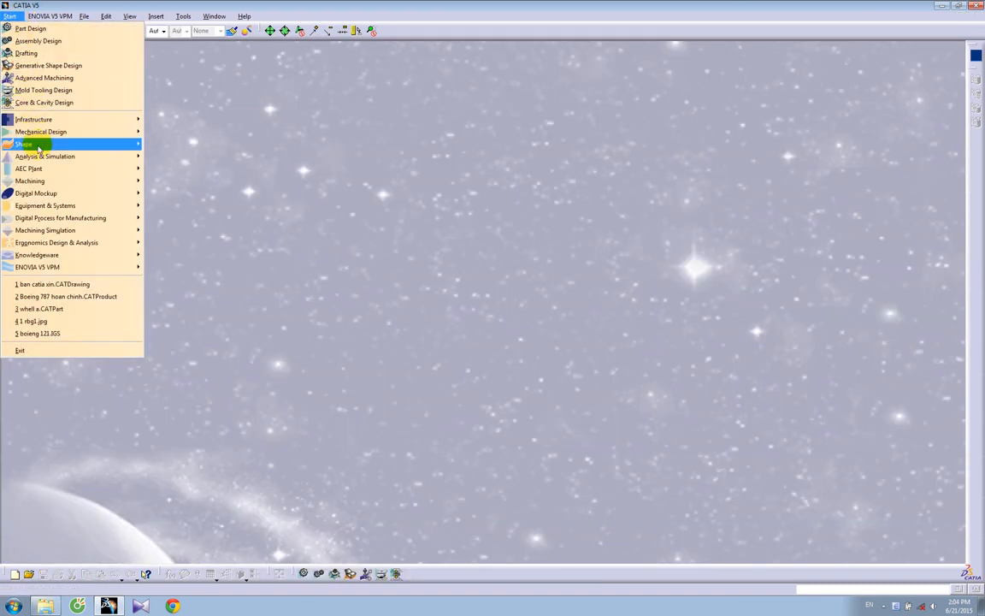
- Start a new product in the Sketch Tracer workbench and switch to the front view
mouse_move(38, 146)
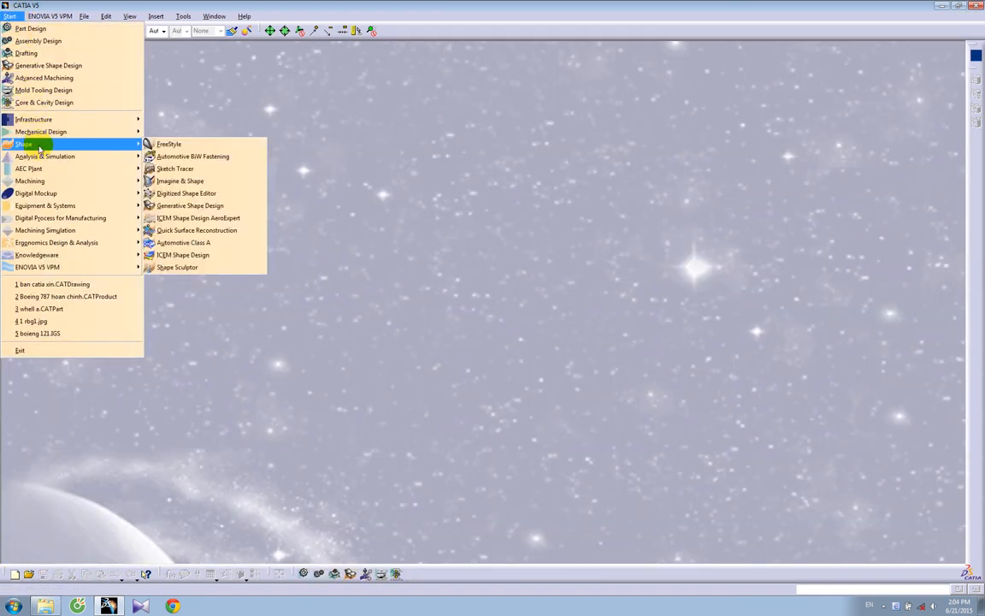
click(171, 145)
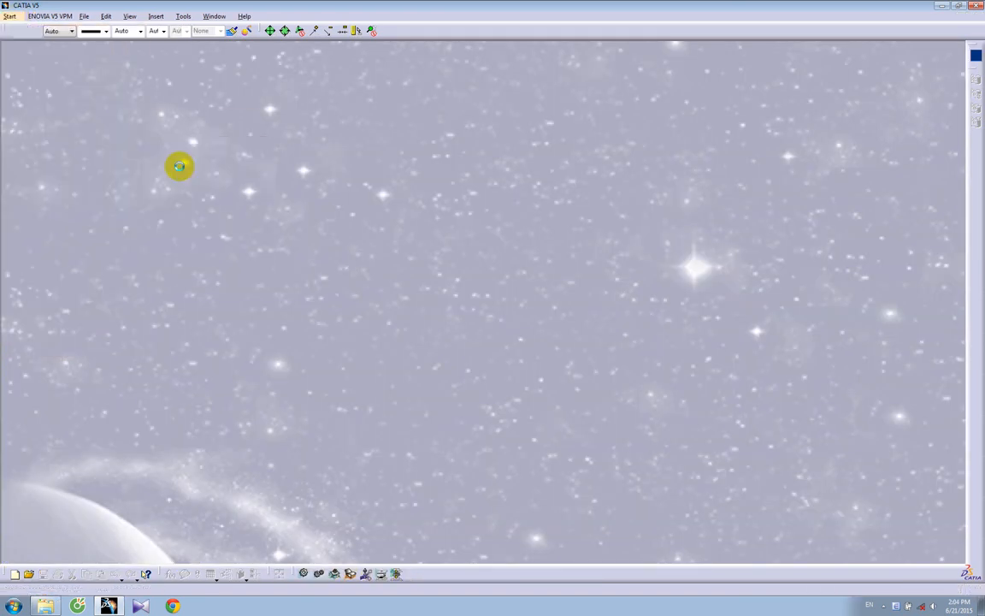
middle_drag(313, 334, 313, 353)
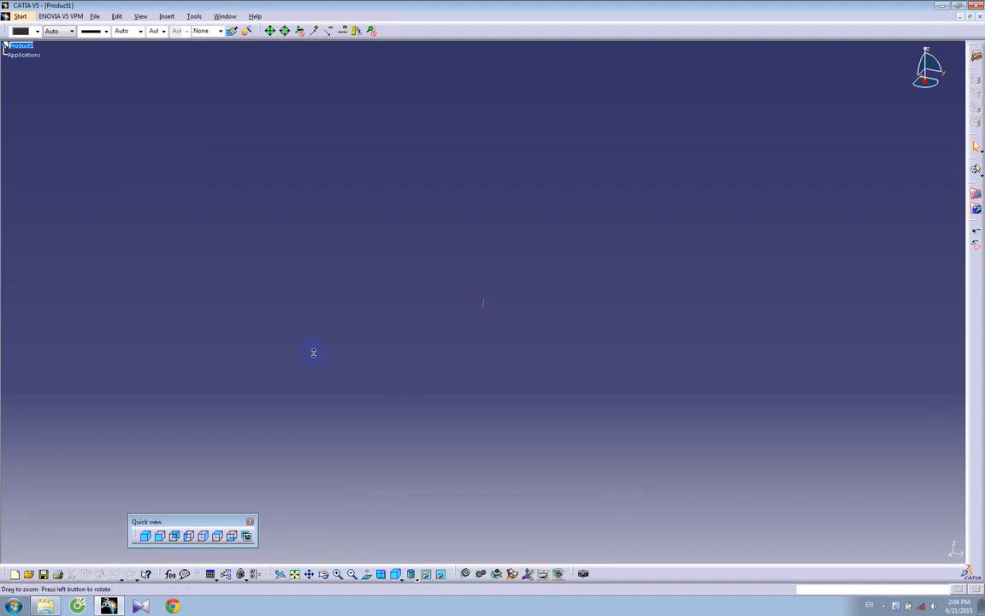
click(162, 537)
- Create an immersive sketch from the image B787-800v1.0 in the Boeing 787 8 folder
click(977, 196)
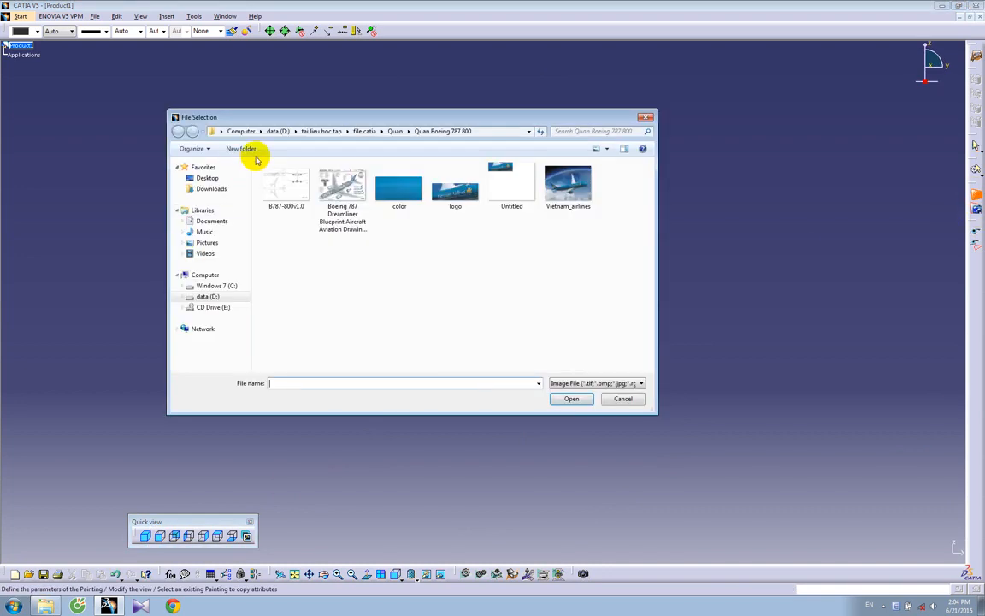
click(396, 131)
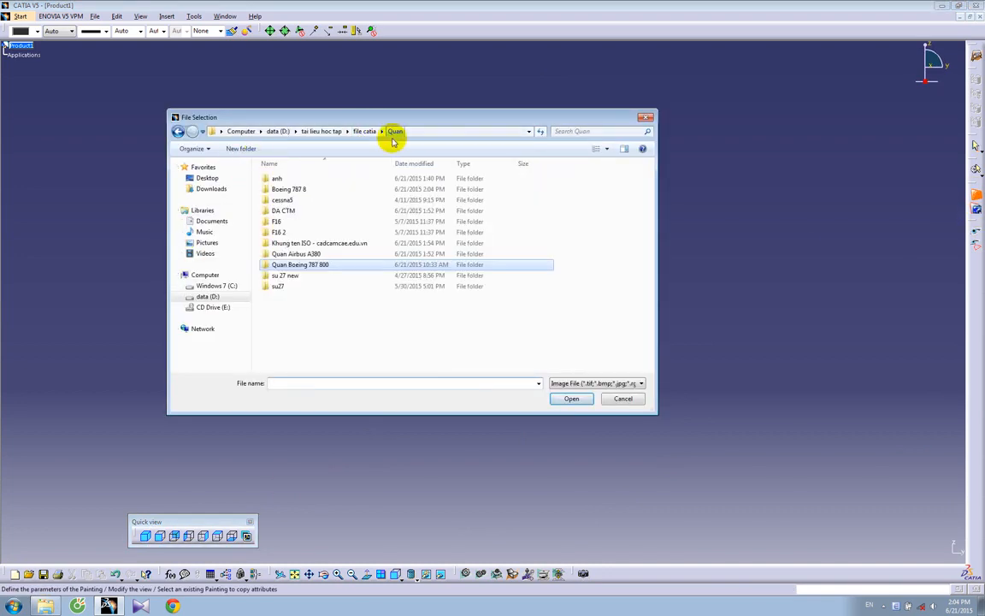
double_click(311, 191)
click(296, 194)
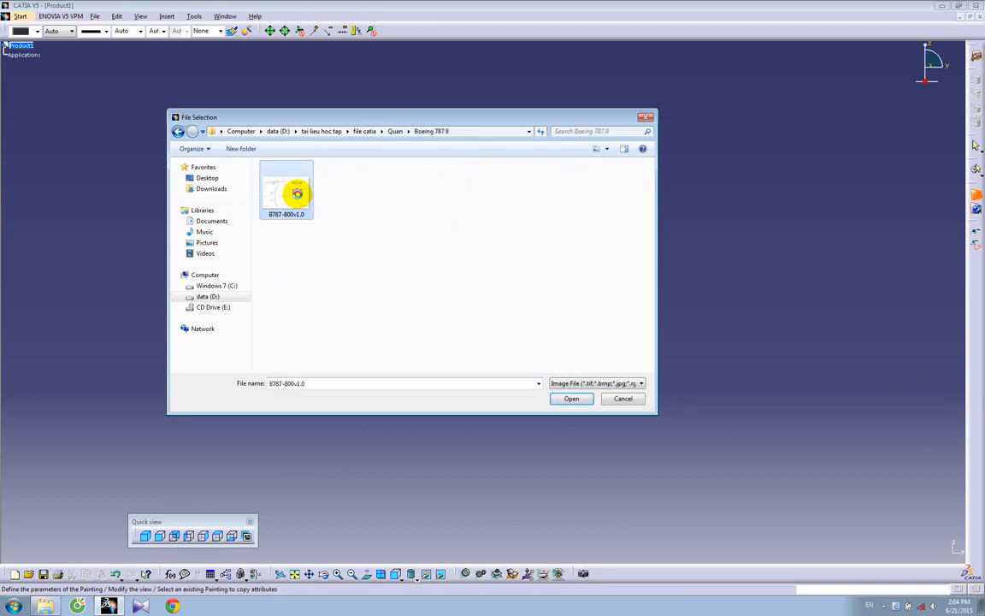
double_click(297, 193)
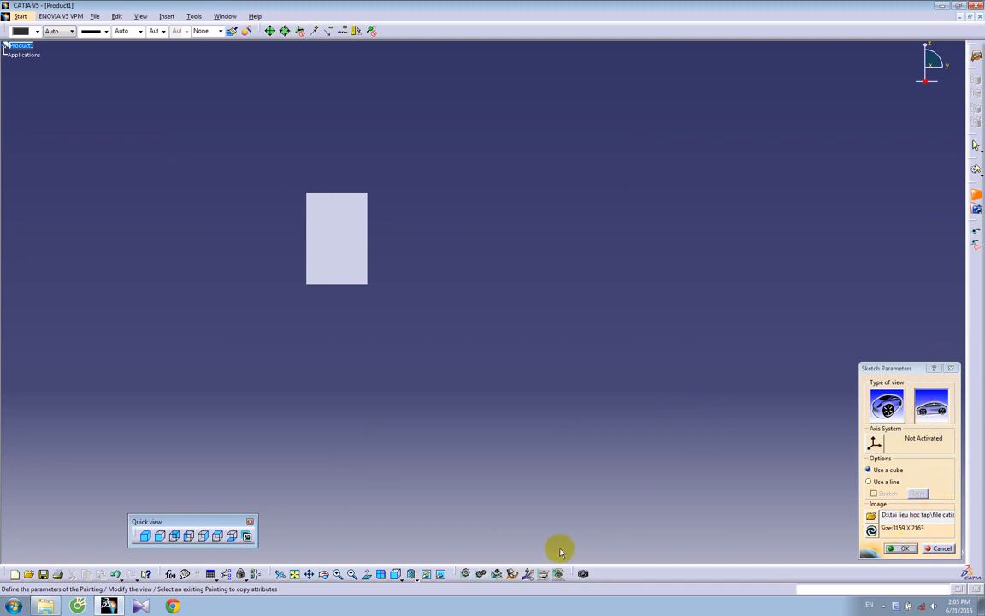
click(906, 548)
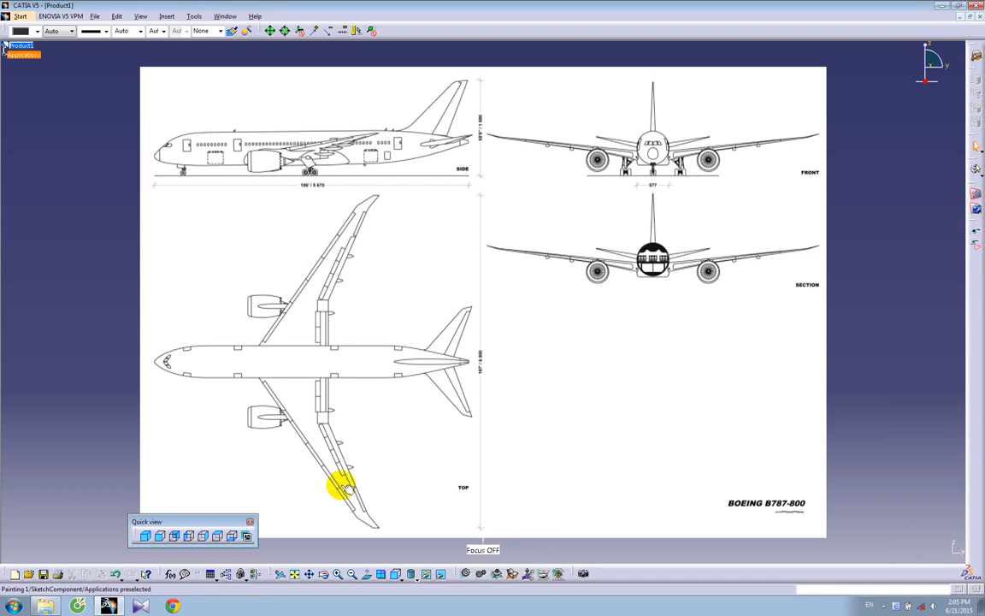
- Edit the front-view painting's sketch parameters and move its model axis to the ground point below the nose wheel of the FRONT drawing
double_click(368, 397)
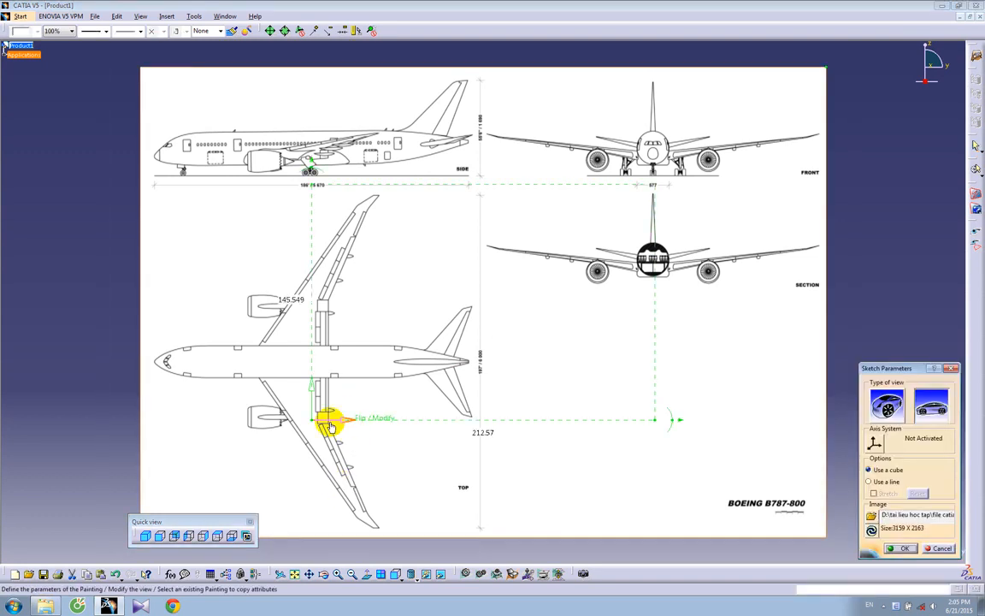
drag(315, 415, 656, 176)
mouse_move(684, 243)
middle_down()
mouse_move(482, 369)
mouse_move(466, 268)
mouse_move(418, 363)
mouse_move(536, 354)
mouse_move(502, 461)
mouse_move(451, 458)
mouse_move(507, 384)
mouse_move(515, 299)
middle_up()
drag(531, 521, 511, 506)
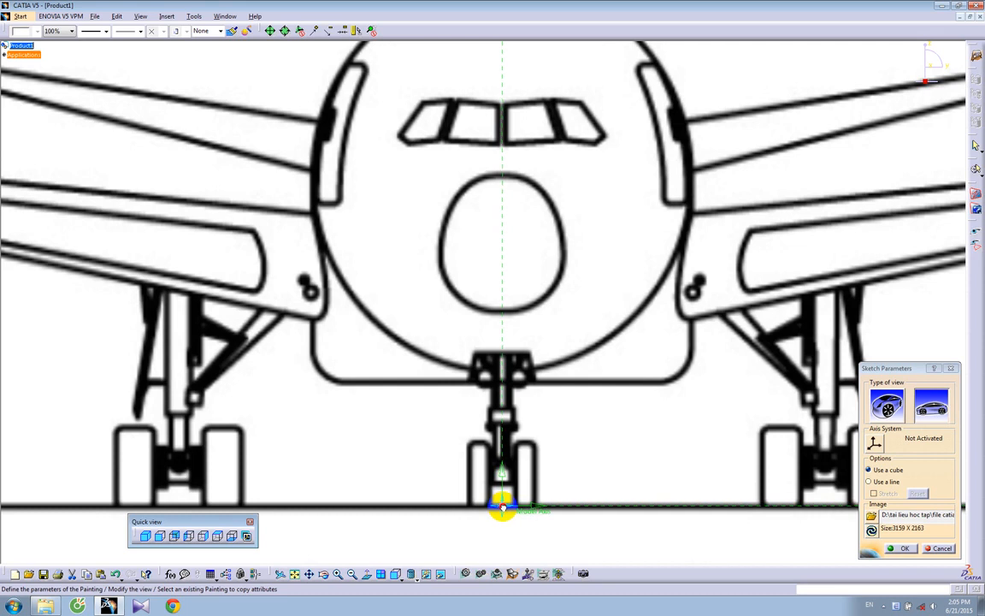
- Resize the axis reference frame to the FRONT drawing's wing tip and fin top, about 104 wide and 63 high
mouse_move(644, 440)
ctrl+middle_down()
mouse_move(638, 484)
mouse_move(654, 551)
ctrl+middle_up()
middle_drag(771, 413, 605, 450)
ctrl+middle_drag(535, 309, 525, 364)
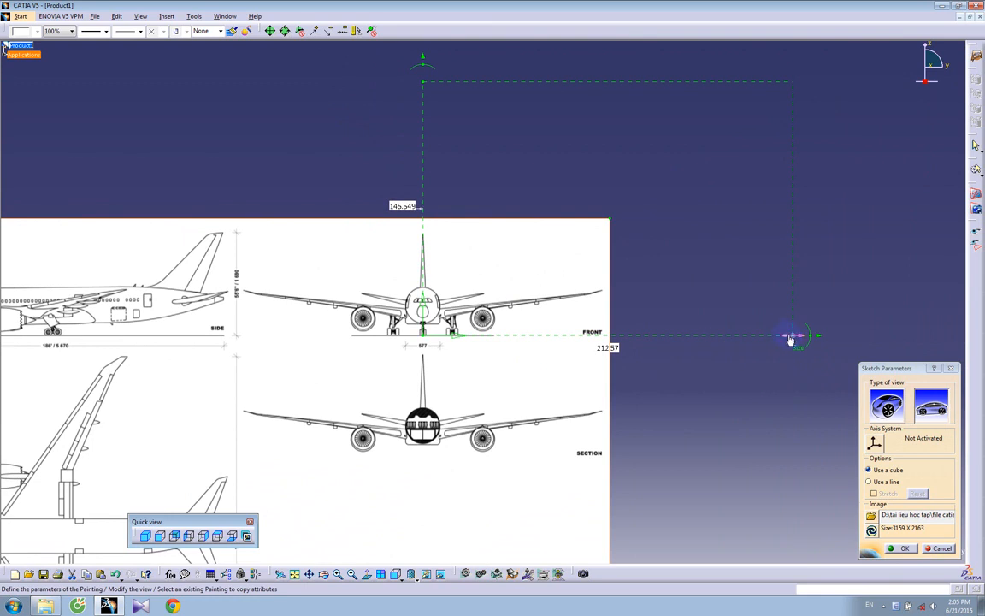
drag(716, 342, 601, 354)
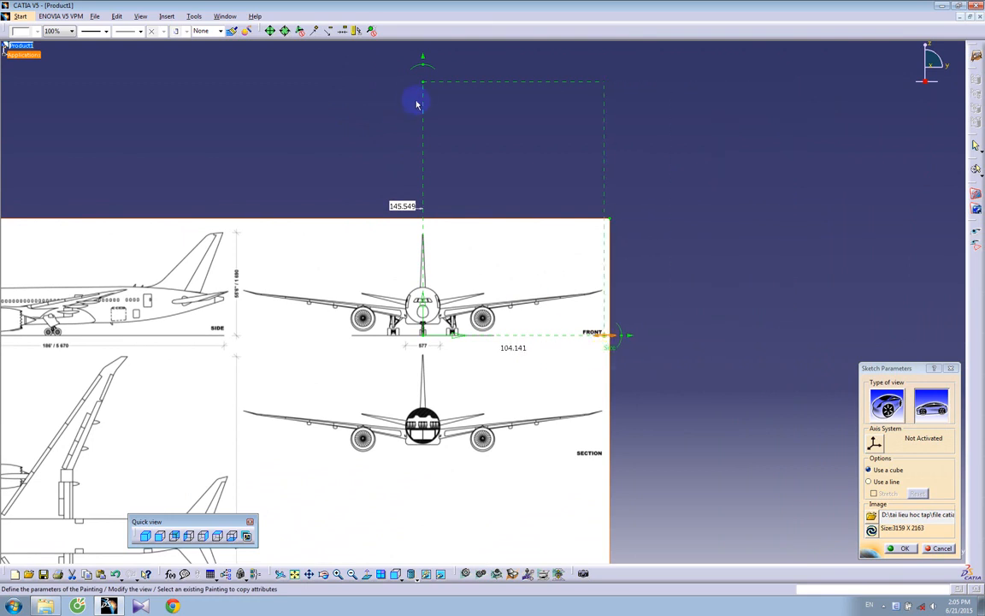
mouse_move(425, 94)
mouse_down()
mouse_move(424, 235)
mouse_move(424, 225)
mouse_up()
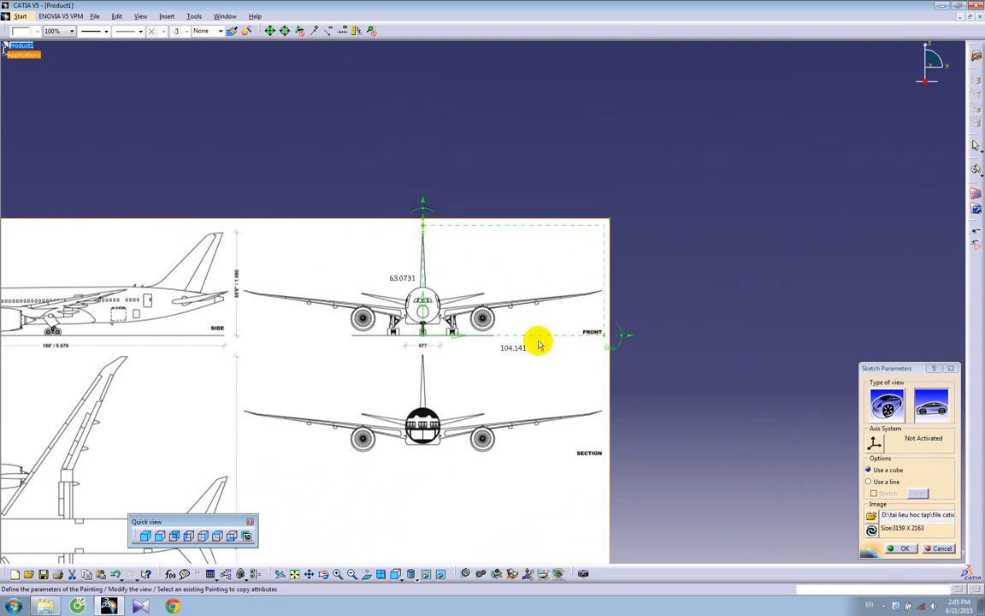
- Confirm the sketch parameters of the top-view blueprint image with its axis at the fuselage nose
ctrl+middle_drag(539, 340, 528, 286)
mouse_move(505, 346)
ctrl+middle_down()
mouse_move(498, 405)
mouse_move(213, 378)
mouse_move(396, 183)
ctrl+middle_up()
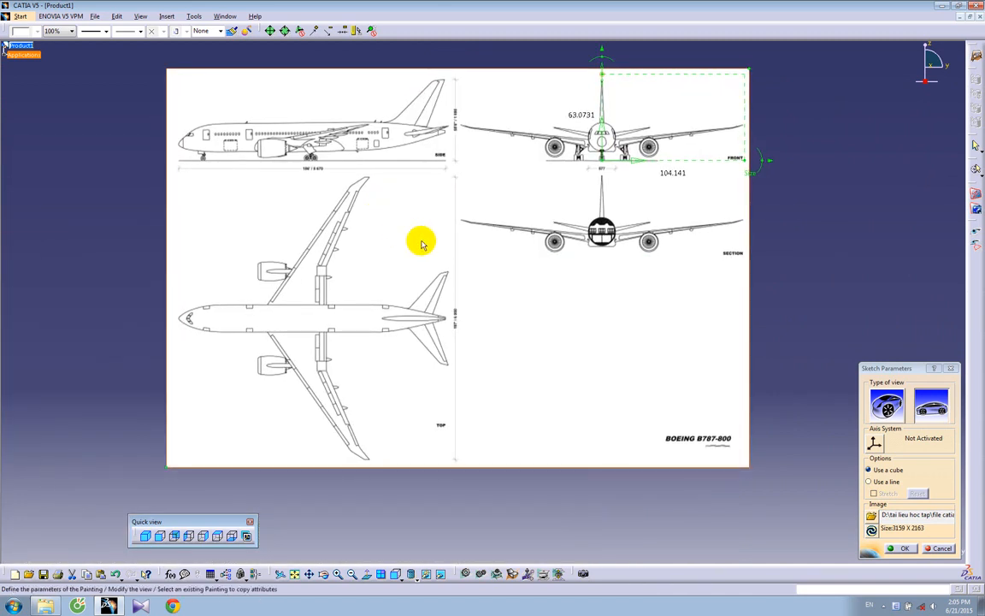
mouse_move(450, 337)
ctrl+middle_down()
mouse_move(442, 286)
mouse_move(446, 308)
ctrl+middle_up()
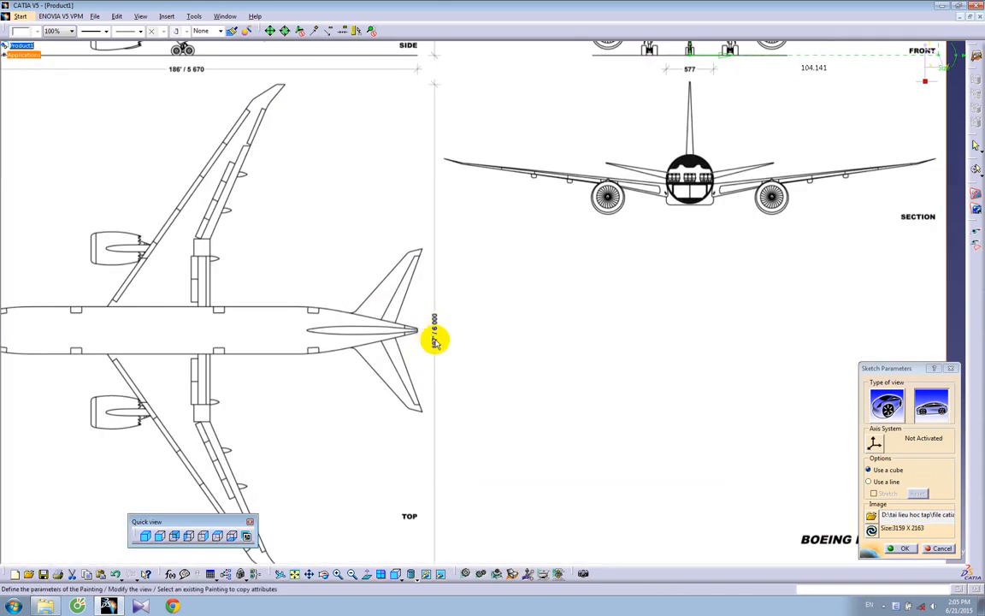
middle_drag(462, 352, 458, 308)
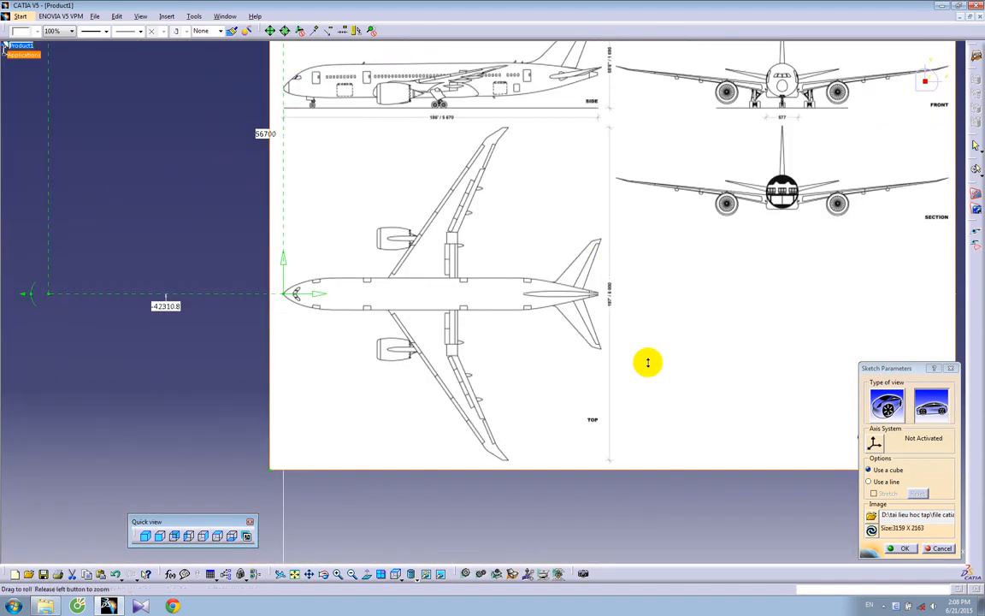
mouse_move(646, 361)
ctrl+middle_down()
mouse_move(703, 270)
mouse_move(318, 320)
mouse_move(582, 362)
mouse_move(556, 260)
mouse_move(396, 252)
mouse_move(352, 413)
mouse_move(296, 362)
mouse_move(537, 405)
mouse_move(528, 356)
ctrl+middle_up()
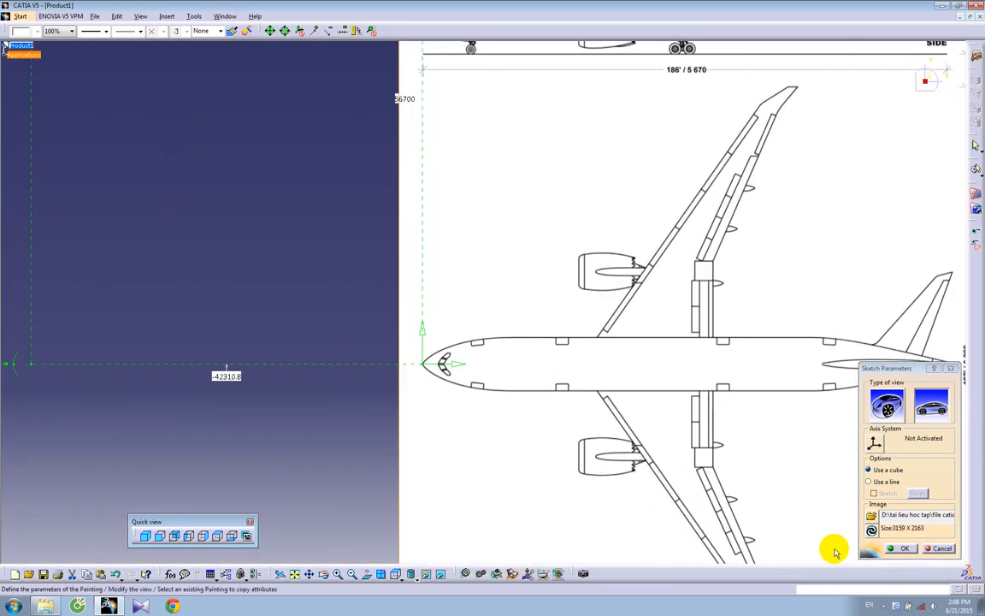
click(909, 549)
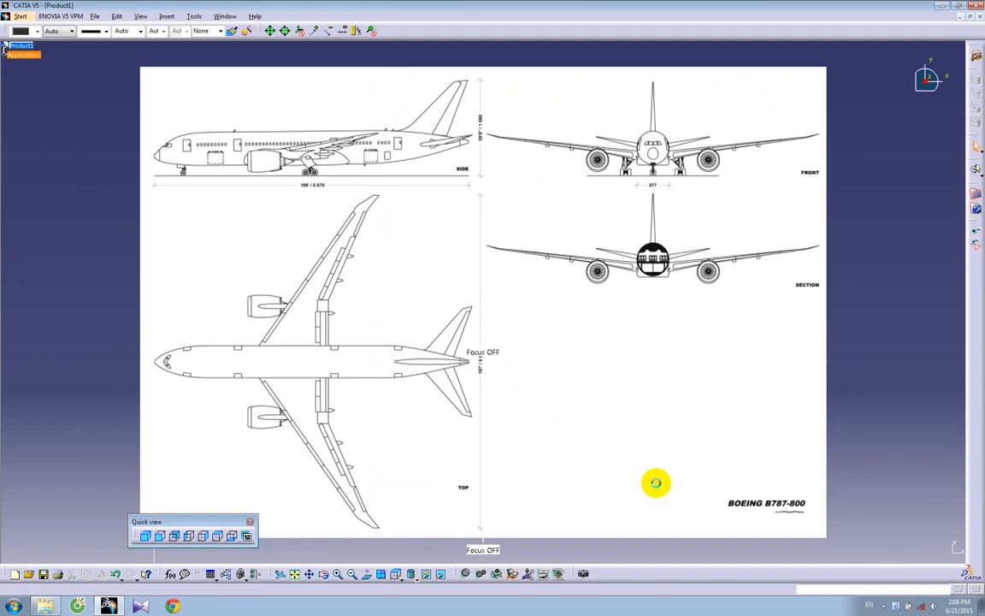
- Examine how the side, top and front blueprint images line up at the fuselage nose, nose wheel and tail
mouse_move(479, 367)
middle_down()
mouse_move(544, 177)
mouse_move(500, 361)
mouse_move(462, 389)
mouse_move(431, 385)
mouse_move(417, 246)
middle_up()
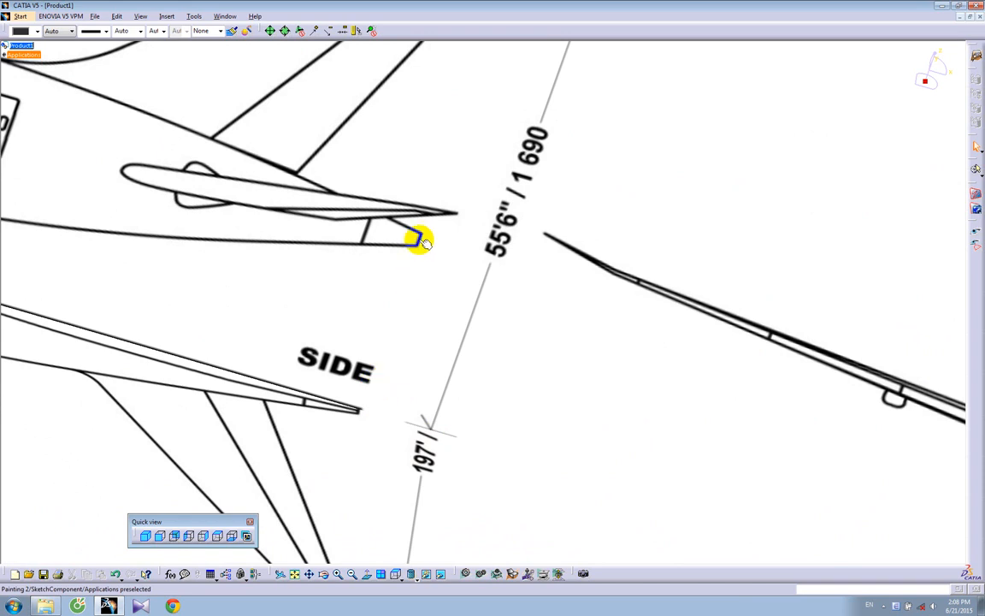
middle_drag(373, 410, 887, 424)
mouse_move(389, 330)
middle_down()
mouse_move(686, 400)
mouse_move(671, 427)
middle_up()
middle_drag(723, 364, 283, 230)
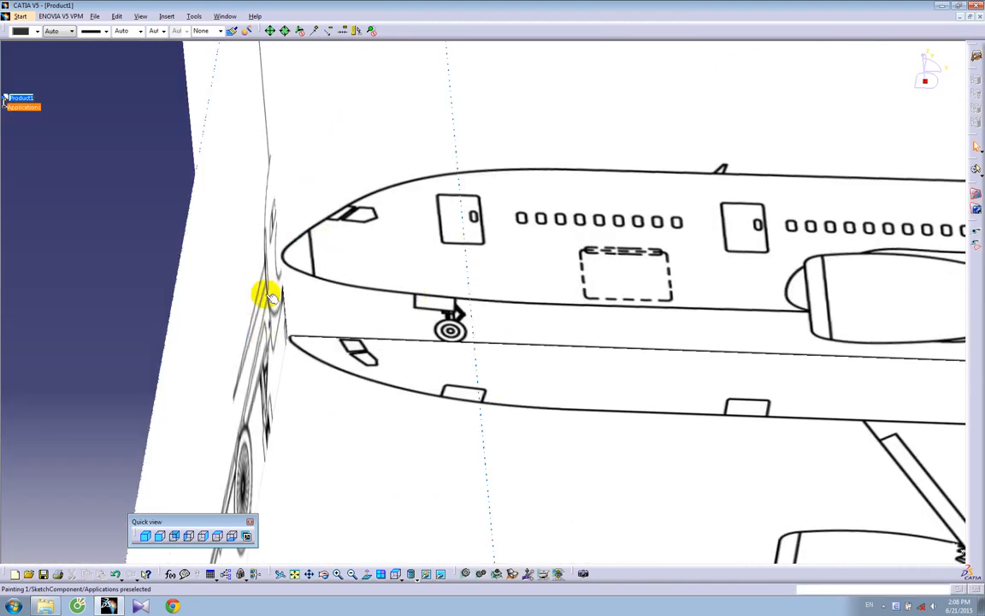
middle_drag(449, 362, 314, 263)
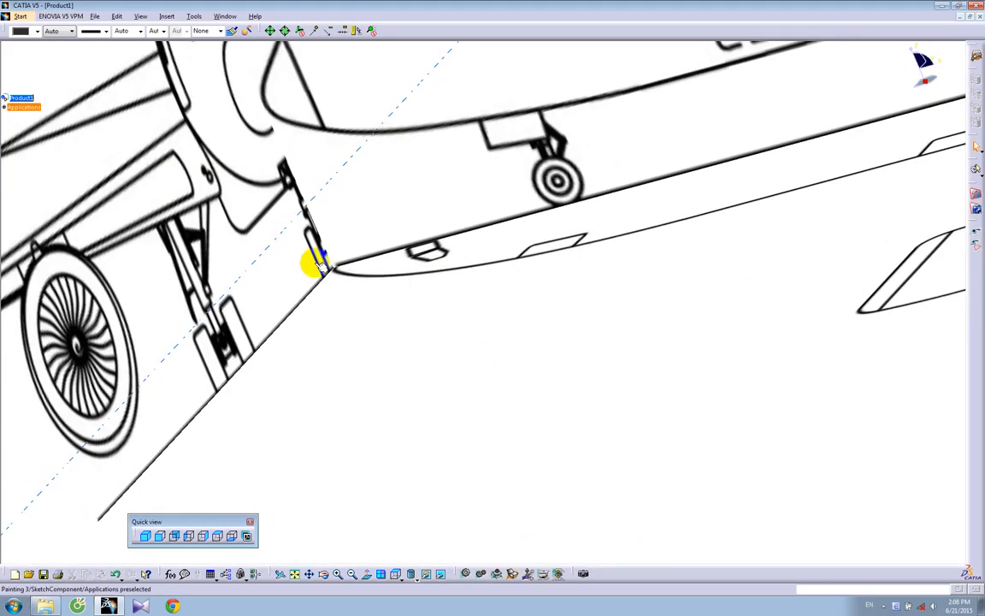
middle_drag(425, 248, 326, 357)
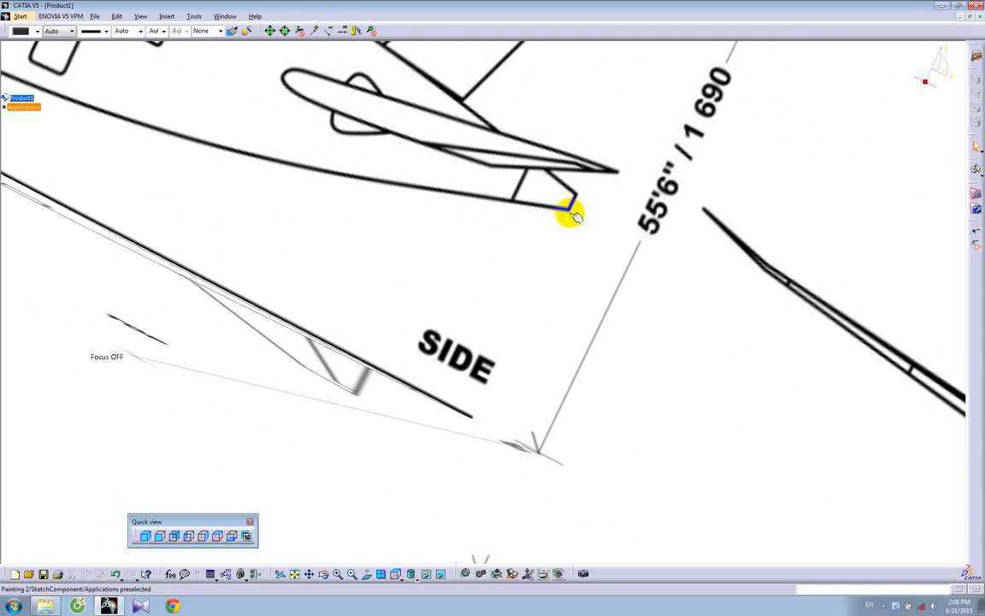
middle_drag(492, 367, 466, 347)
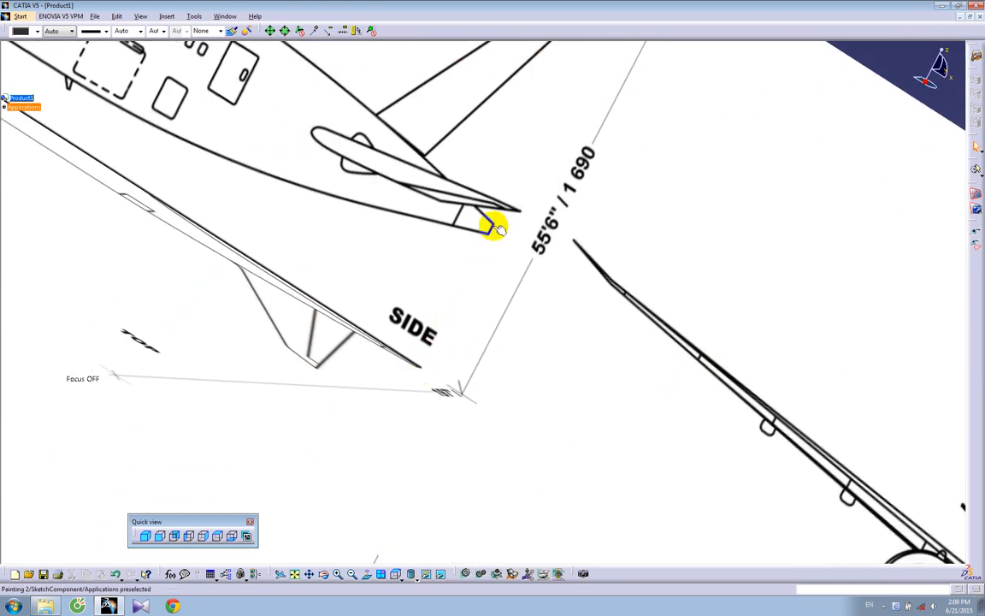
middle_drag(505, 229, 477, 368)
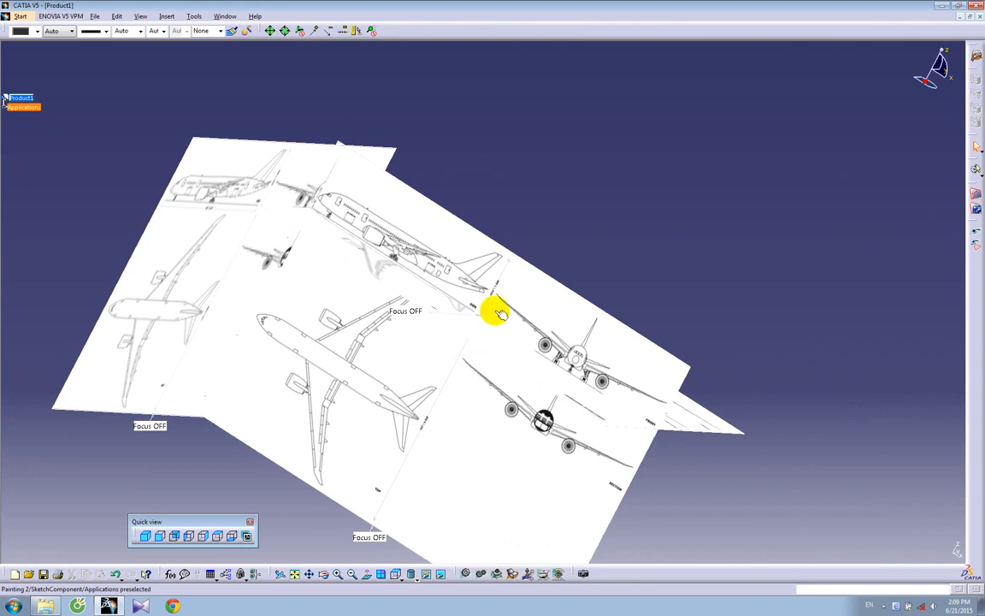
mouse_move(336, 395)
middle_down()
mouse_move(314, 378)
mouse_move(249, 409)
mouse_move(291, 449)
mouse_move(431, 285)
mouse_move(408, 374)
mouse_move(395, 282)
mouse_move(386, 386)
mouse_move(385, 371)
middle_up()
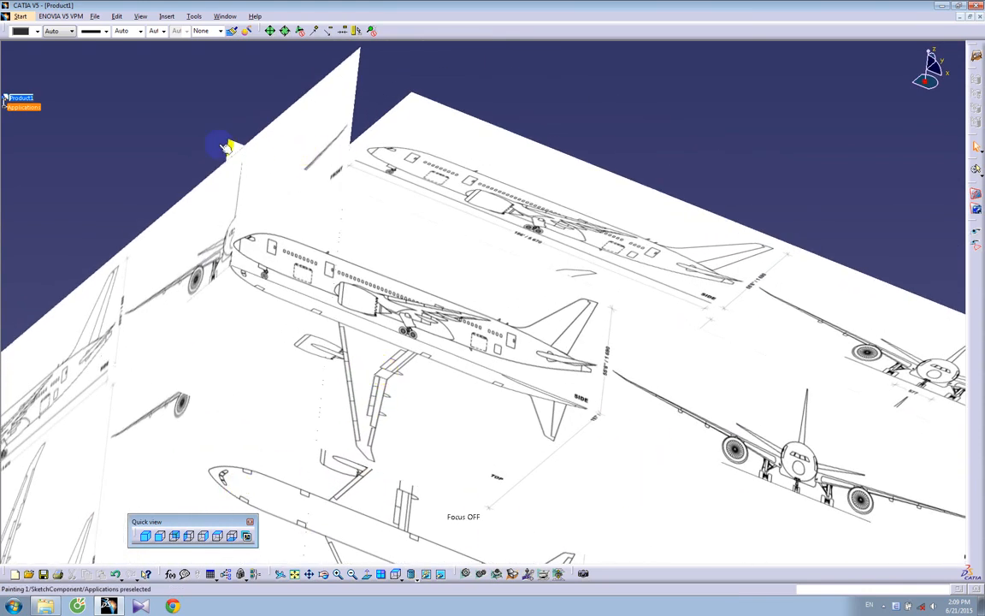
middle_drag(363, 193, 439, 281)
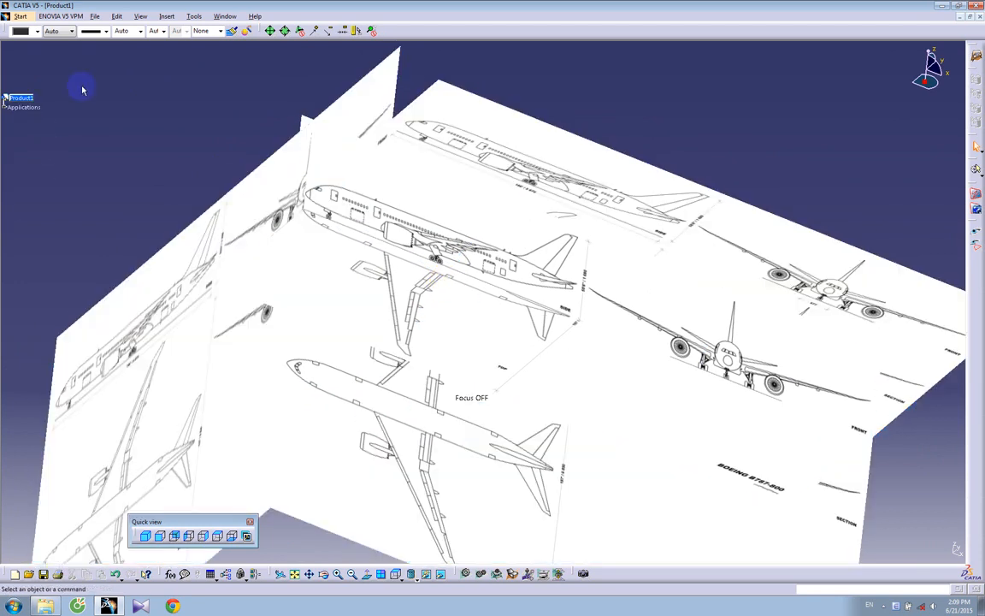
middle_drag(546, 270, 592, 325)
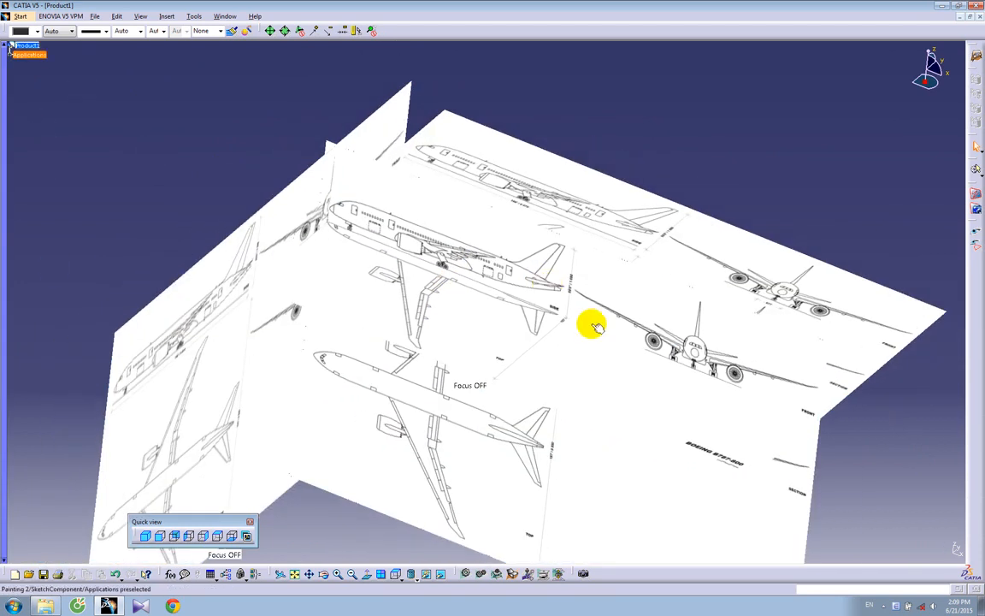
click(24, 45)
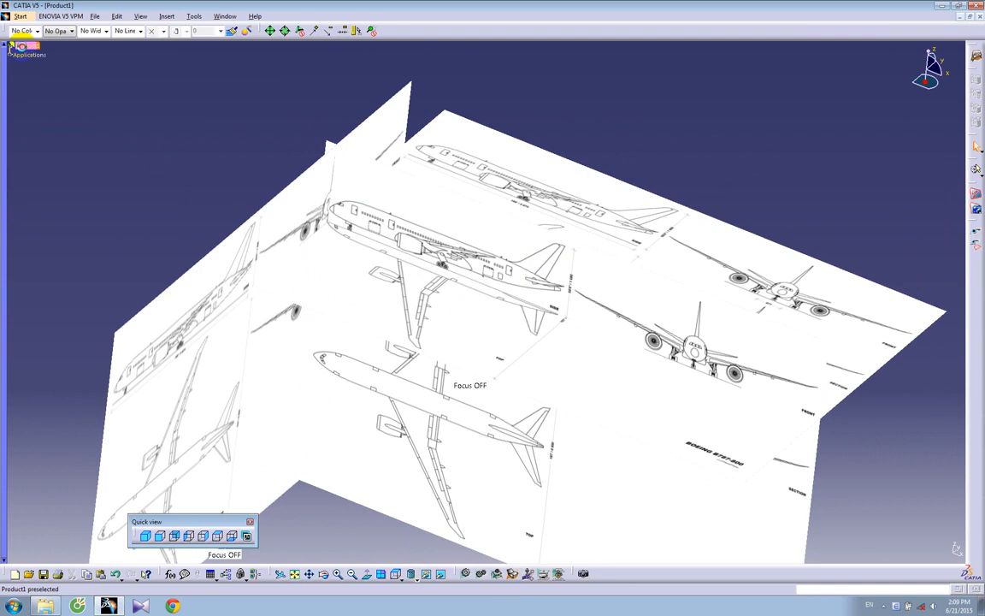
click(158, 17)
click(177, 75)
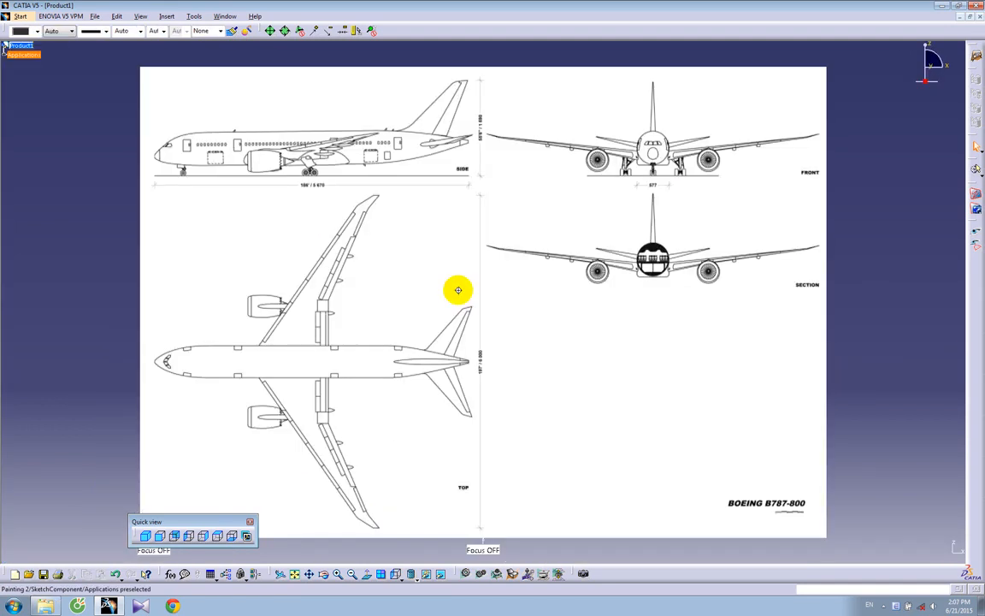
- Switch to the top view and create an immersive sketch from the Boeing B787-800 blueprint image
mouse_move(455, 289)
middle_down()
mouse_move(458, 341)
mouse_move(554, 257)
mouse_move(606, 349)
mouse_move(513, 249)
mouse_move(343, 264)
mouse_move(343, 310)
mouse_move(494, 315)
mouse_move(473, 433)
middle_up()
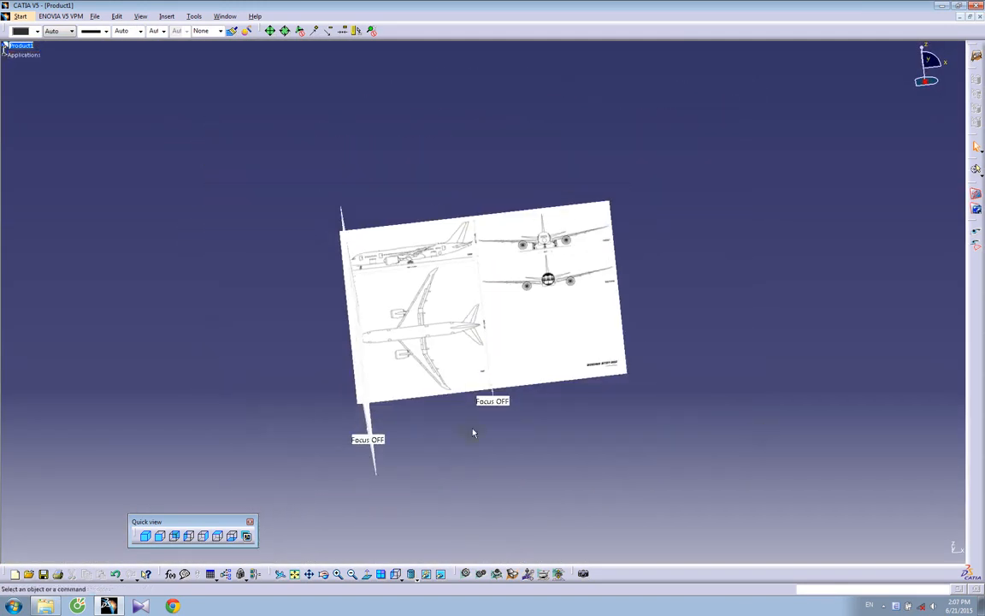
click(218, 536)
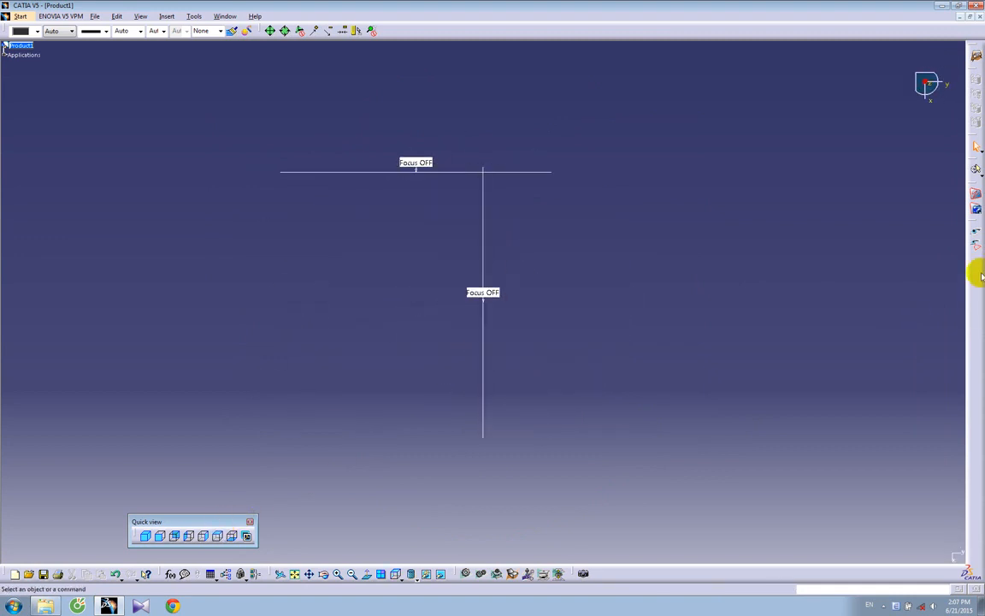
click(976, 199)
click(295, 189)
double_click(295, 188)
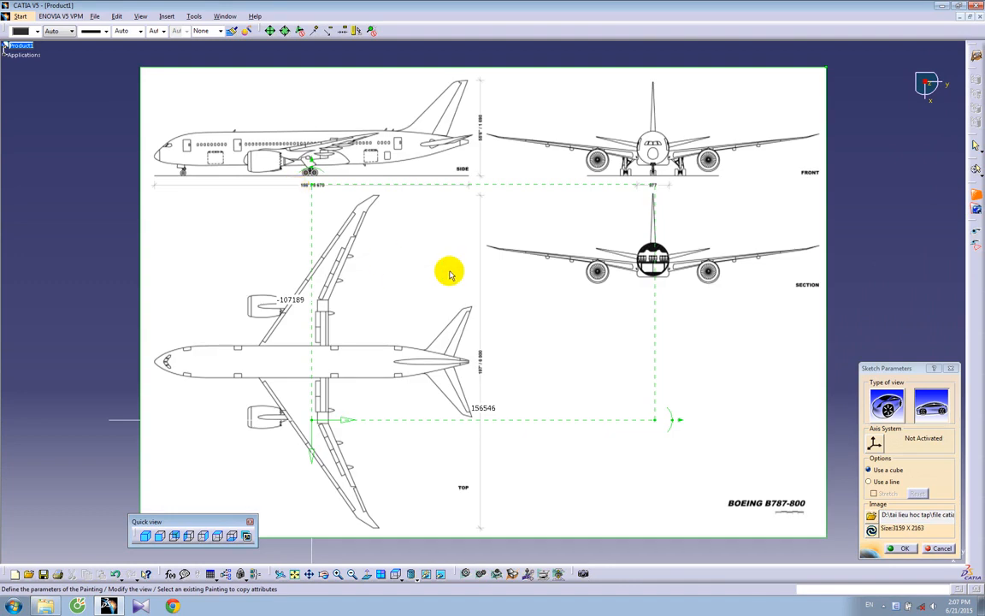
- Place the new sketch's model axis on the fuselage nose tip of the TOP drawing, aligned with the fuselage centreline
mouse_move(409, 323)
ctrl+middle_down()
mouse_move(402, 389)
mouse_move(468, 341)
mouse_move(447, 325)
ctrl+middle_up()
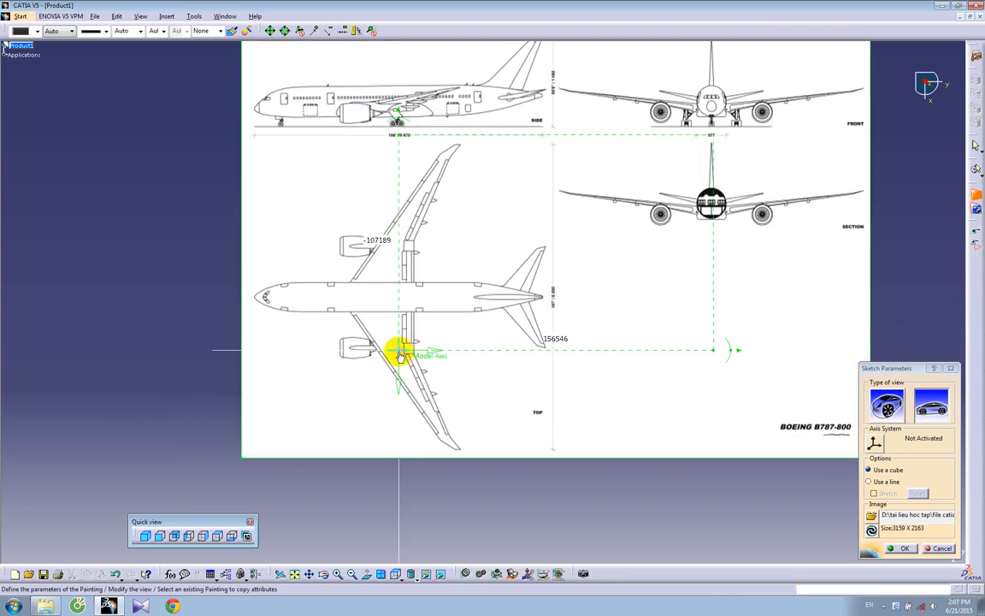
drag(399, 351, 254, 299)
mouse_move(305, 327)
middle_down()
mouse_move(494, 343)
mouse_move(470, 211)
middle_up()
mouse_move(323, 426)
middle_down()
mouse_move(465, 338)
mouse_move(458, 270)
middle_up()
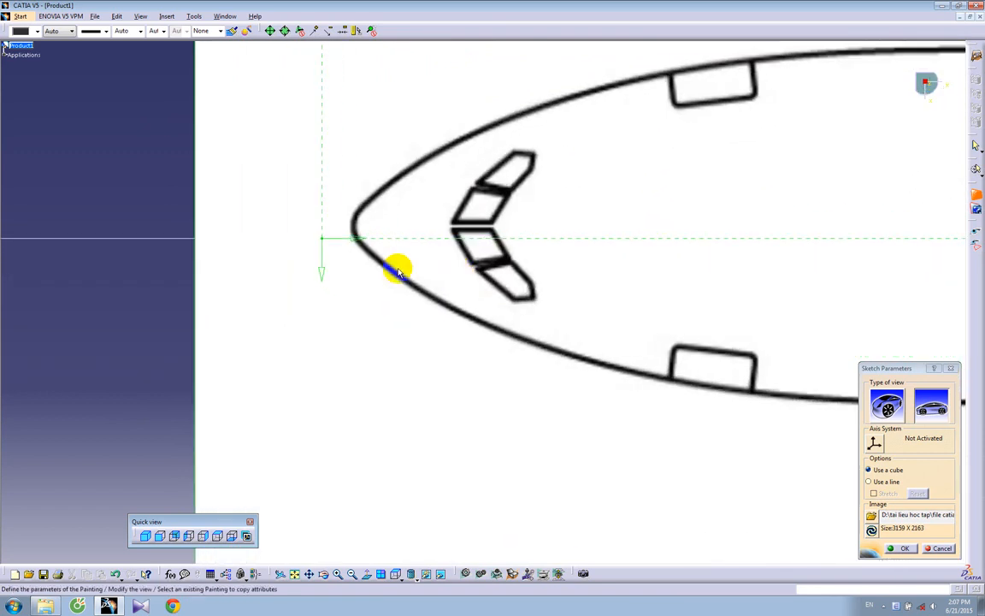
drag(322, 240, 351, 230)
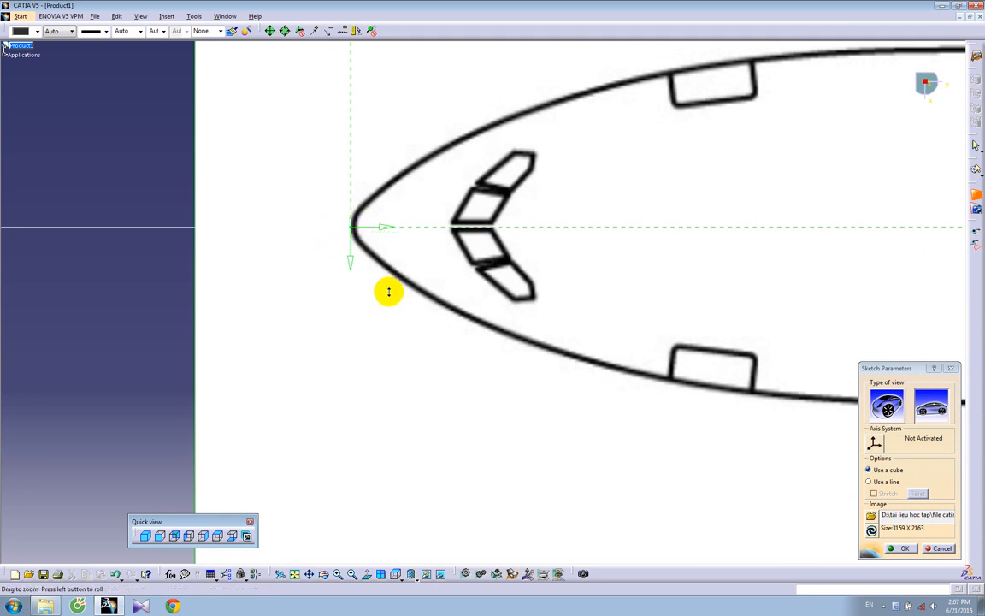
mouse_move(386, 290)
ctrl+middle_down()
mouse_move(385, 274)
mouse_move(468, 273)
mouse_move(466, 247)
ctrl+middle_up()
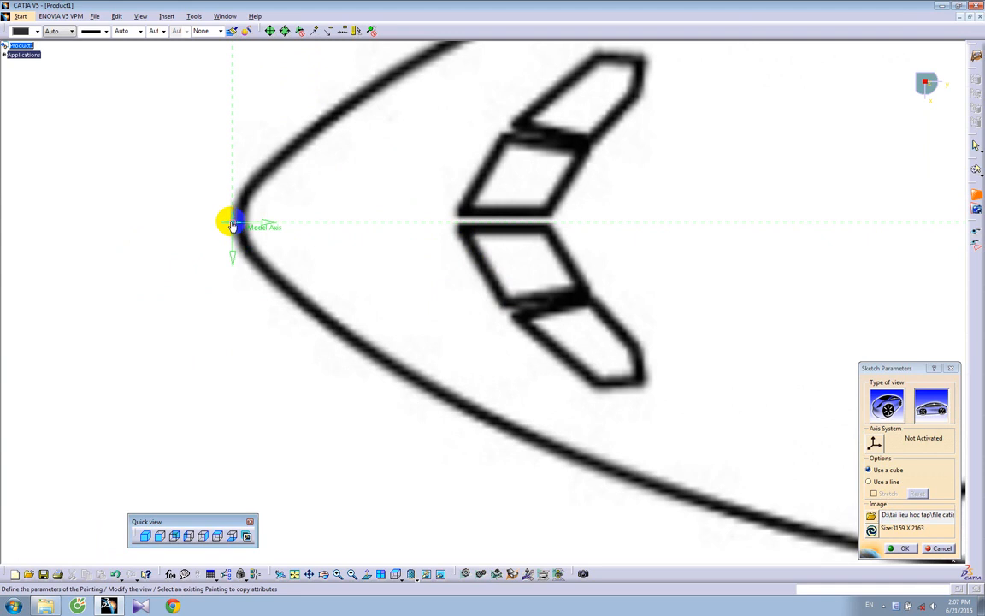
drag(230, 222, 229, 218)
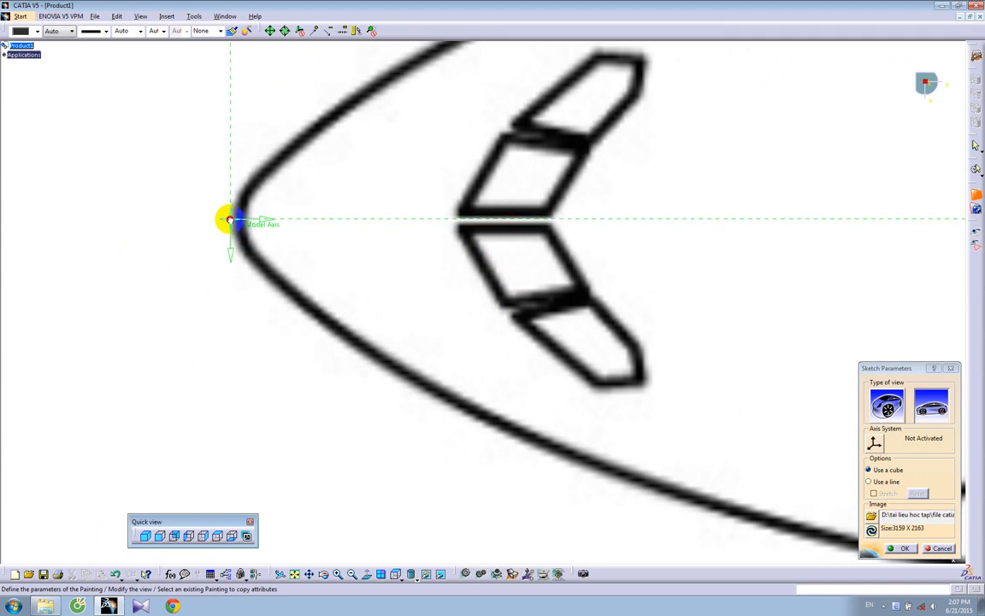
- Stretch the axis frame to the fuselage tail end, set that length to 56700 and accept the sketch parameters
ctrl+middle_drag(300, 244, 301, 380)
mouse_move(830, 270)
middle_down()
mouse_move(203, 277)
mouse_move(178, 268)
middle_up()
middle_drag(563, 262, 165, 262)
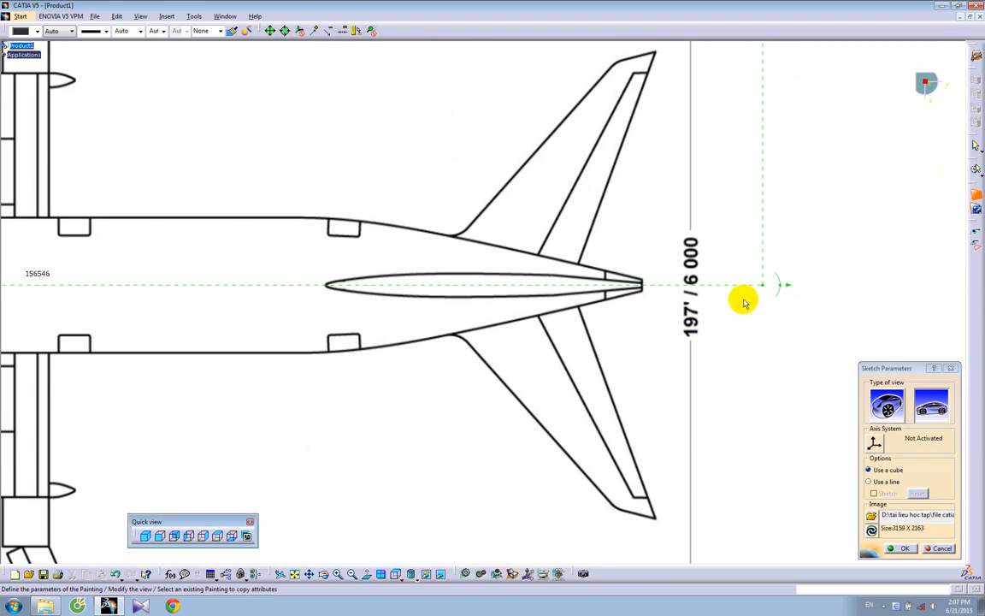
drag(756, 293, 639, 303)
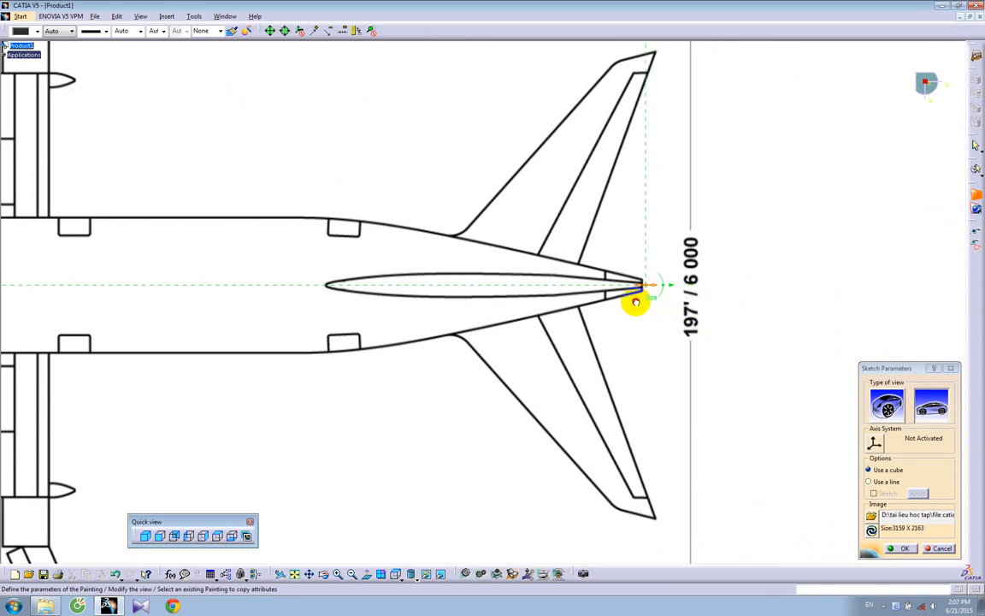
ctrl+middle_drag(691, 340, 684, 286)
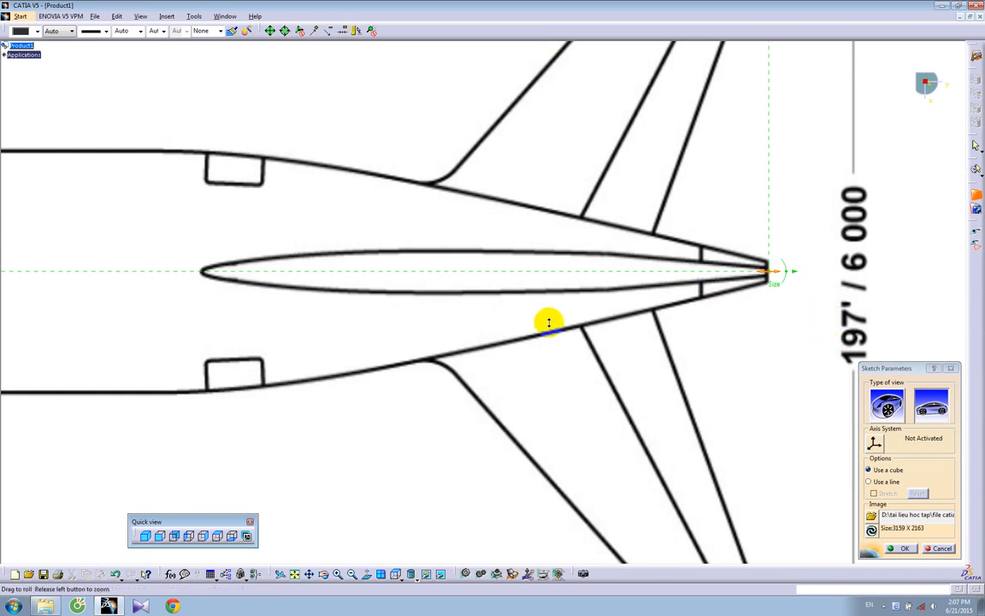
ctrl+middle_drag(548, 323, 505, 372)
double_click(341, 286)
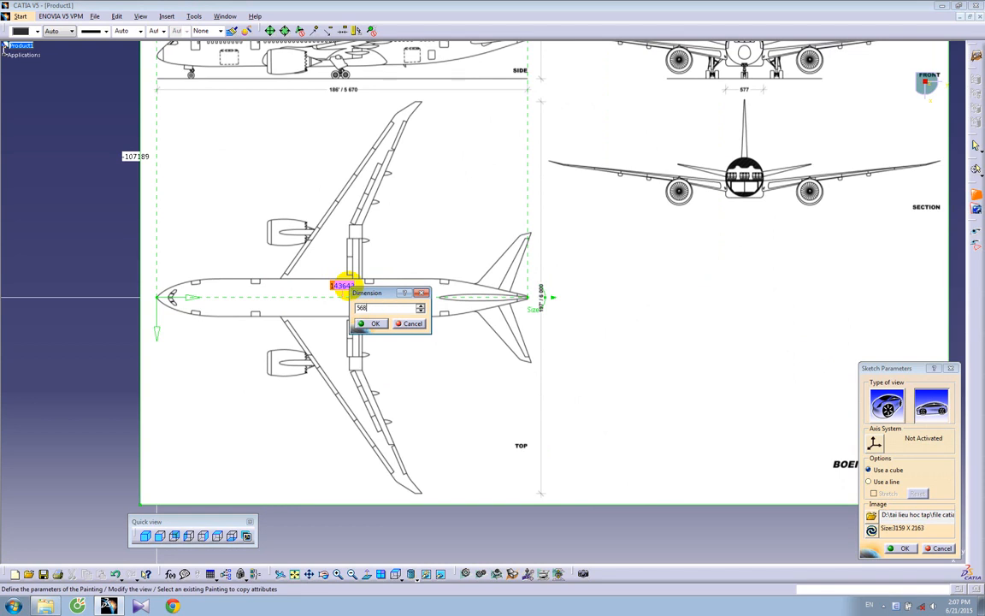
key(Return)
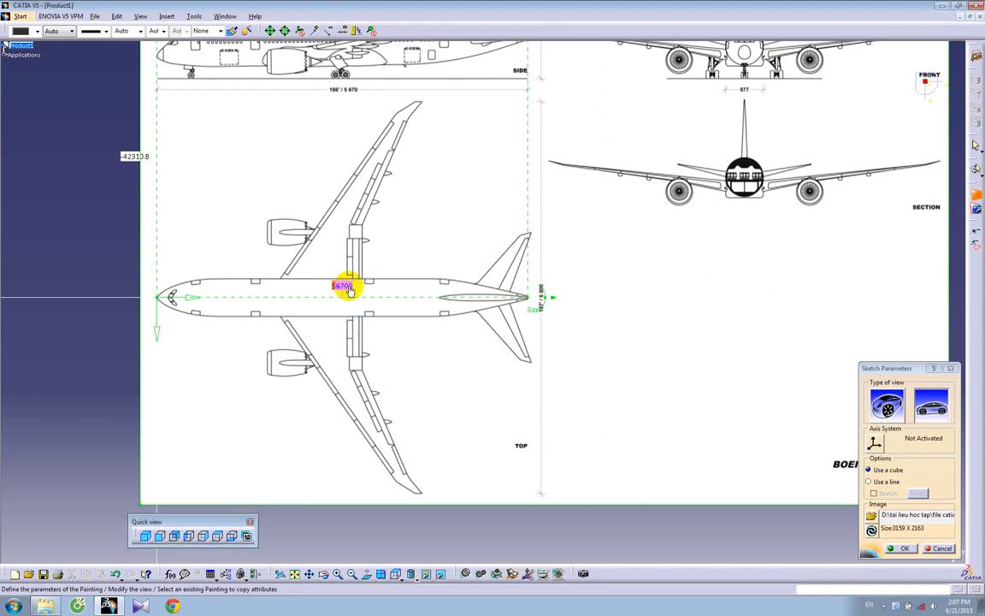
click(904, 549)
mouse_move(389, 378)
middle_down()
mouse_move(455, 216)
mouse_move(519, 182)
mouse_move(421, 297)
mouse_move(283, 176)
mouse_move(494, 301)
mouse_move(433, 319)
mouse_move(424, 346)
mouse_move(438, 356)
mouse_move(294, 358)
mouse_move(448, 301)
mouse_move(521, 326)
mouse_move(418, 339)
mouse_move(421, 350)
middle_up()
double_click(558, 322)
mouse_move(335, 389)
middle_down()
mouse_move(418, 334)
mouse_move(465, 320)
middle_up()
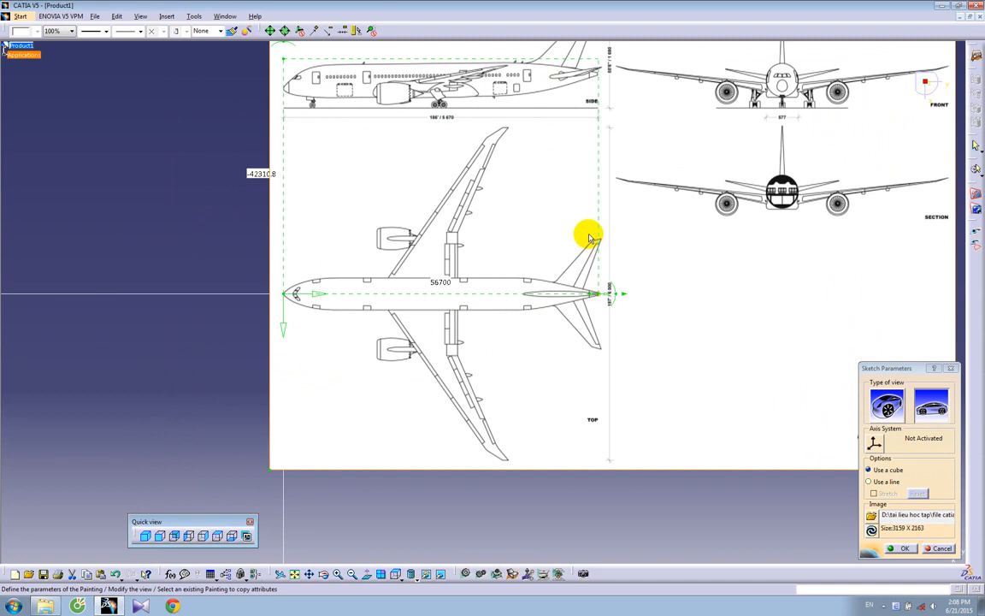
- Place the model axis below the nose wheel on the FRONT drawing's ground line and stretch the frame to the wing tip
mouse_move(613, 289)
mouse_down()
mouse_move(567, 192)
mouse_move(500, 112)
mouse_move(330, 53)
mouse_move(304, 54)
mouse_up()
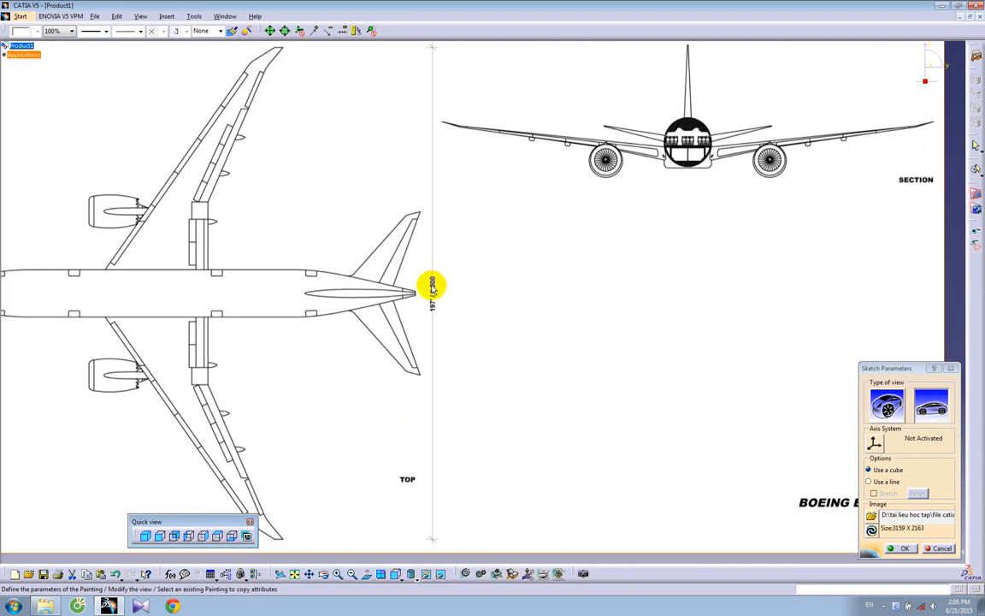
mouse_move(651, 242)
middle_down()
mouse_move(378, 374)
mouse_move(522, 344)
mouse_move(523, 300)
mouse_move(607, 291)
mouse_move(612, 272)
middle_up()
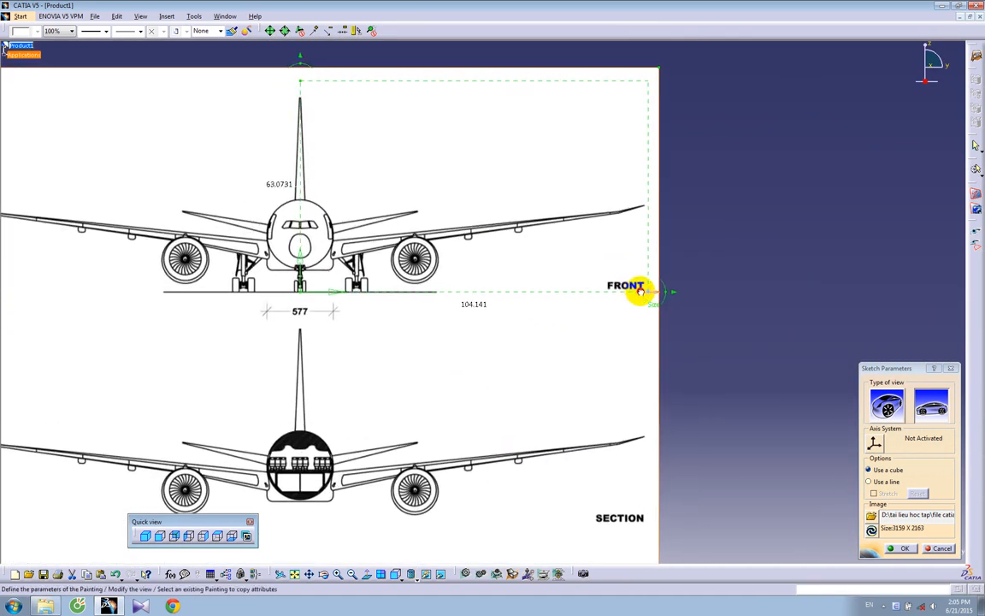
mouse_move(673, 301)
middle_down()
mouse_move(627, 304)
mouse_move(635, 301)
middle_up()
- Set the FRONT frame's horizontal length to 30000 mm and accept the sketch parameters
middle_drag(376, 355, 459, 329)
double_click(462, 331)
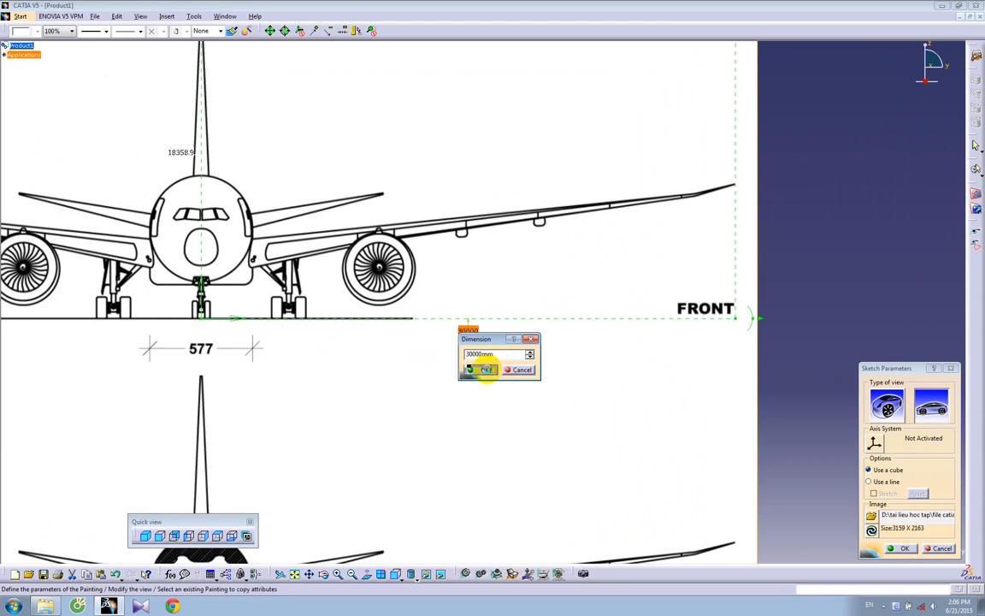
click(485, 369)
middle_drag(476, 258, 466, 325)
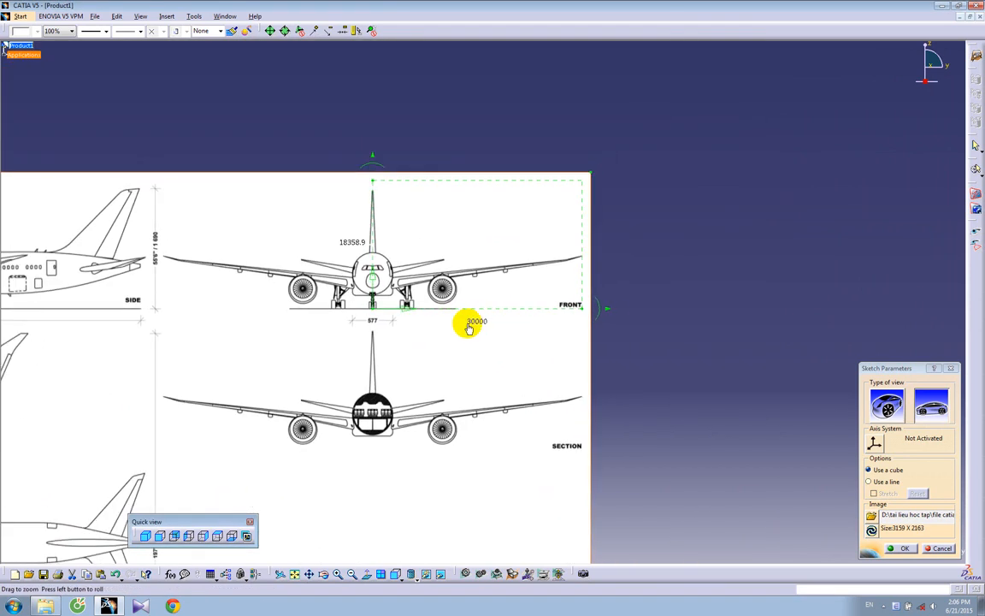
click(907, 550)
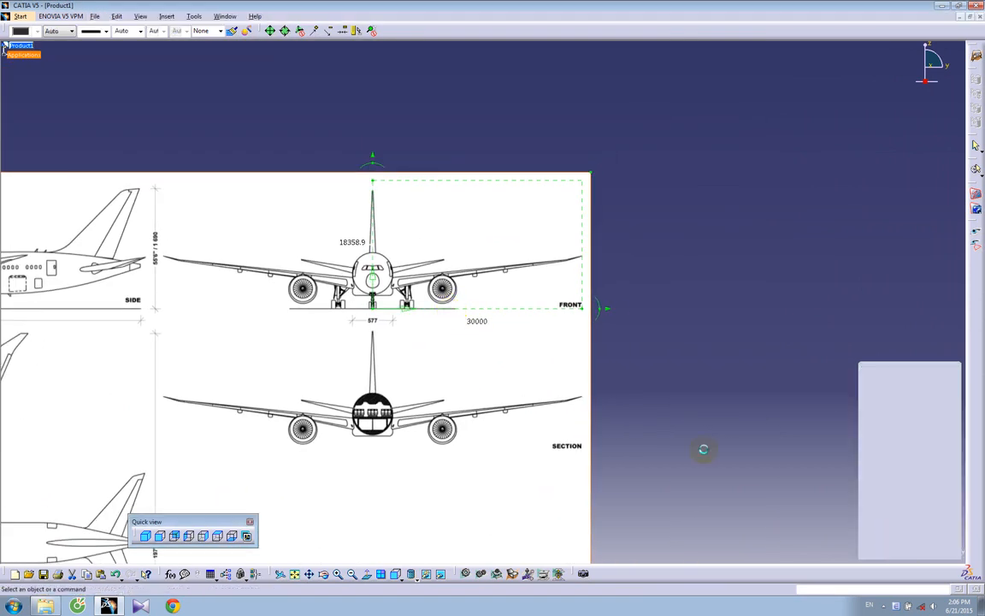
- Switch to the standard left view and create an immersive sketch from the Boeing B787-800 blueprint image
mouse_move(715, 342)
middle_down()
mouse_move(480, 375)
mouse_move(754, 341)
middle_up()
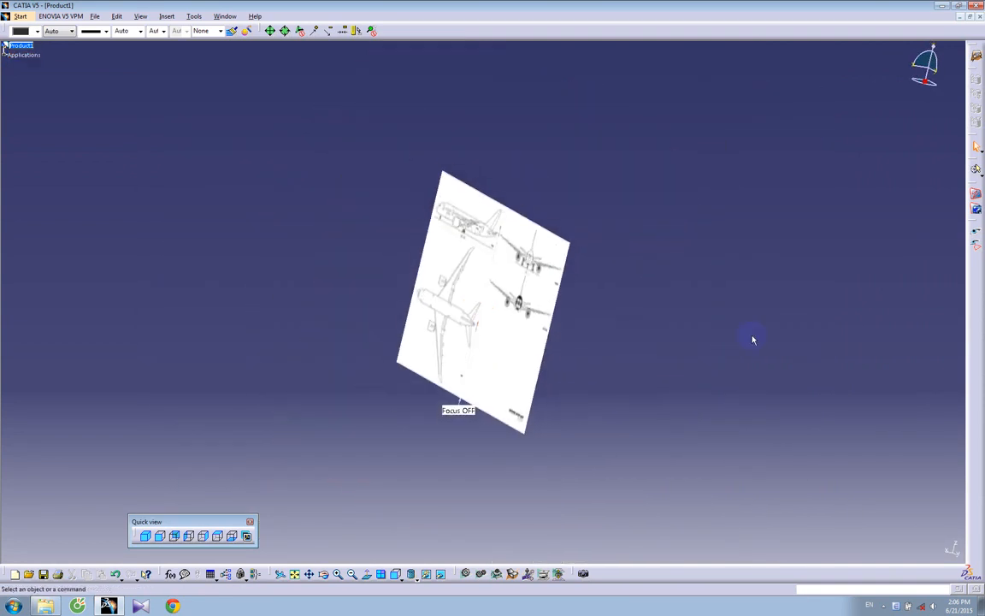
click(190, 536)
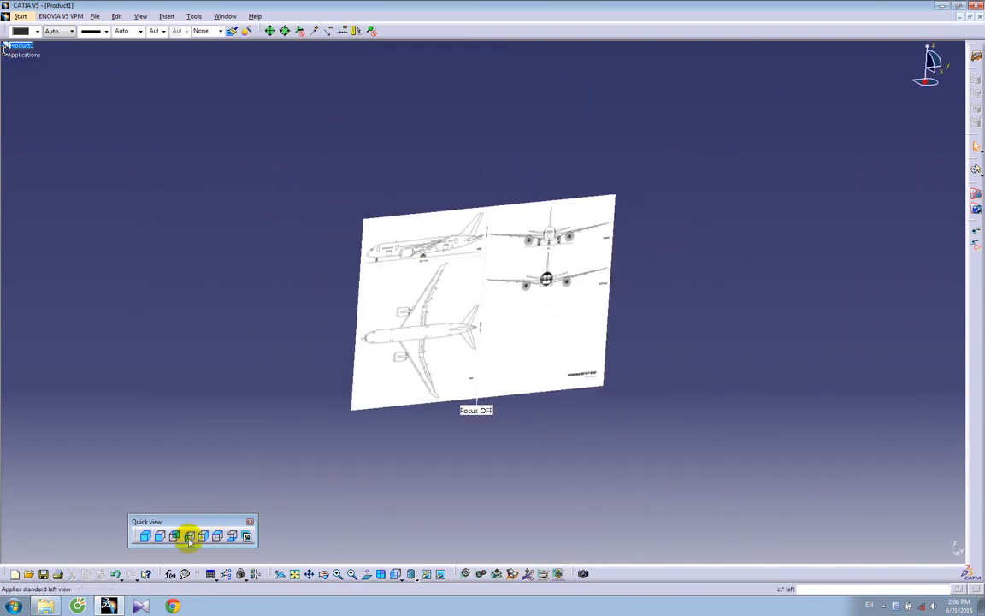
click(976, 198)
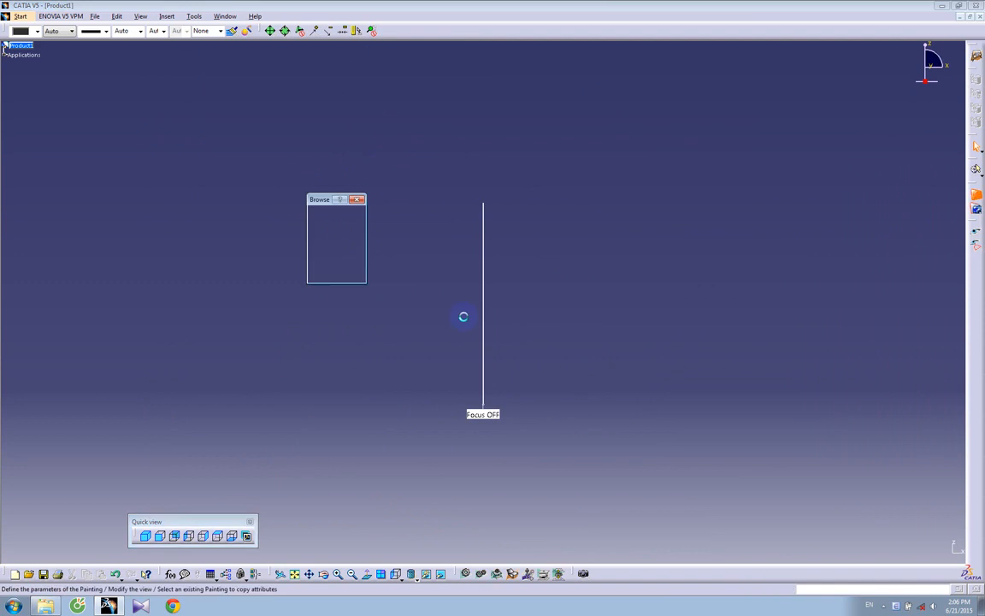
click(310, 230)
click(290, 190)
double_click(290, 190)
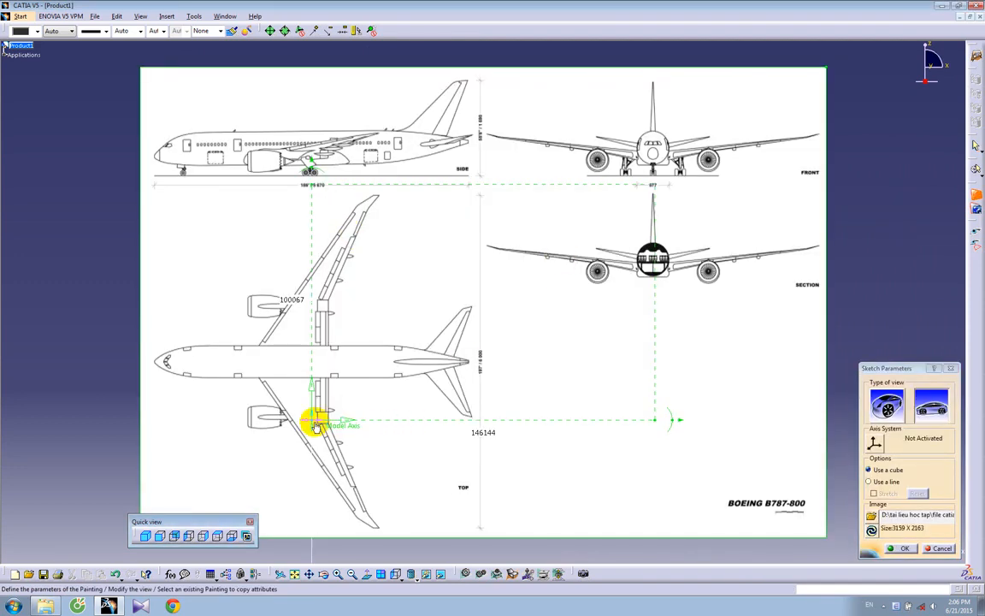
- Place the new sketch's model axis on the SIDE drawing's ground line, directly below the fuselage nose tip
mouse_move(308, 411)
mouse_down()
mouse_move(304, 280)
mouse_move(147, 185)
mouse_up()
mouse_move(268, 273)
middle_down()
mouse_move(573, 393)
mouse_move(523, 248)
middle_up()
drag(361, 321, 401, 284)
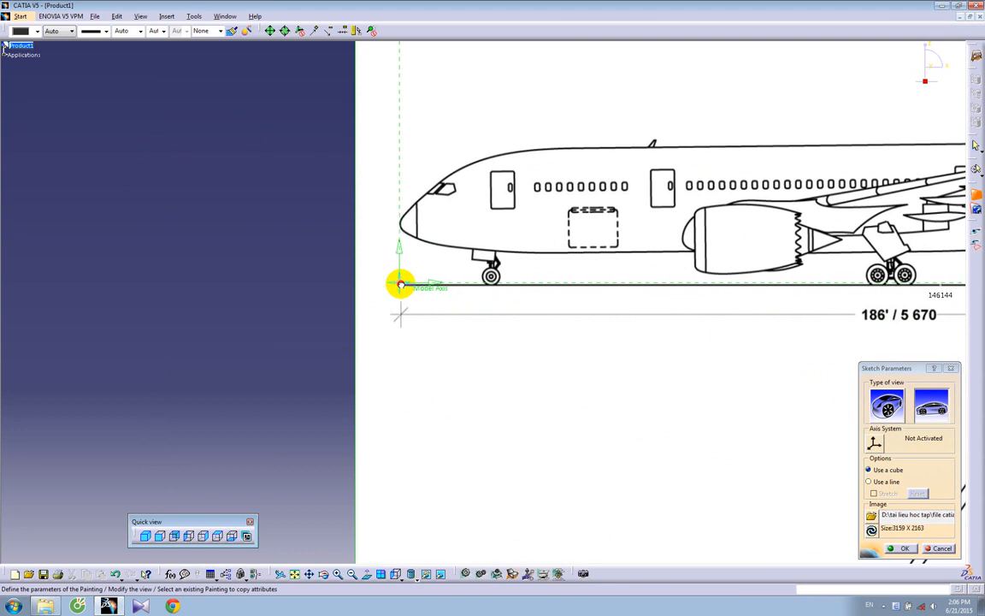
middle_drag(451, 398, 402, 241)
middle_drag(339, 310, 510, 460)
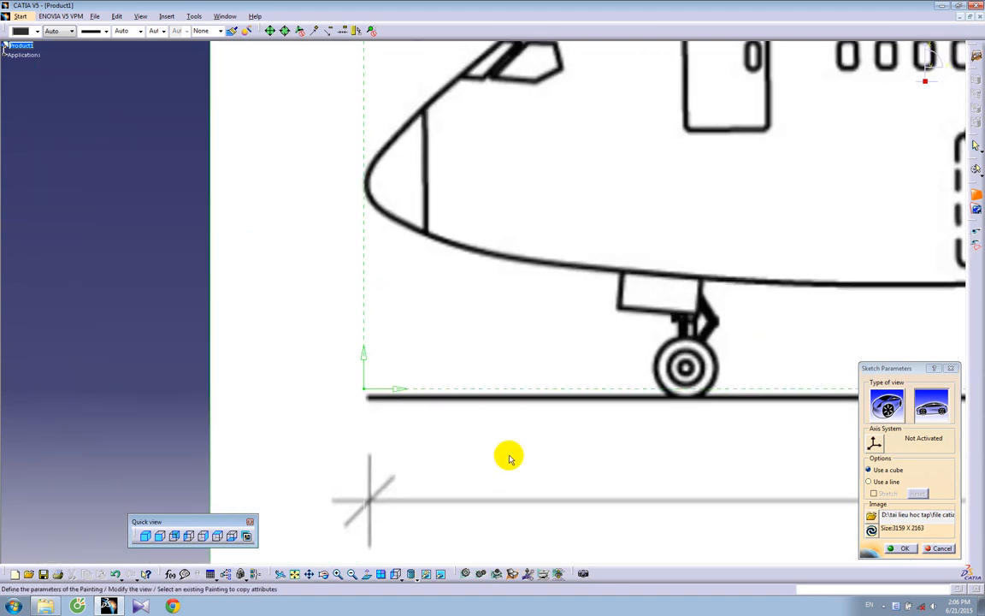
drag(366, 390, 368, 397)
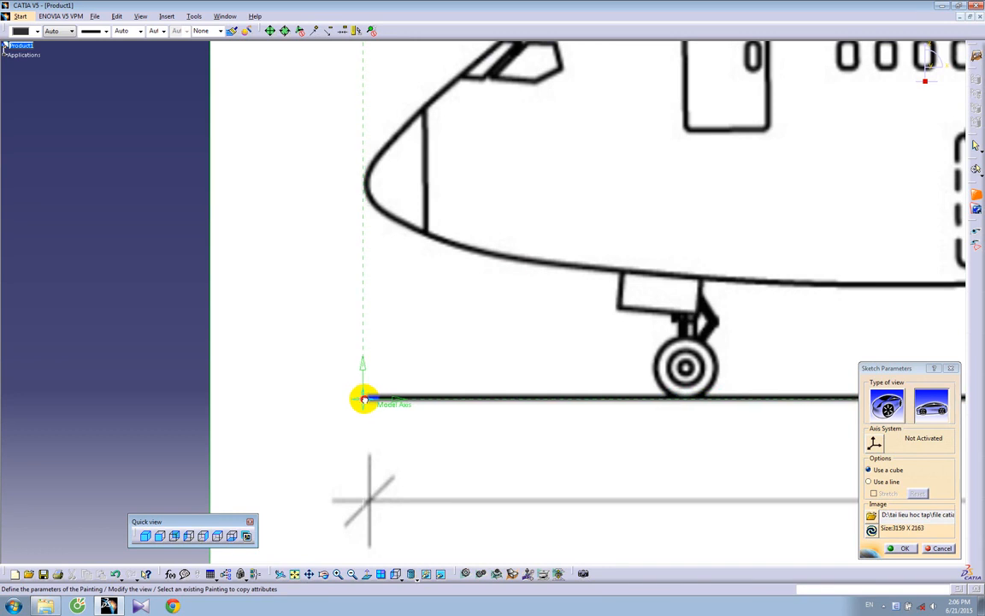
- Stretch the axis frame along the ground line to the fuselage tail end of the SIDE drawing and open its length for editing
middle_drag(612, 381, 61, 411)
drag(677, 332, 642, 330)
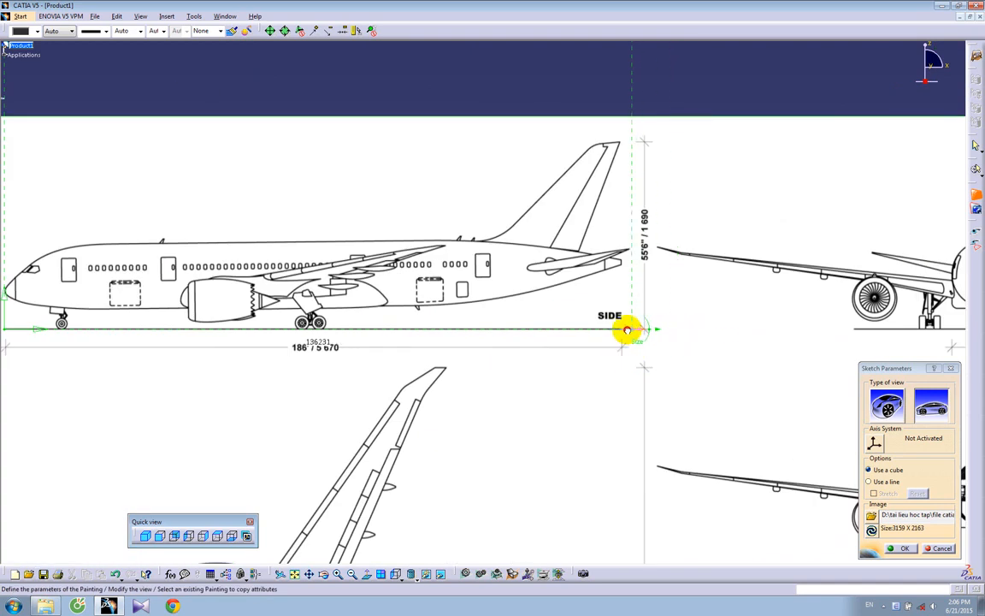
mouse_move(502, 428)
middle_down()
mouse_move(492, 488)
mouse_move(443, 501)
mouse_move(468, 442)
mouse_move(493, 520)
mouse_move(497, 444)
middle_up()
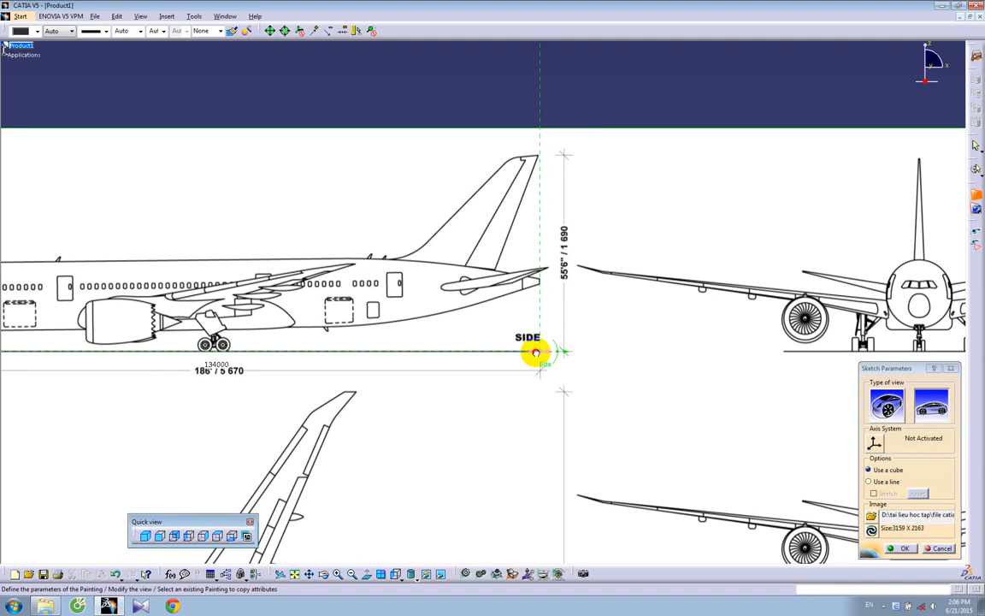
double_click(214, 363)
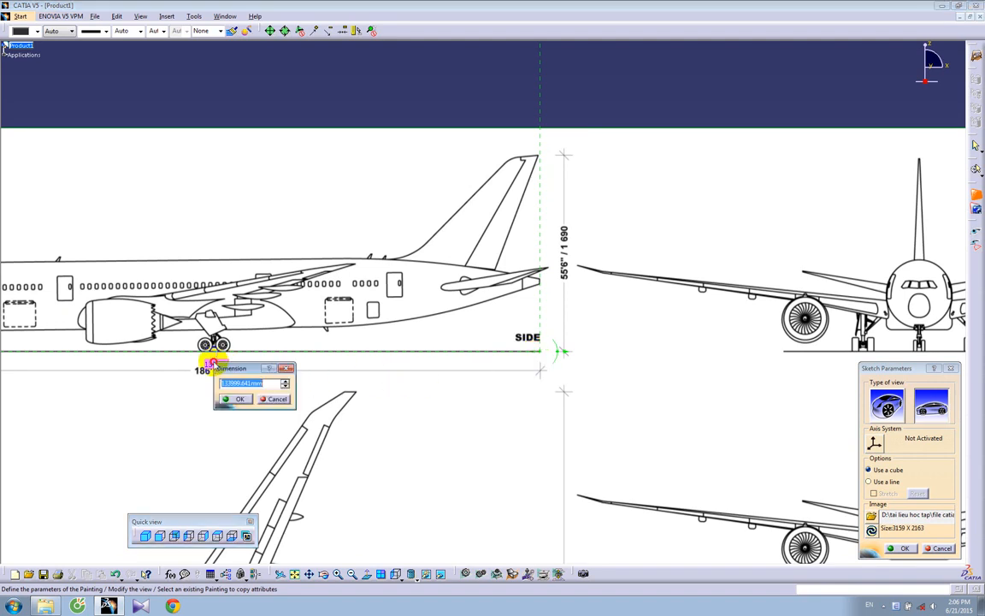
drag(242, 368, 321, 366)
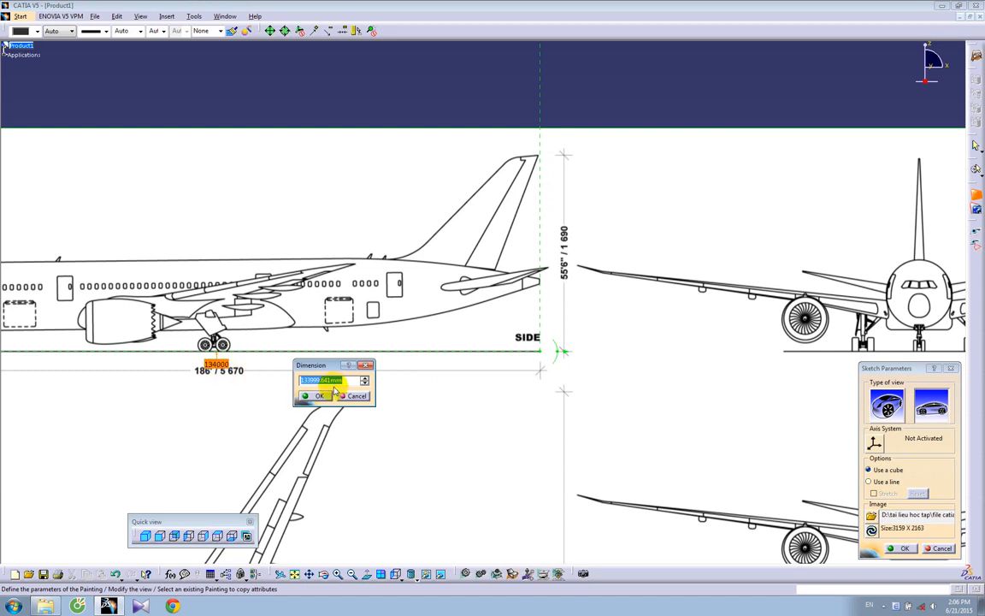